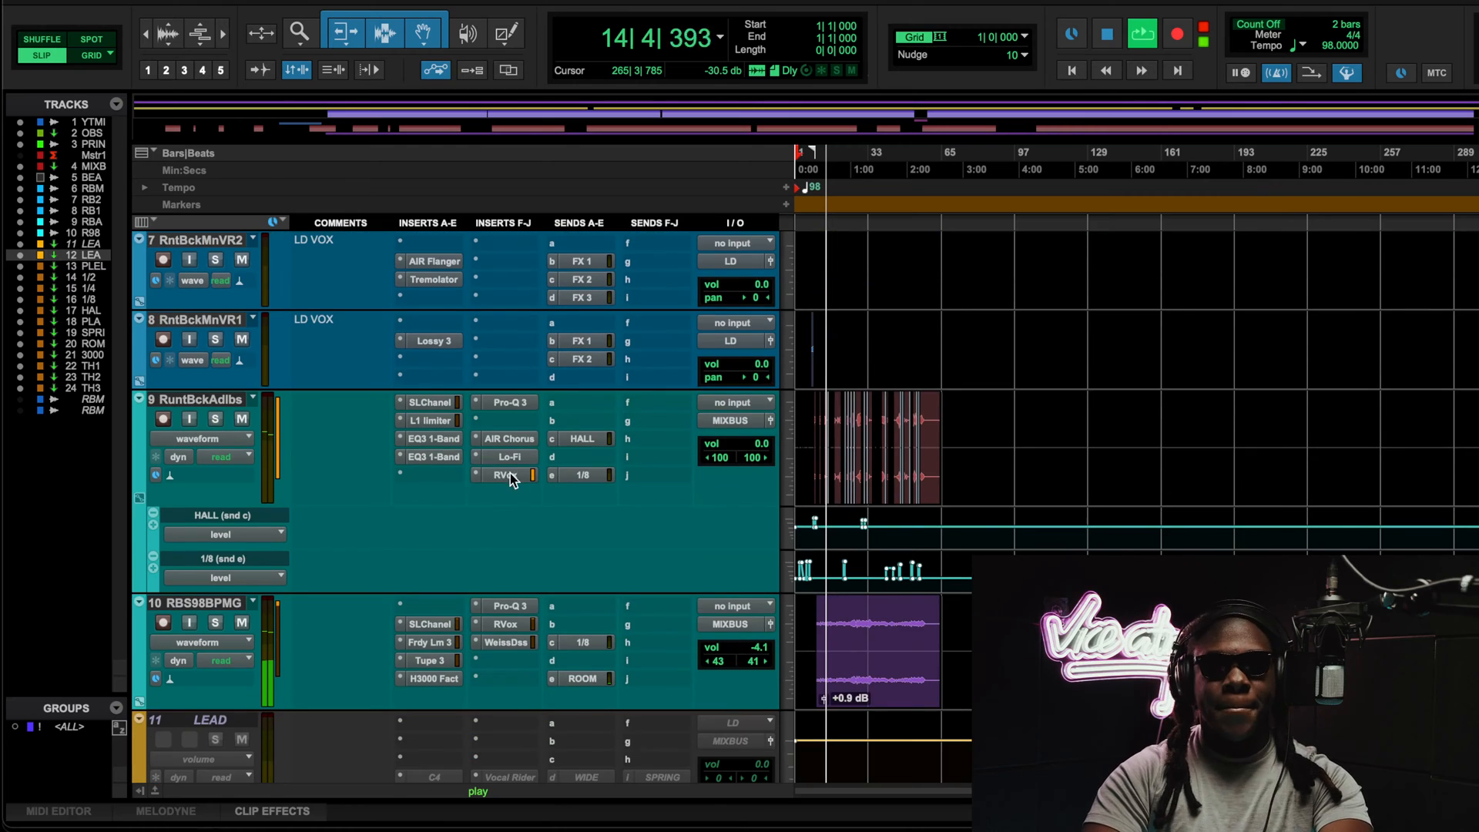
Step: Inspect the SSLChannel insert on the ad-libs track and the C4 multiband settings on the LEAD Better track
click(439, 403)
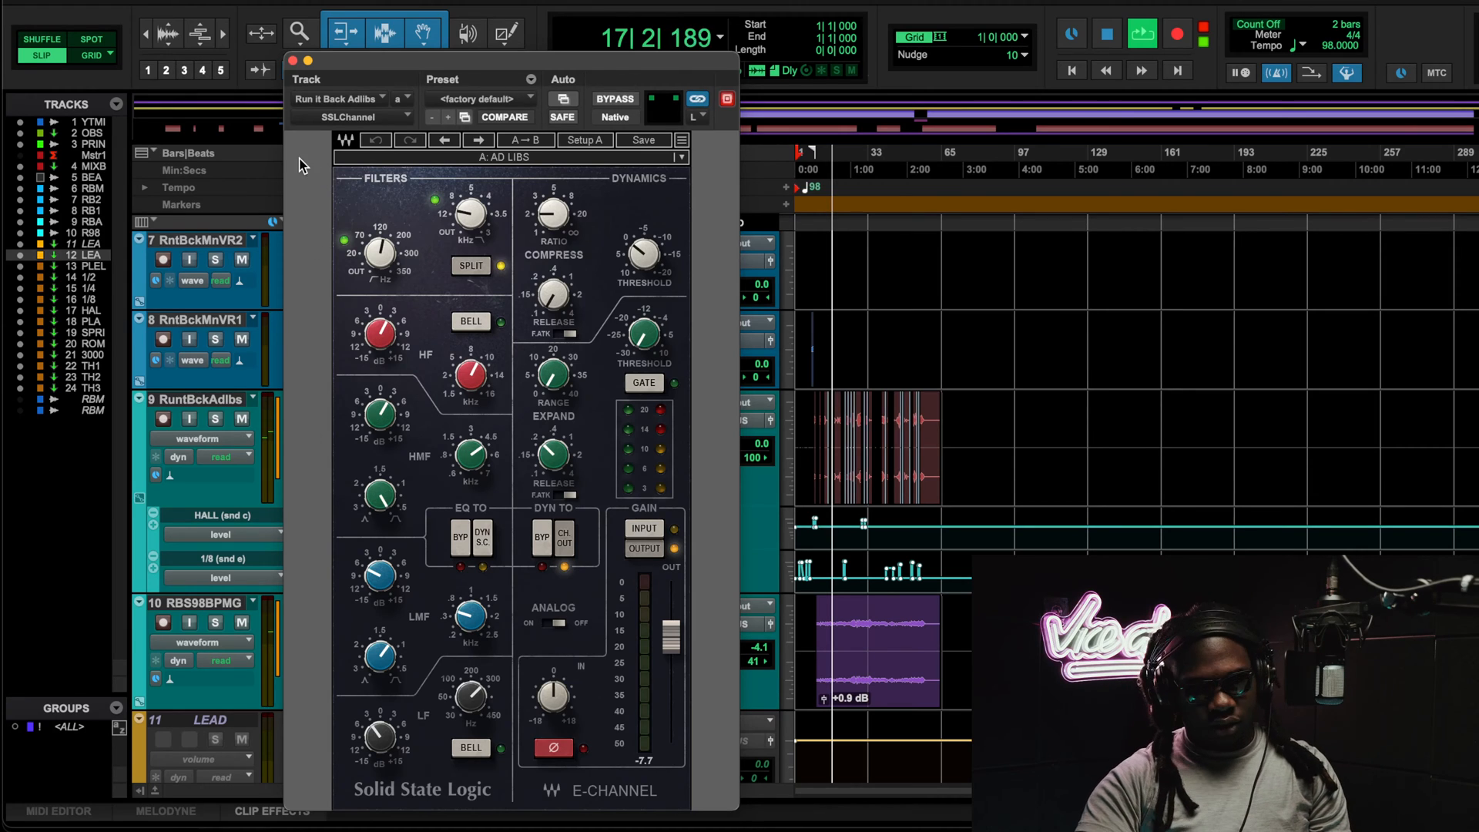
click(293, 61)
scroll(390, 345, down, 5)
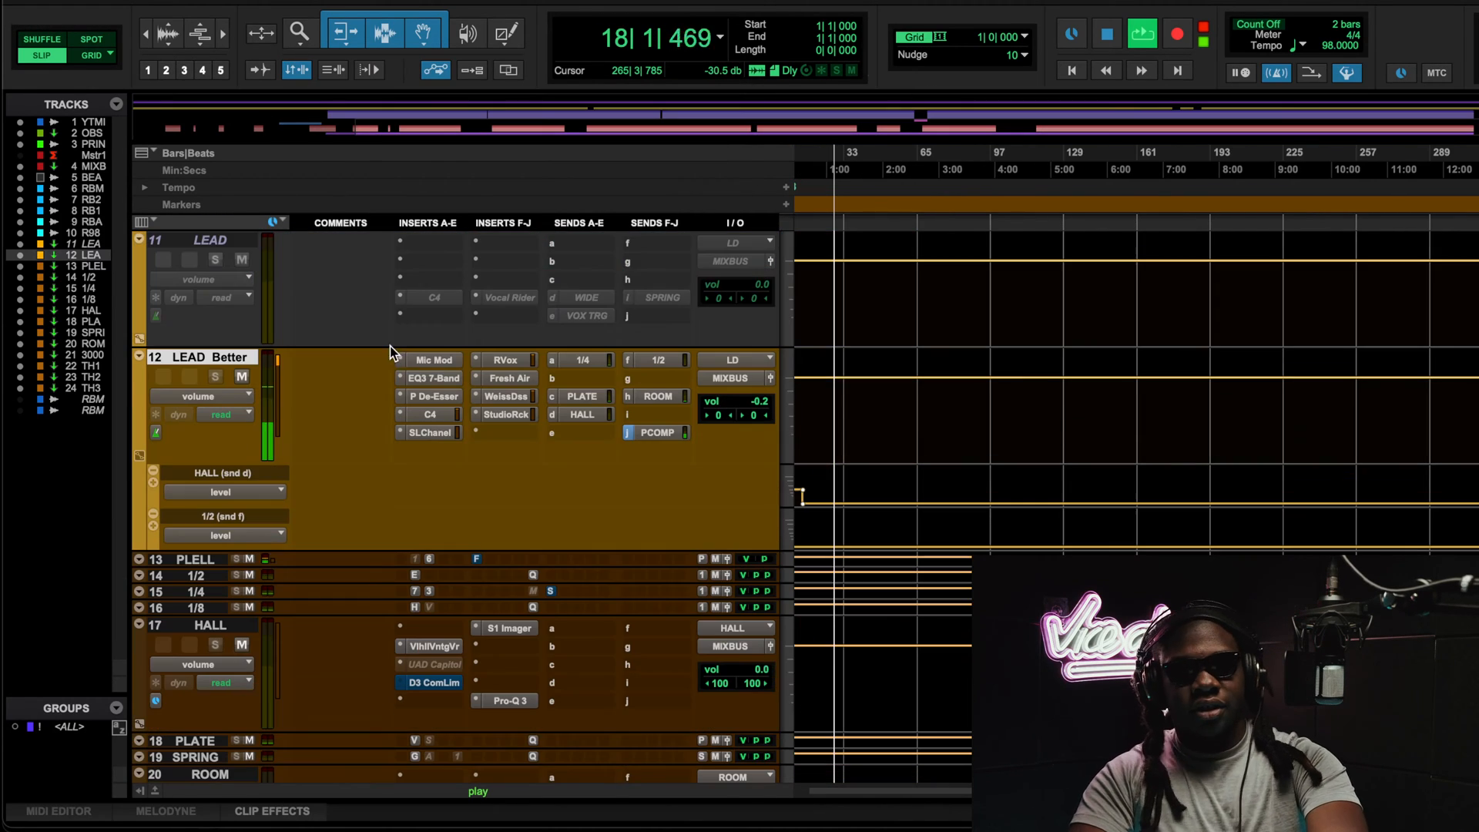
click(436, 414)
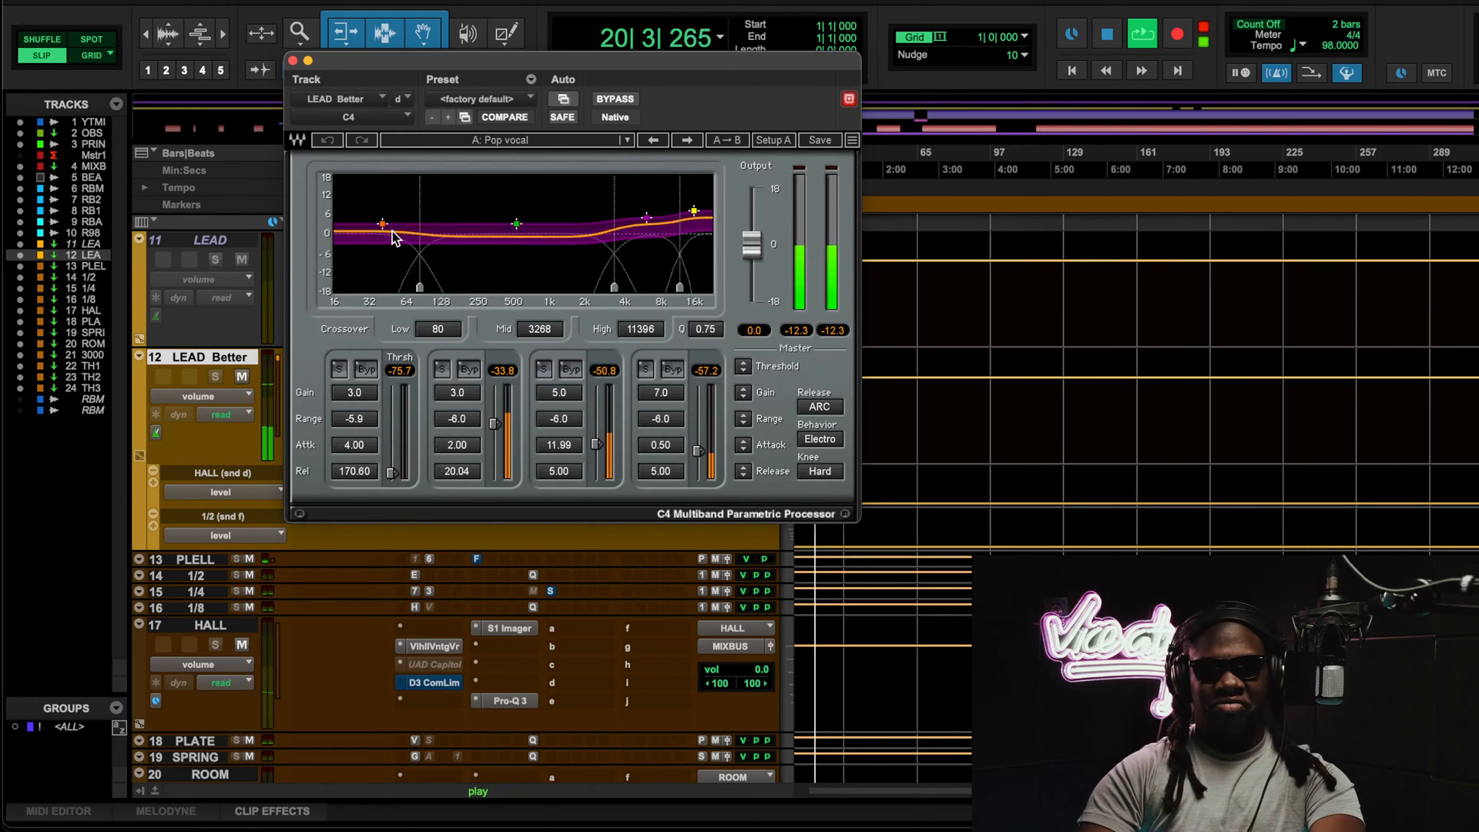
click(293, 60)
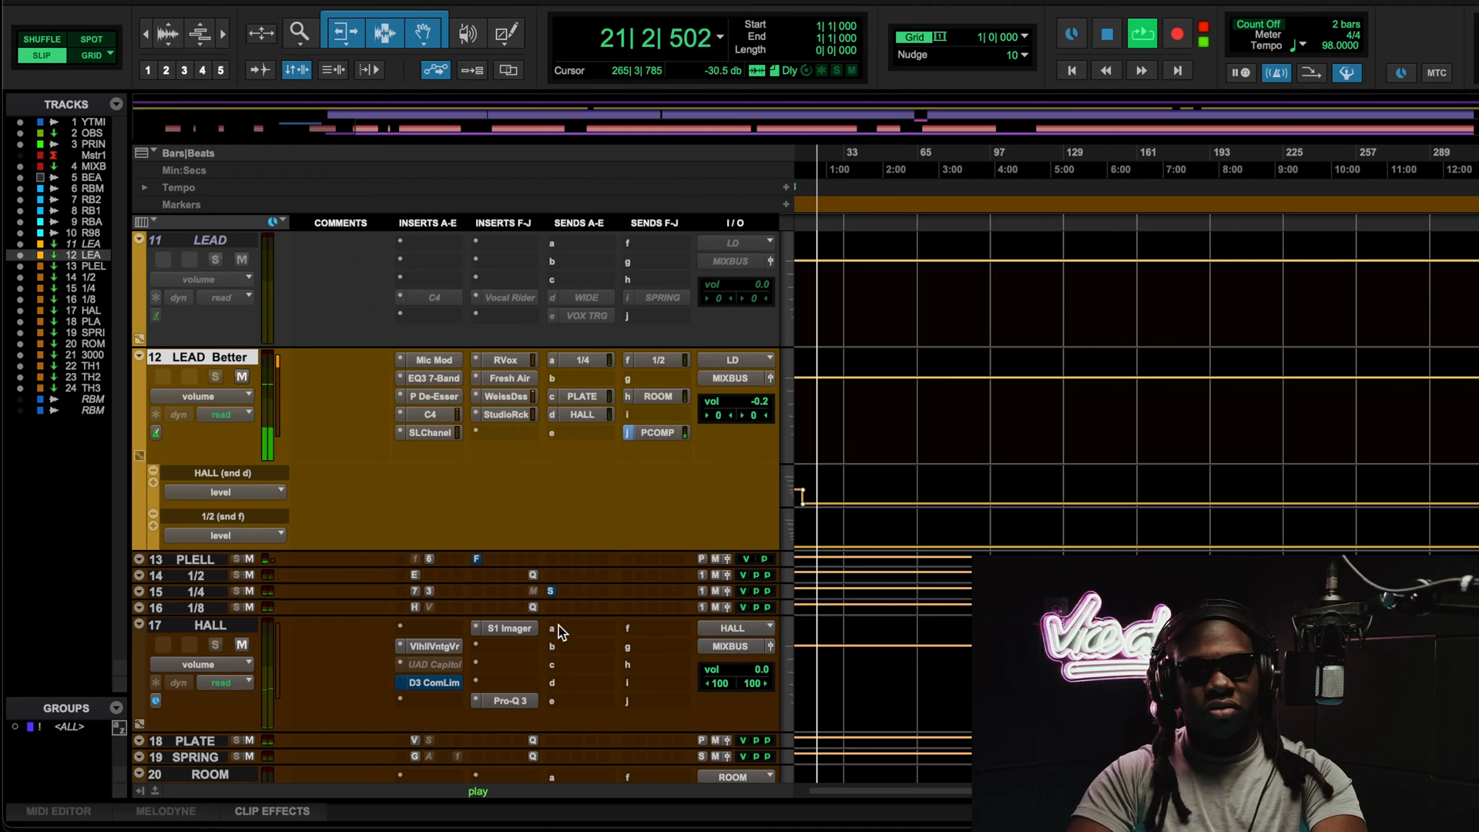
Step: Inspect the StudioRack chain on the LEAD Better track, including its Vocal Rider, and close both plug-in windows
click(522, 416)
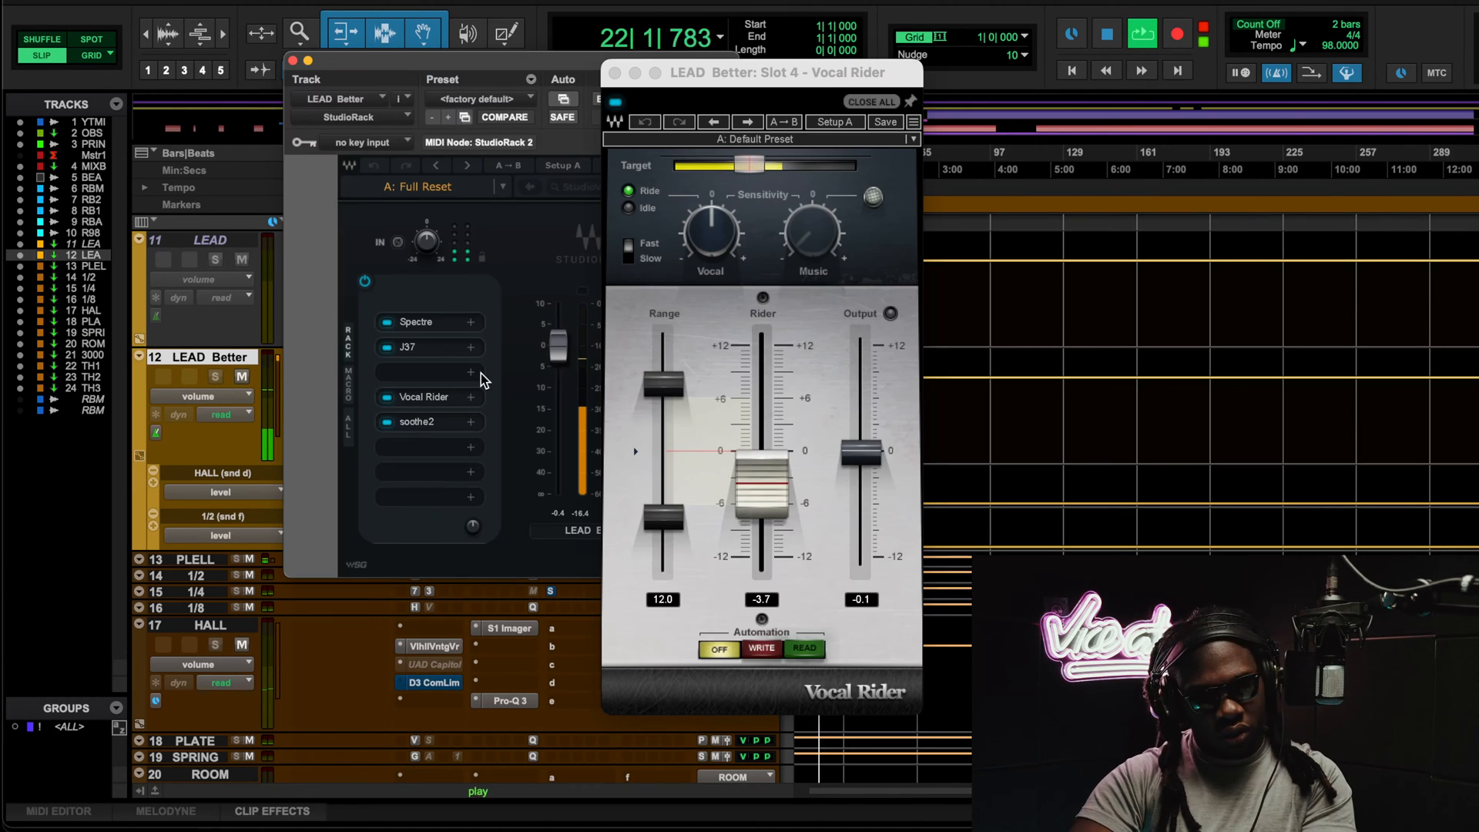
click(614, 73)
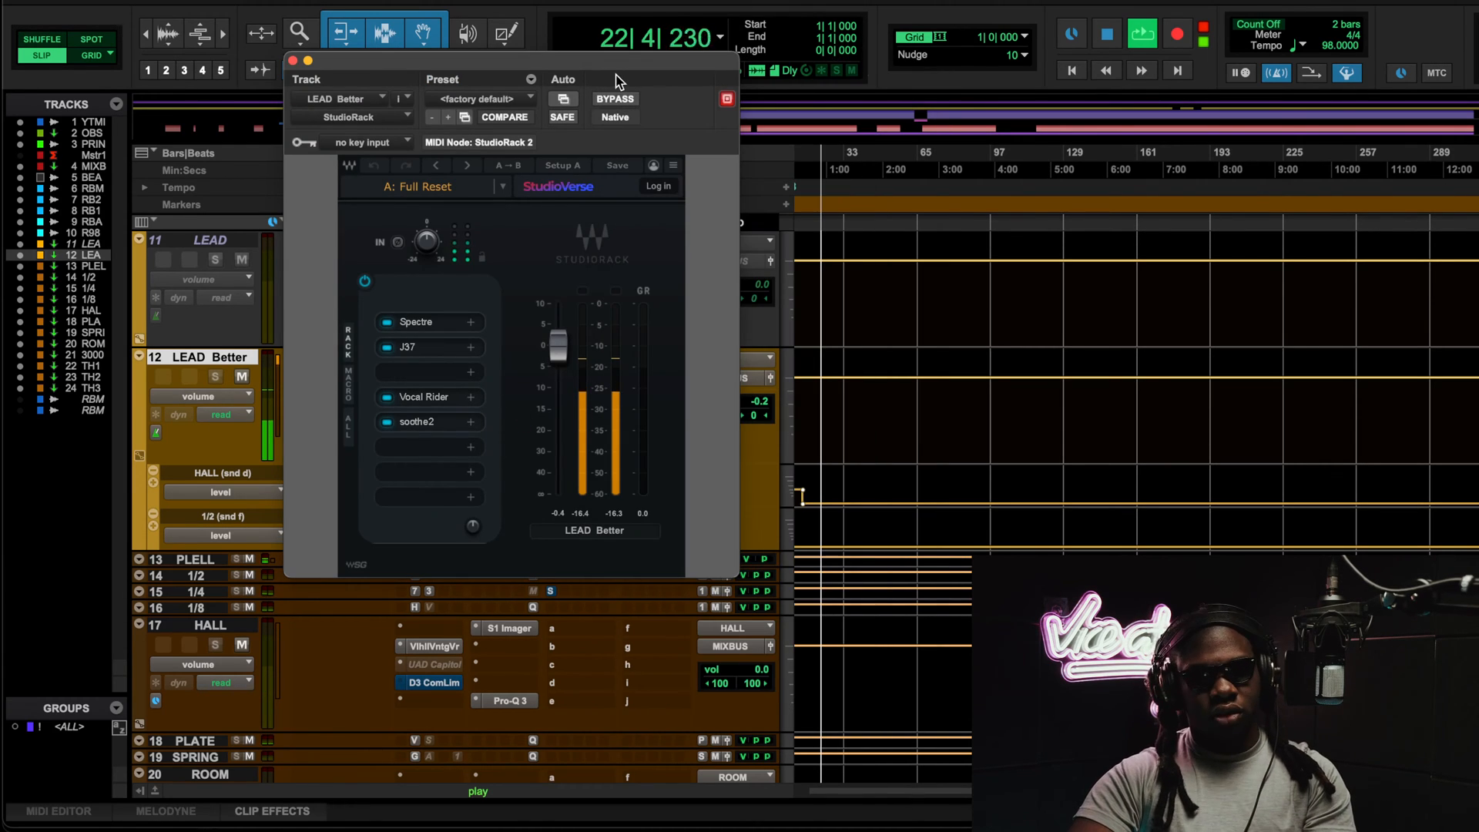
click(293, 61)
Step: Inspect the ValhallaVintageVerb settings on the HALL track and close the plug-in
scroll(514, 422, down, 5)
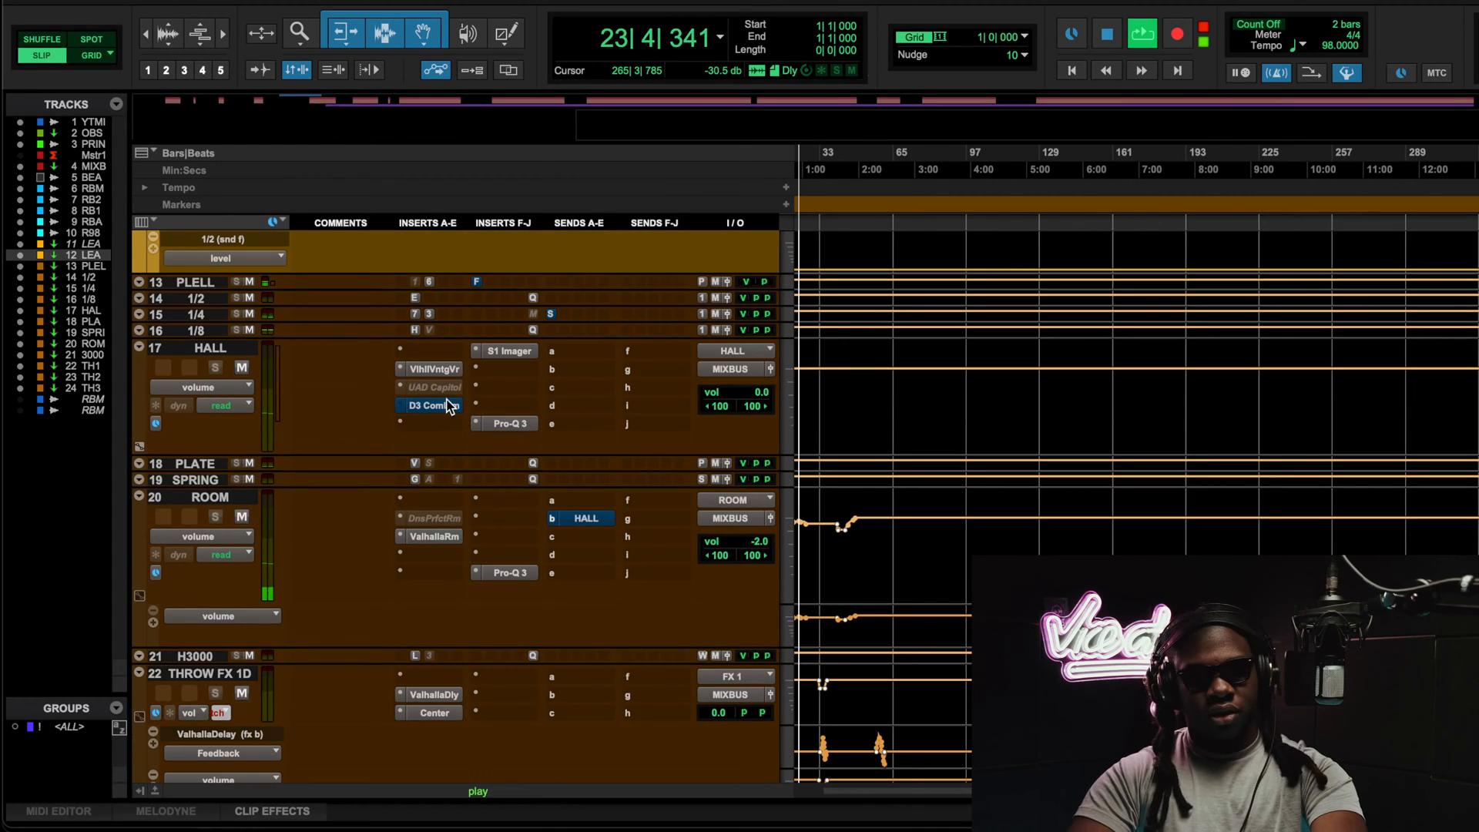
click(435, 370)
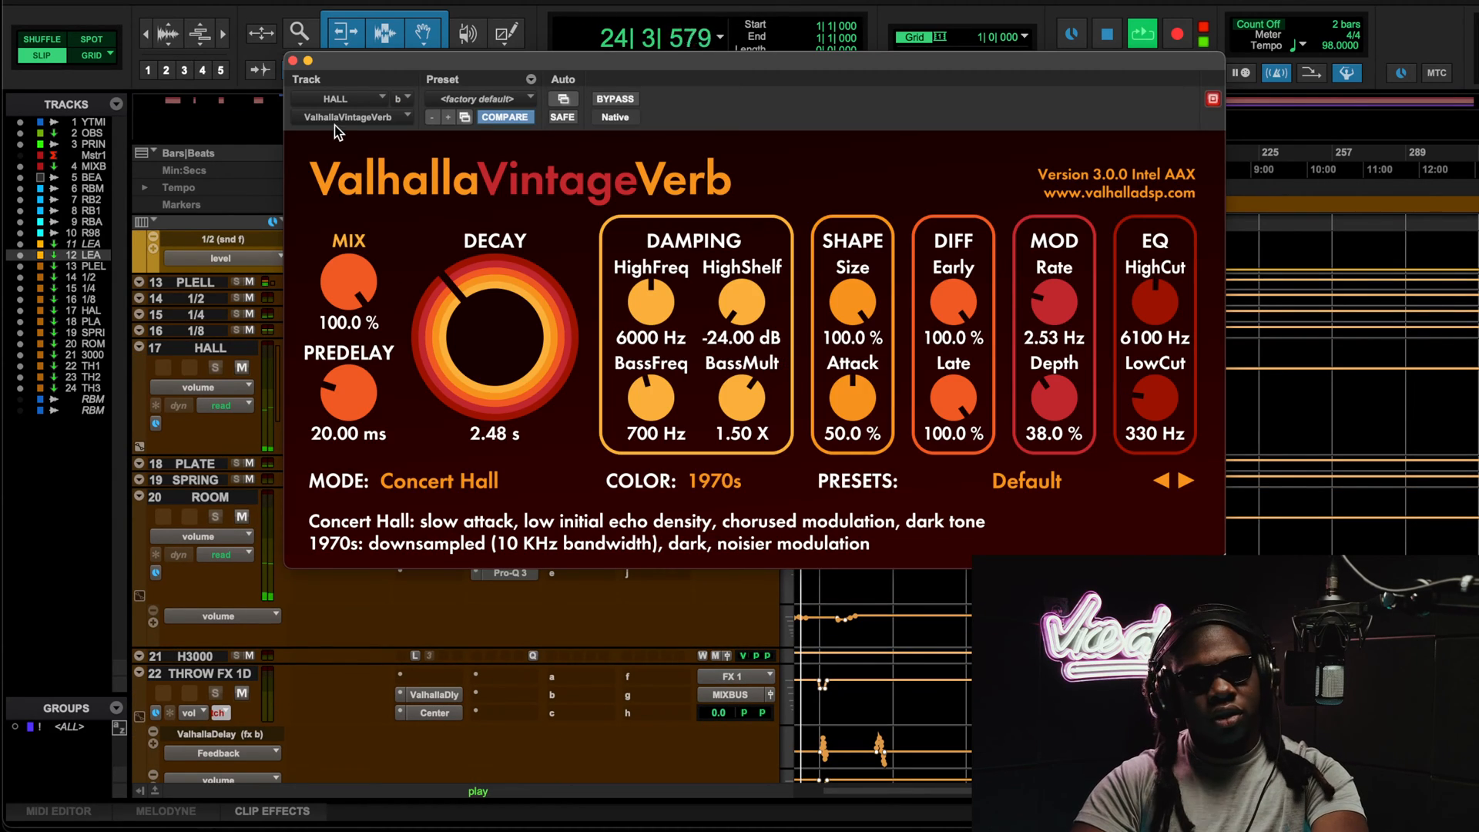
click(293, 60)
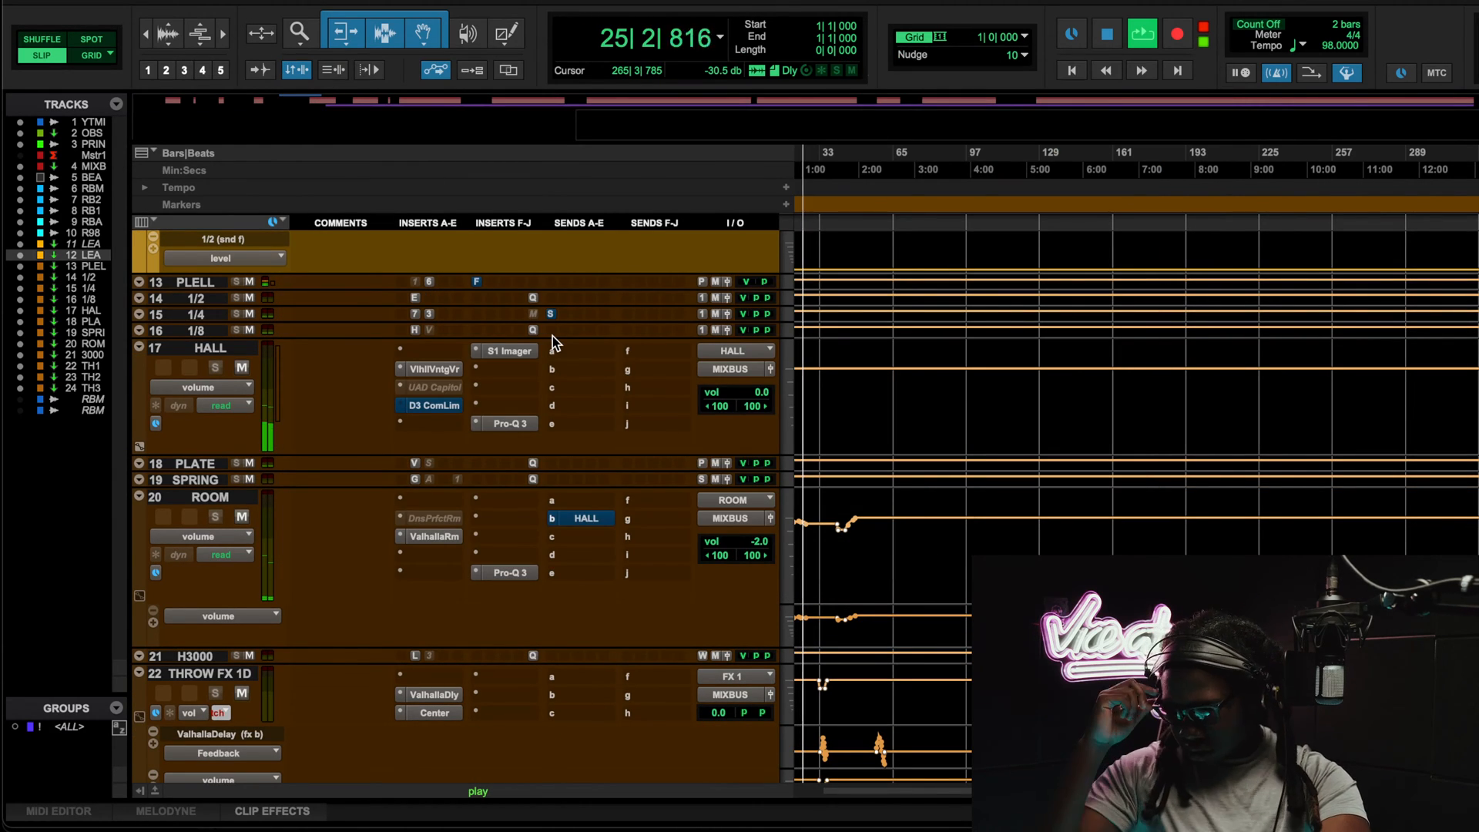
Step: Inspect the Spectre settings on the MIXBUS track and close the plug-in
scroll(552, 337, up, 10)
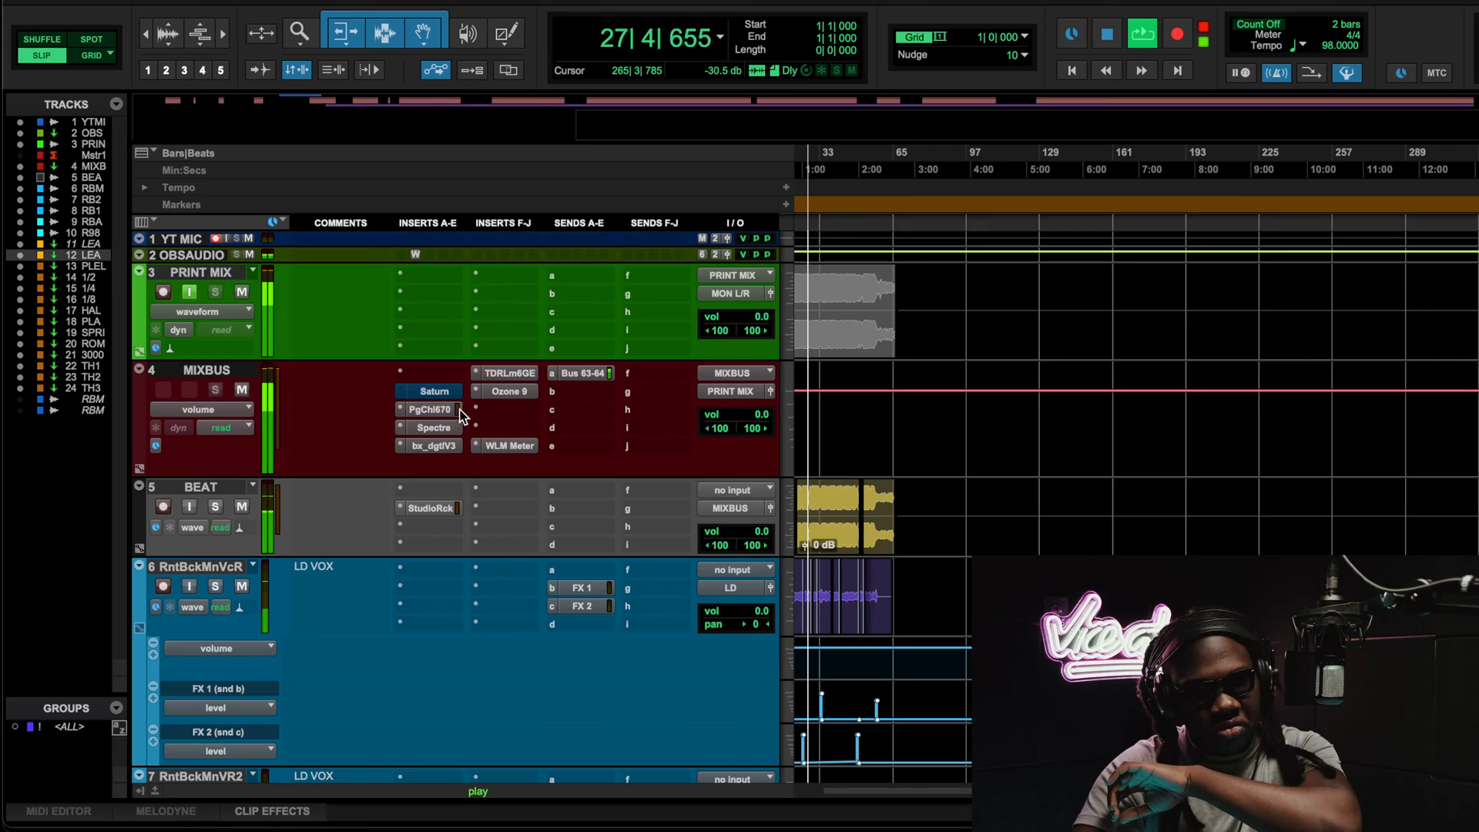
click(441, 428)
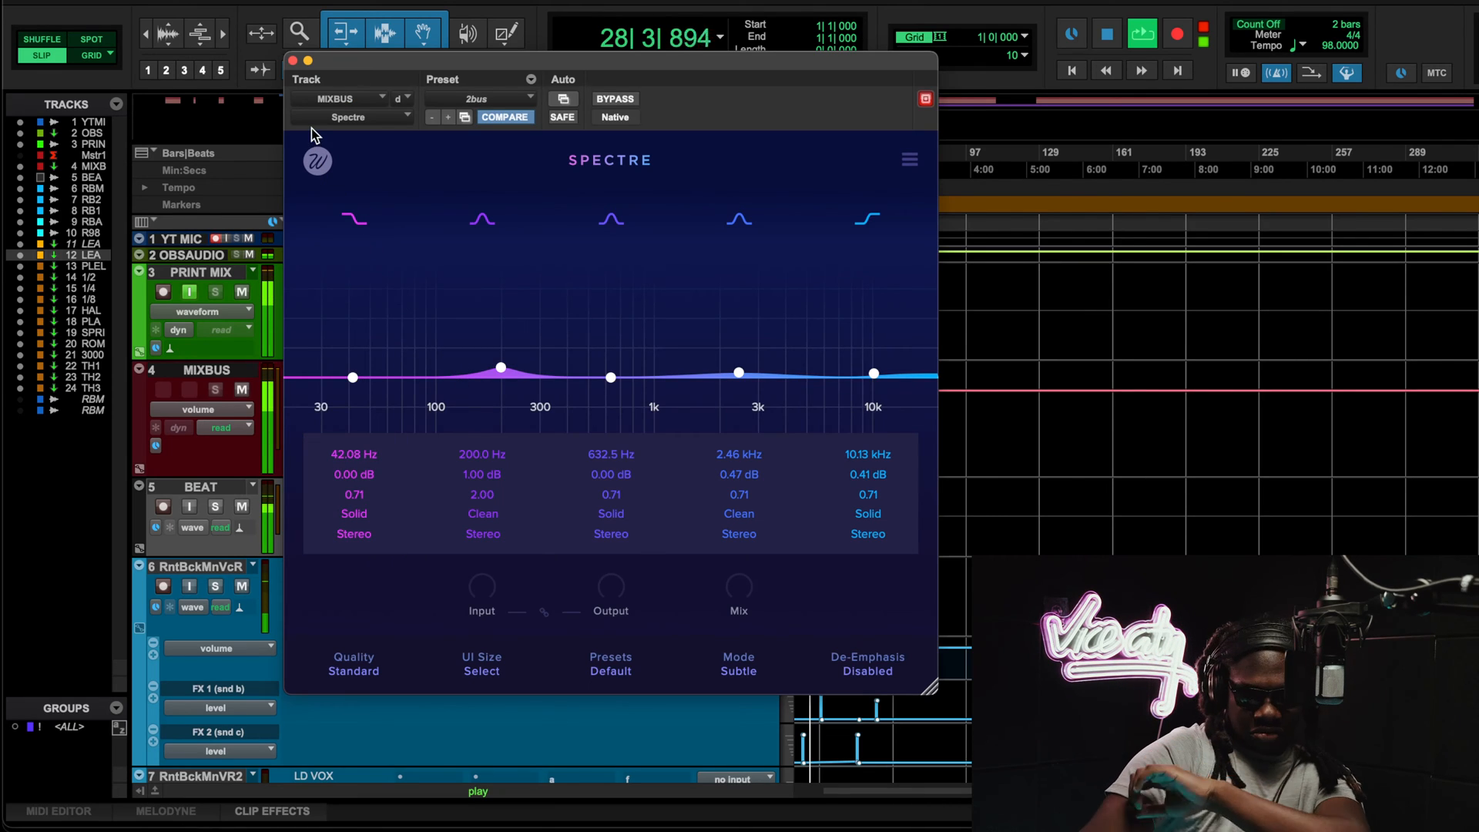
click(293, 60)
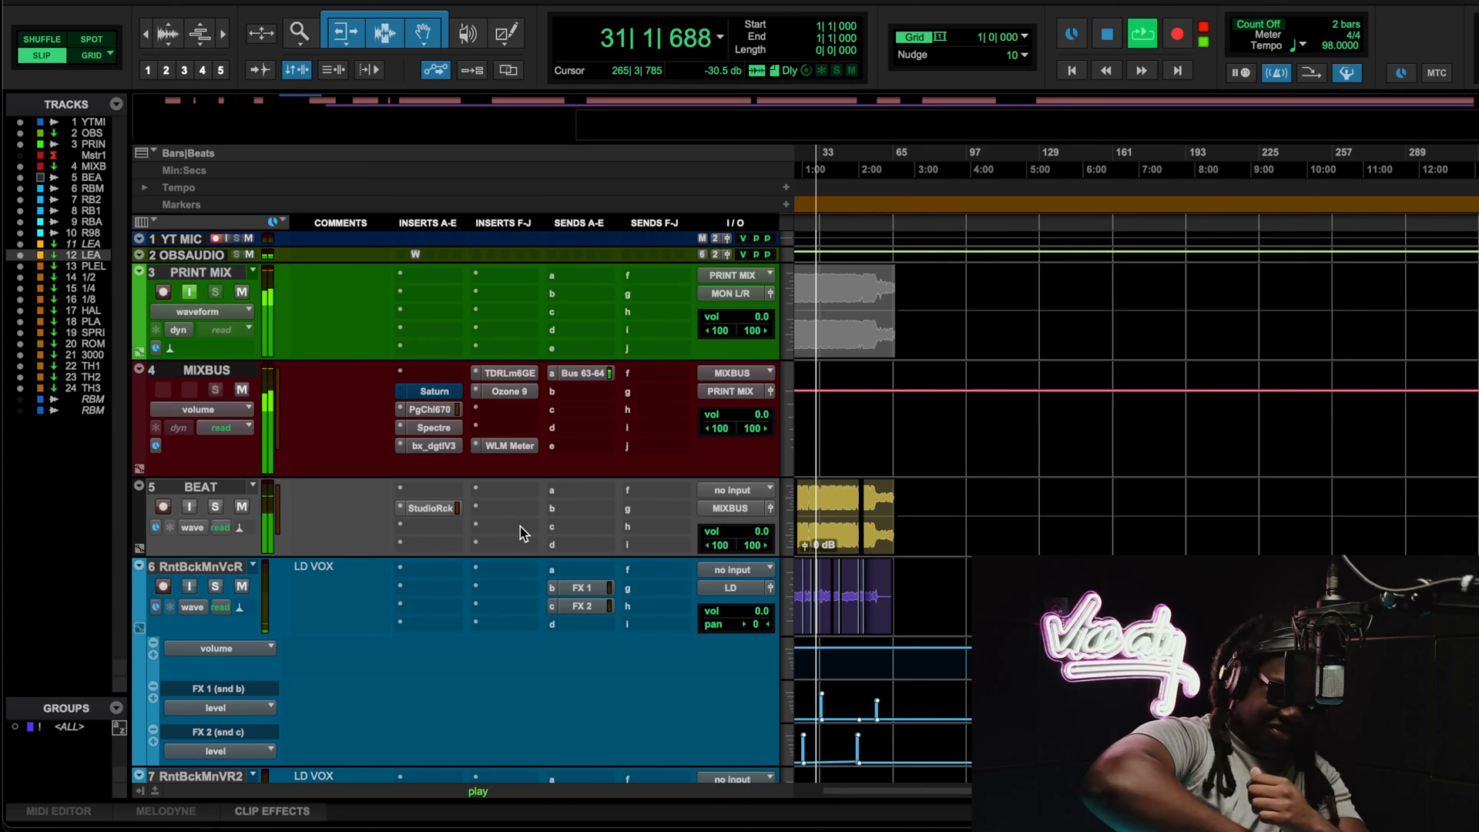
Step: Inspect the L1 limiter on the ad-libs track and close the plug-in
scroll(521, 534, down, 10)
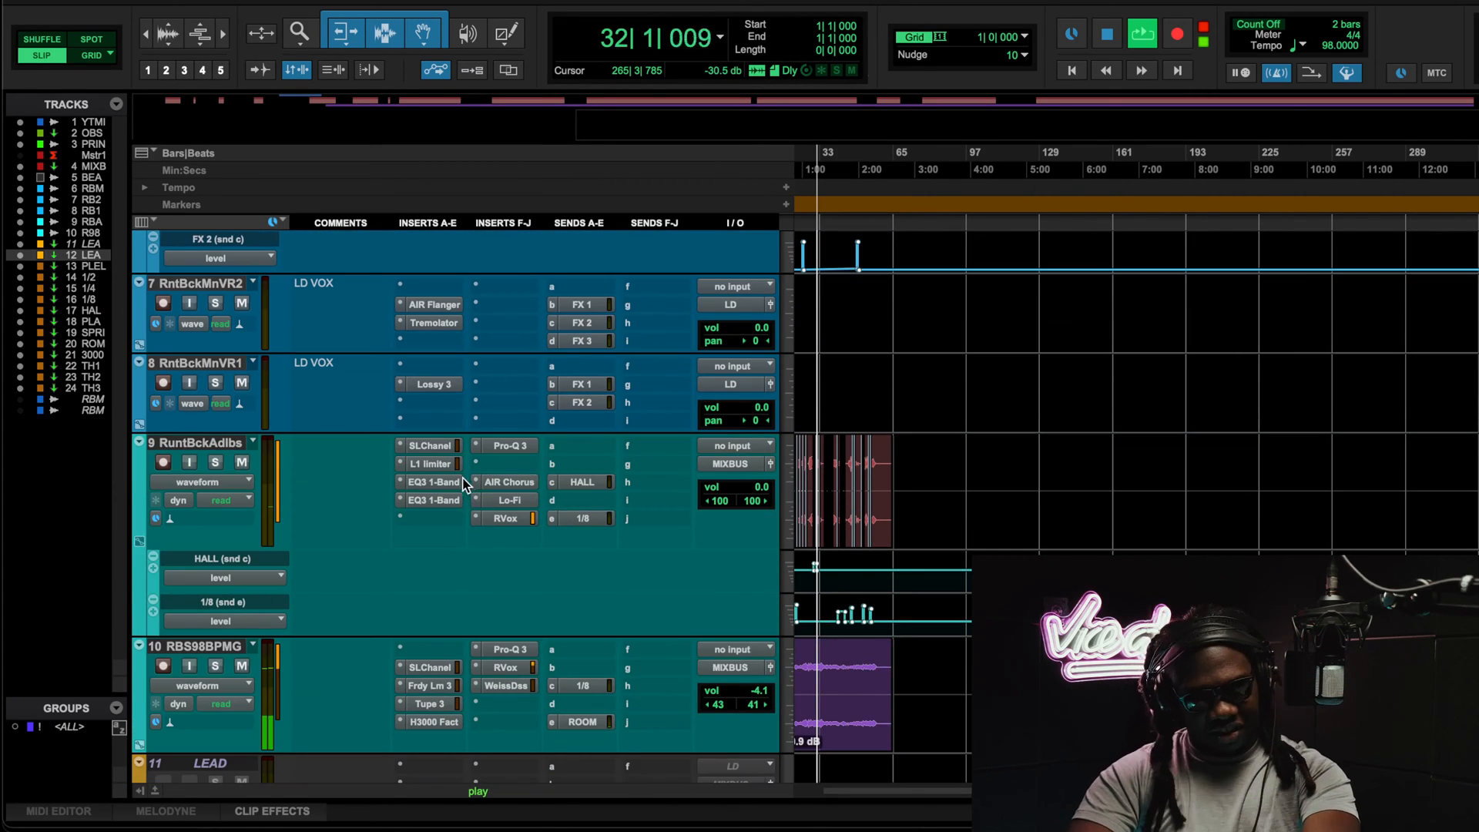
click(454, 469)
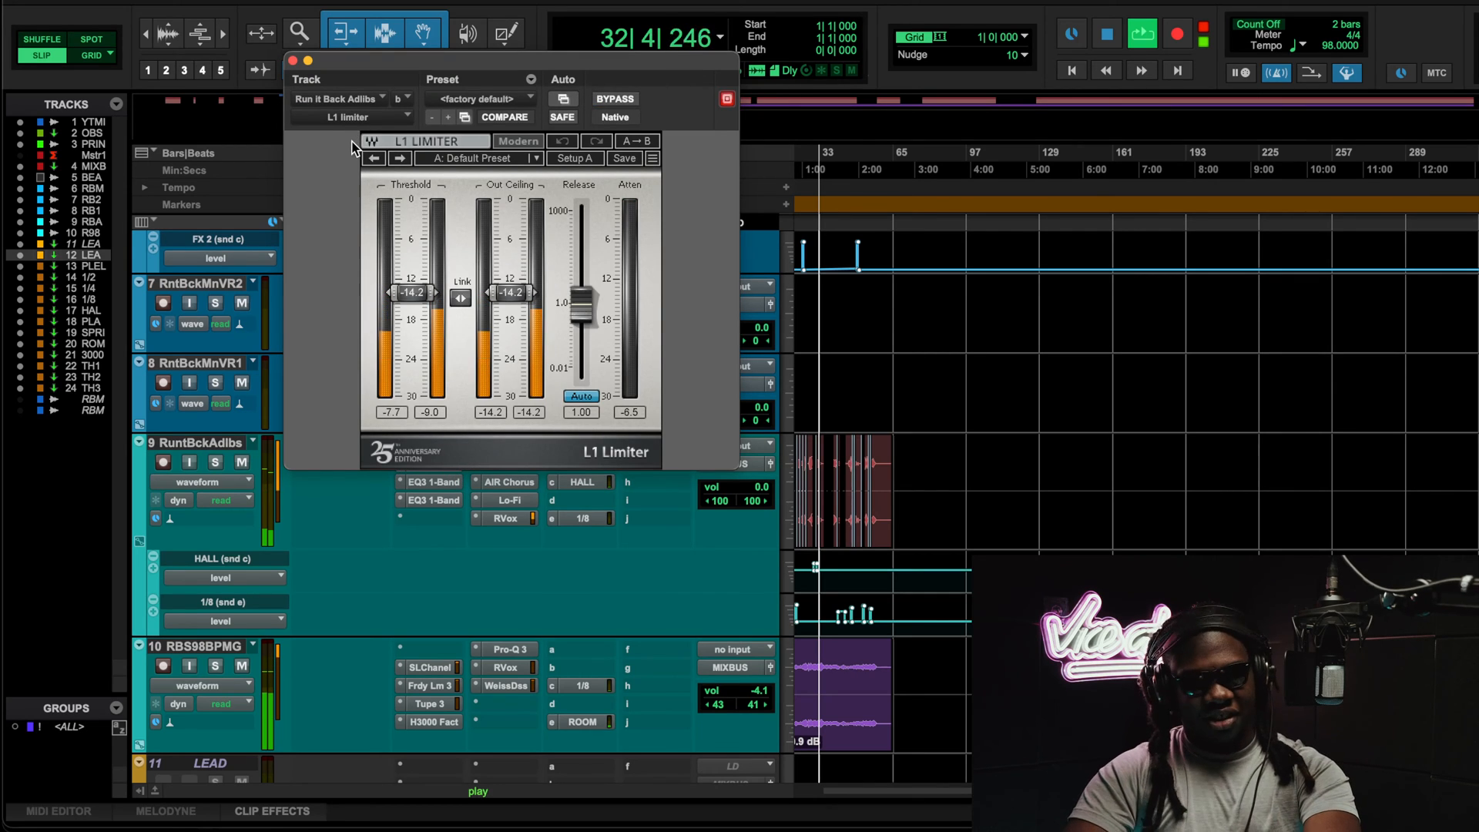
click(294, 60)
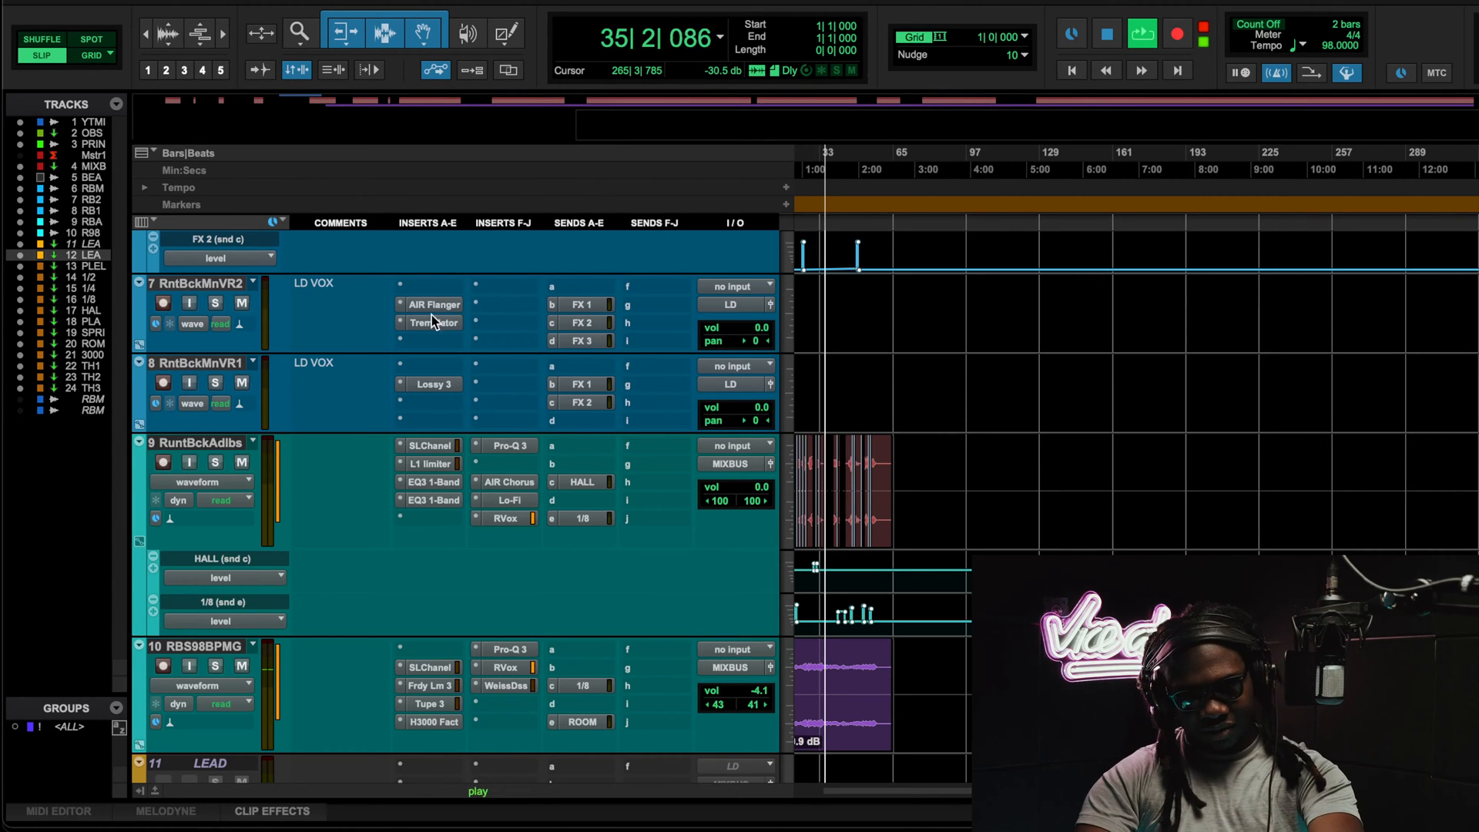
Step: Inspect the Pro-Q 3 filter curve on the THROW FX 2V track and close the plug-in
scroll(432, 385, down, 15)
scroll(433, 406, right, 1)
scroll(428, 469, down, 4)
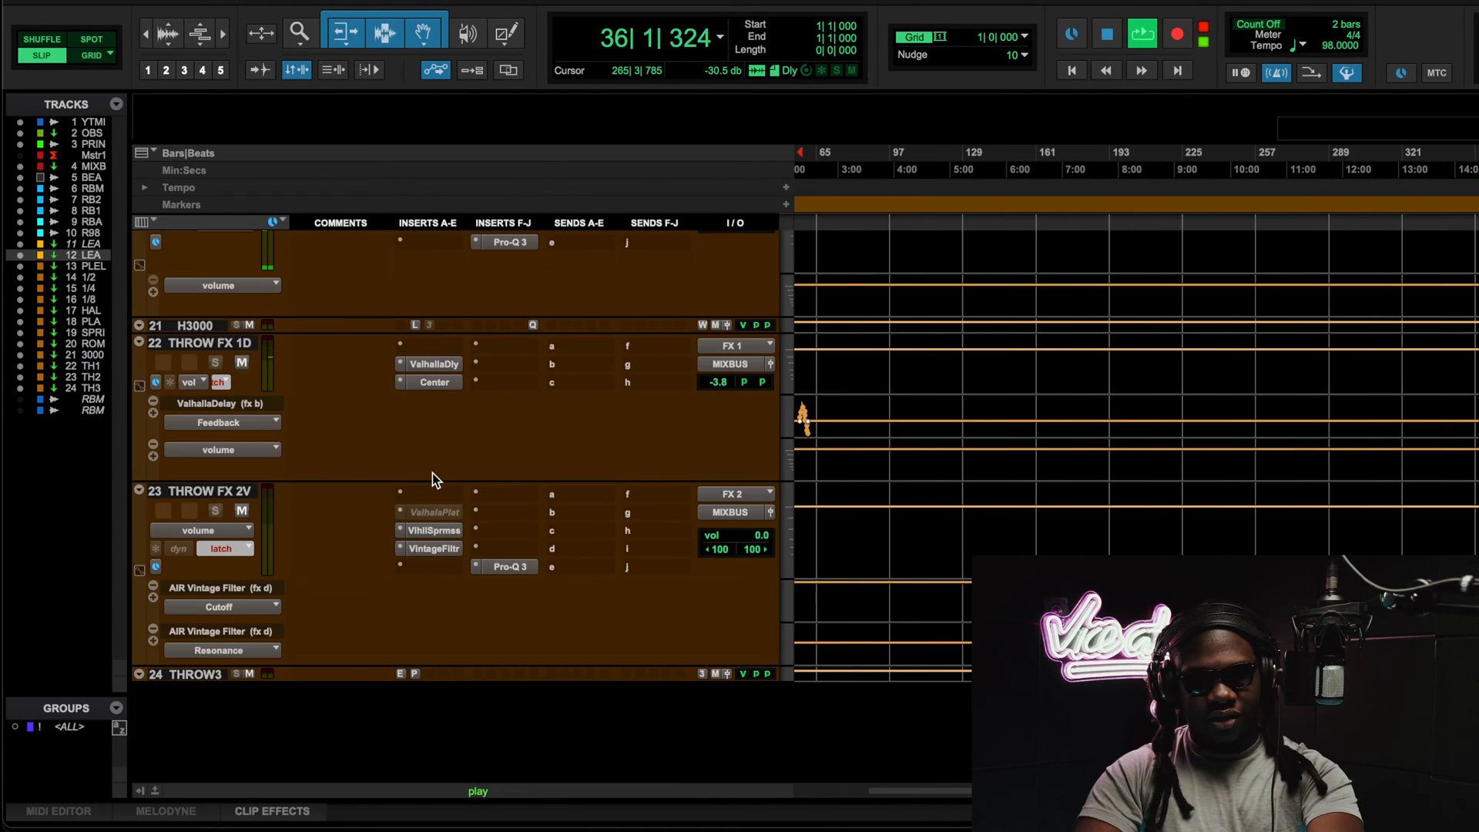
click(512, 570)
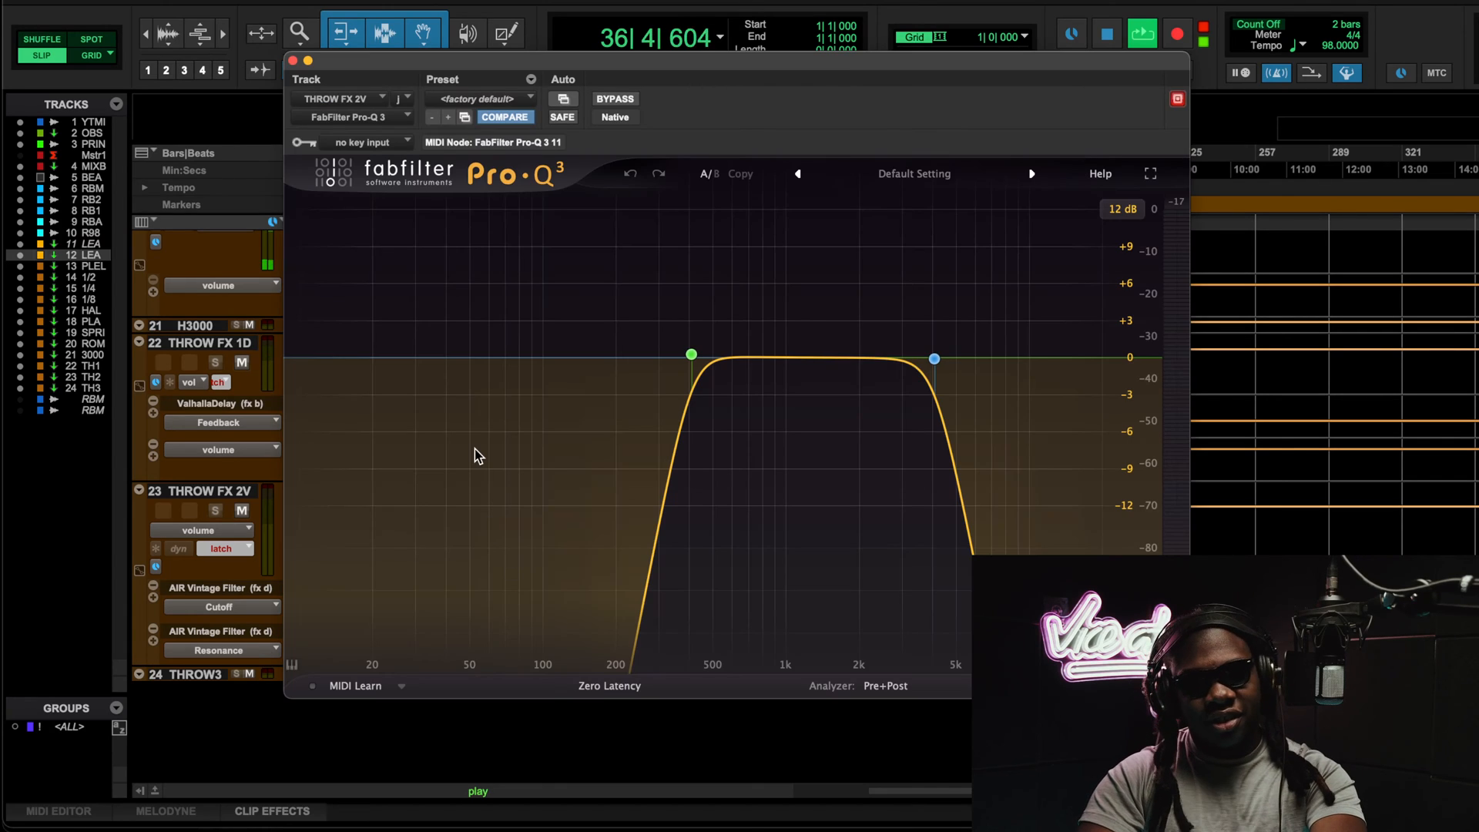
click(292, 60)
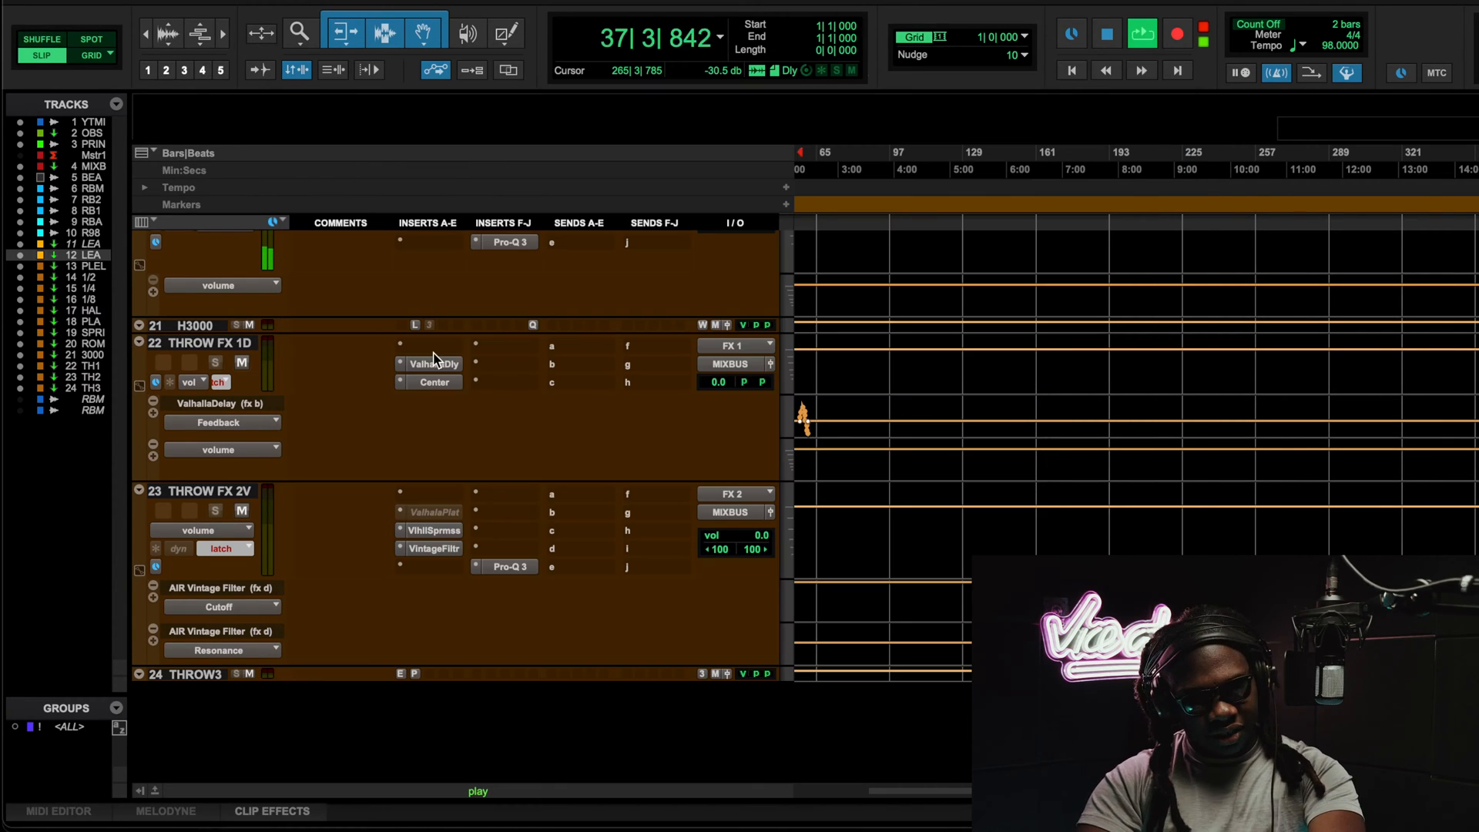
Step: Inspect the Tremolator insert on track 7, RntBckMnVR2, and close the plug-in
scroll(445, 384, up, 10)
scroll(445, 384, up, 10)
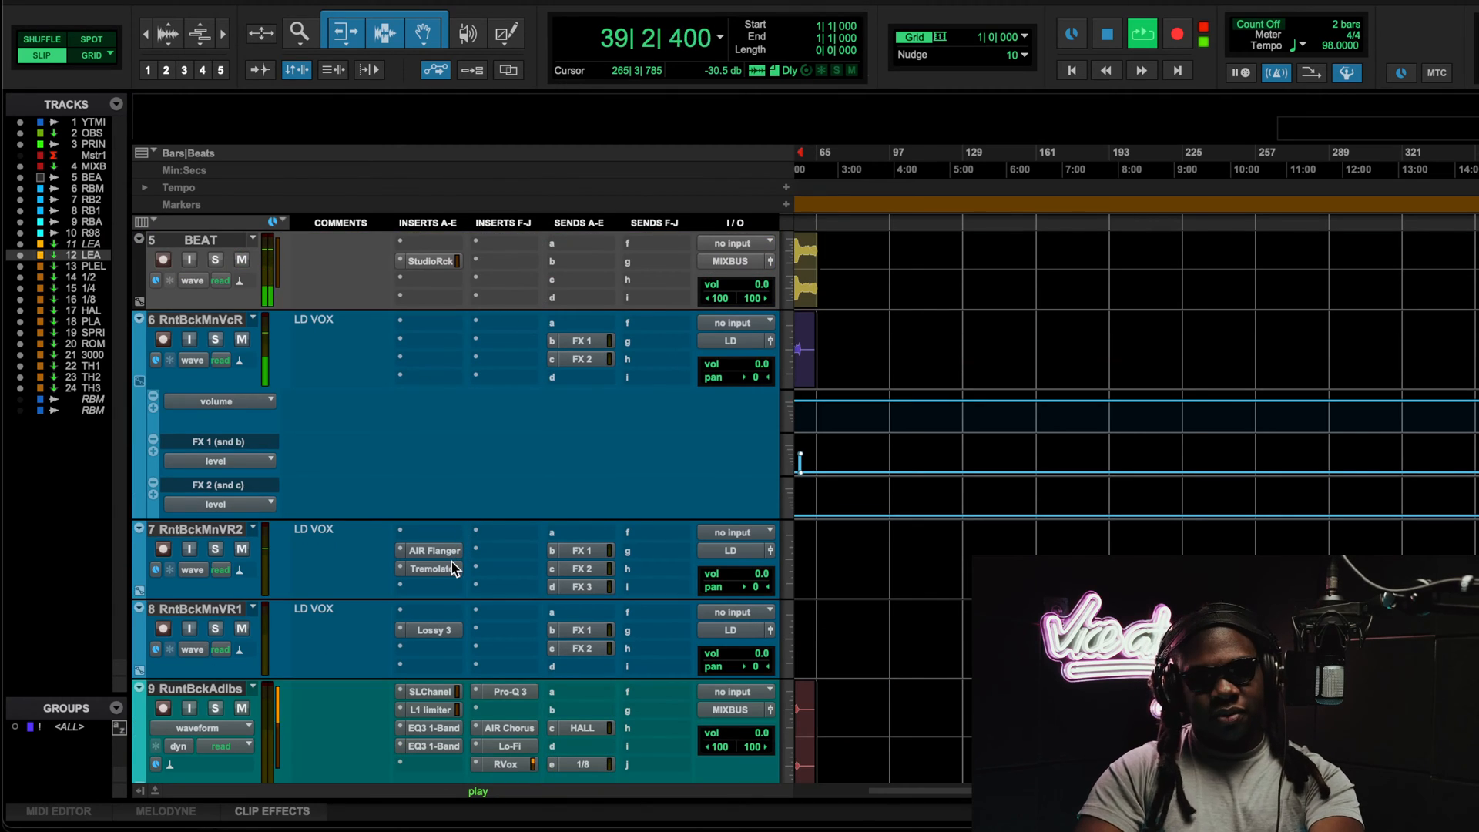
click(452, 563)
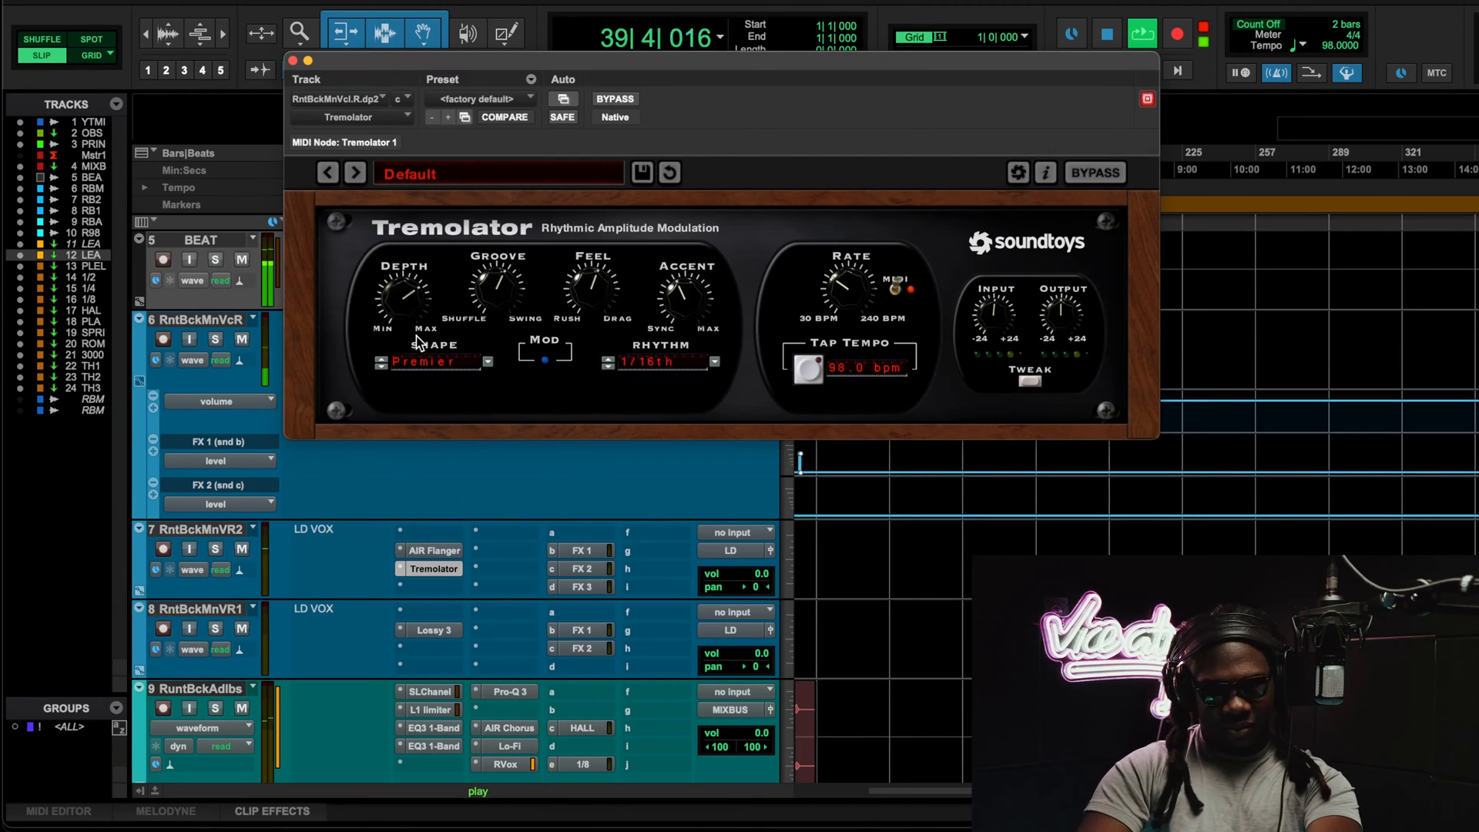
click(293, 61)
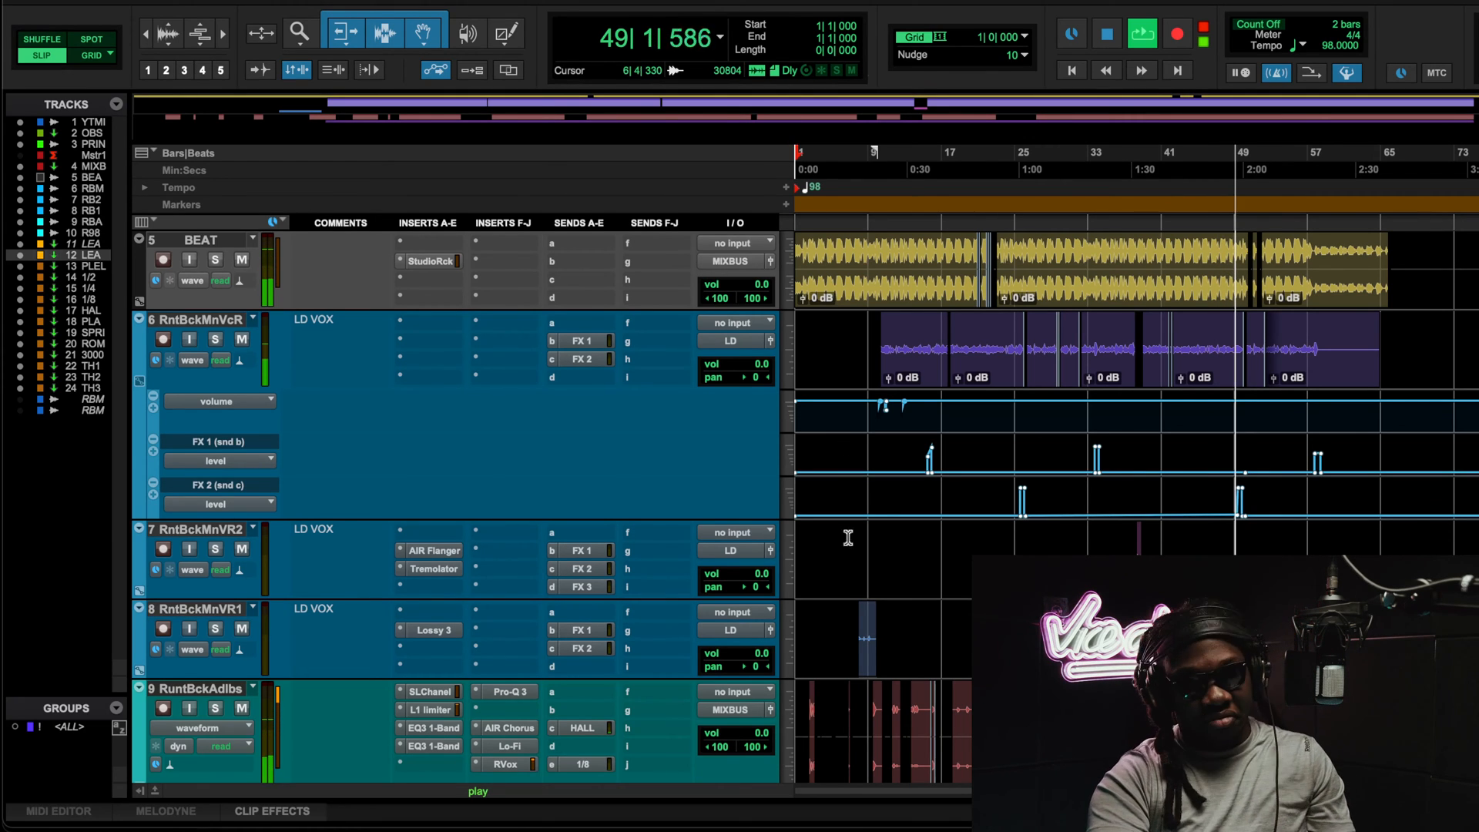
Step: Review the effect return tracks and their automation, and inspect the ValhallaDelay settings on THROW FX 1D
scroll(770, 604, down, 20)
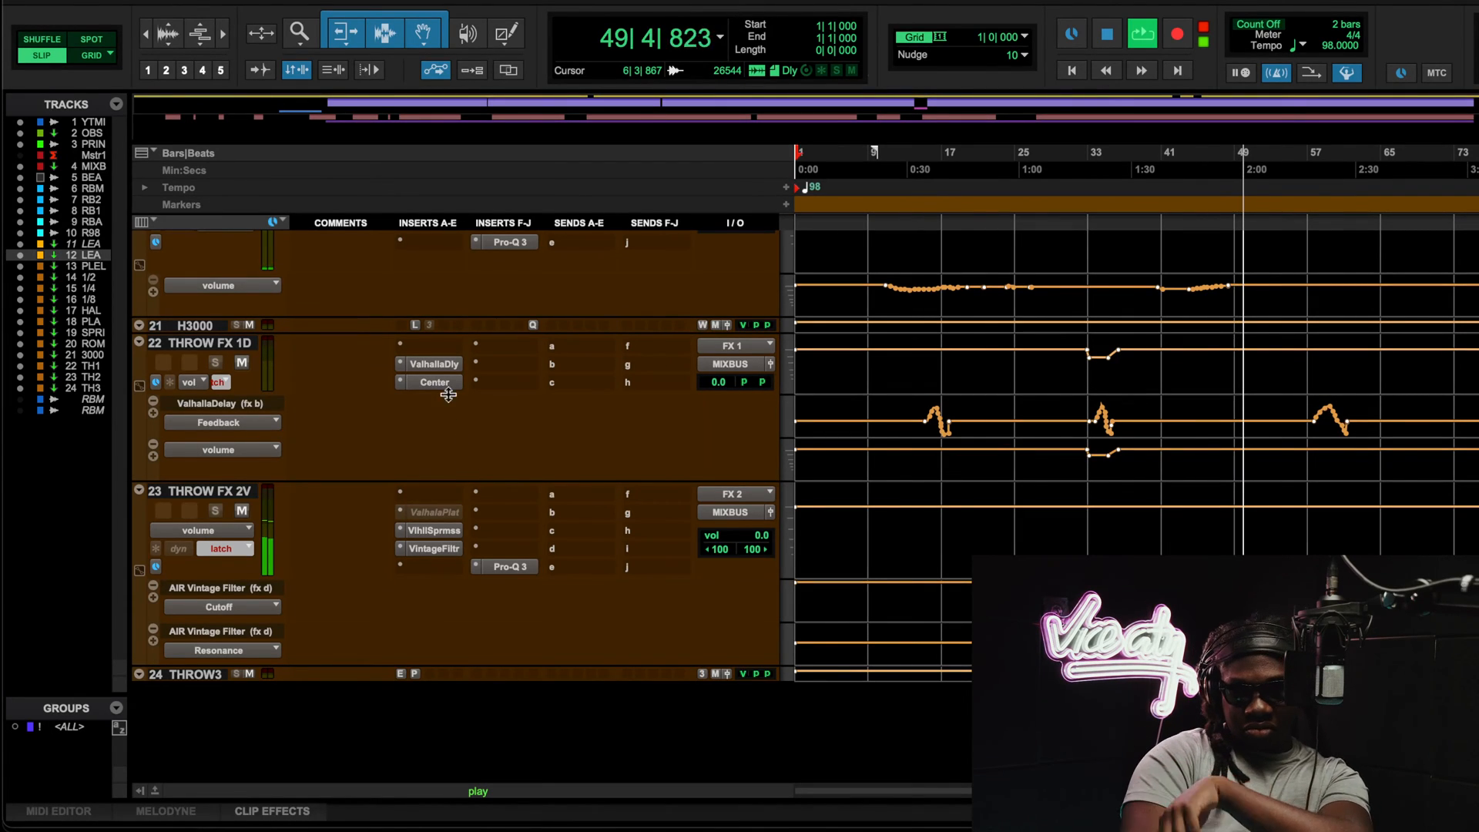
scroll(470, 459, up, 5)
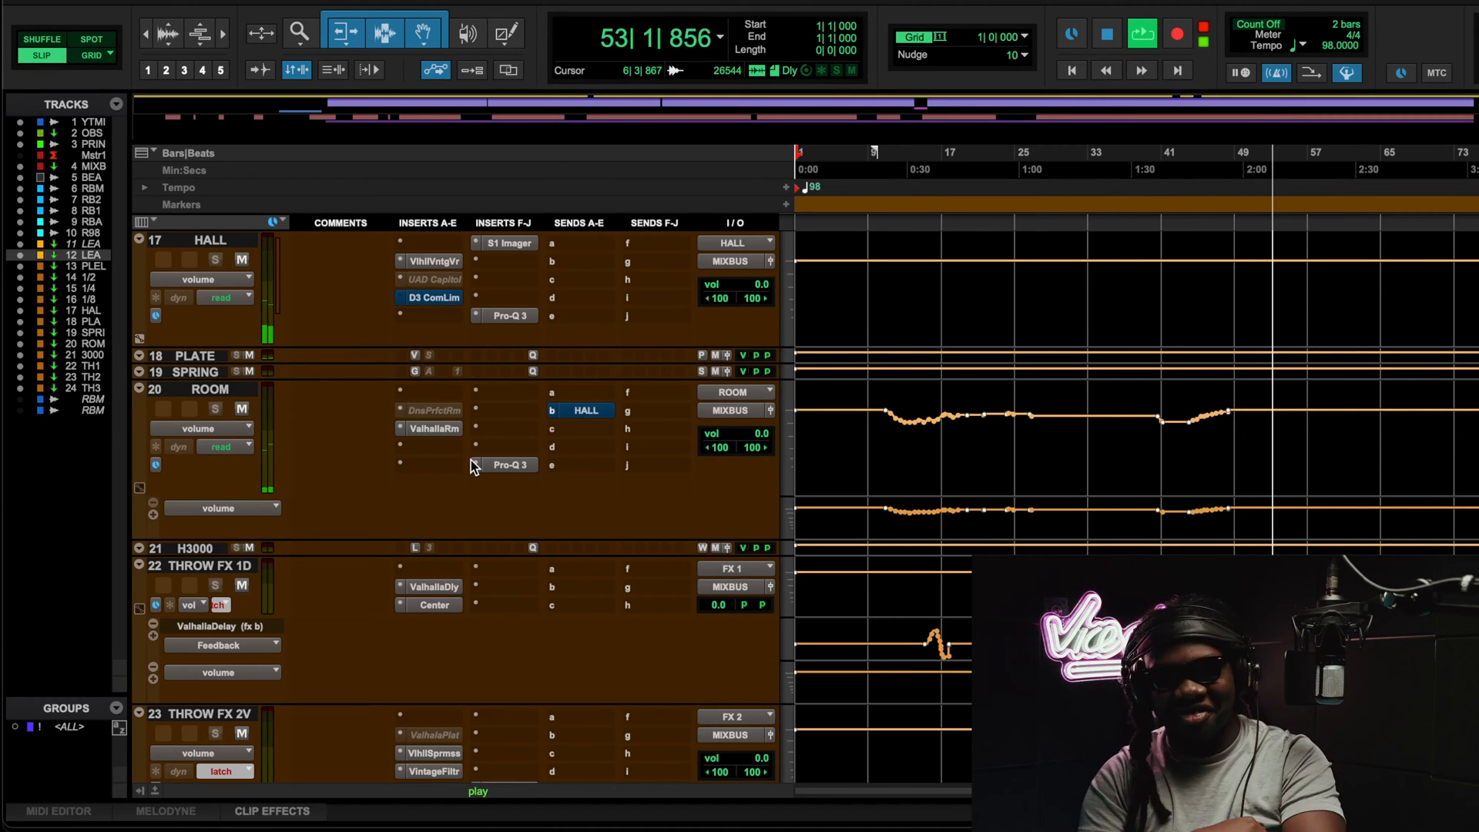
scroll(1075, 437, up, 5)
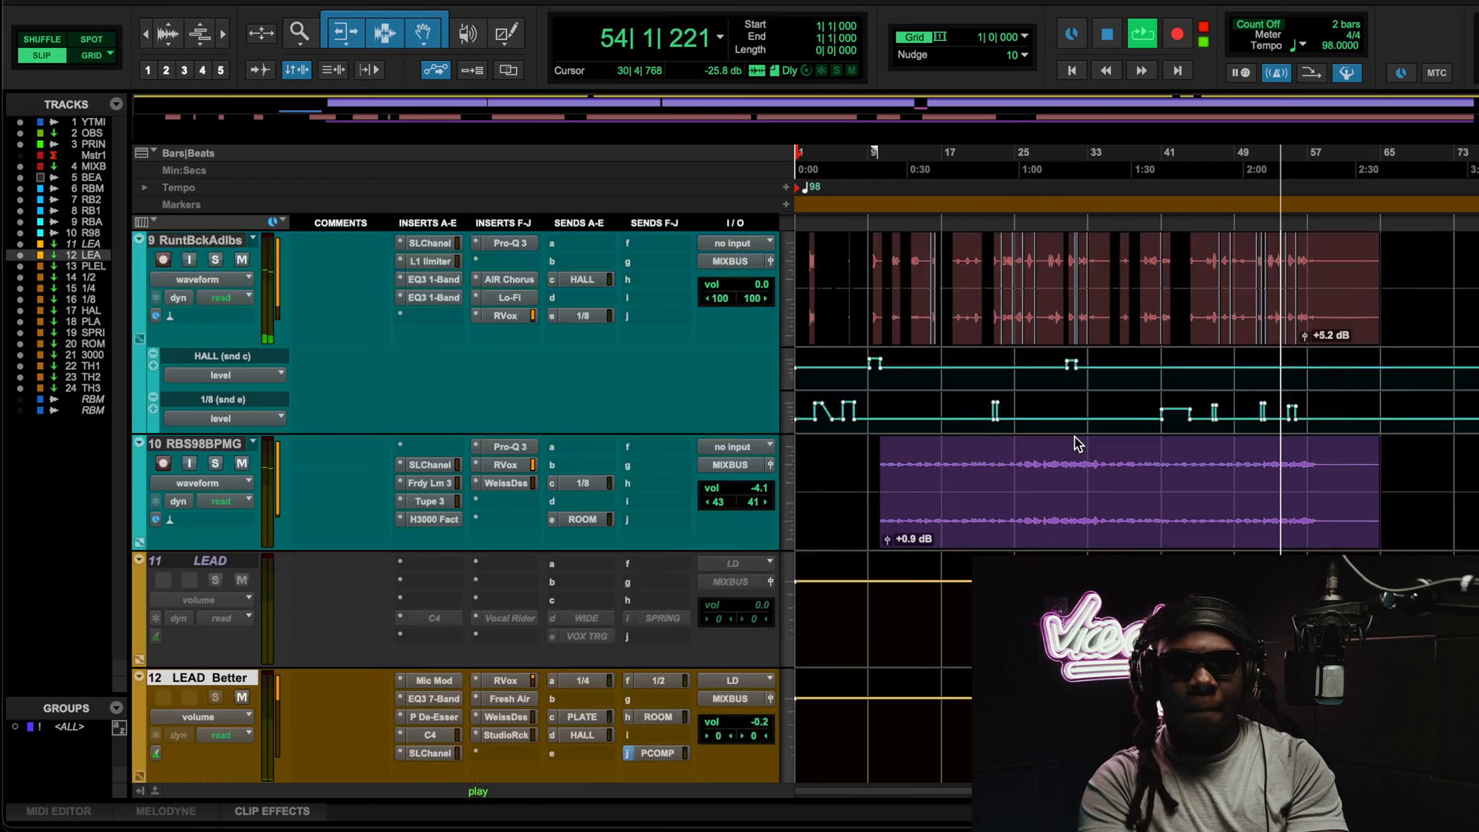
scroll(1074, 437, down, 5)
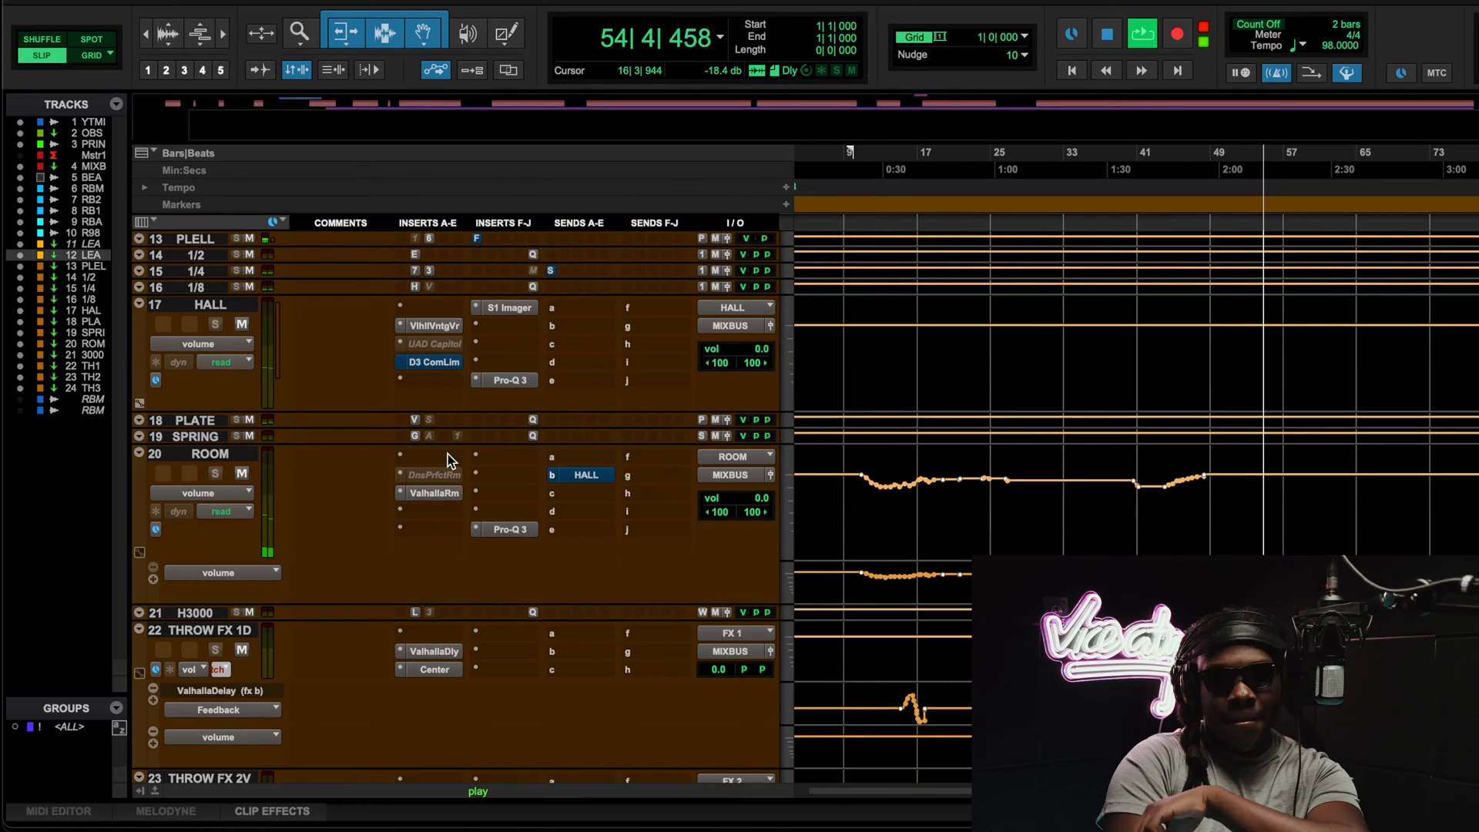
scroll(423, 476, down, 3)
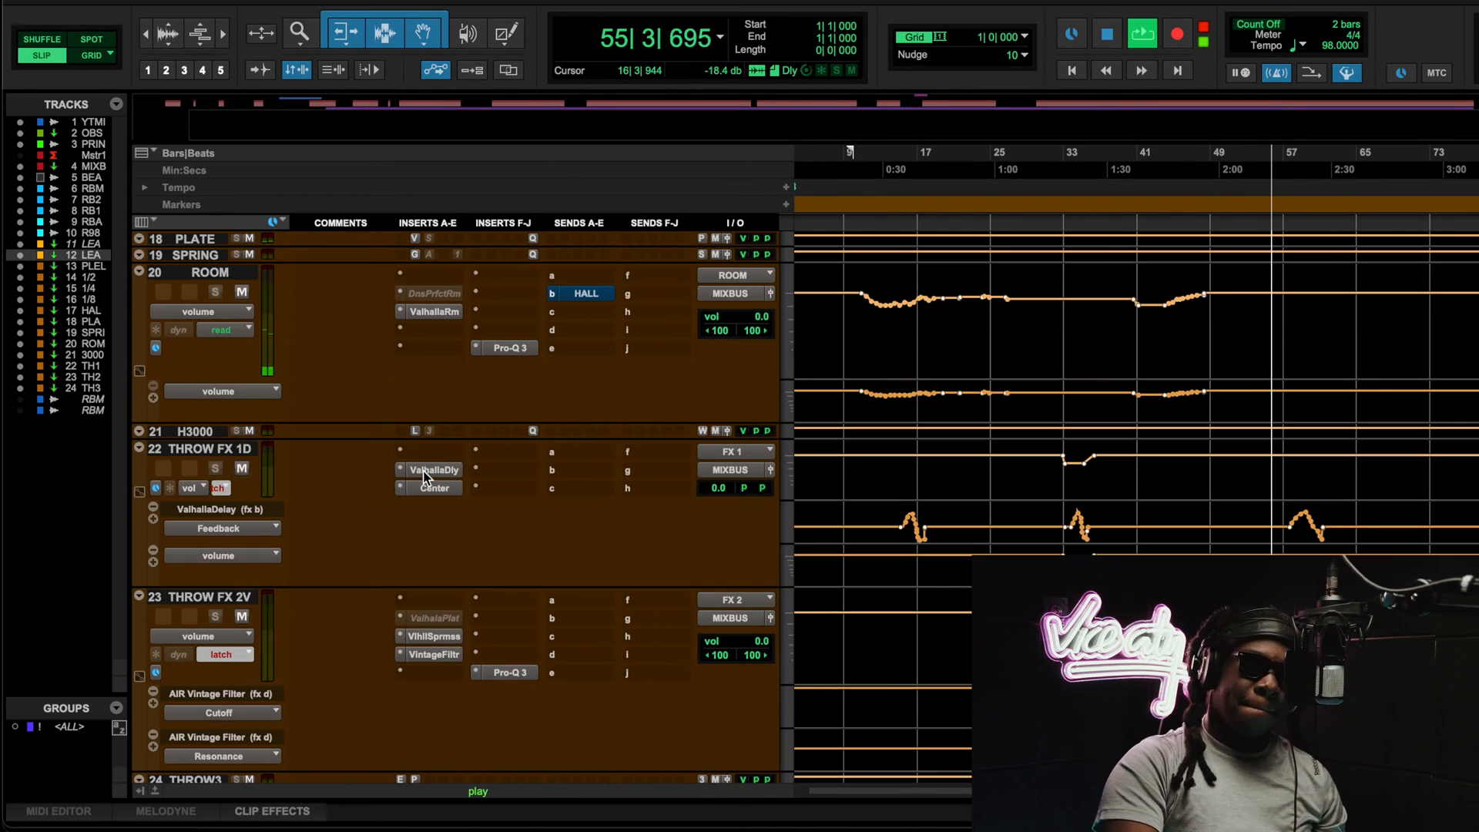
scroll(626, 567, down, 3)
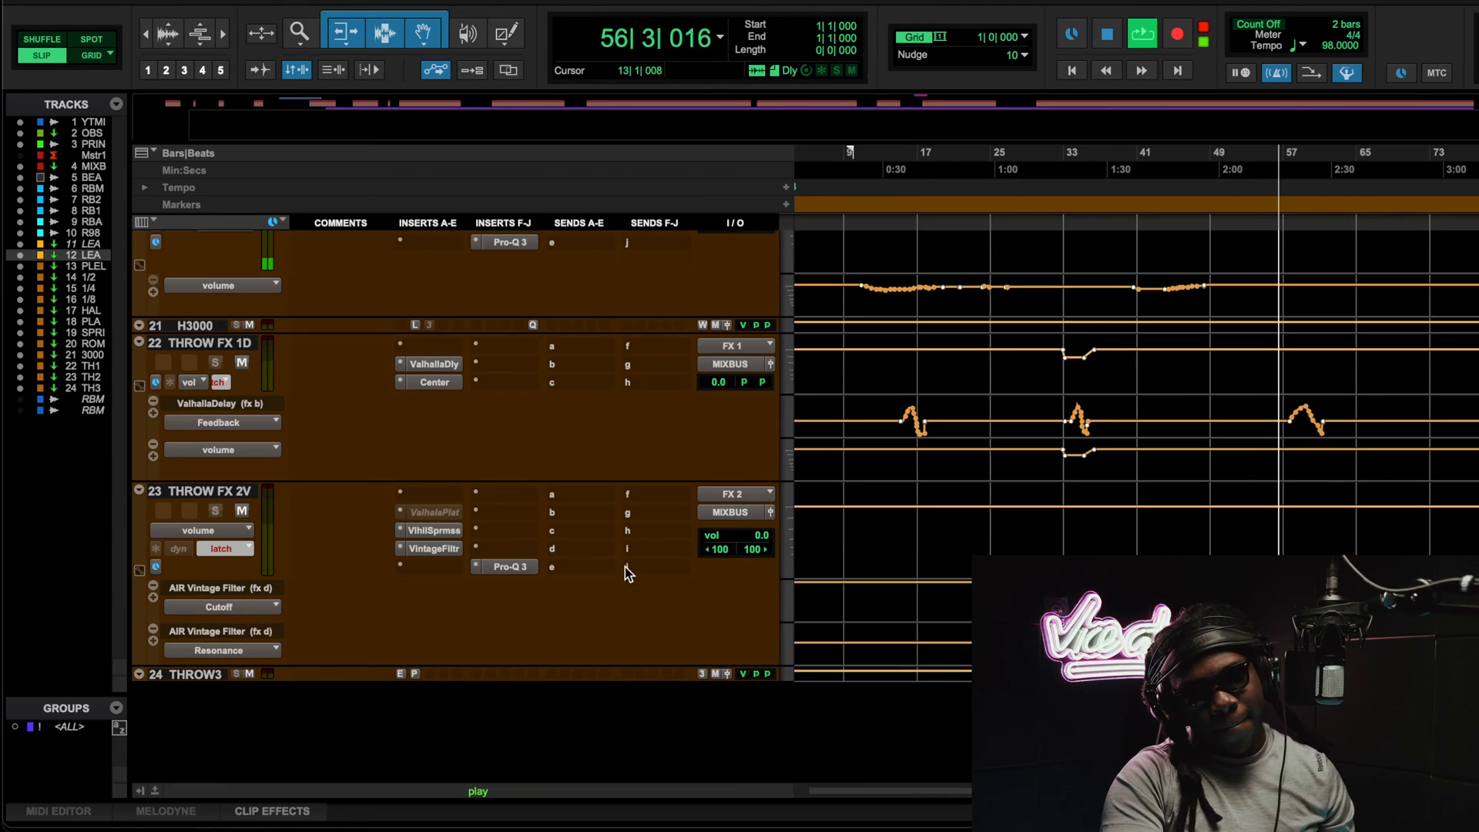
click(428, 360)
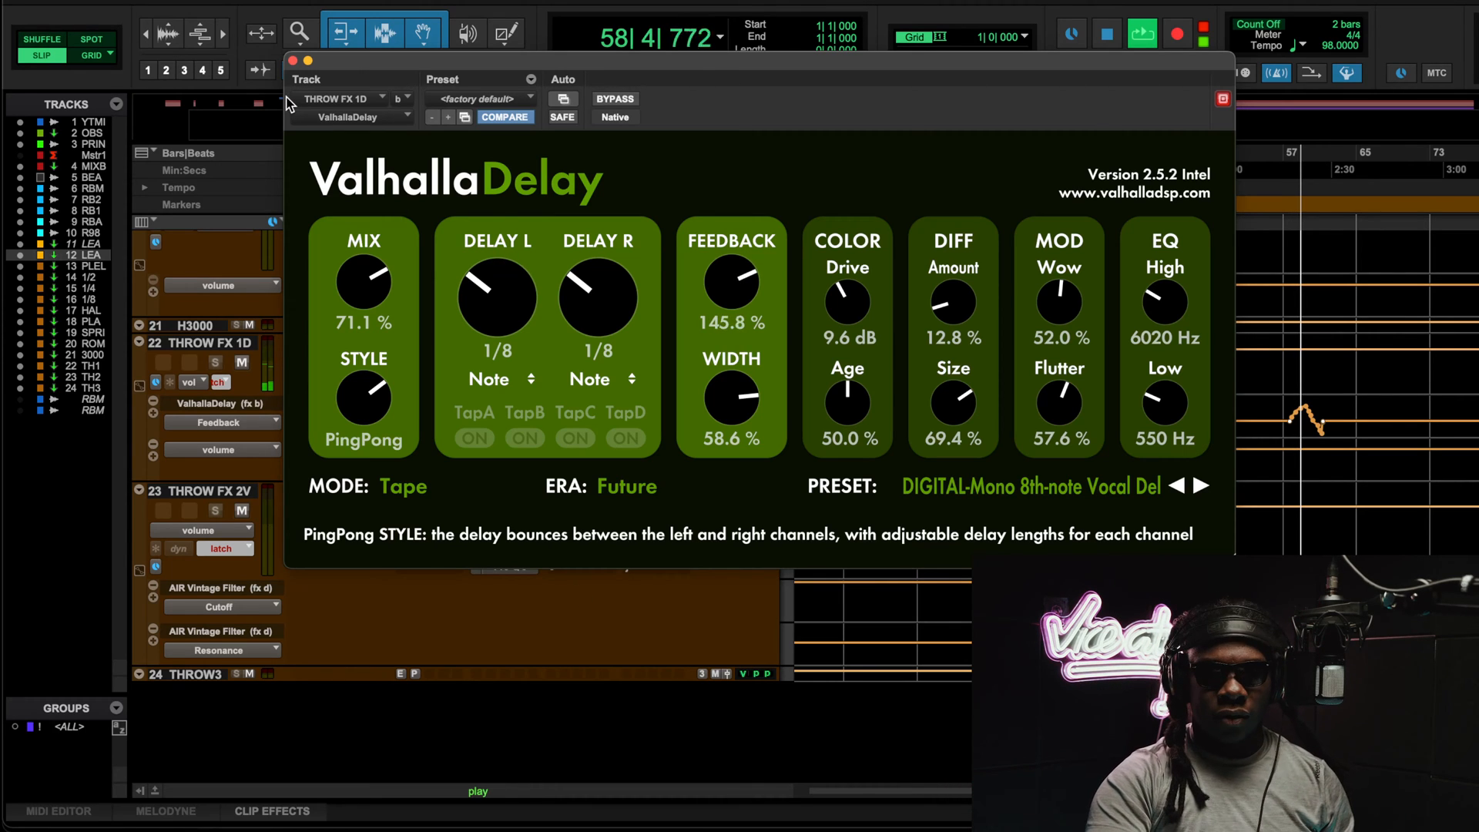
click(292, 60)
Step: Look over the effect and vocal tracks once more and stop the session playback
scroll(1043, 376, up, 15)
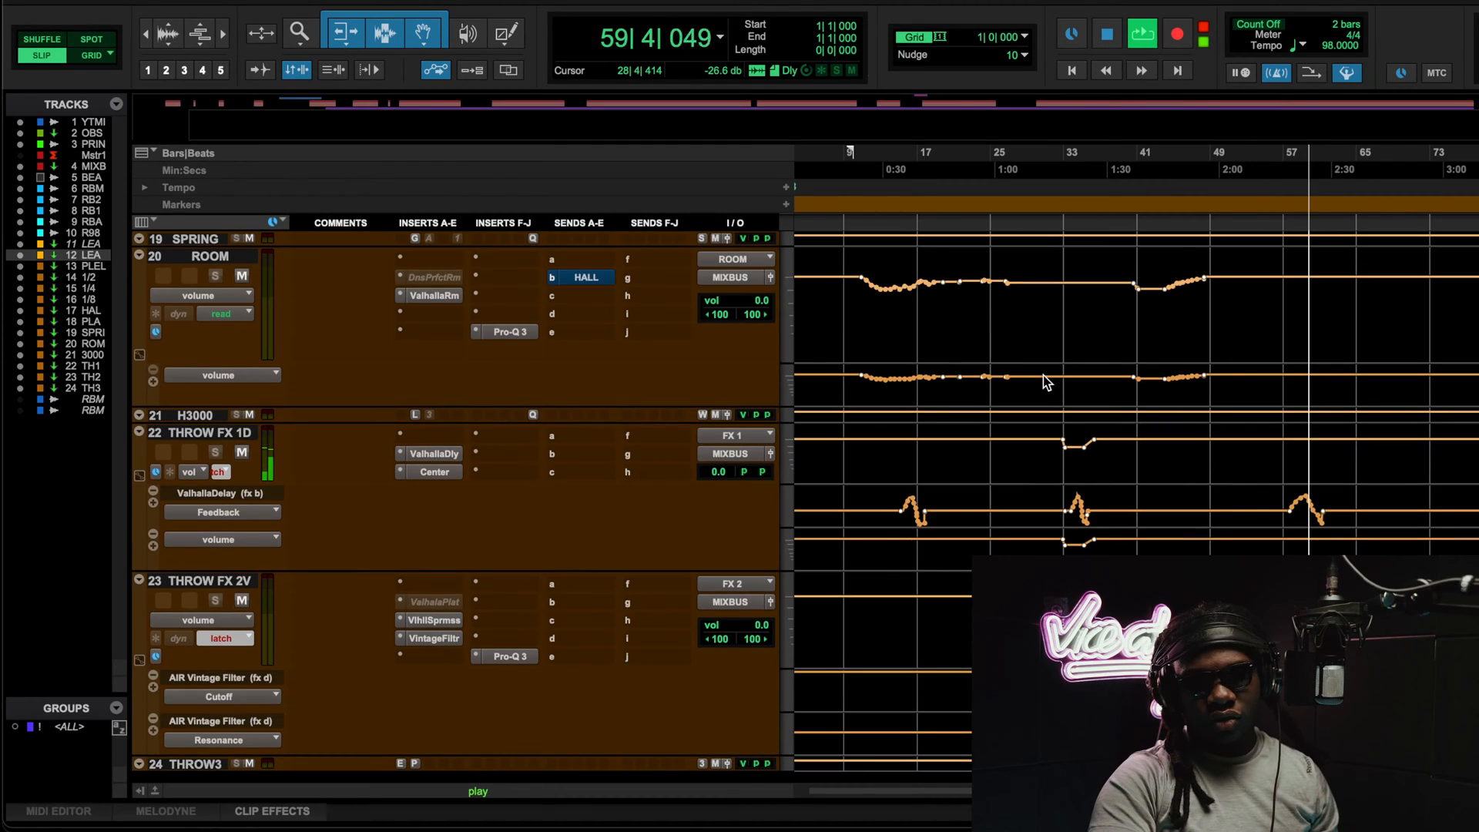
scroll(1043, 376, up, 3)
scroll(1043, 376, down, 15)
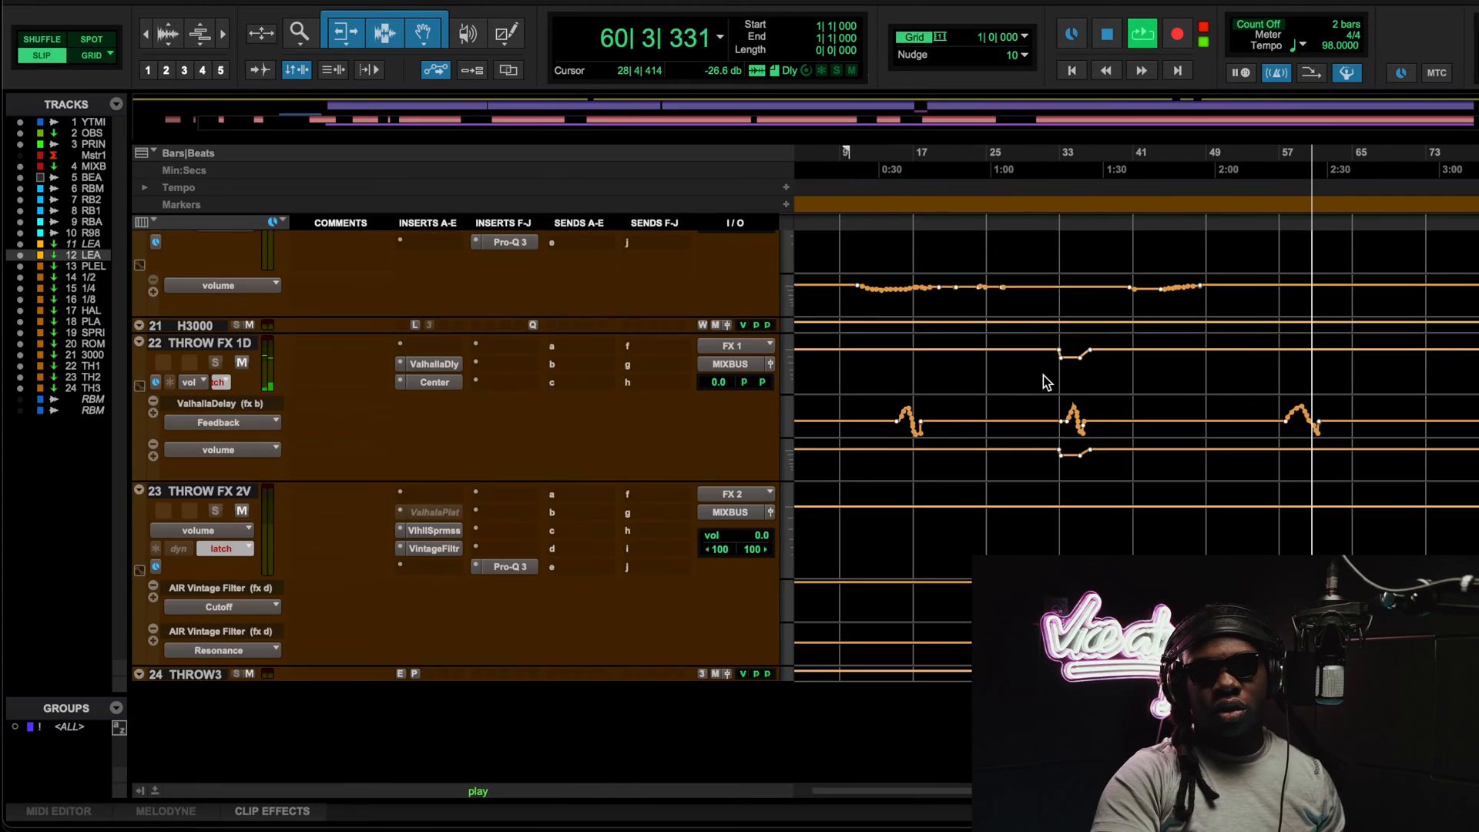
scroll(1043, 376, up, 15)
key(space)
Step: Look over the vocal tracks, inspect the StudioRack insert and its input gain on the BEAT track, and close the plug-in
scroll(1043, 376, down, 2)
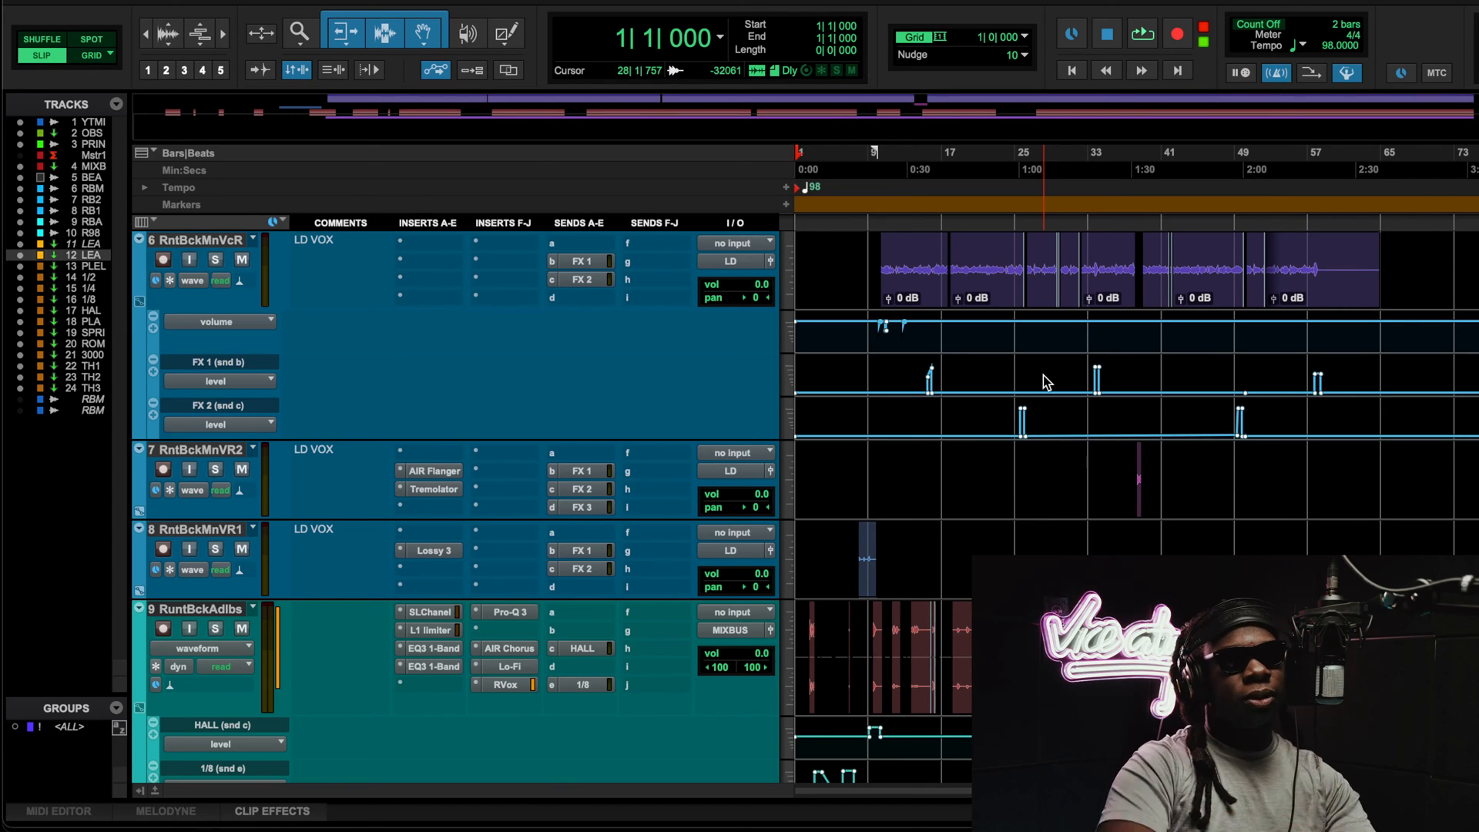
scroll(812, 501, down, 5)
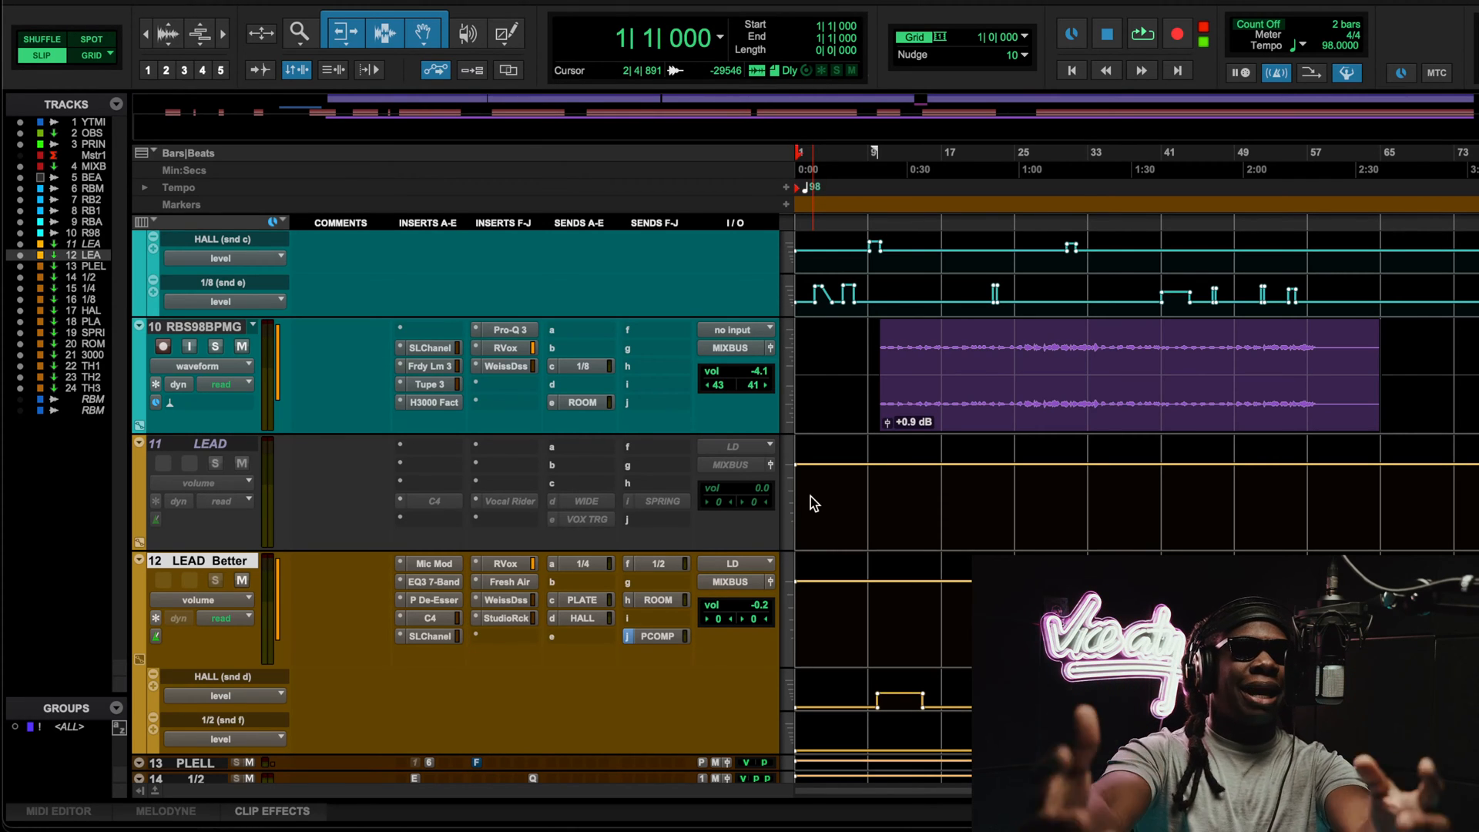
scroll(897, 437, up, 10)
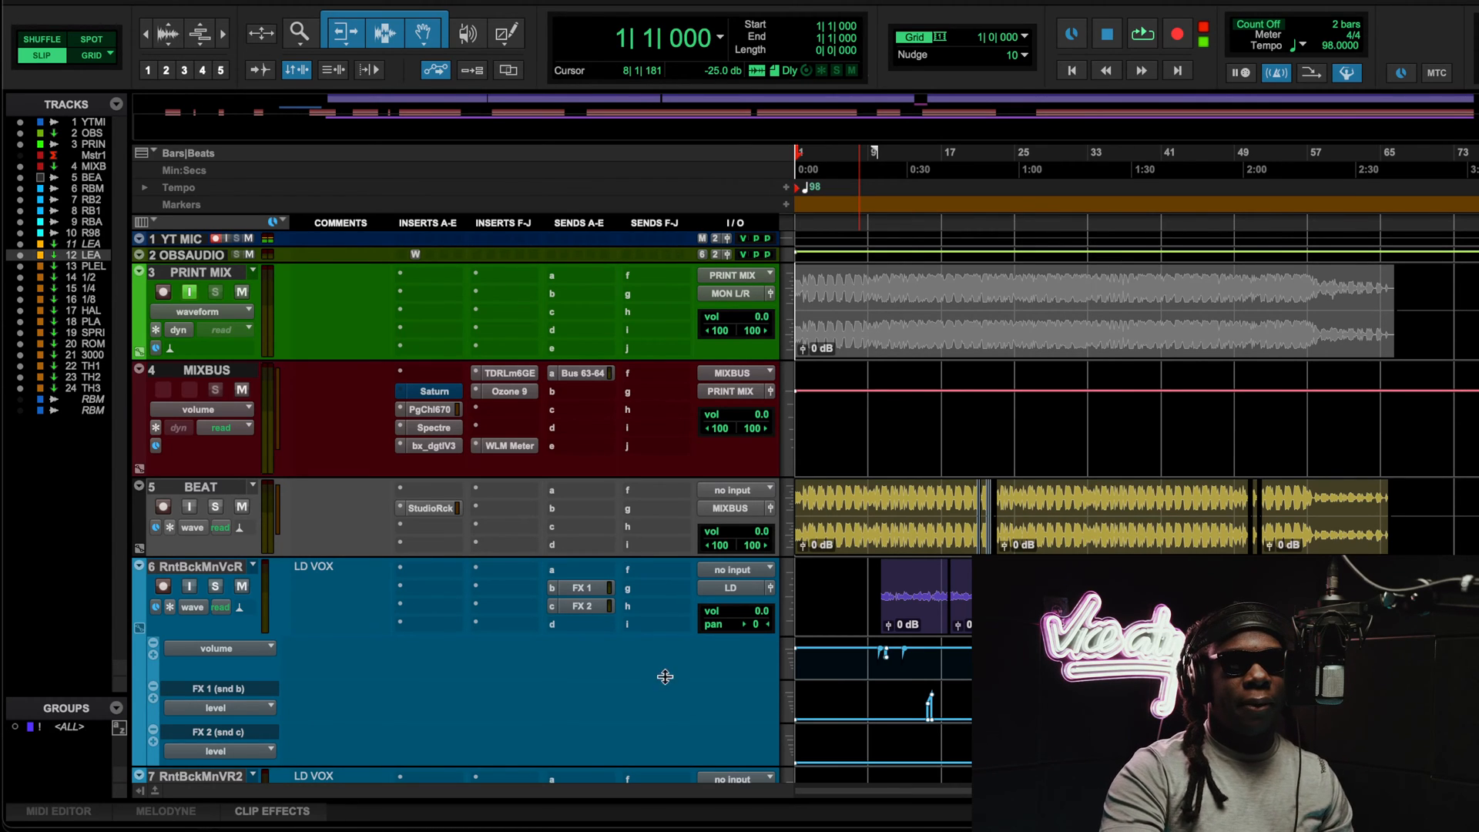
click(430, 508)
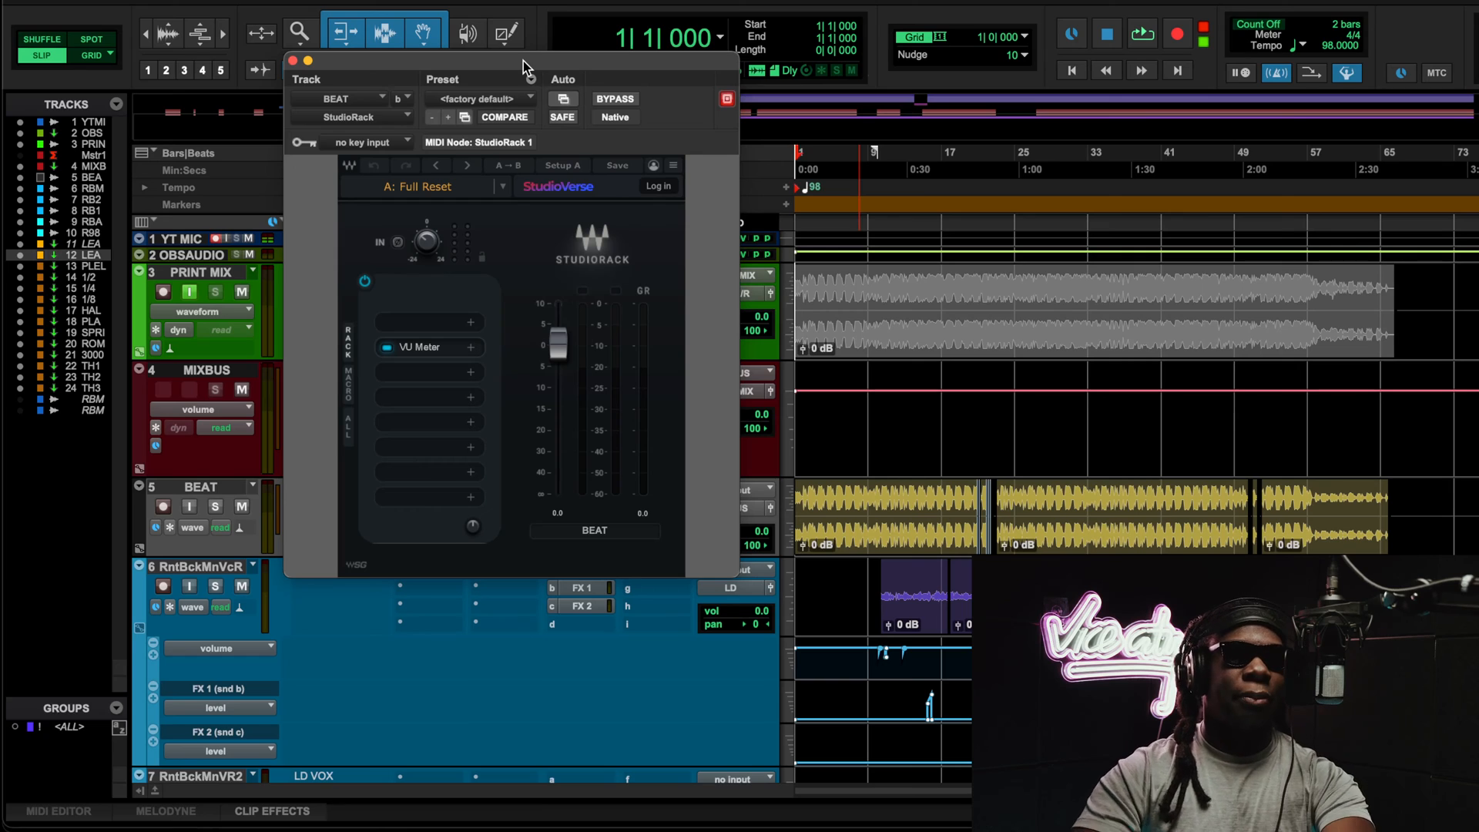
double_click(430, 239)
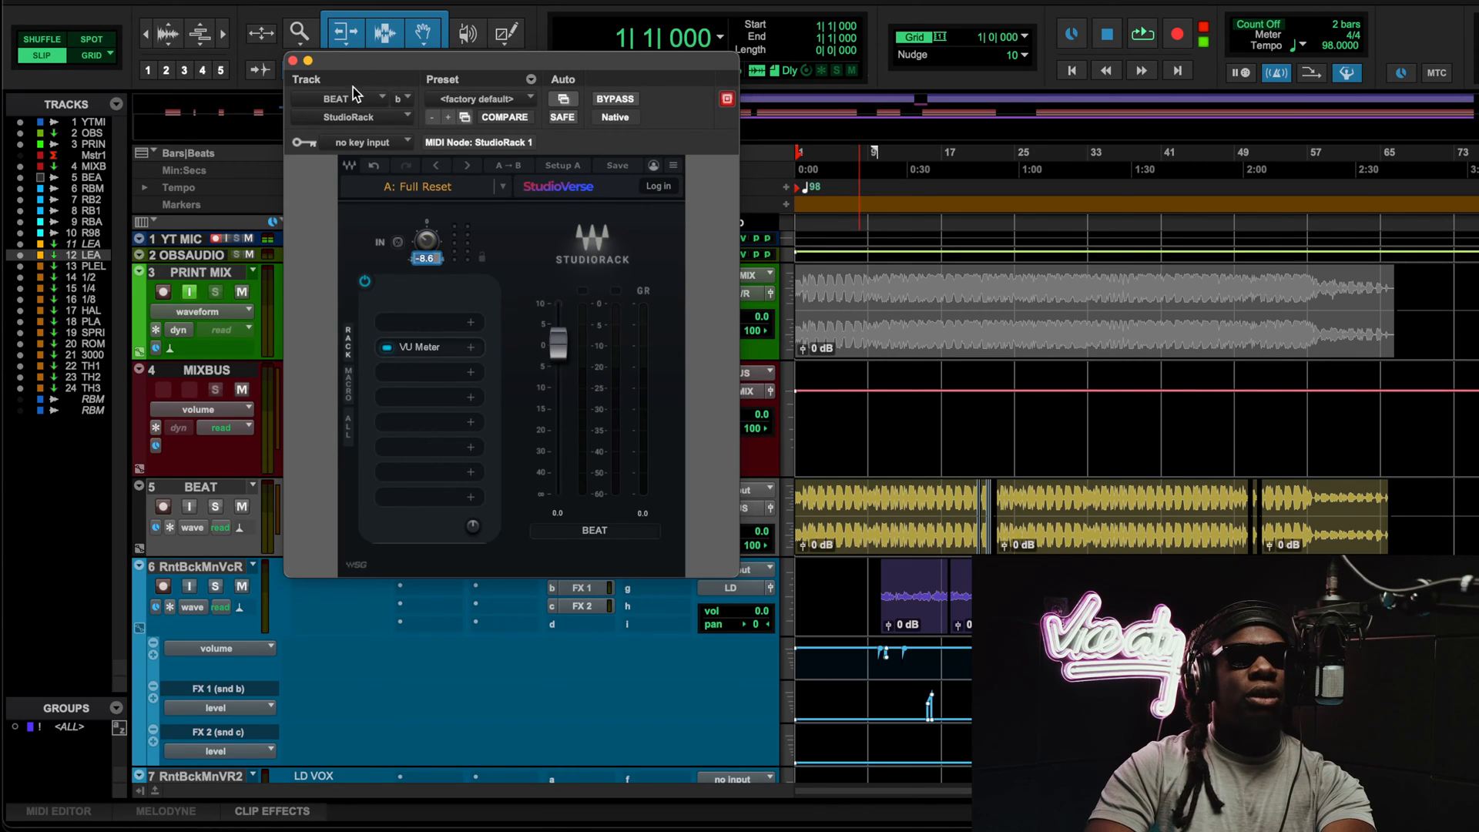
click(292, 60)
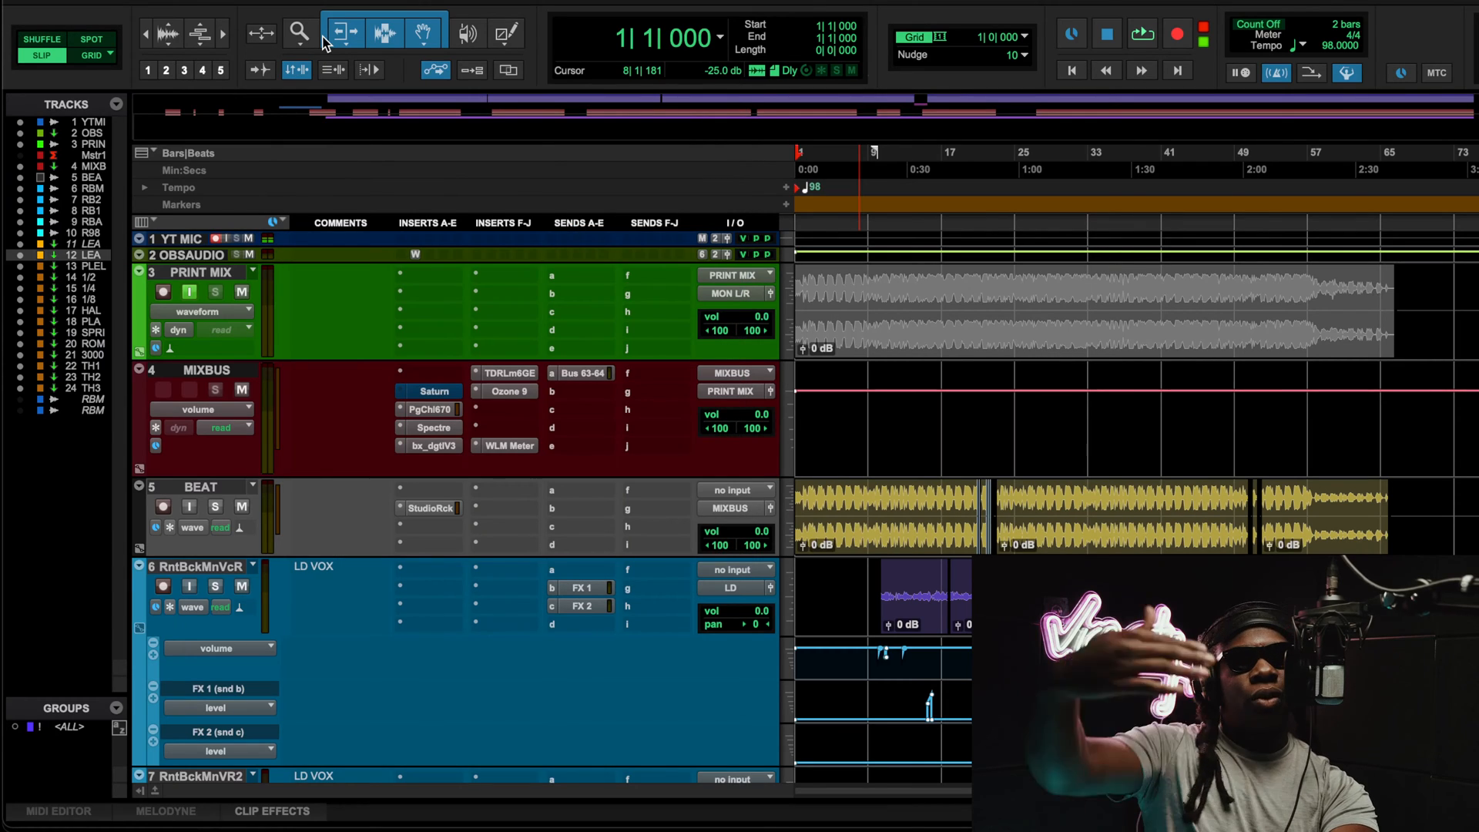
Step: Bypass the StudioRack, RVox, Fresh Air, WeissDeess, SSLChannel, C4 and P De-Esser inserts on the LEAD Better track
scroll(379, 383, down, 15)
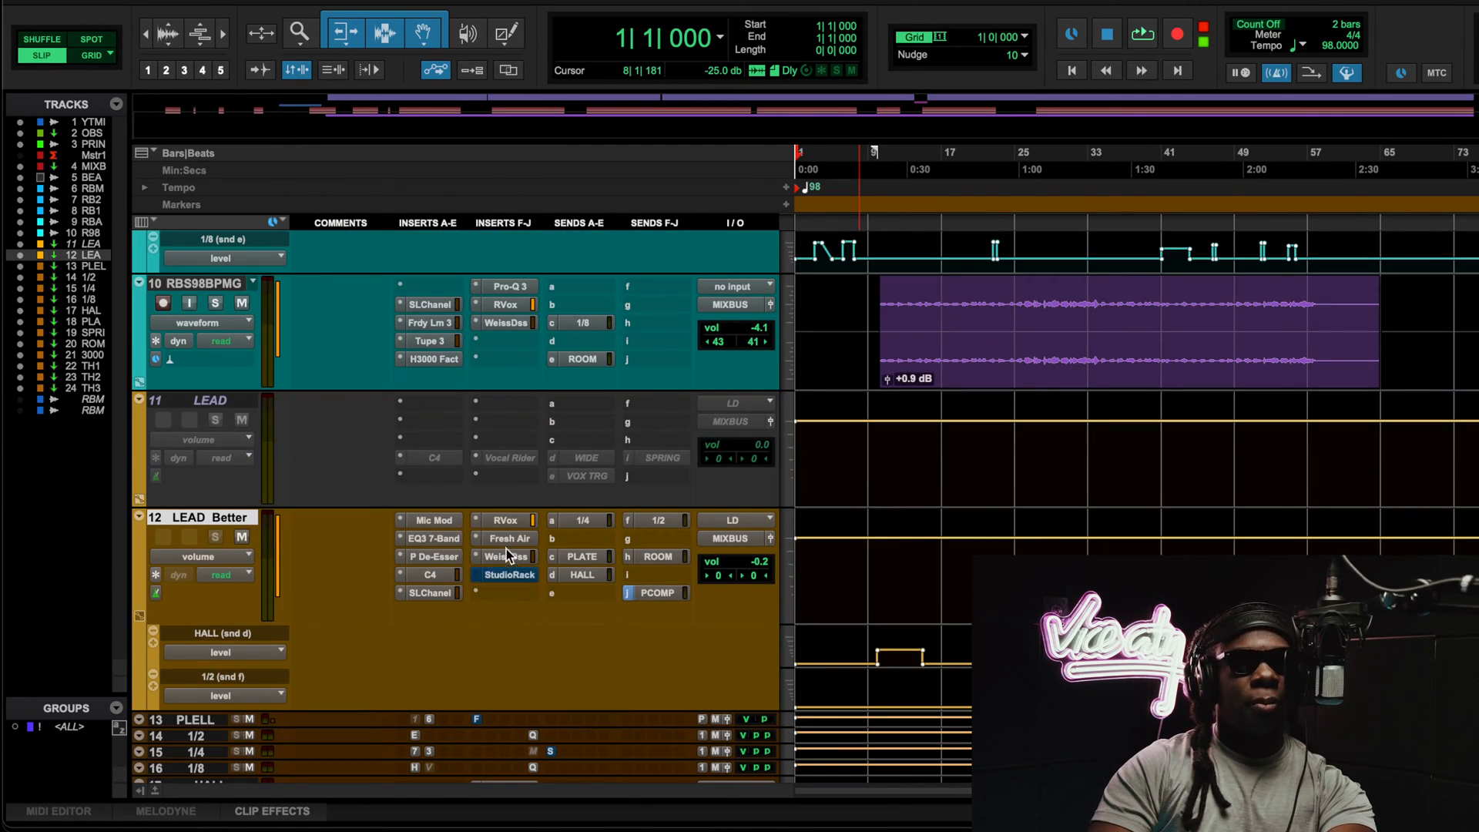
super+click(505, 520)
super+click(505, 556)
super+click(430, 592)
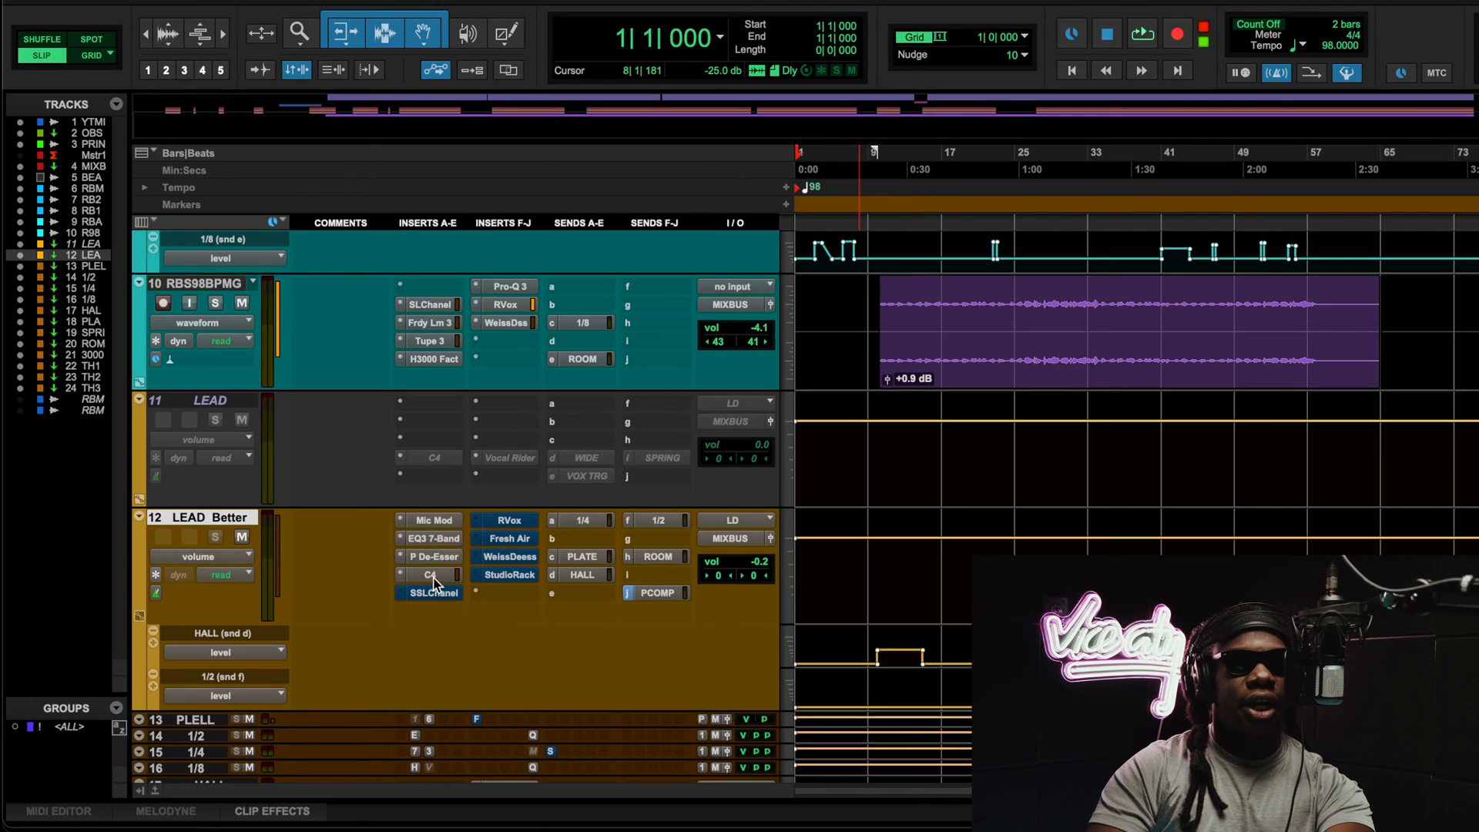
super+click(430, 575)
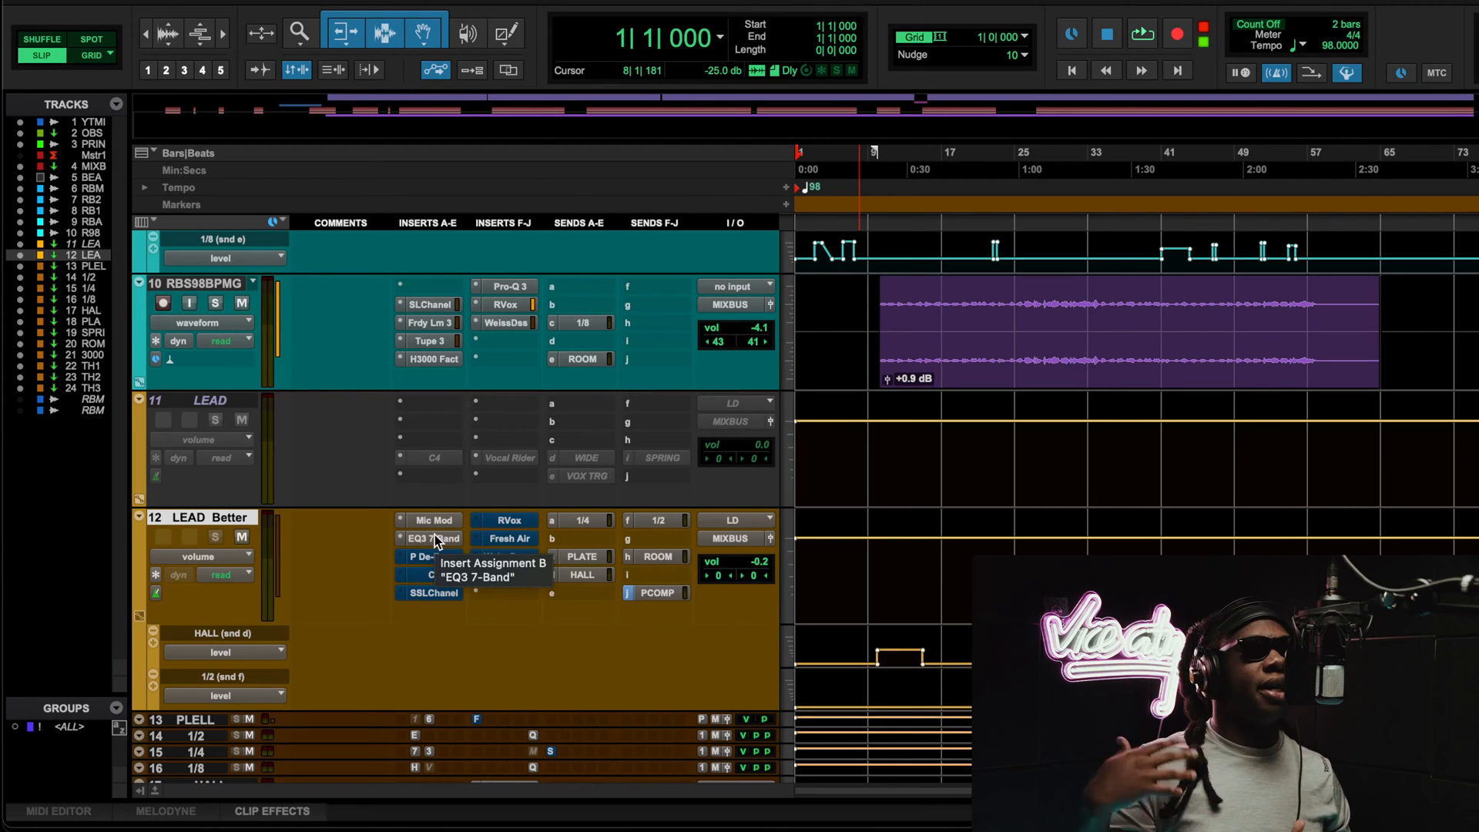
Step: Open the Mic Mod insert on LEAD Better and mute the RuntBckAdlbs and RBS98BPMG tracks
click(442, 520)
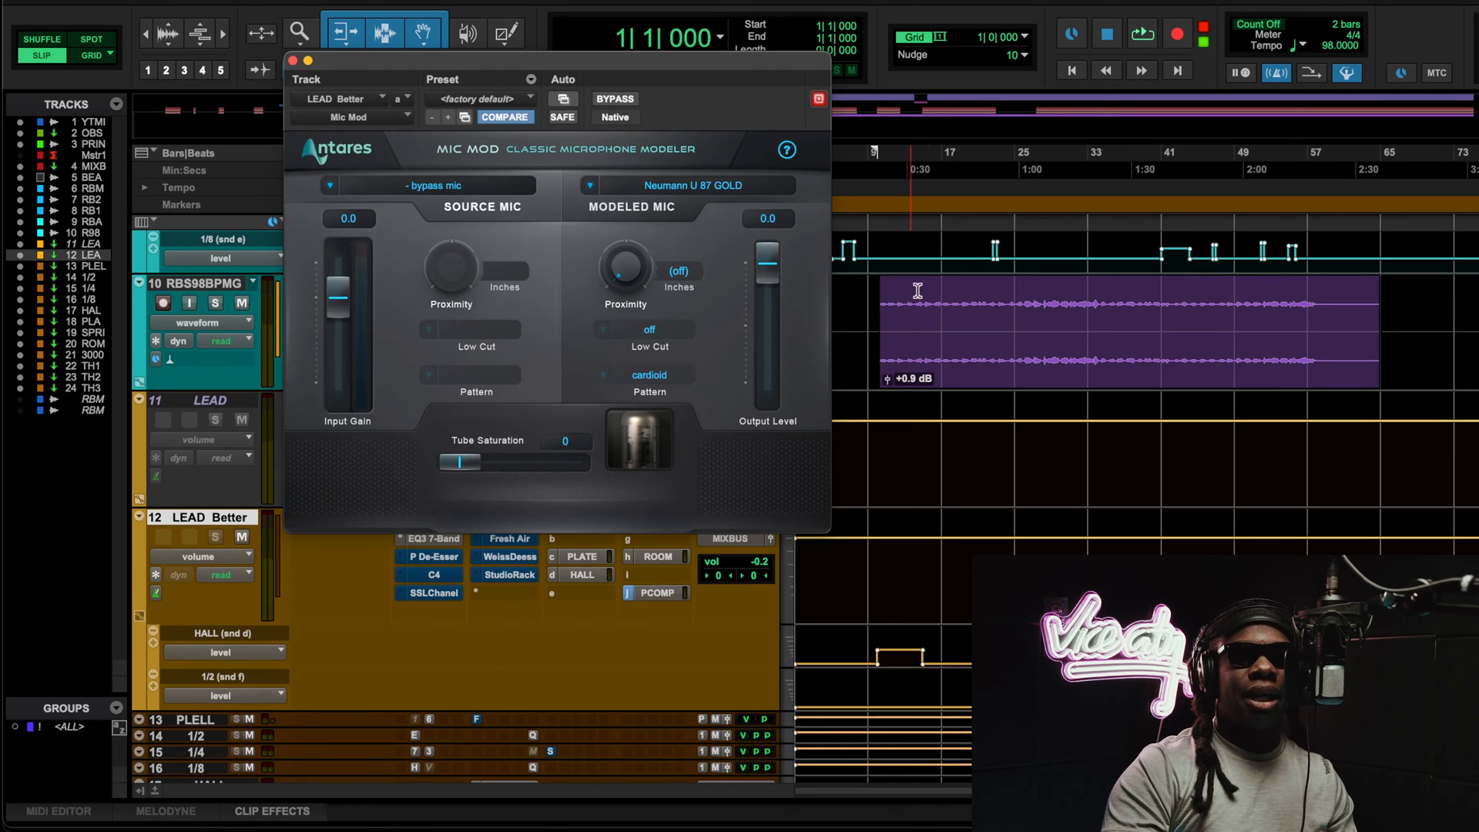
scroll(946, 346, up, 5)
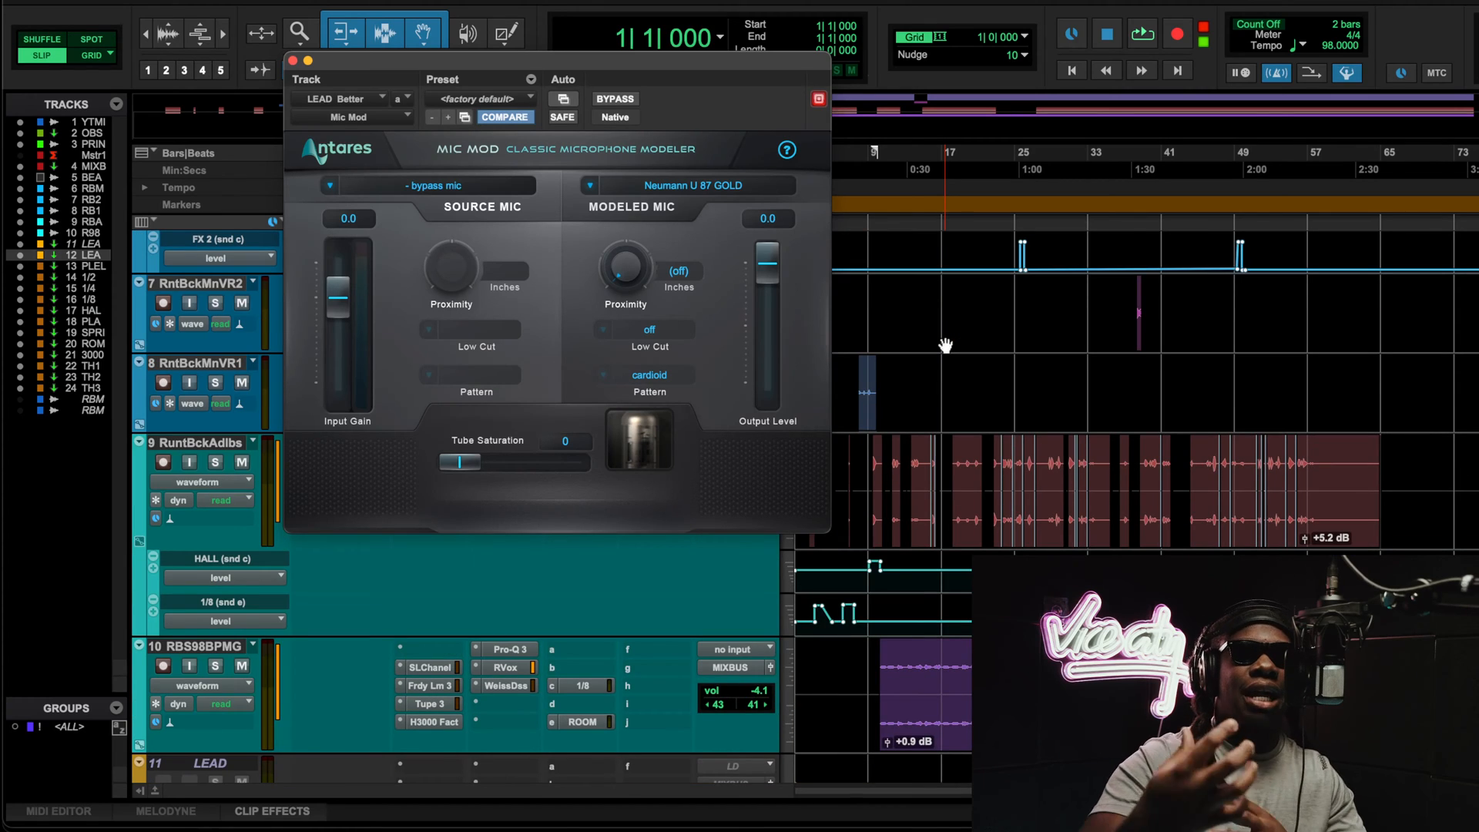
scroll(946, 346, up, 5)
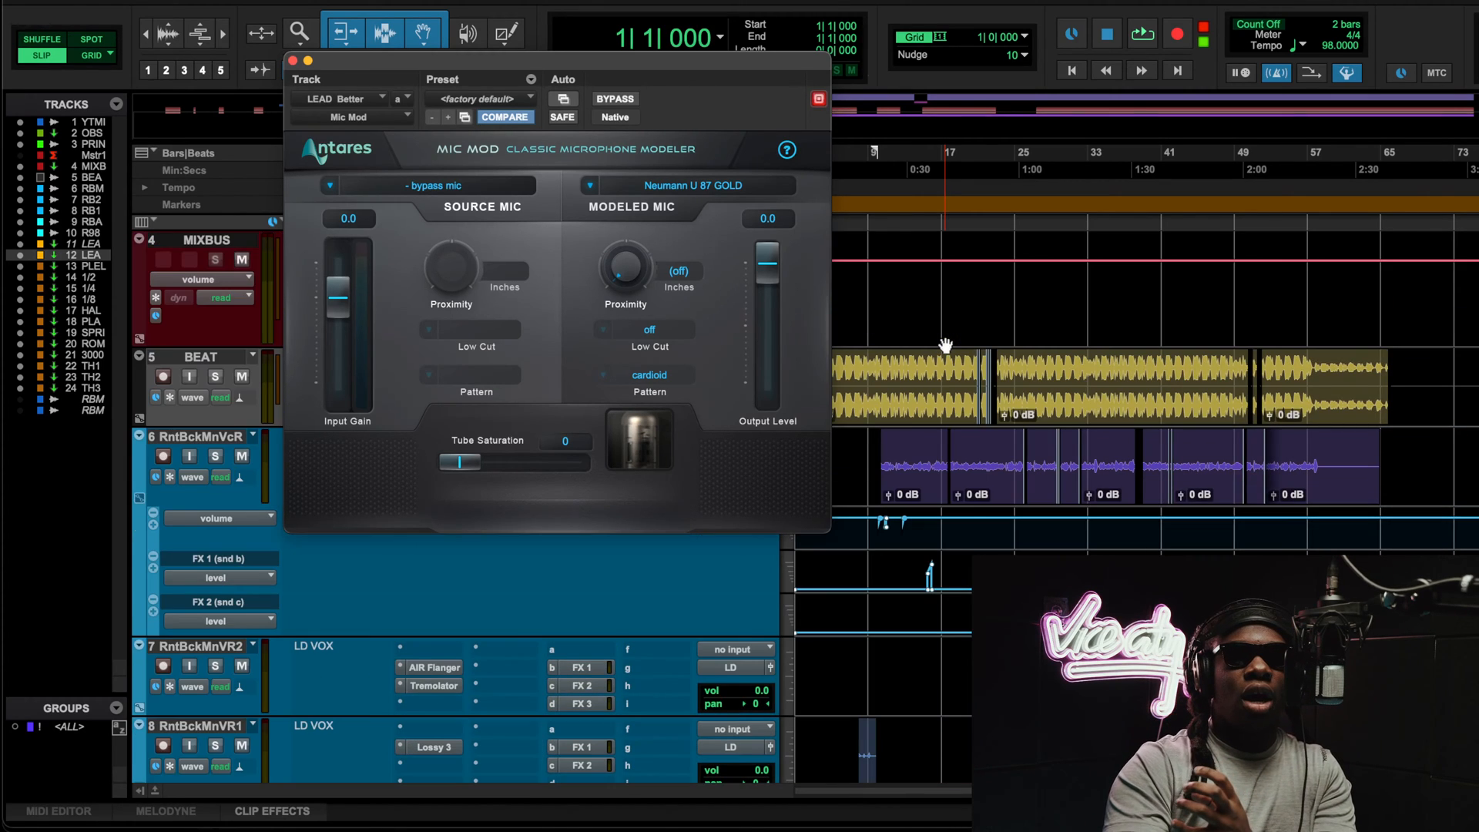
scroll(301, 625, down, 5)
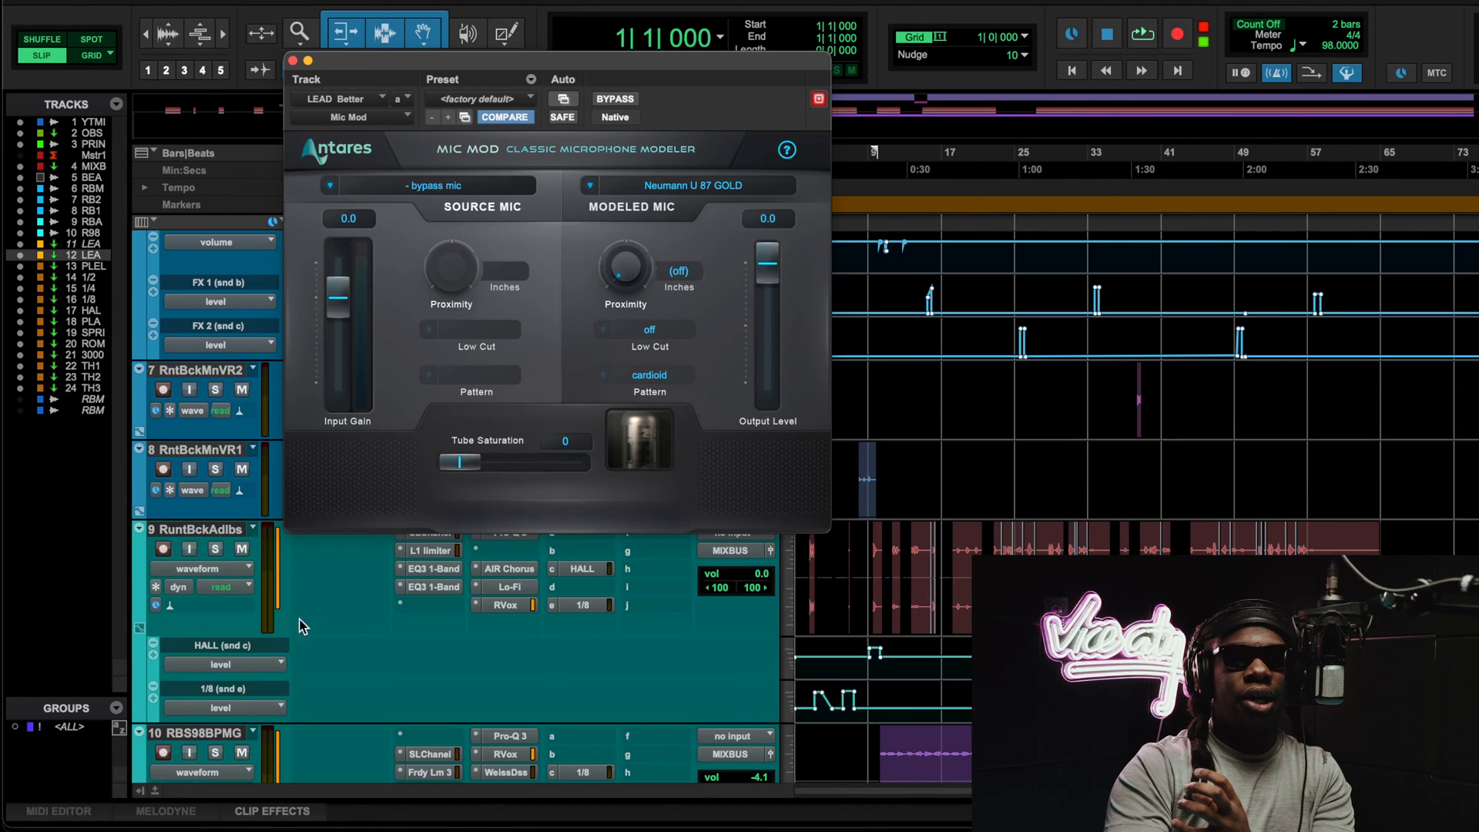
click(242, 550)
scroll(314, 685, down, 1)
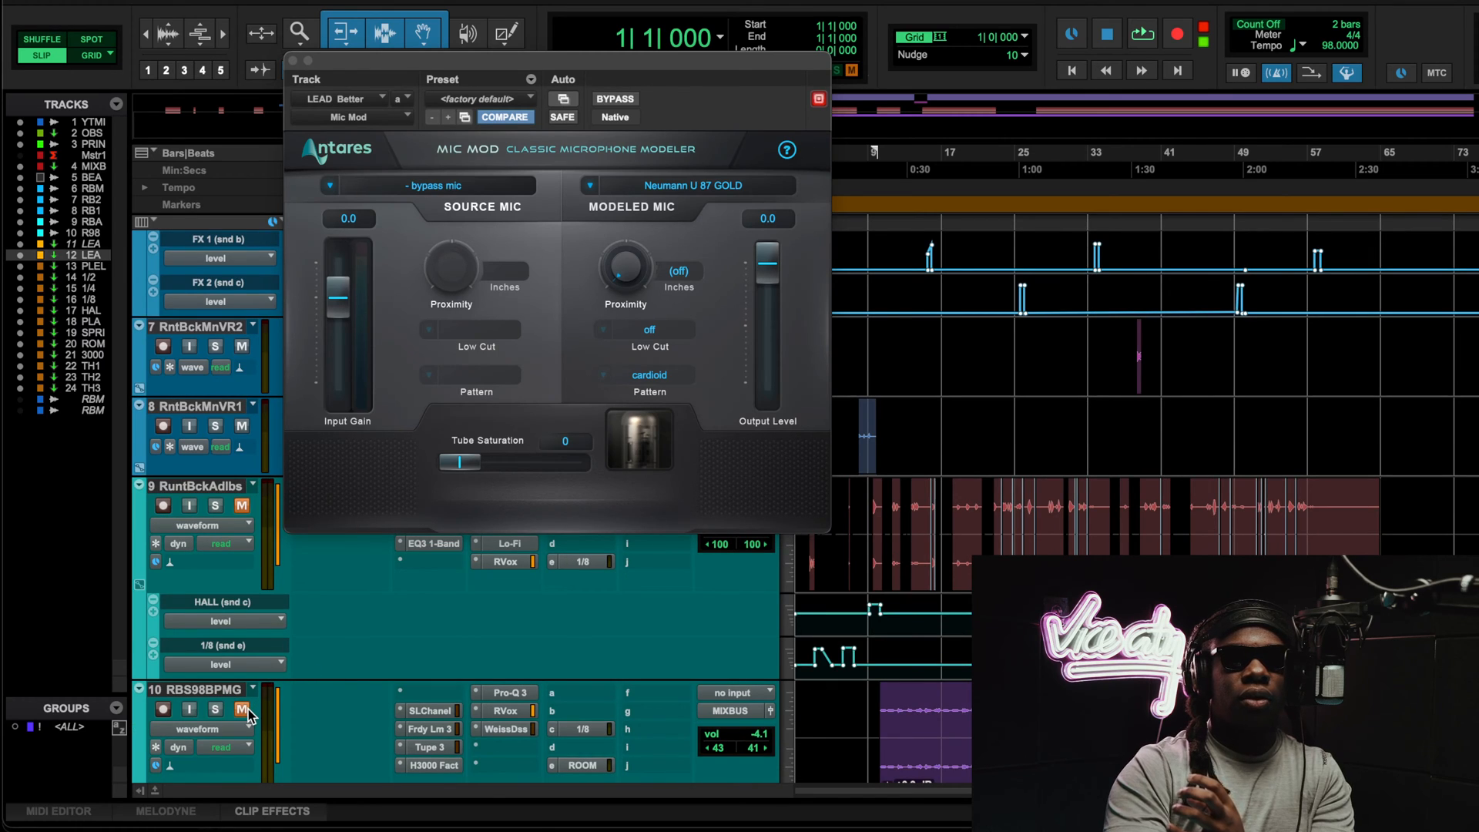
Step: Play the session from bar 8, move the playback start point to bar 12, and stop playback
key(space)
click(862, 154)
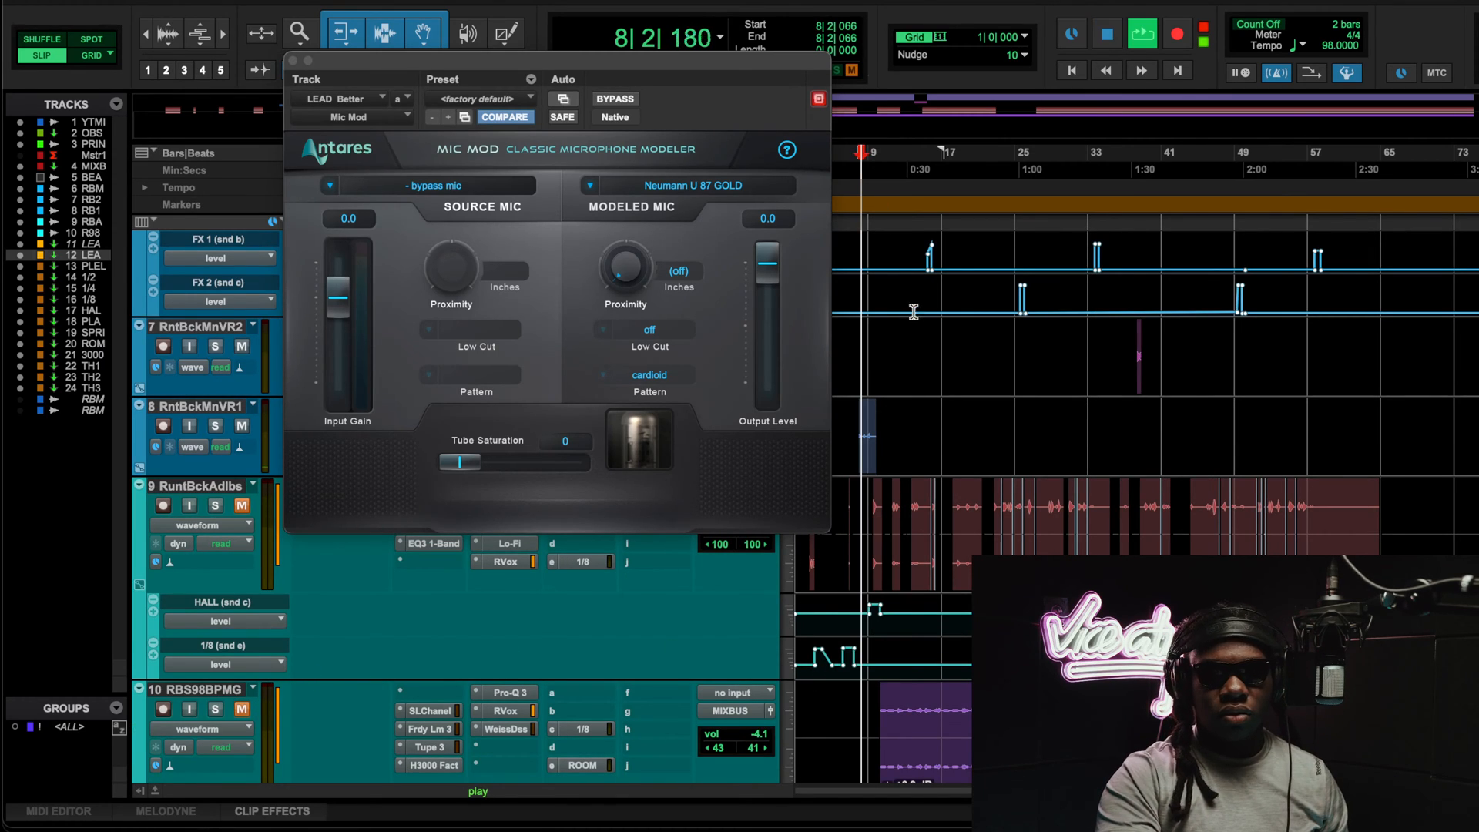
scroll(913, 311, down, 5)
click(901, 154)
key(space)
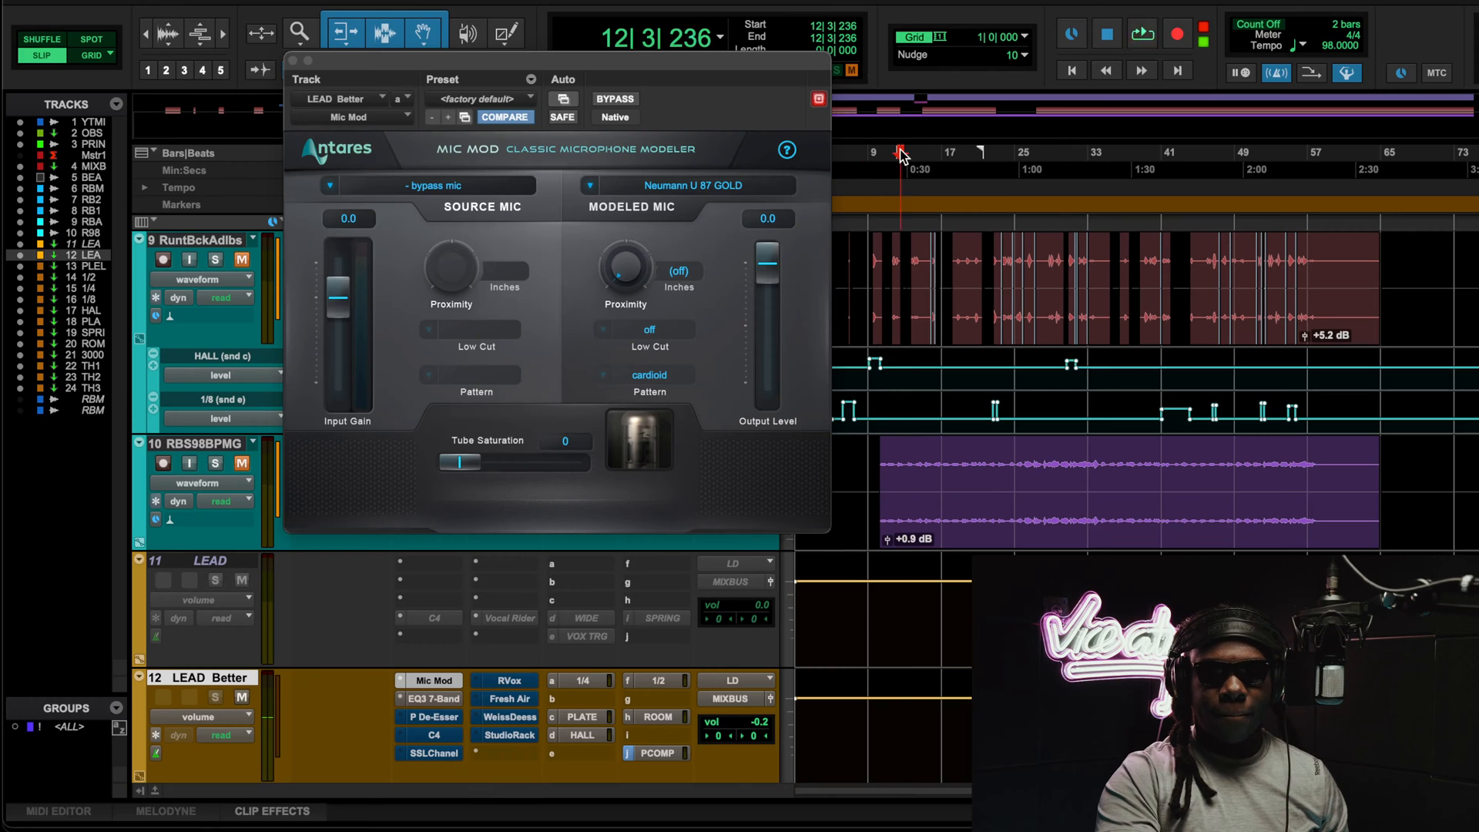
Step: Compare Mic Mod bypassed and active on LEAD Better during playback, with EQ3 7-Band bypassed as well, and close Mic Mod
key(space)
click(614, 99)
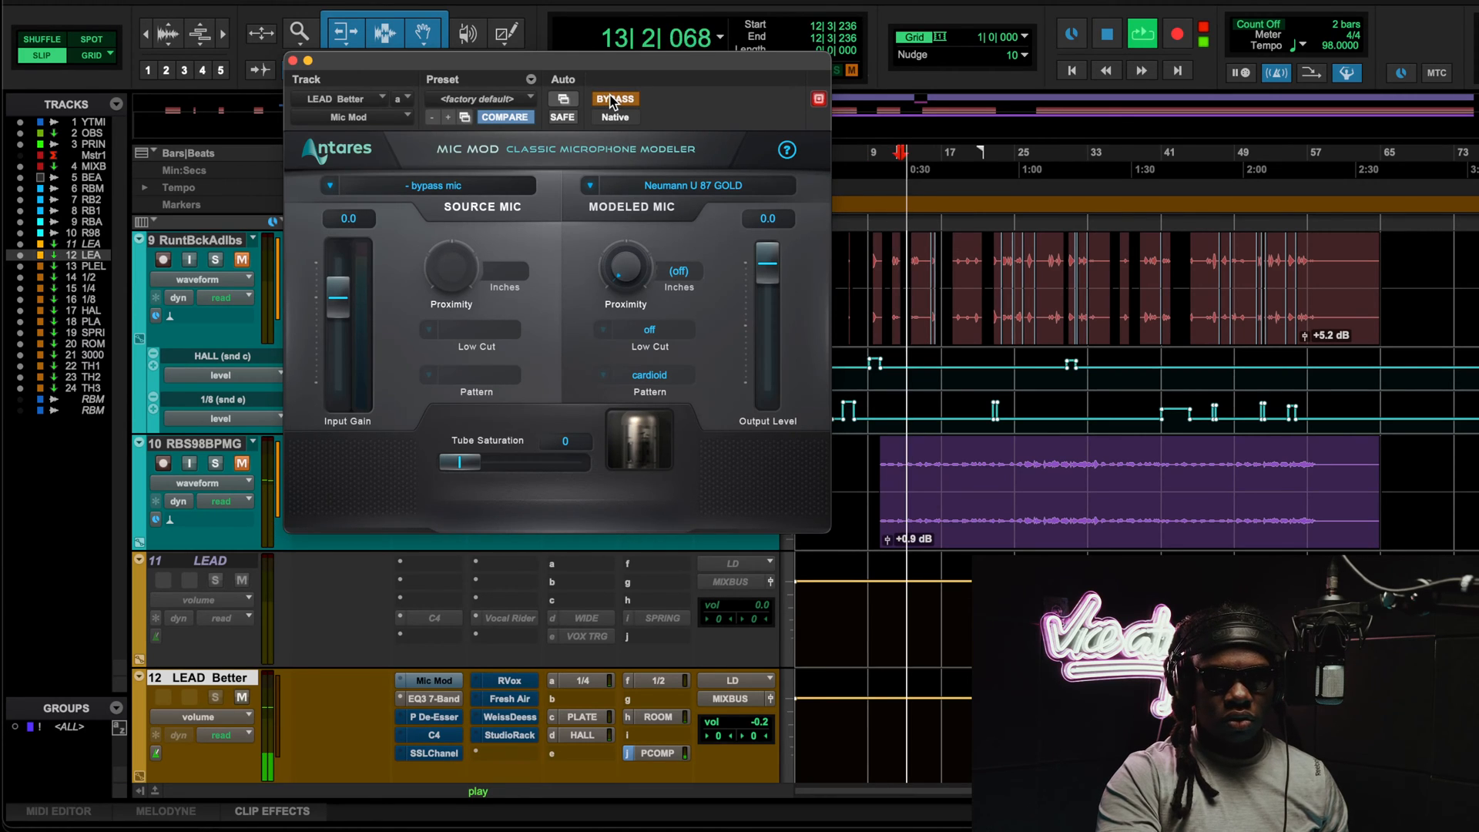
scroll(455, 541, down, 3)
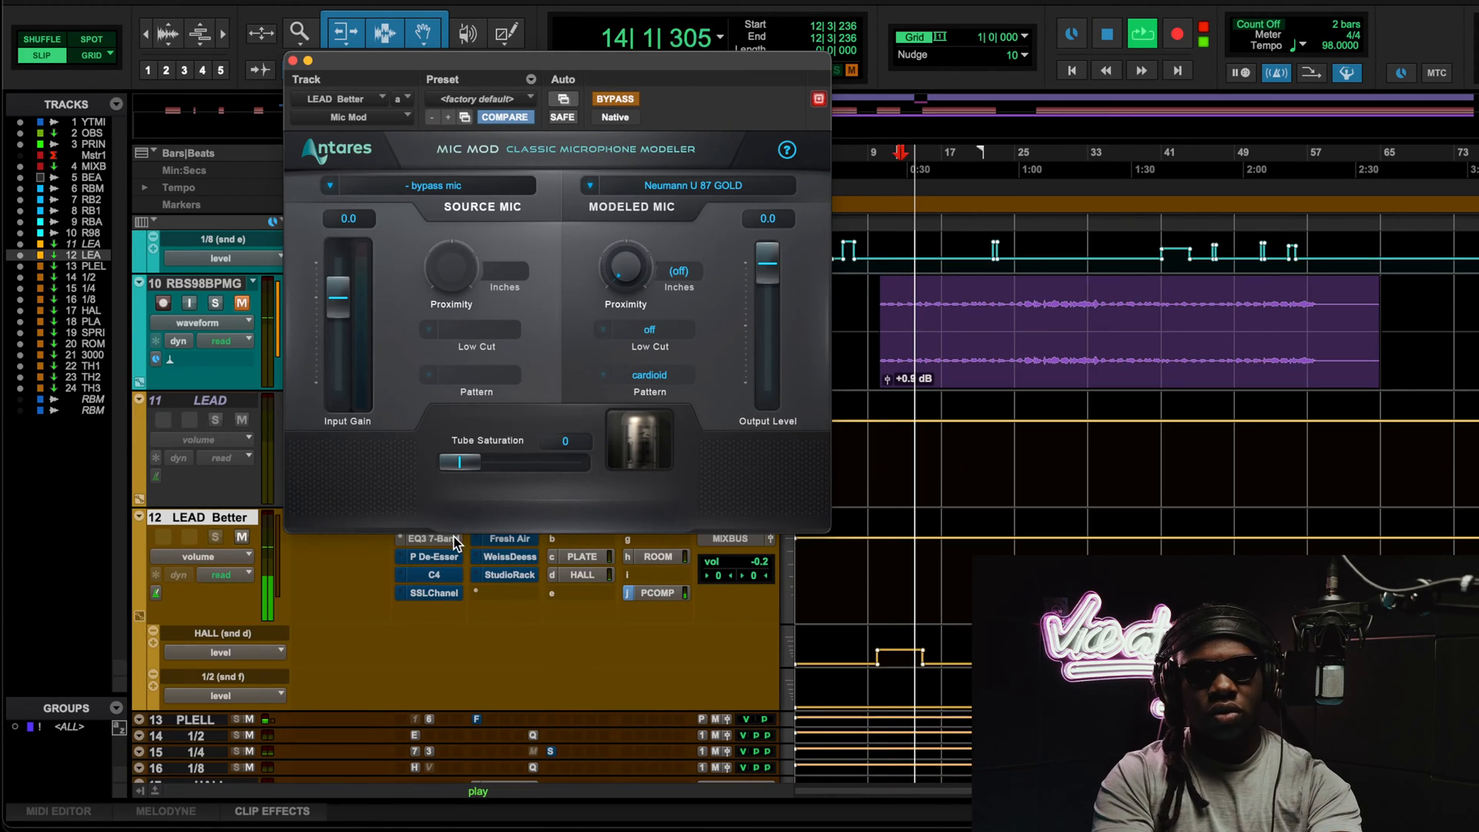
click(625, 99)
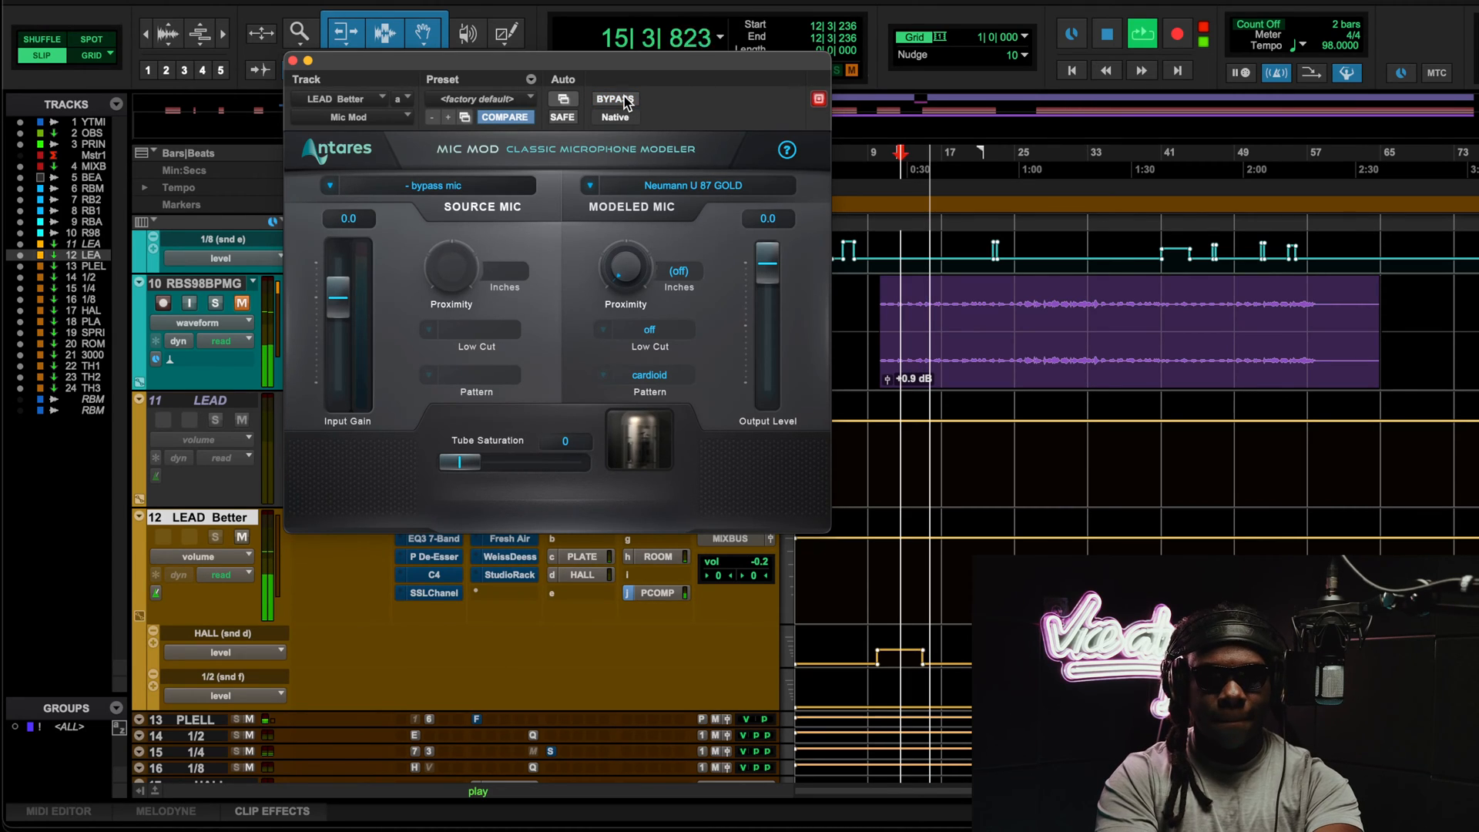
click(624, 100)
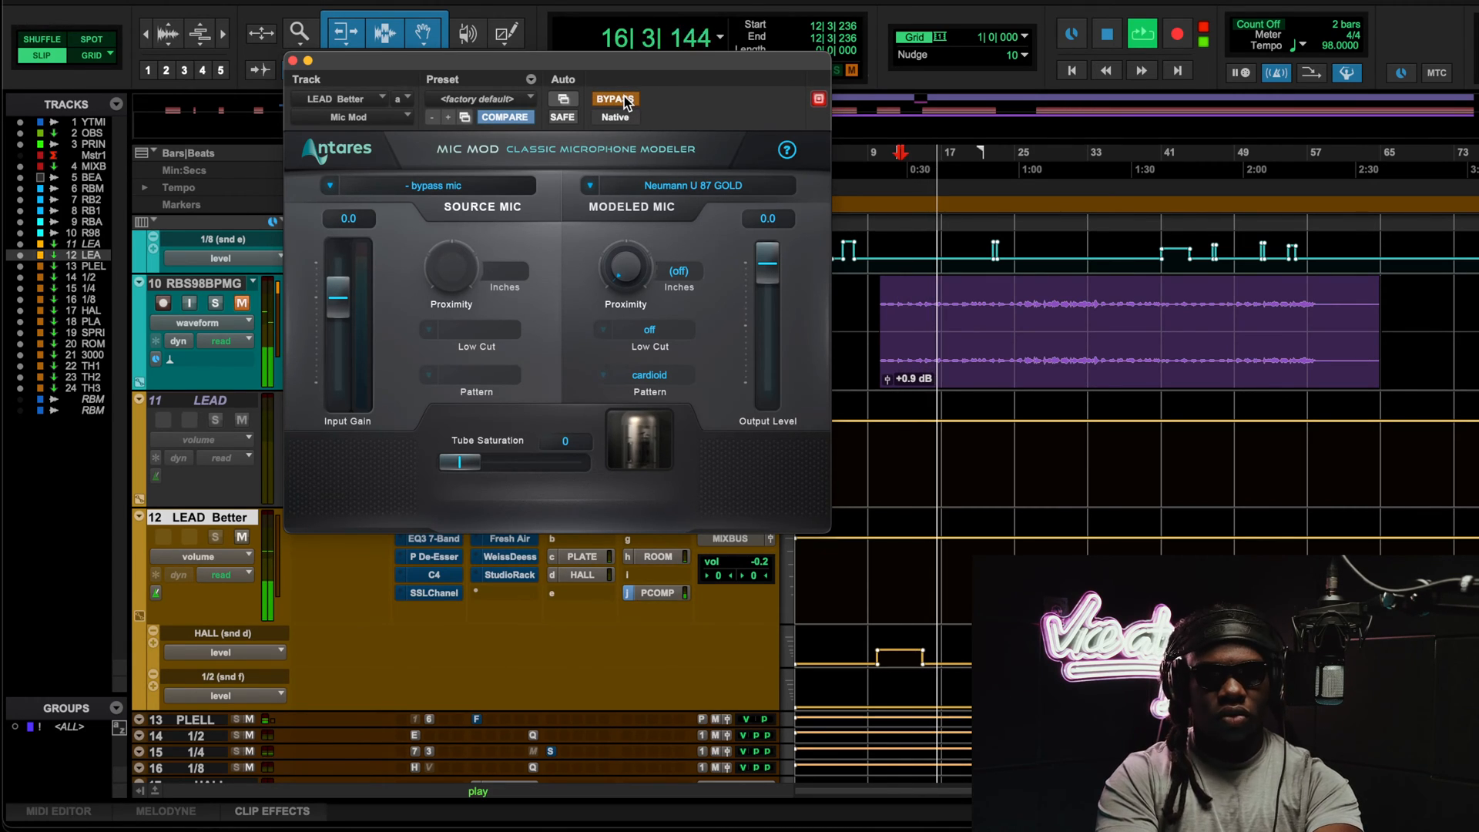
click(625, 100)
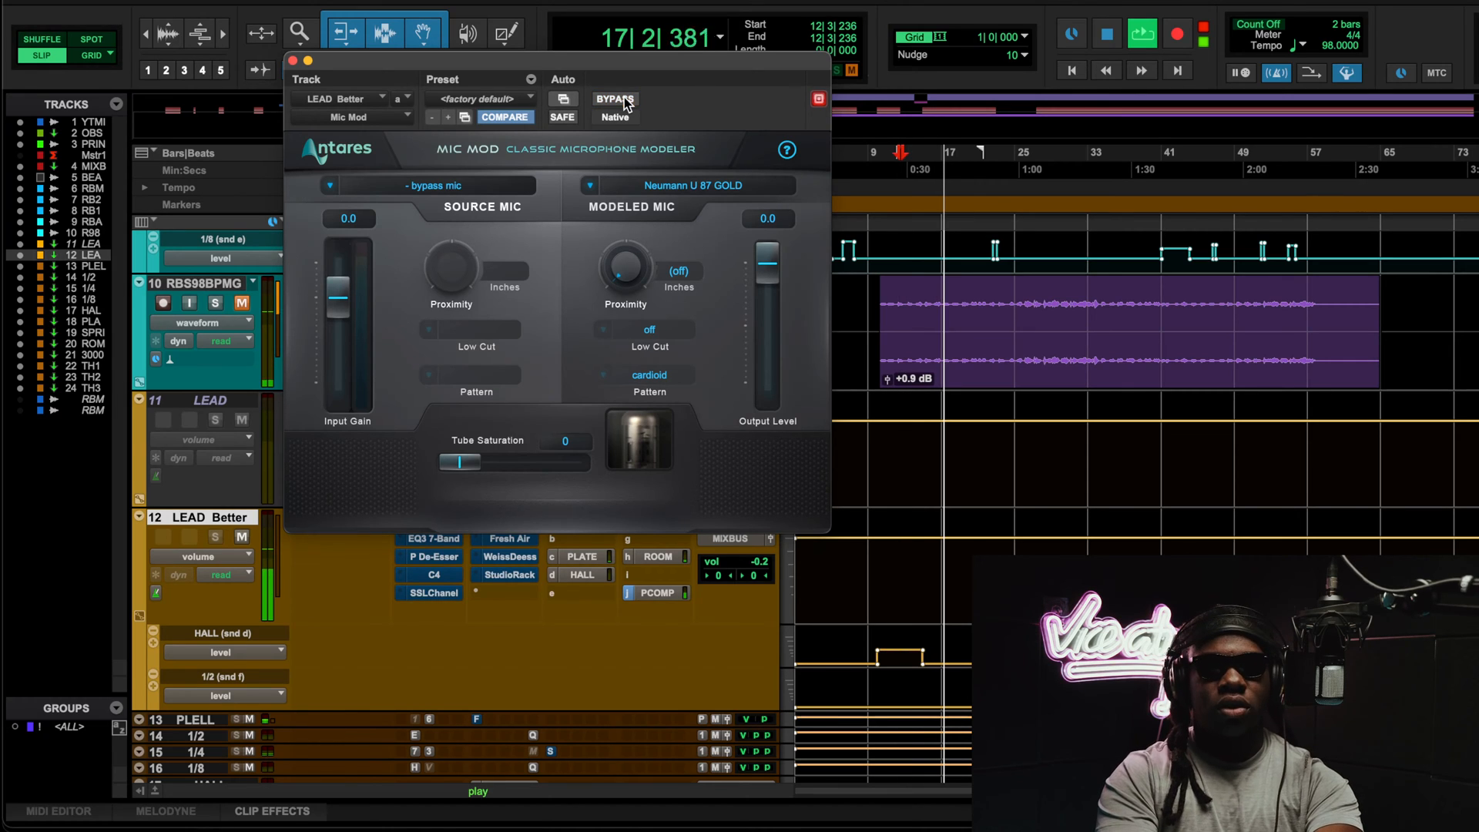
key(space)
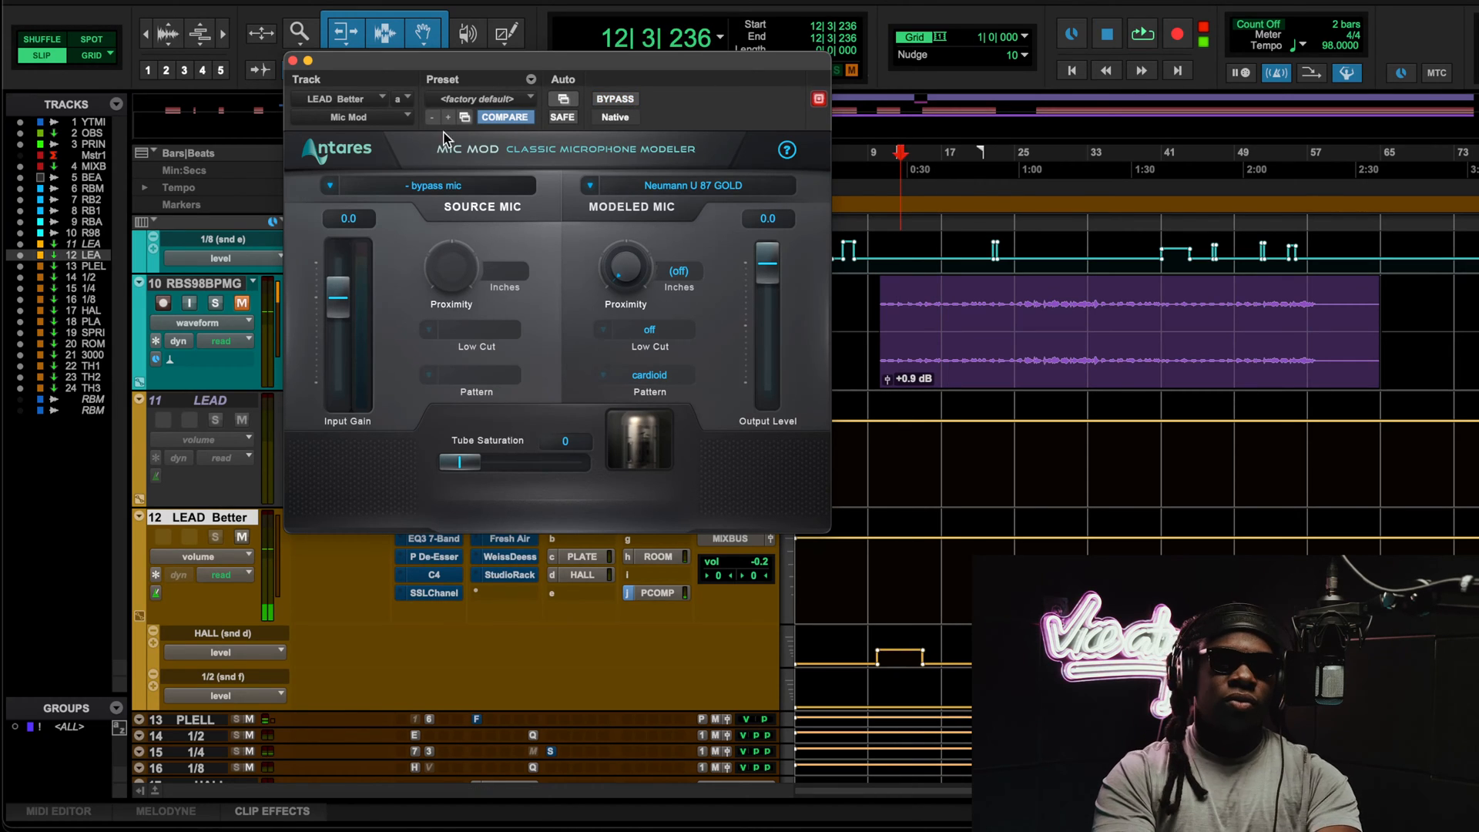
click(293, 60)
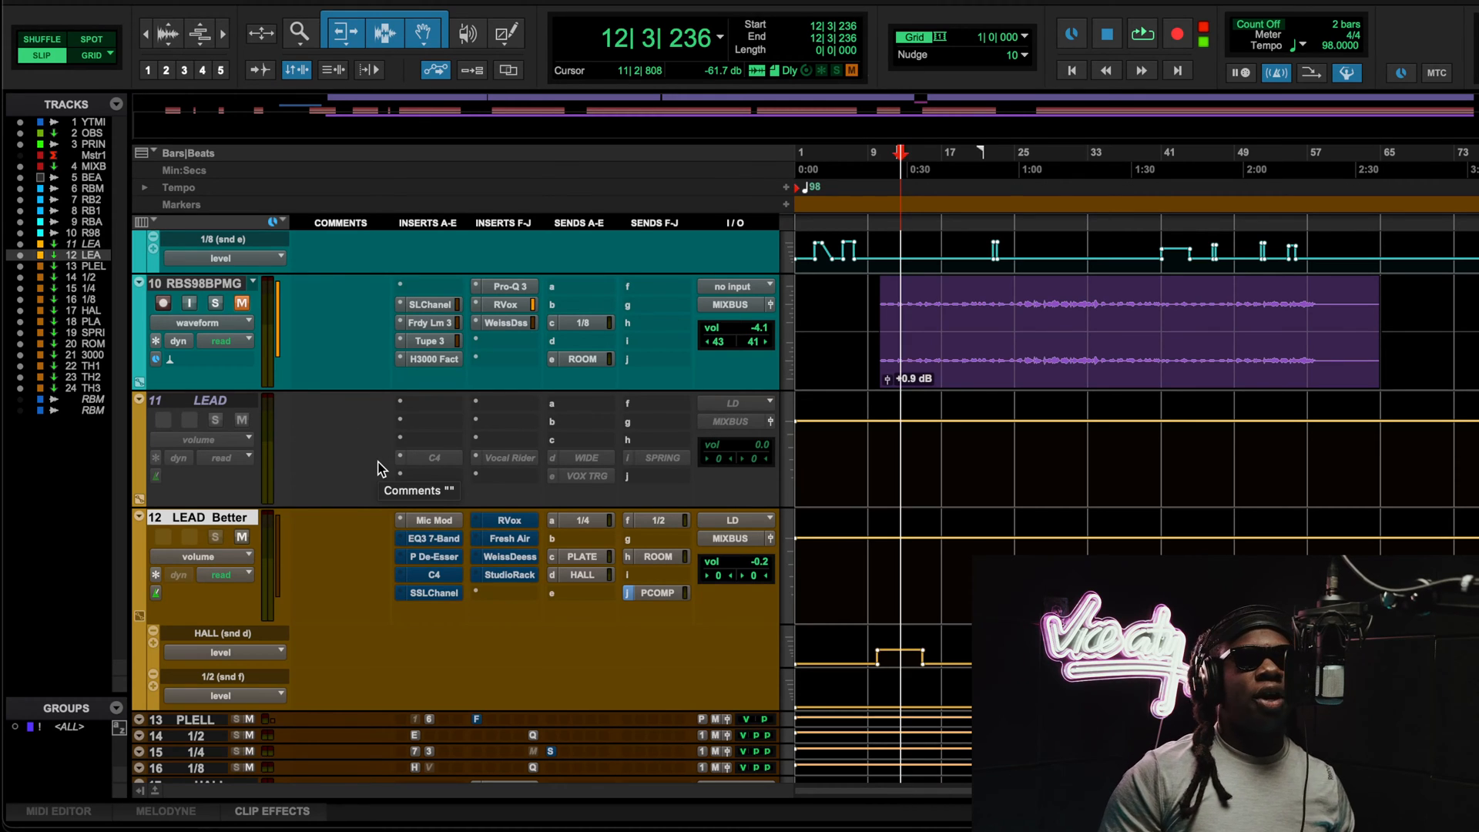
Step: Open the EQ3 7-Band insert on LEAD Better and compare the vocal with the EQ active and bypassed during playback
click(434, 540)
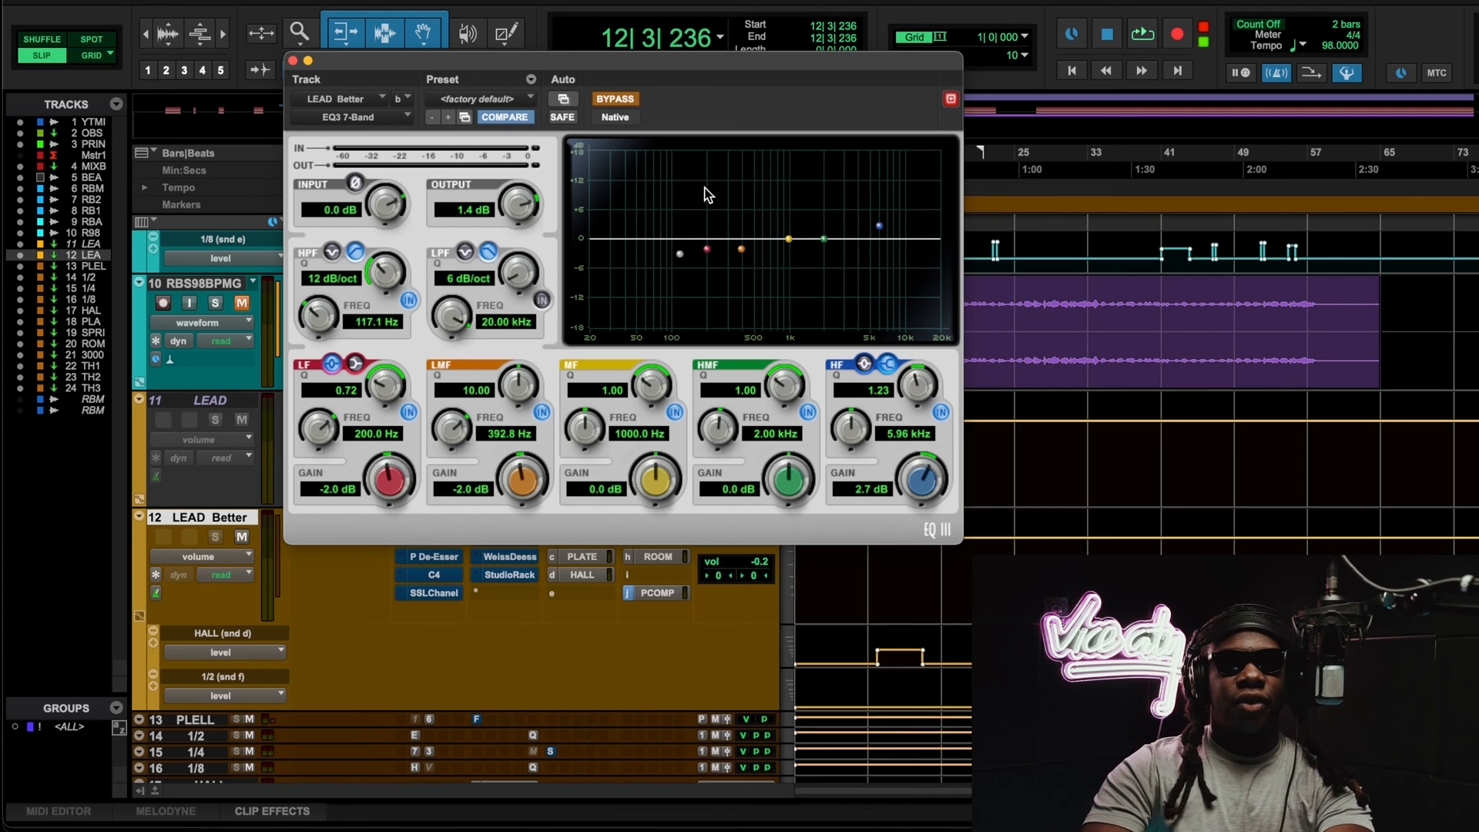
click(614, 99)
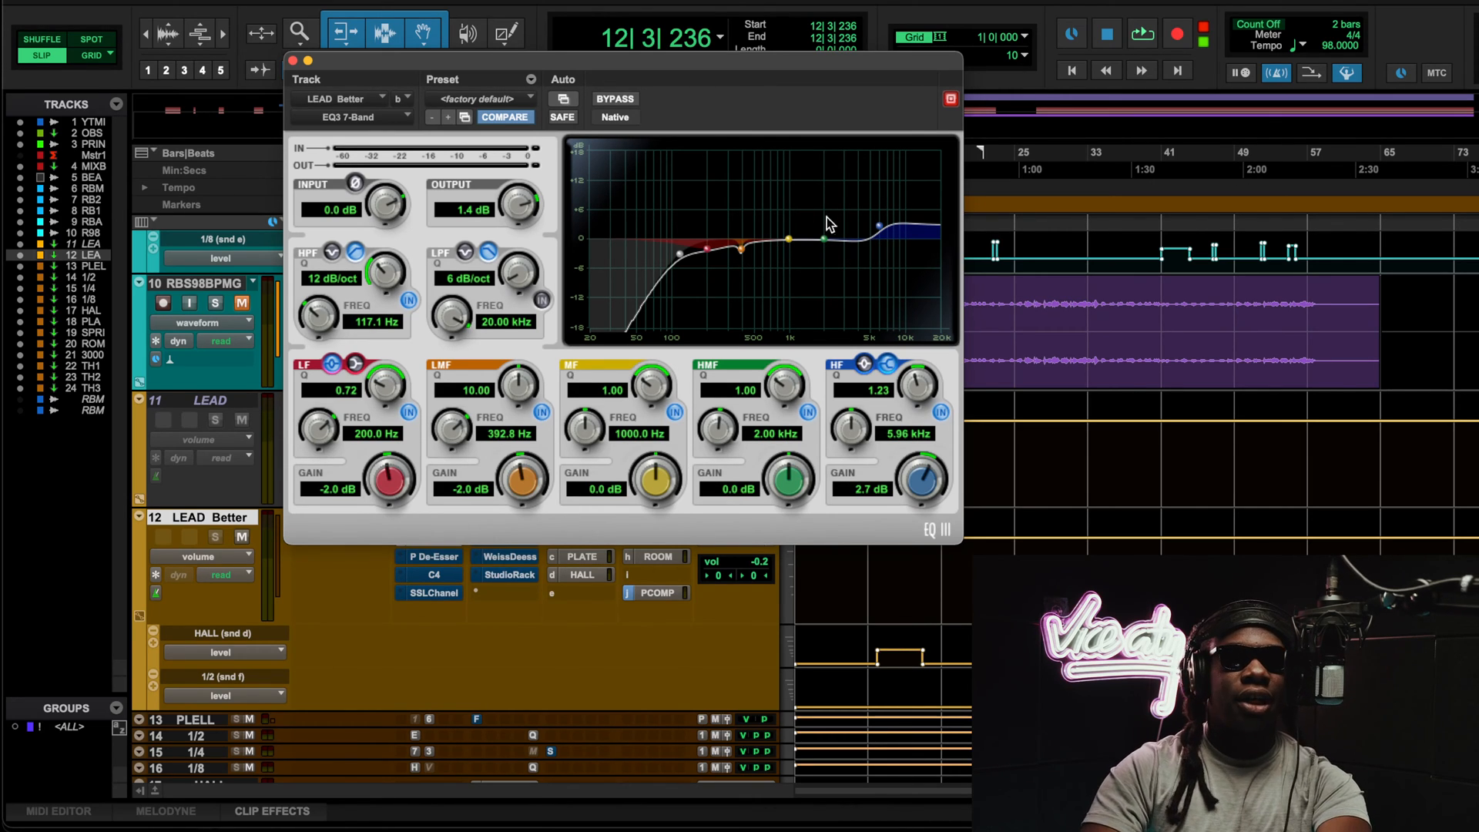
key(space)
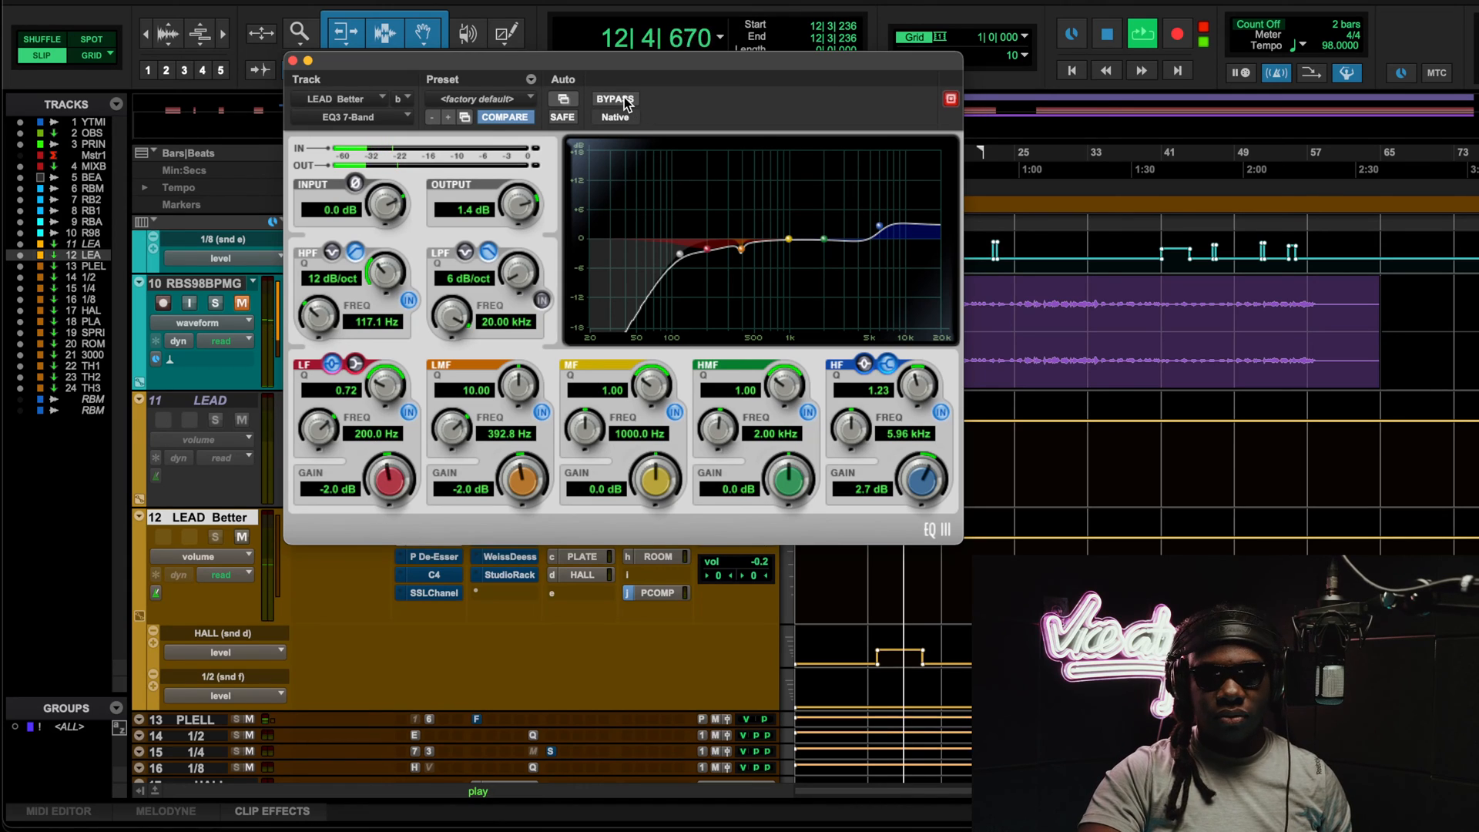
click(614, 99)
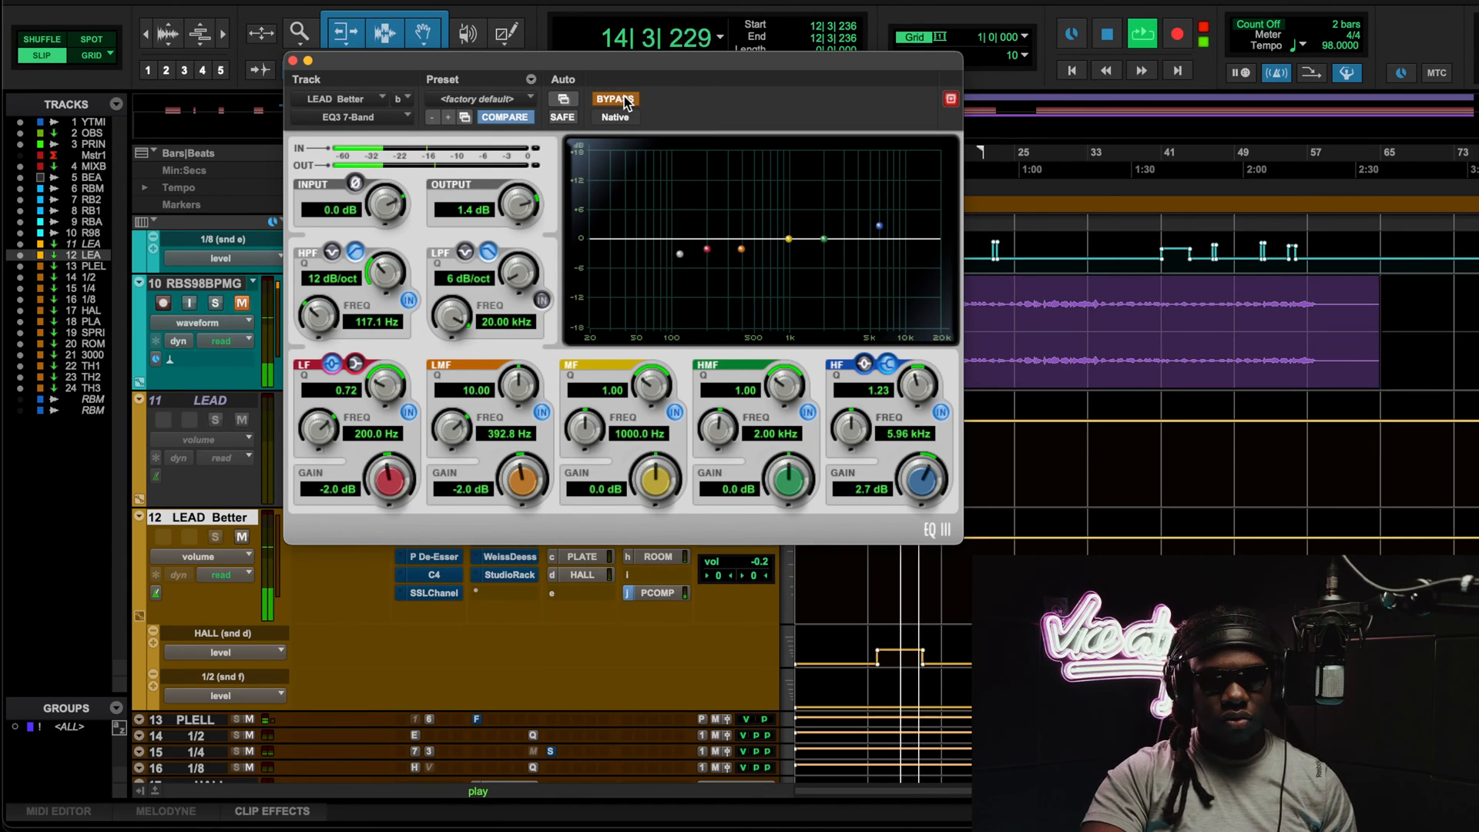
click(624, 102)
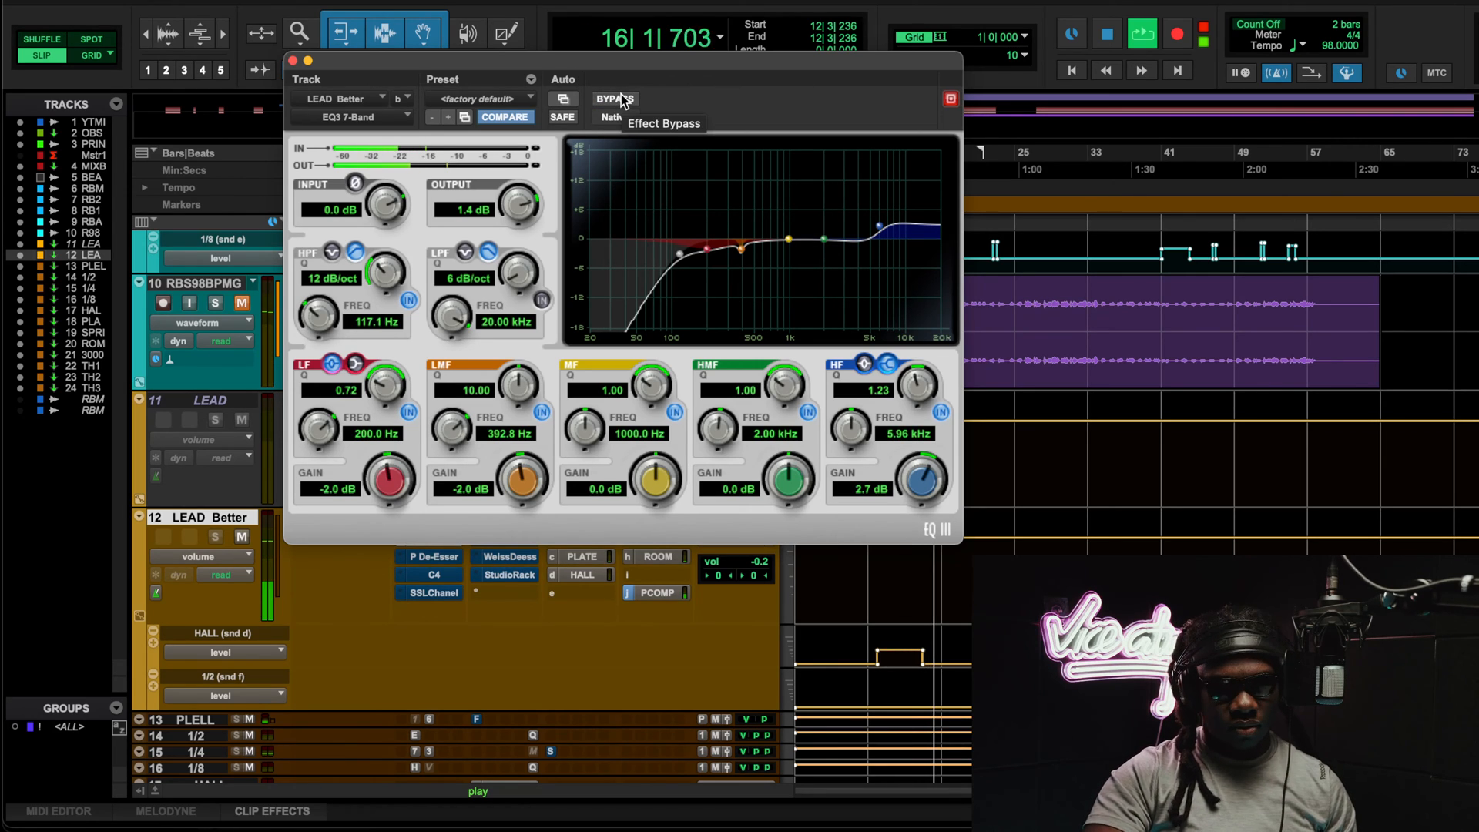
click(620, 96)
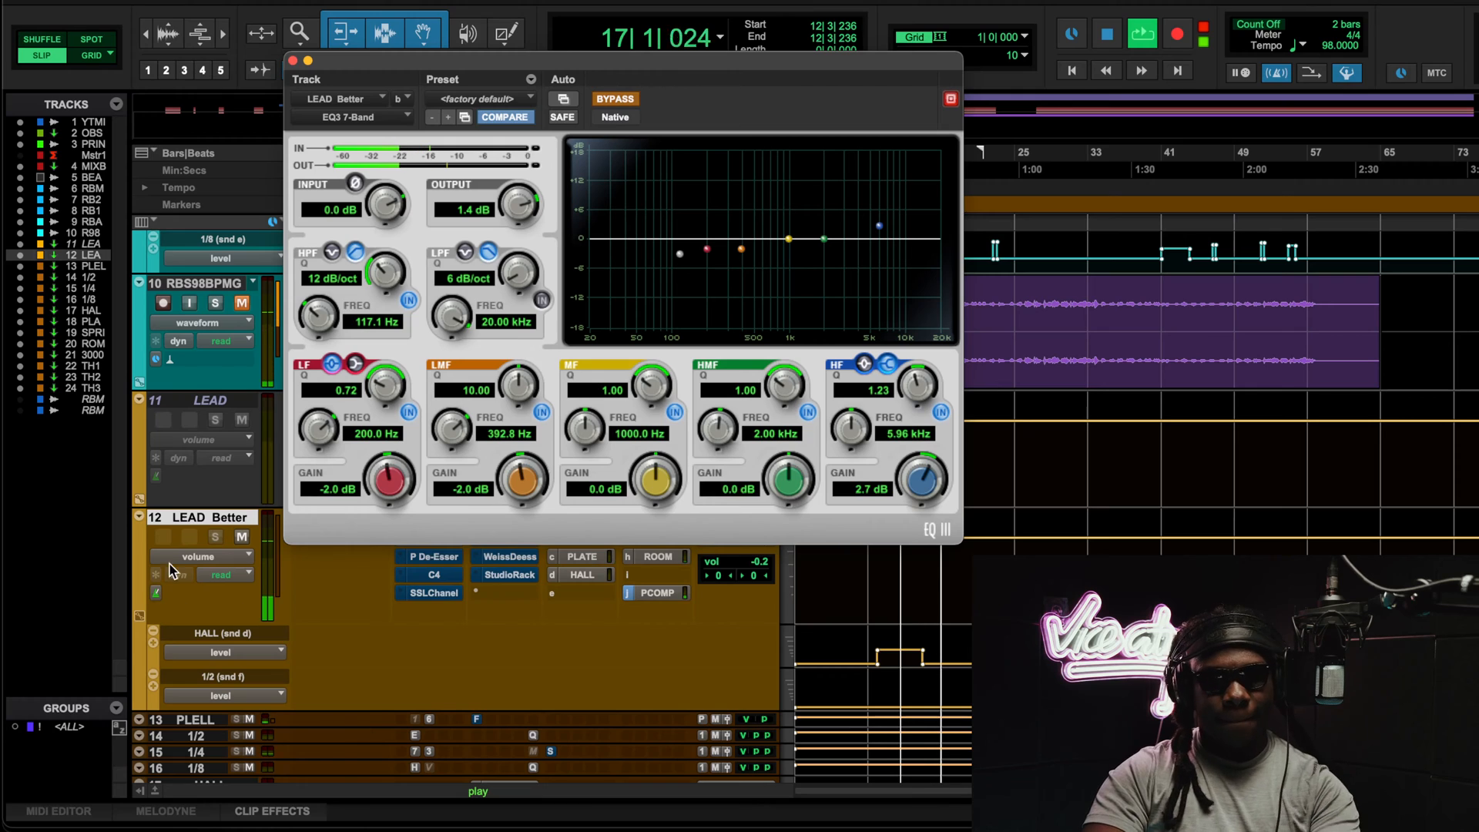
Step: Mute the THROW FX 1D track and re-enable EQ3 7-Band on LEAD Better, closing the plug-in and stopping playback
scroll(177, 565, down, 8)
scroll(177, 565, down, 2)
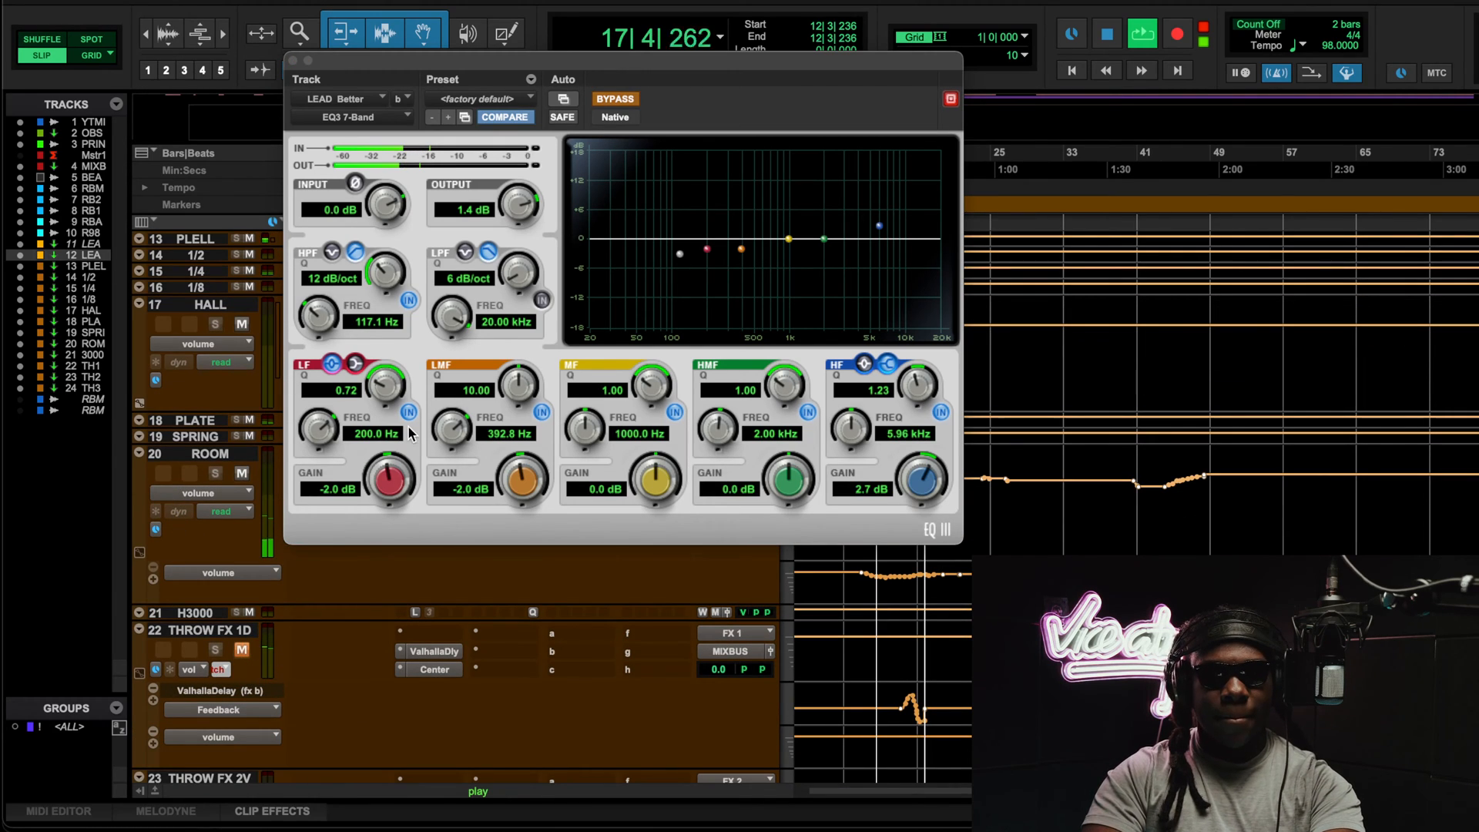
click(614, 99)
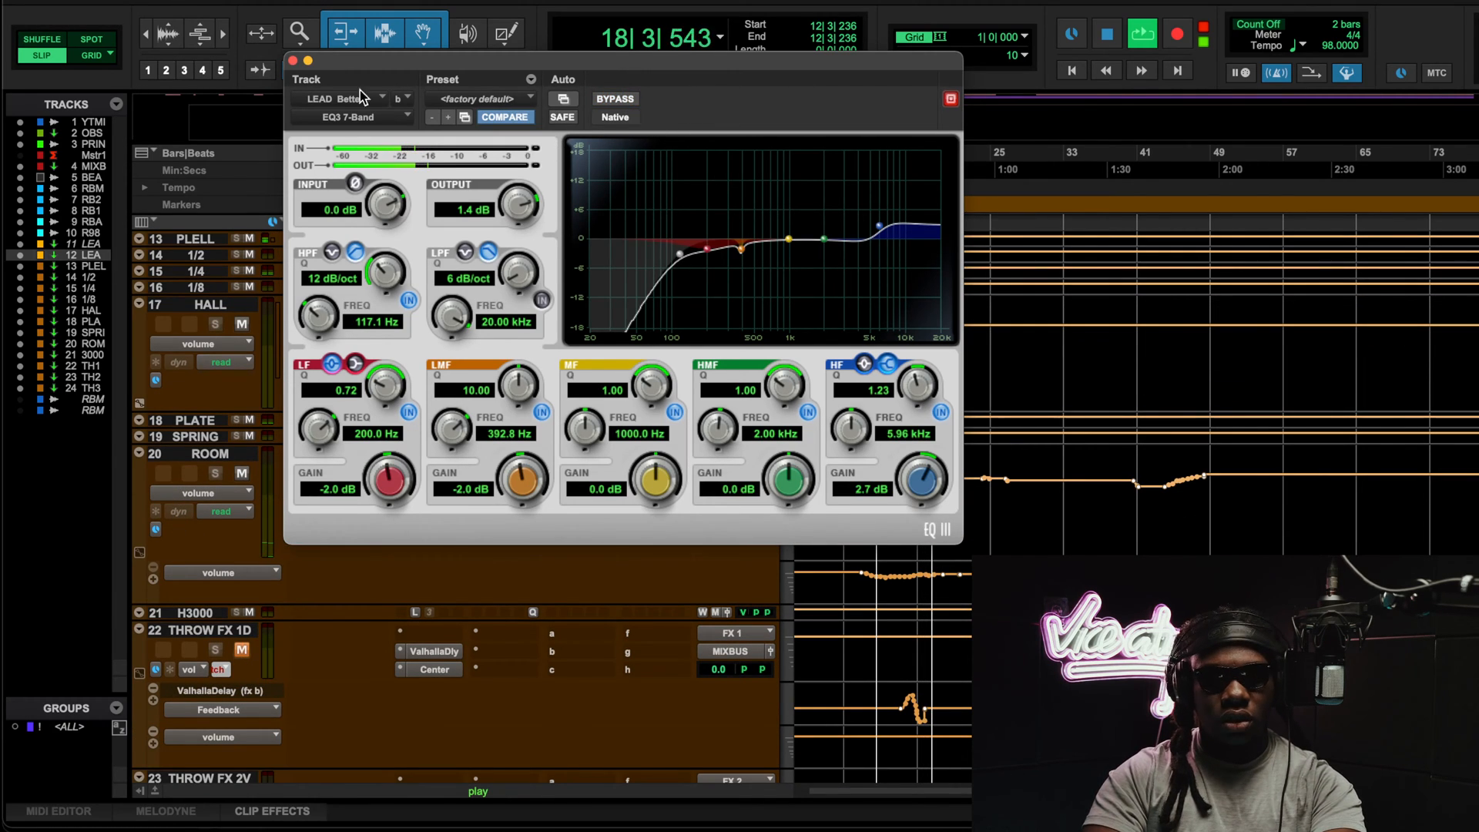
click(293, 60)
scroll(582, 316, up, 5)
key(space)
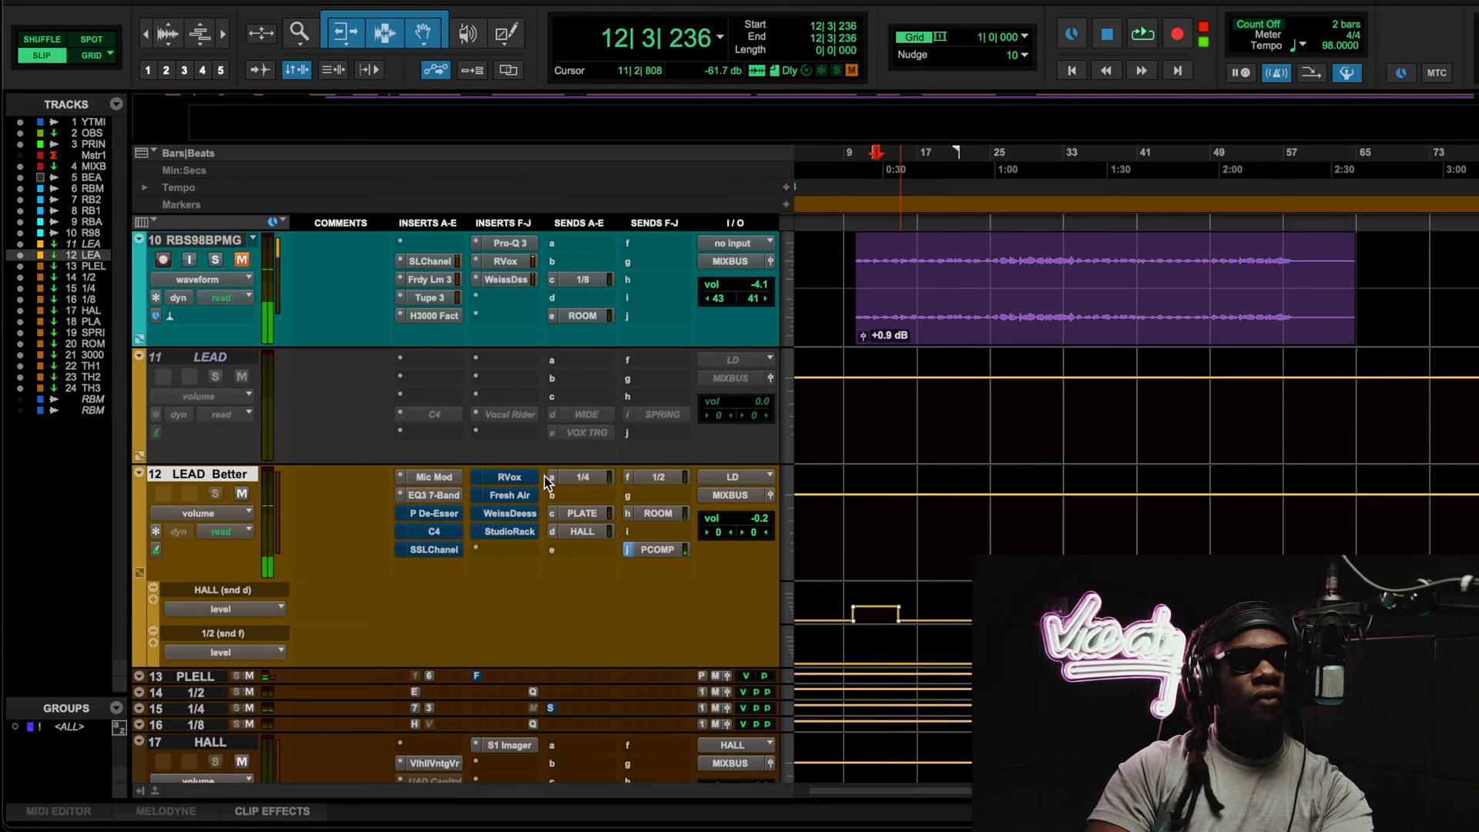
Step: Inspect the C4 insert on LEAD Better, close it, and open the UAD Precision De-Esser insert
click(439, 528)
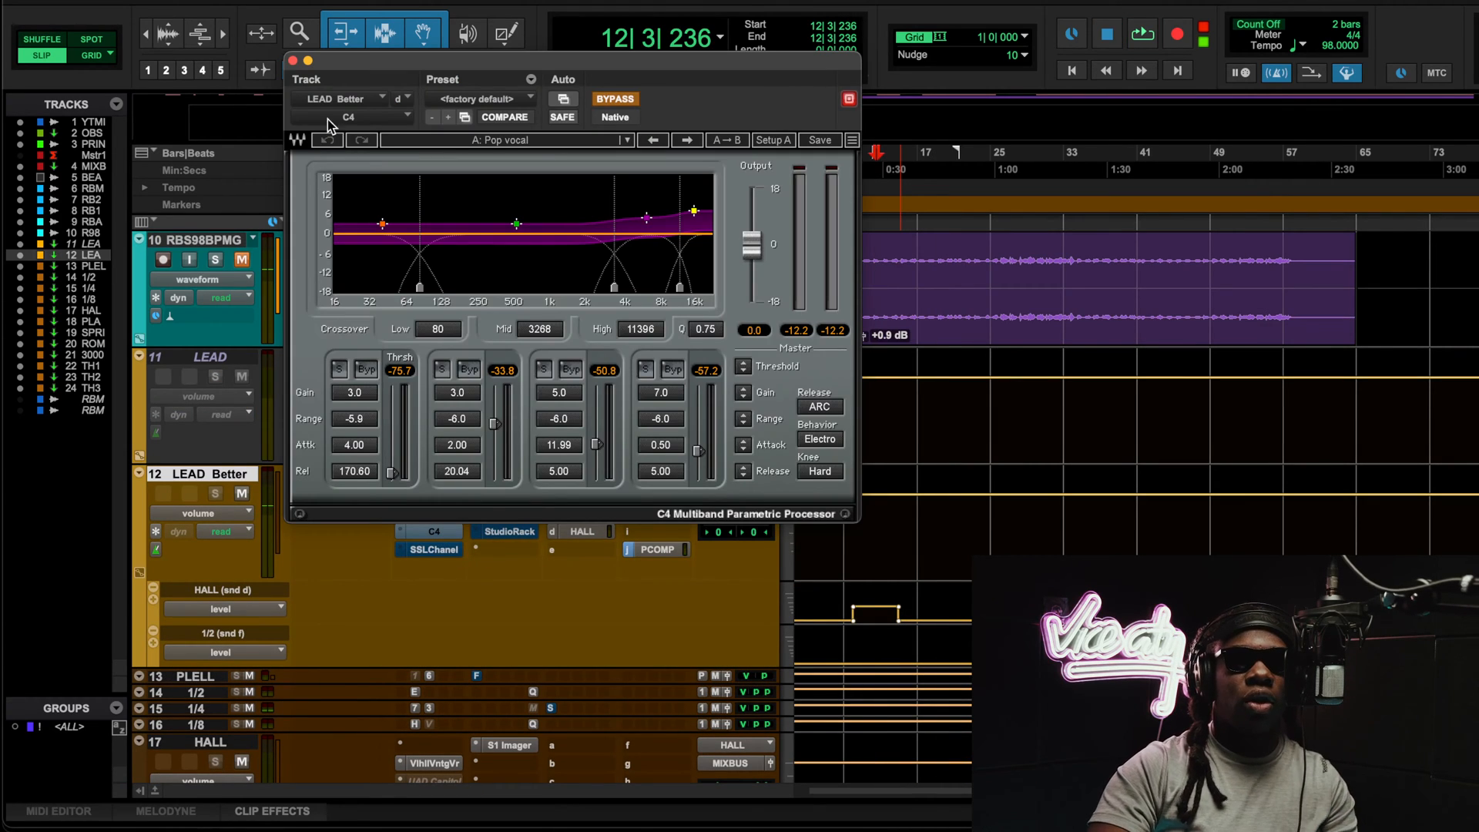
click(293, 60)
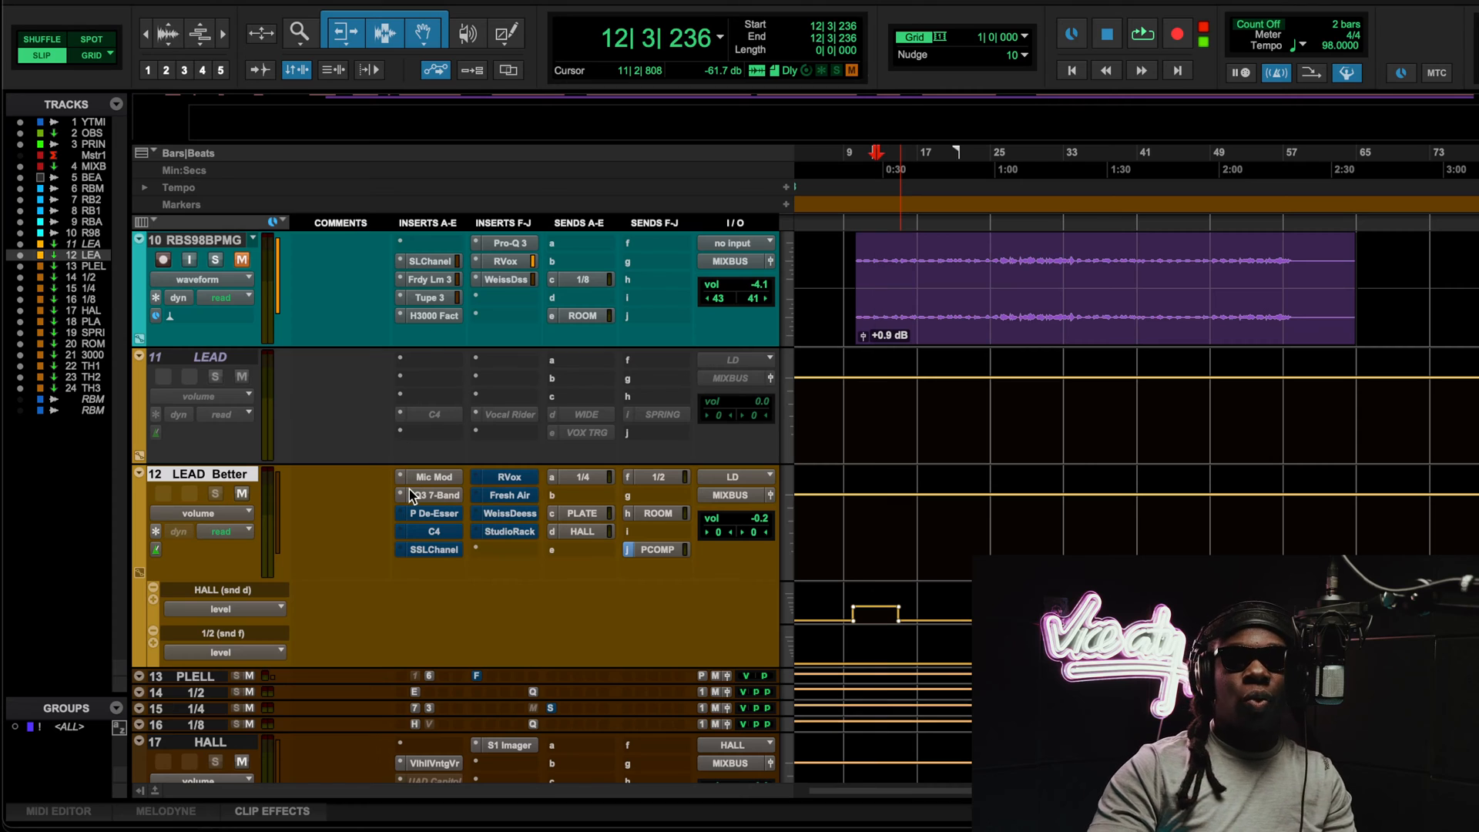
click(440, 514)
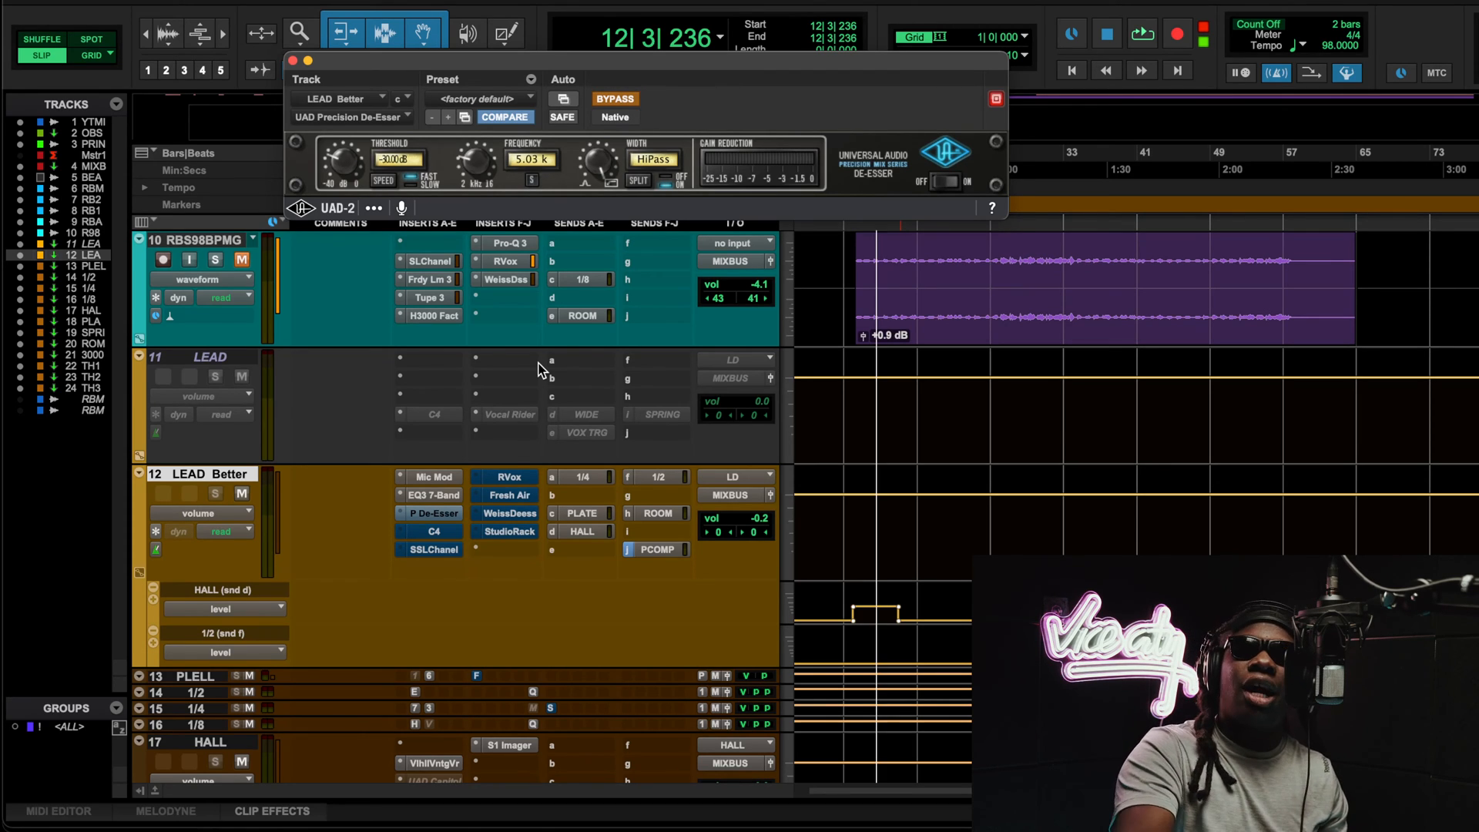
Step: Take the Precision De-Esser on LEAD Better out of bypass and keep the EQ3 7-Band window open together with the de-esser
click(610, 99)
click(446, 495)
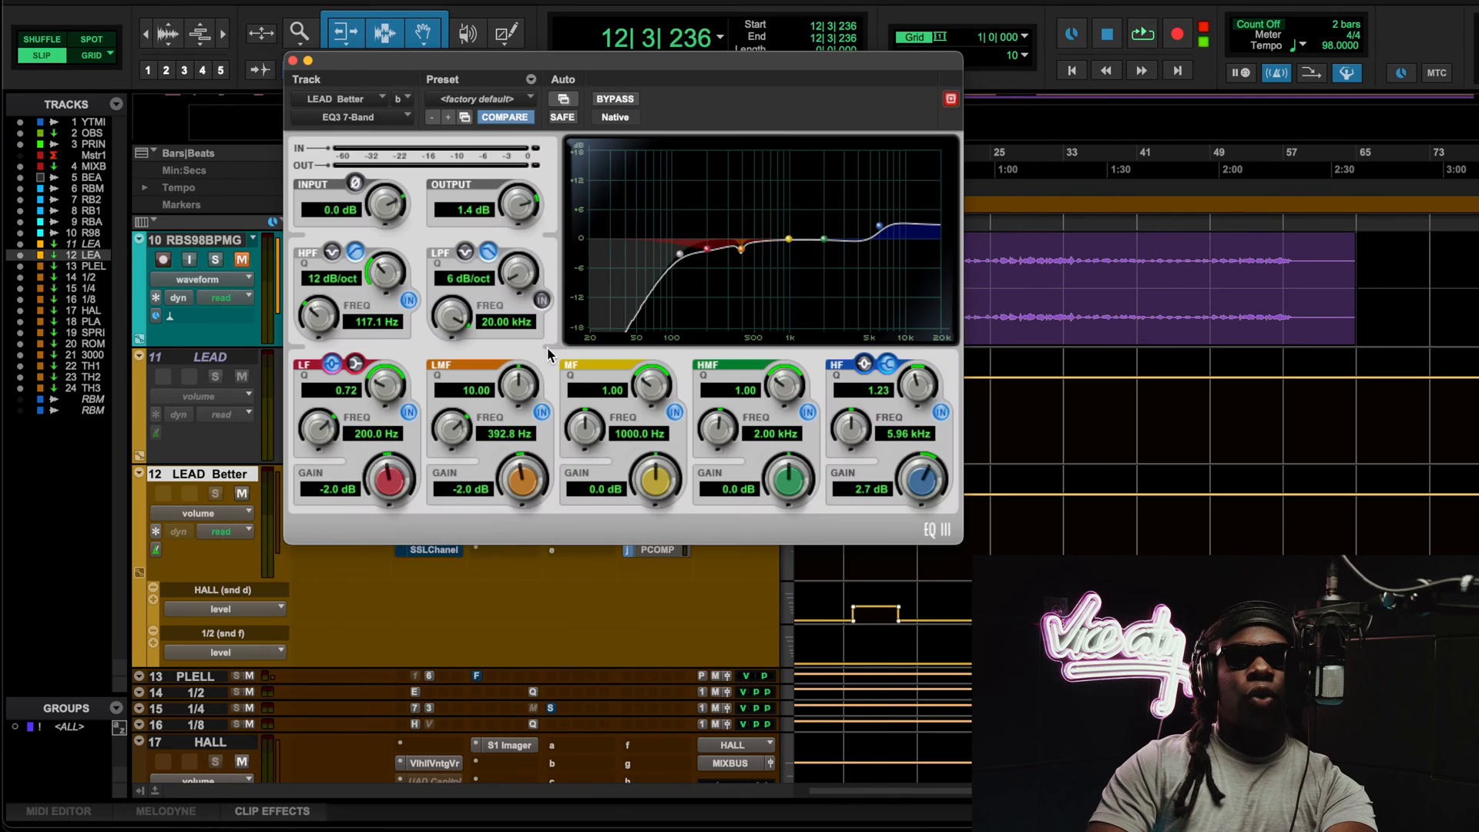
drag(662, 60, 473, 12)
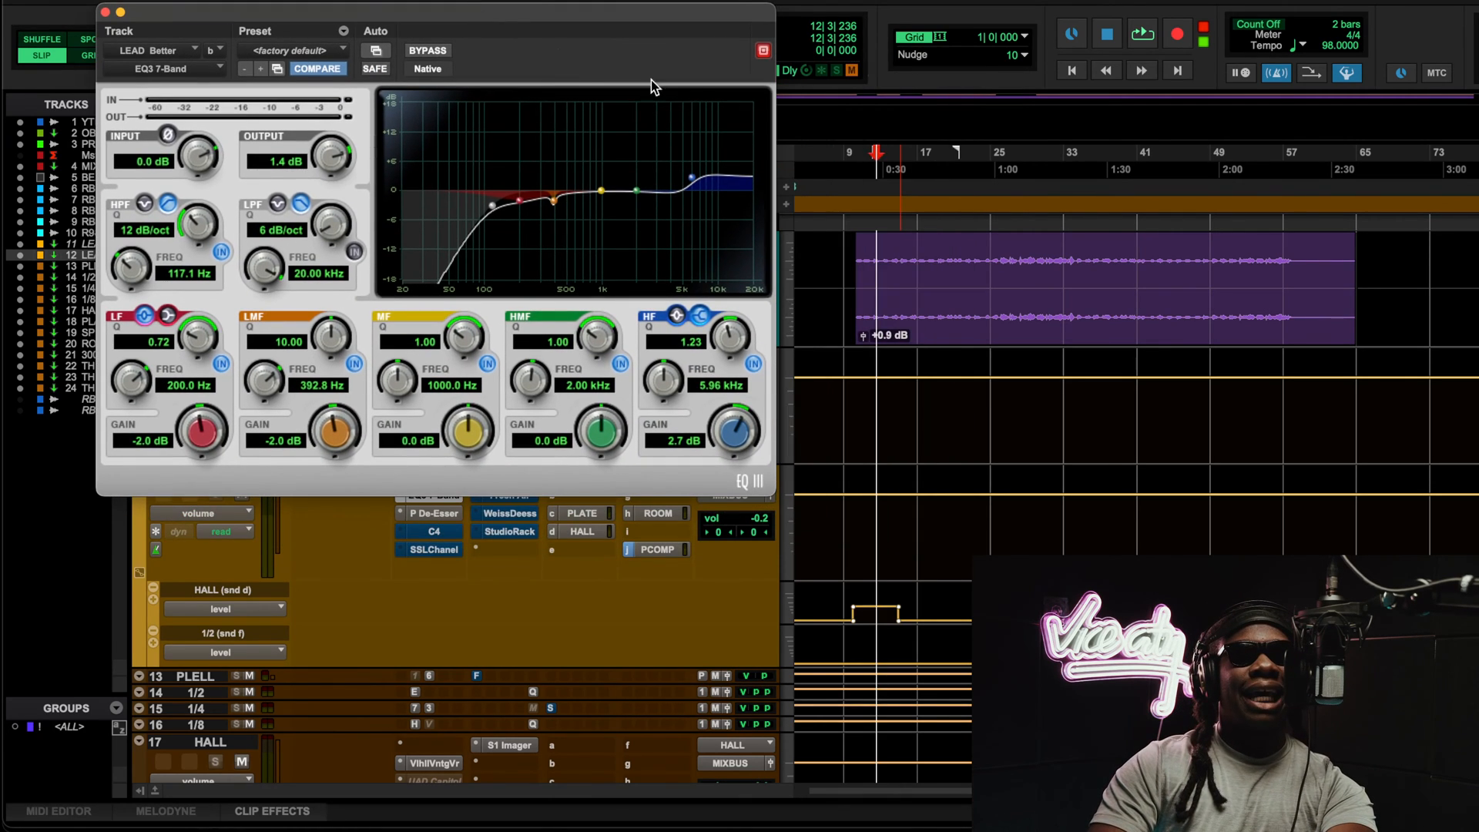
click(769, 49)
drag(696, 12, 690, 1)
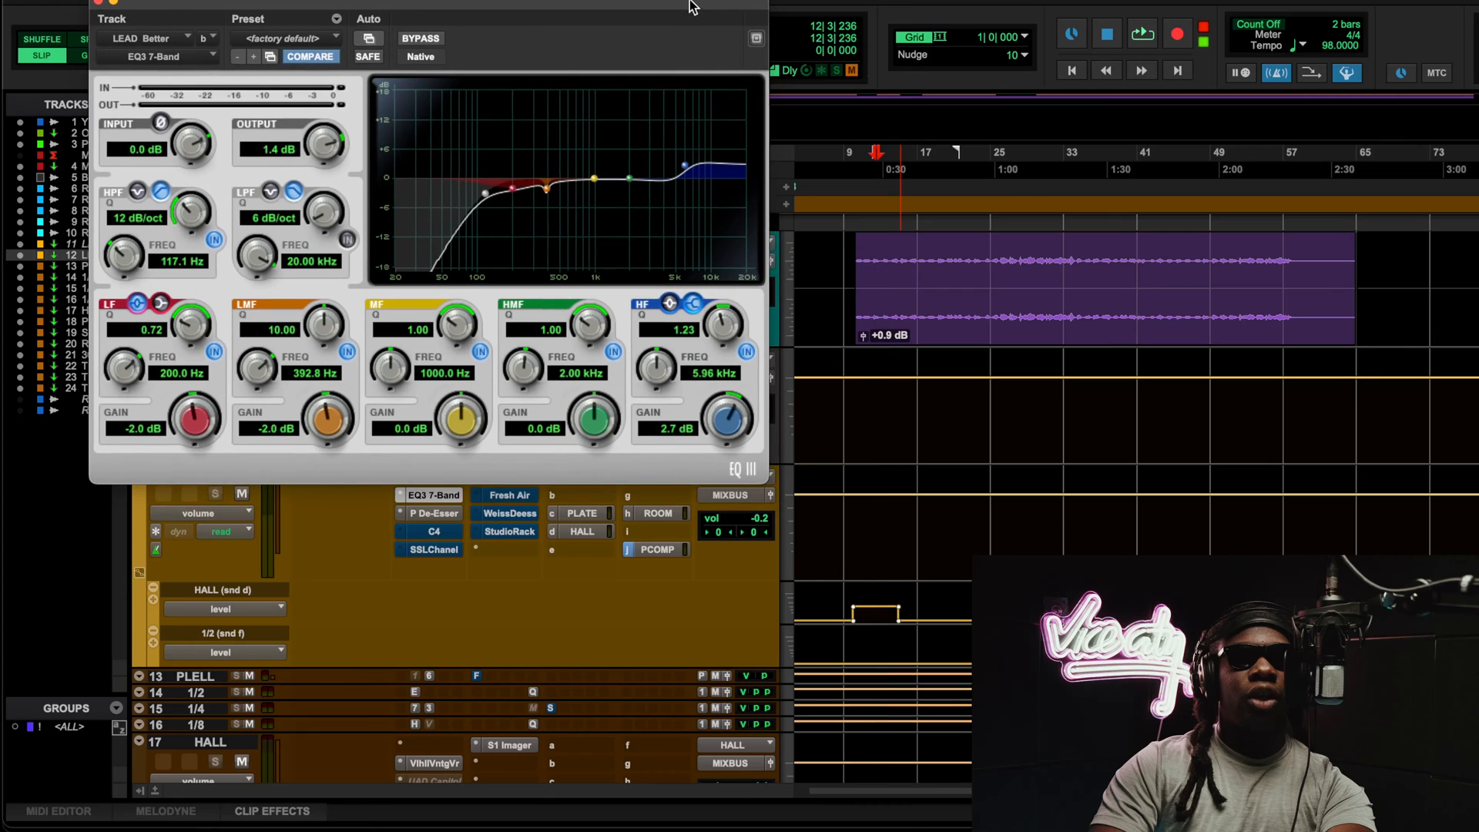
click(462, 508)
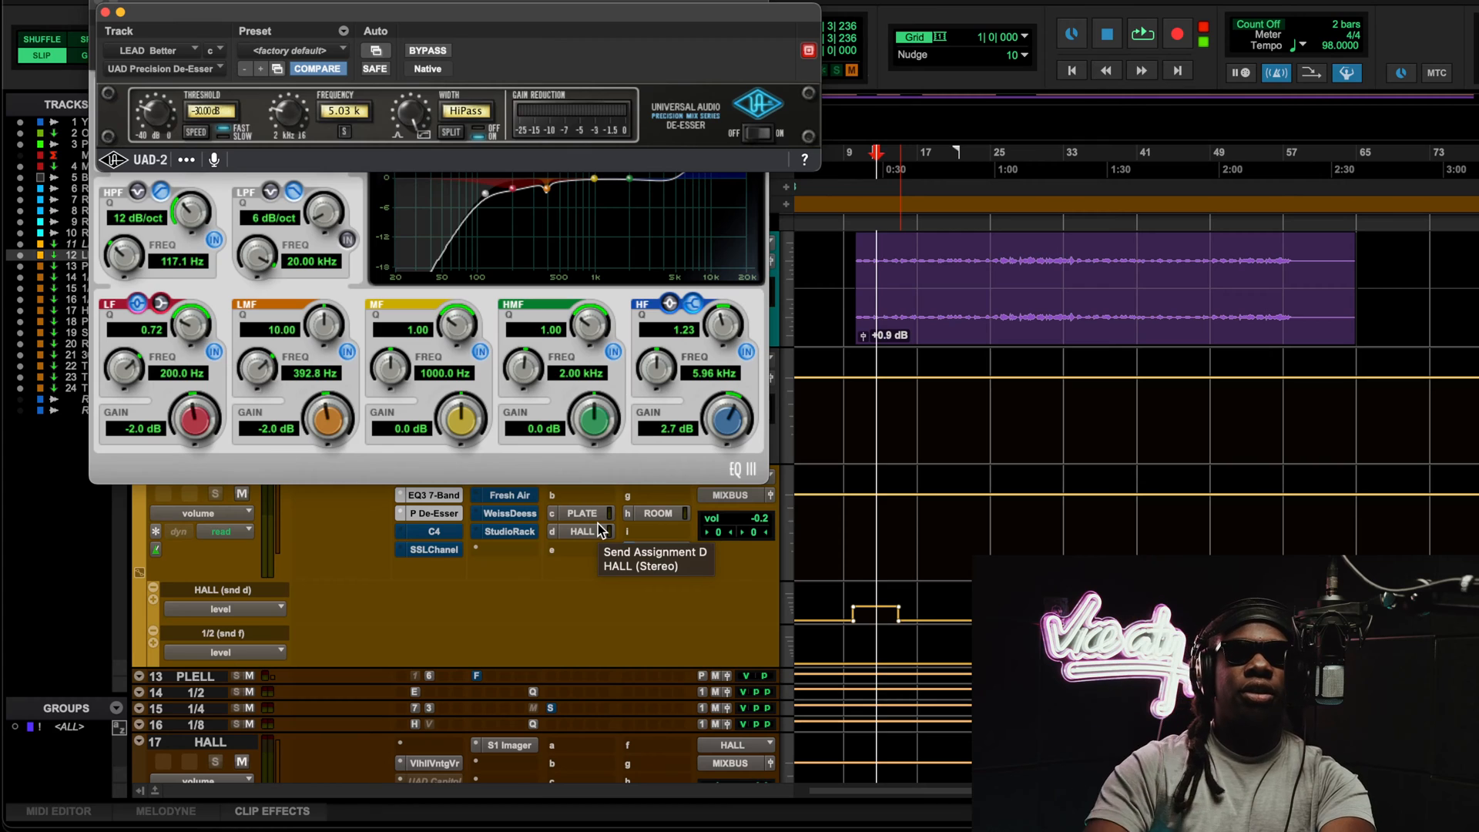
Step: Play back the vocal with the Precision De-Esser active, observing its gain reduction meter, and stop playback
key(space)
scroll(947, 362, up, 5)
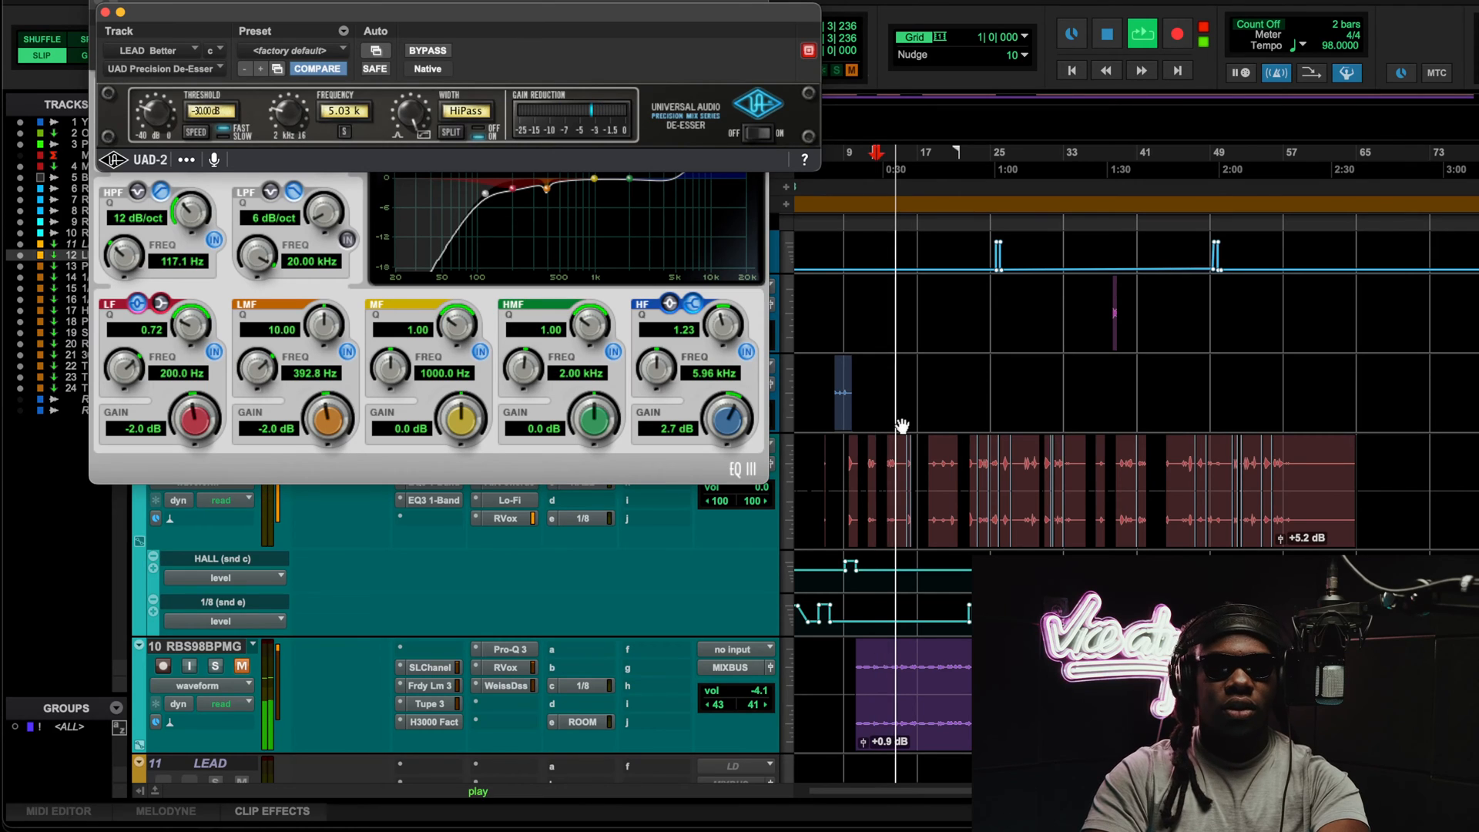
scroll(901, 422, down, 2)
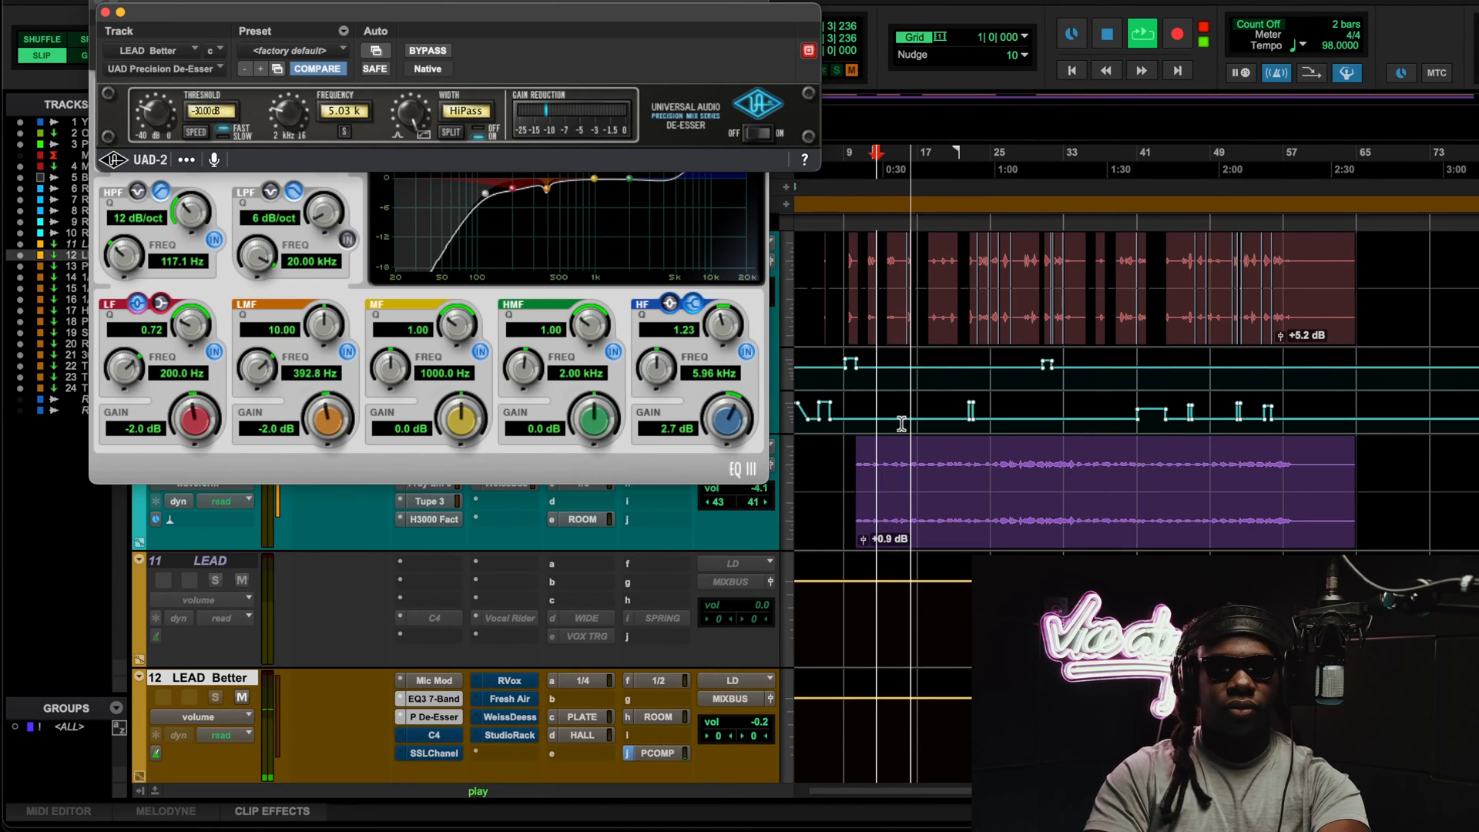
key(space)
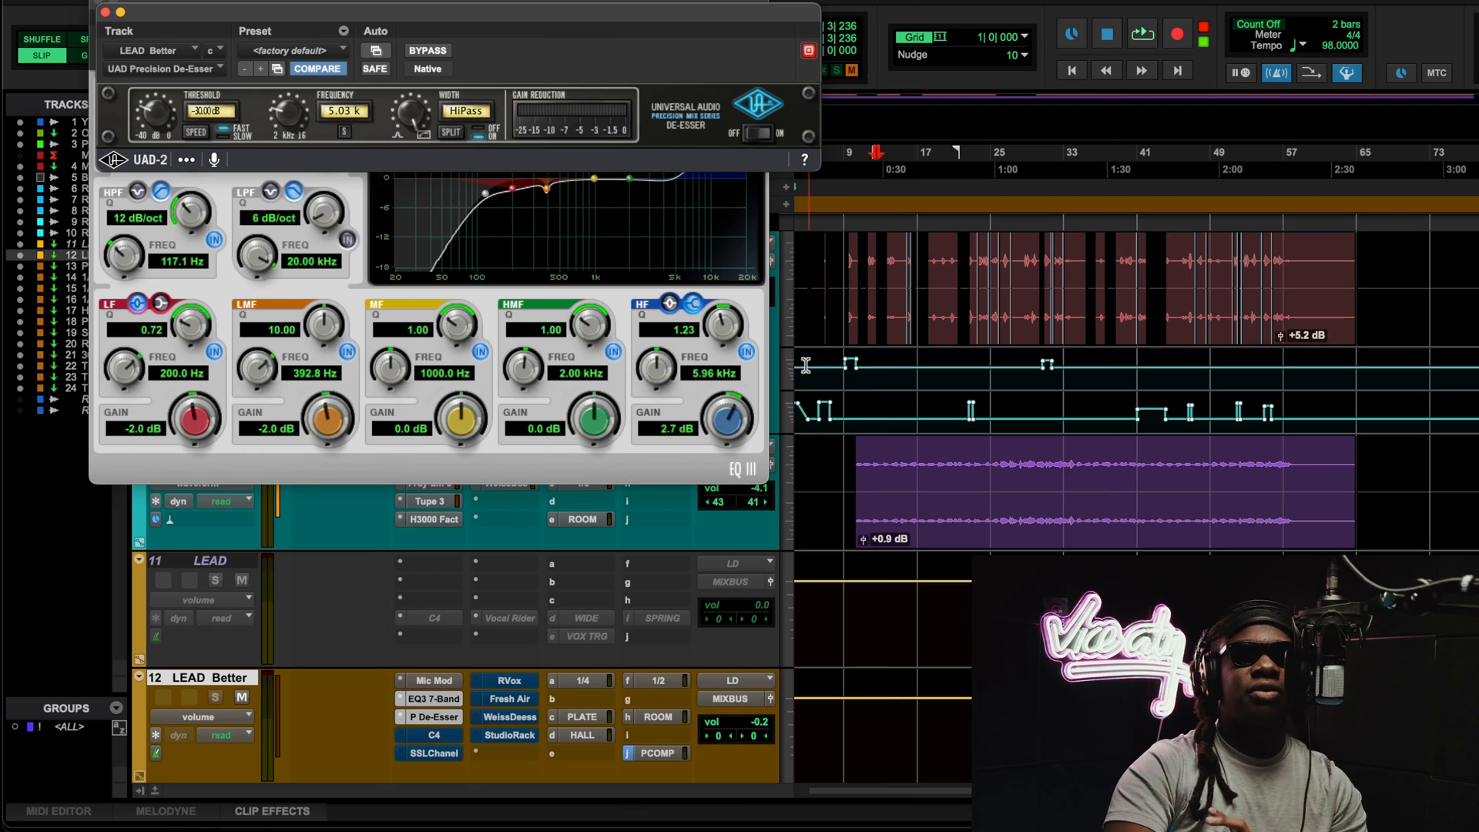
Step: Open the C4 insert on LEAD Better, take it out of bypass, start playback and close the EQ3 7-Band window
click(448, 737)
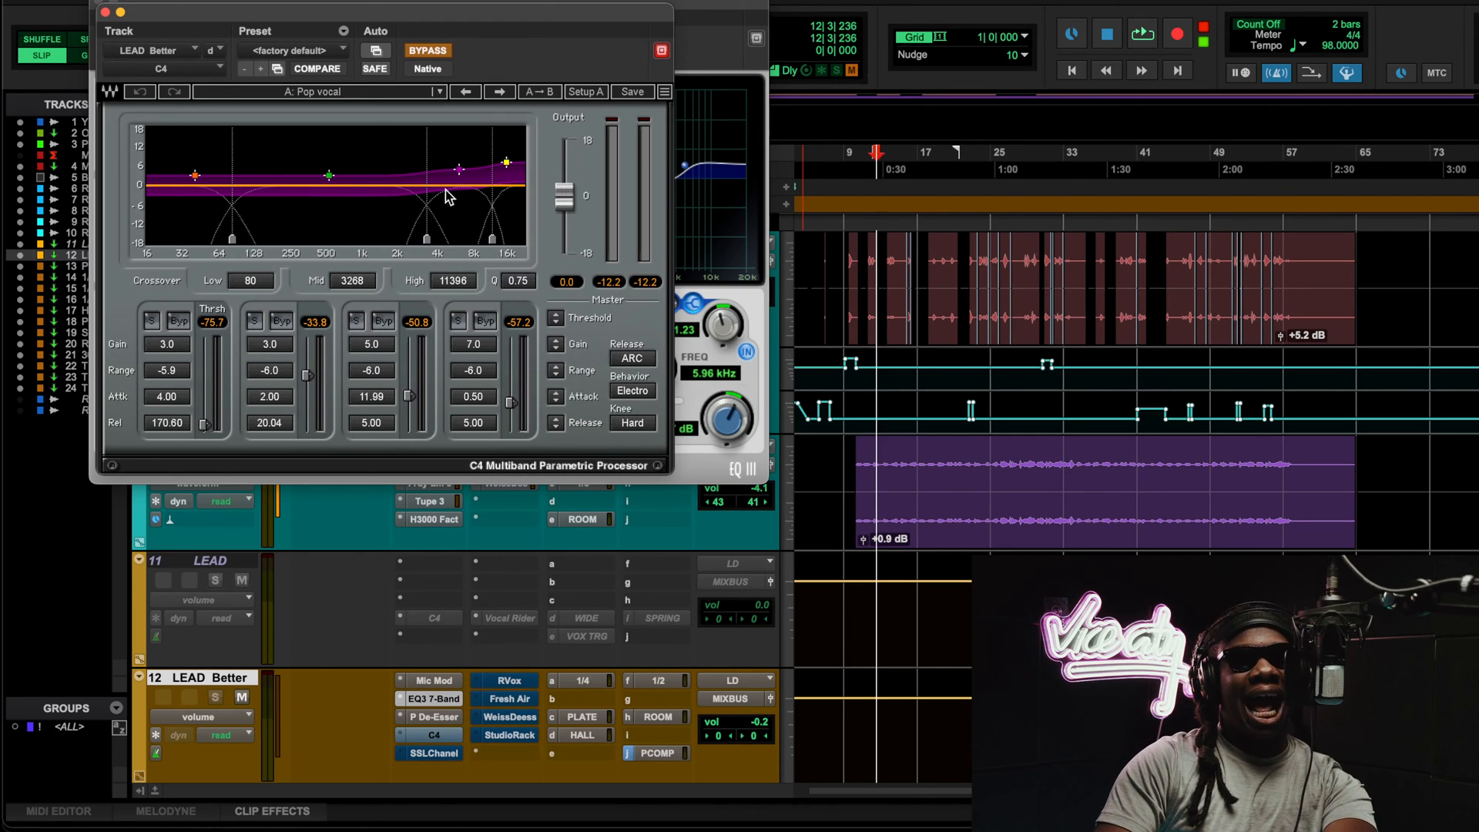
key(space)
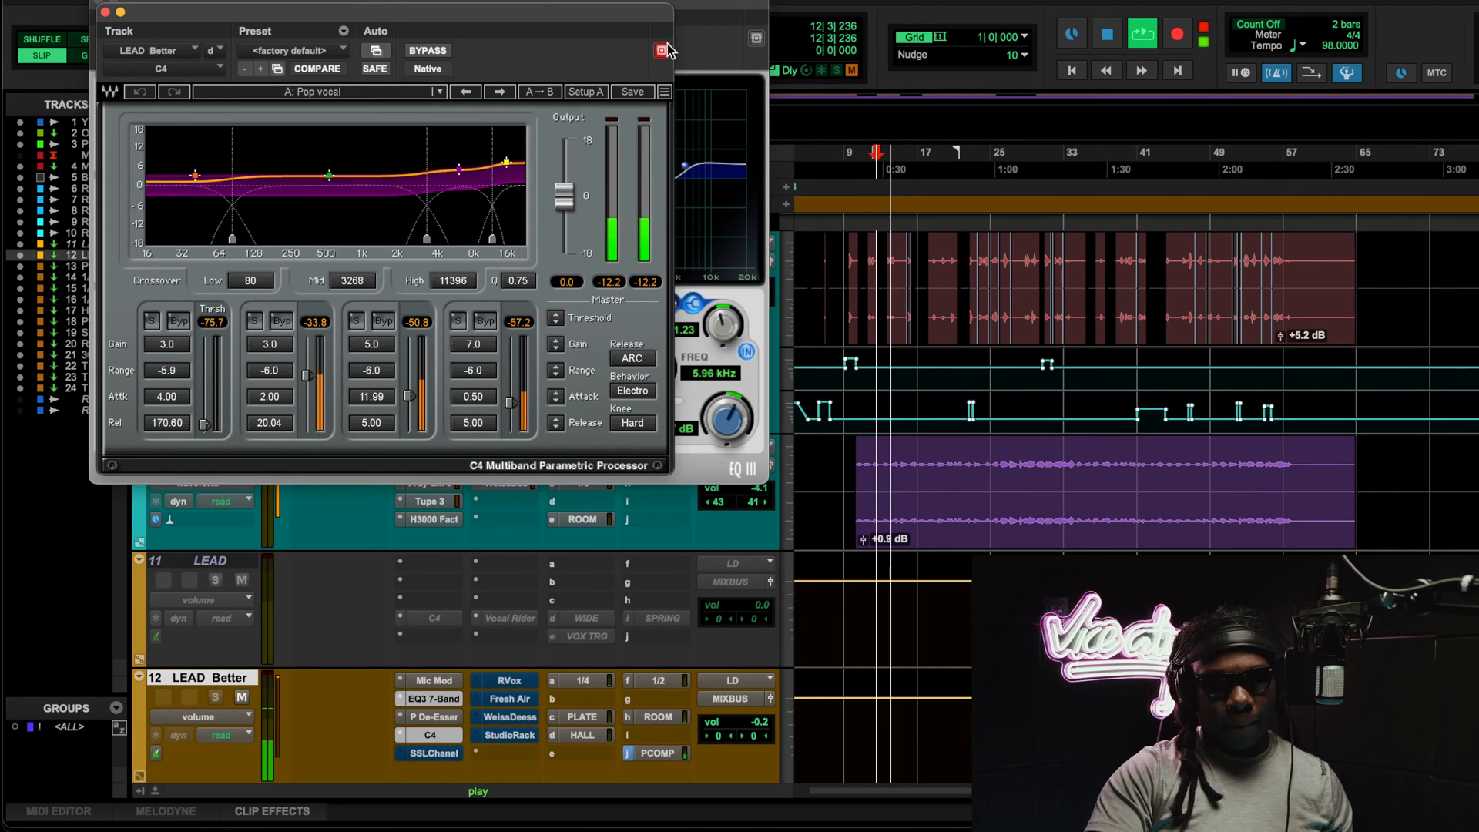
click(697, 14)
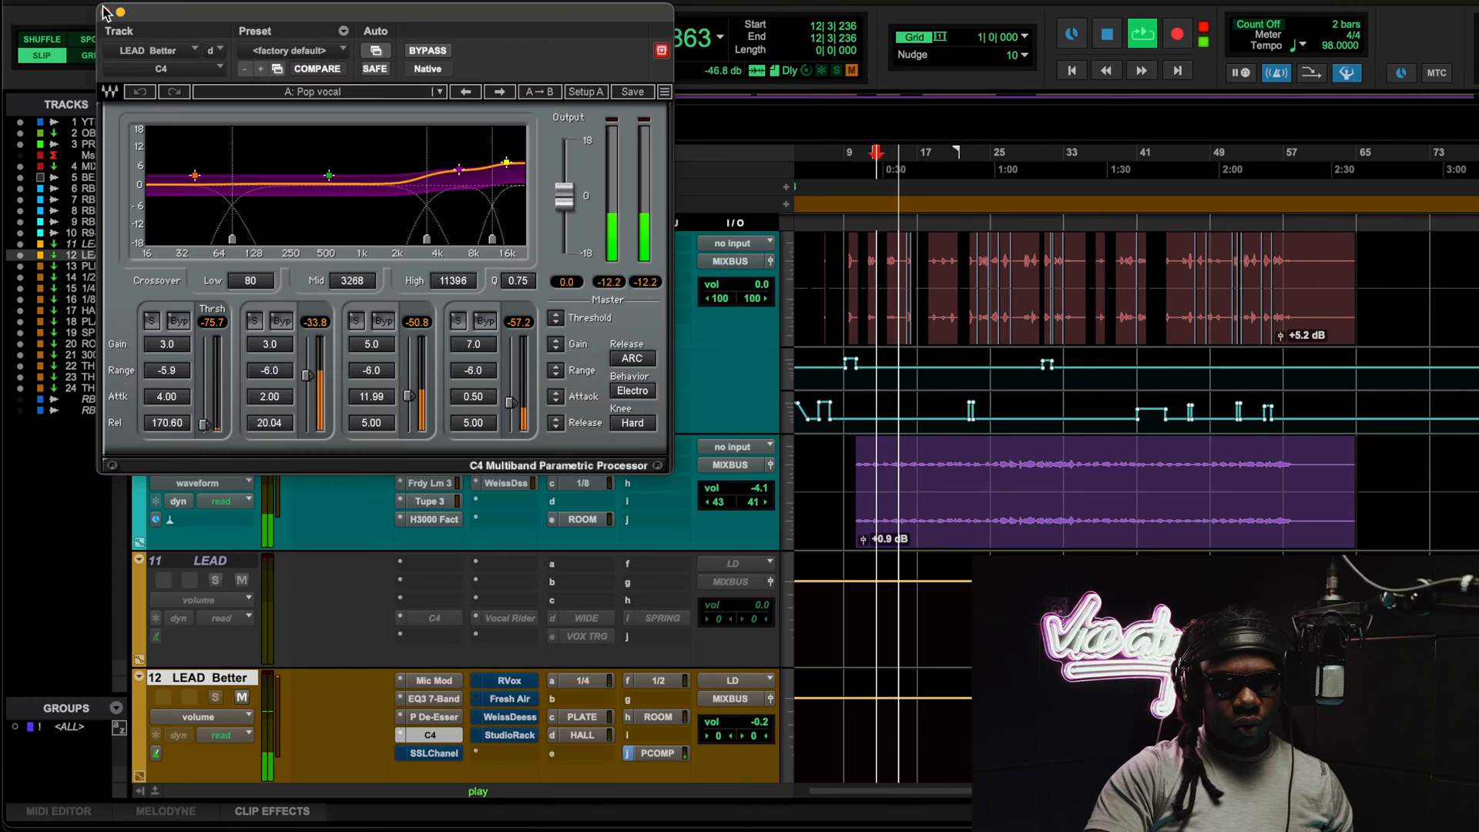
click(99, 3)
Step: Compare the vocal with C4 bypassed and active during playback, leaving C4 active and stopping playback
click(427, 51)
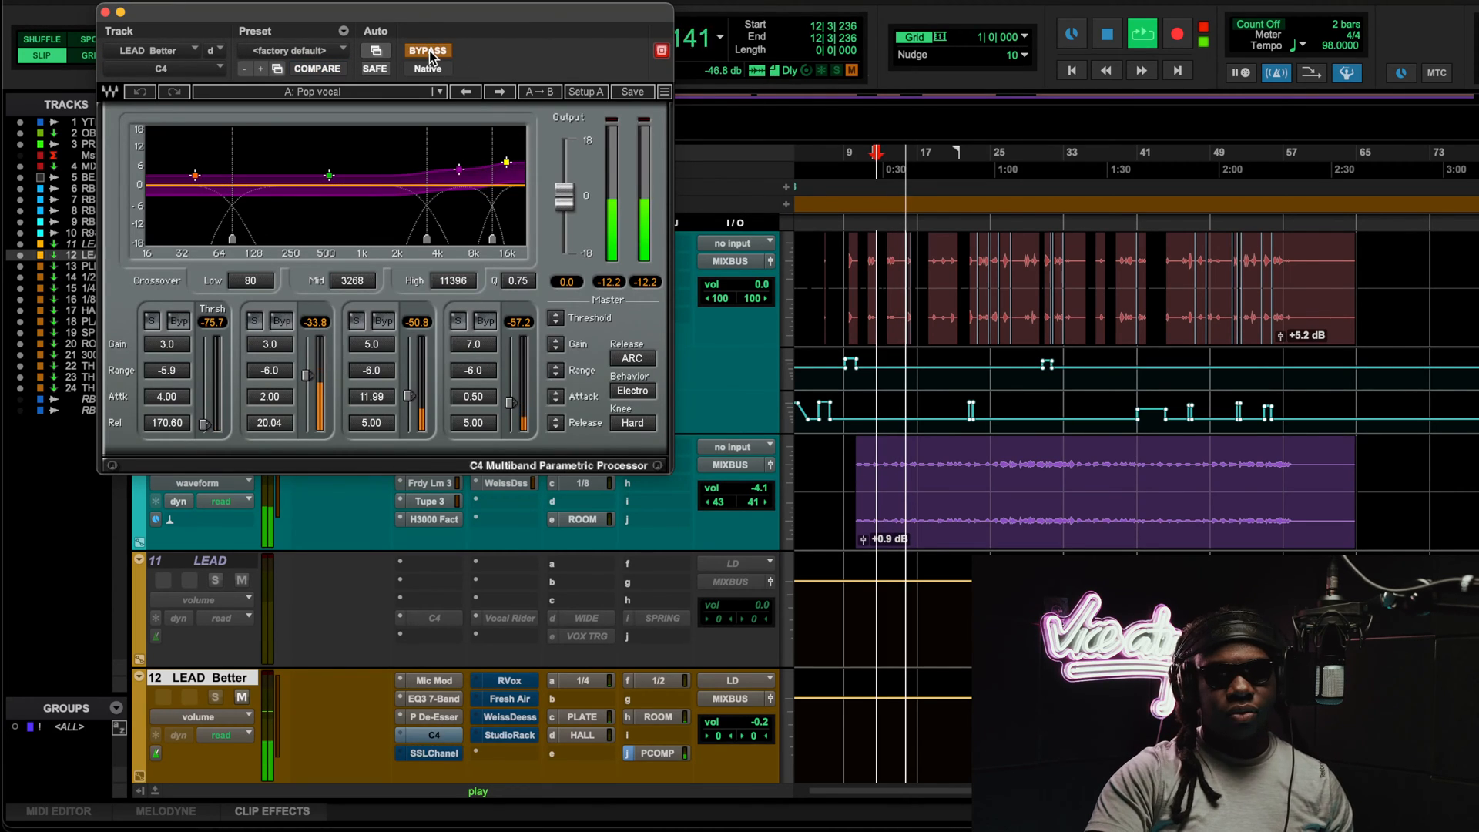
click(427, 51)
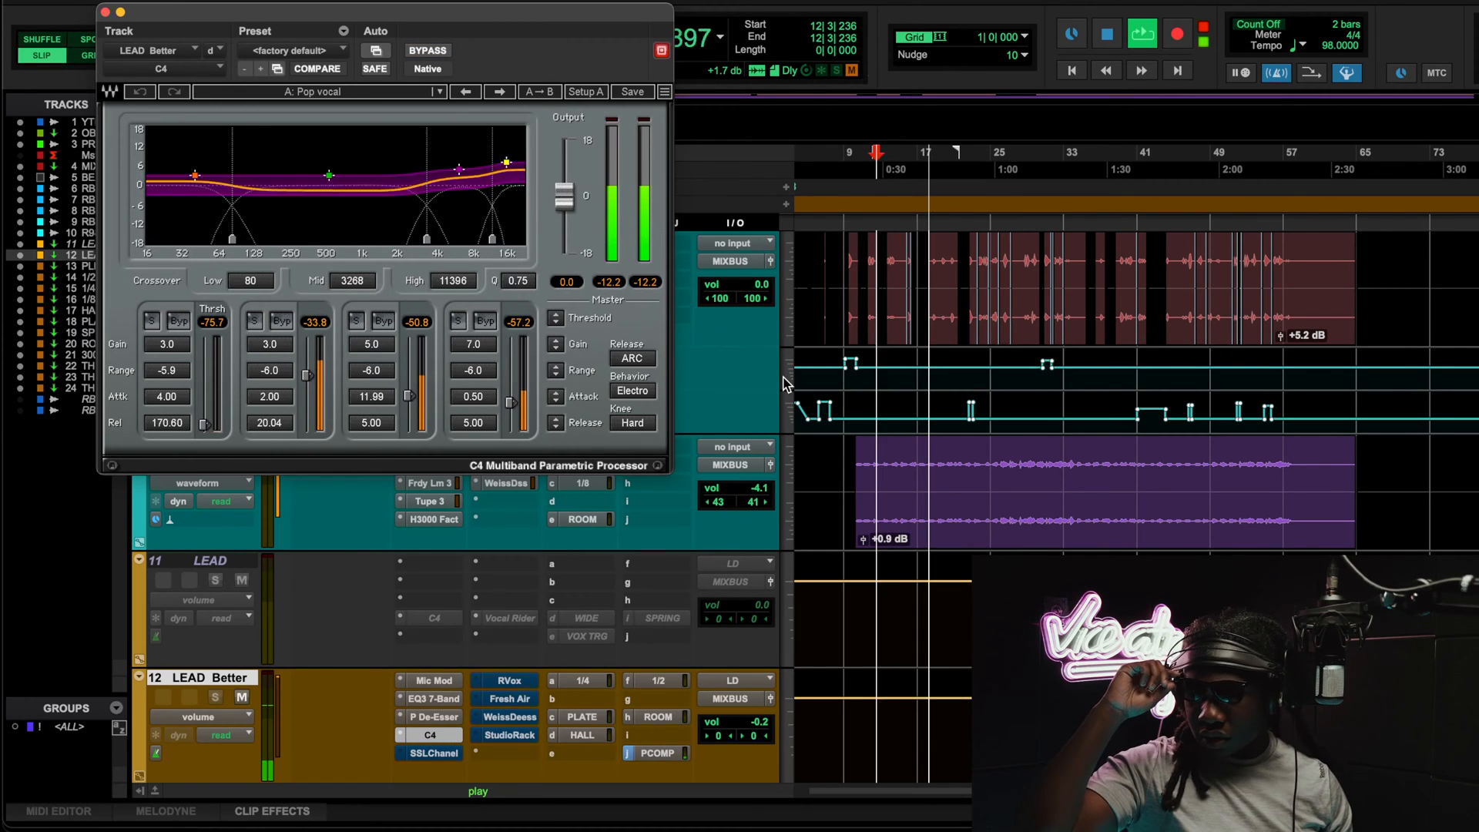
click(428, 52)
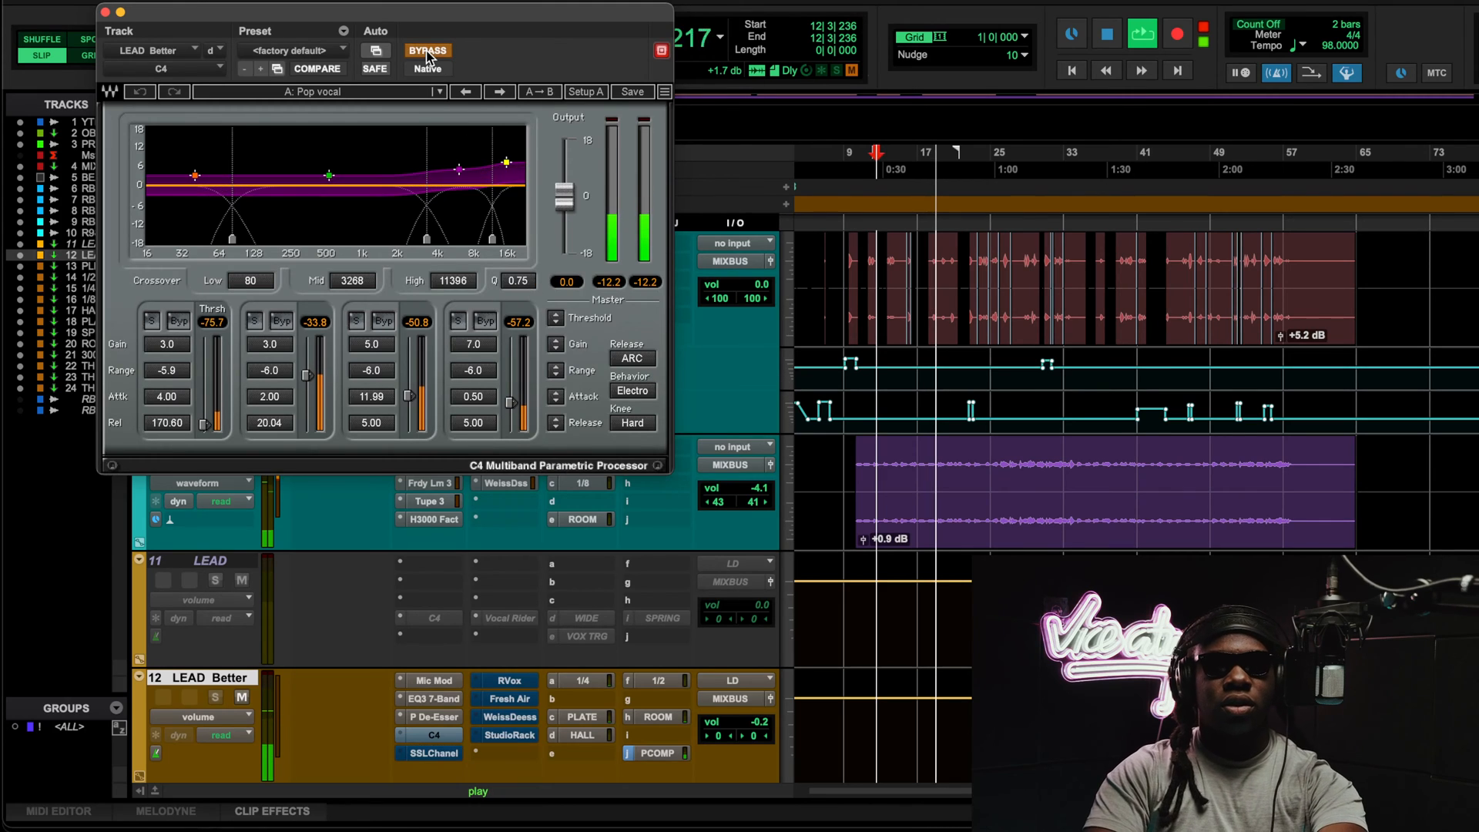
click(428, 52)
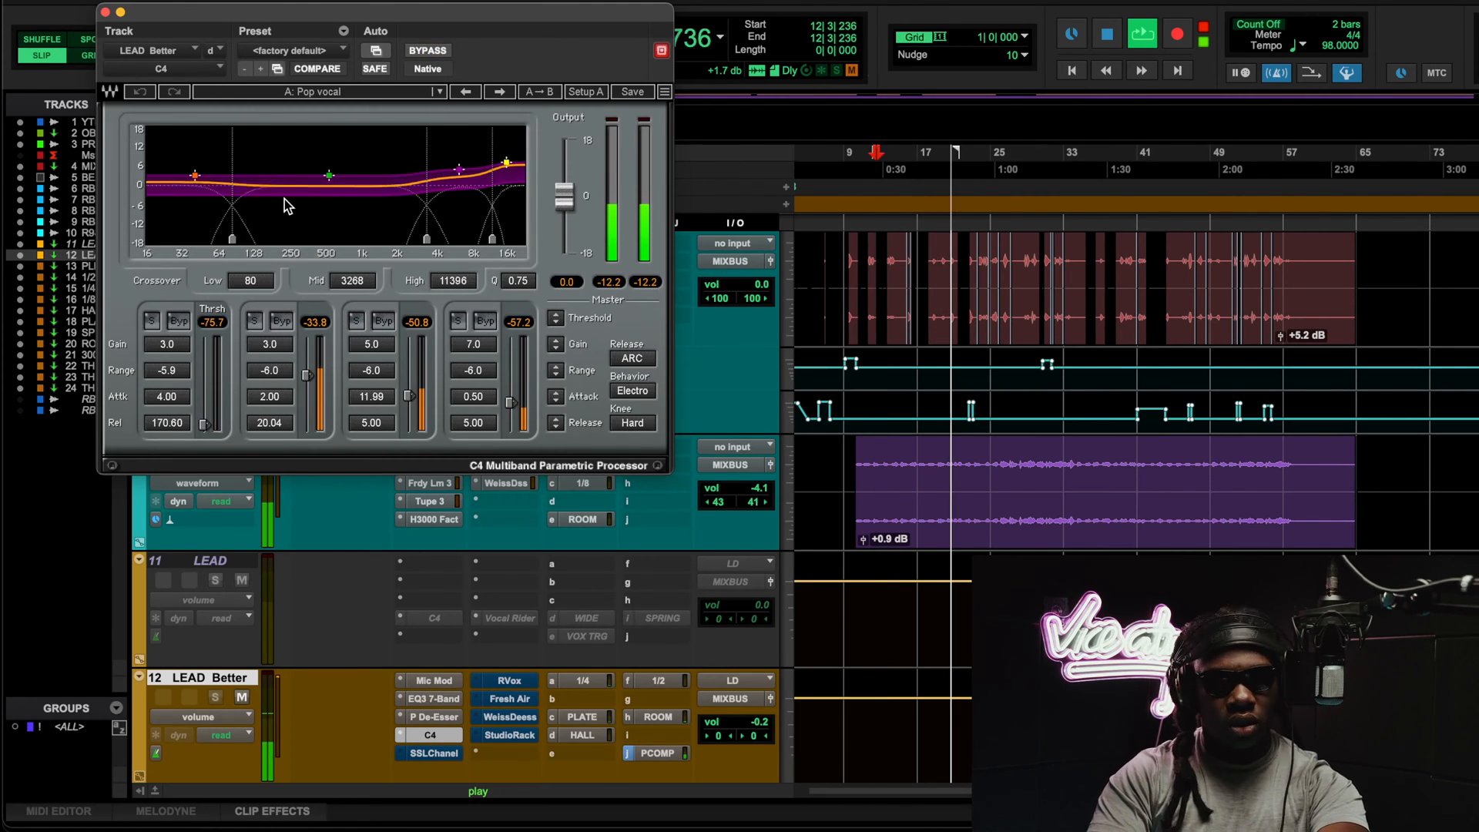
key(space)
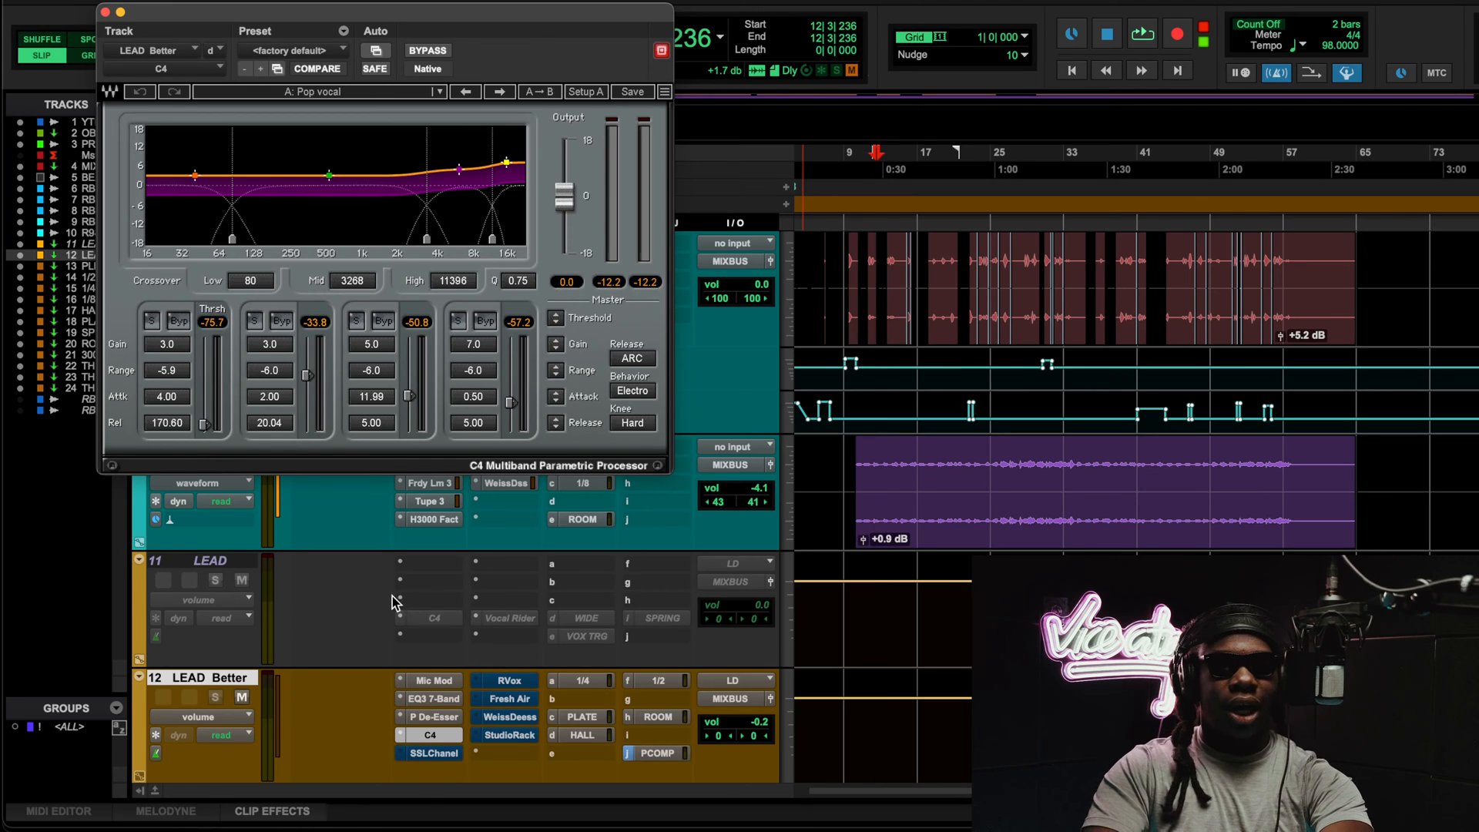
Step: Open the SSLChannel insert on LEAD Better, take it out of bypass, and examine its filter, dynamics and EQ controls
scroll(408, 594, down, 3)
click(432, 591)
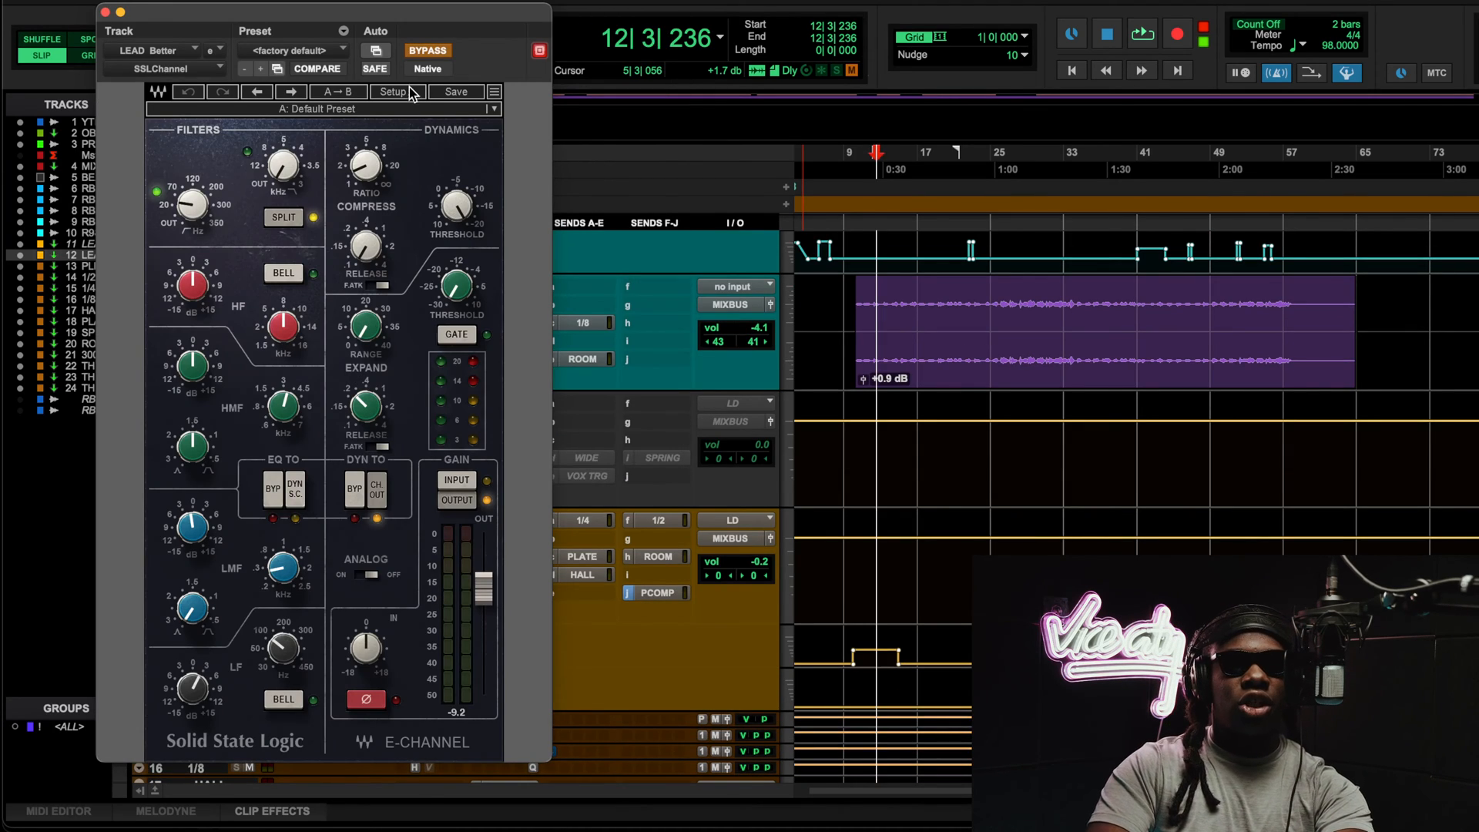
click(428, 51)
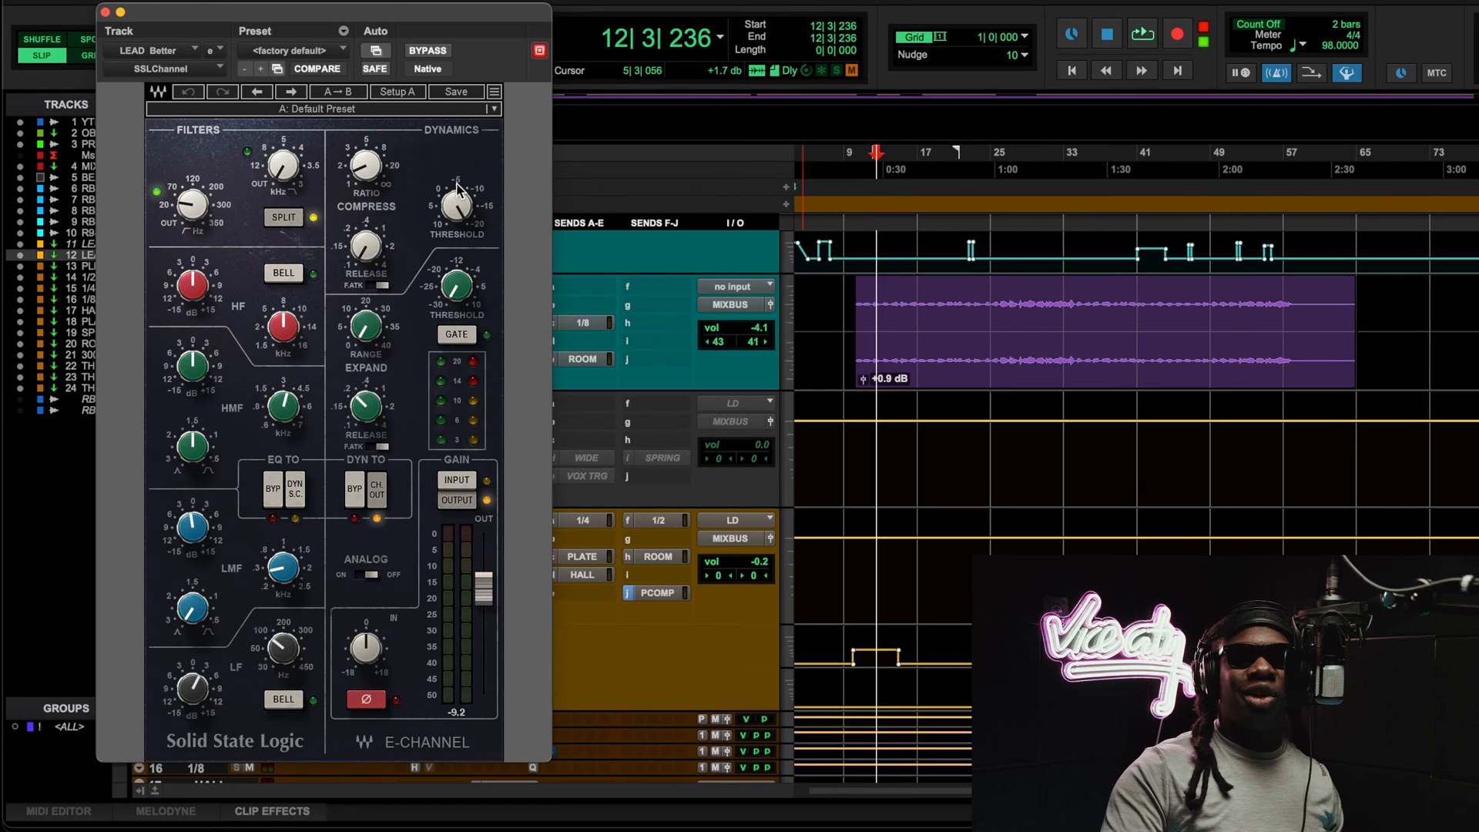
mouse_move(476, 289)
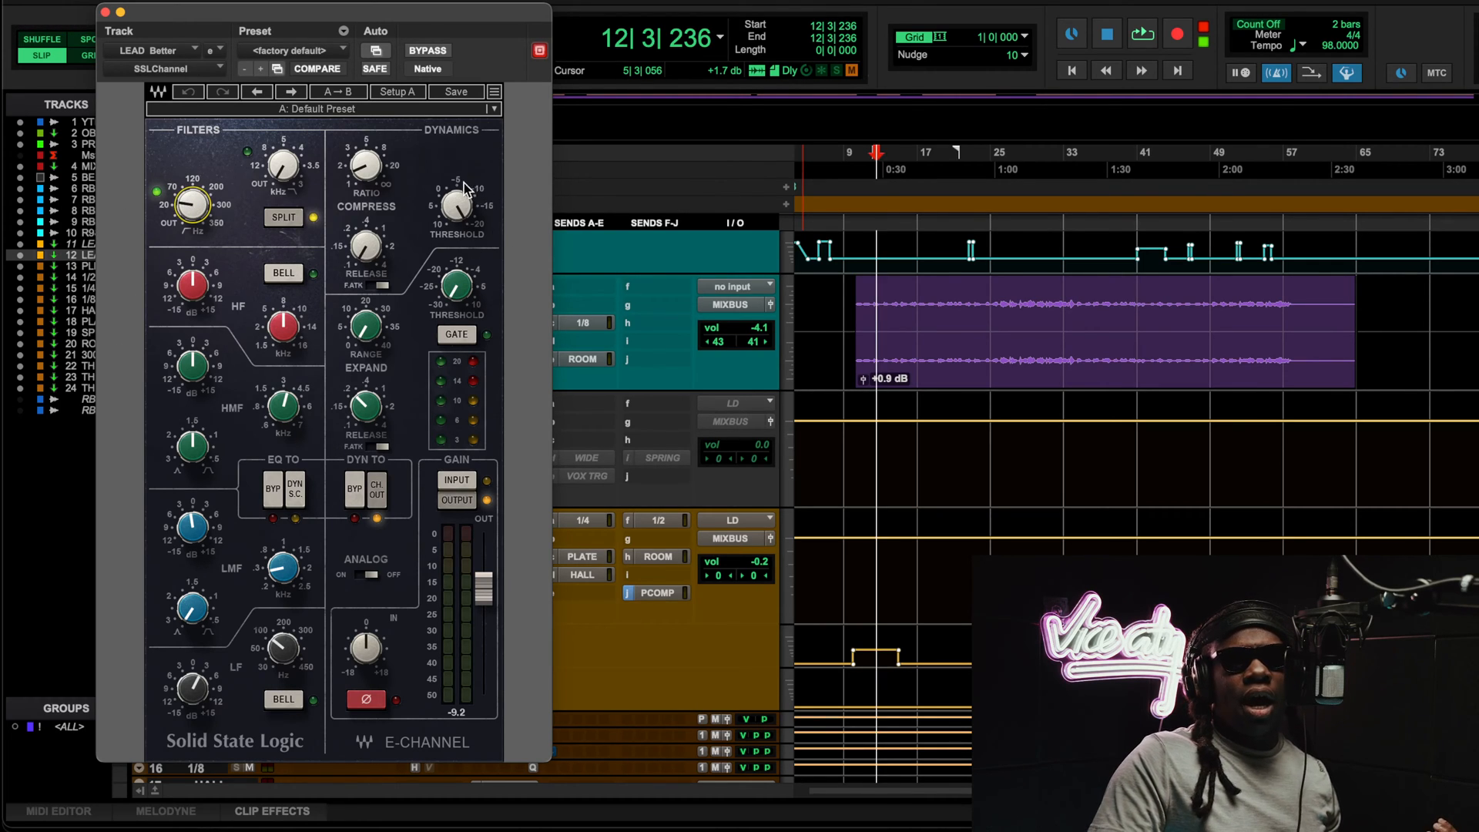
mouse_move(462, 208)
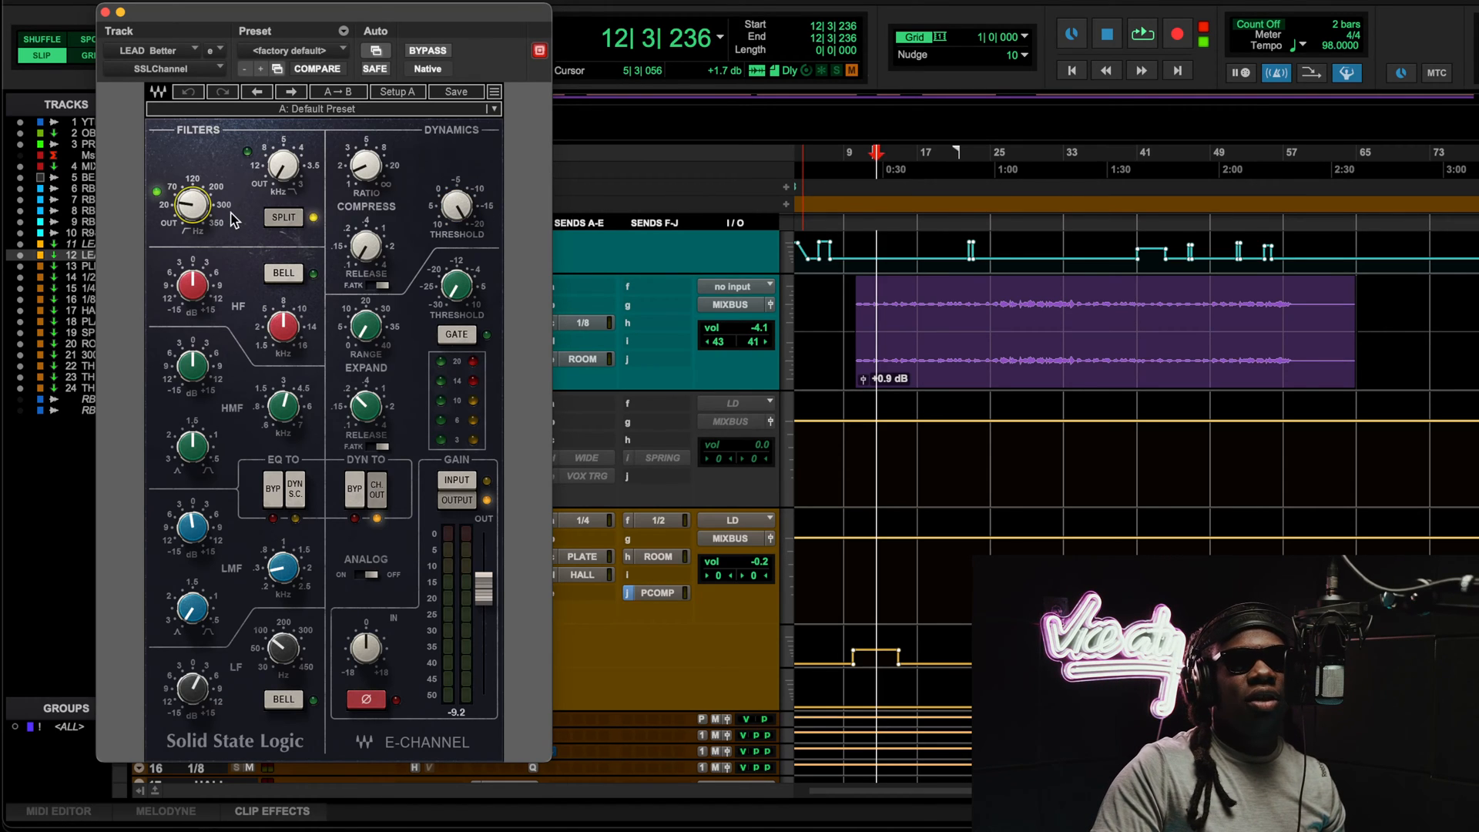
drag(214, 681, 233, 583)
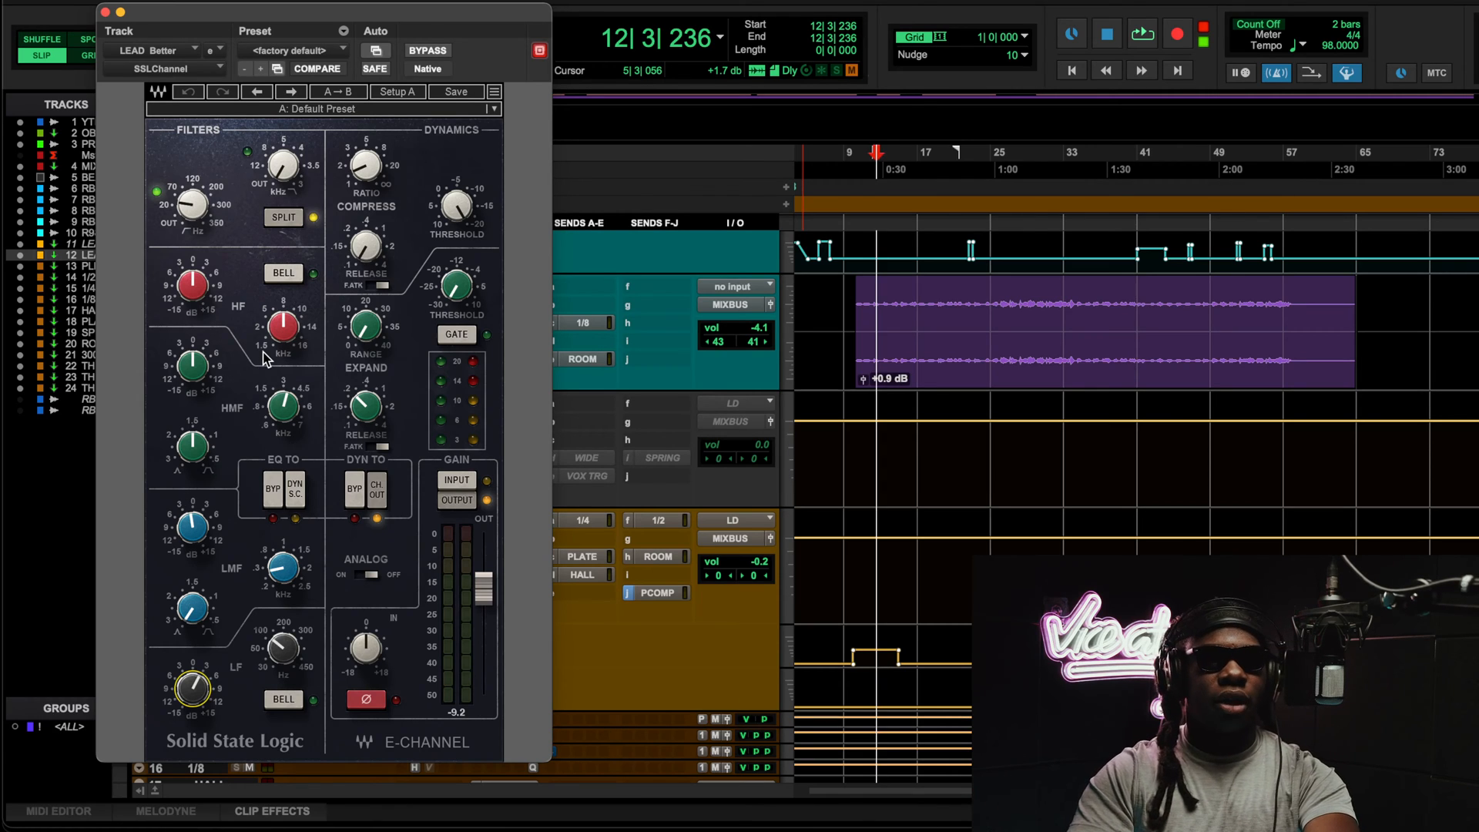
Step: Compare the vocal with SSLChannel and its dynamics section bypassed and active during playback, closing the plug-in and stopping playback
key(space)
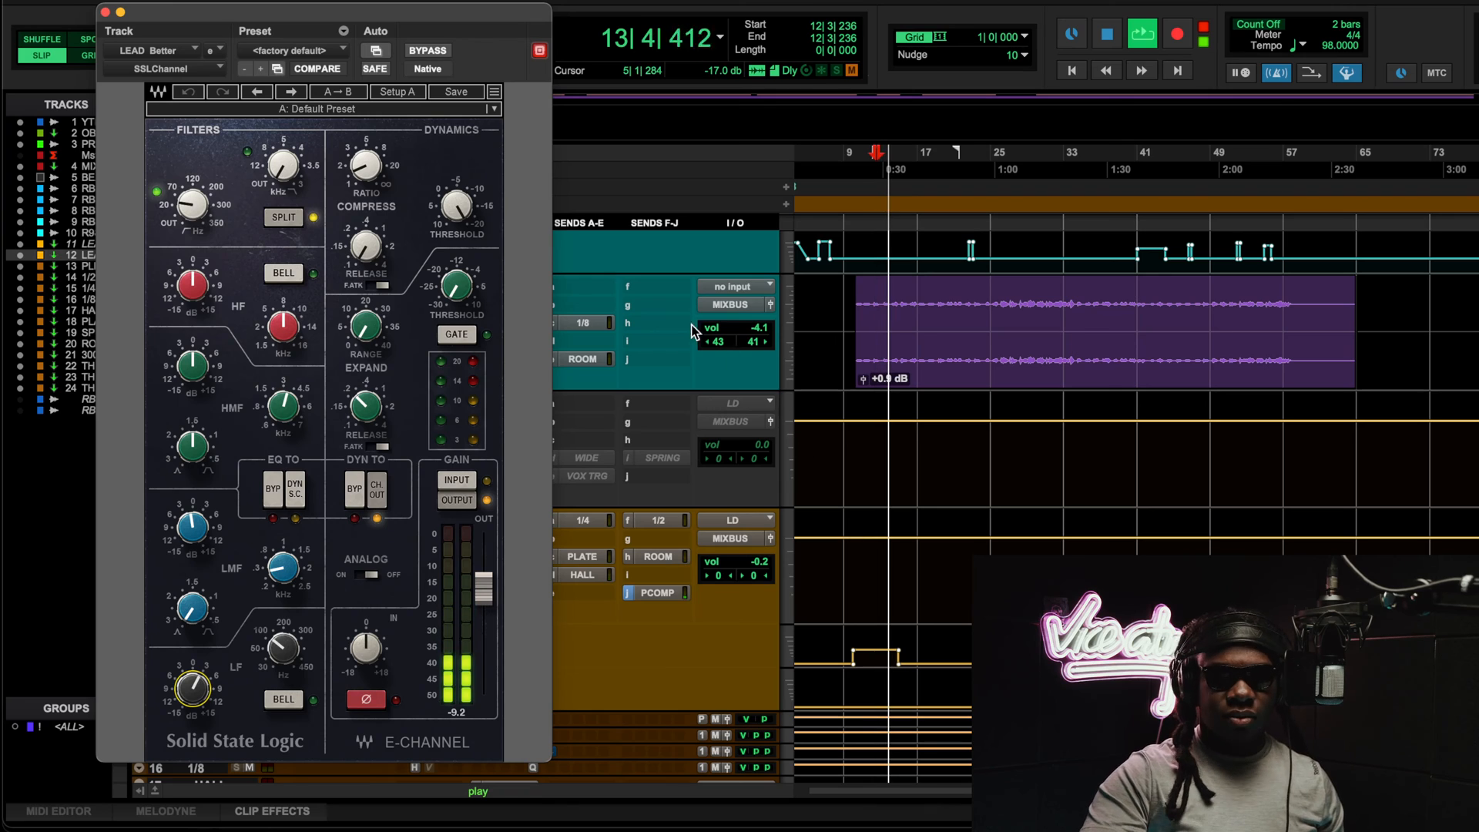
click(436, 50)
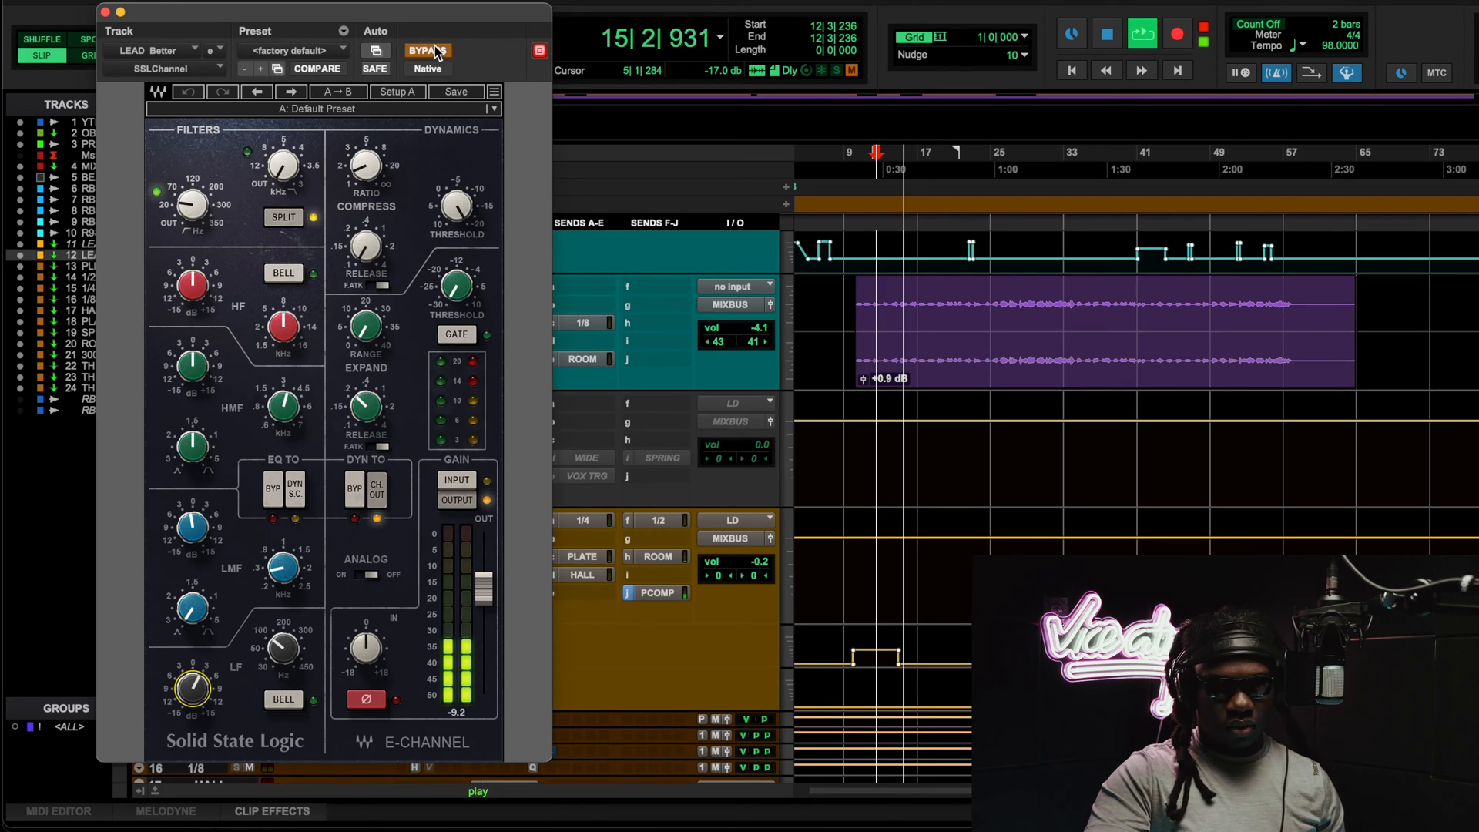
click(428, 51)
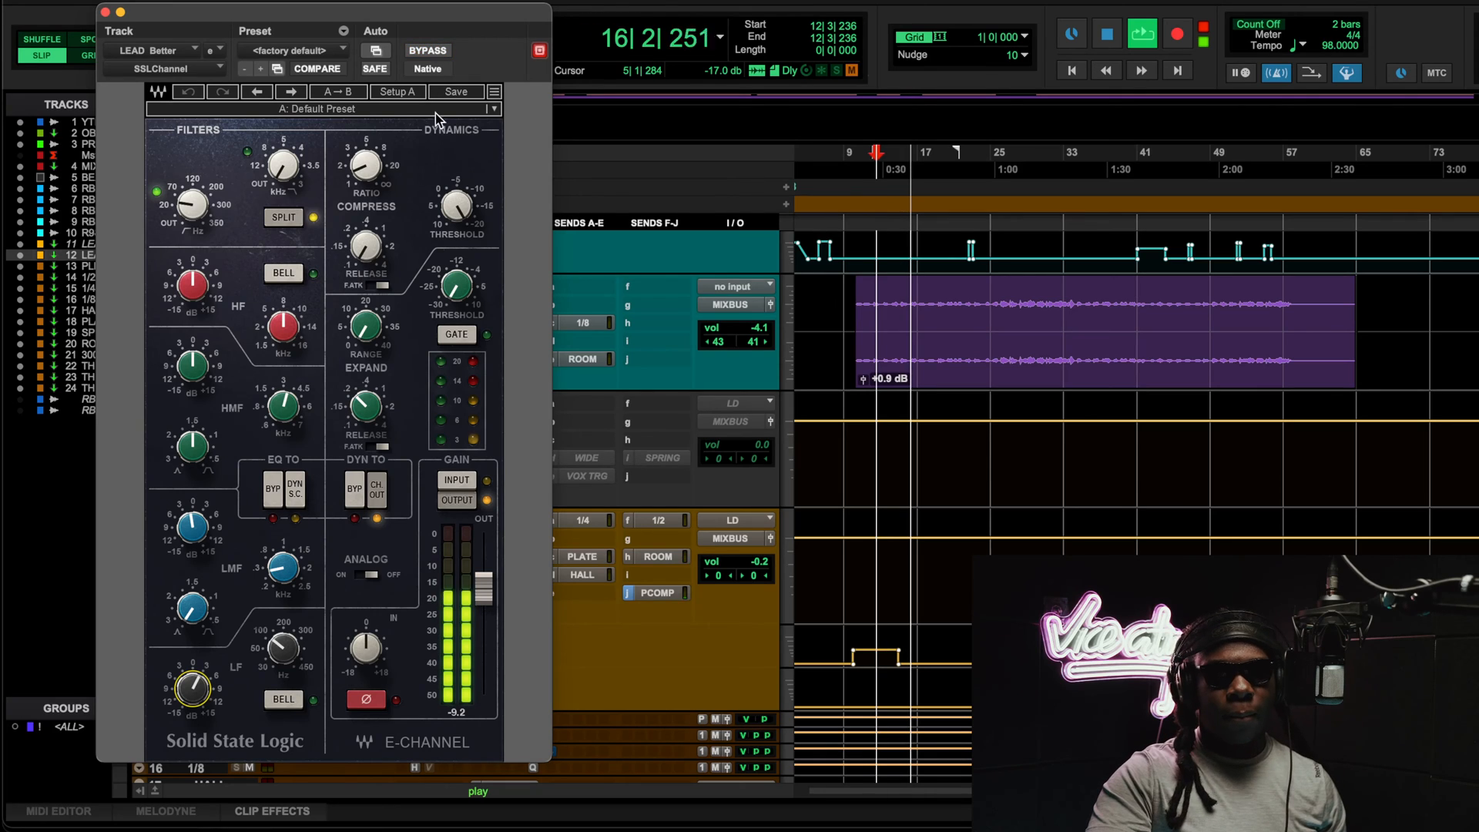
click(356, 491)
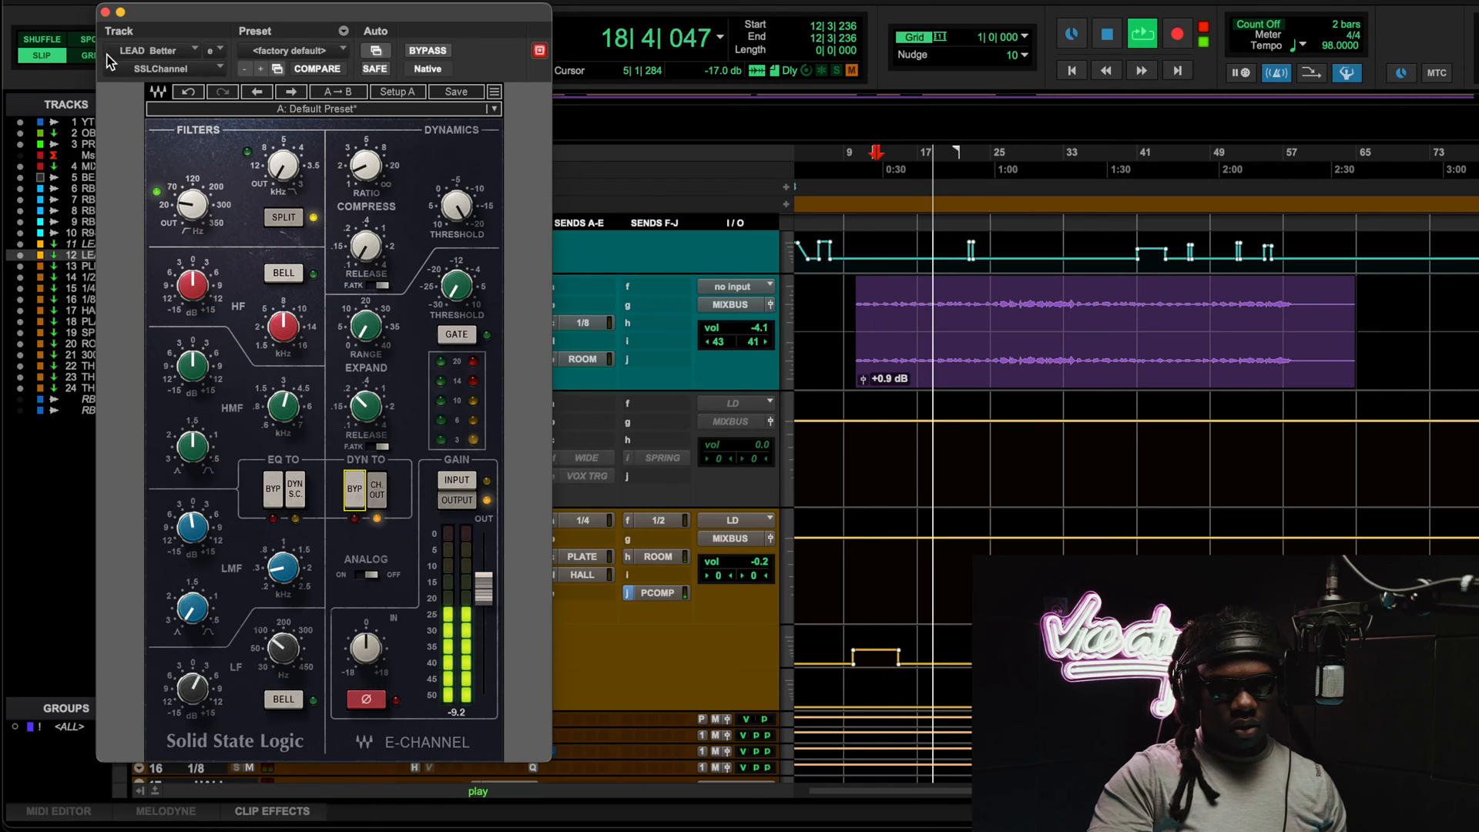
click(105, 12)
key(space)
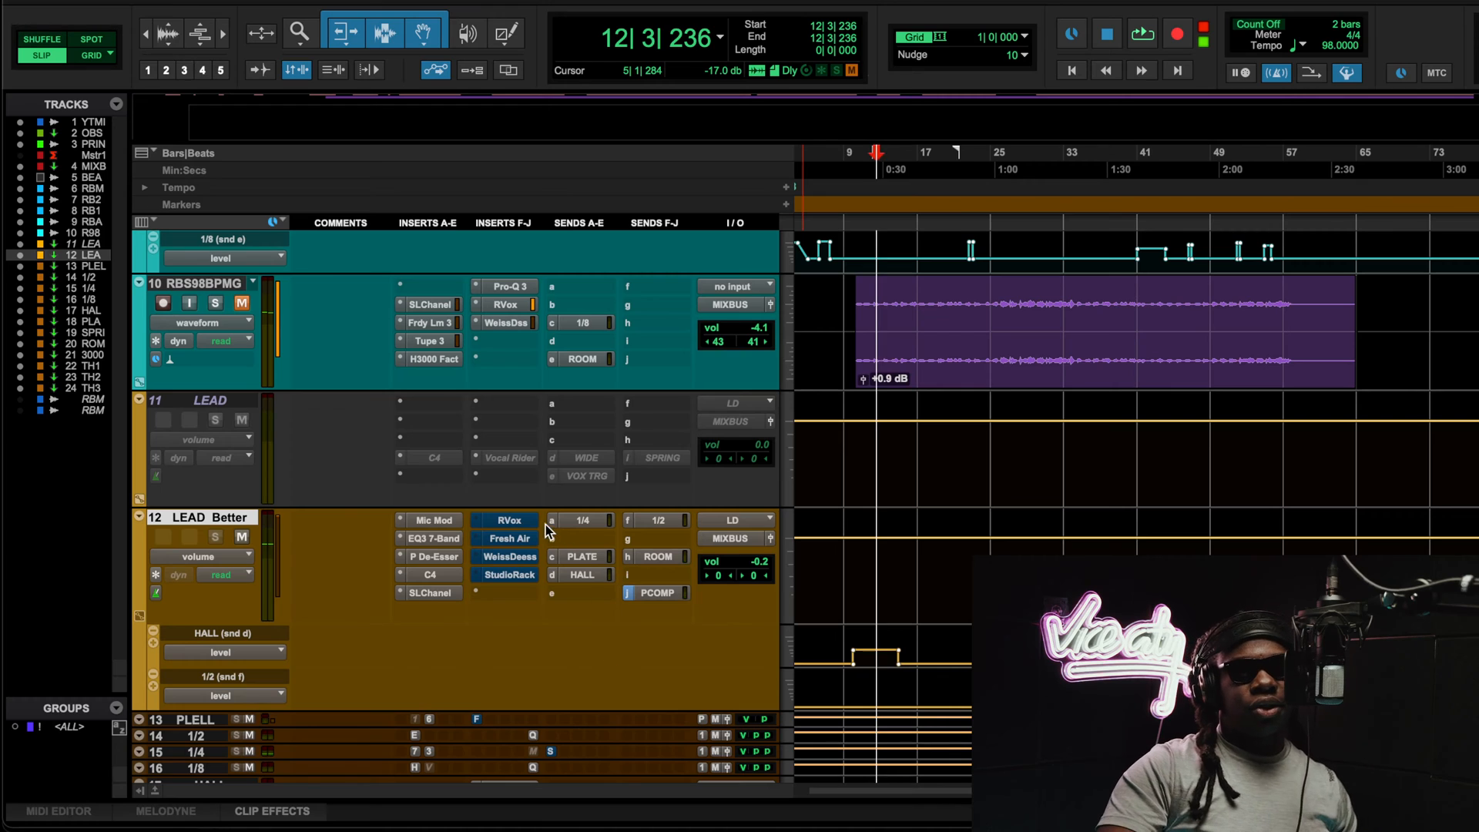
Step: Open RVox on LEAD Better with bypass off, move its window aside, and unmute the RBS98BPMG track
click(508, 521)
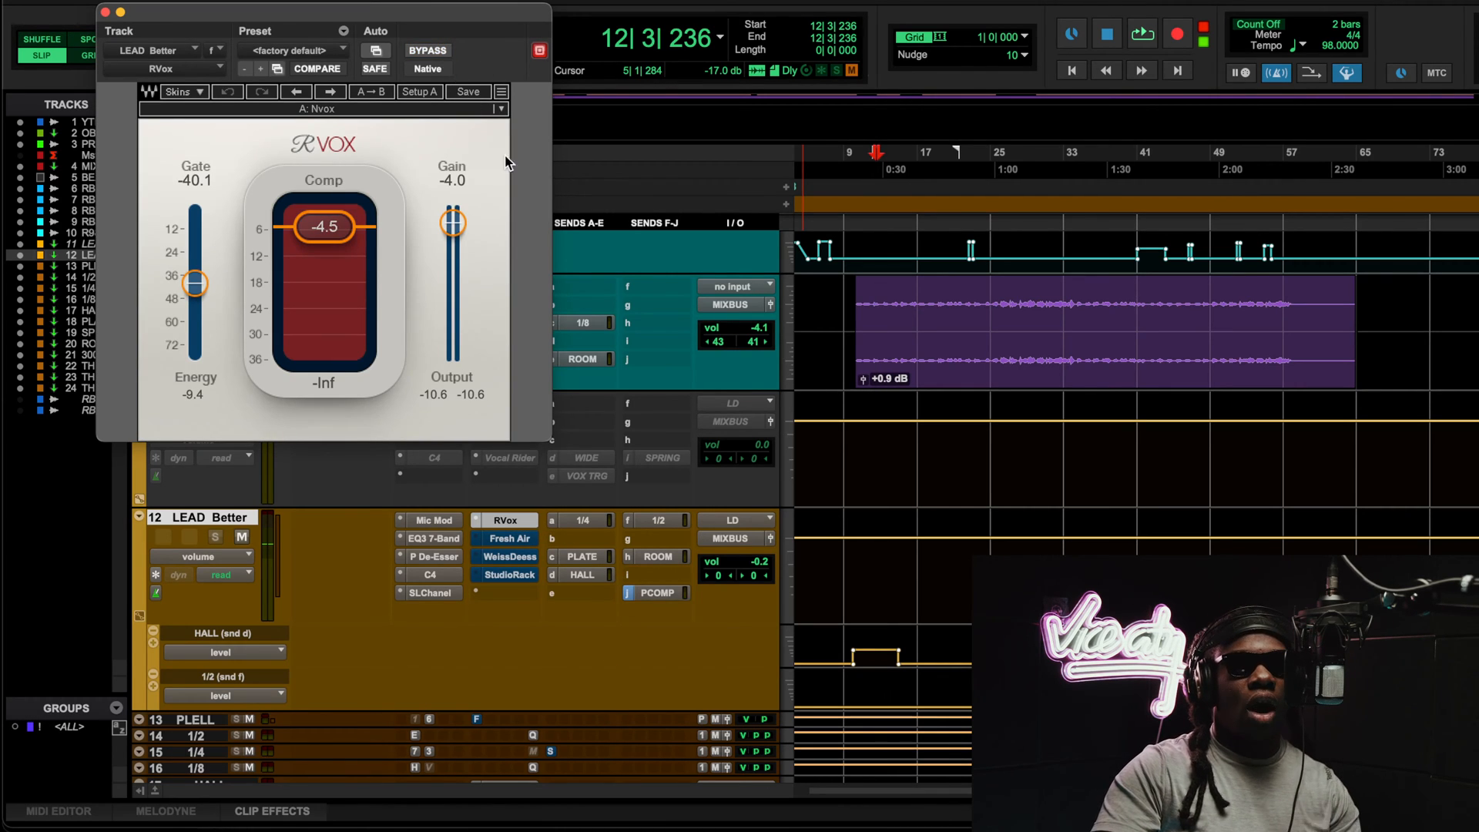
drag(405, 22, 785, 90)
scroll(242, 493, up, 5)
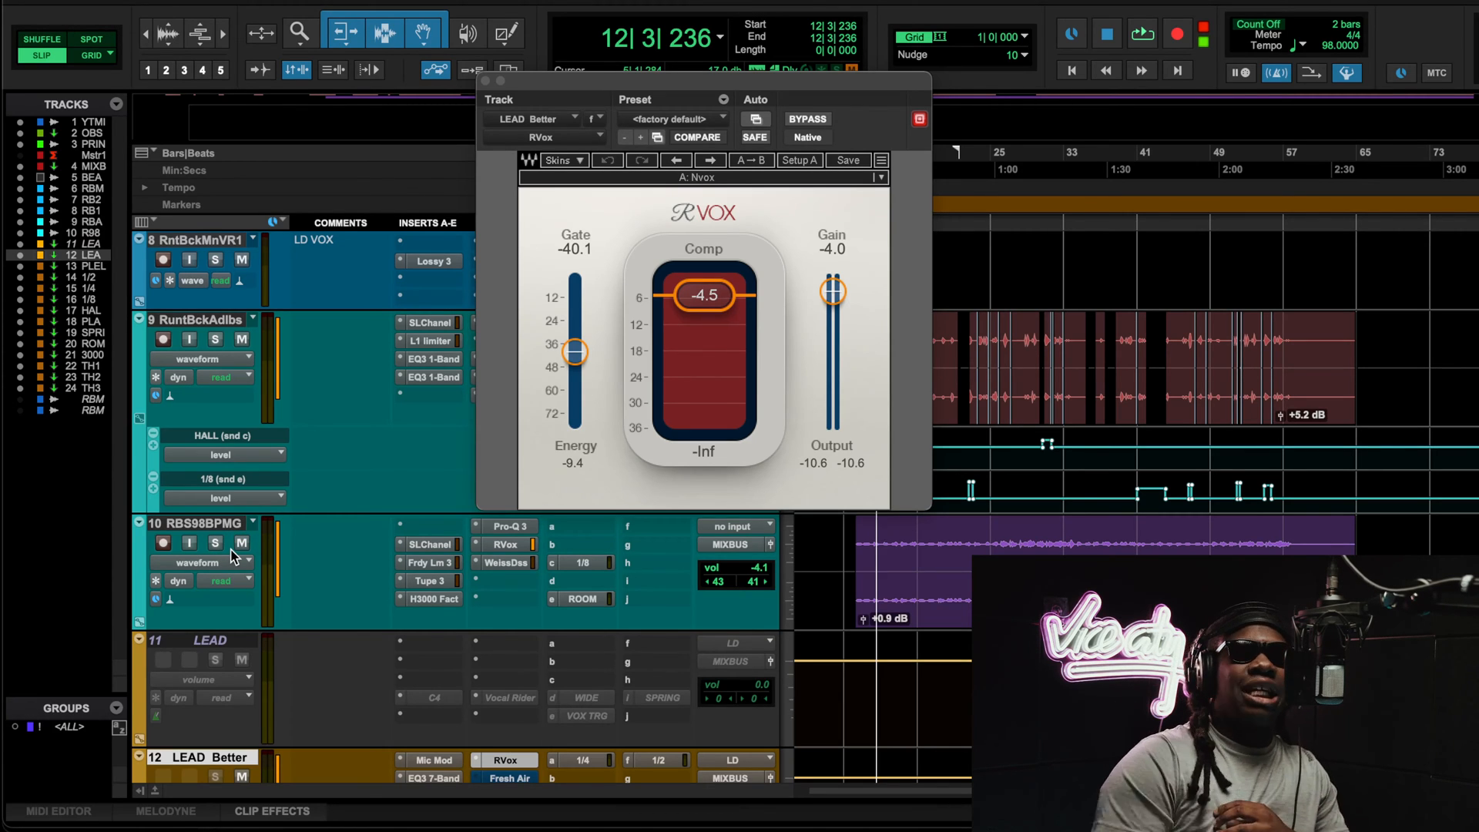
scroll(321, 631, down, 5)
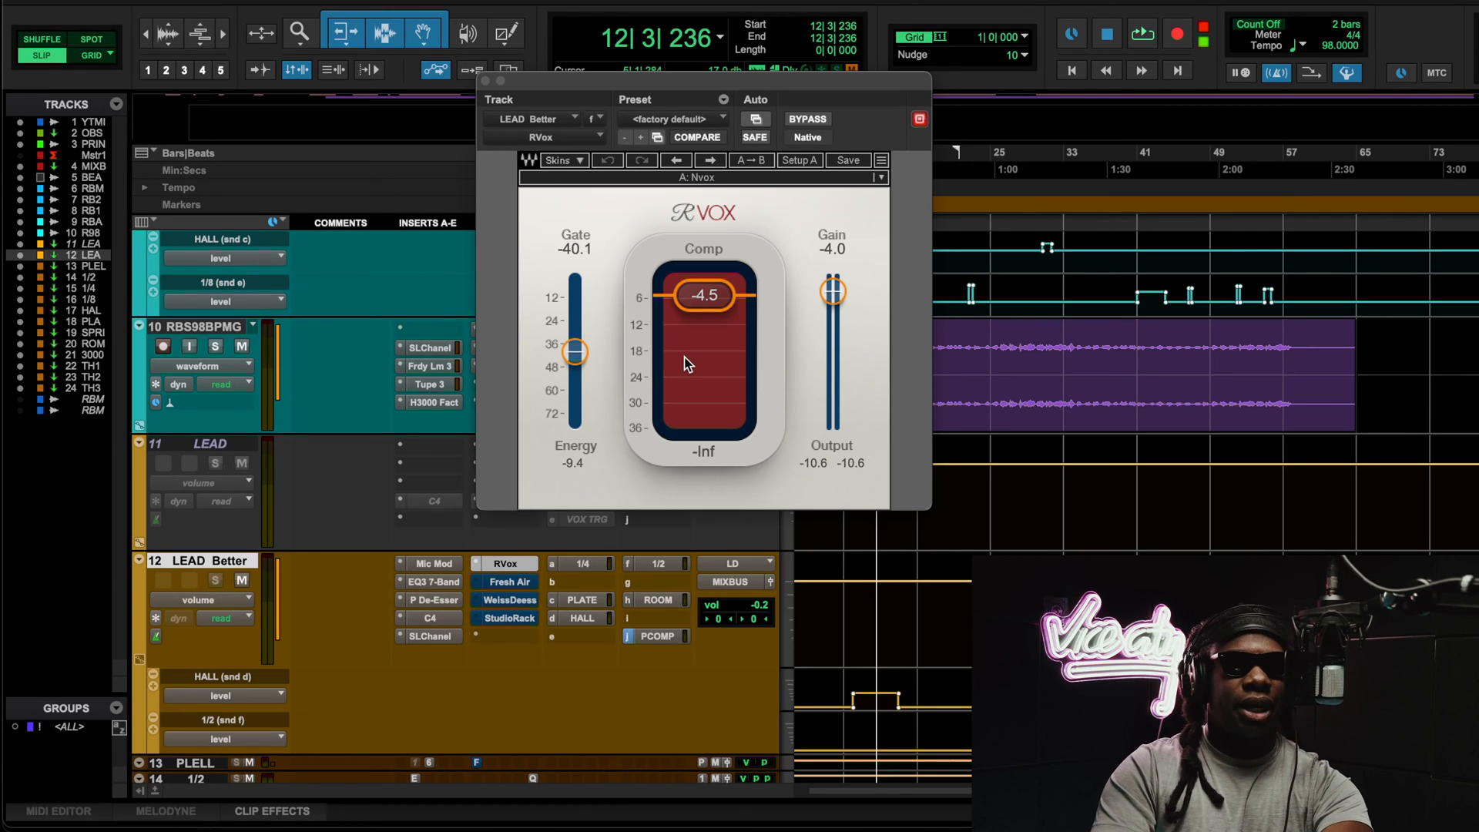
Step: Play the session from bar 40 and compare the vocal with RVox bypassed and active, leaving RVox active
key(space)
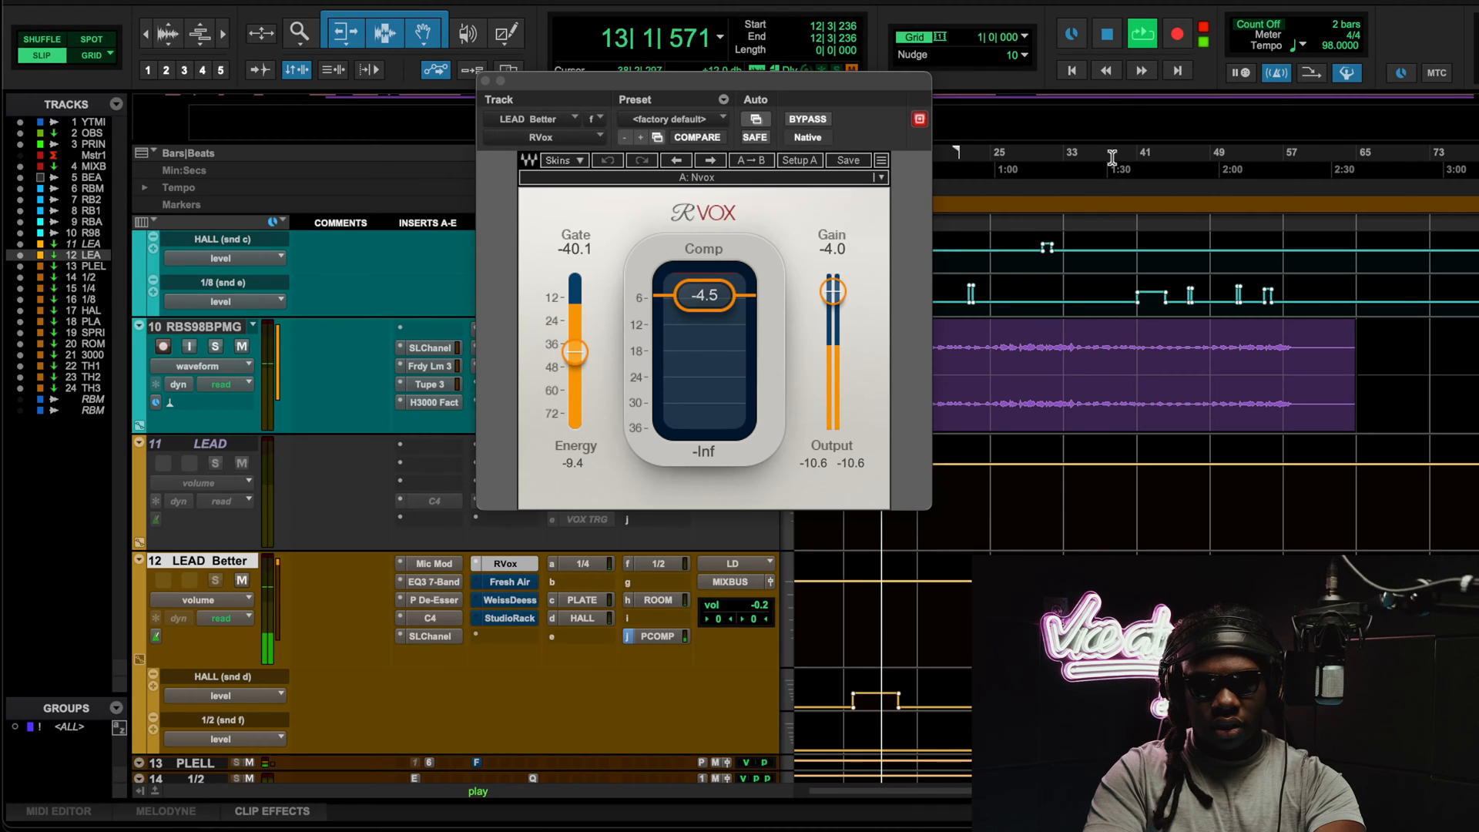
click(1133, 216)
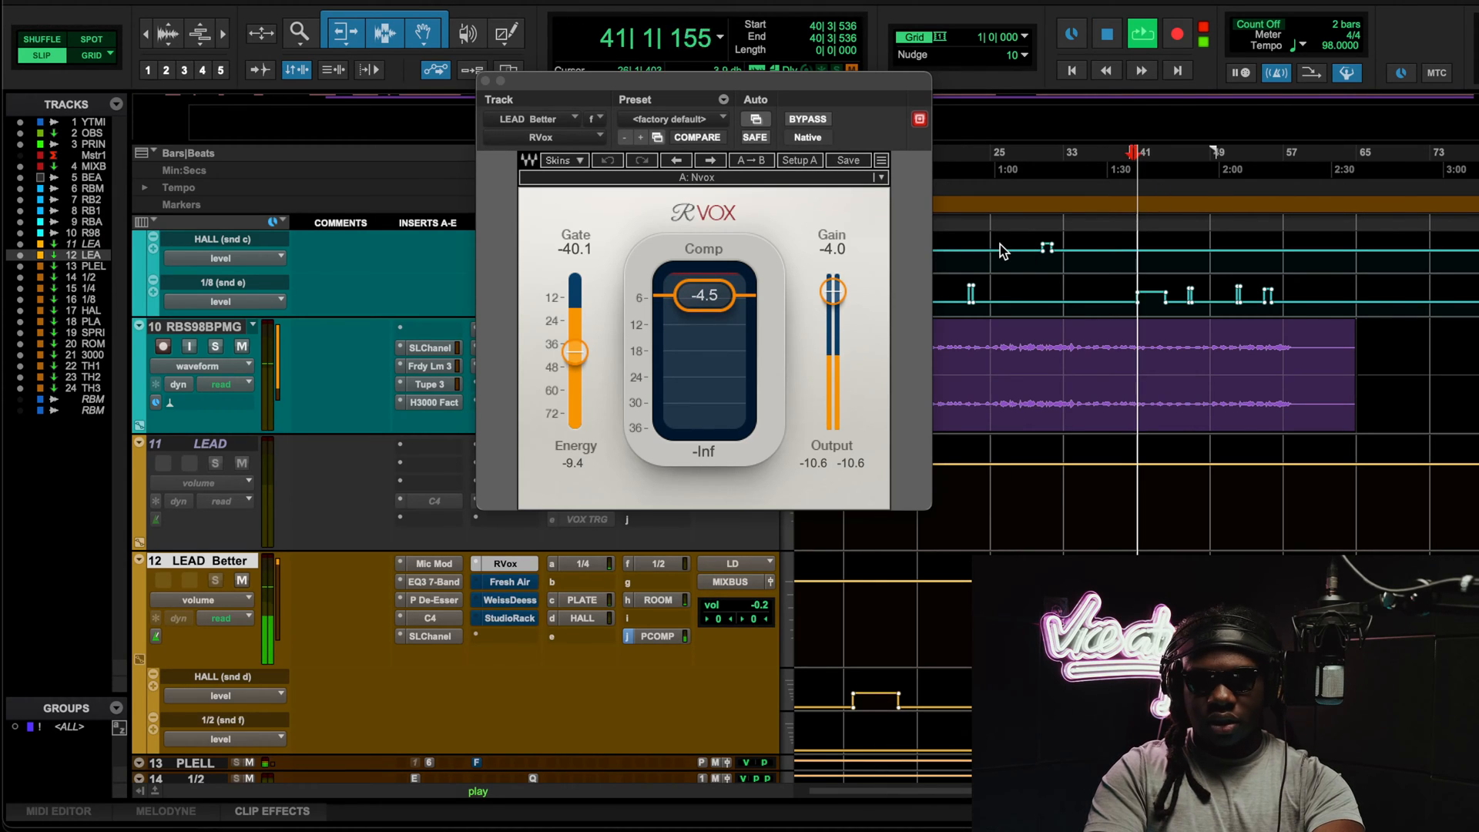
click(807, 119)
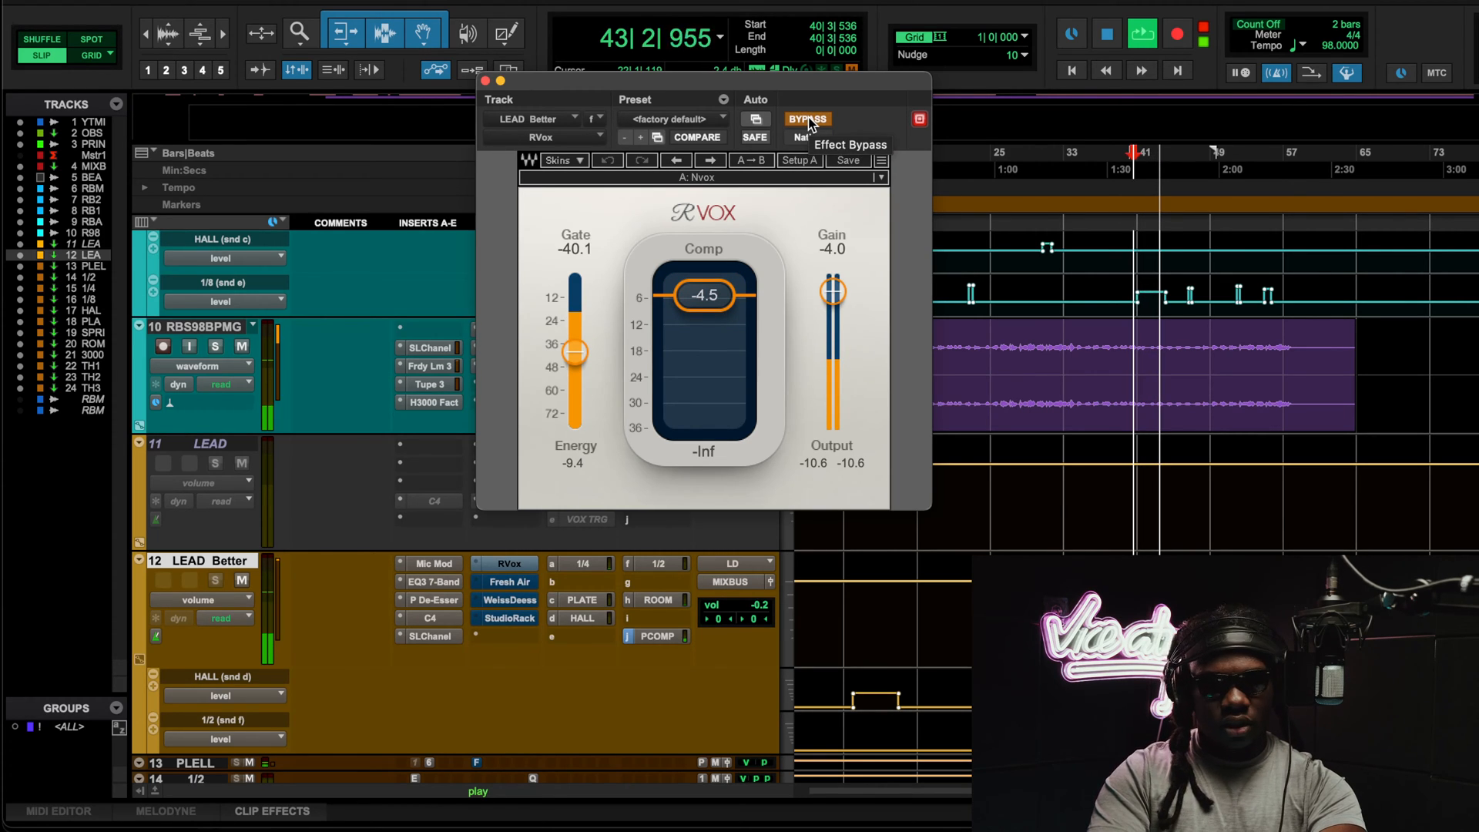
click(808, 119)
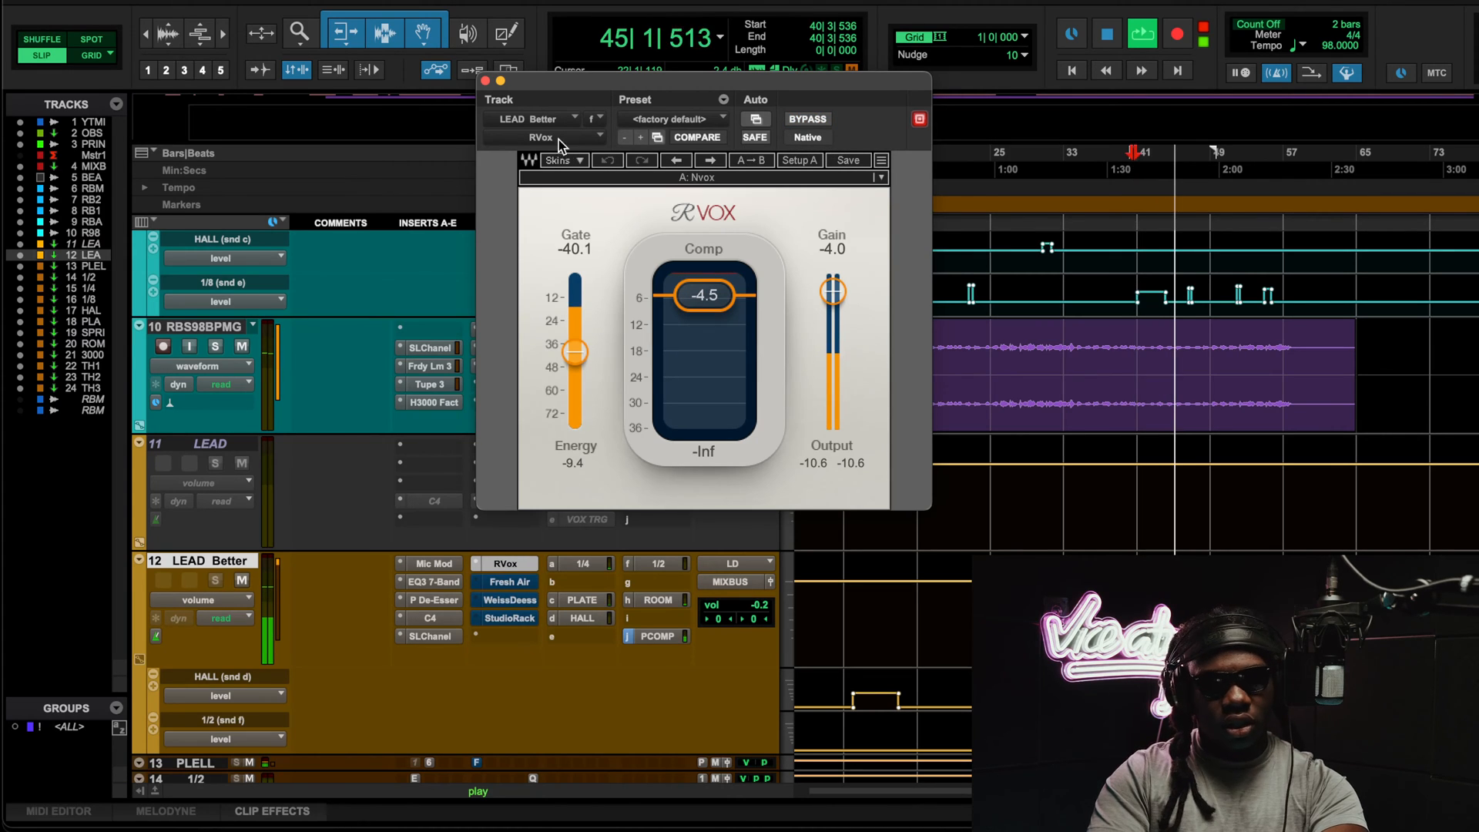
Step: Stop playback, close RVox and open the Fresh Air insert on LEAD Better
key(space)
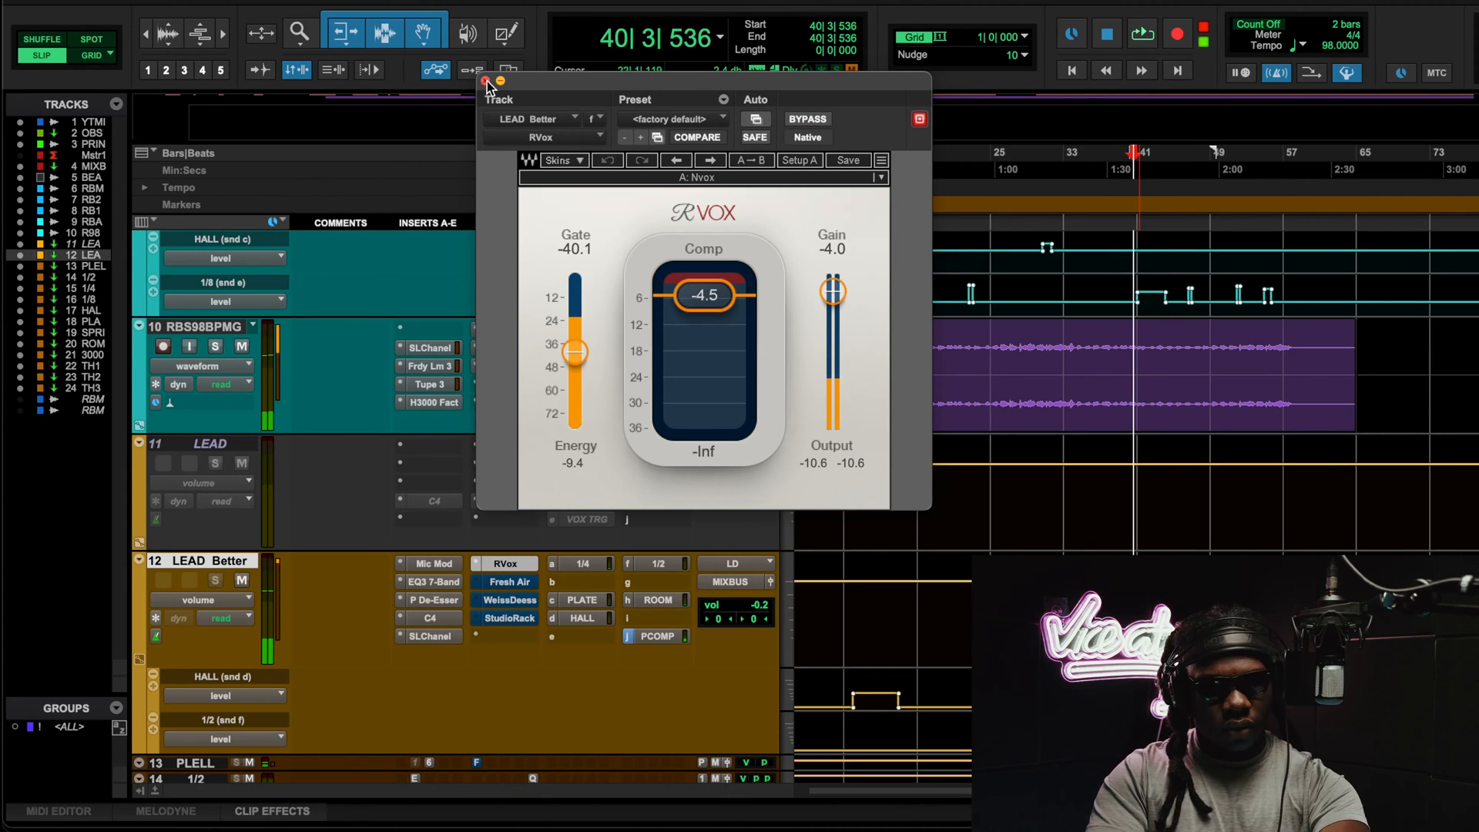
click(485, 81)
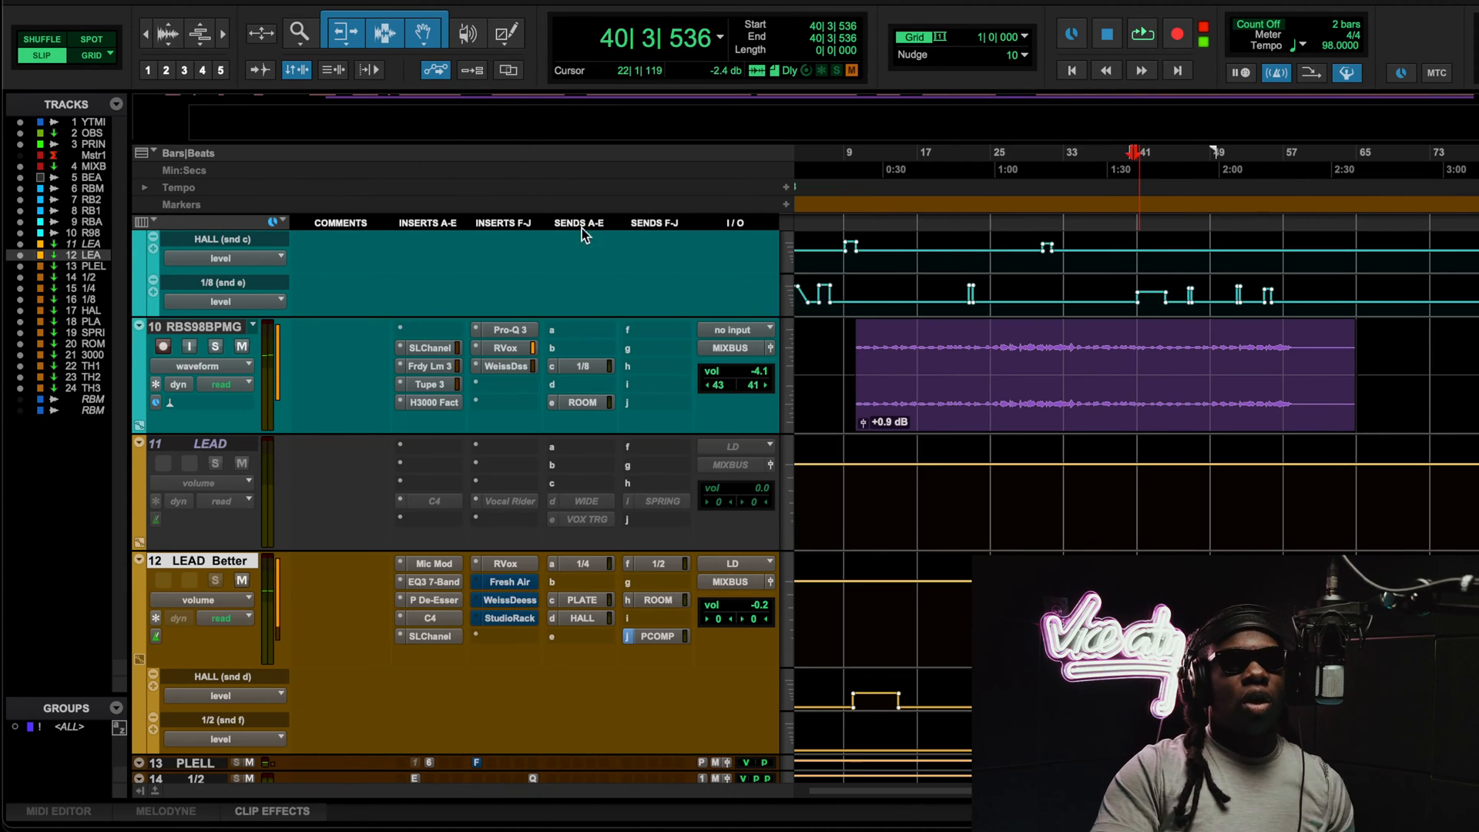
click(526, 583)
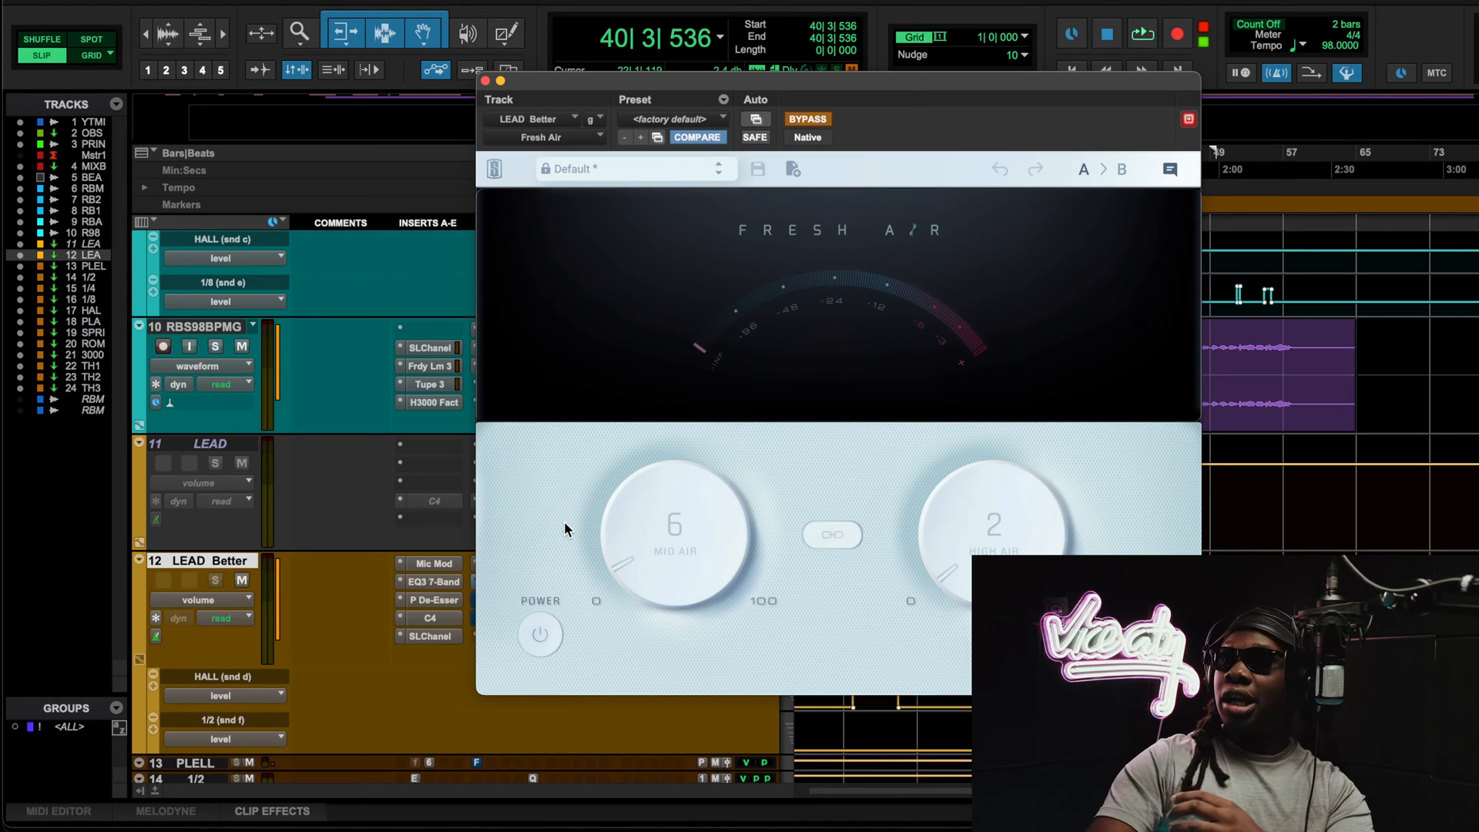
Step: Play the session from bar 40, compare the vocal with Fresh Air bypassed and active, leaving it active, and close the plug-in
drag(744, 86, 525, 68)
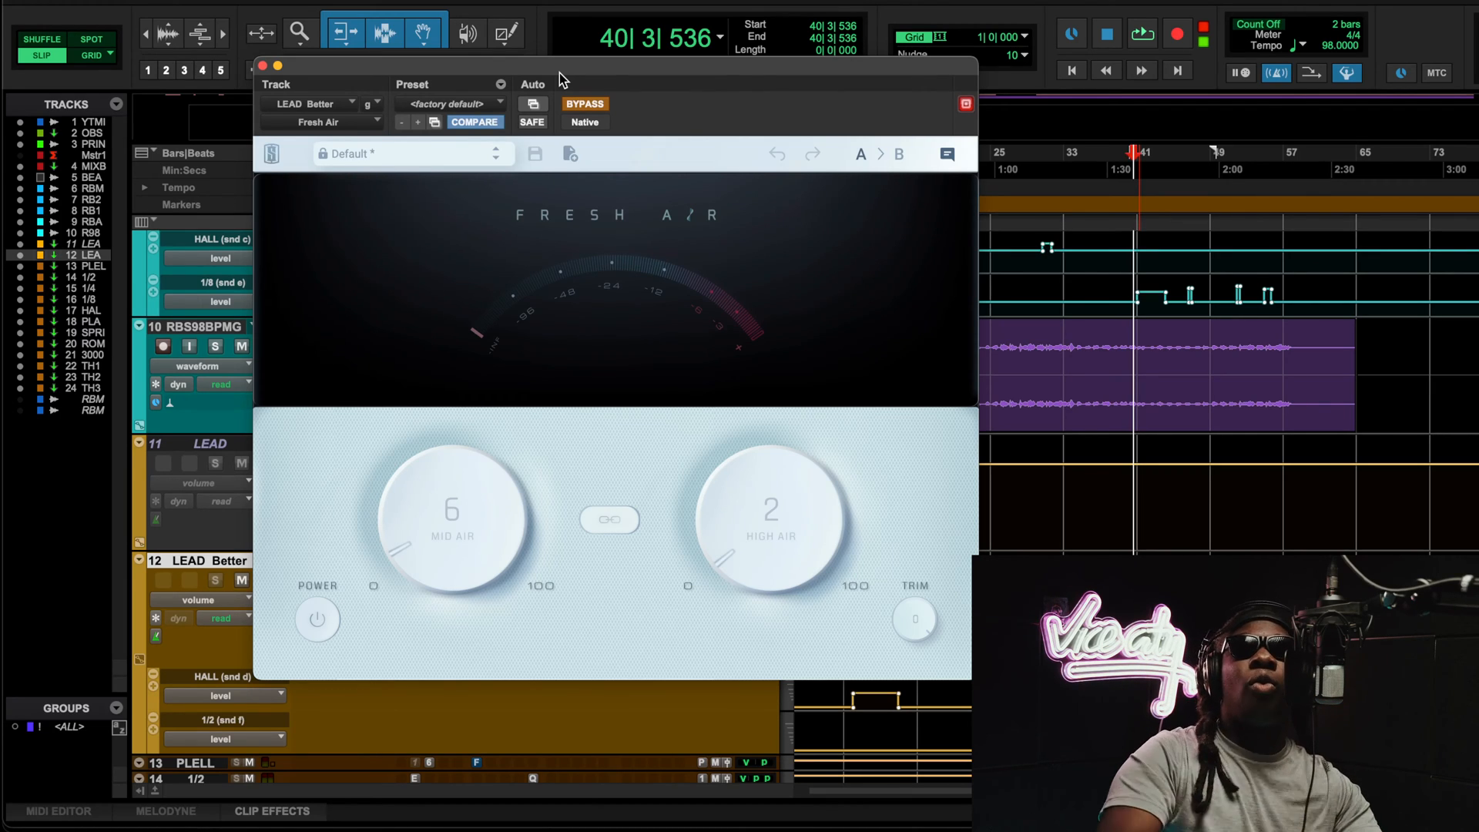
key(space)
click(584, 104)
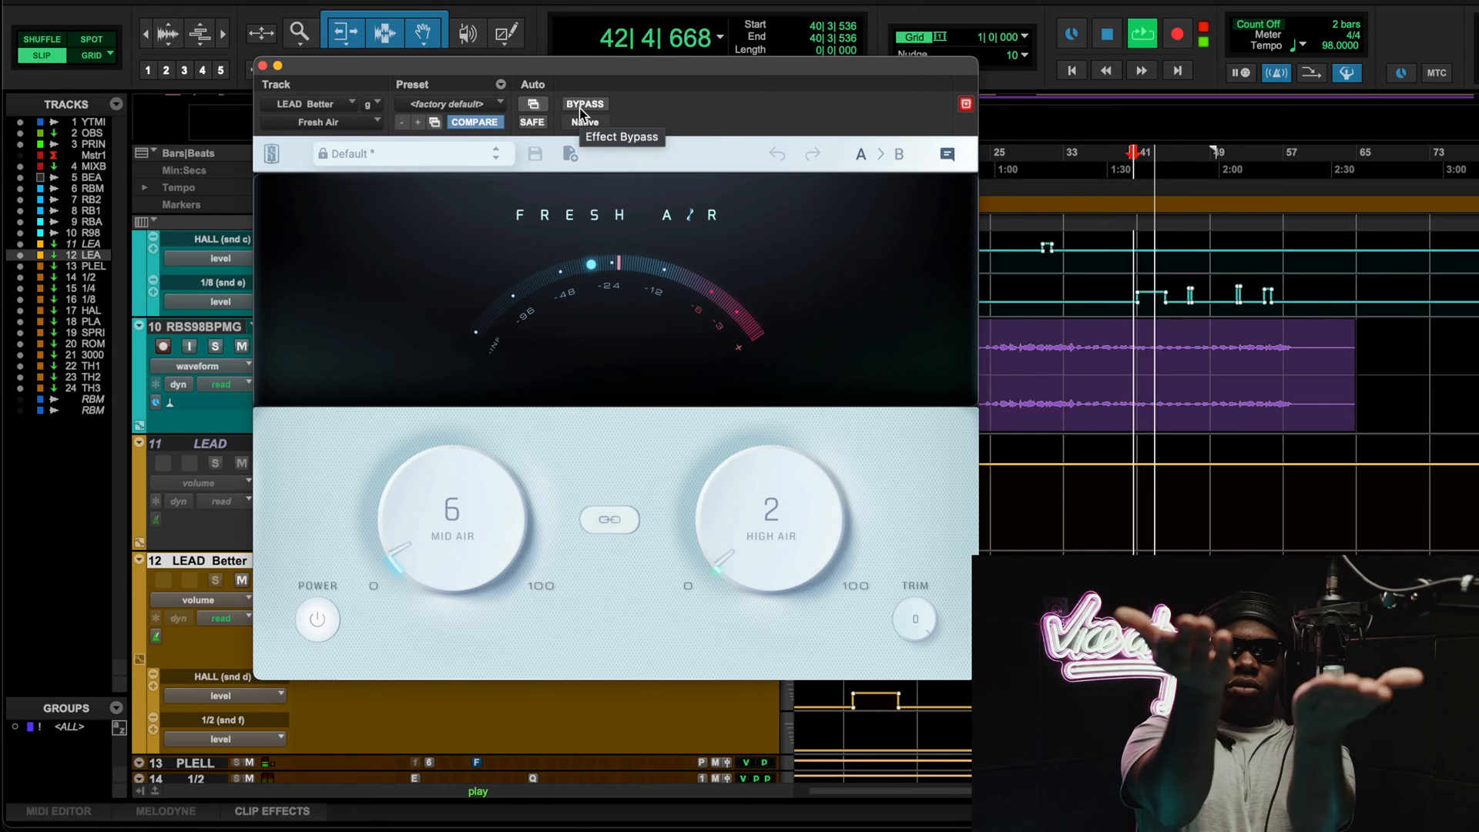
click(582, 103)
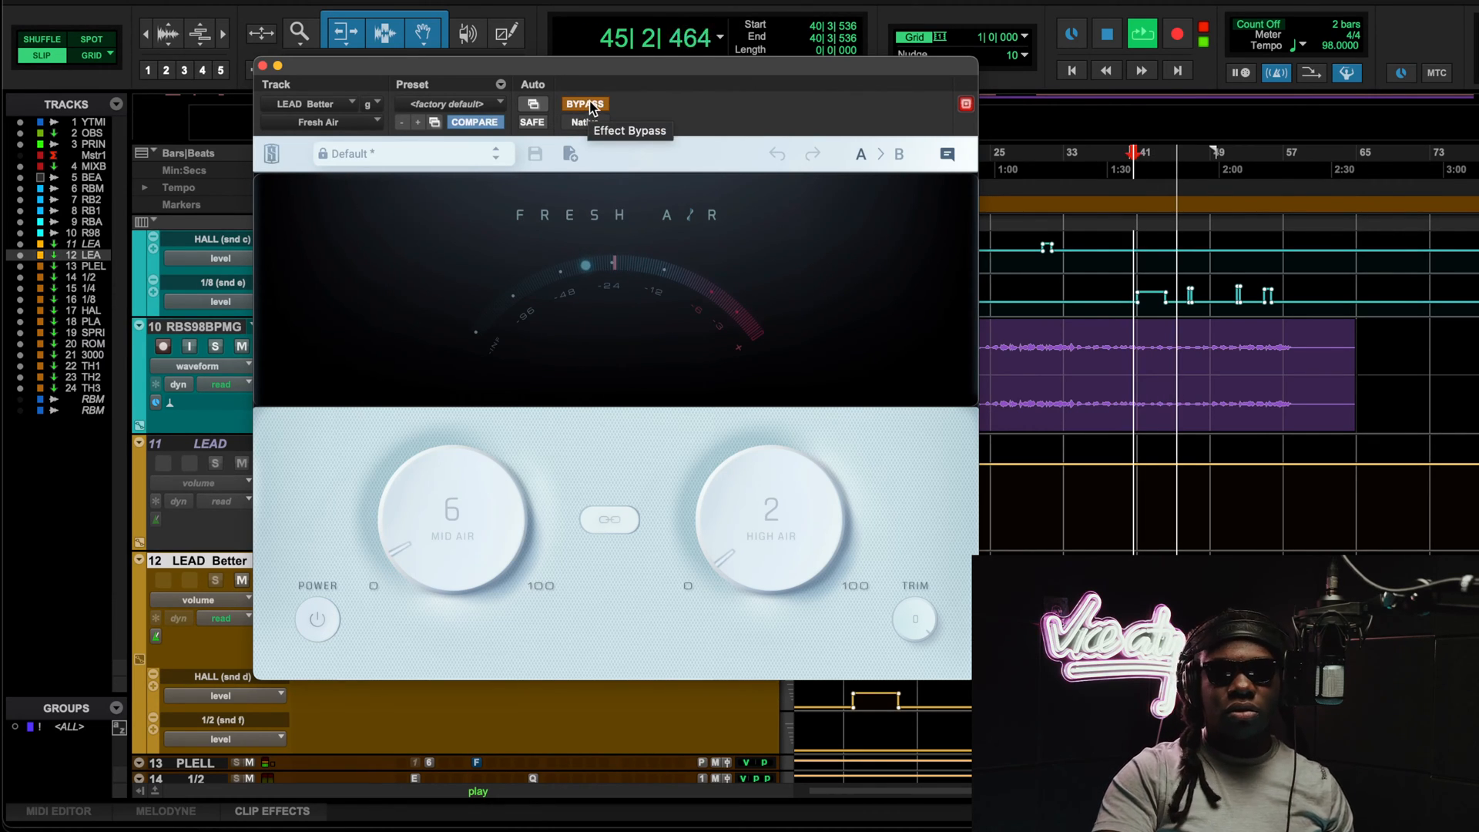
click(590, 110)
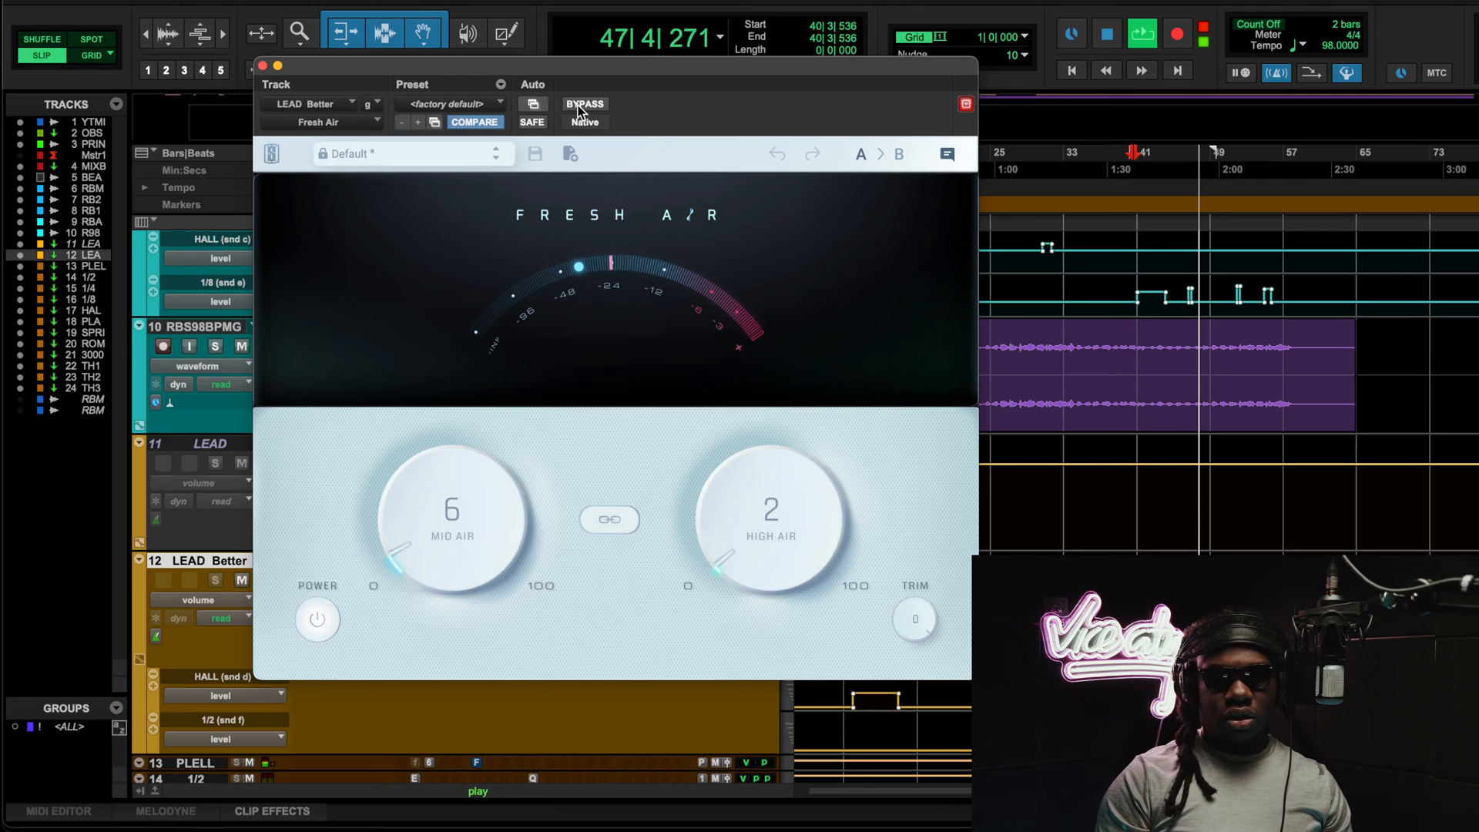
click(579, 107)
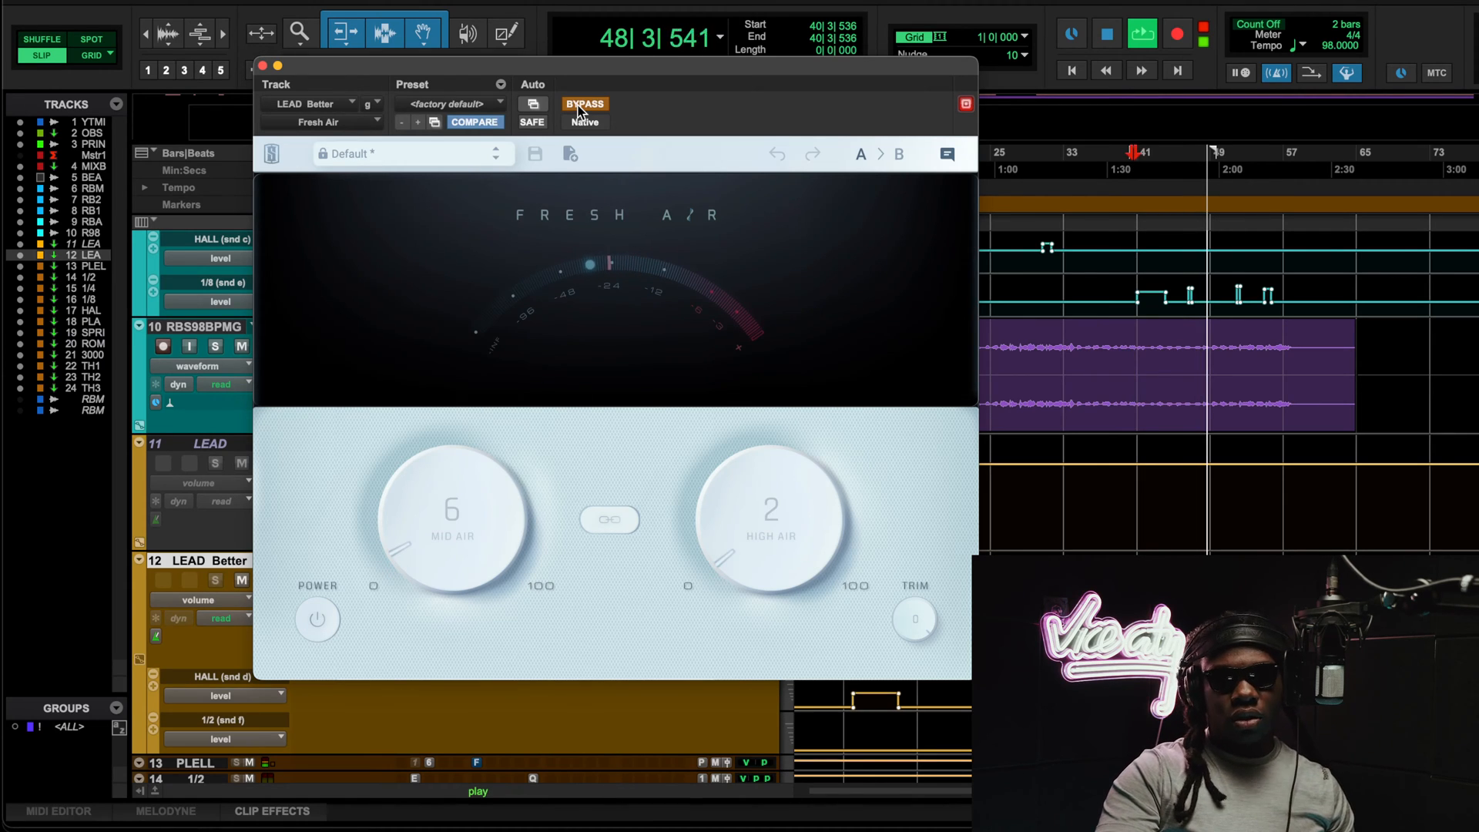
click(579, 106)
key(space)
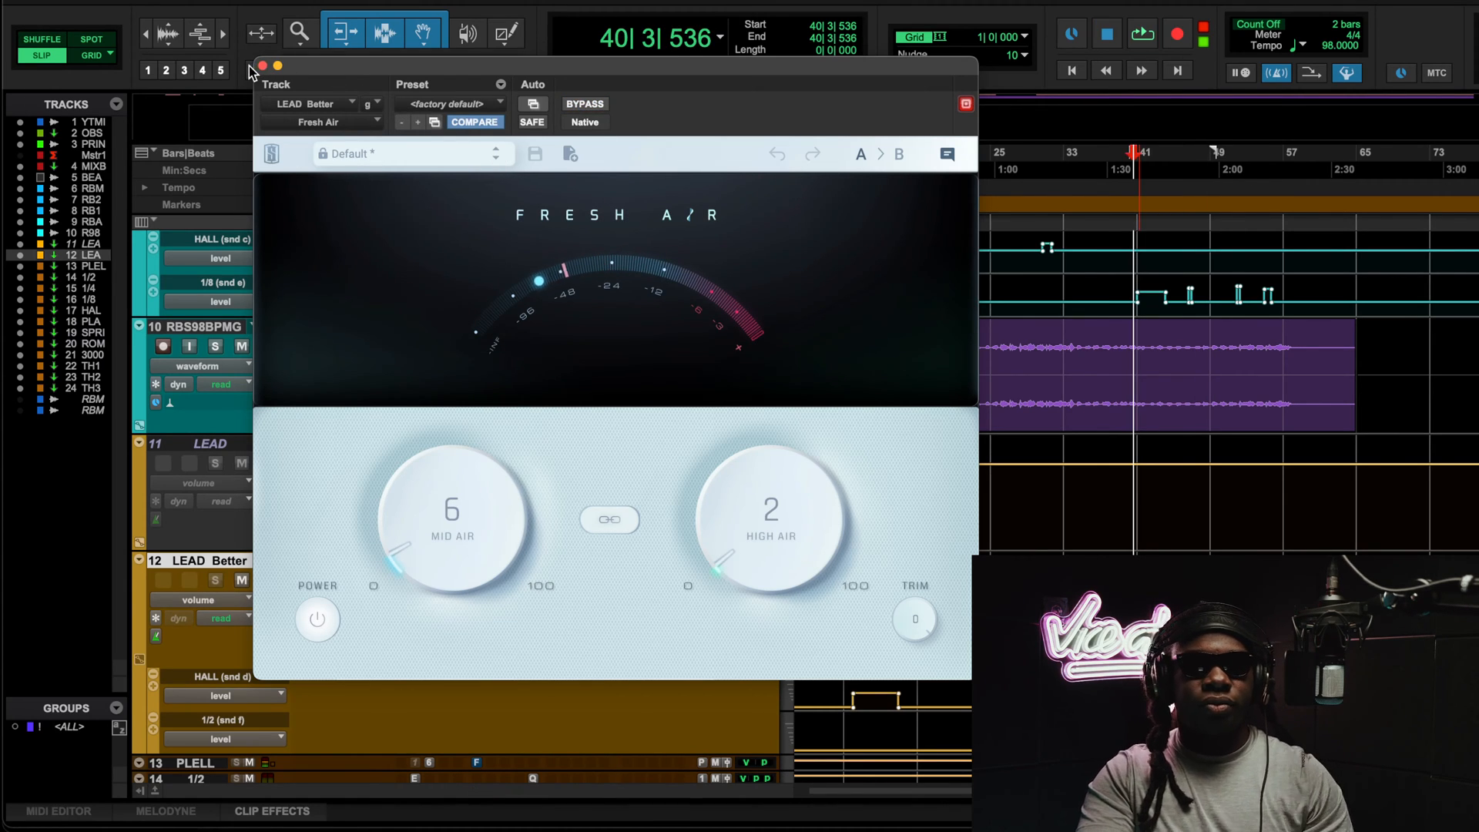
click(262, 65)
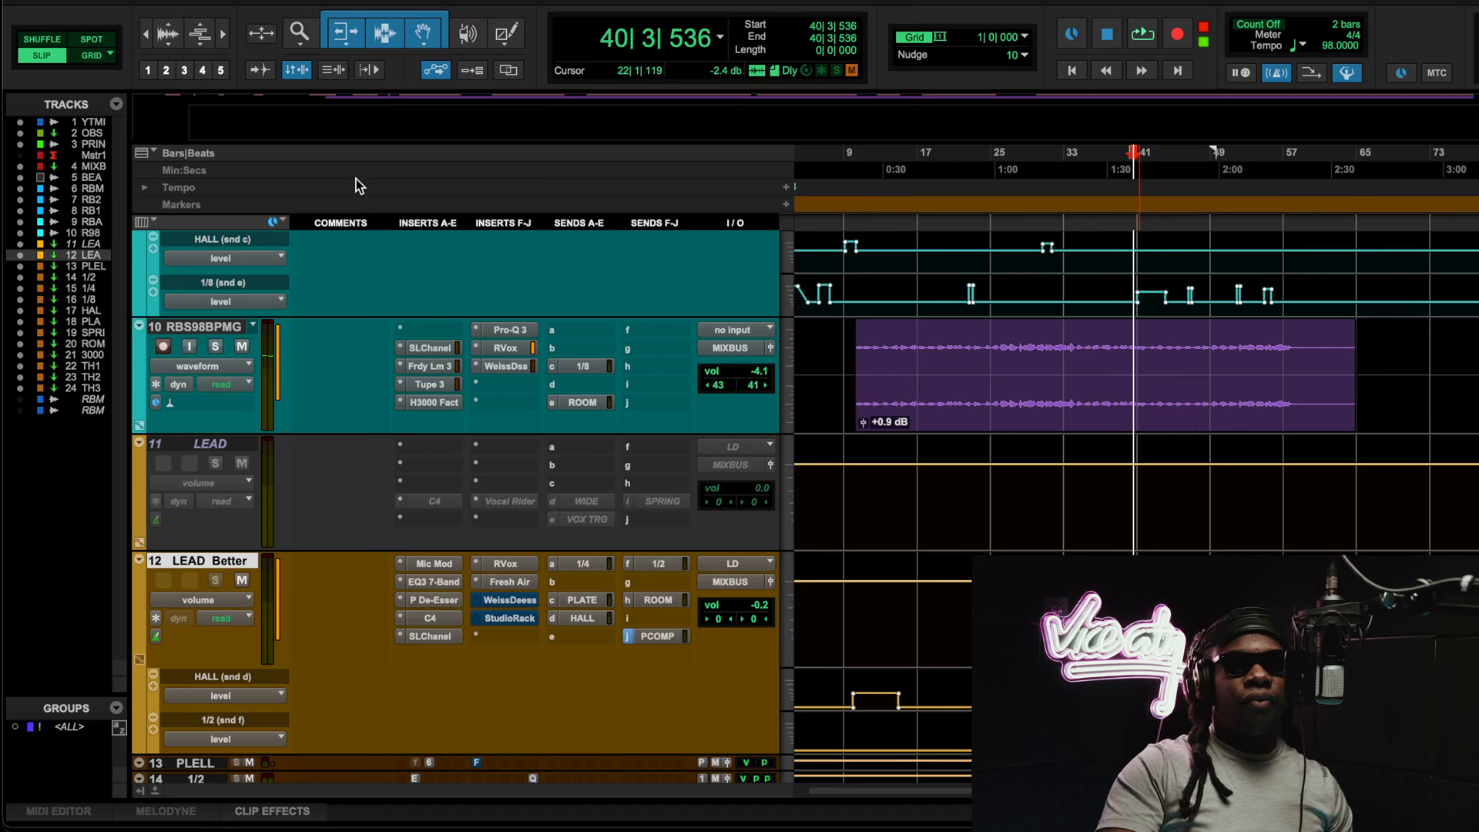
Step: Open the Weiss Deess insert on LEAD Better, review the Fresh Air settings again and close the plug-in window
click(524, 604)
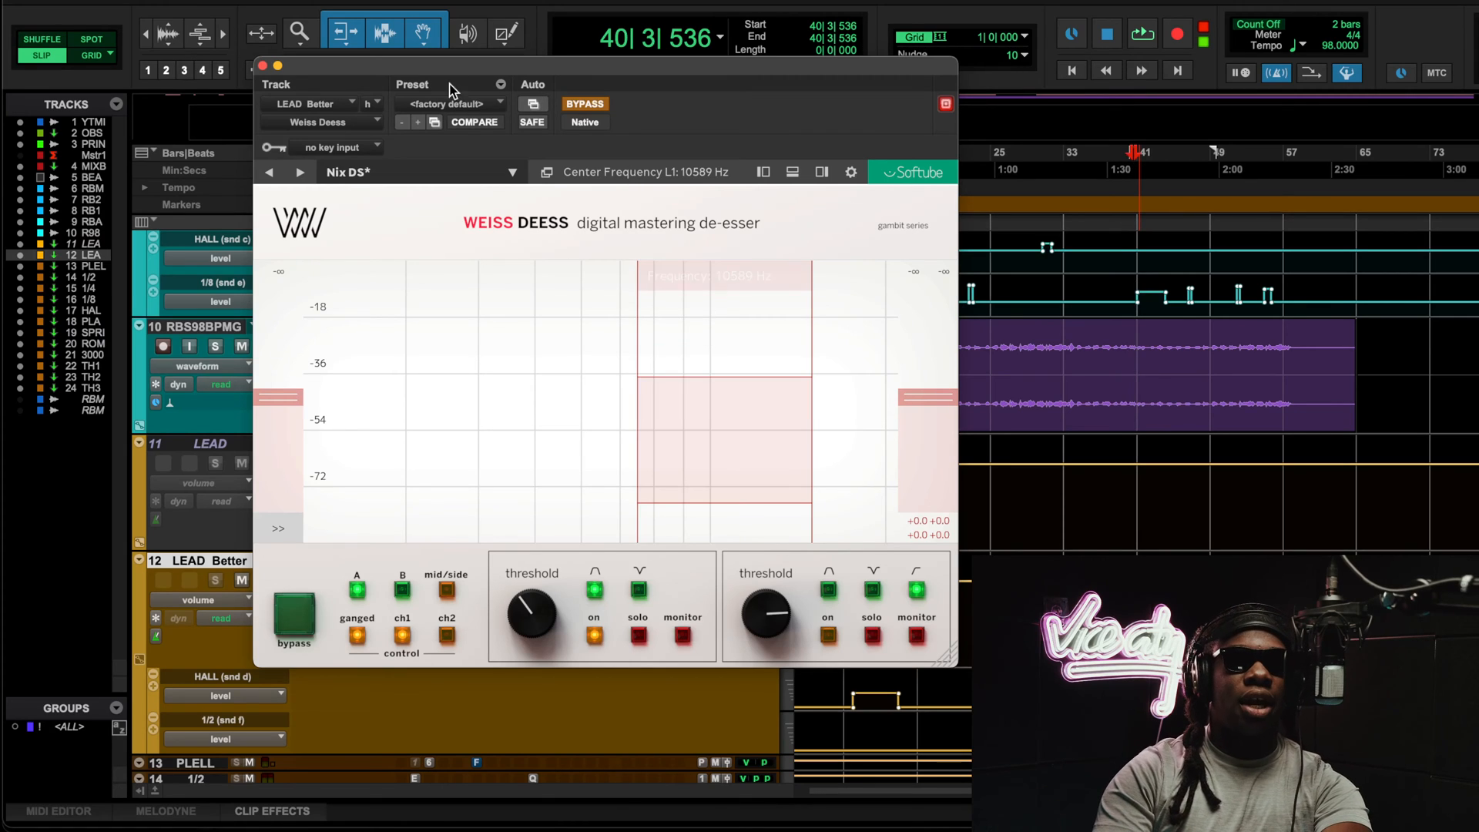
drag(484, 63, 892, 104)
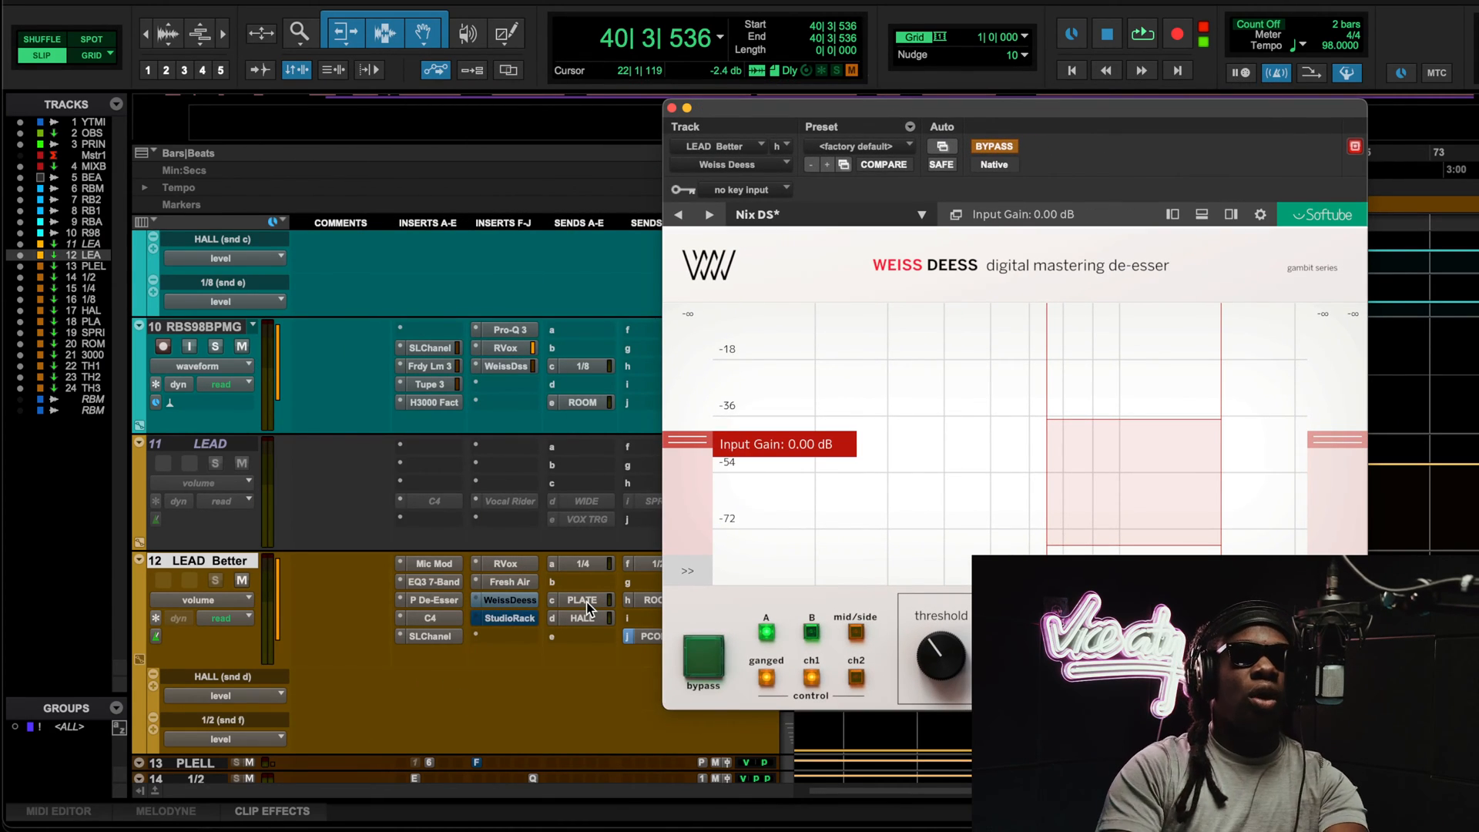
click(509, 584)
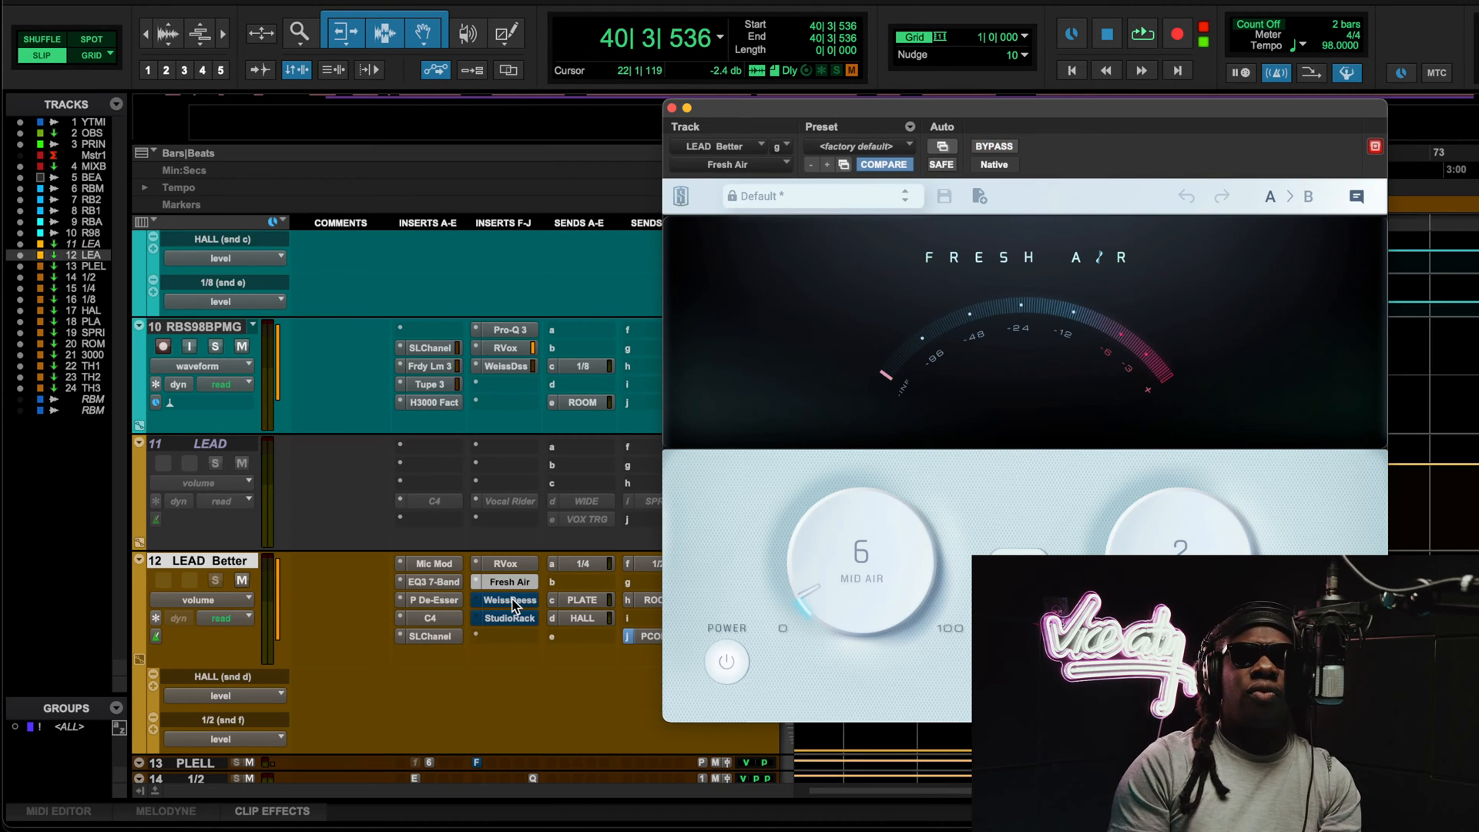
drag(723, 108, 365, 57)
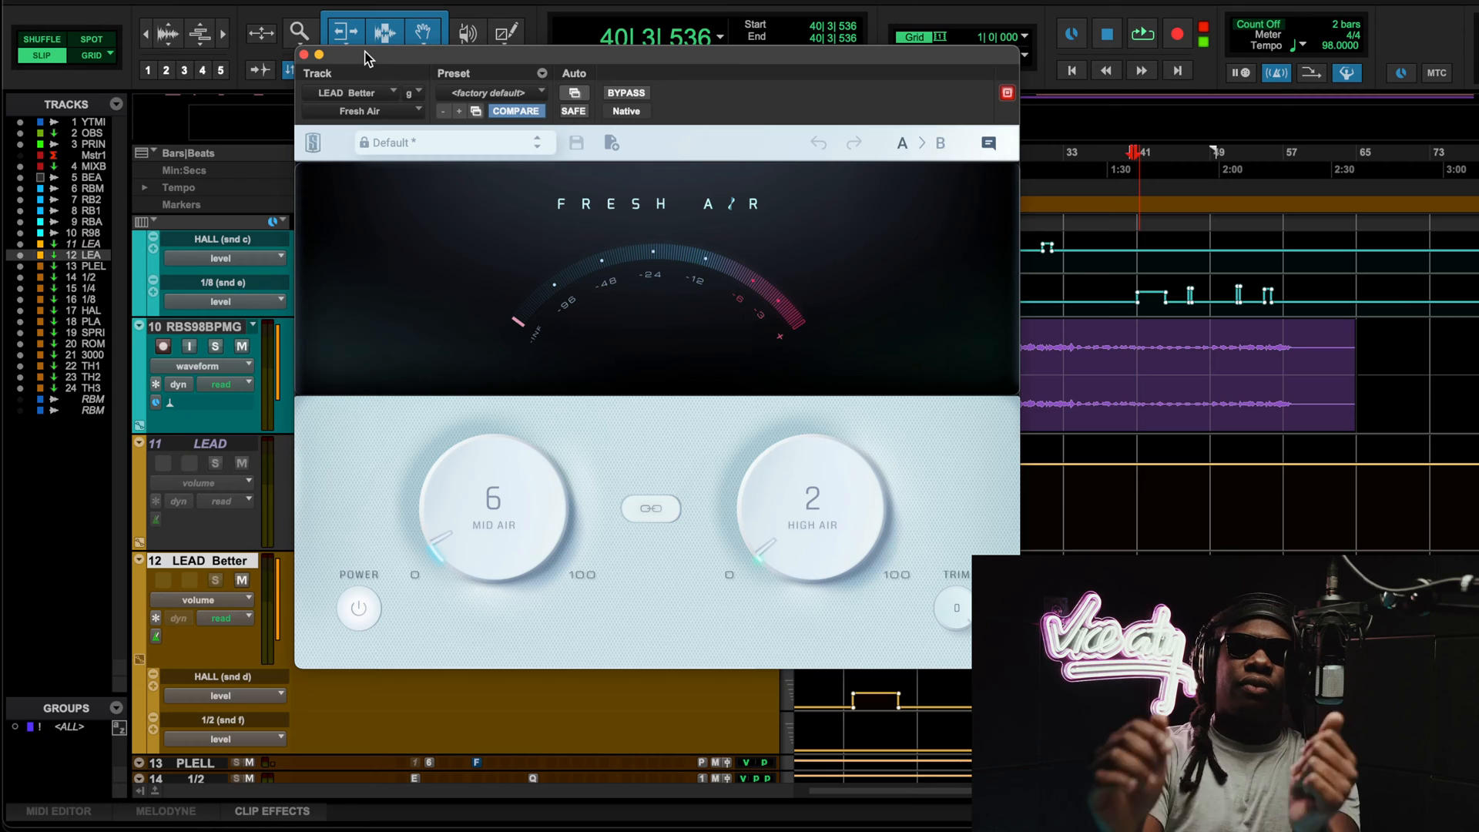
click(304, 55)
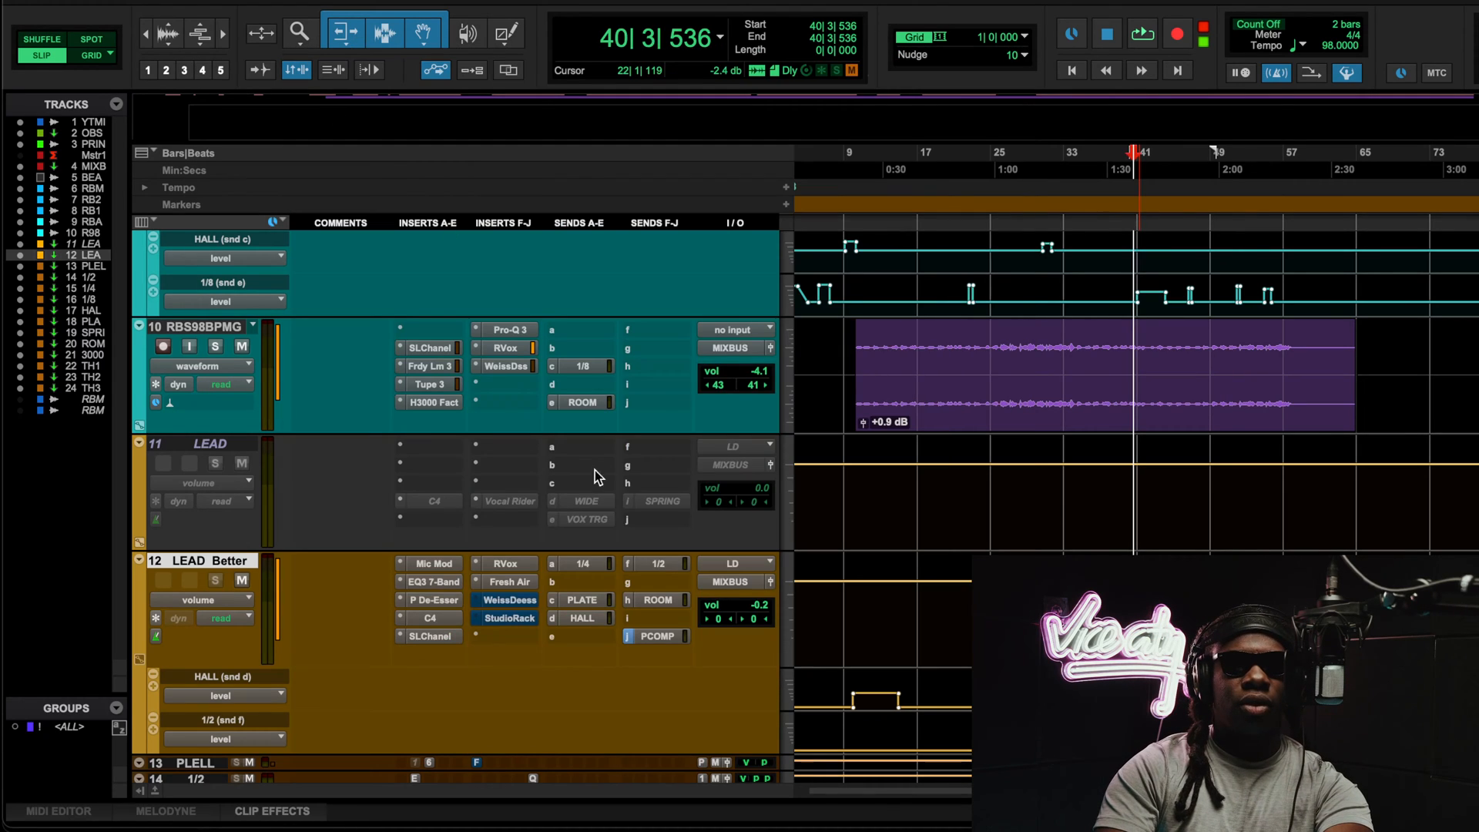
Step: Reopen Weiss Deess on LEAD Better, turn its bypass off, and audition it during playback before closing it
click(537, 597)
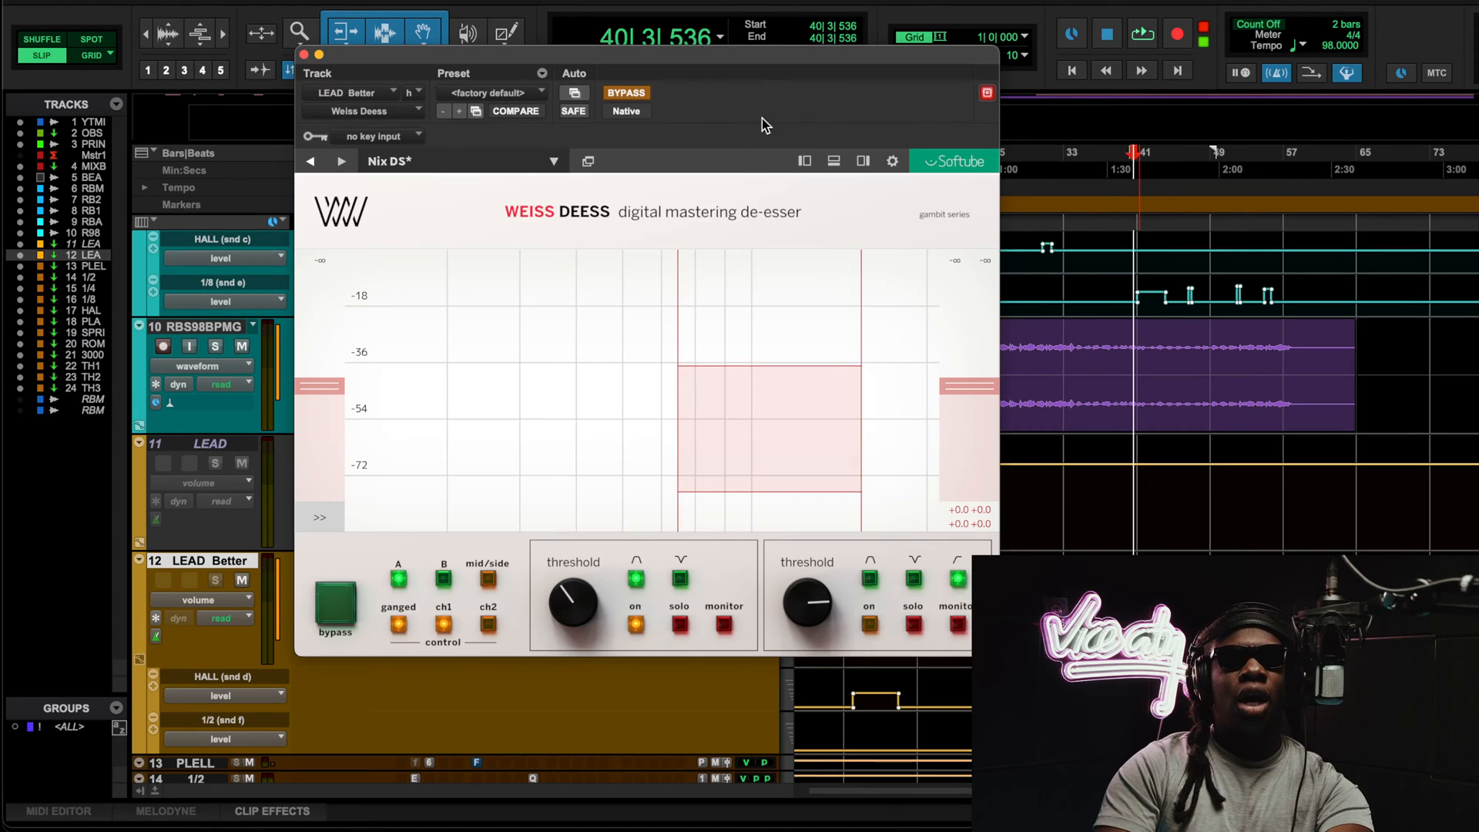
click(626, 93)
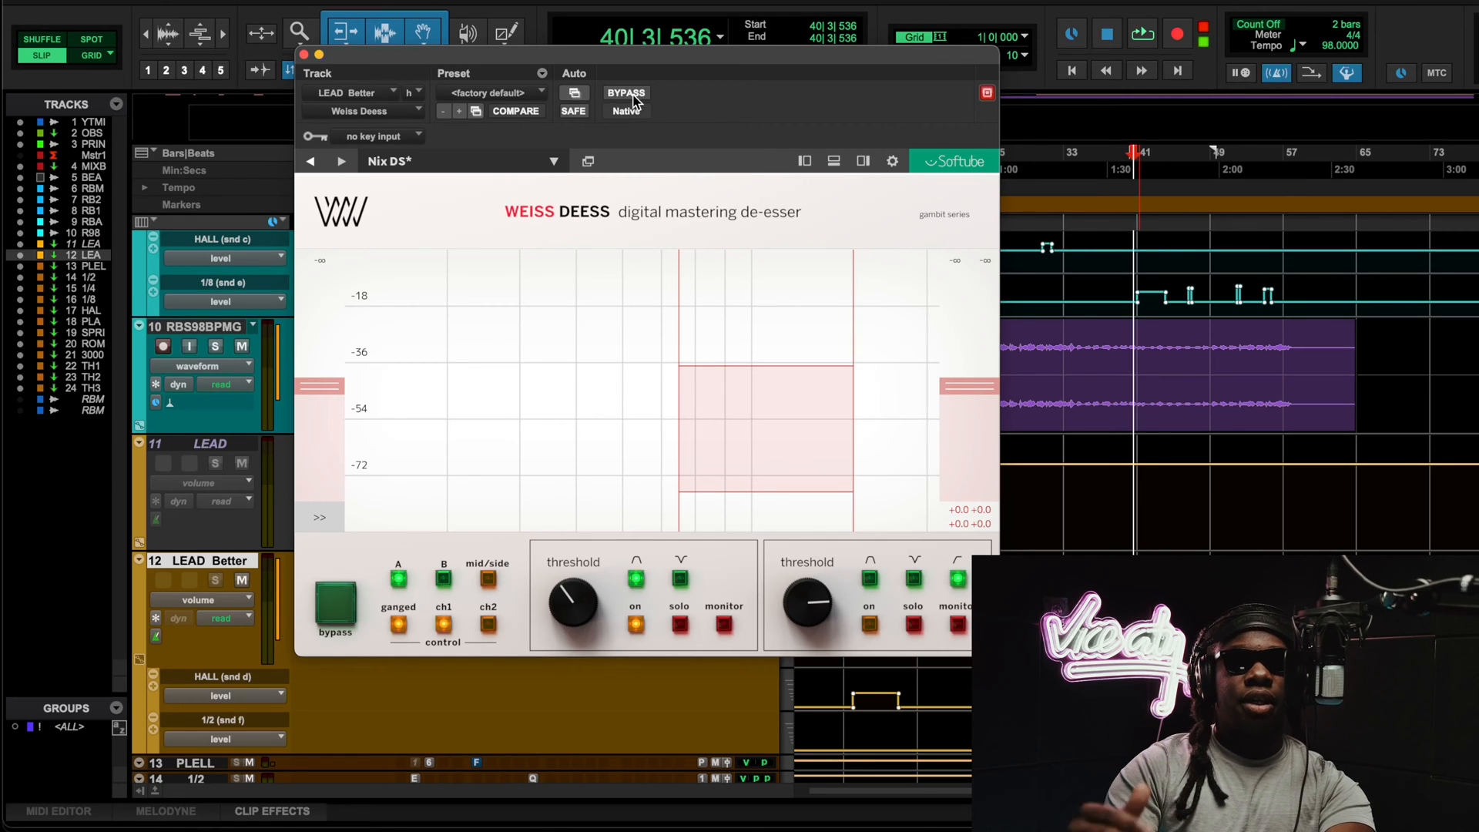
key(space)
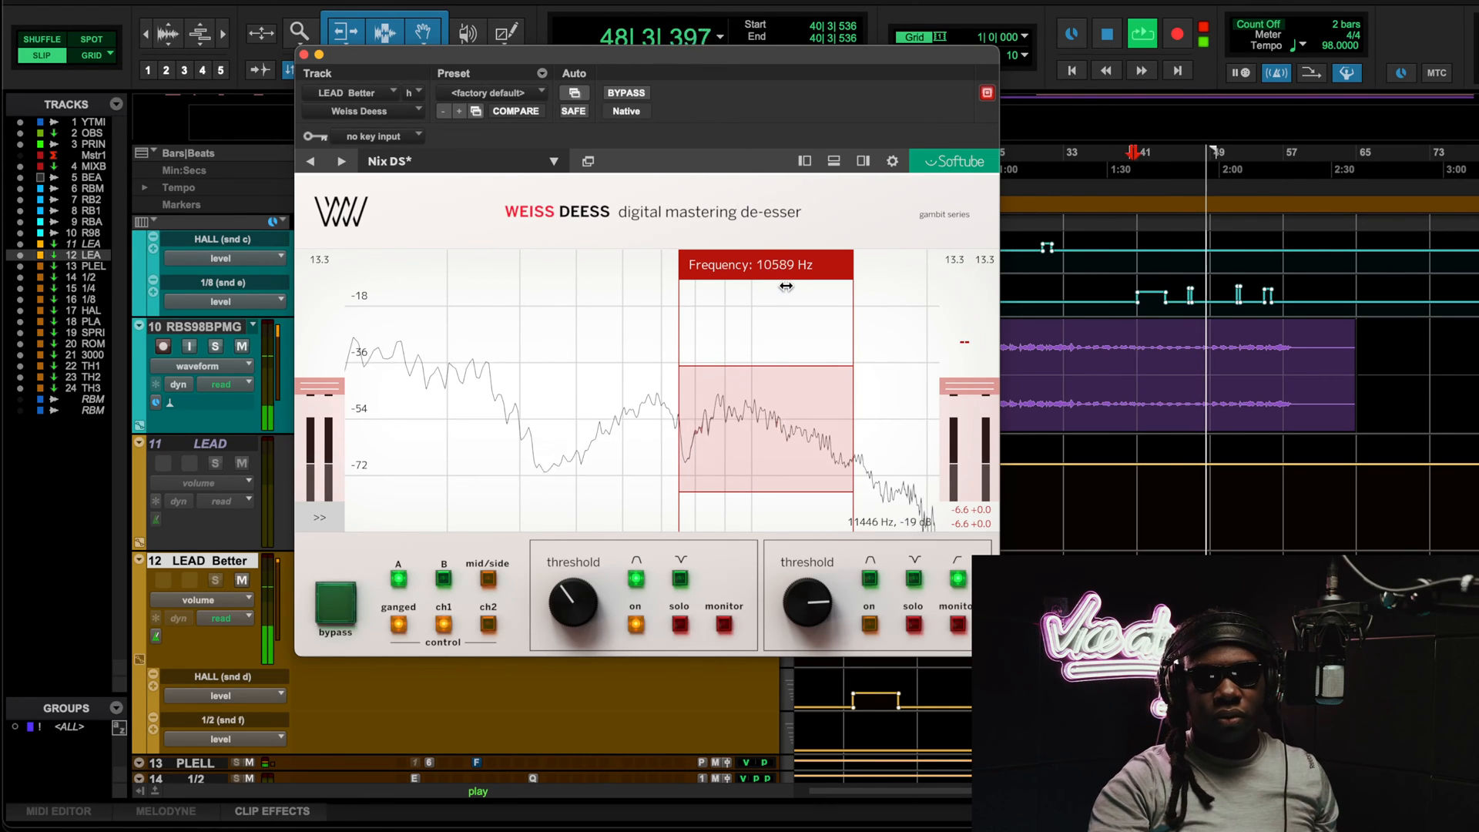
click(304, 54)
key(space)
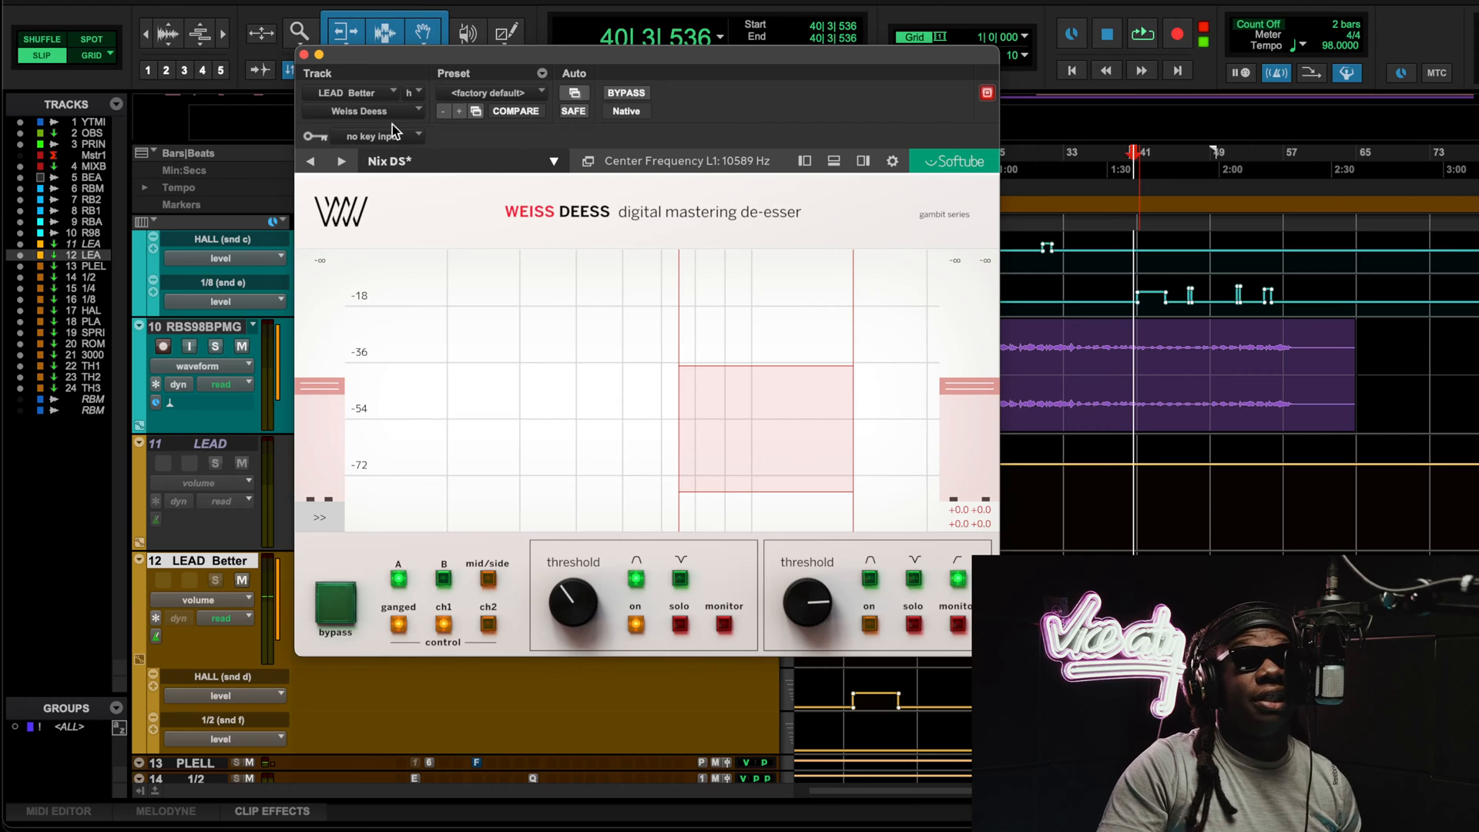
click(304, 55)
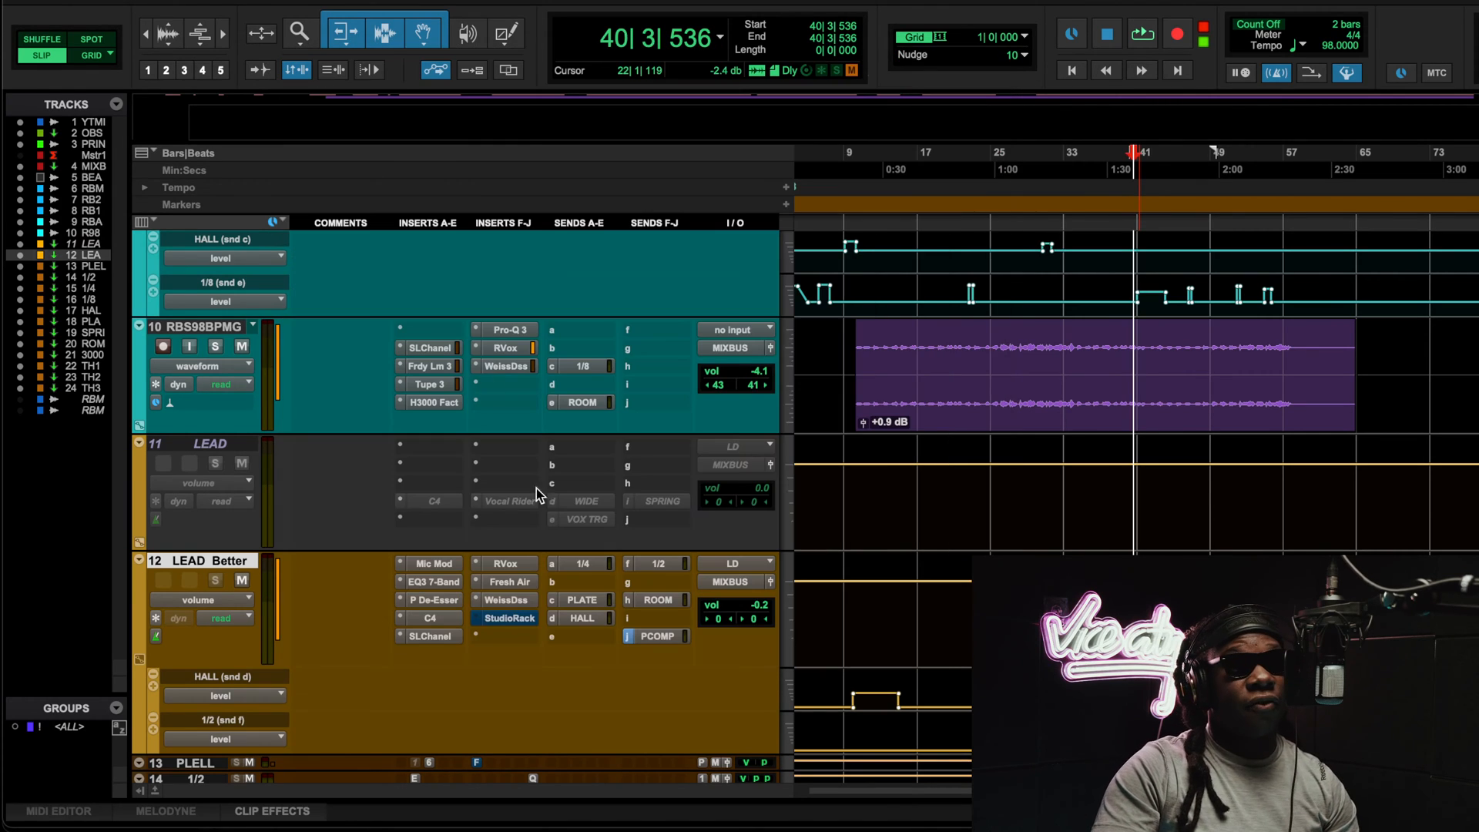
Step: Open StudioRack on LEAD Better with bypass off and view the 10.91 kHz band's saturation modes in its Spectre slot
click(512, 617)
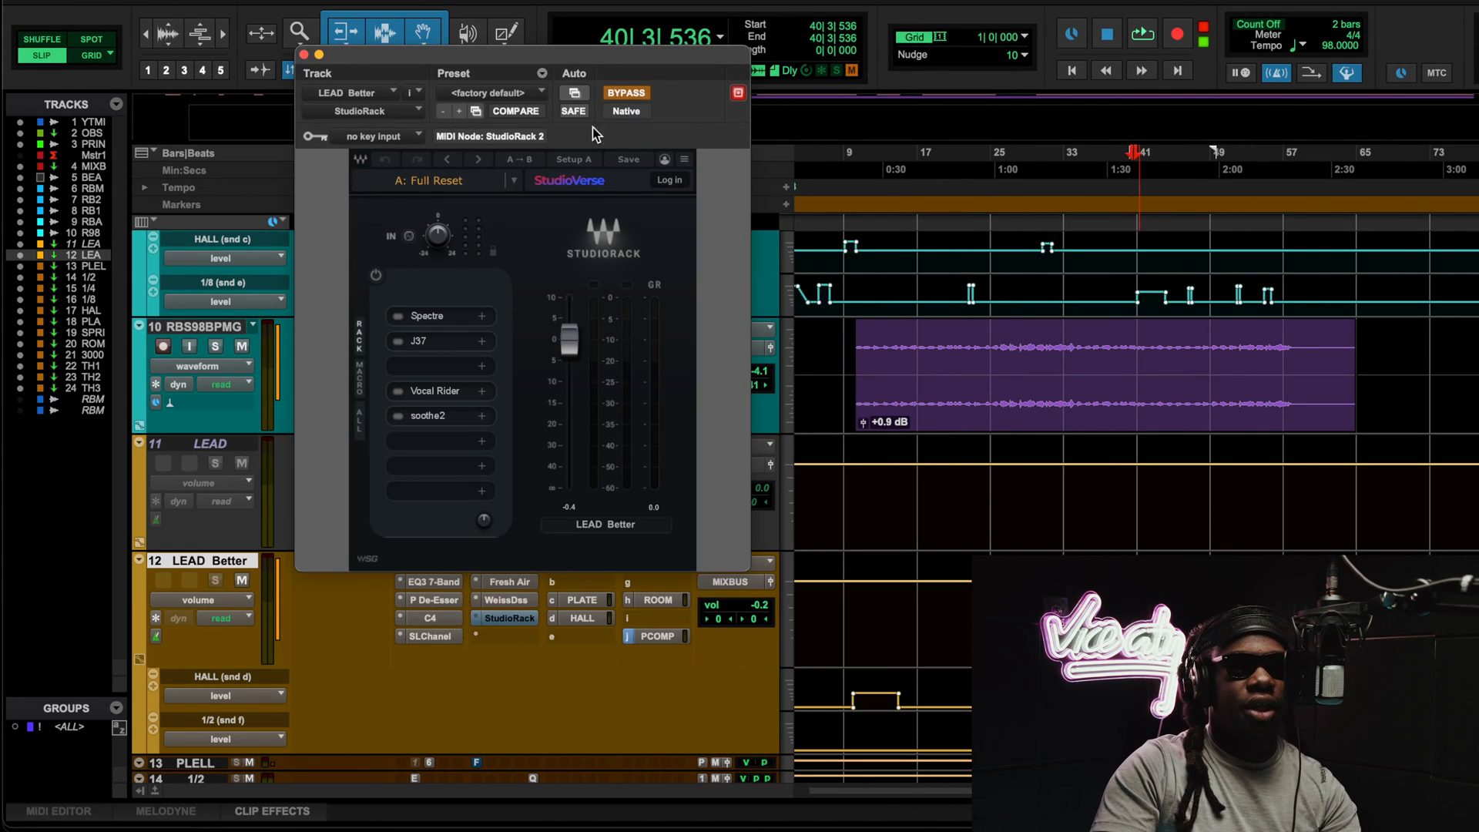
click(622, 93)
click(431, 316)
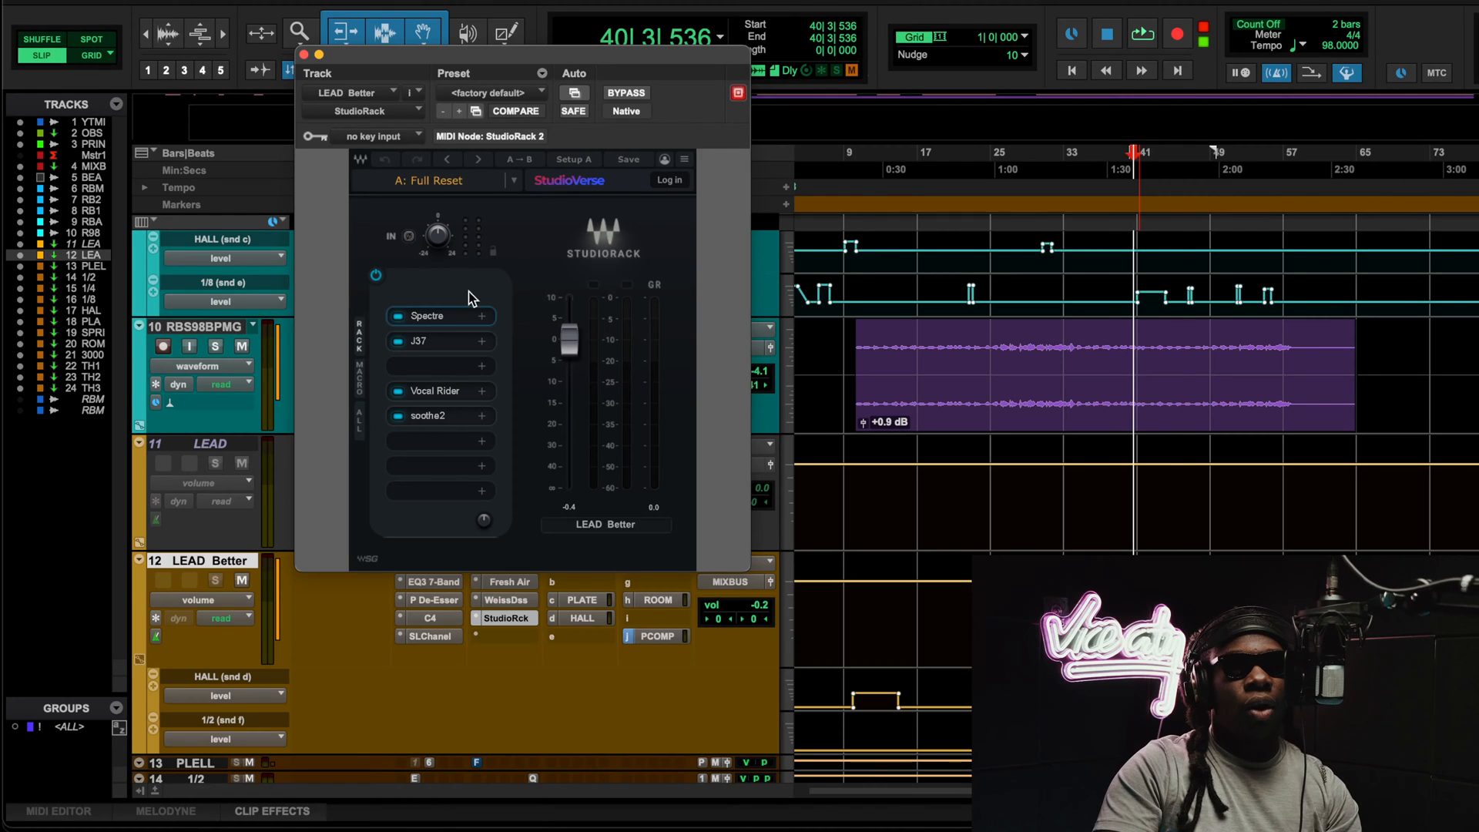
drag(733, 115, 489, 86)
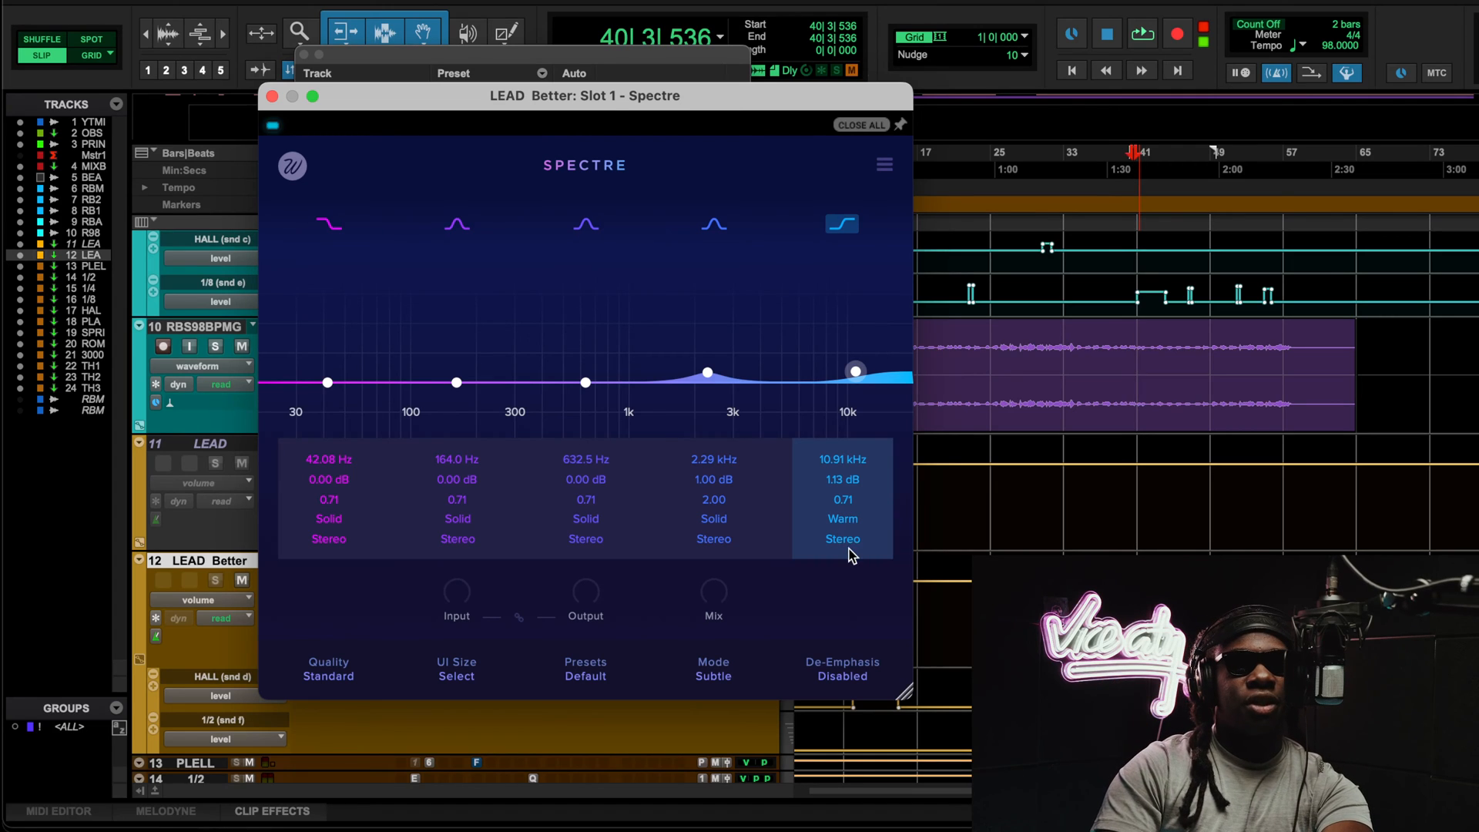
click(840, 522)
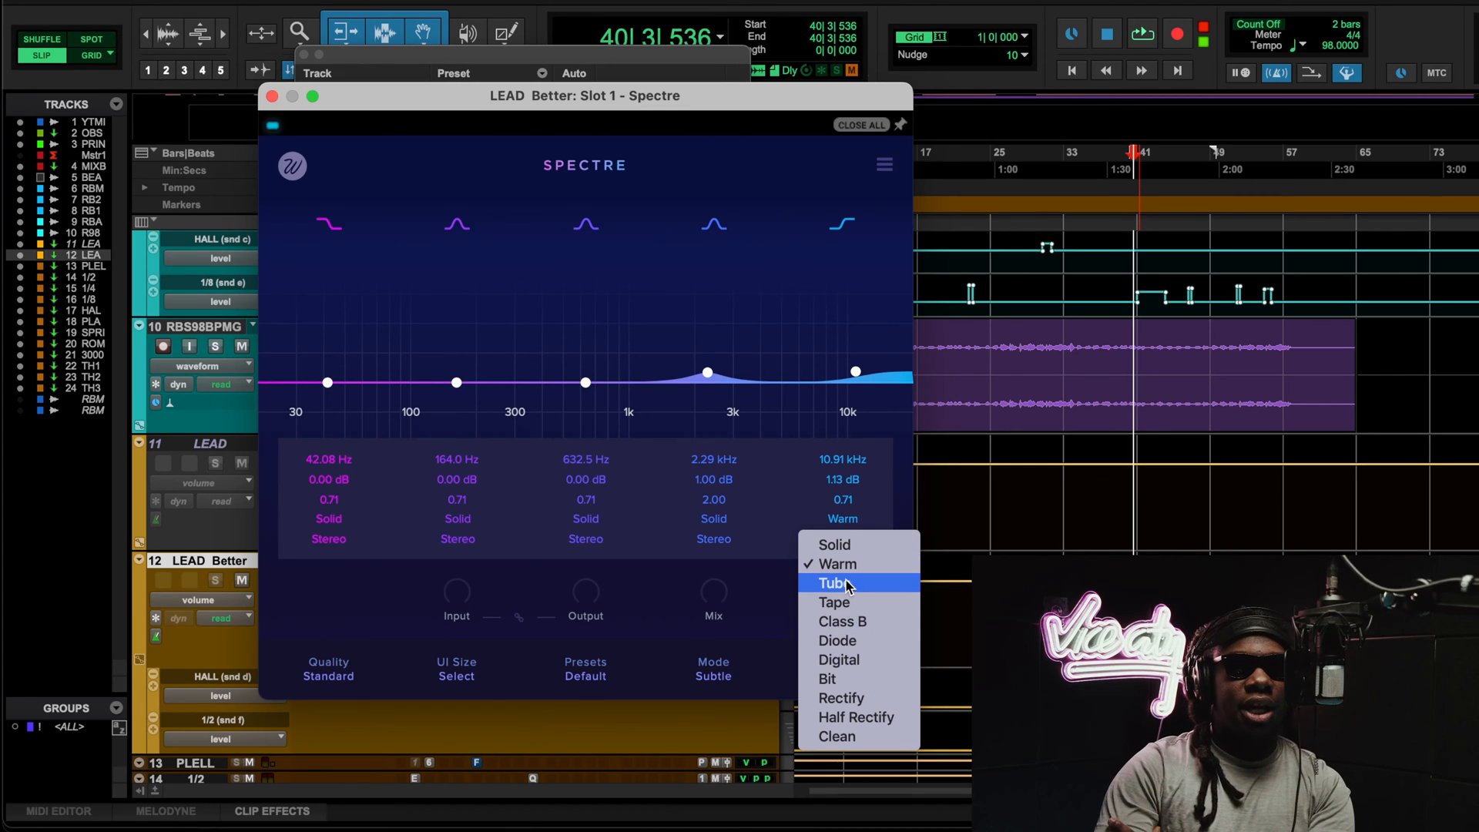
click(816, 99)
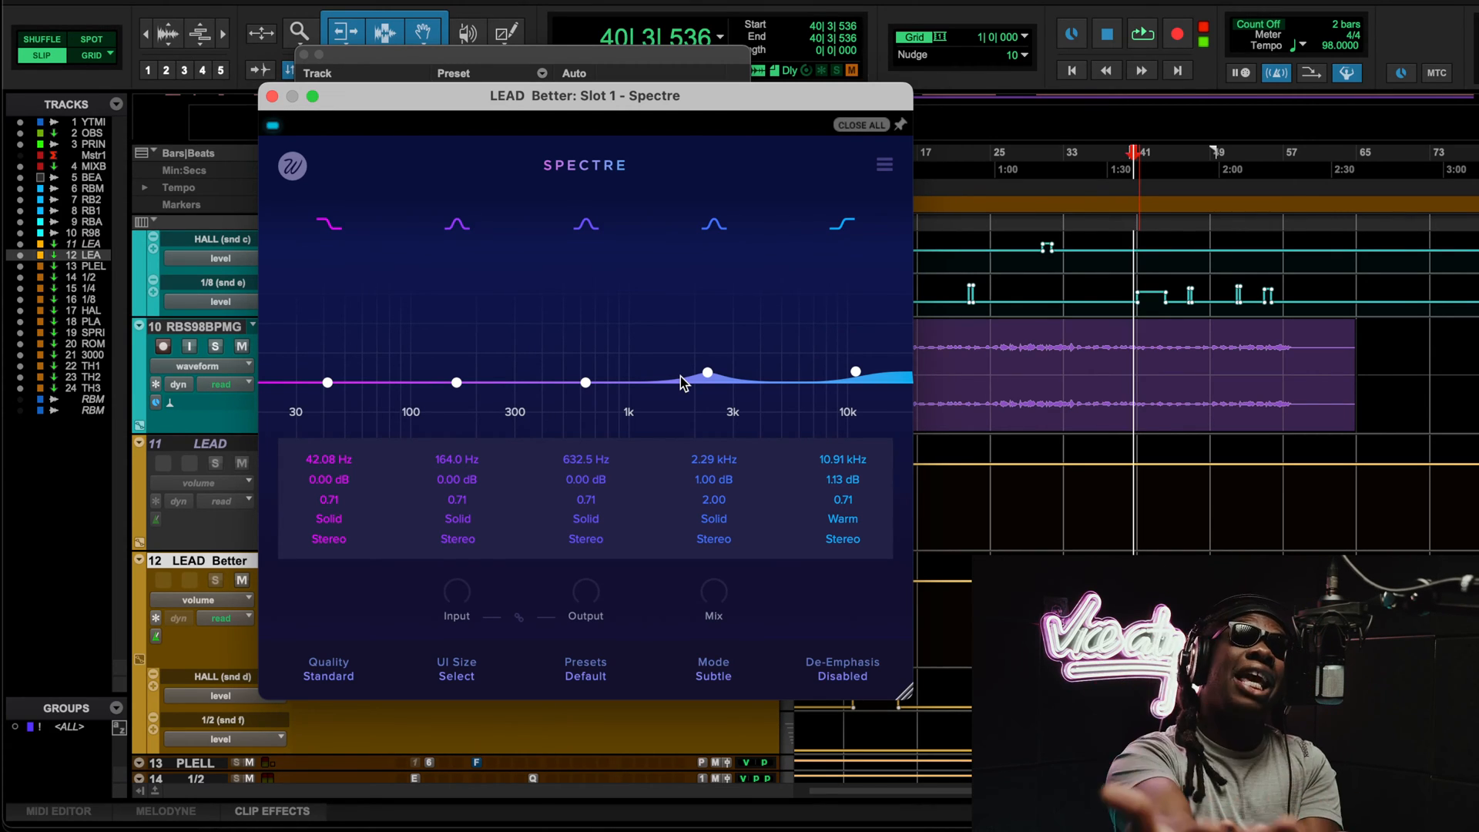
Step: Play the session from bar 23 to compare Spectre bypassed and active, closing Spectre and stopping playback
key(space)
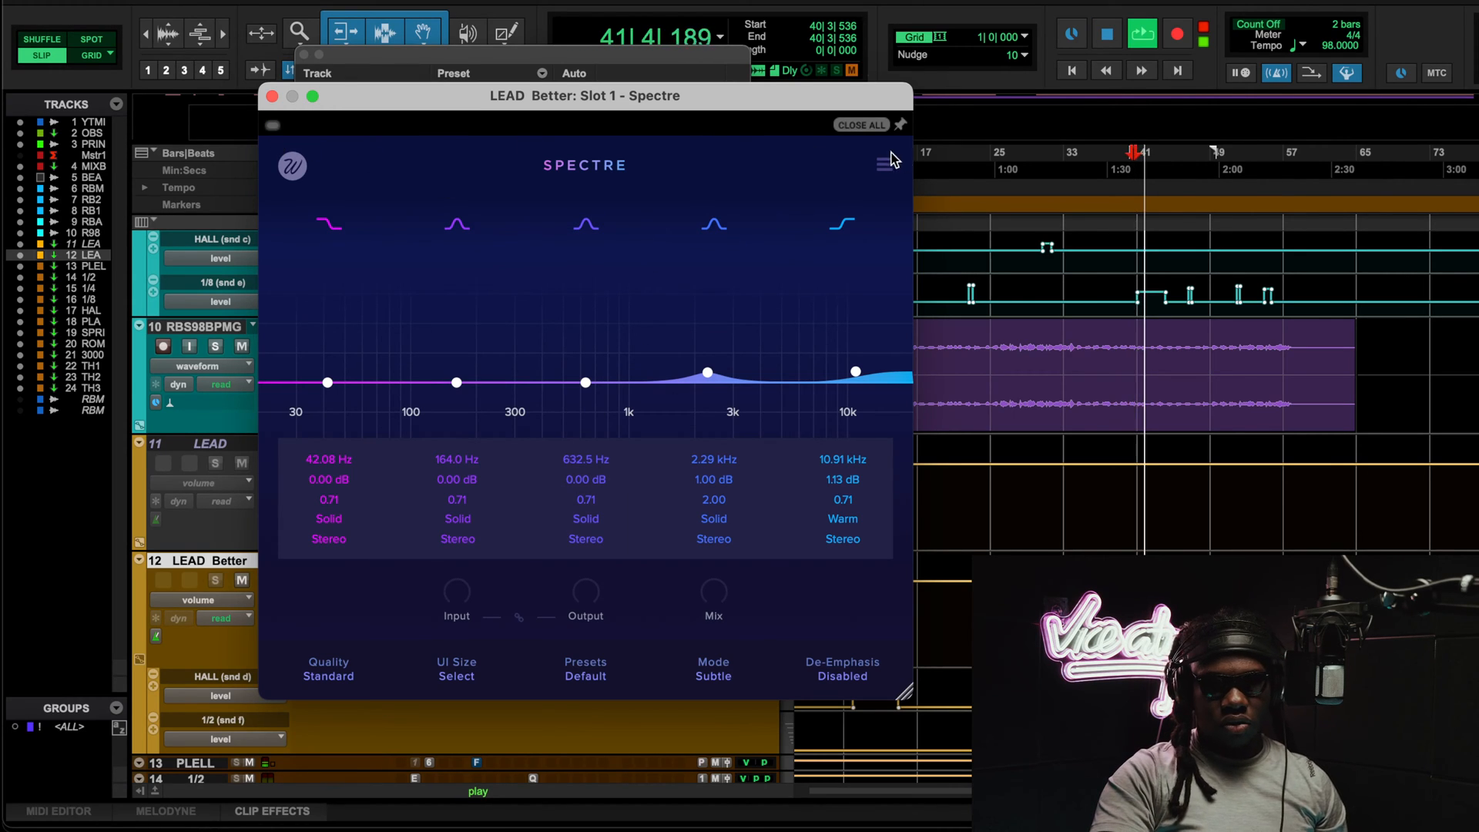
click(976, 152)
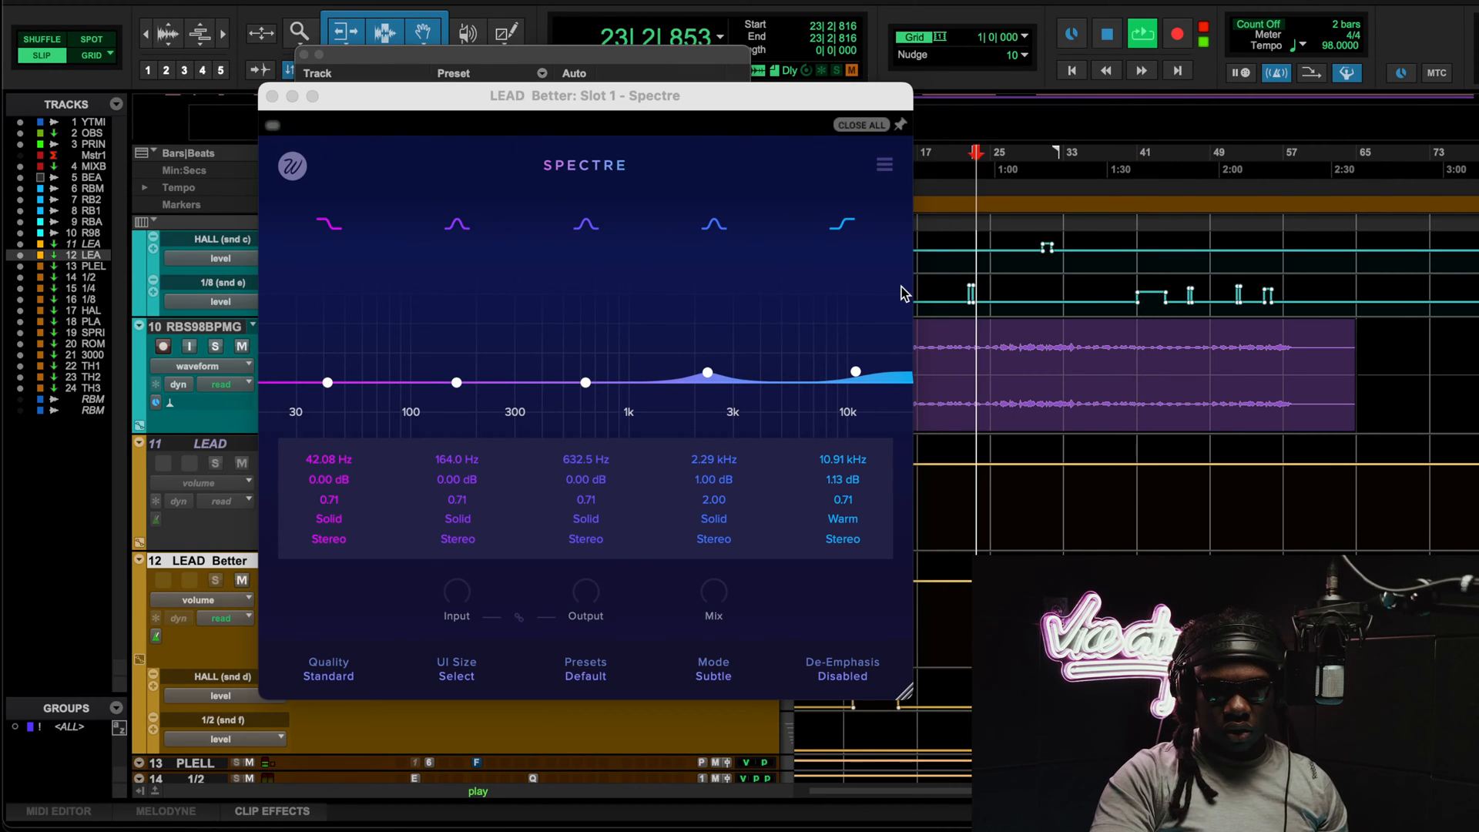
click(272, 126)
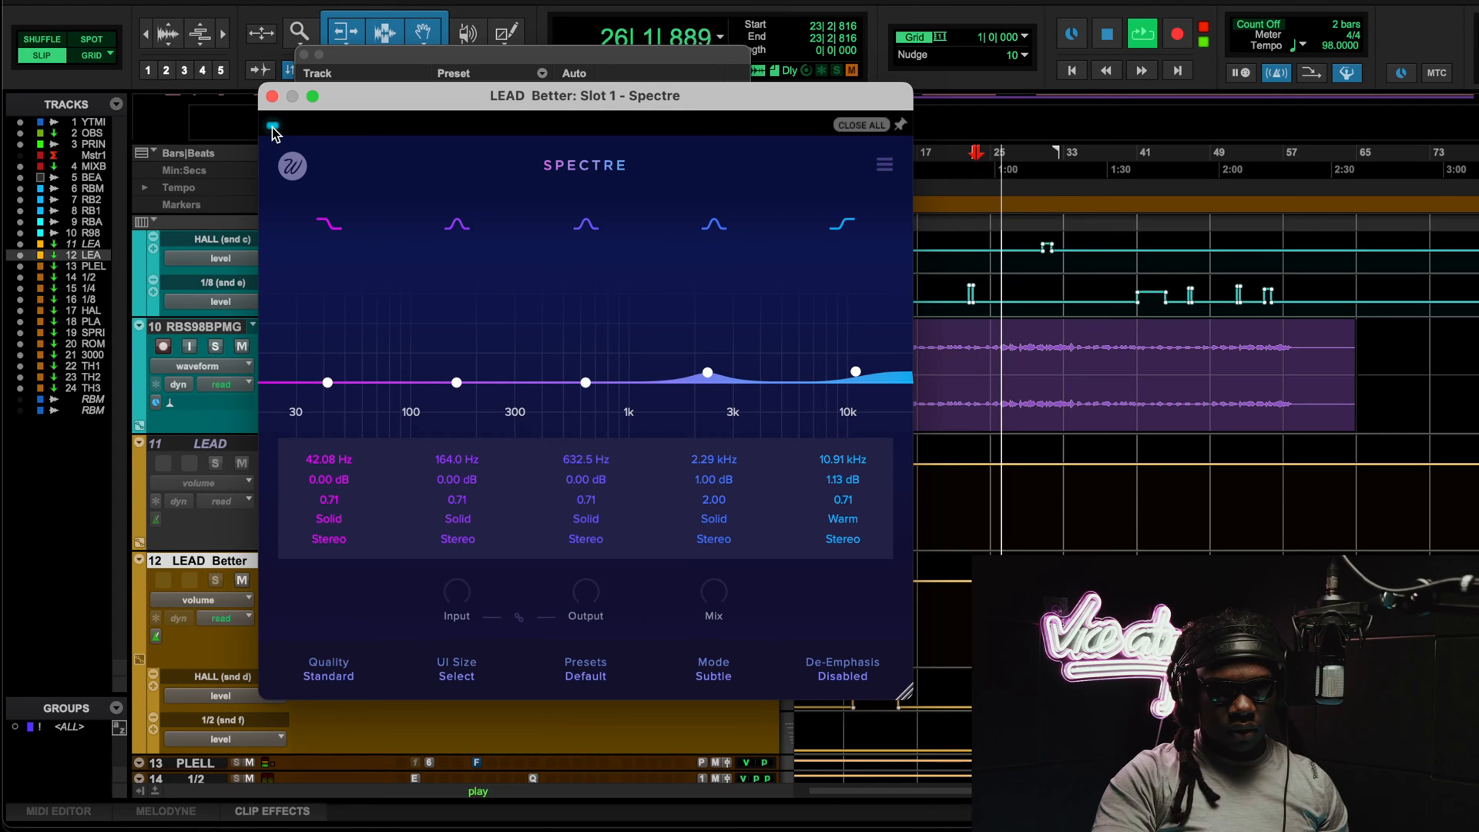
click(272, 95)
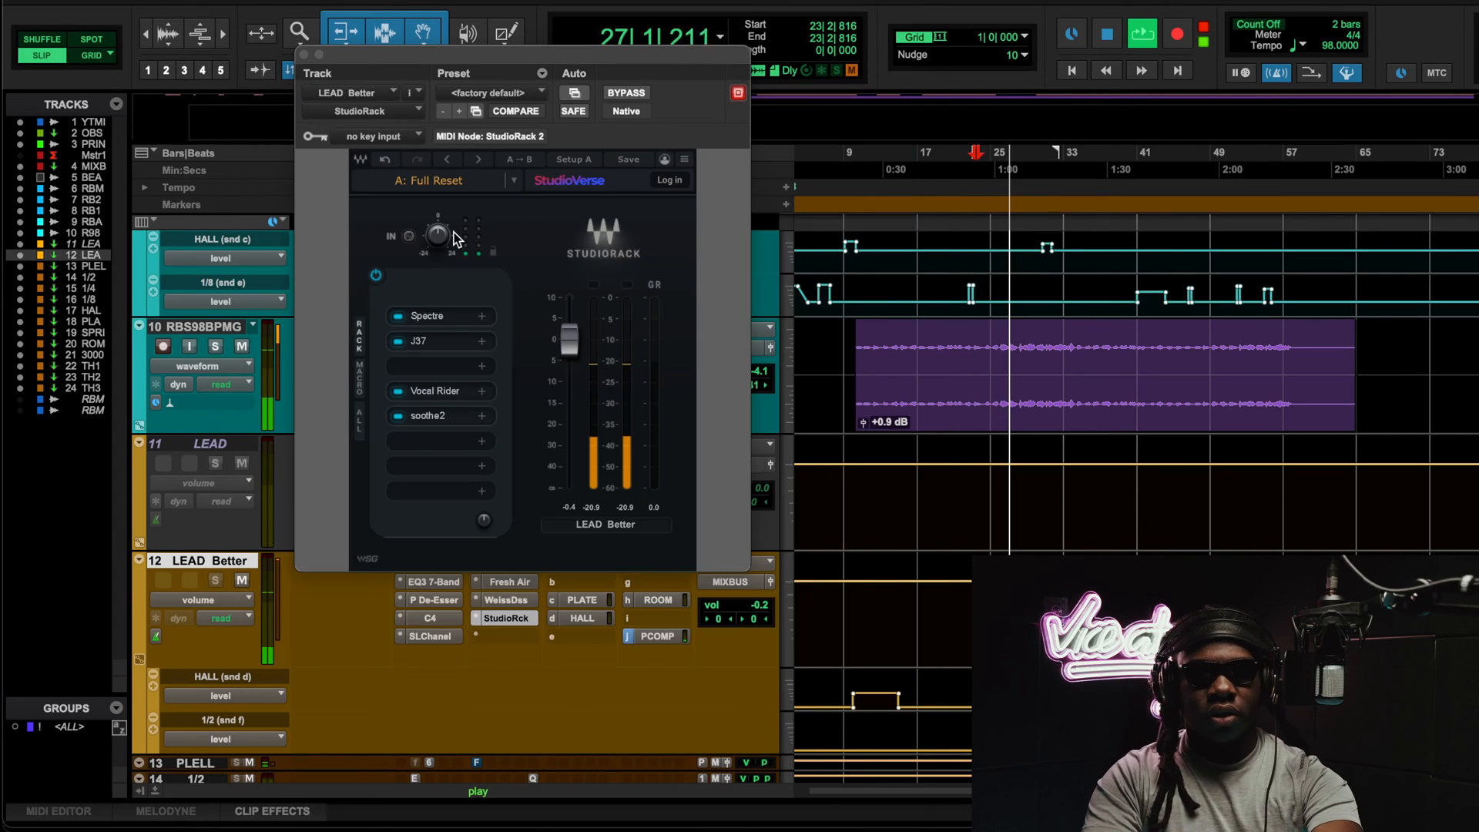
key(space)
Step: Open J37 from the StudioRack chain to review its tape settings and close it
click(429, 341)
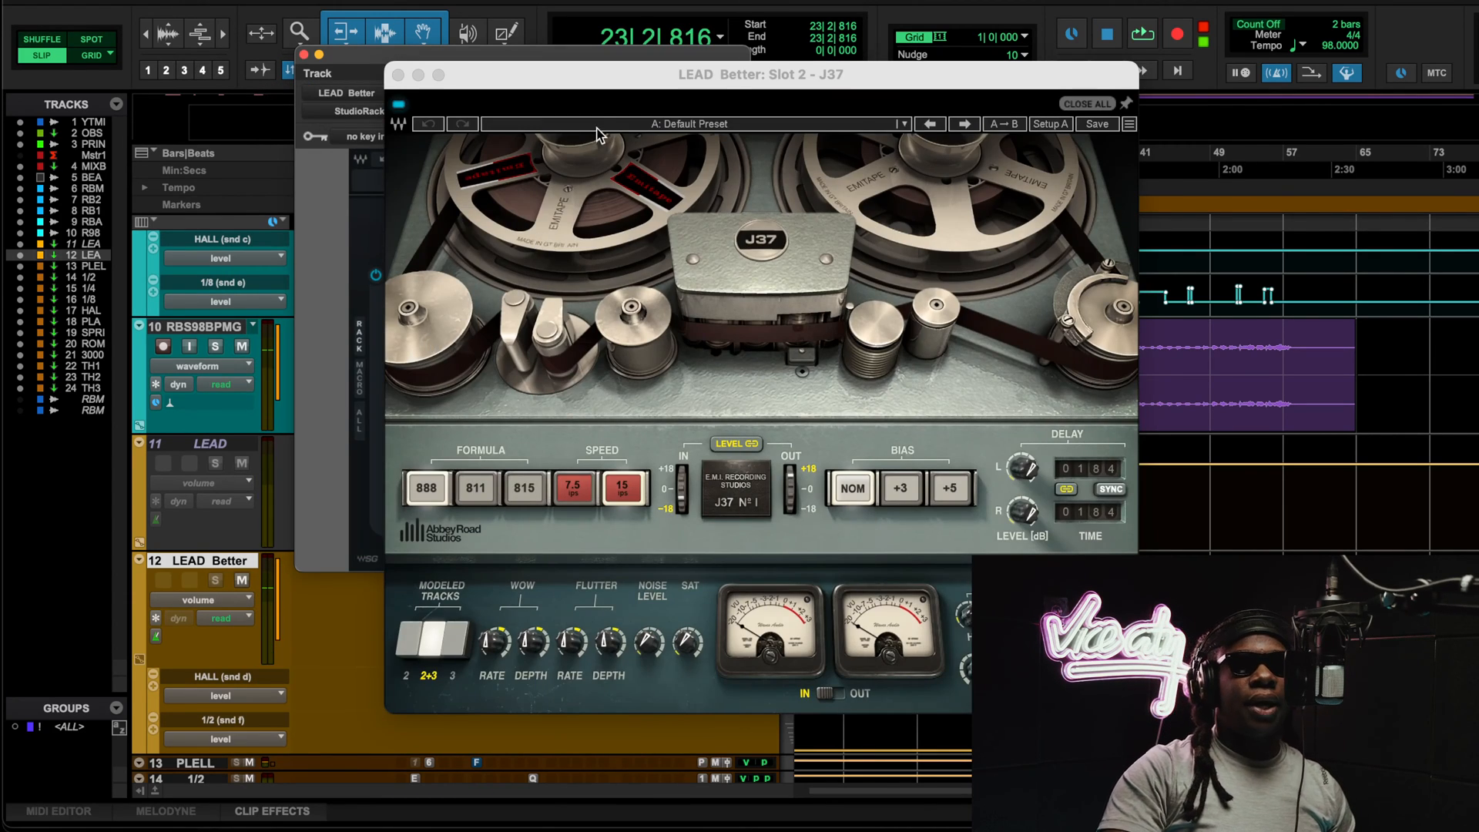
drag(616, 89, 426, 62)
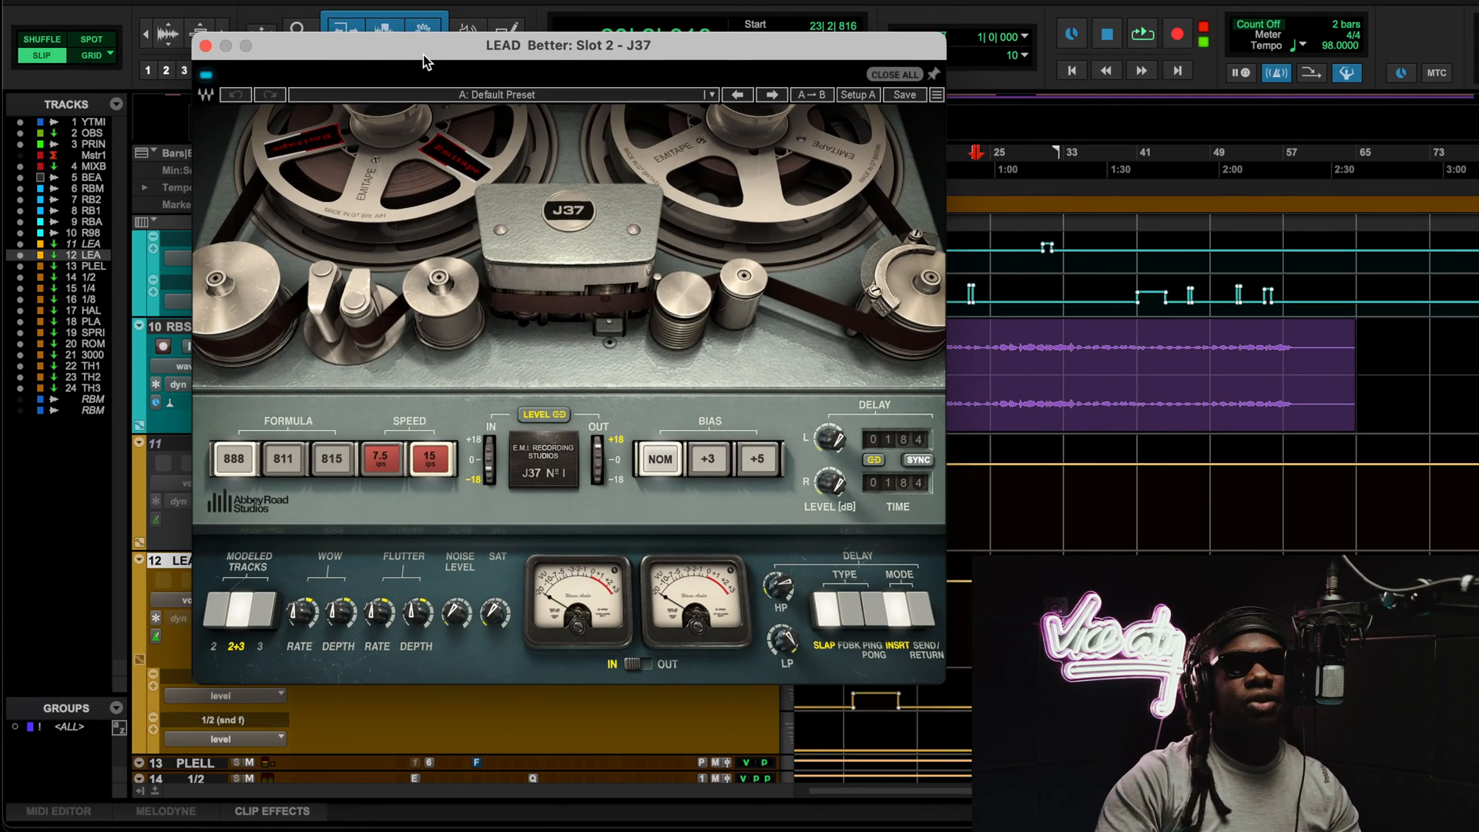
click(206, 46)
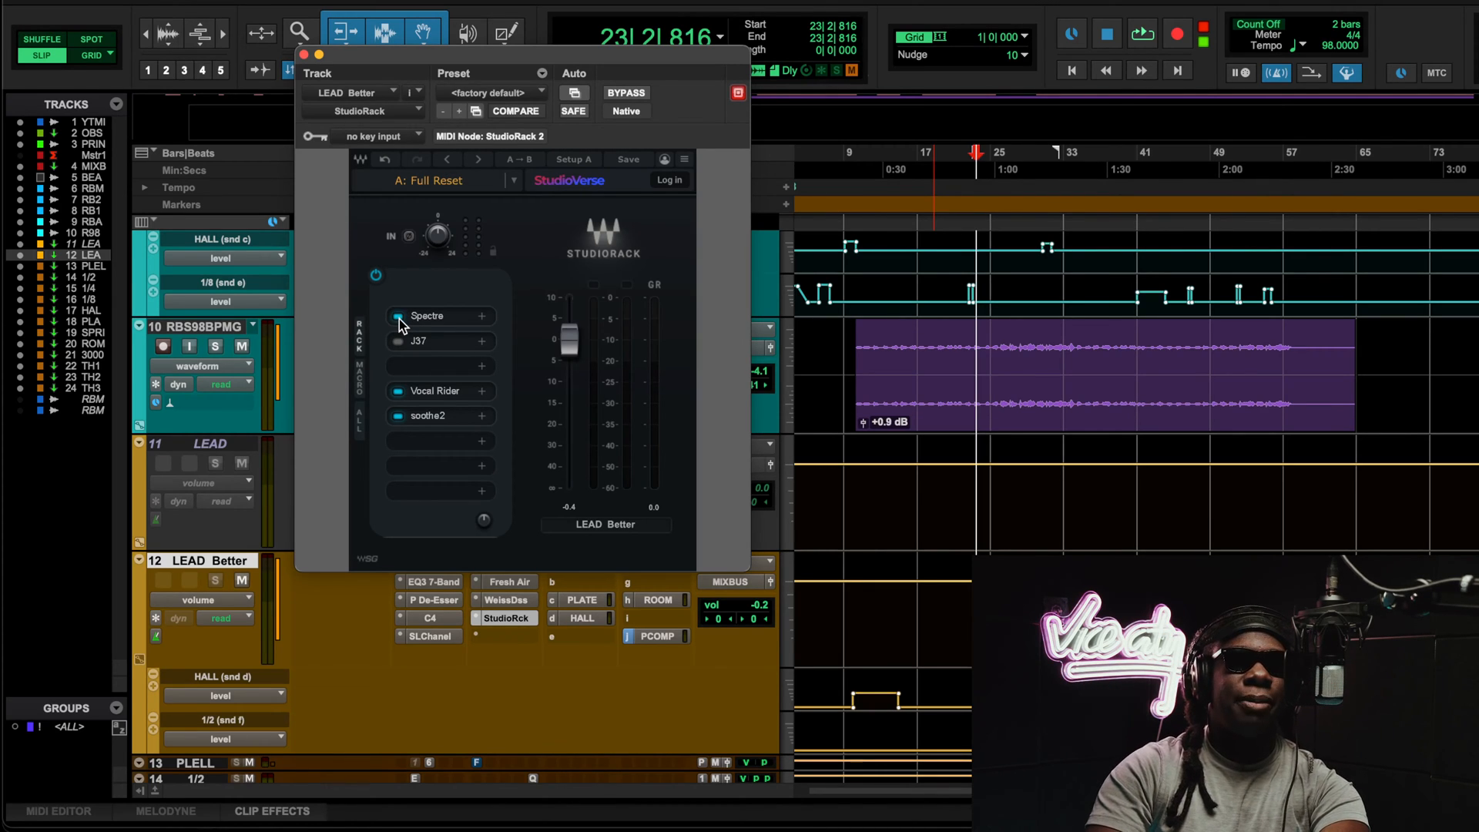
Step: Play the session from bar 23 to compare Spectre and J37 bypassed and active in StudioRack, leaving both active and stopping playback
key(space)
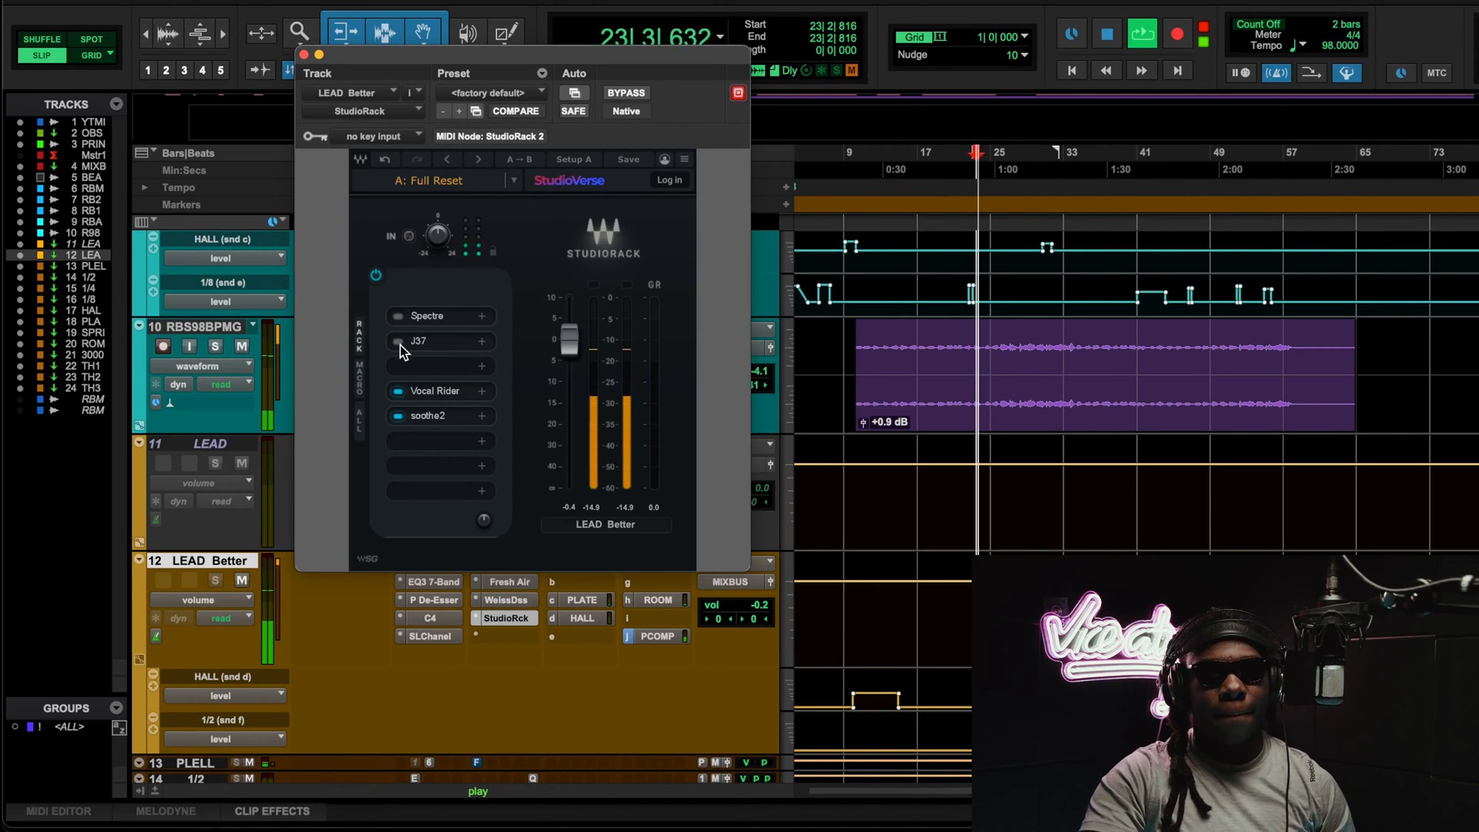
click(398, 341)
click(398, 316)
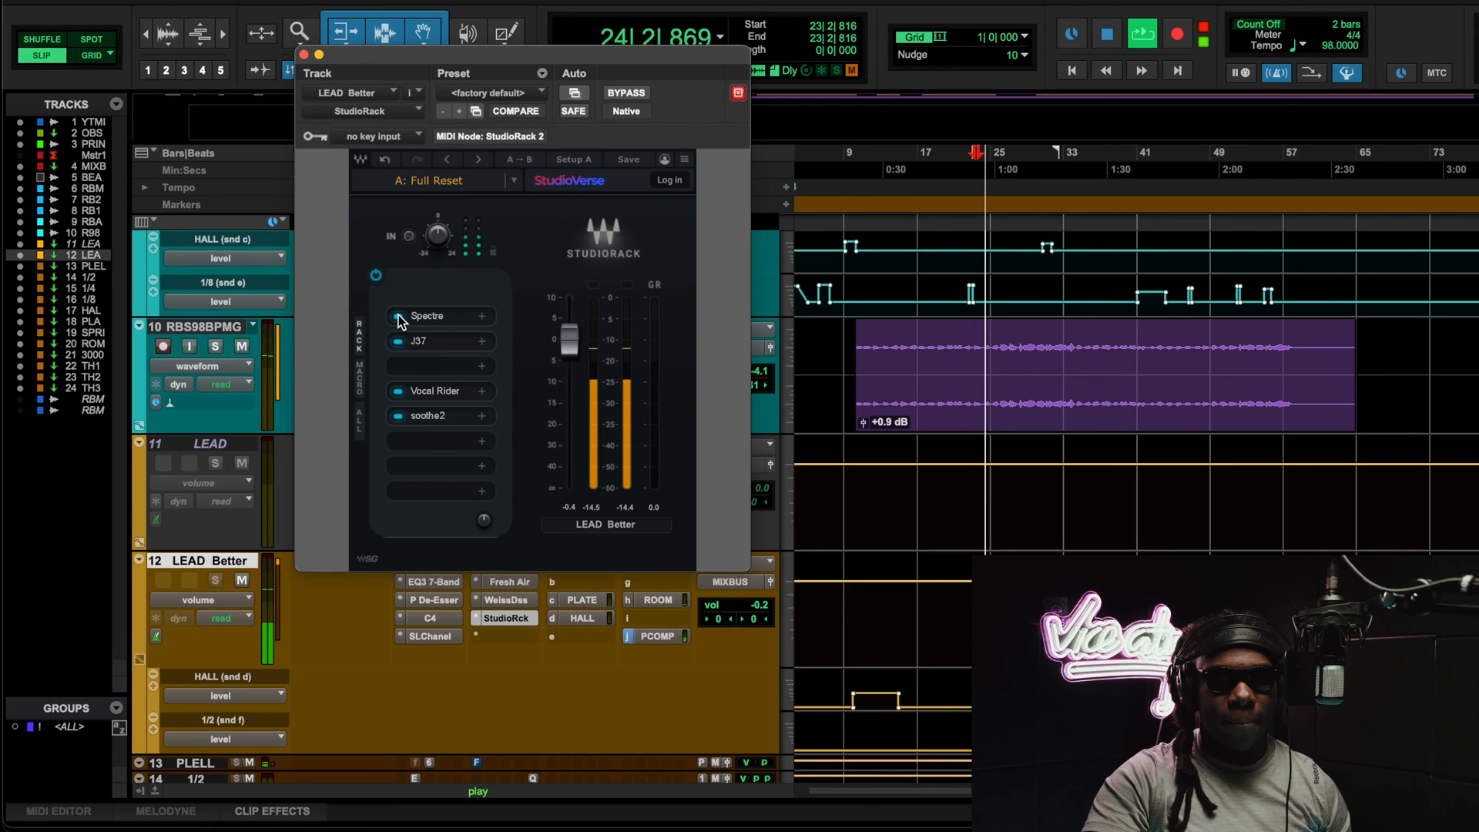
click(397, 316)
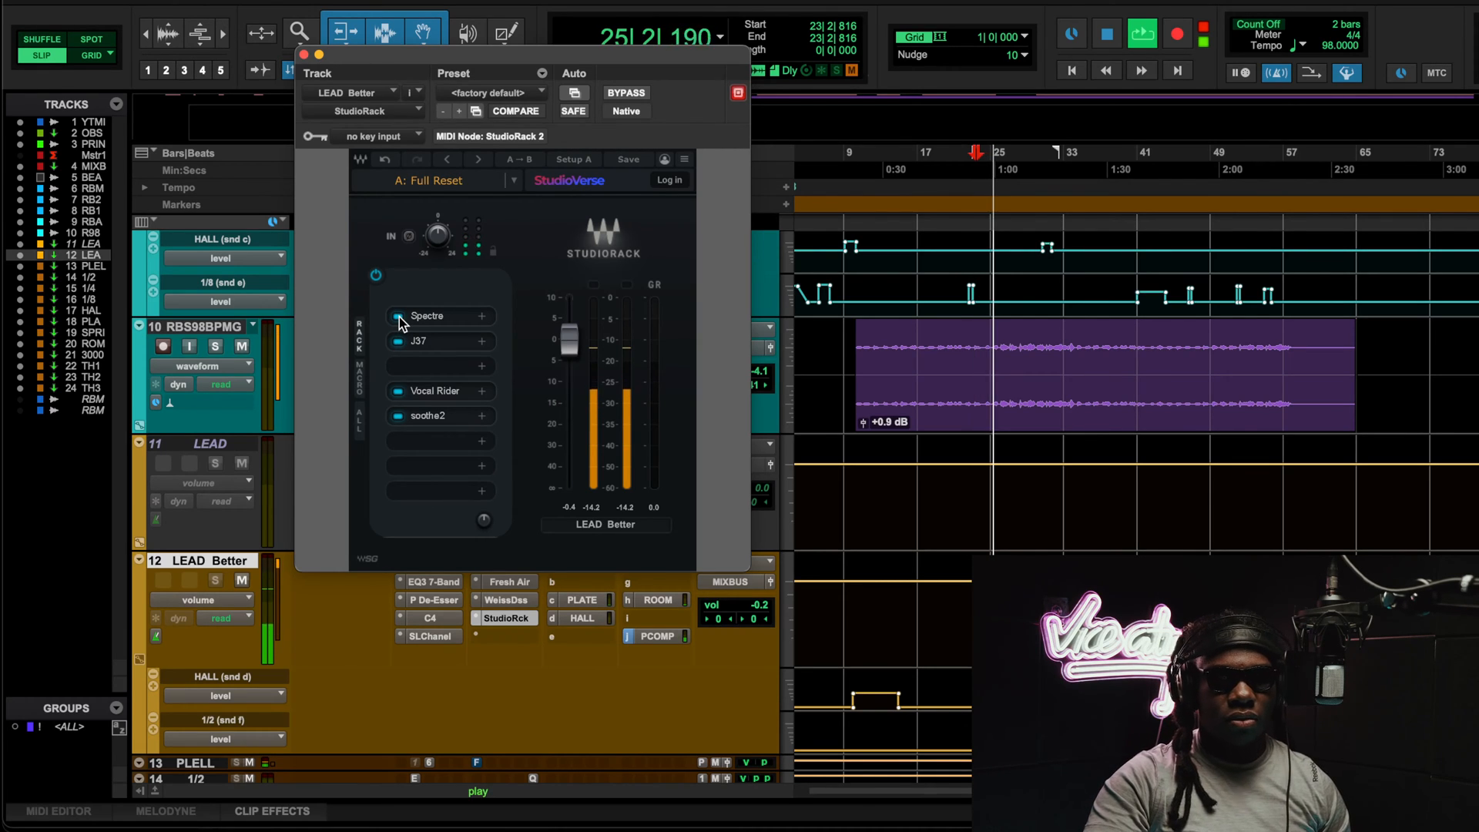
click(397, 341)
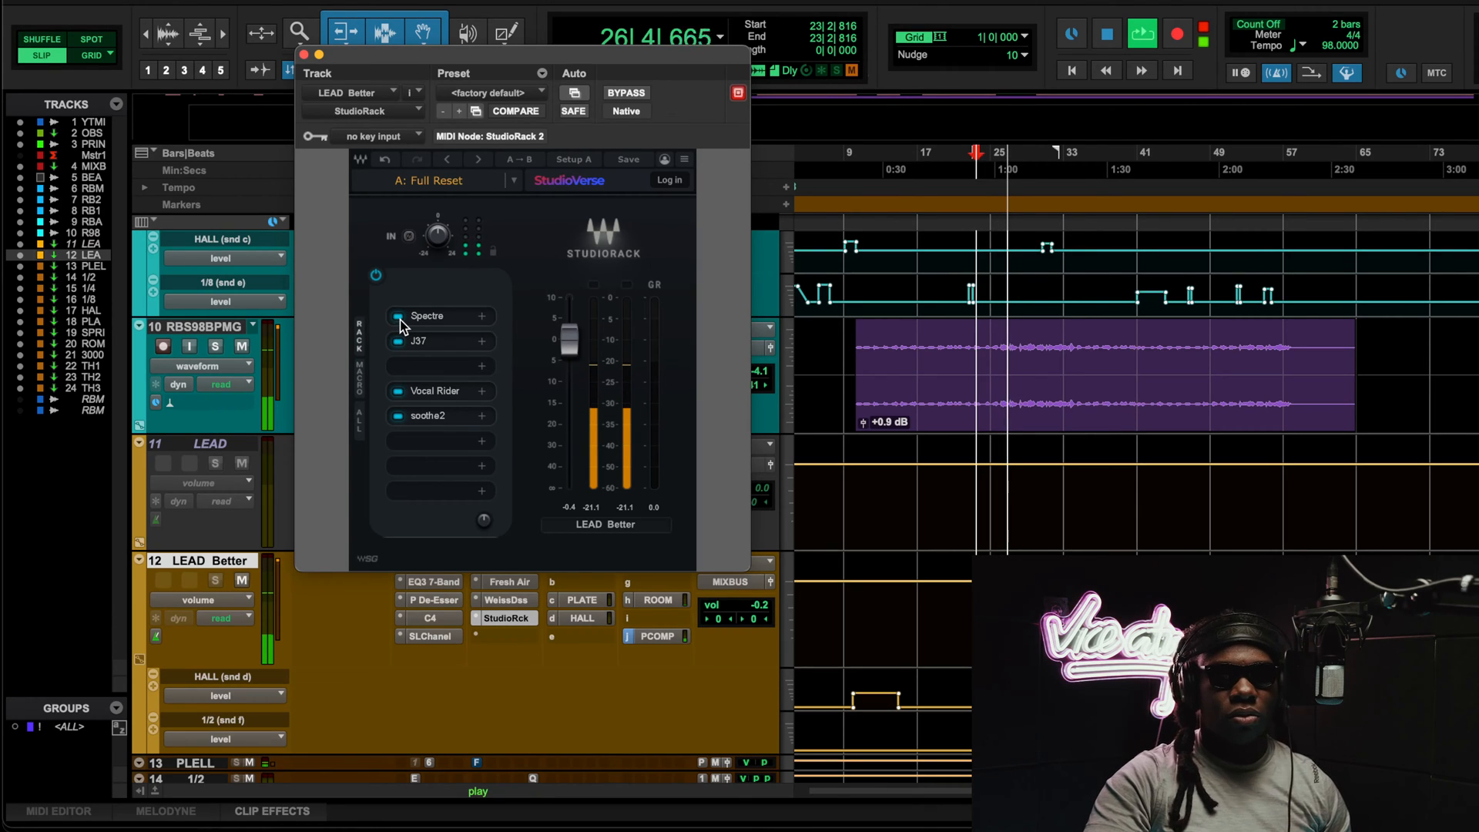
click(398, 317)
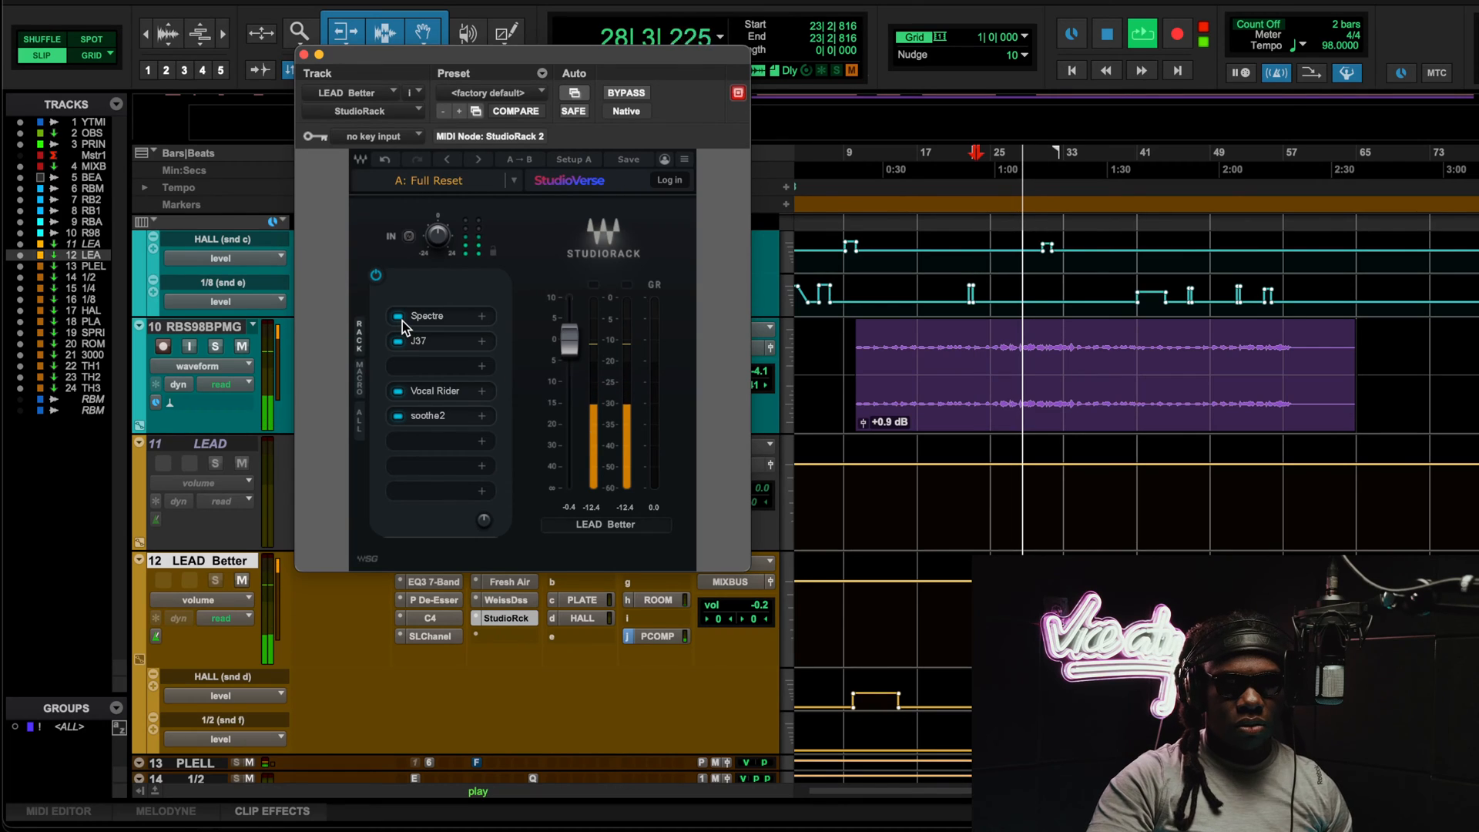
click(398, 316)
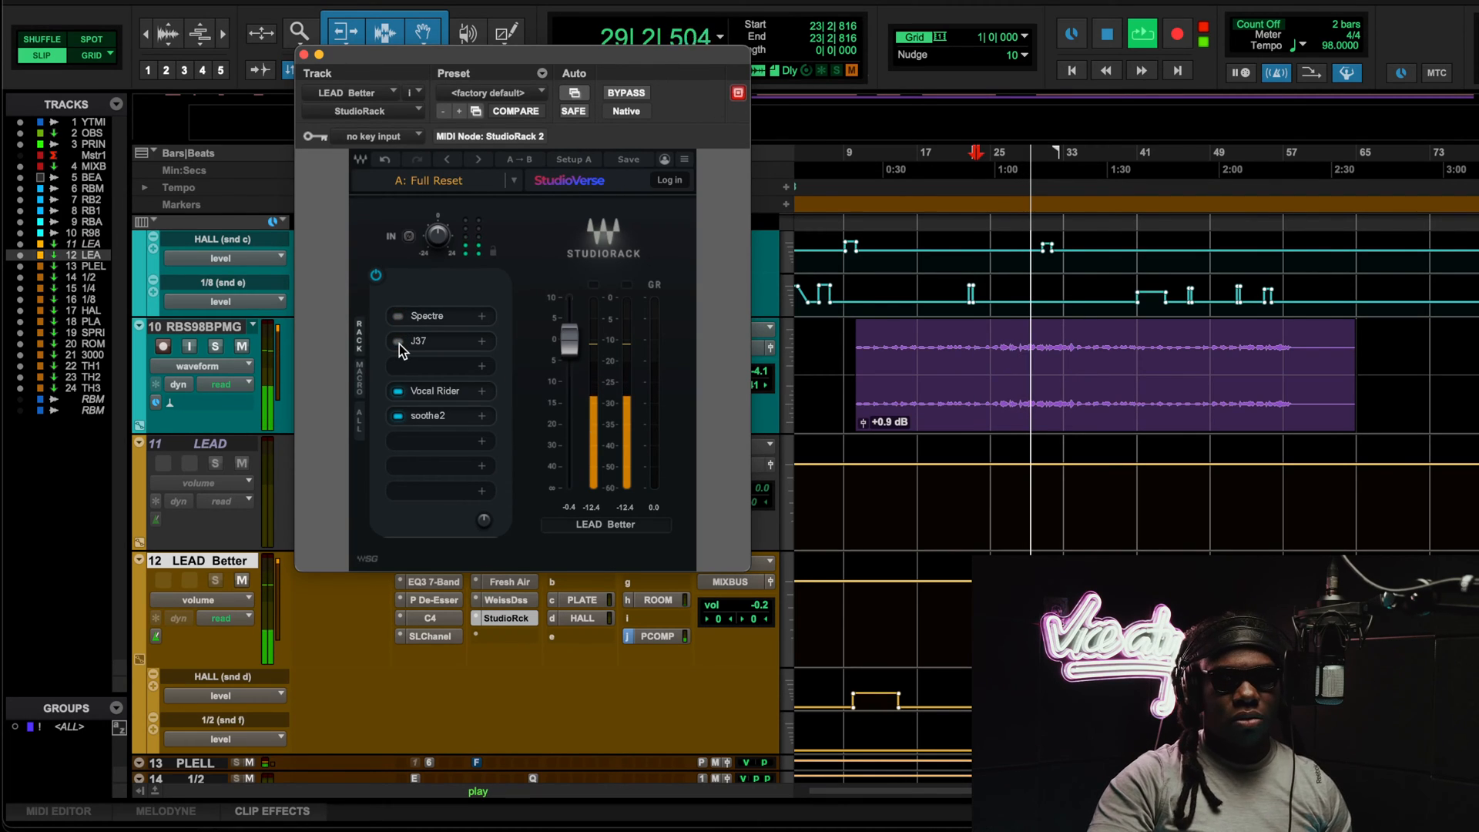
click(398, 316)
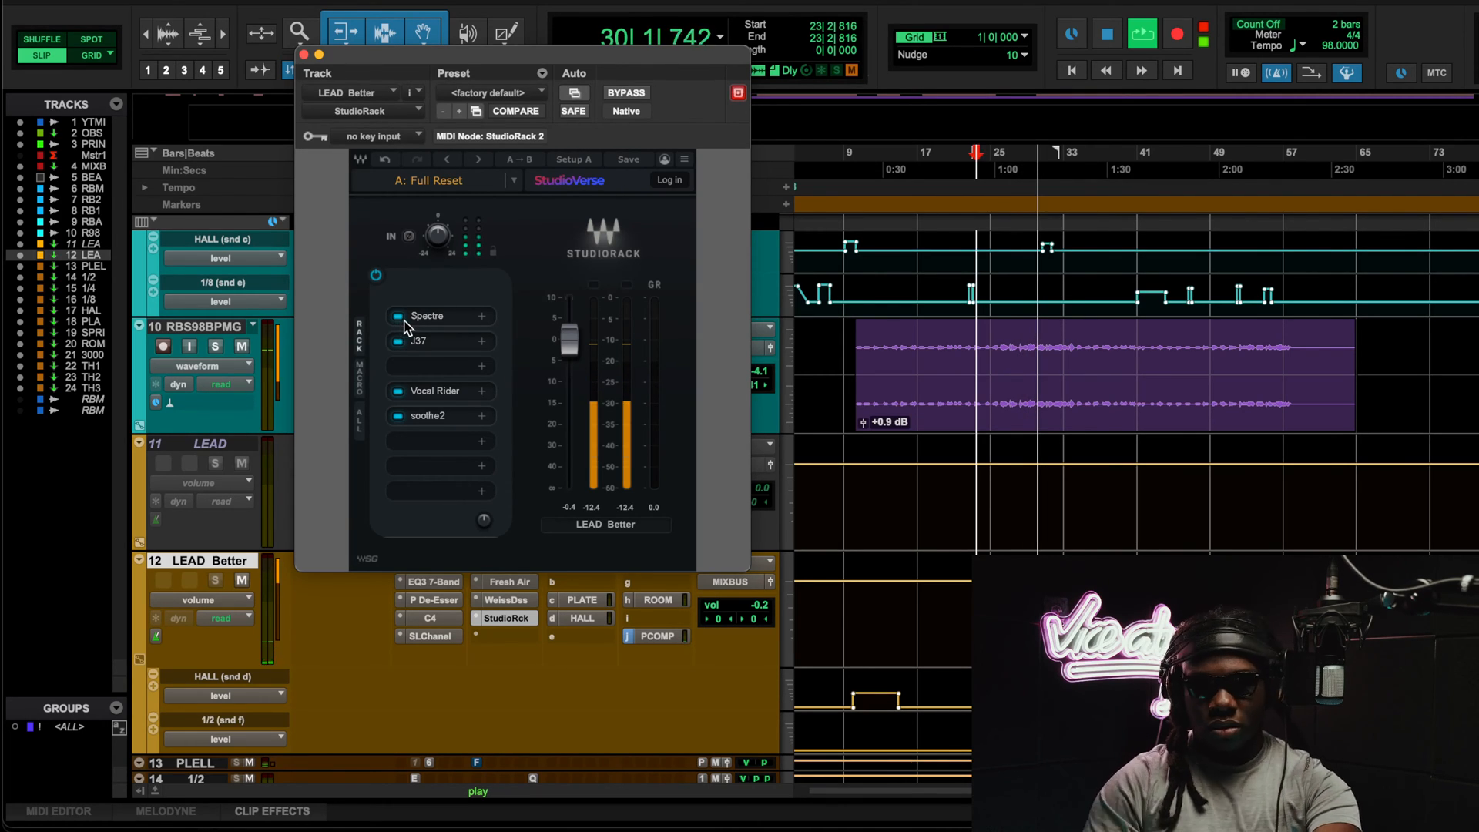
key(space)
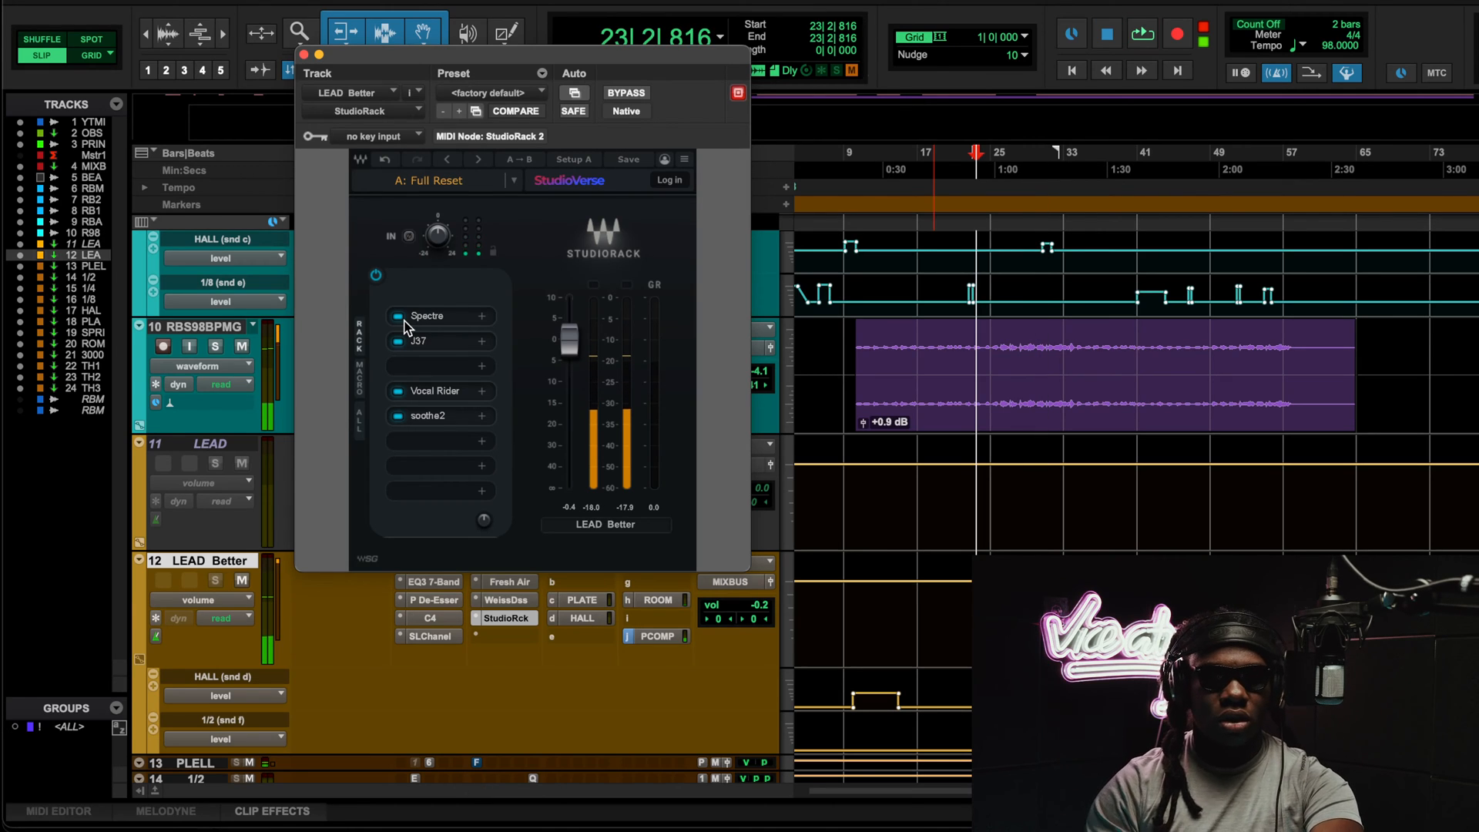
Step: Open Vocal Rider from the StudioRack chain to review its range and sensitivity settings, and close it
click(435, 391)
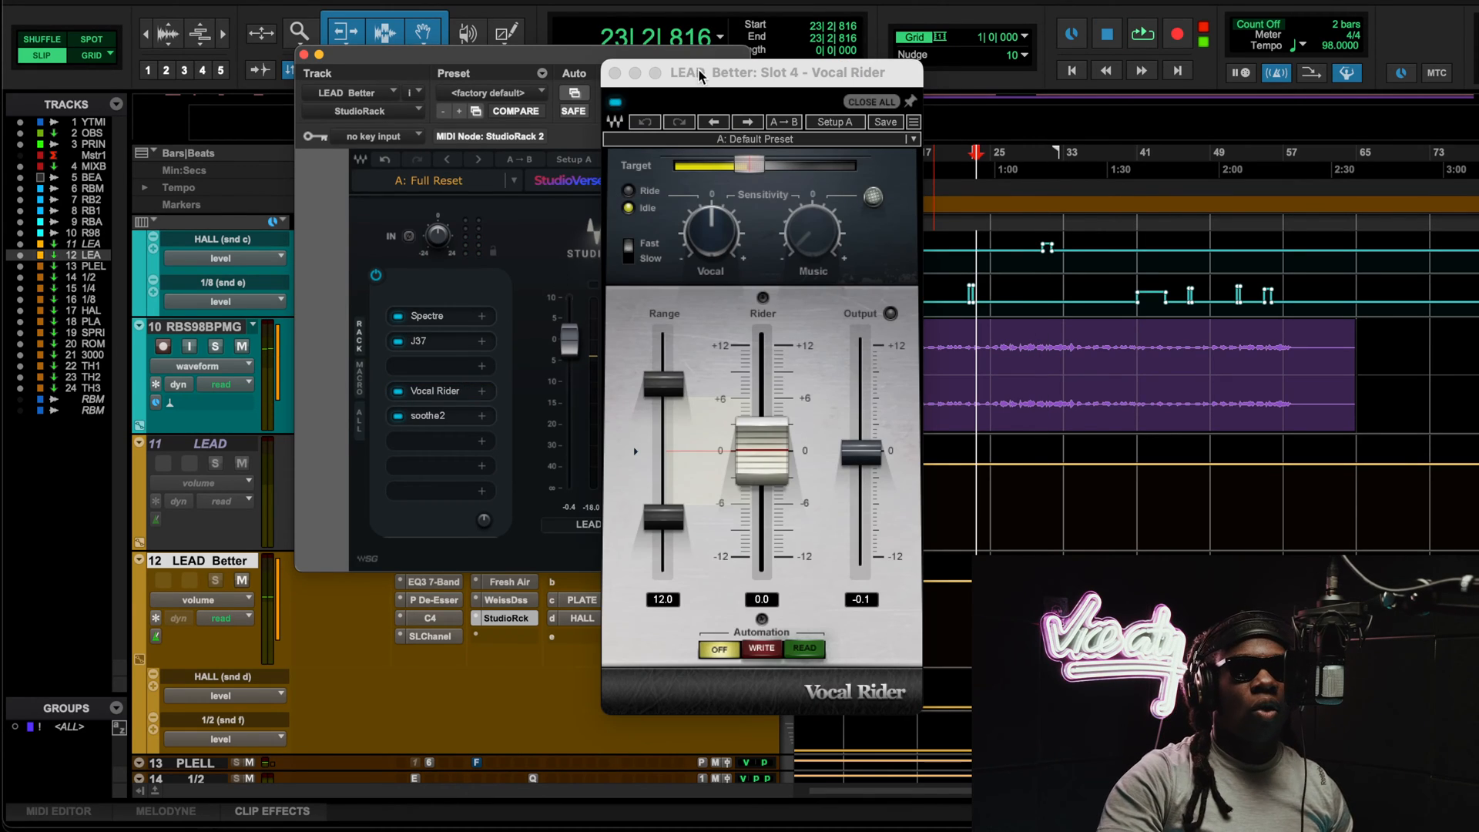
drag(674, 70, 502, 74)
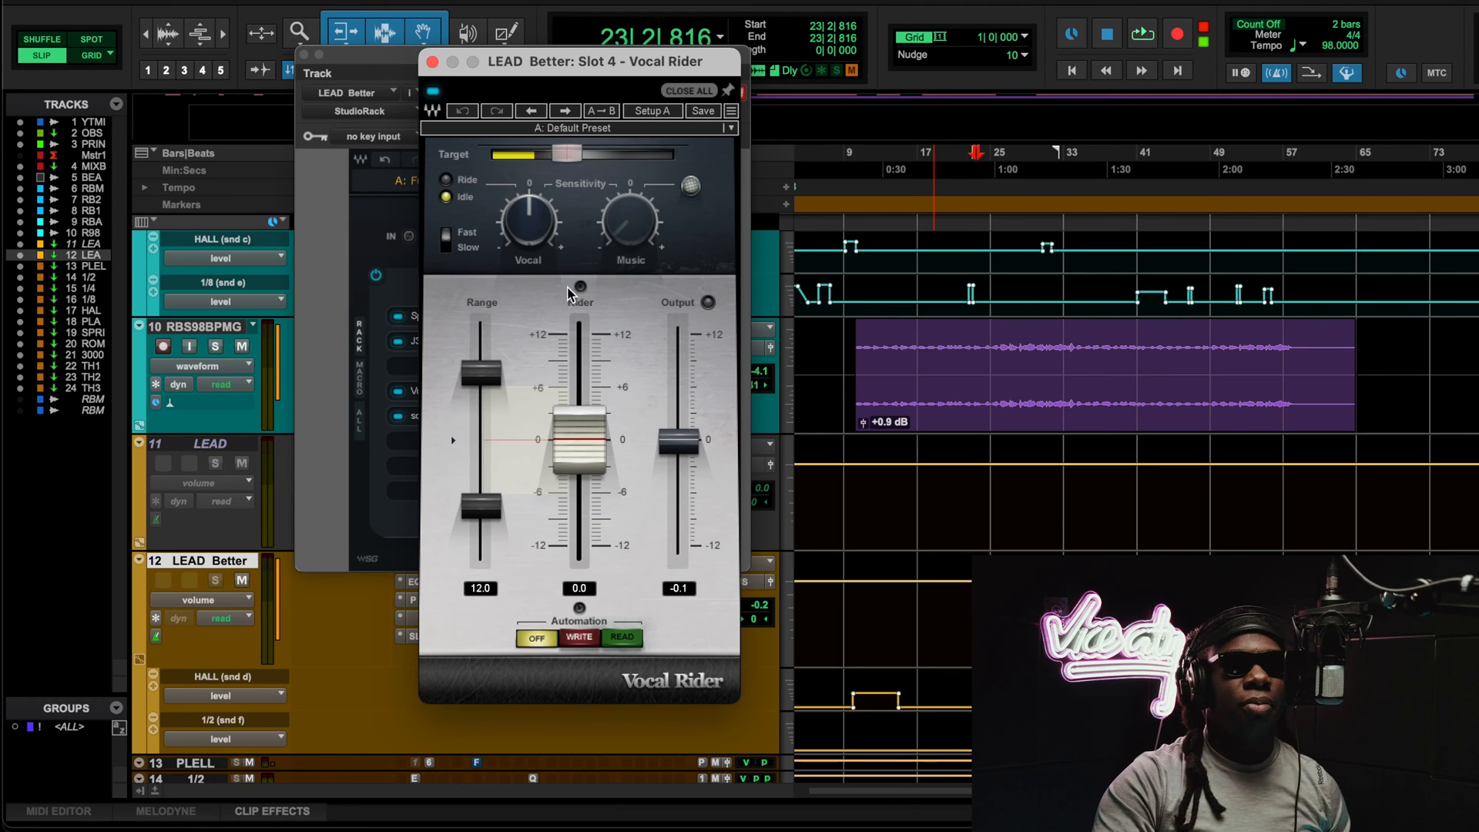
click(432, 62)
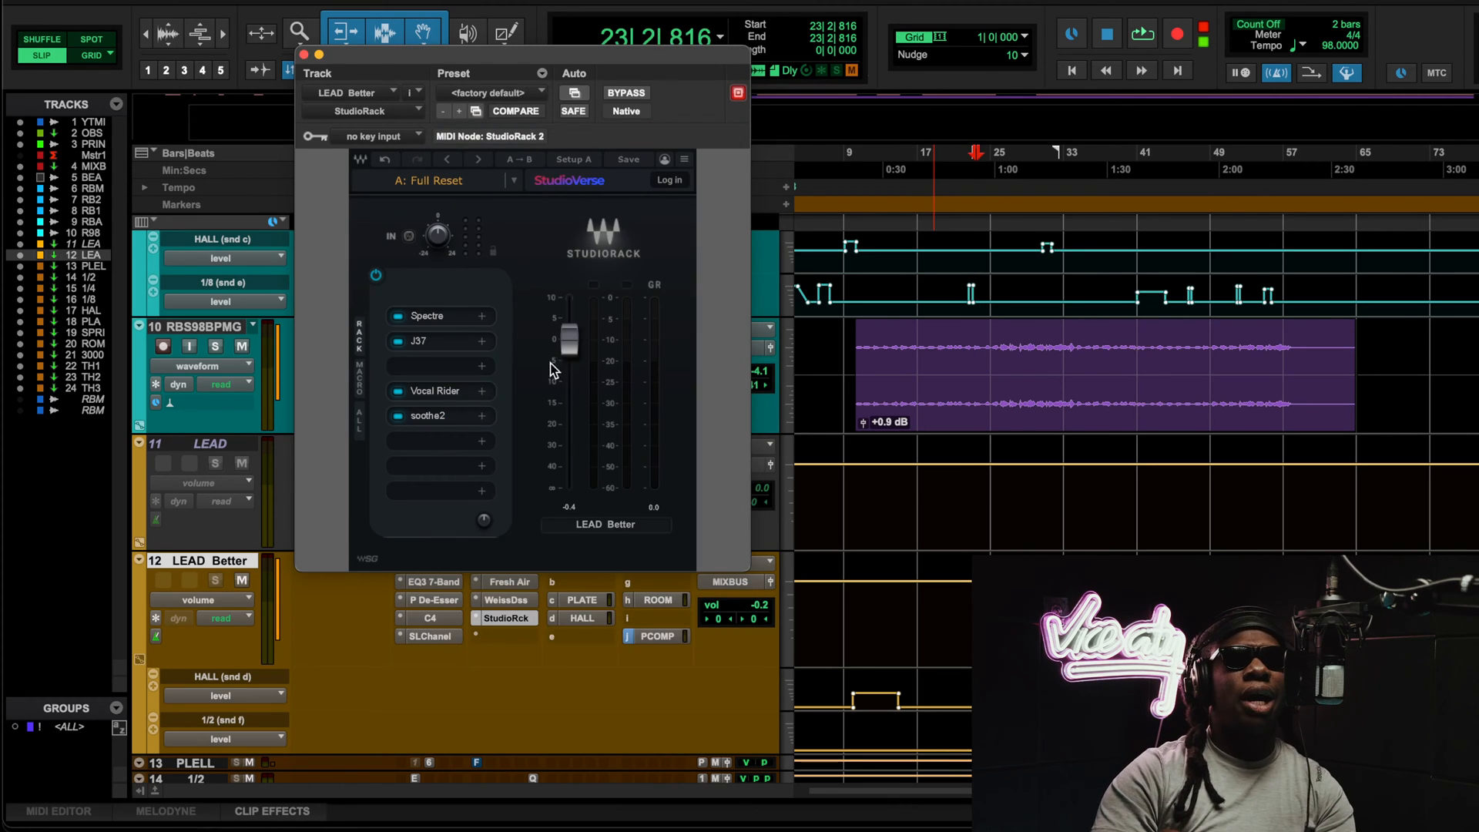
Step: Open soothe2 from the StudioRack chain, compare it bypassed and active during playback, and close both it and StudioRack
click(445, 414)
drag(866, 123, 471, 60)
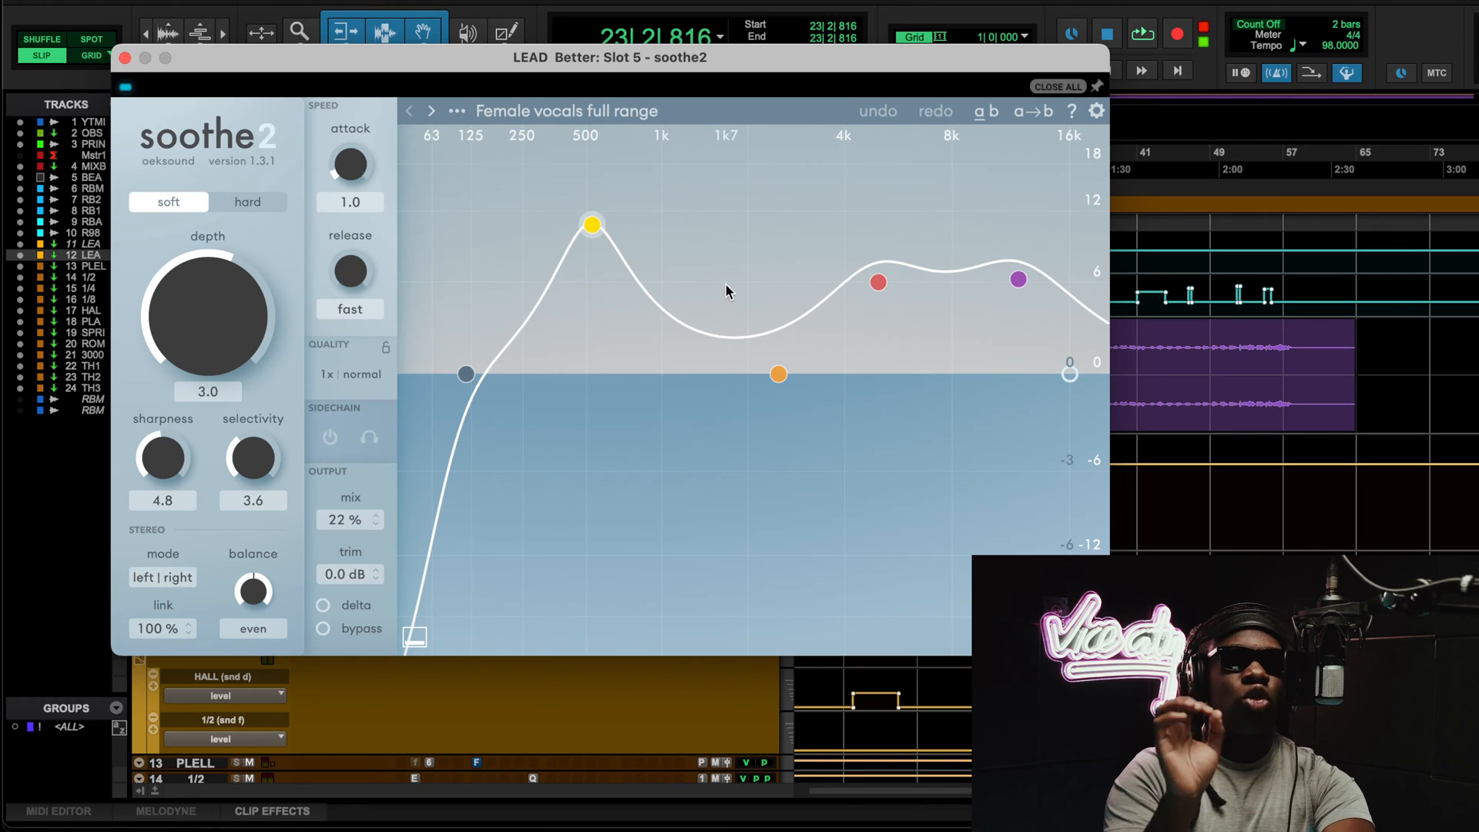
key(space)
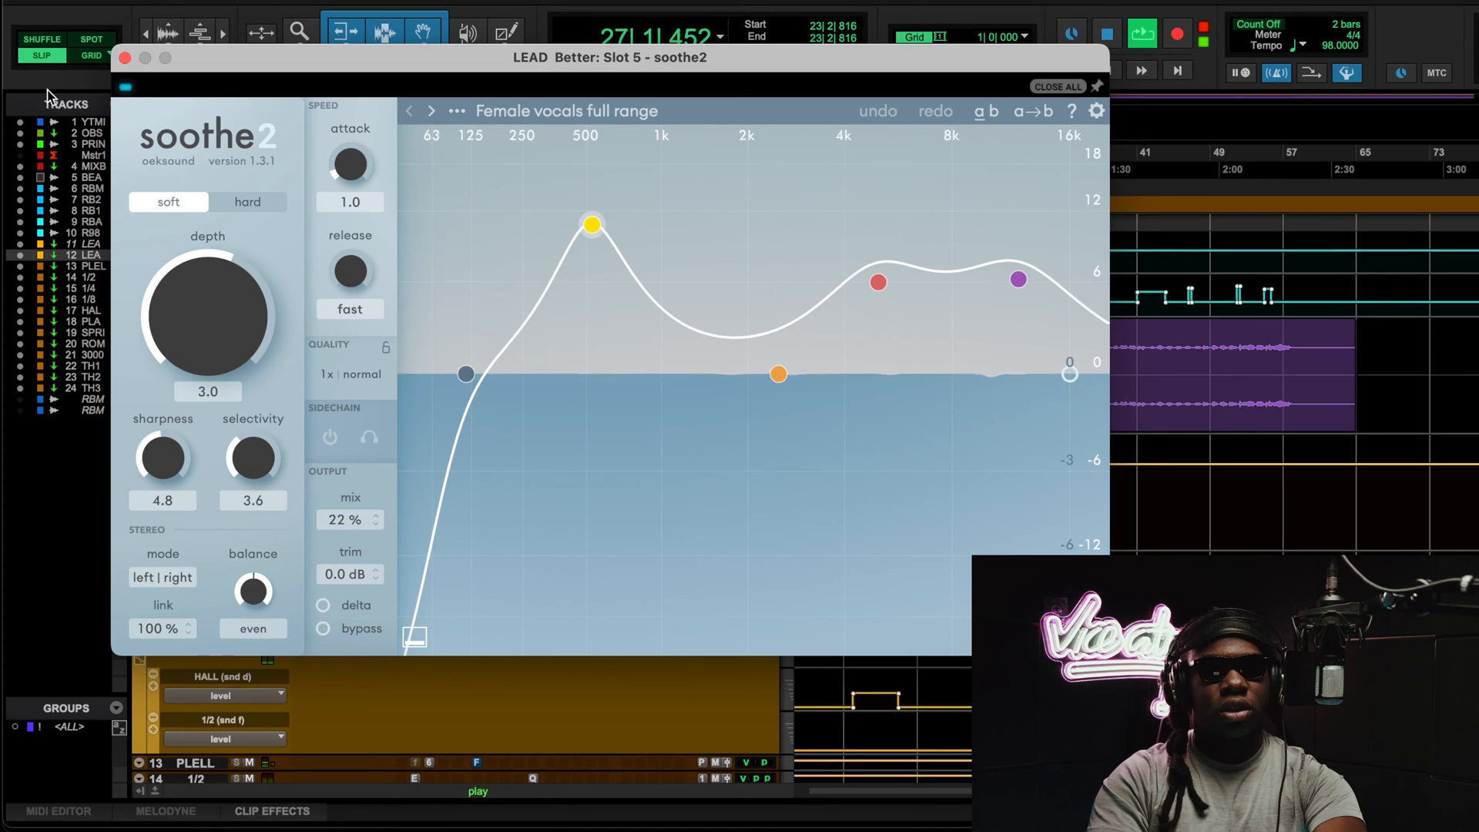
click(126, 88)
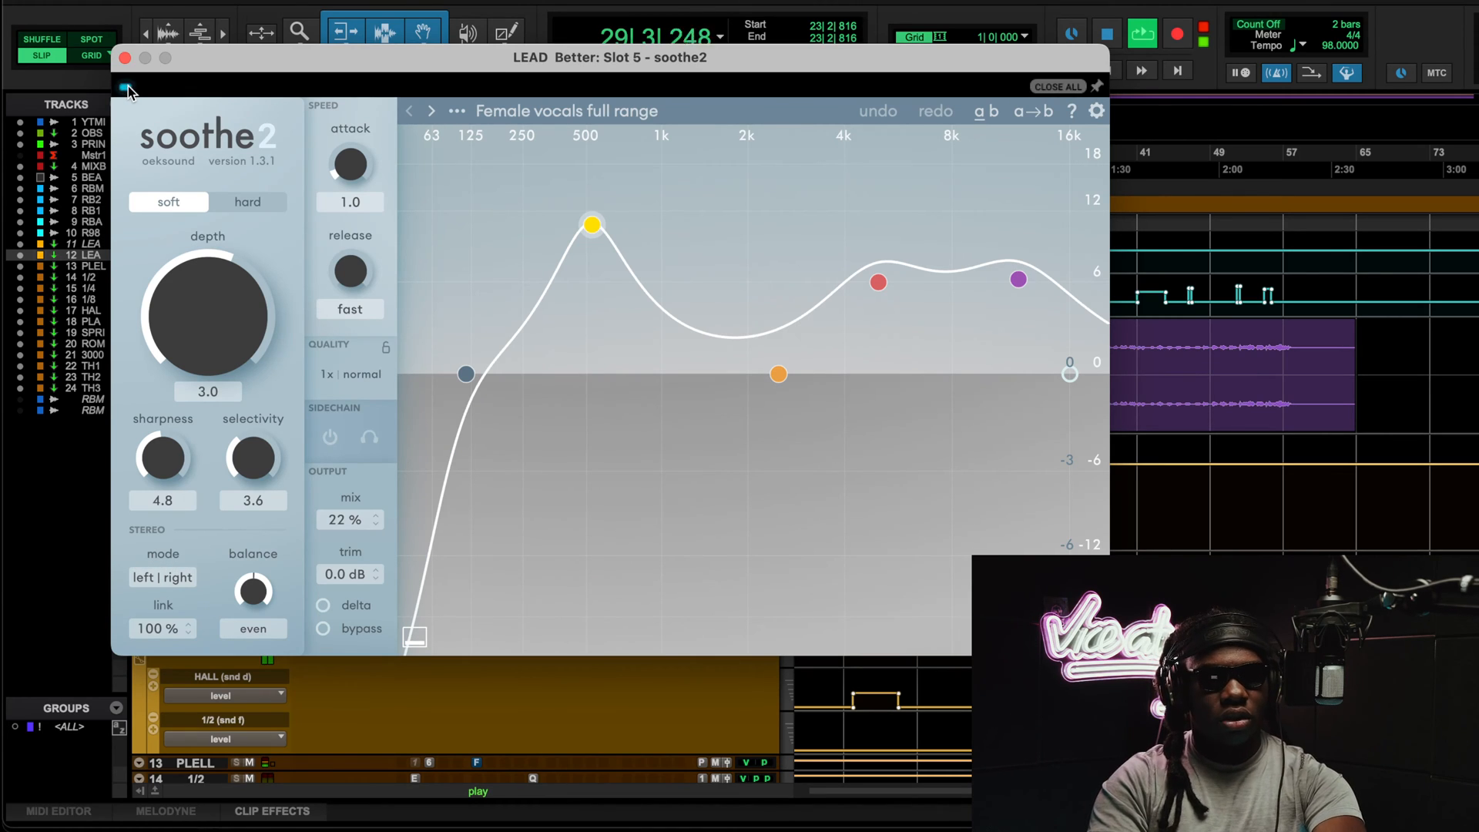
click(124, 58)
scroll(208, 382, down, 10)
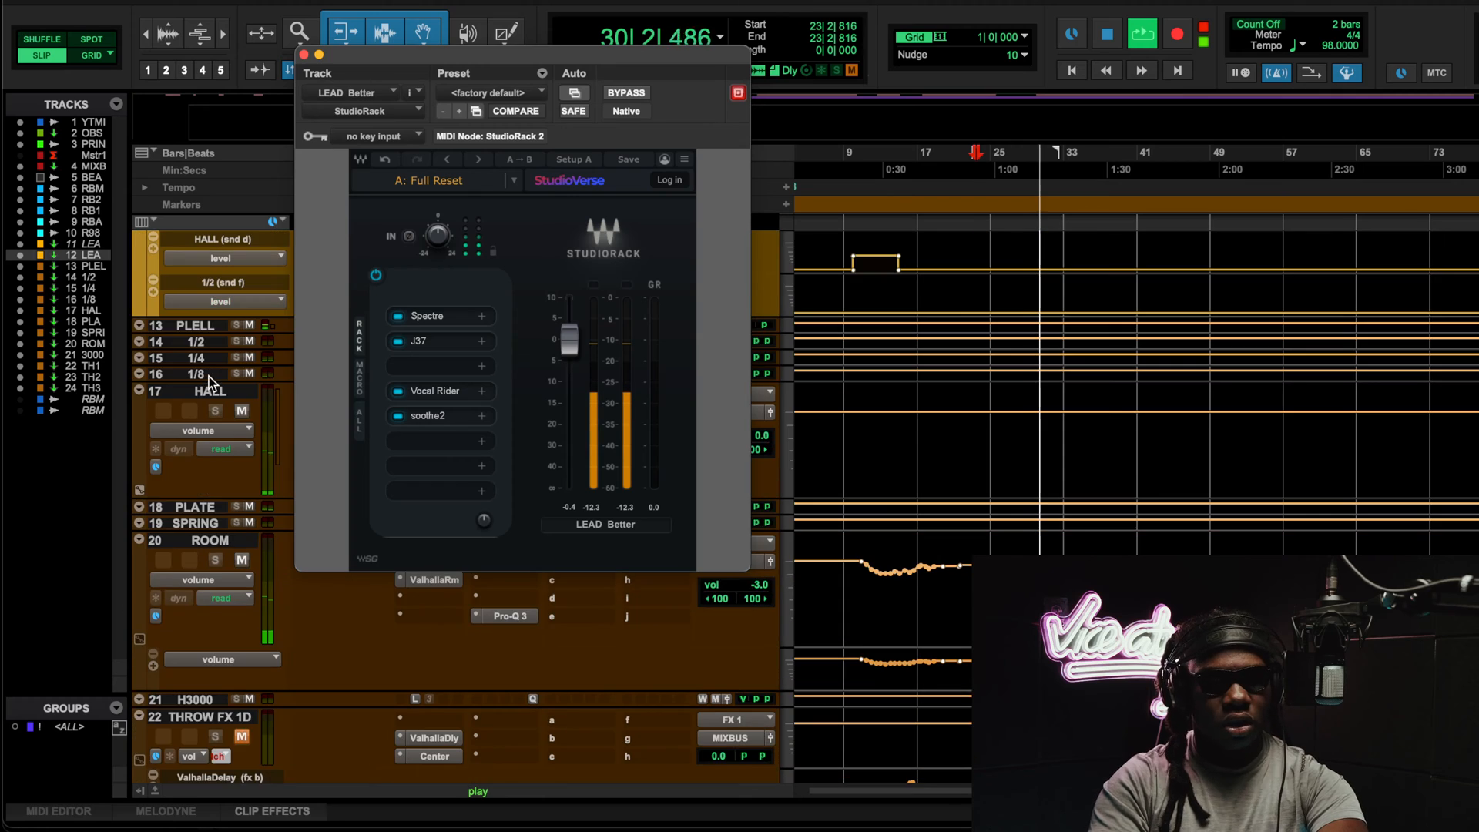
scroll(220, 379, up, 5)
key(space)
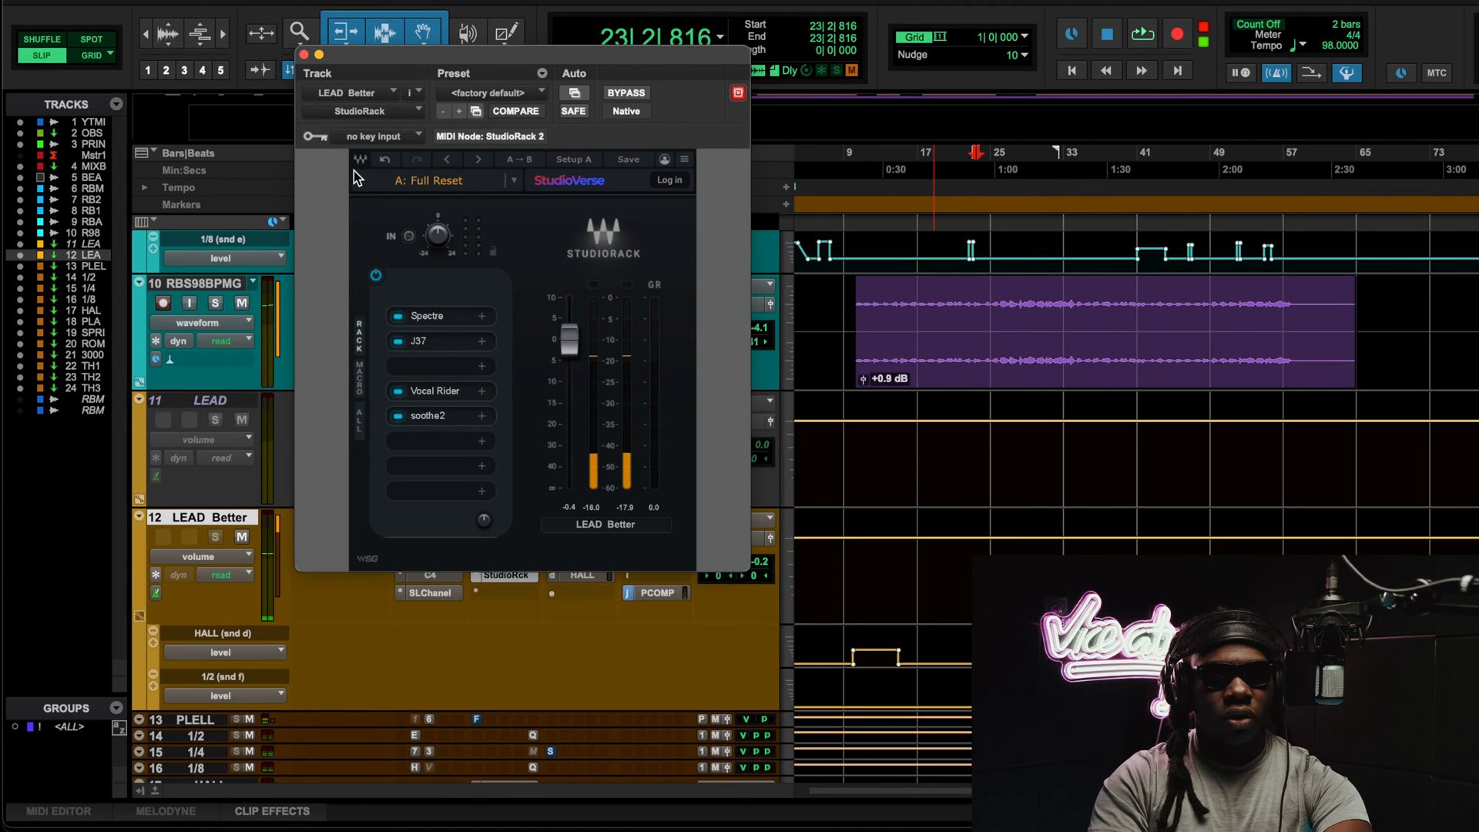
click(304, 54)
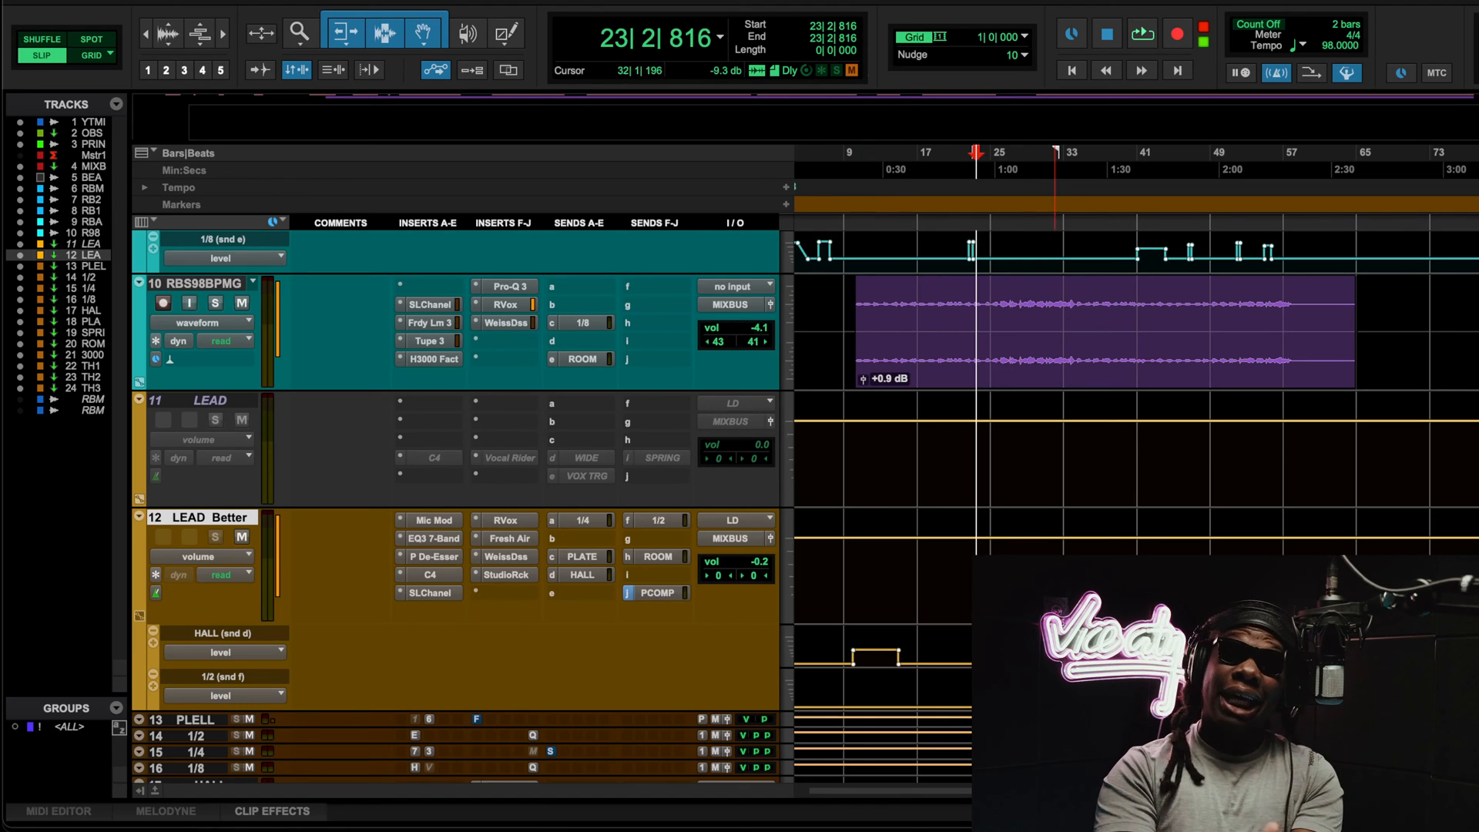
Step: Solo the BEAT track and audition it from bar 10, then from the start of the session
scroll(1039, 513, up, 10)
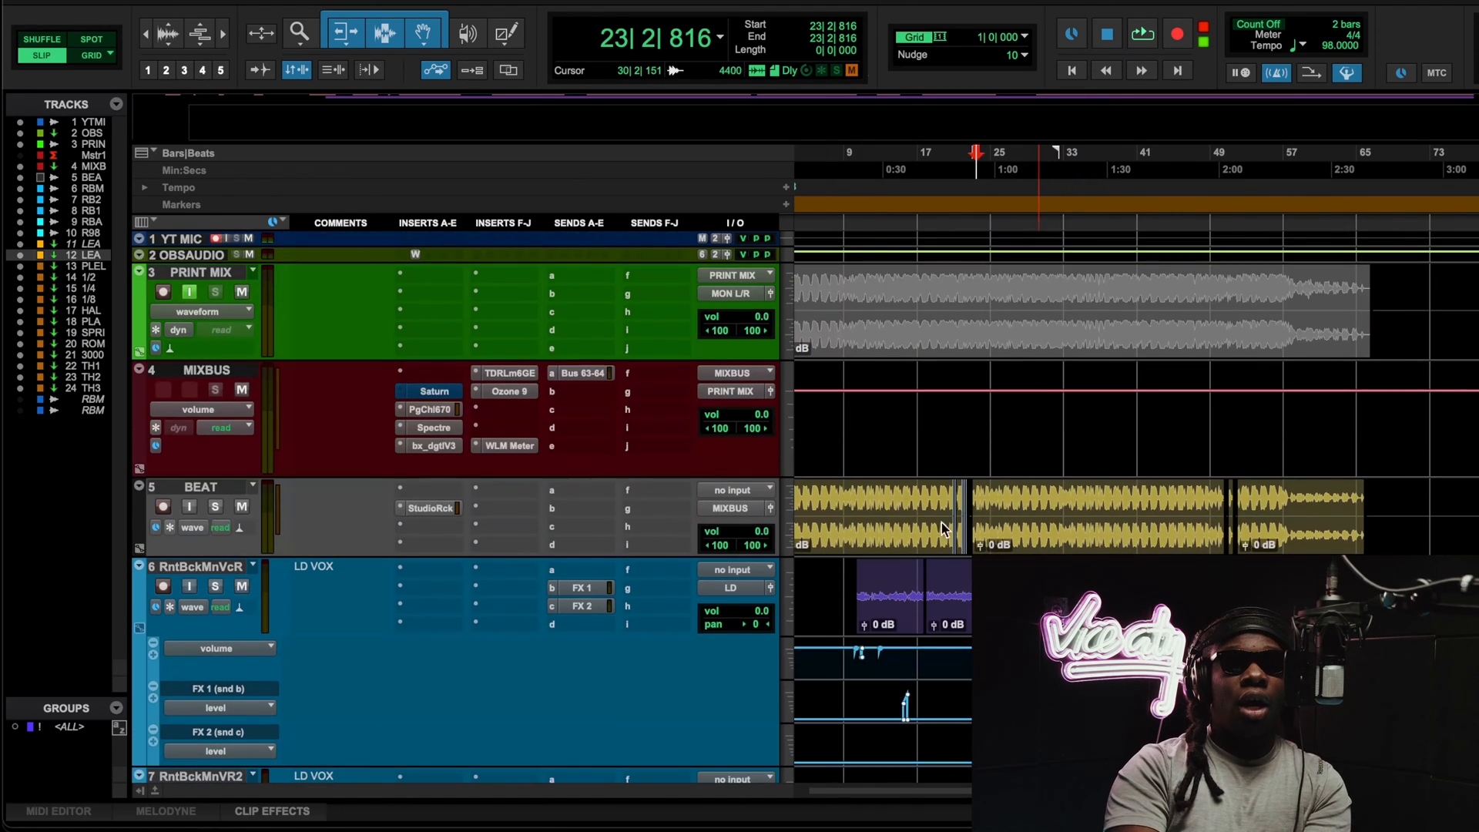
click(217, 507)
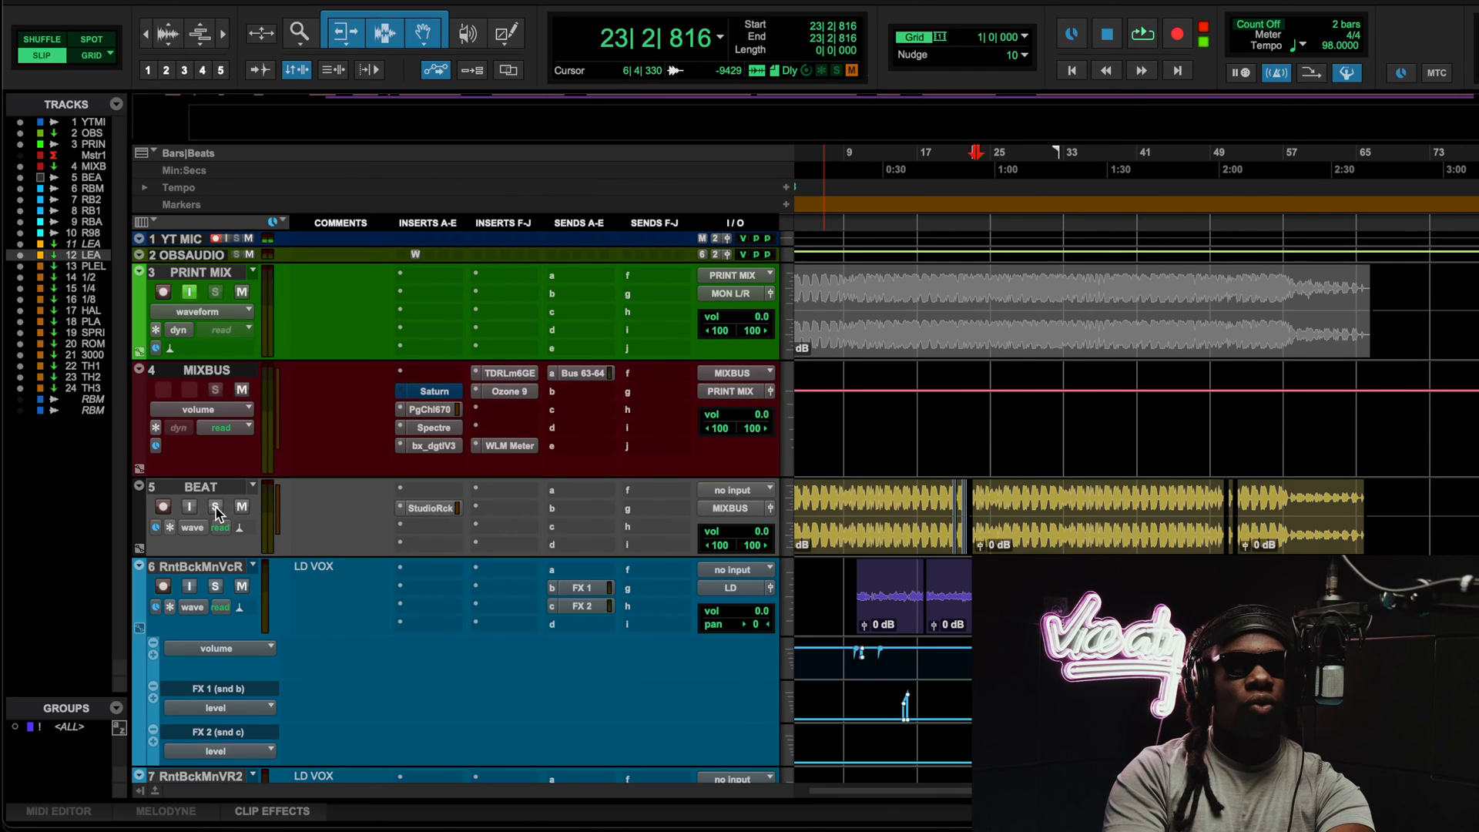
click(216, 506)
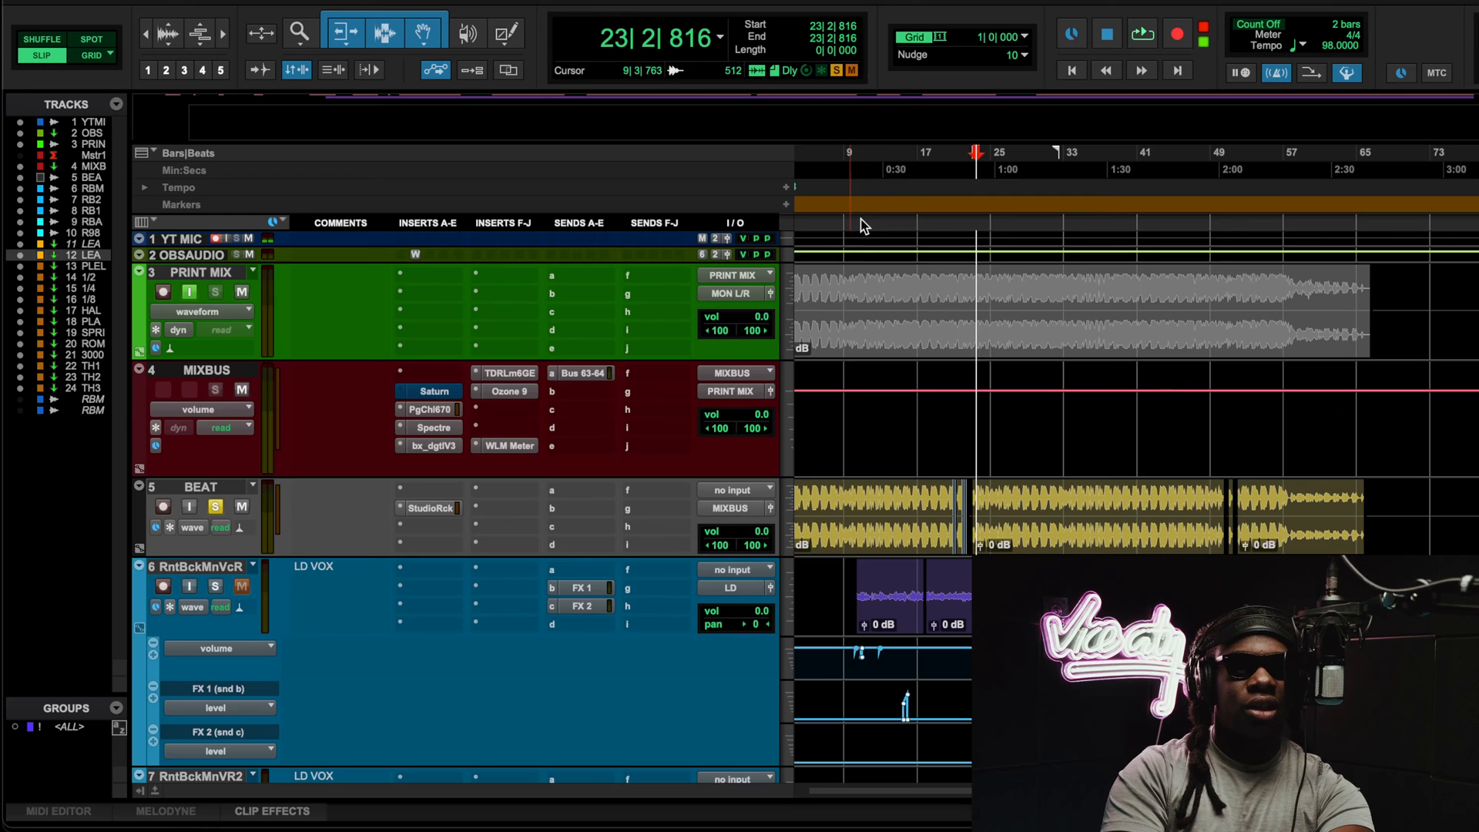
click(853, 159)
key(space)
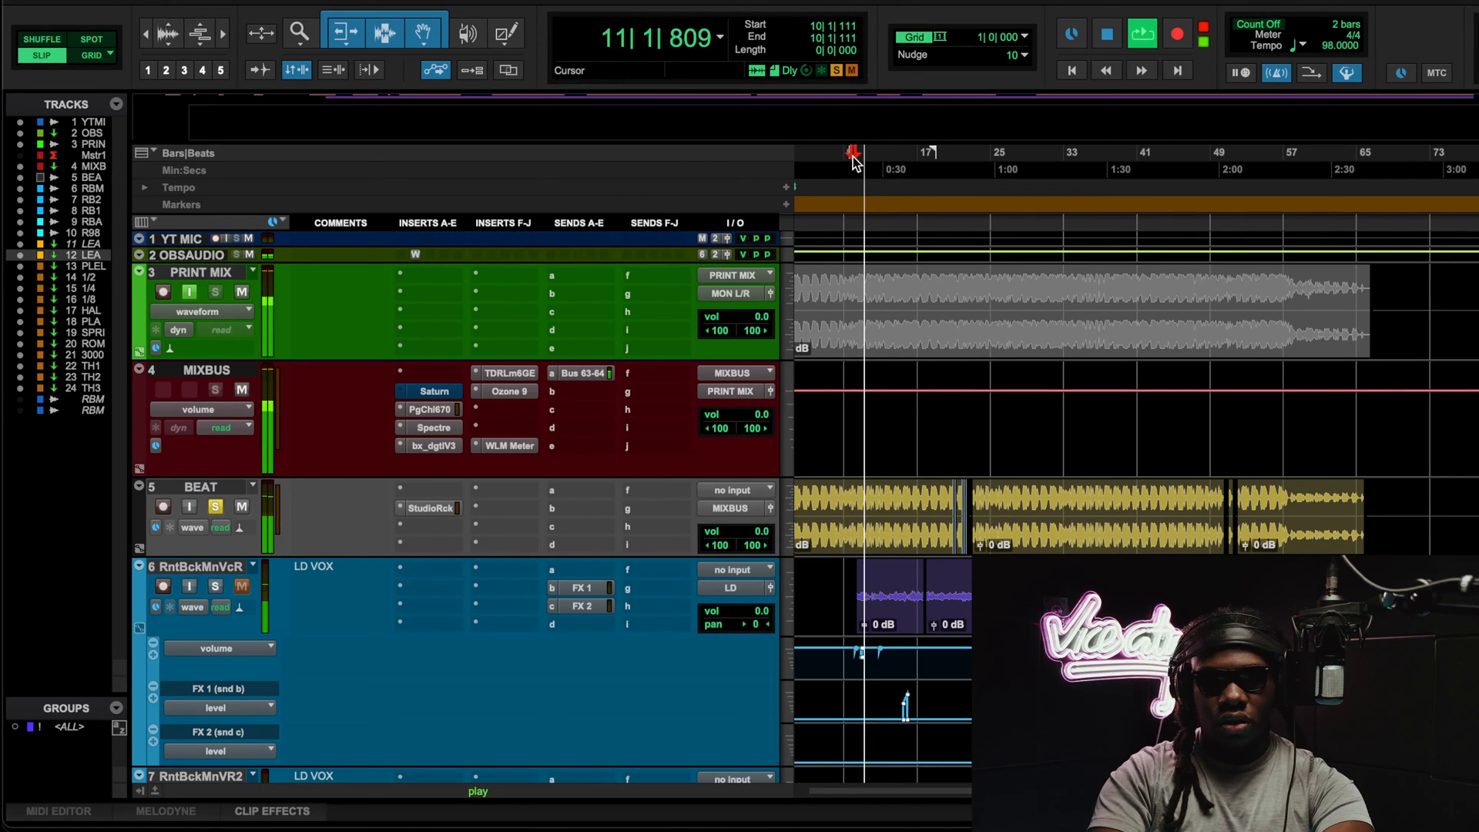
key(space)
key(Return)
key(space)
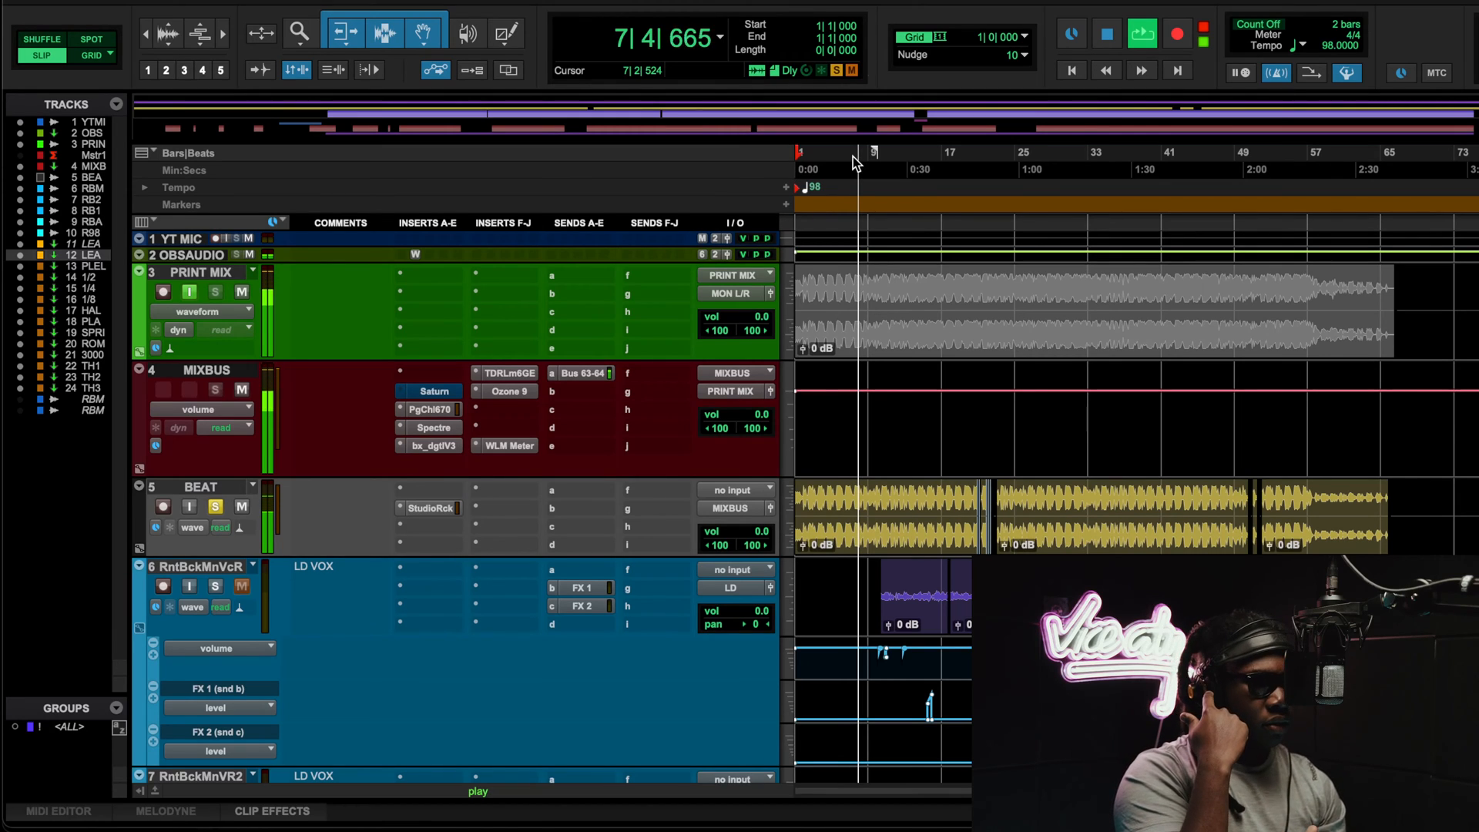
key(space)
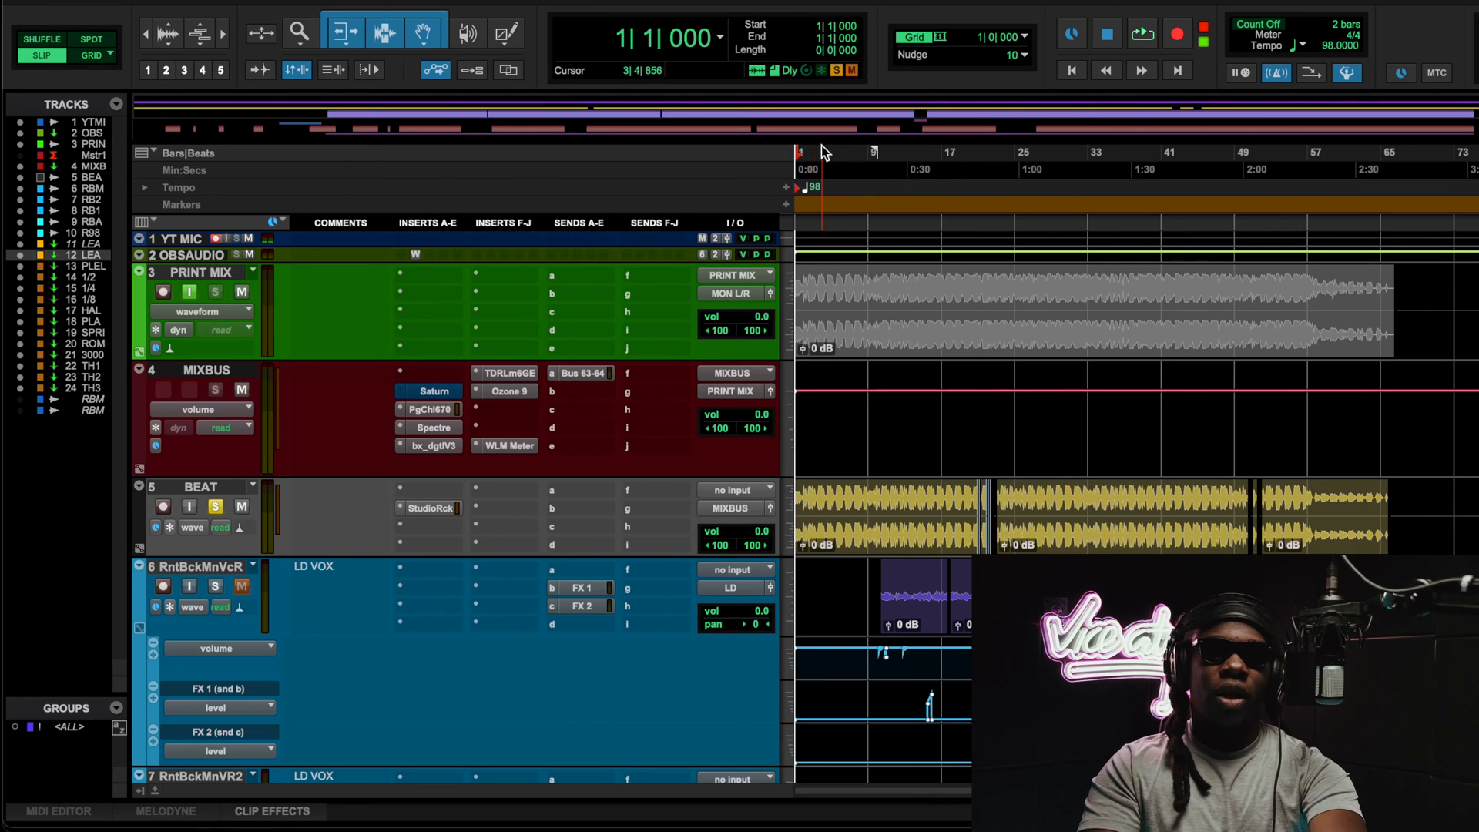
Step: Play the soloed beat from bar 3, stop playback, and turn off the BEAT track's solo
click(820, 148)
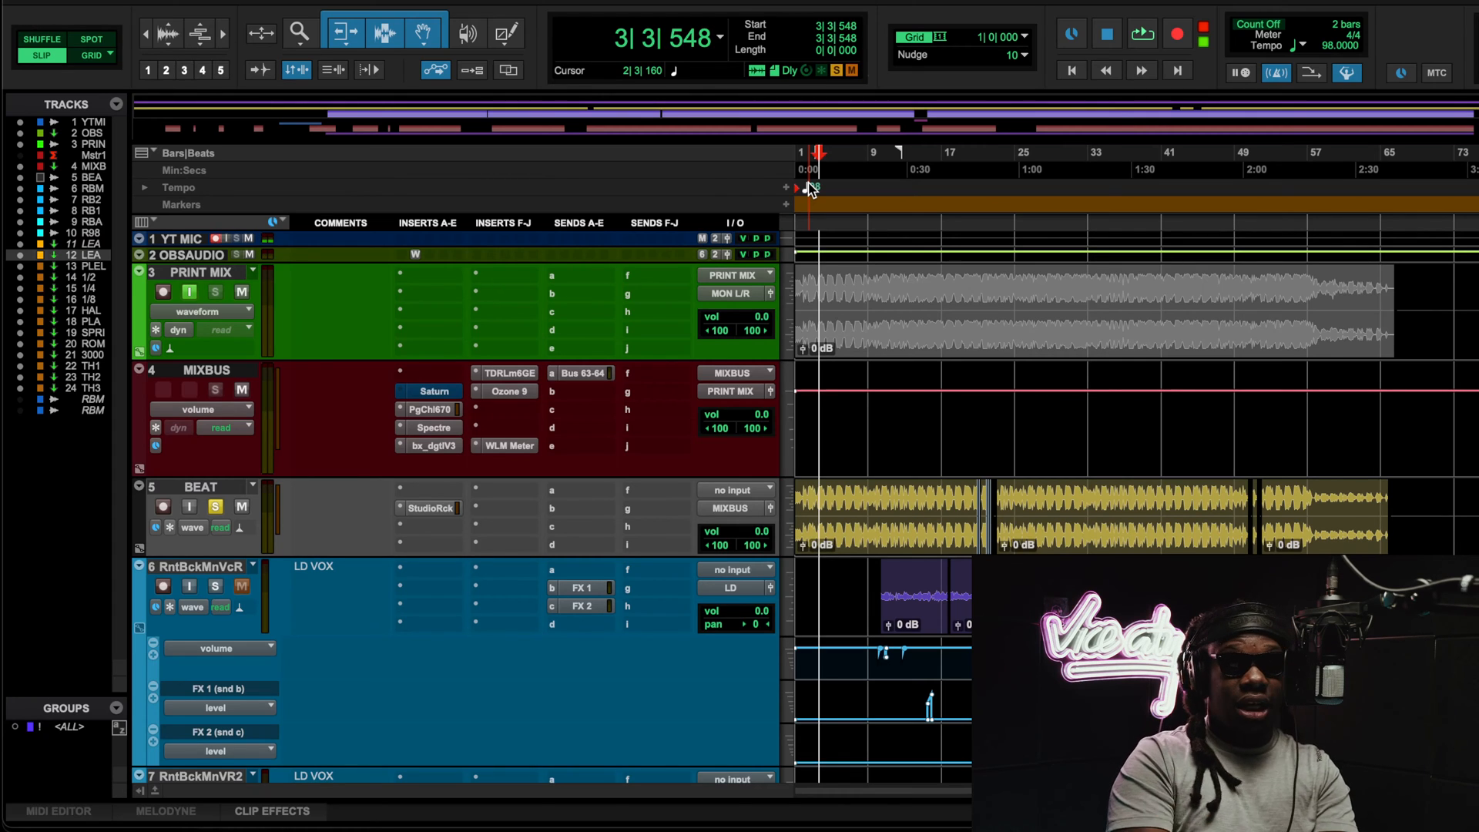
key(space)
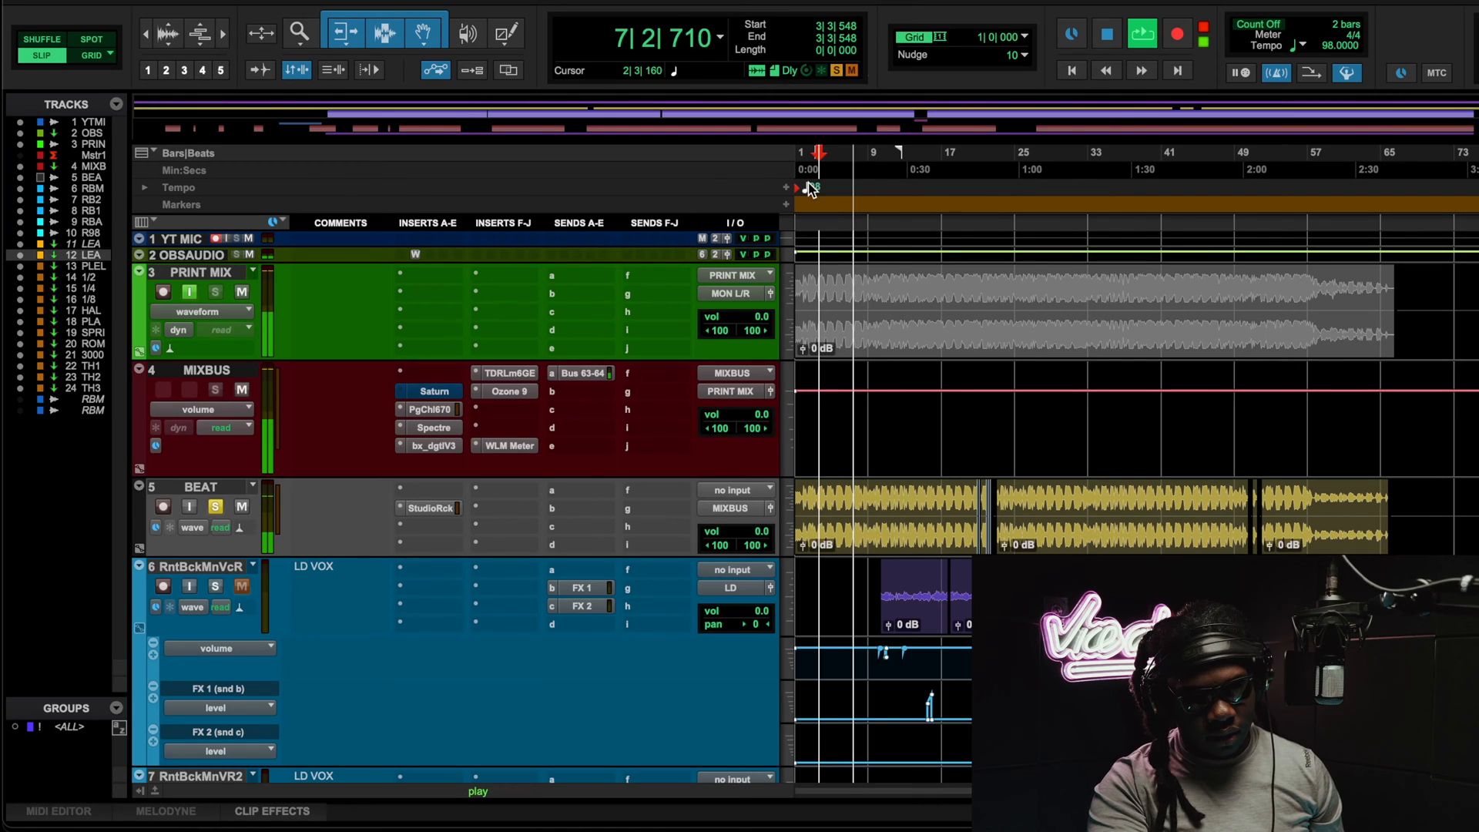
key(space)
scroll(1058, 473, down, 10)
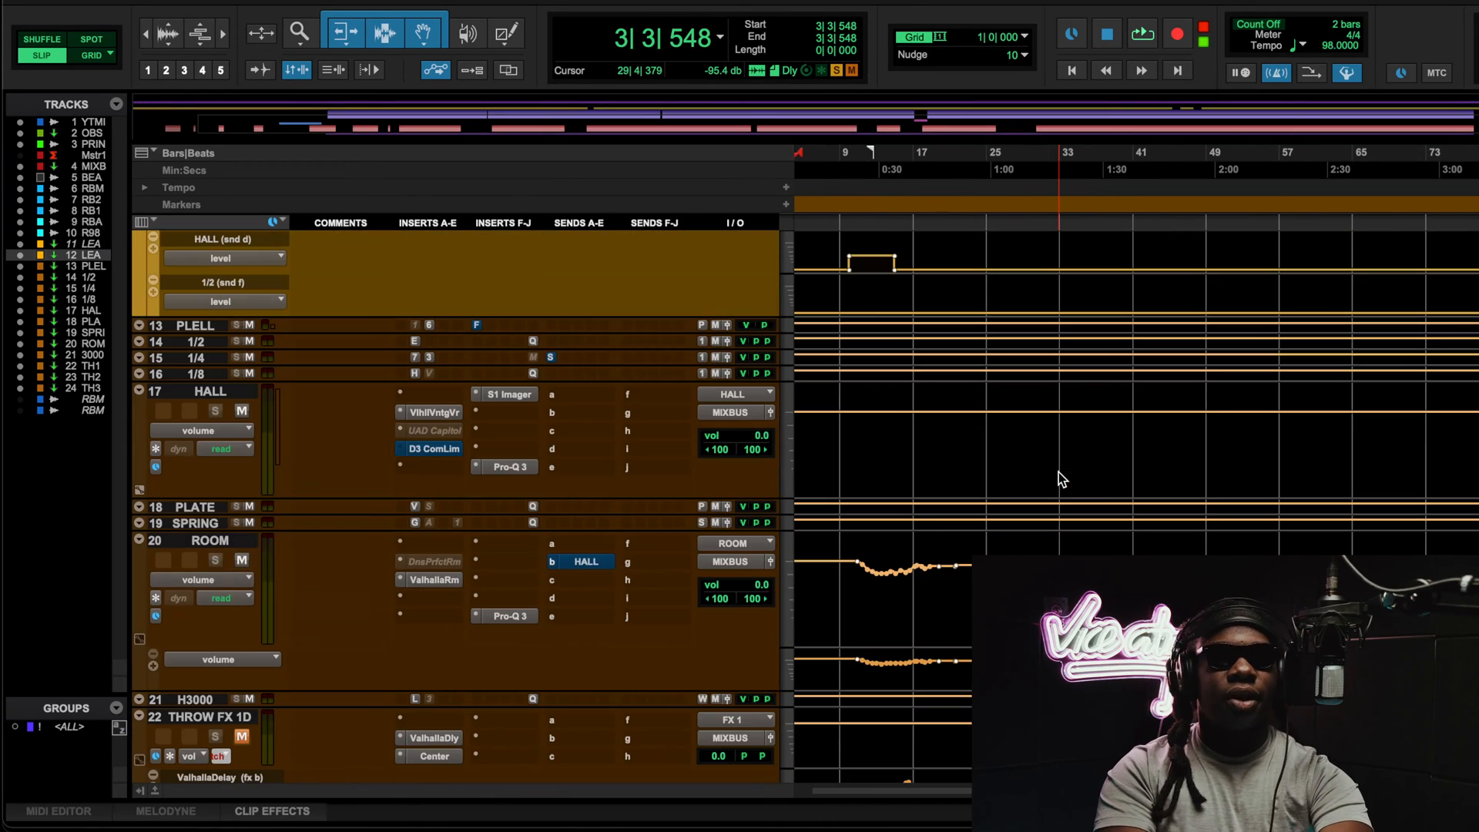
scroll(929, 520, up, 5)
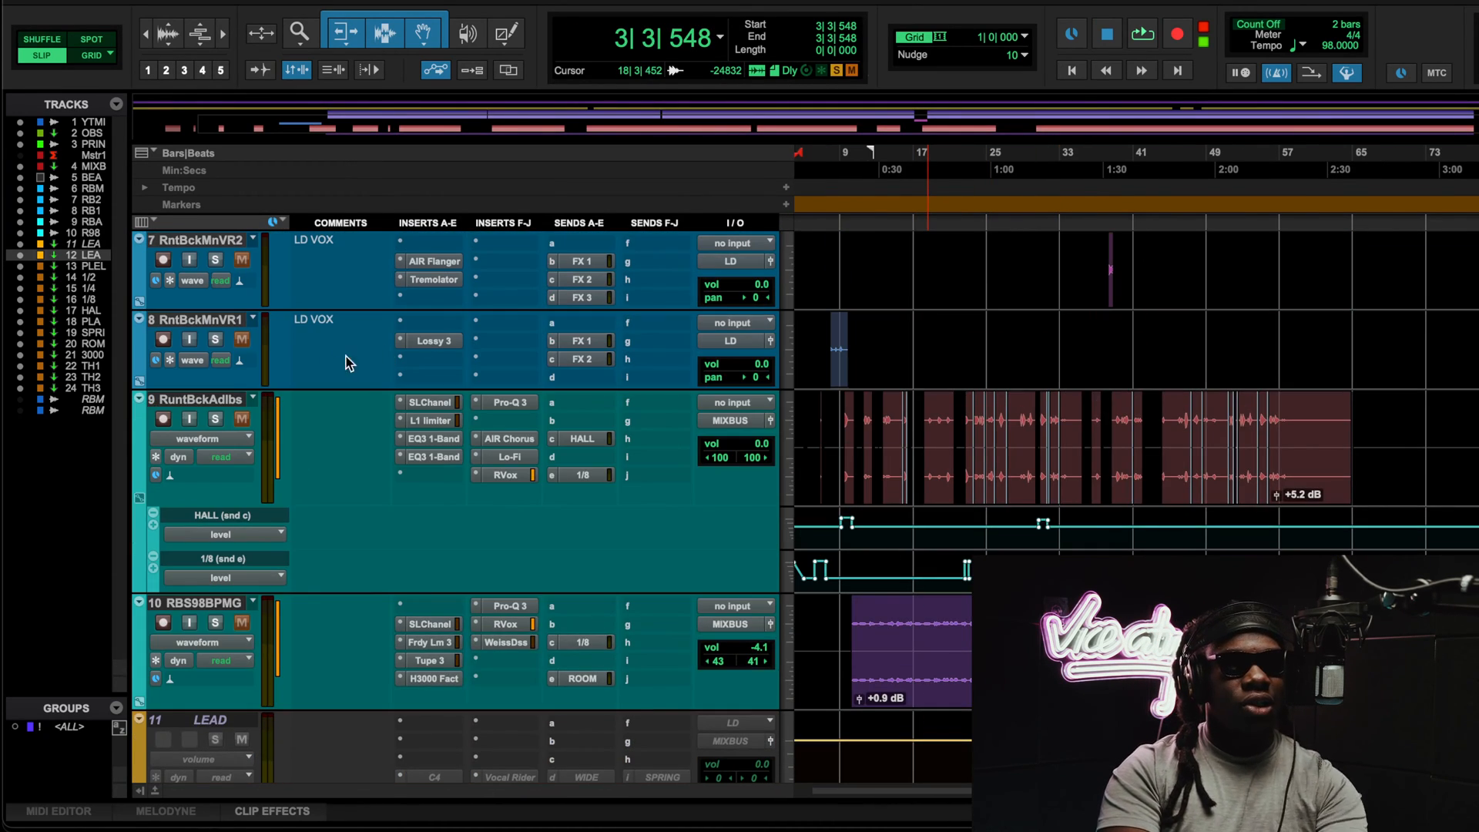
scroll(281, 543, up, 3)
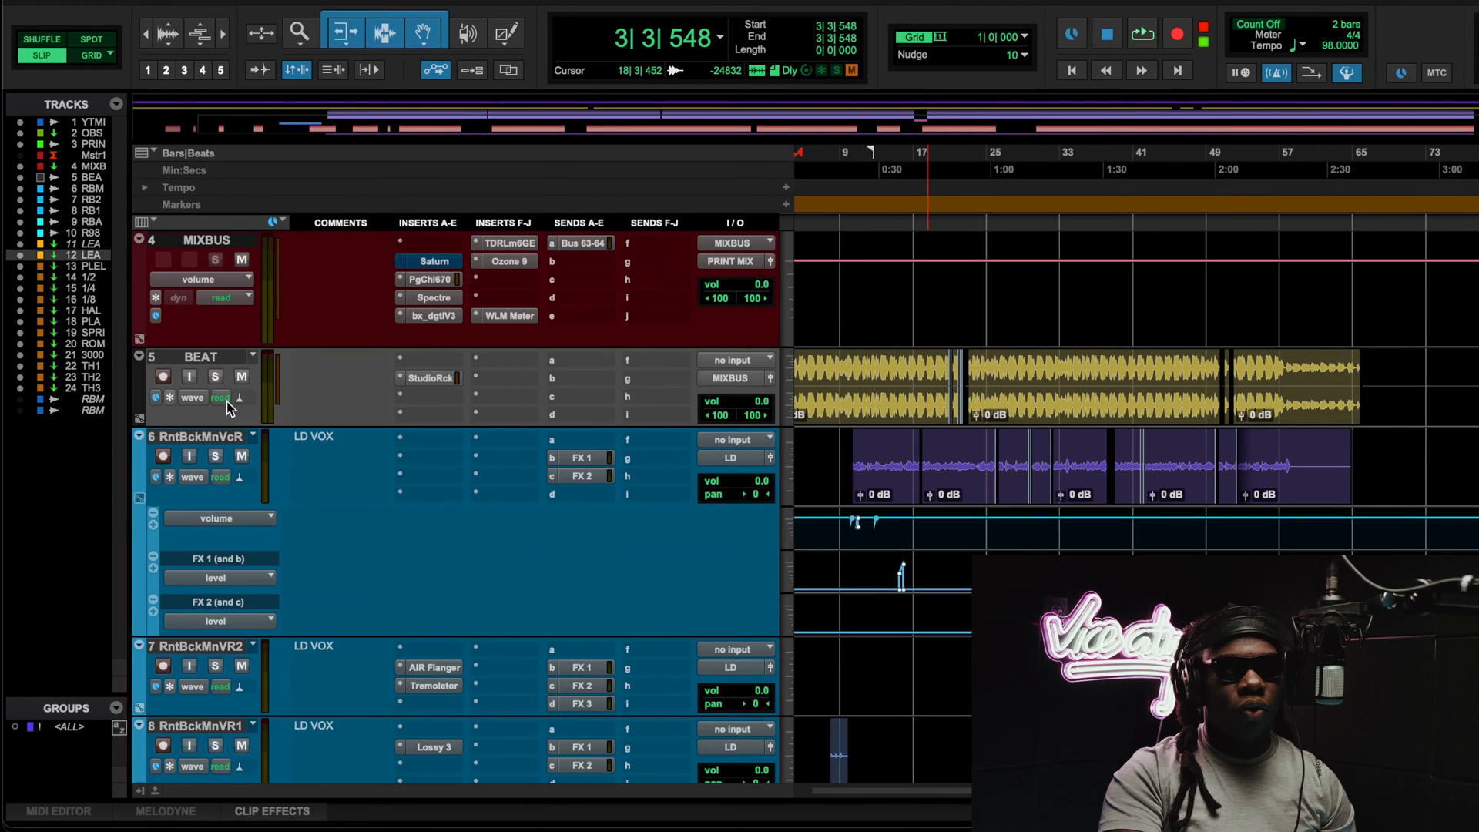
Step: Open SSLChannel on the RuntBckAdlbs track to view its AD LIBS settings, and close it
scroll(226, 400, down, 4)
scroll(423, 350, up, 2)
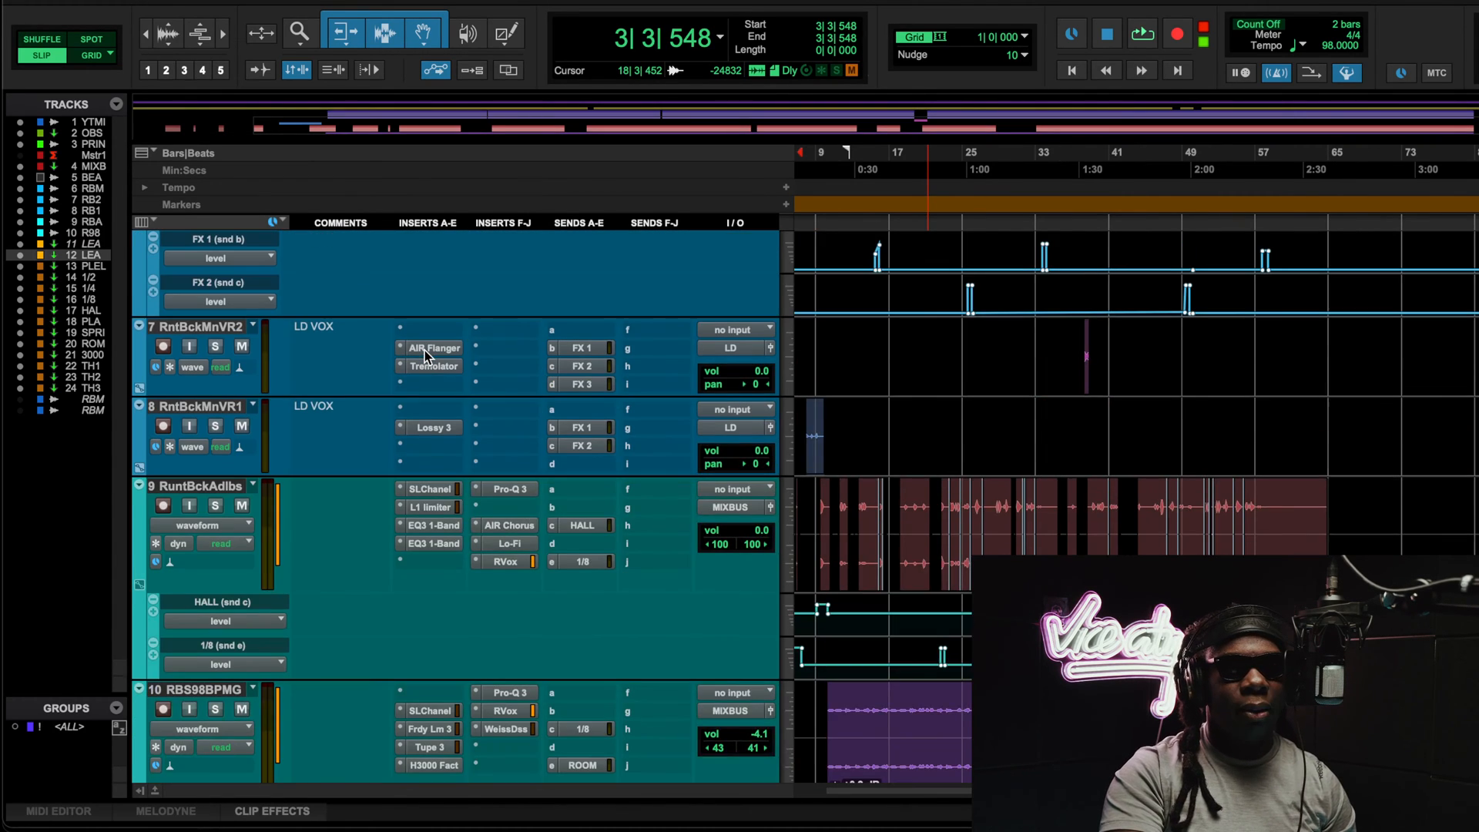
scroll(424, 349, down, 2)
scroll(460, 613, down, 2)
scroll(460, 458, up, 2)
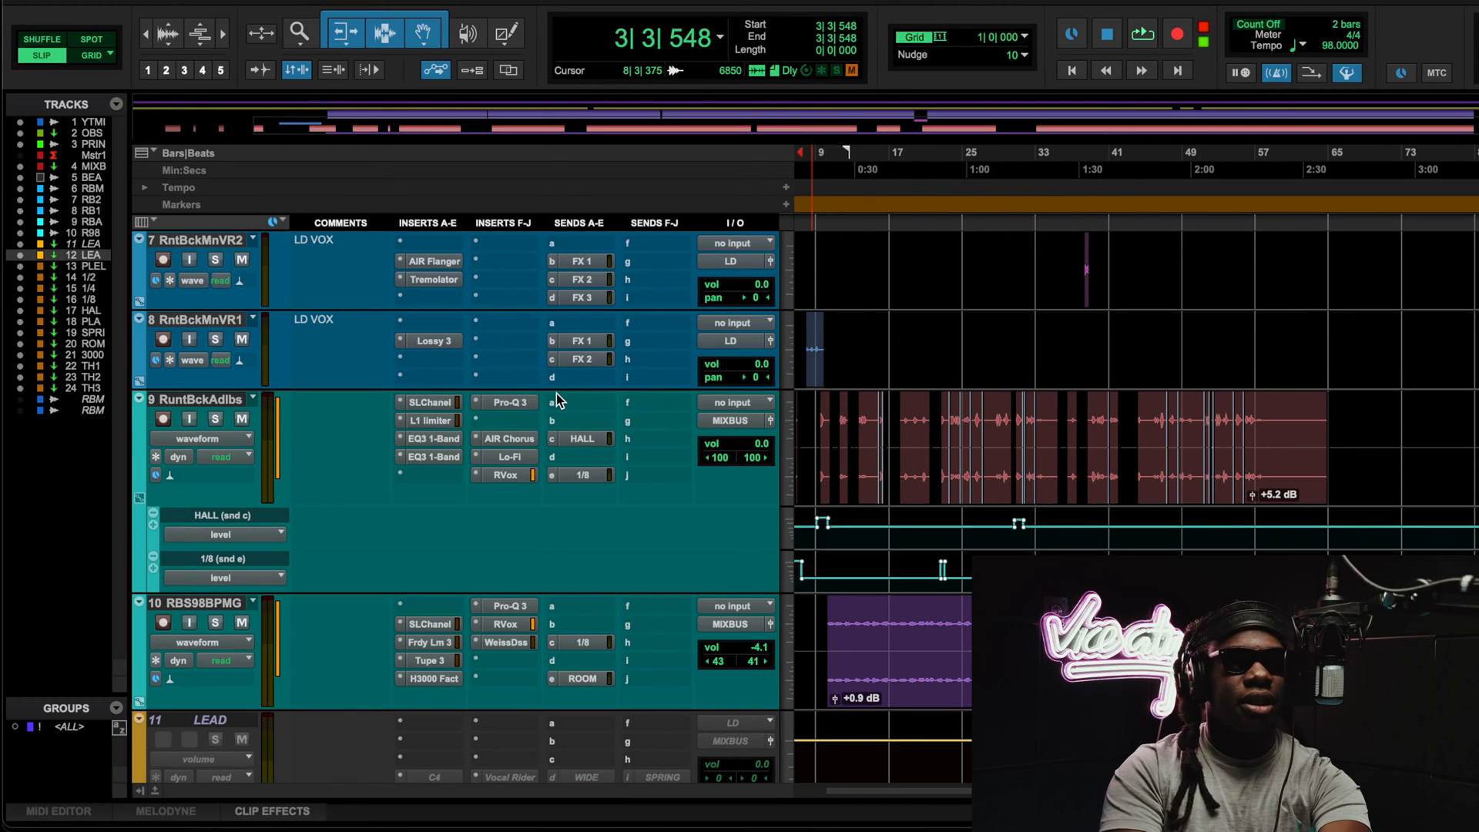
click(460, 407)
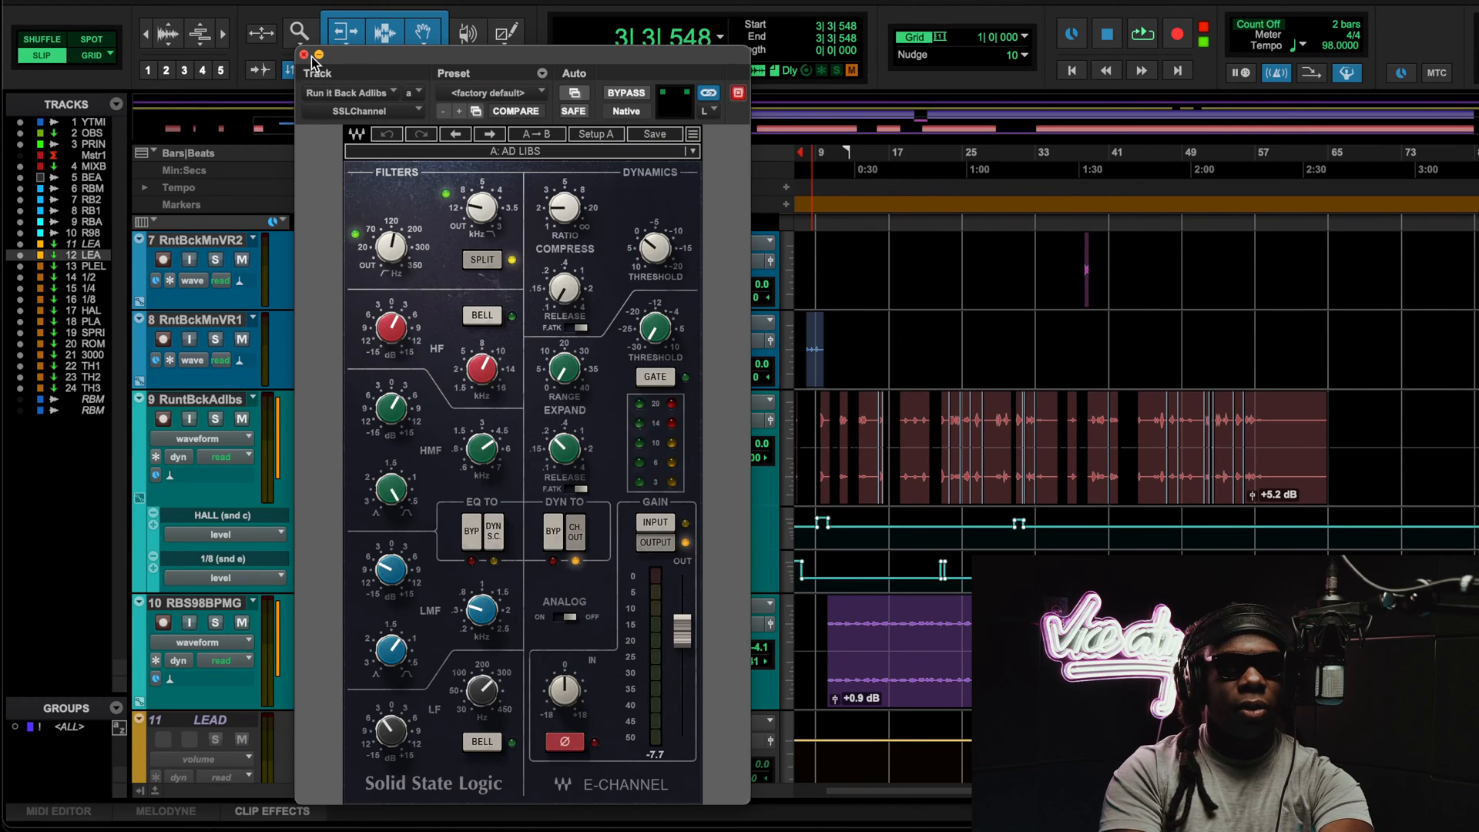
click(304, 56)
Step: Open SSLChannel on the RBS98BPMG track, compare it bypassed and active while playing from bar 25, and close it
scroll(454, 395, down, 1)
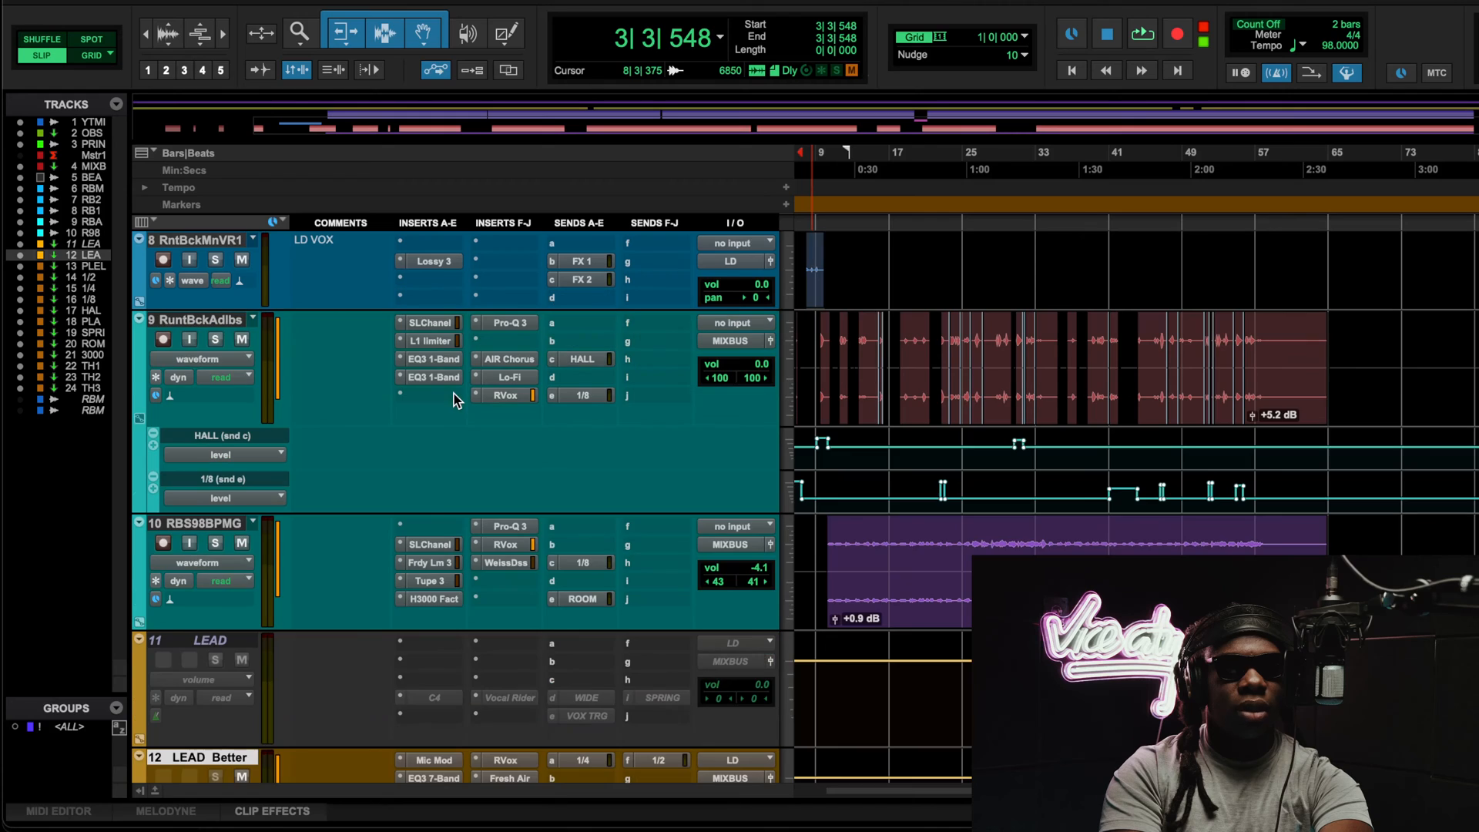
click(426, 550)
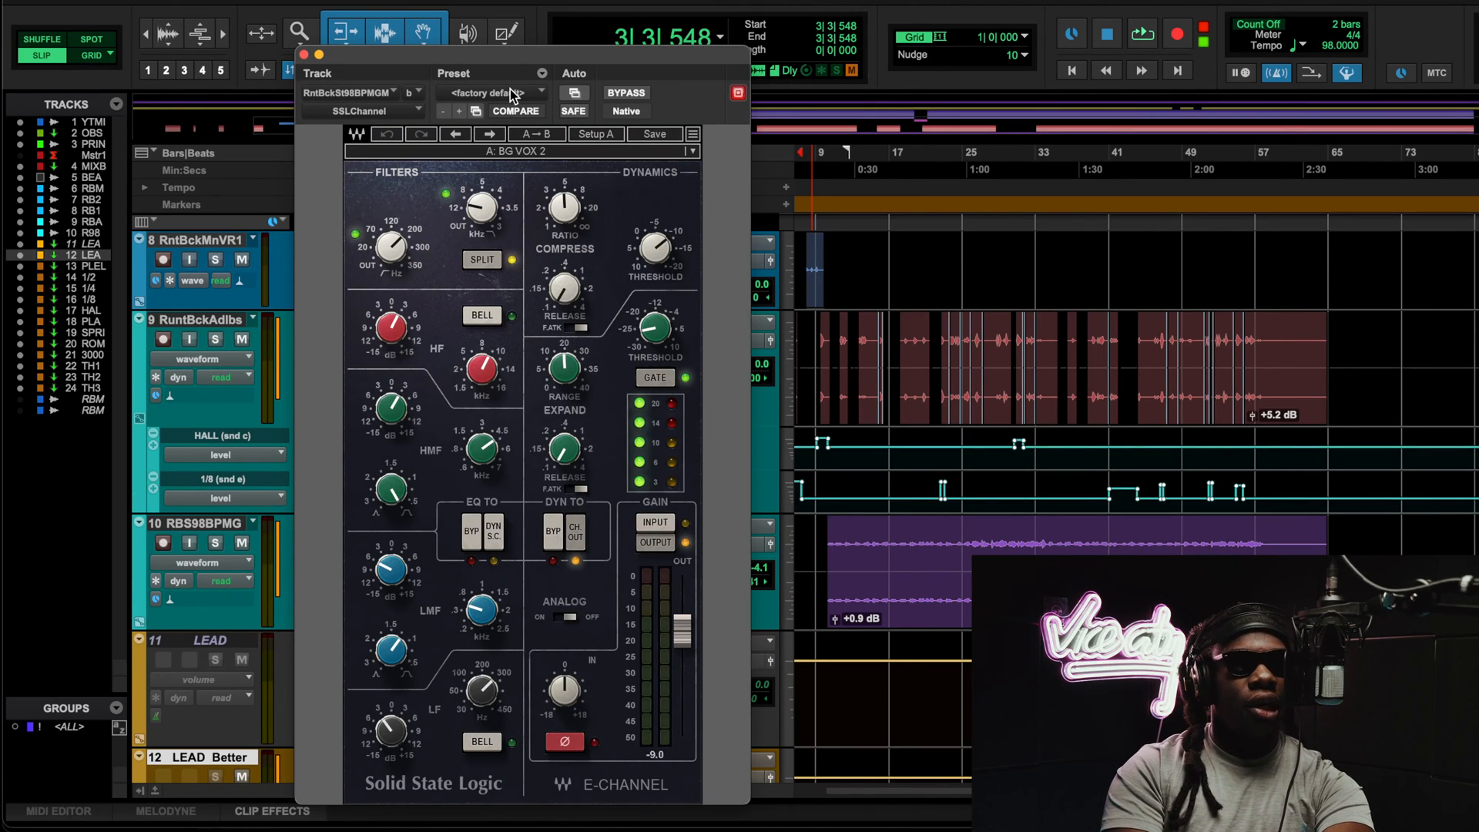
drag(516, 65, 389, 4)
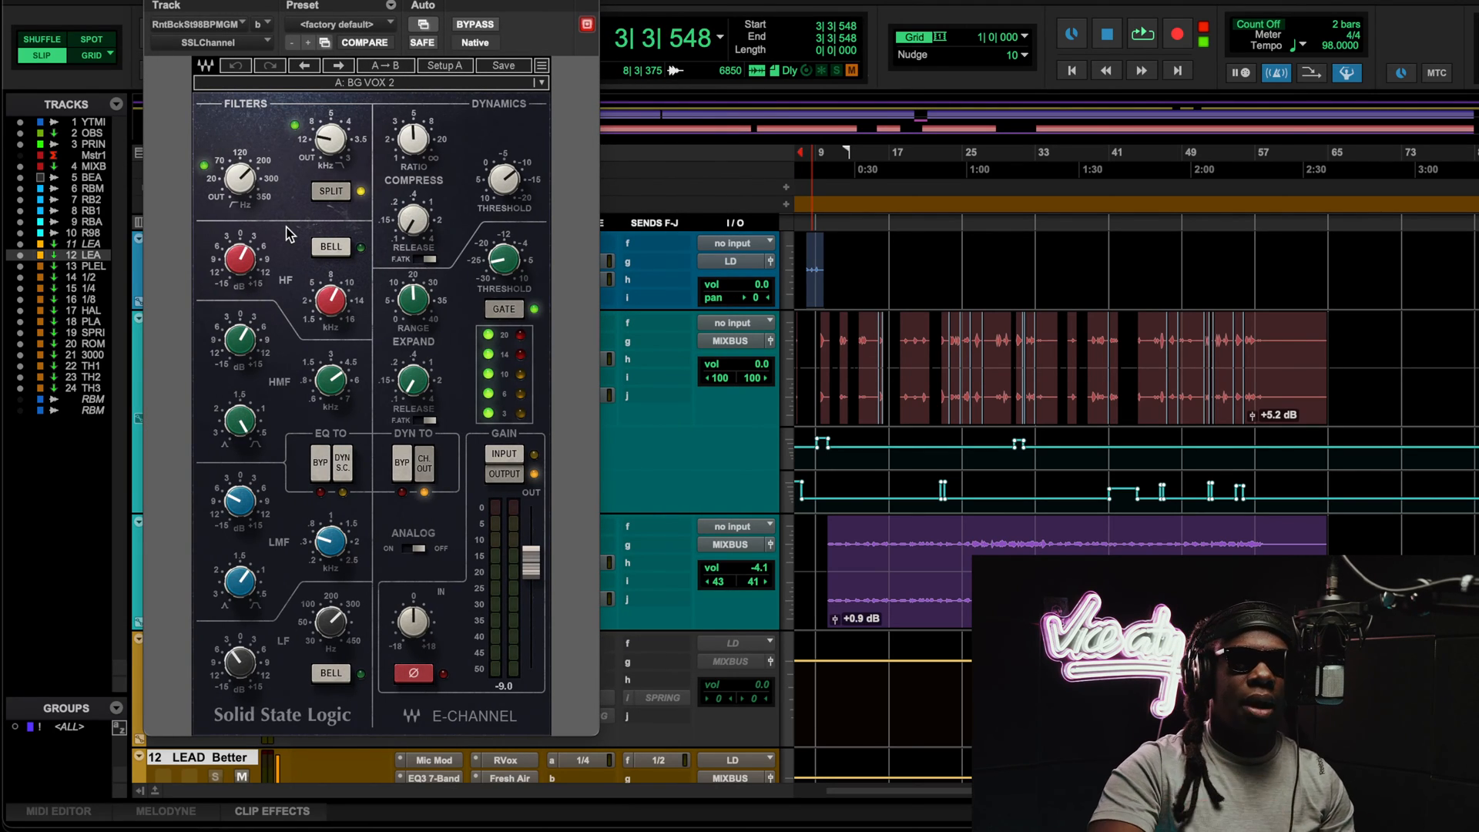
click(972, 173)
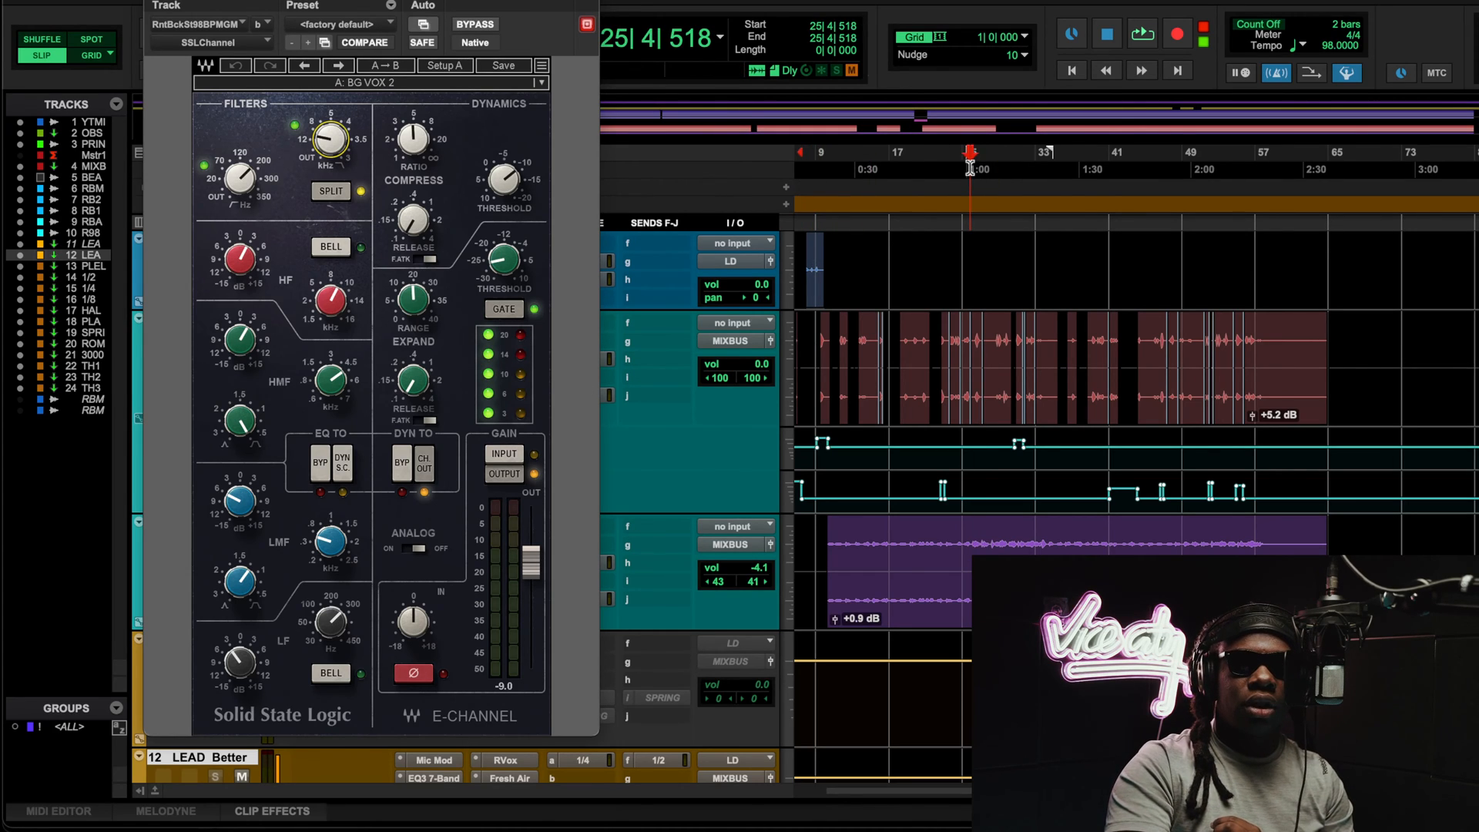
key(space)
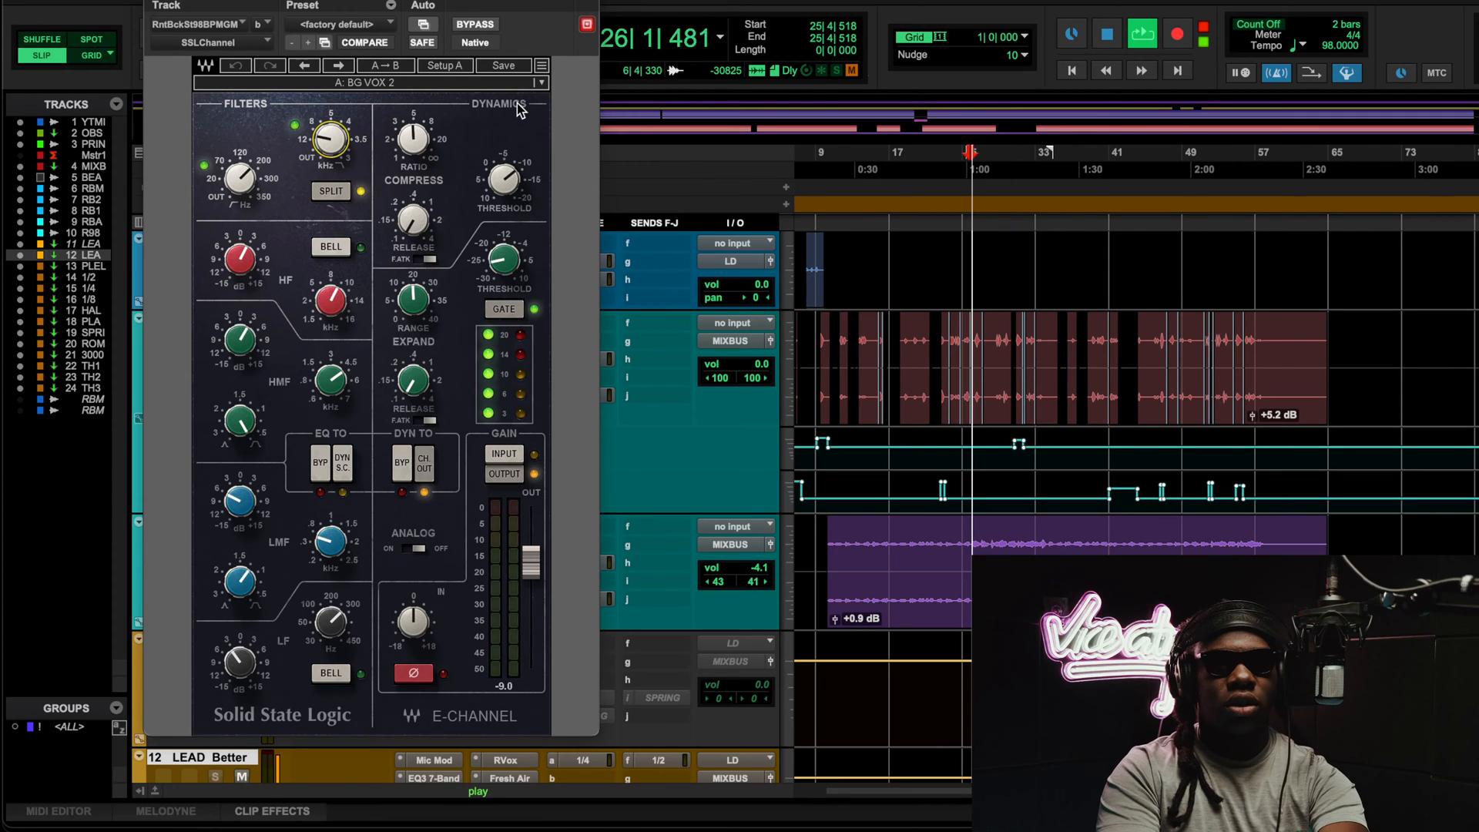
click(467, 27)
click(467, 27)
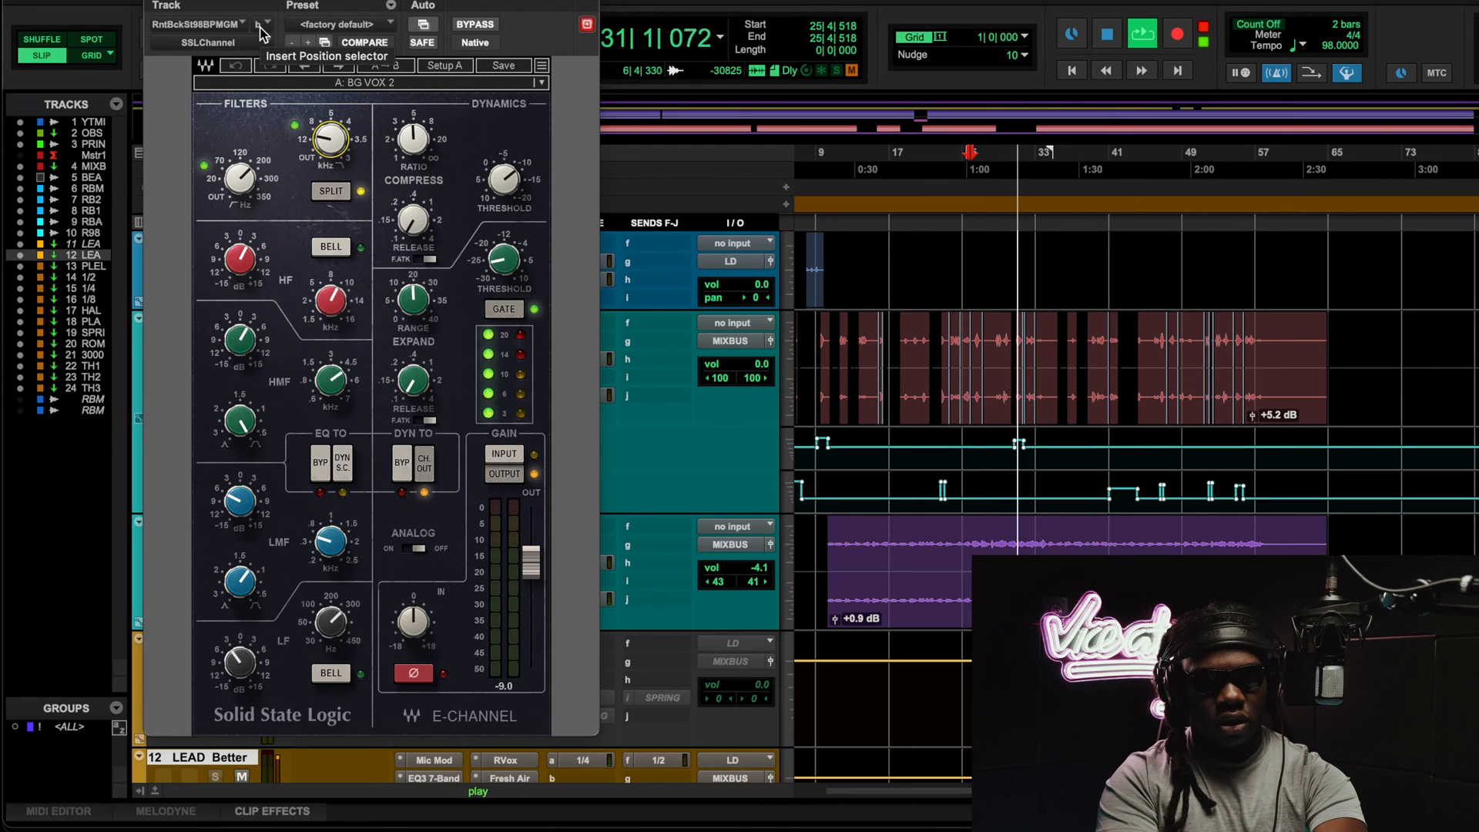
click(153, 1)
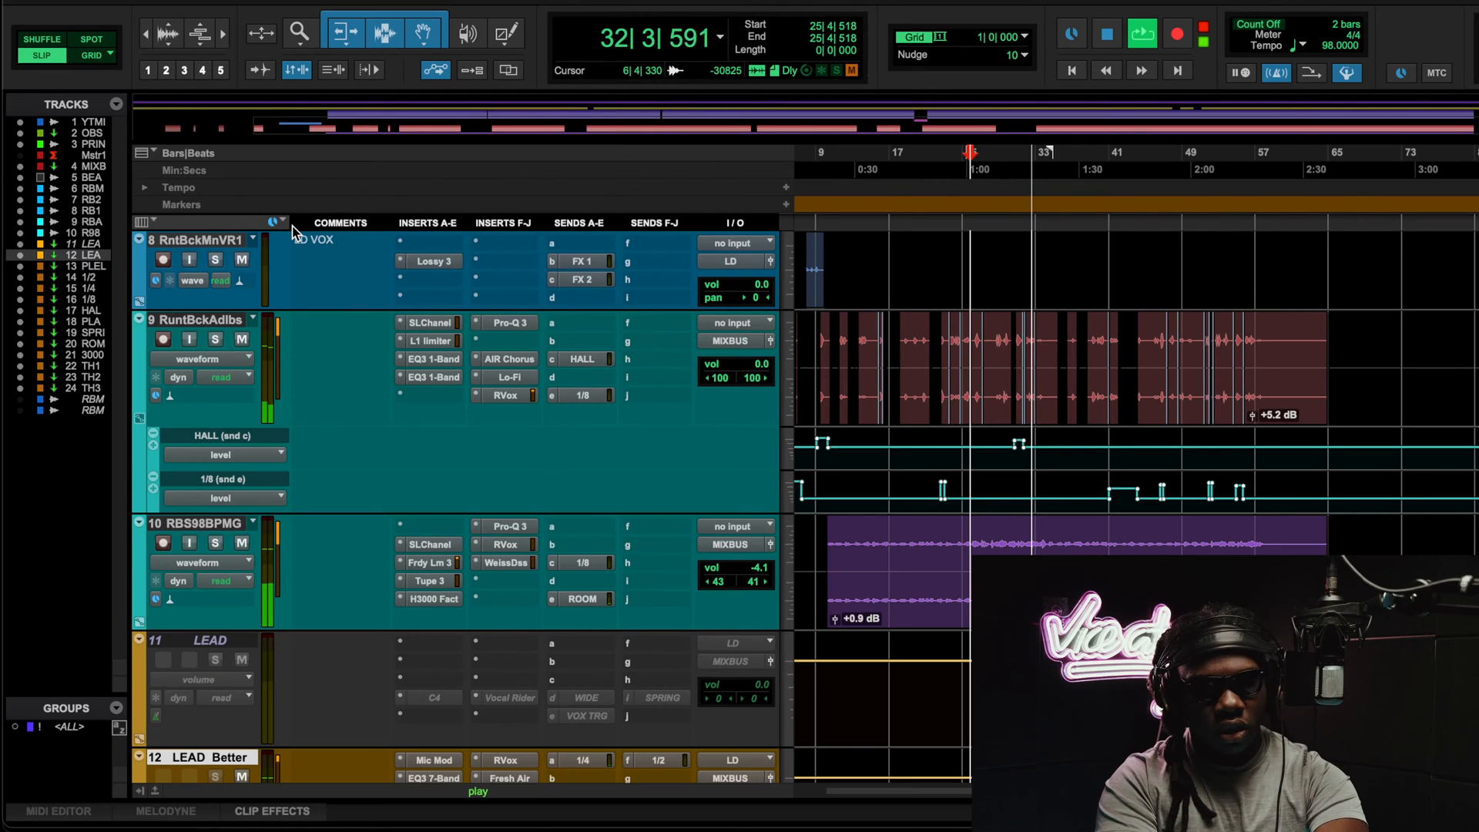
Step: View the L1 limiter on RuntBckAdlbs, and compare Faraday Limiter on the RBS98BPMG track bypassed and active during playback
click(430, 341)
key(space)
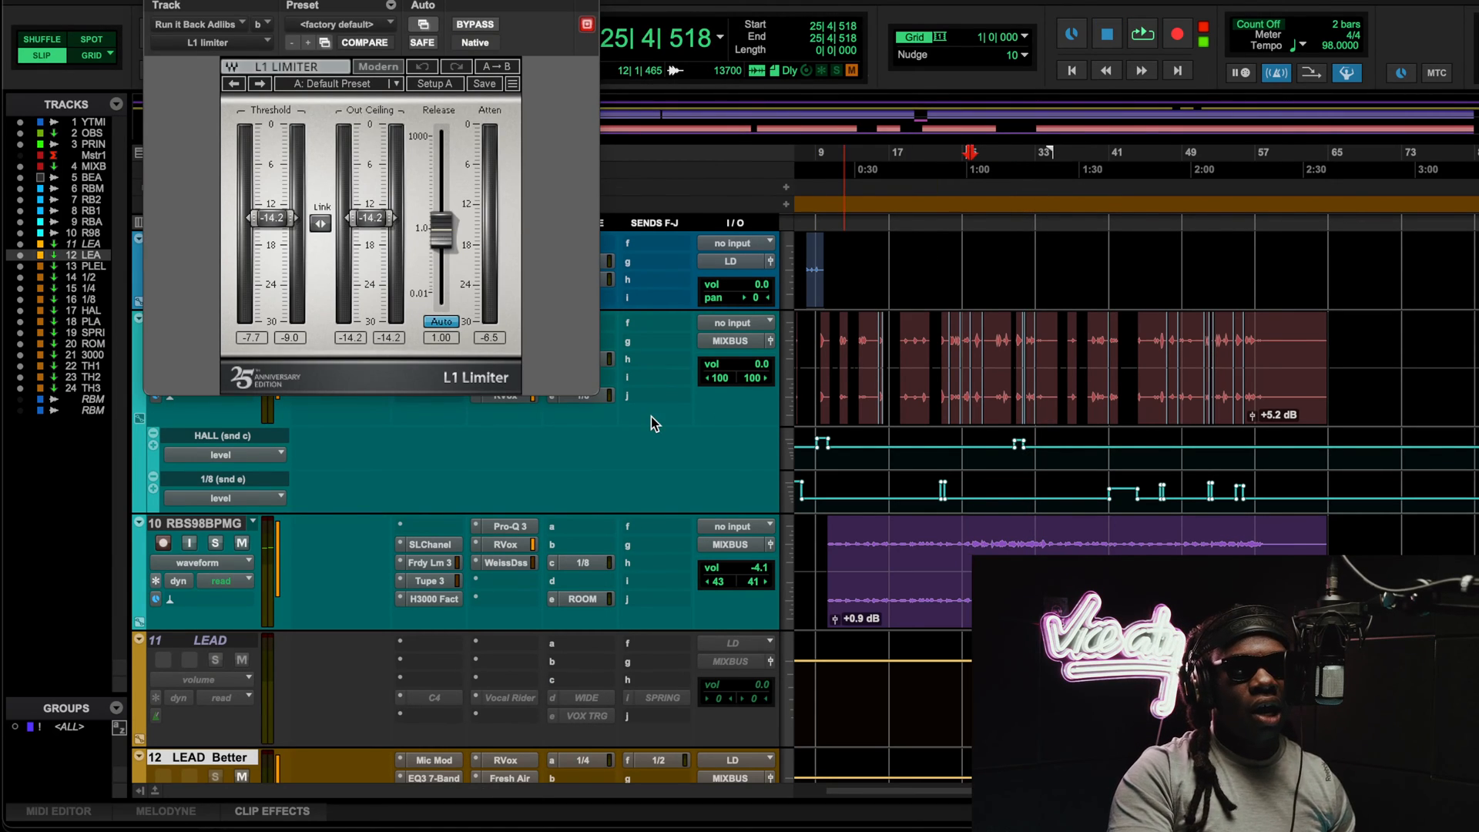
click(429, 562)
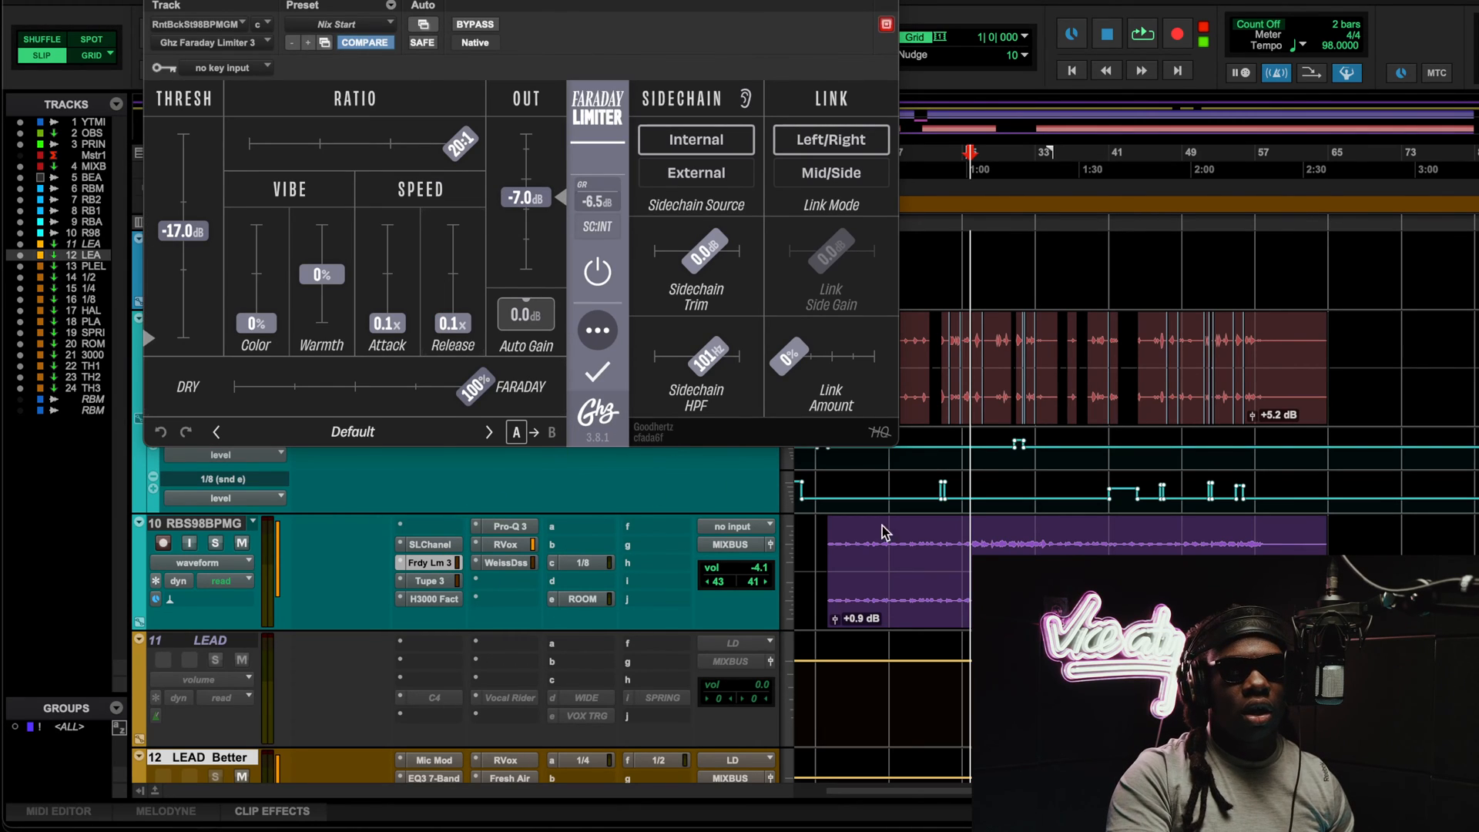
scroll(959, 543, up, 3)
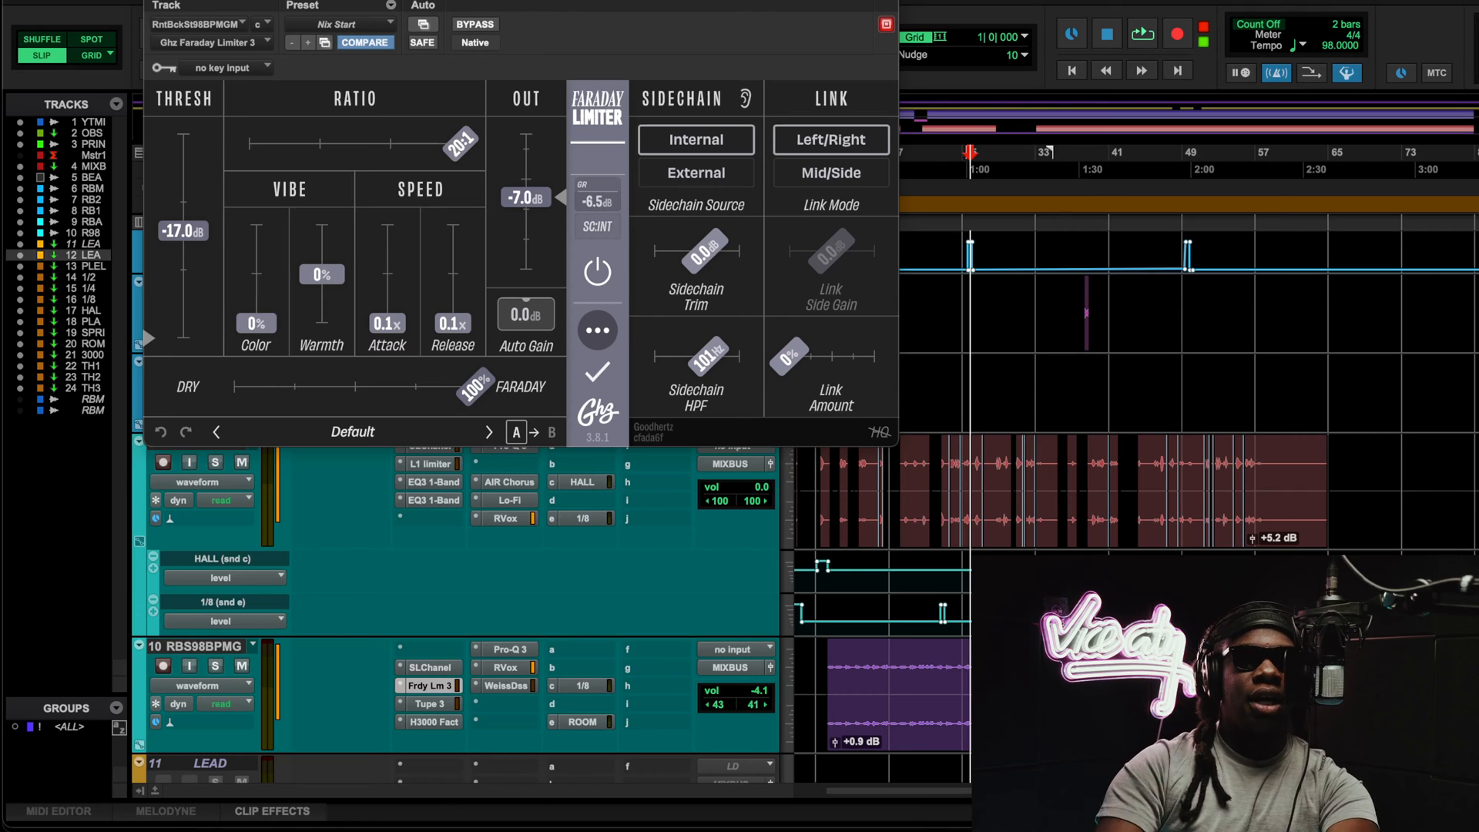
key(space)
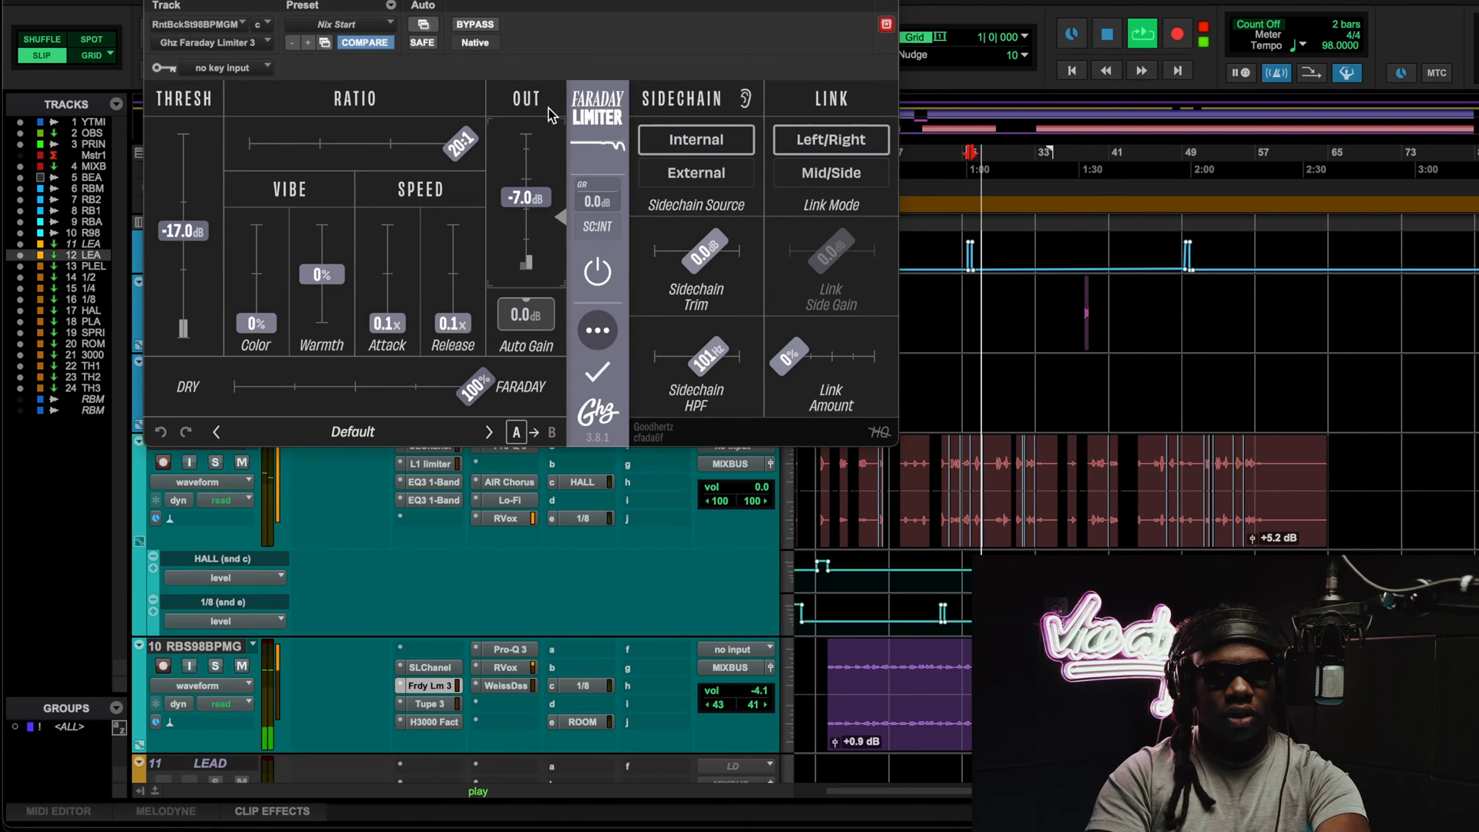
click(475, 25)
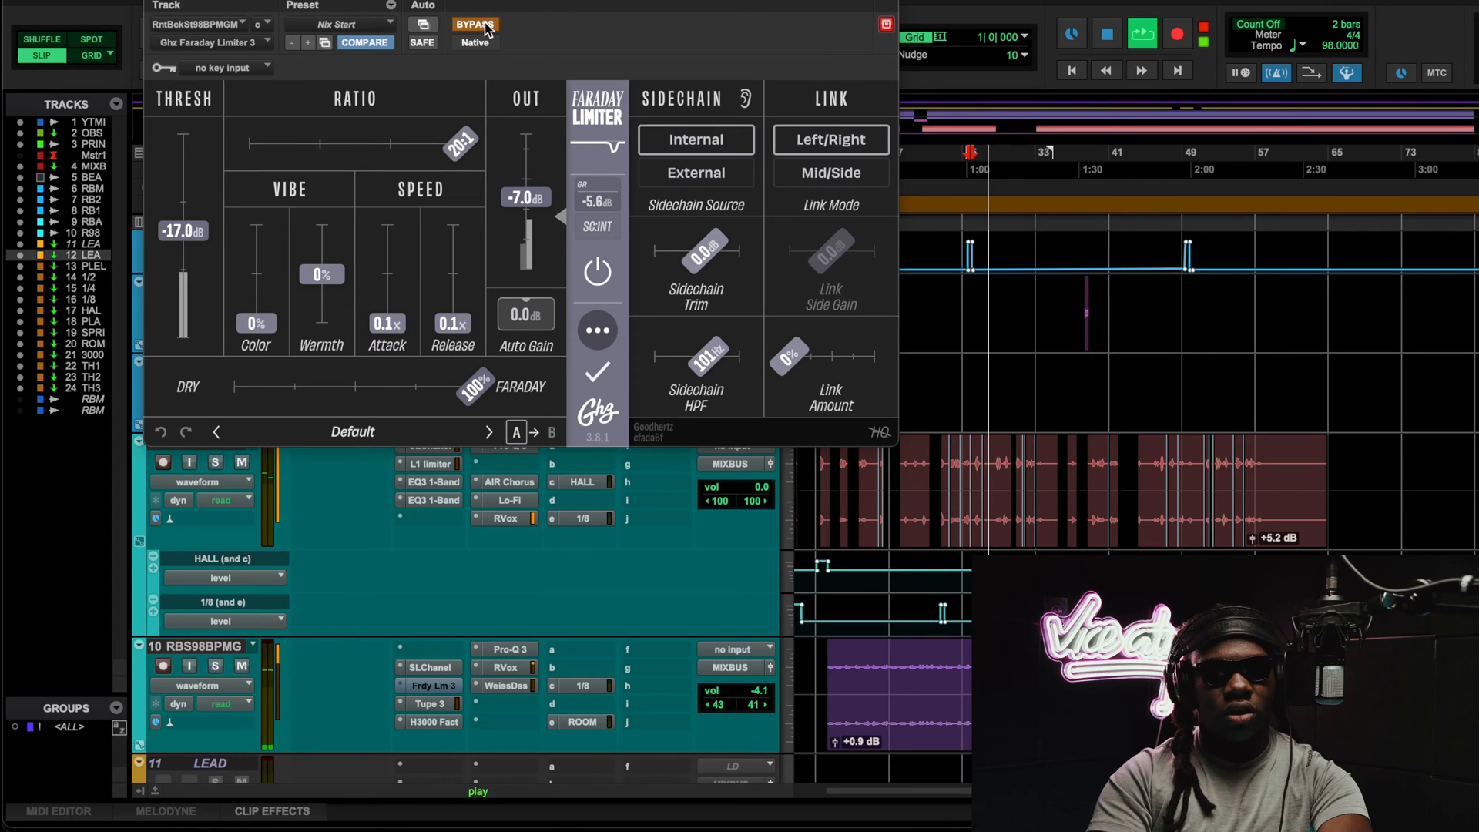
click(487, 29)
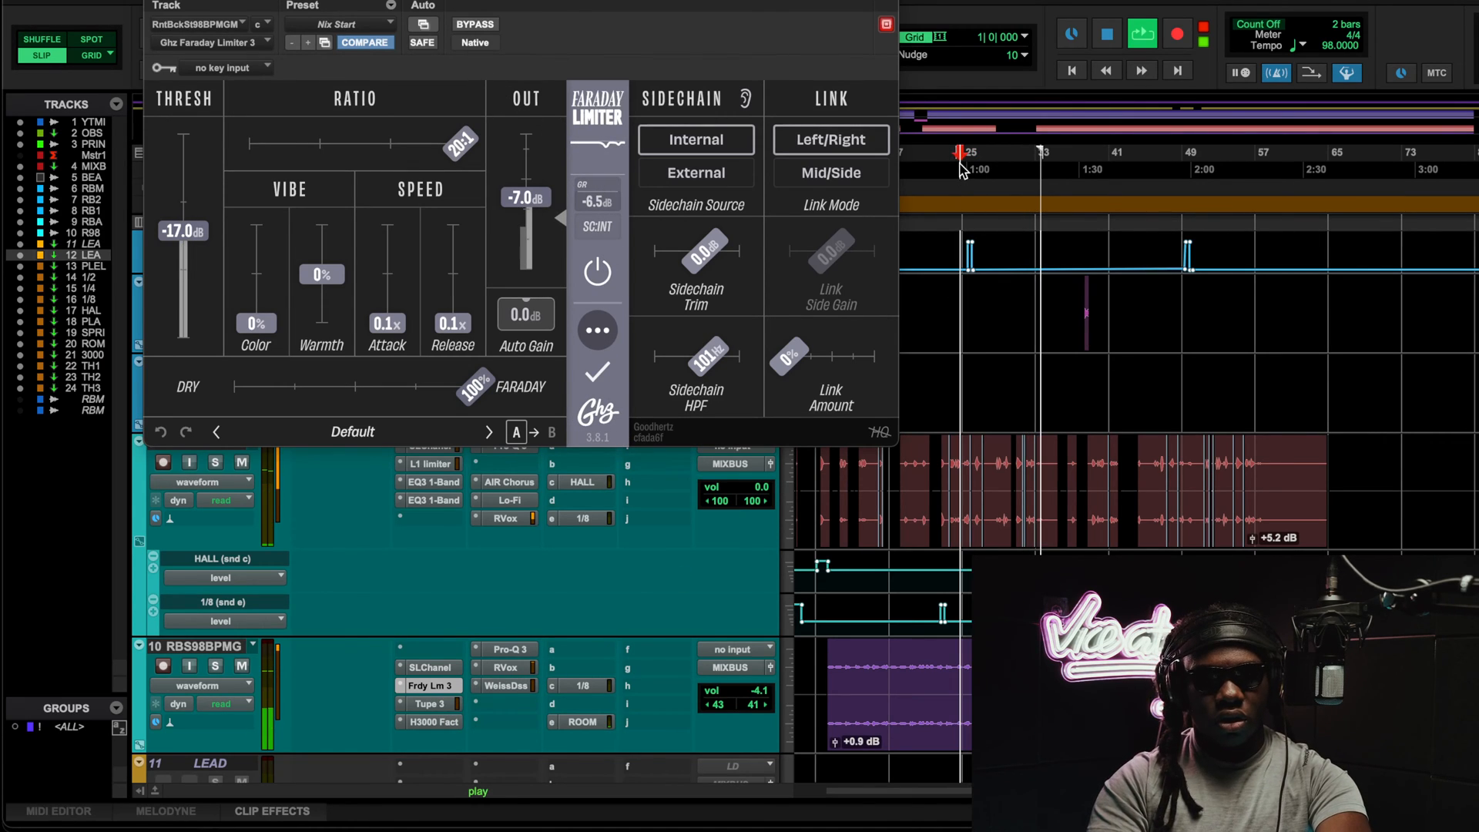
Step: Select about bars 25 to 34 on the timeline for auditioning, and open Tupe 3 on the RBS98BPMG track
drag(962, 153, 1045, 154)
key(space)
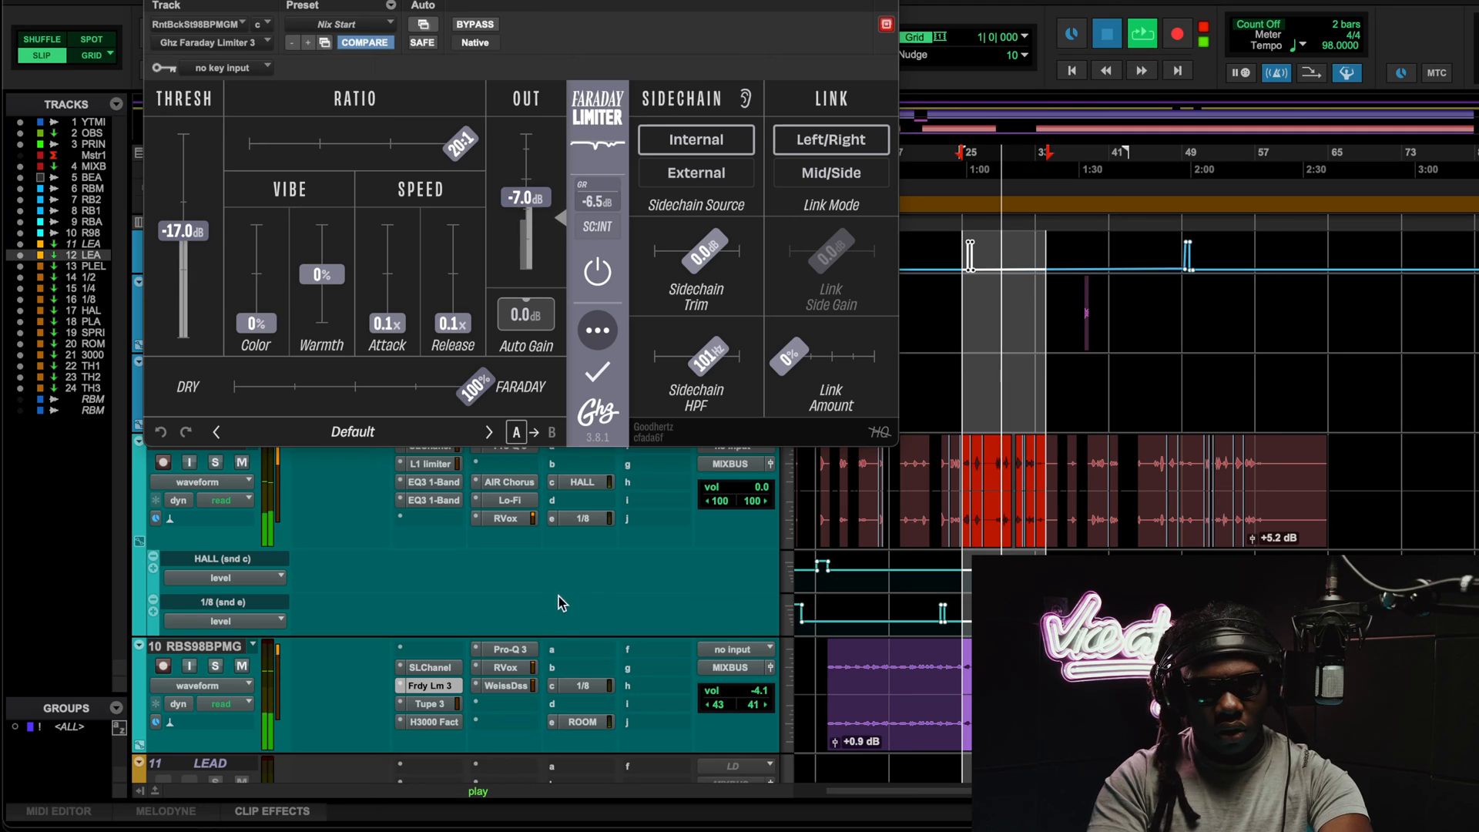
click(445, 703)
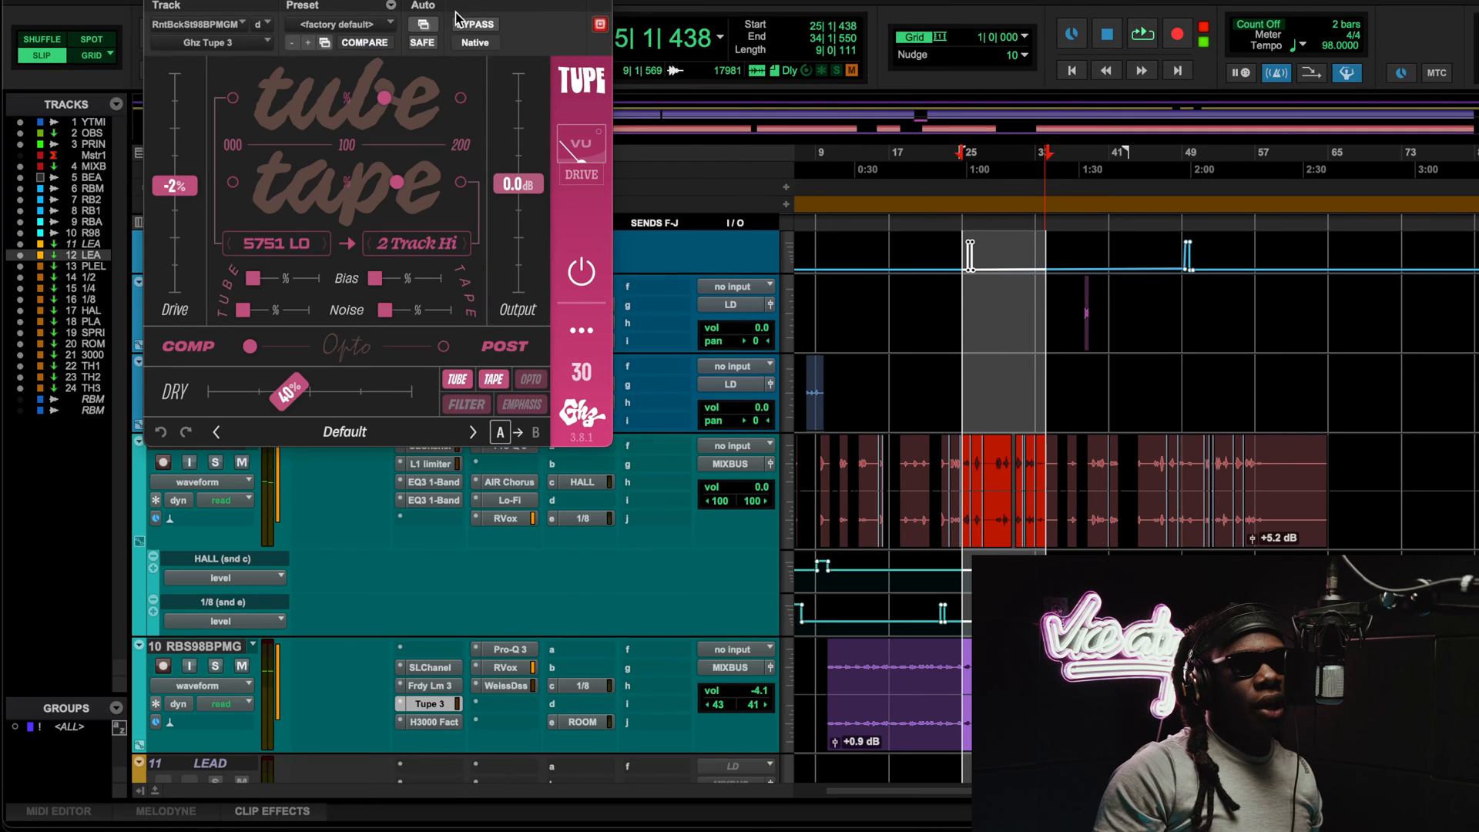
drag(466, 0, 581, 125)
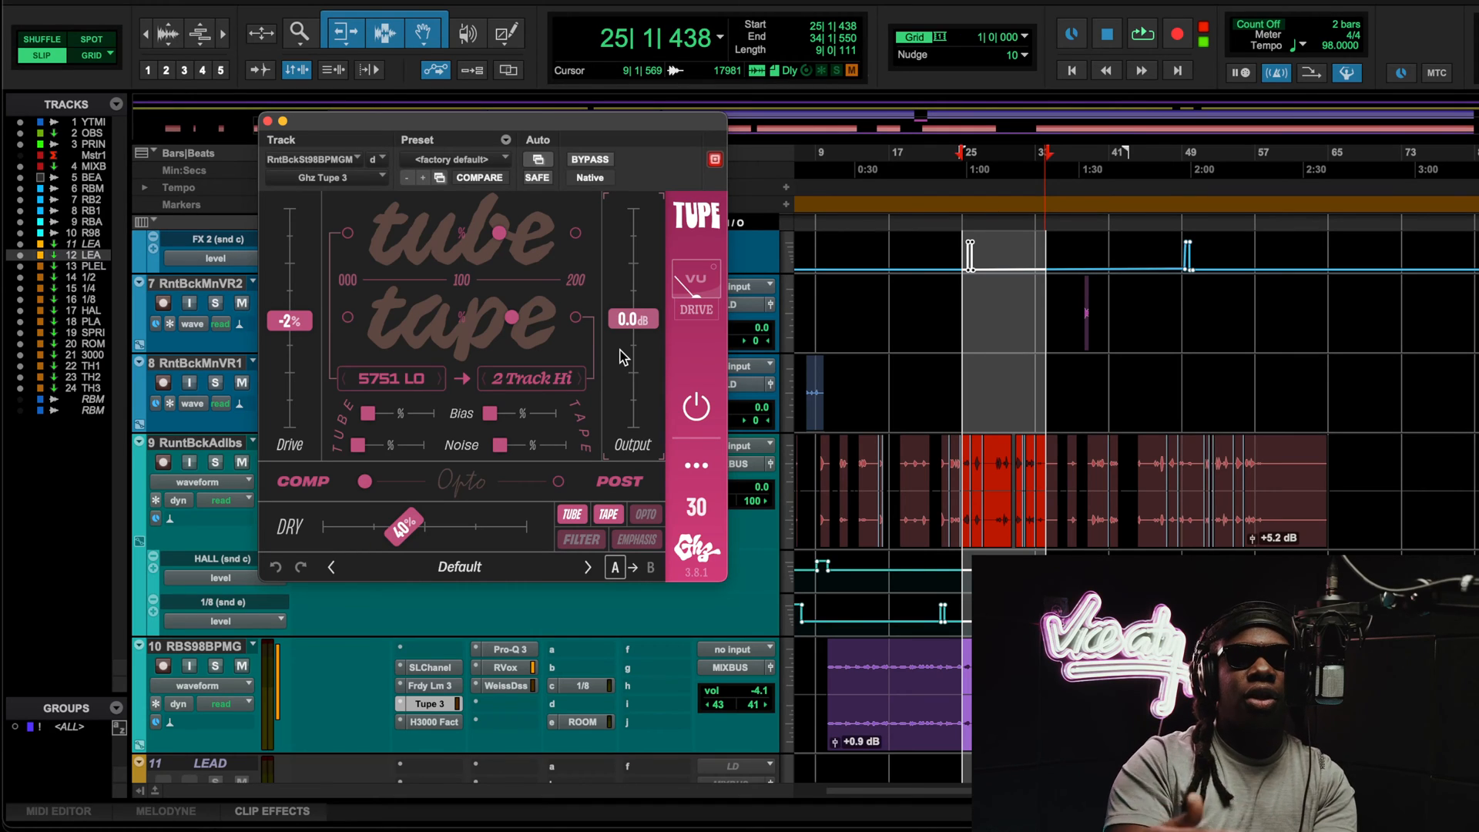
Step: Play the selected range while comparing Tupe 3 bypassed and active, close the plugin, and stop playback
key(space)
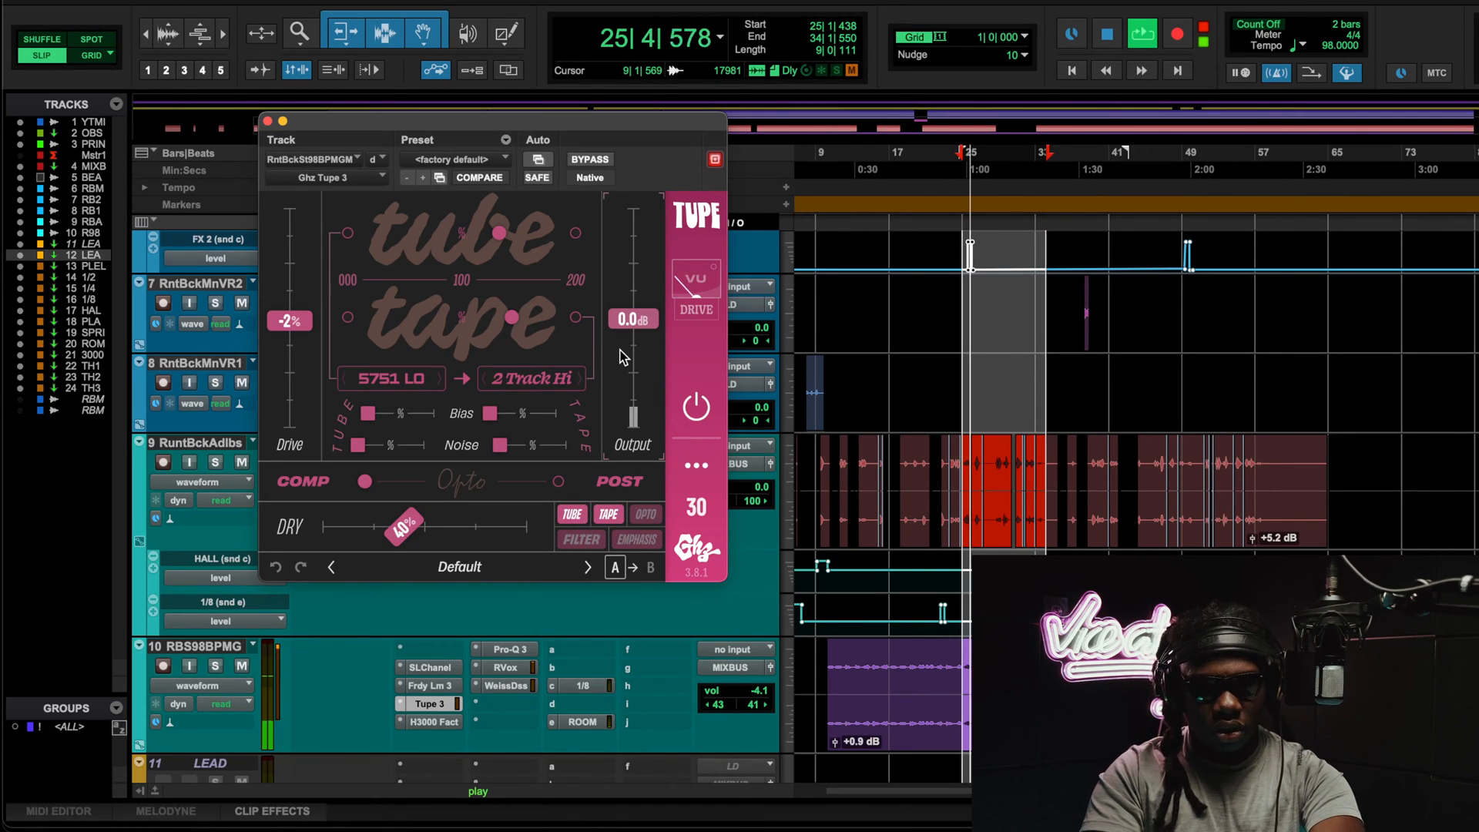
click(589, 160)
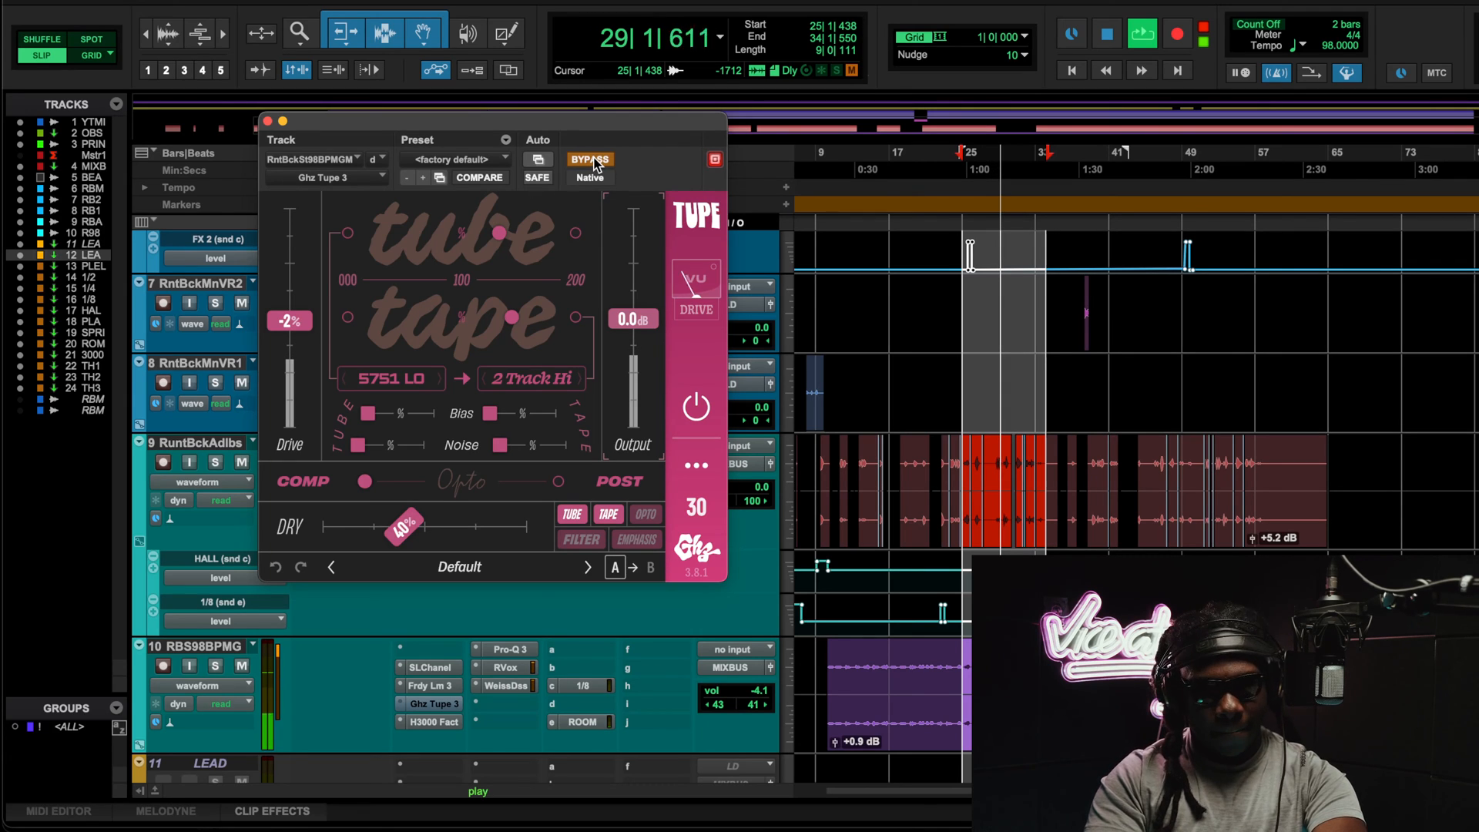
click(590, 159)
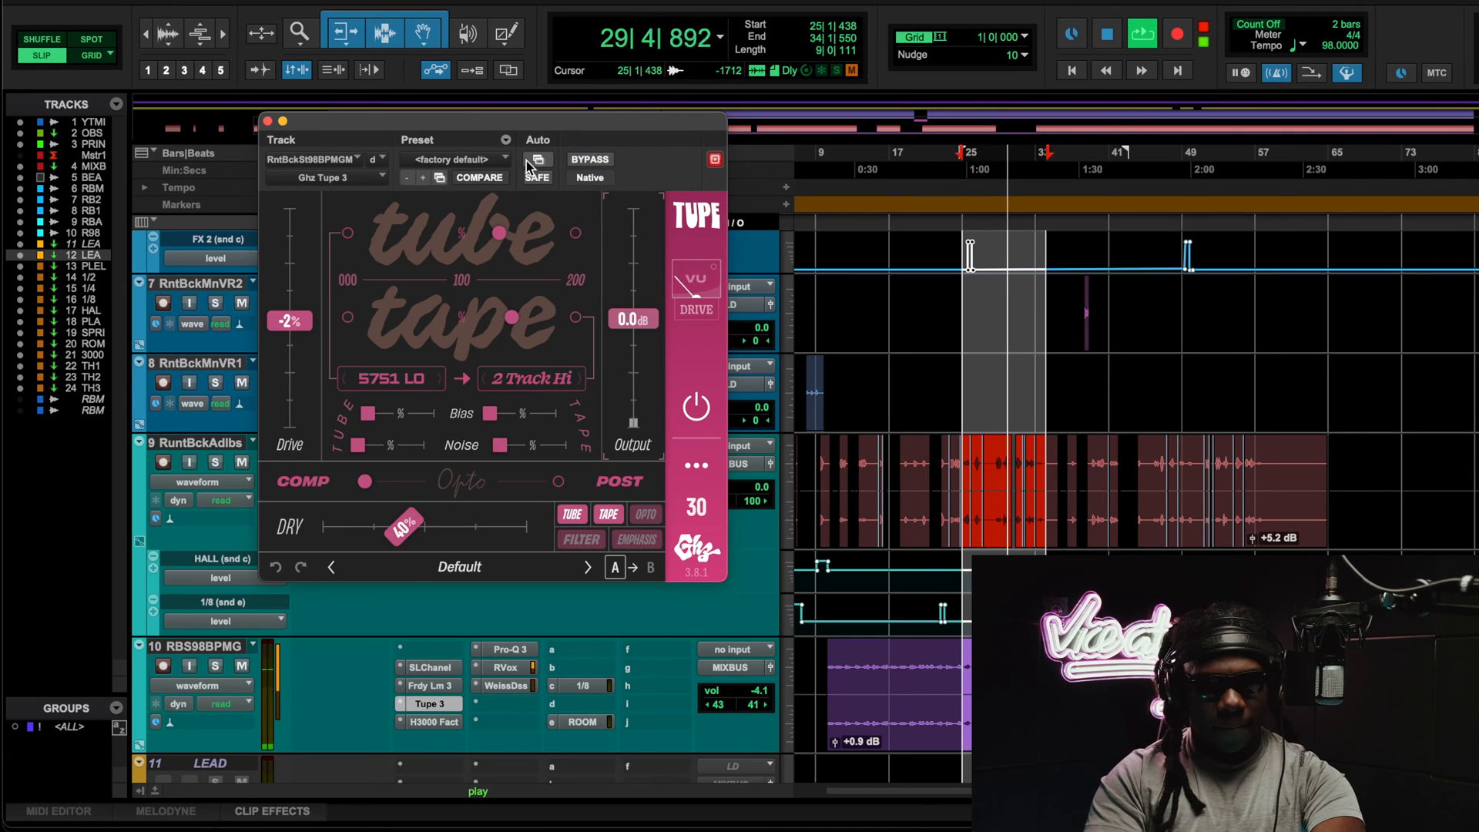
click(599, 163)
click(601, 165)
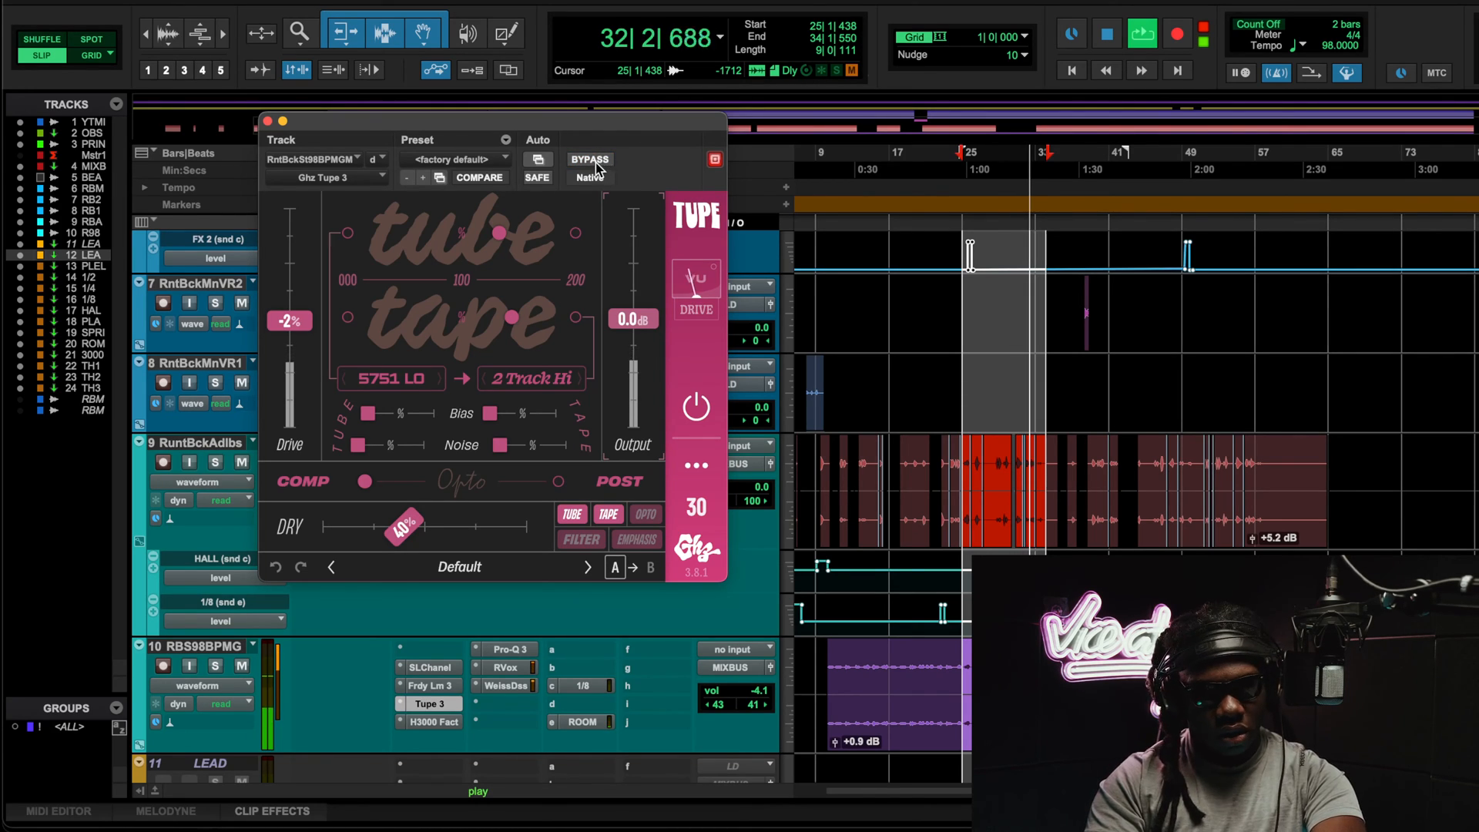
click(268, 121)
key(space)
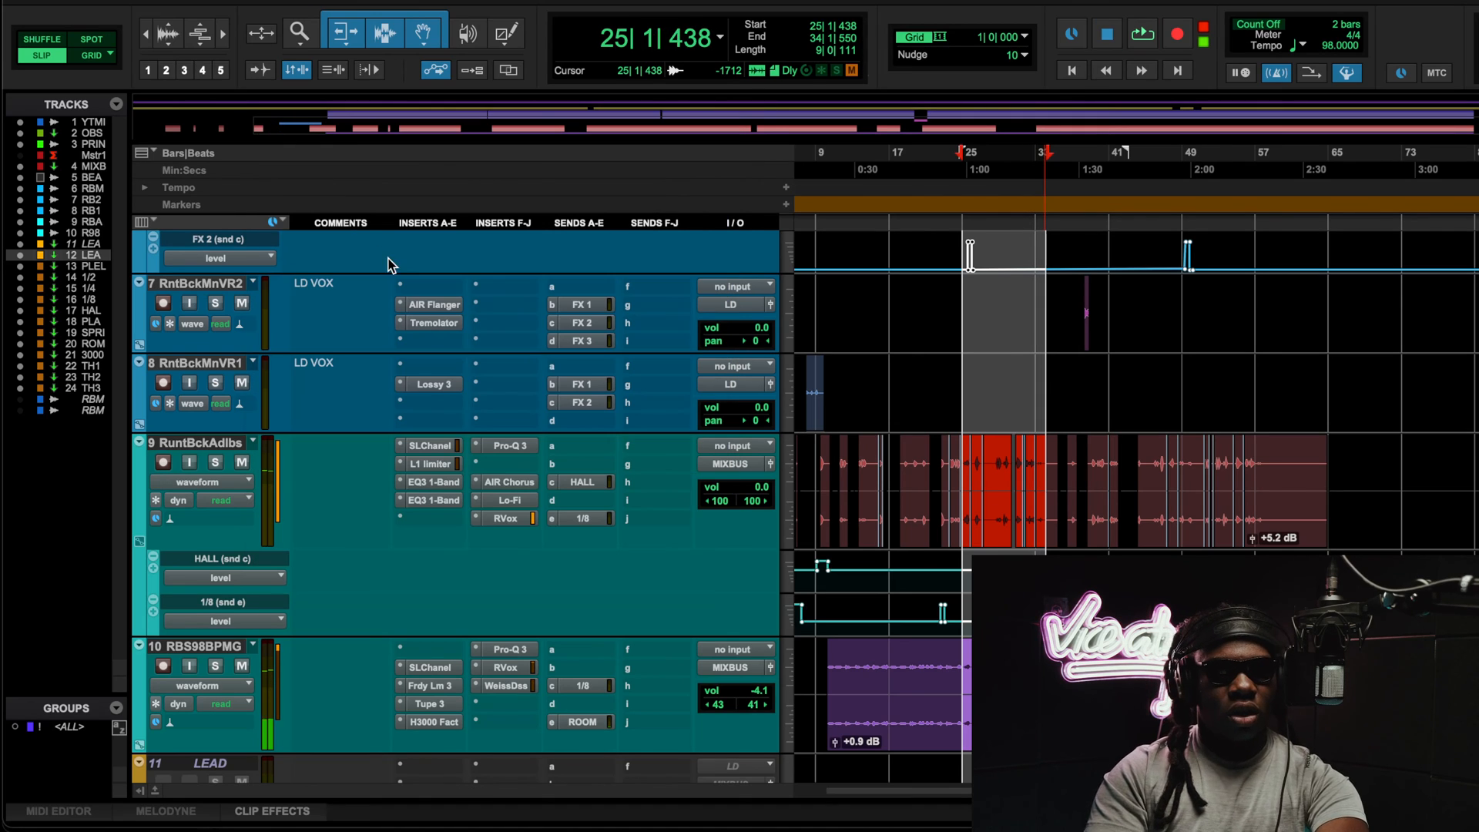
Step: Open H3000 Factory on the RBS98BPMG track, compare it bypassed and active during playback, stop, and close it
click(434, 722)
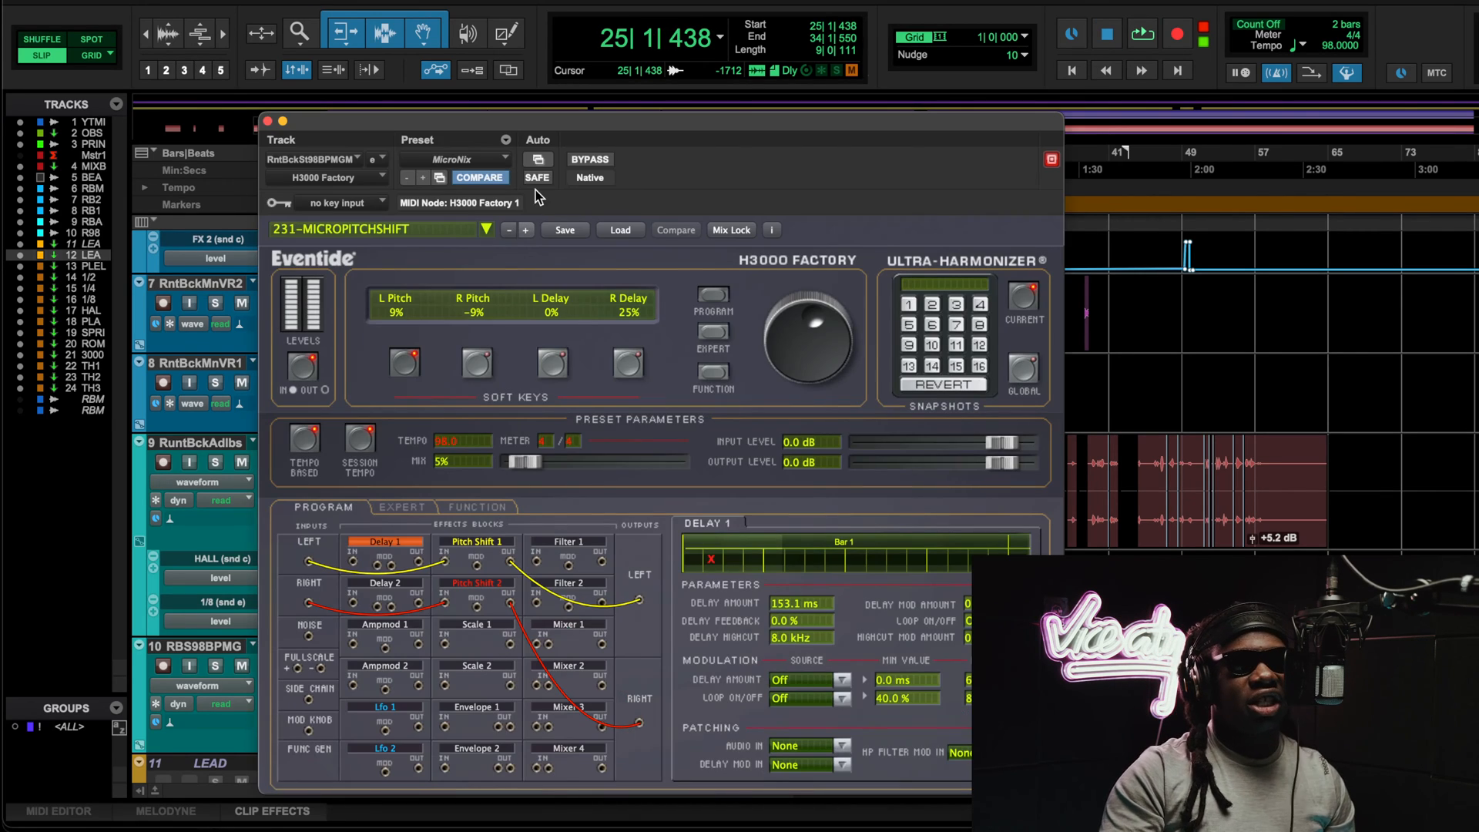
drag(483, 123, 320, 51)
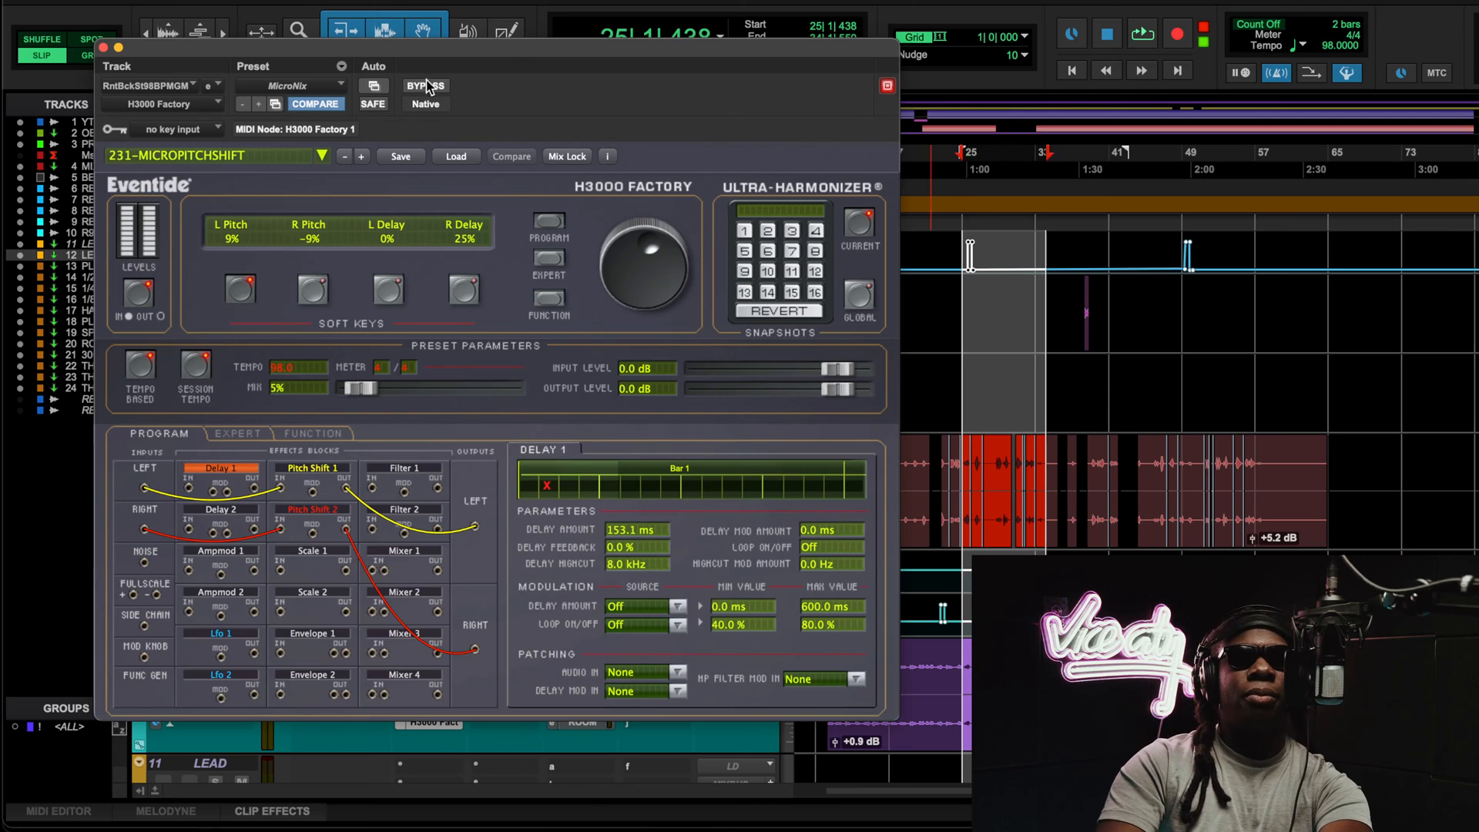
key(space)
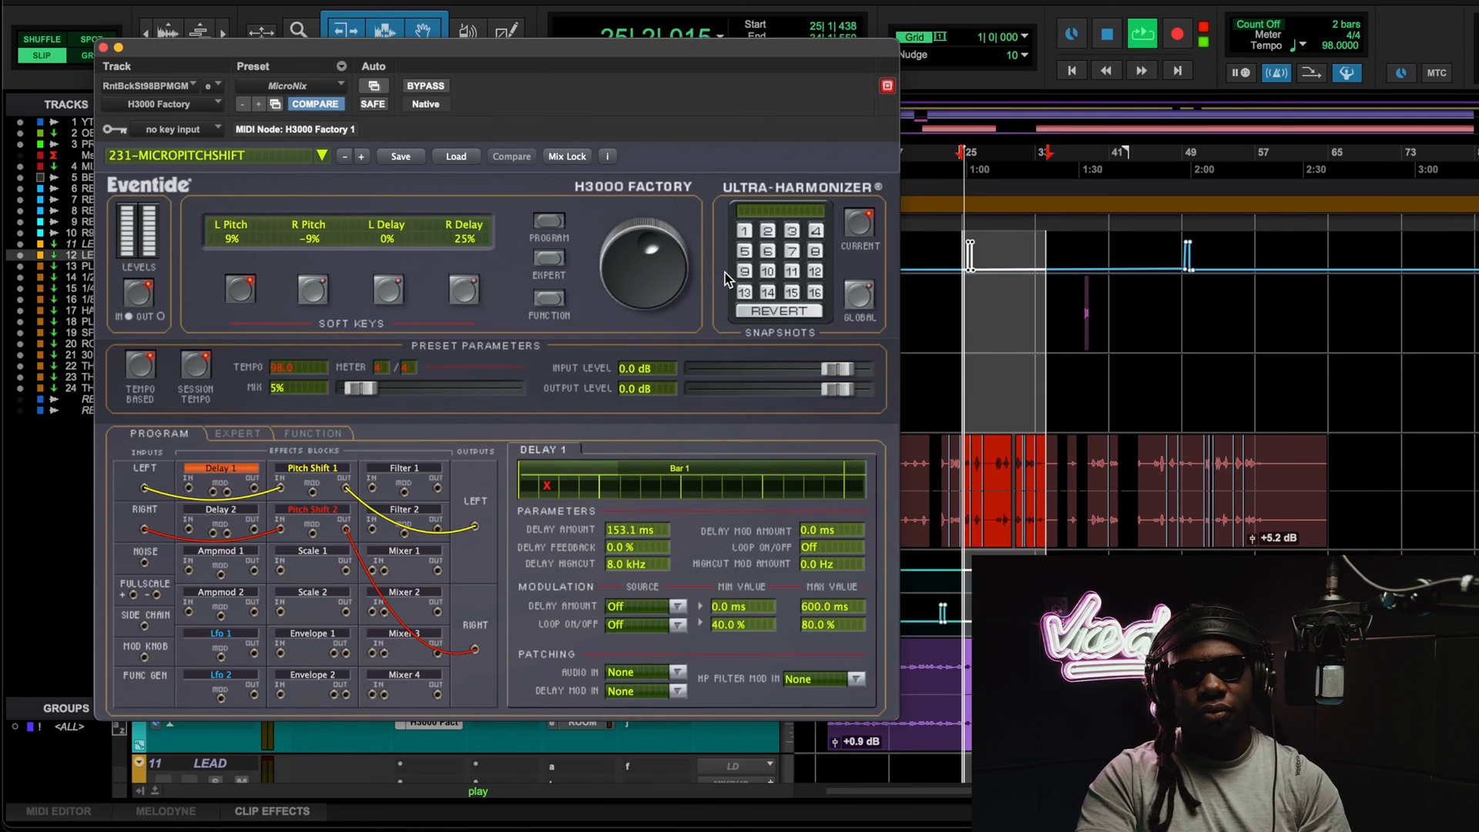
click(419, 87)
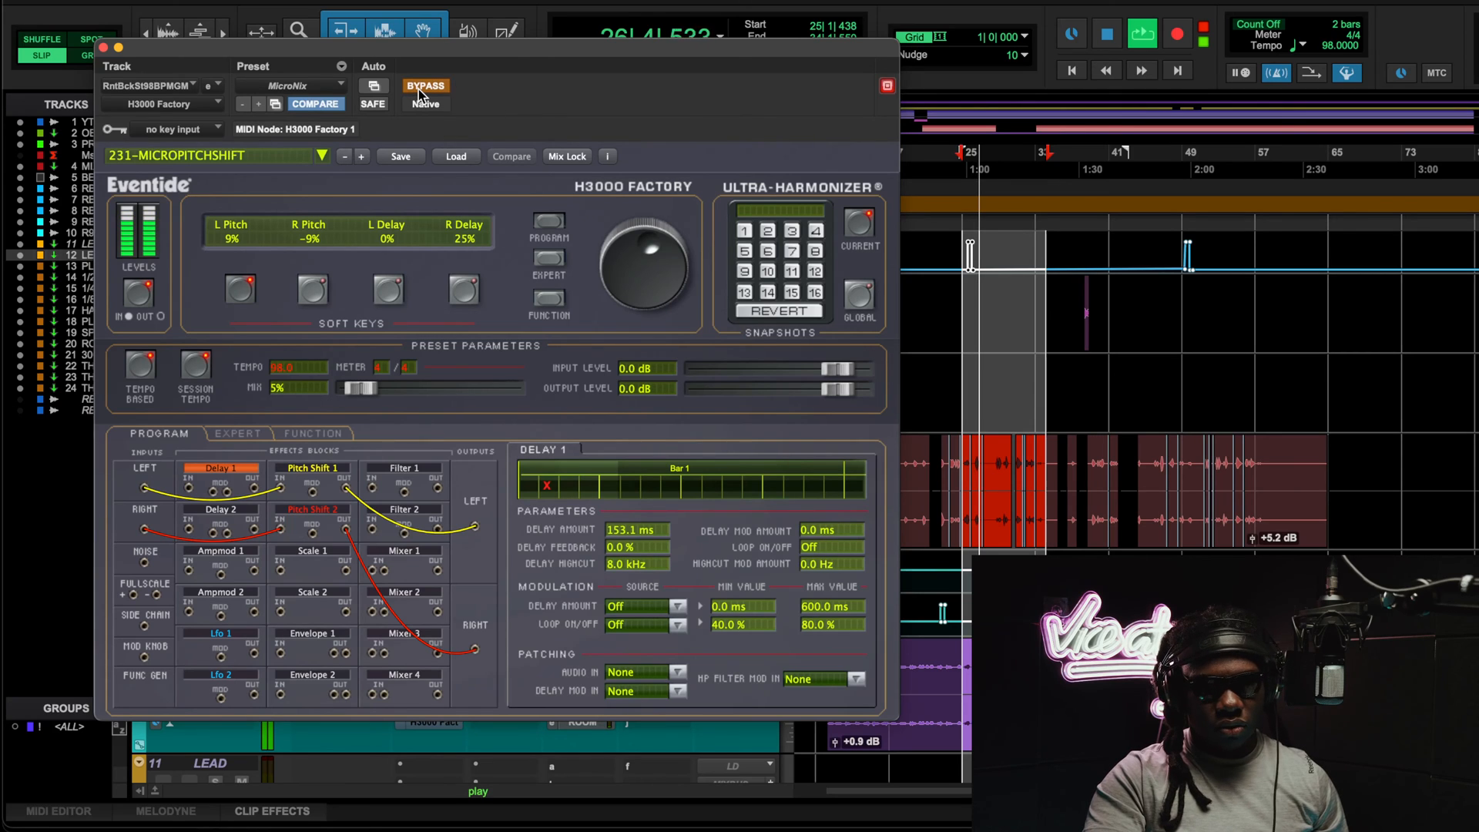
click(421, 91)
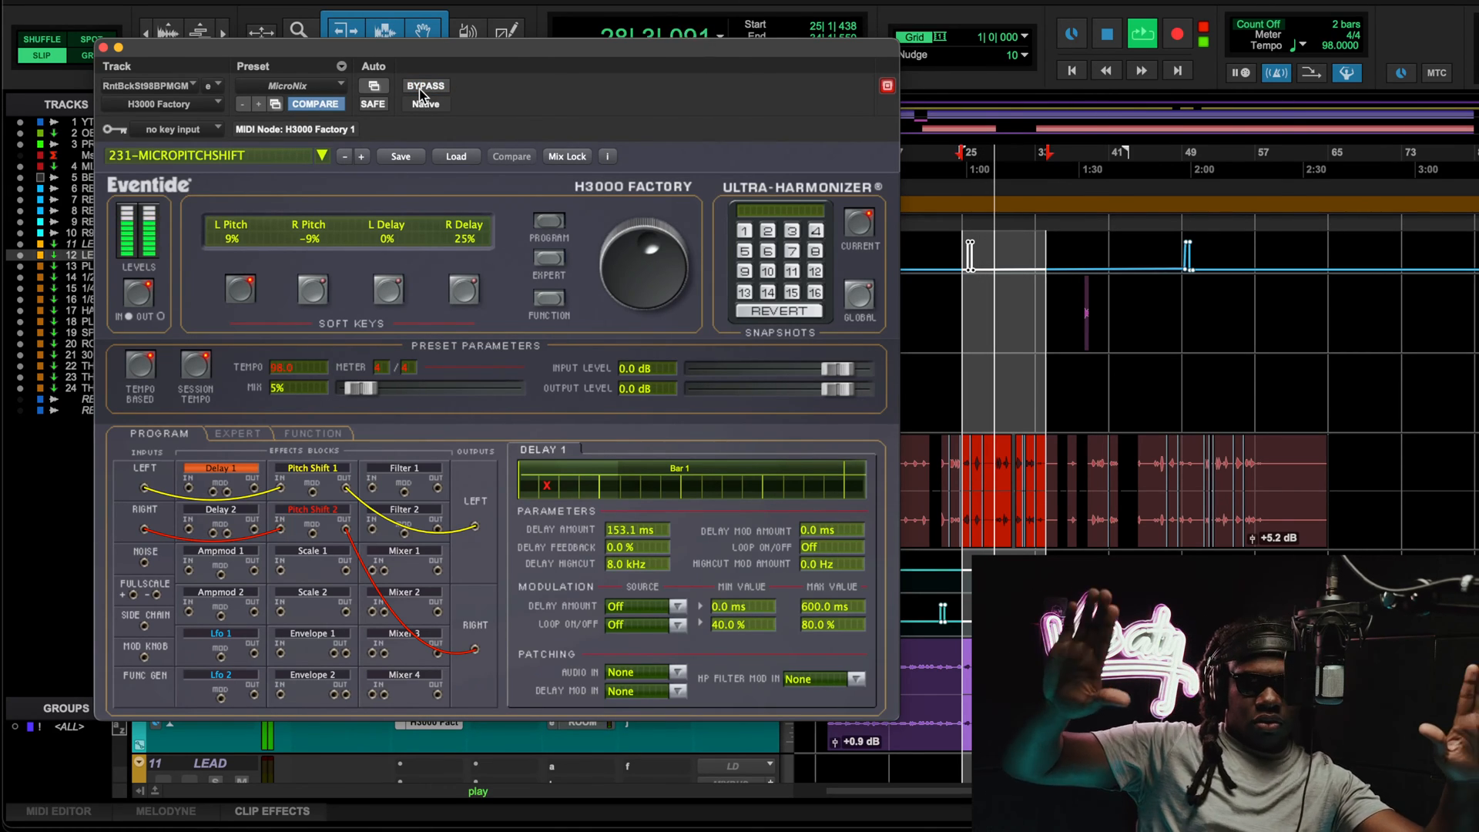
click(420, 88)
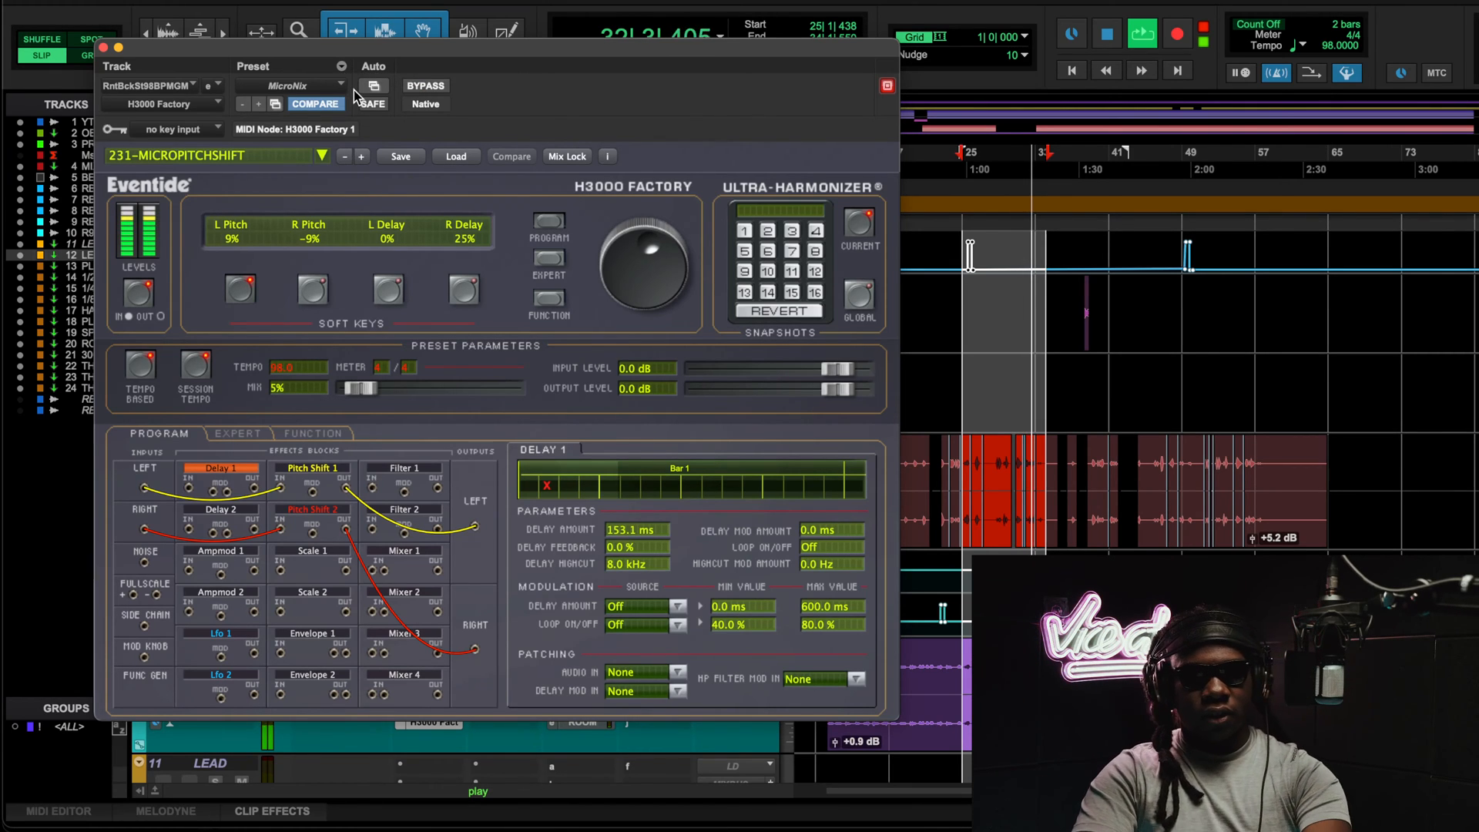
key(space)
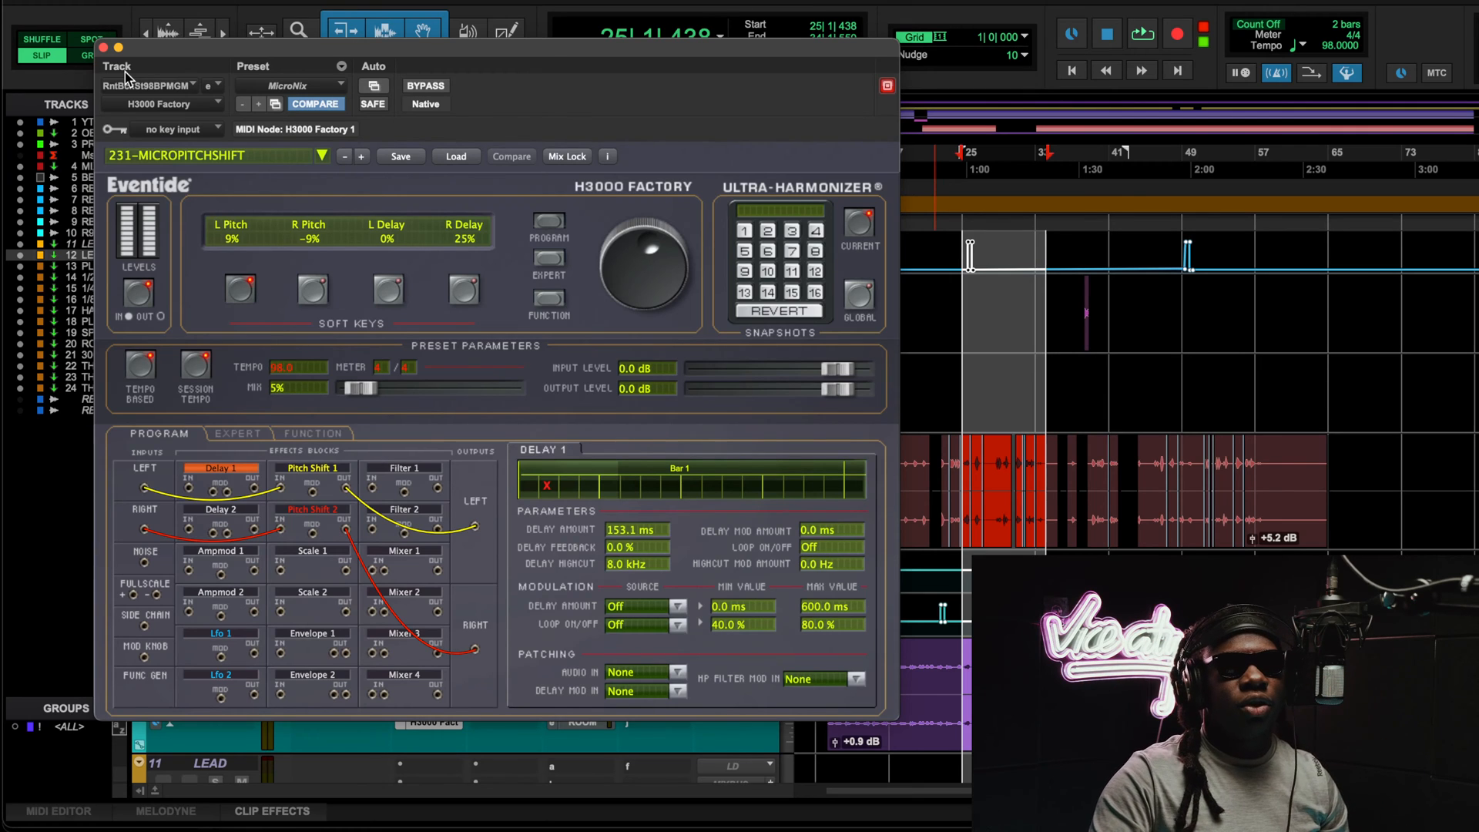
click(104, 48)
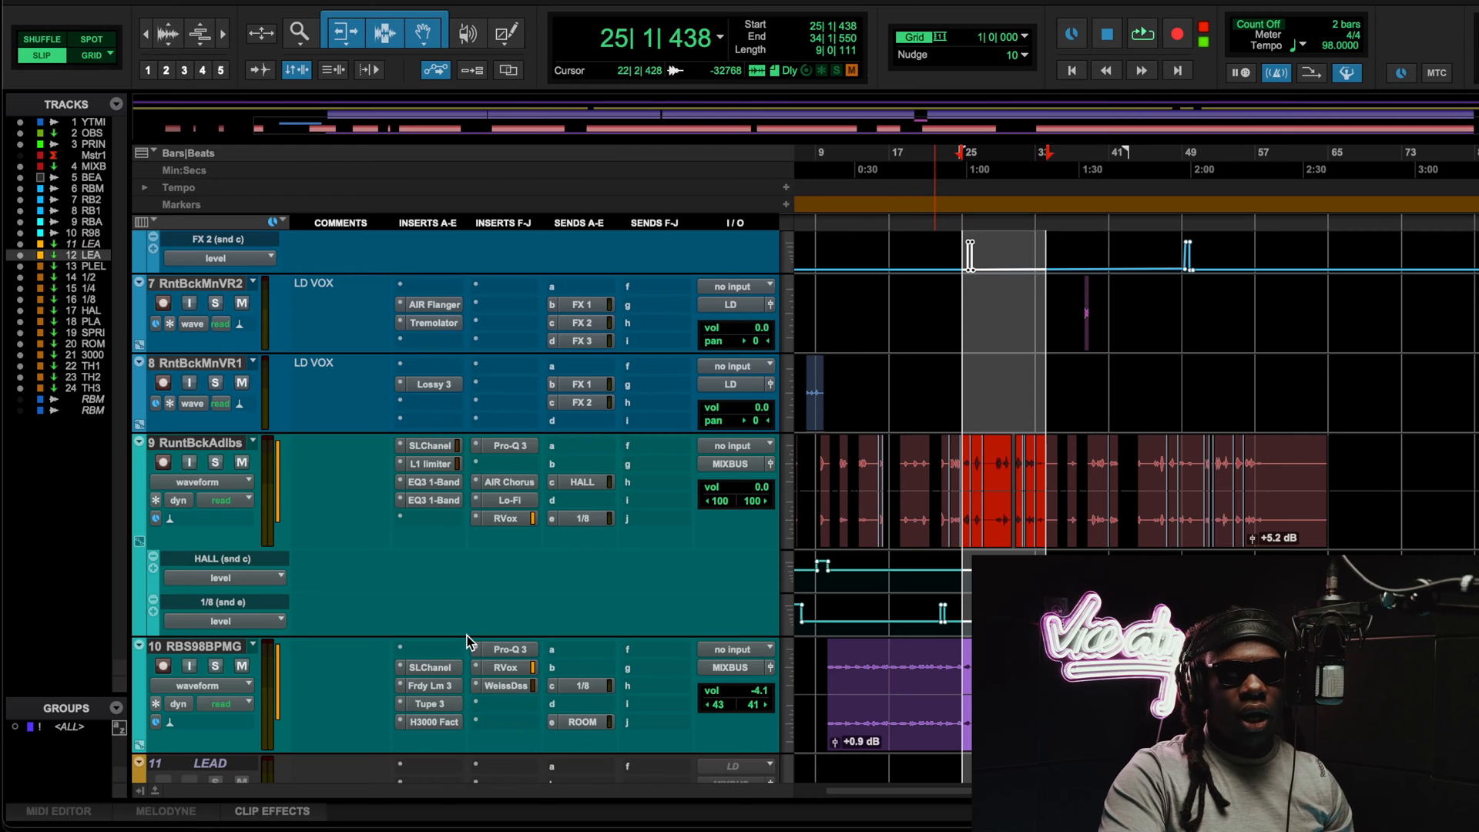
Step: View the Pro-Q 3 and RVox settings on the RBS98BPMG track, closing each plugin
scroll(467, 635, down, 3)
click(506, 525)
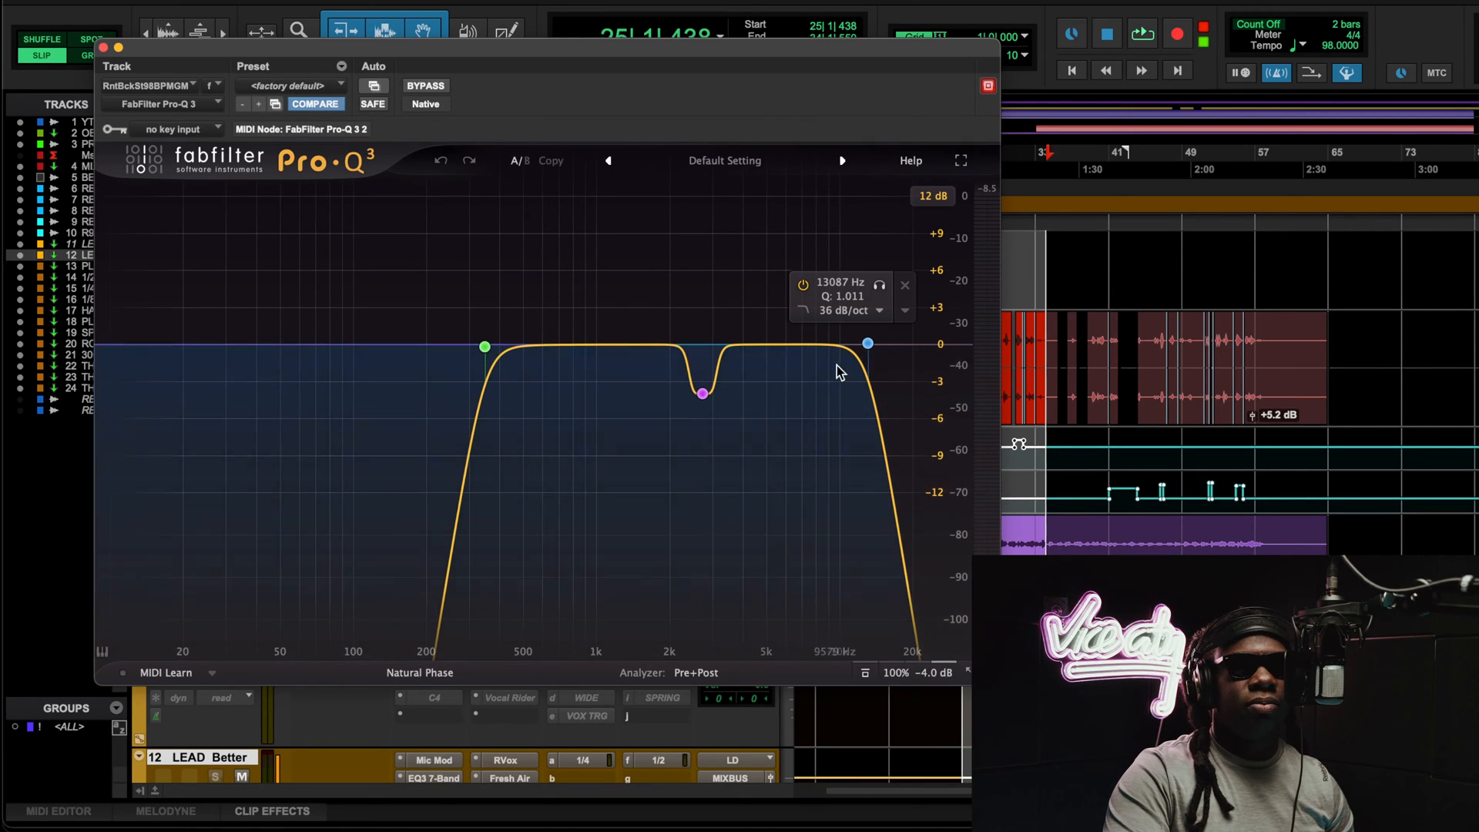
click(103, 47)
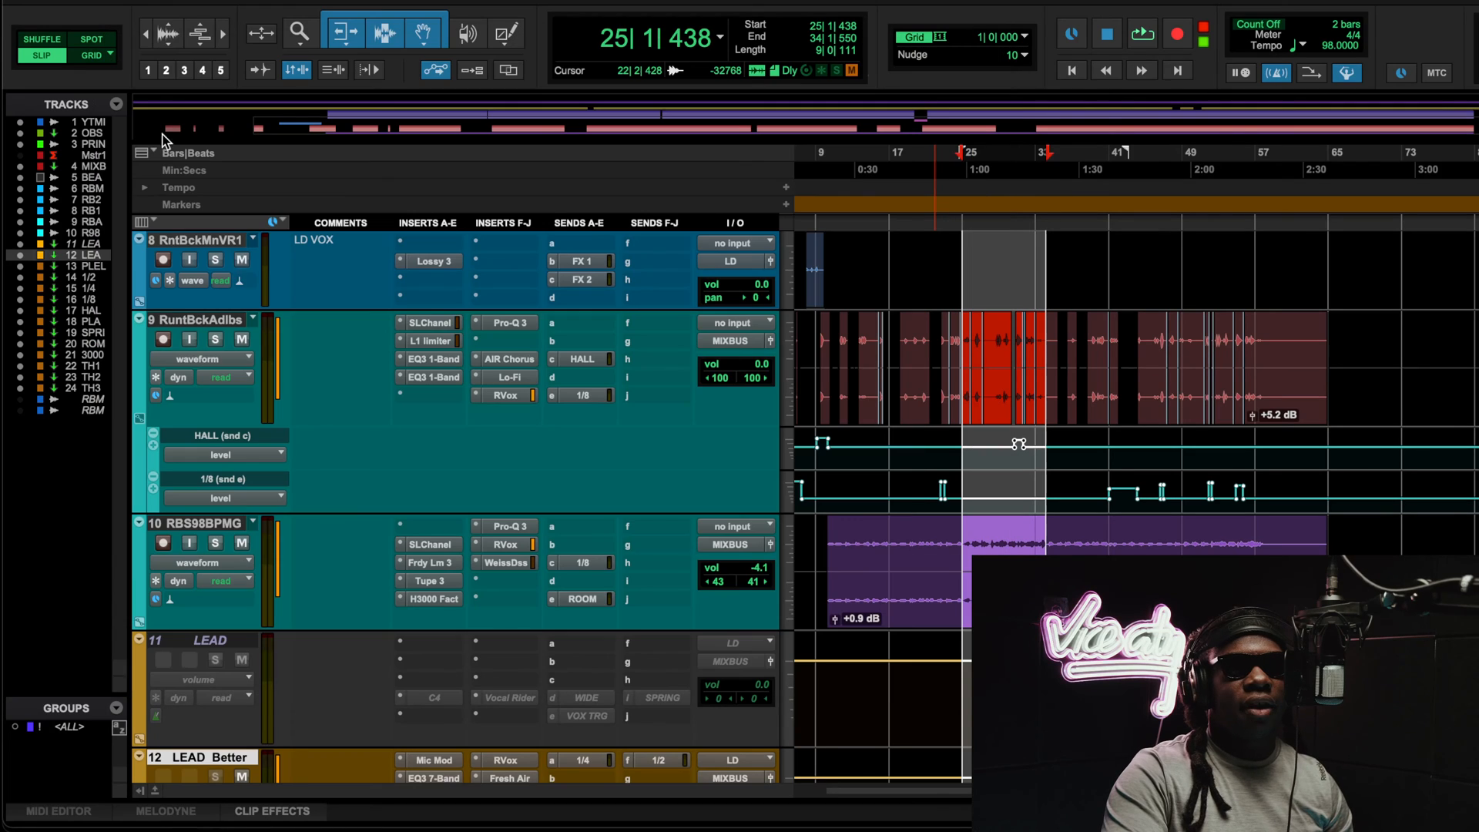
click(505, 545)
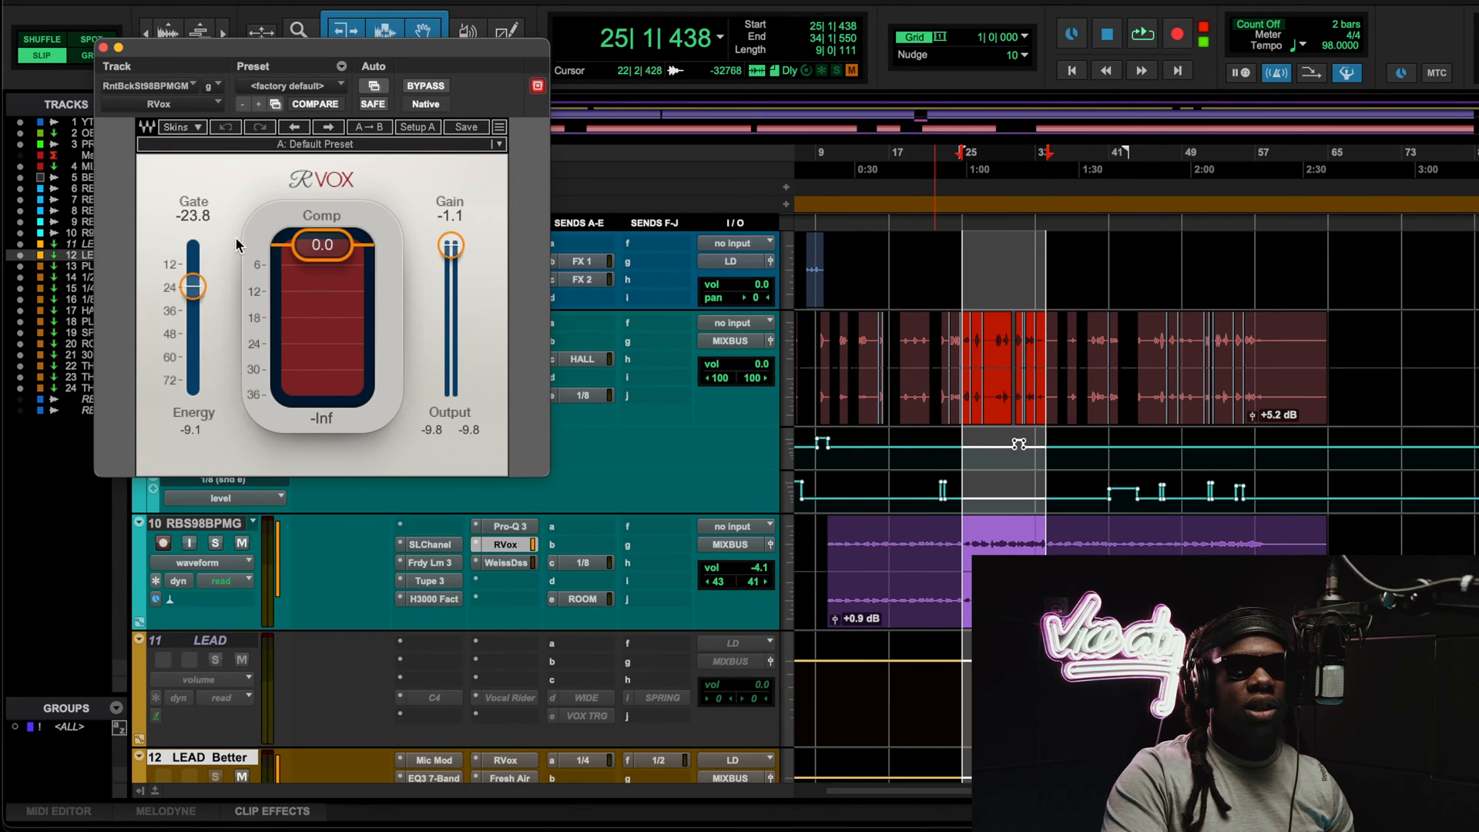
click(103, 48)
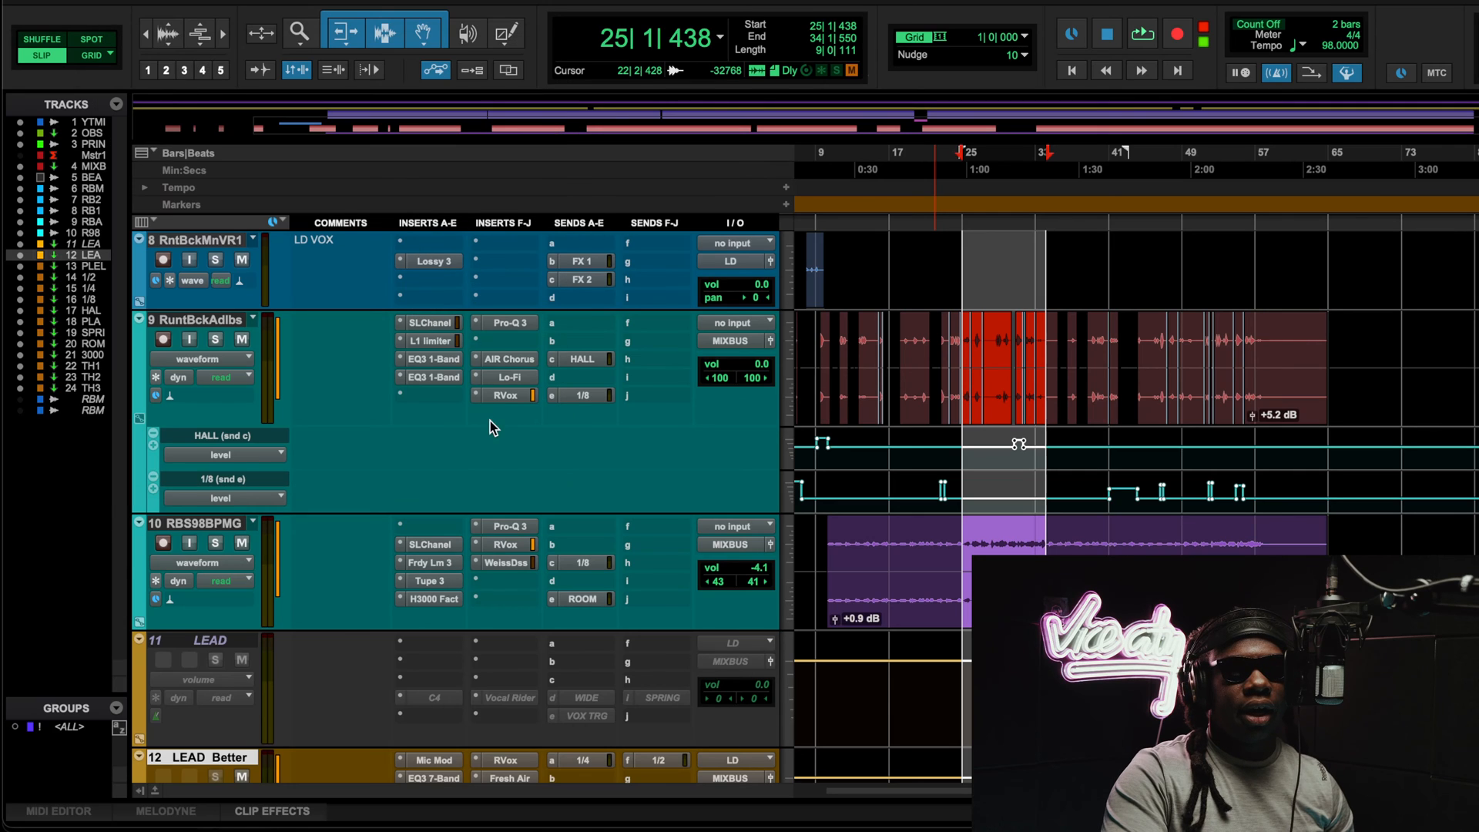
Step: Open Weiss Deess on the RBS98BPMG track, compare it bypassed and active during playback, stop, and close it
click(497, 563)
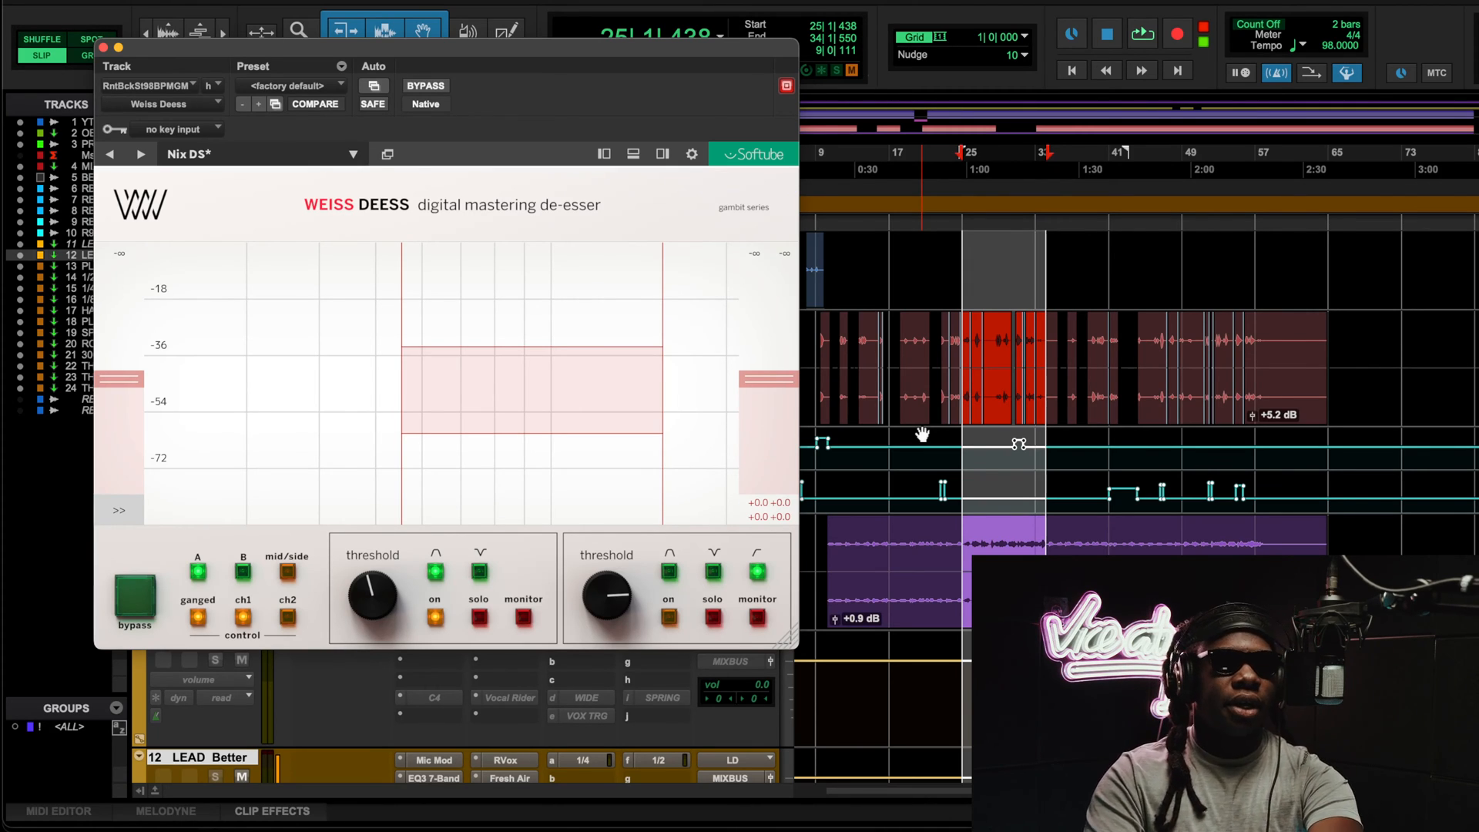
key(space)
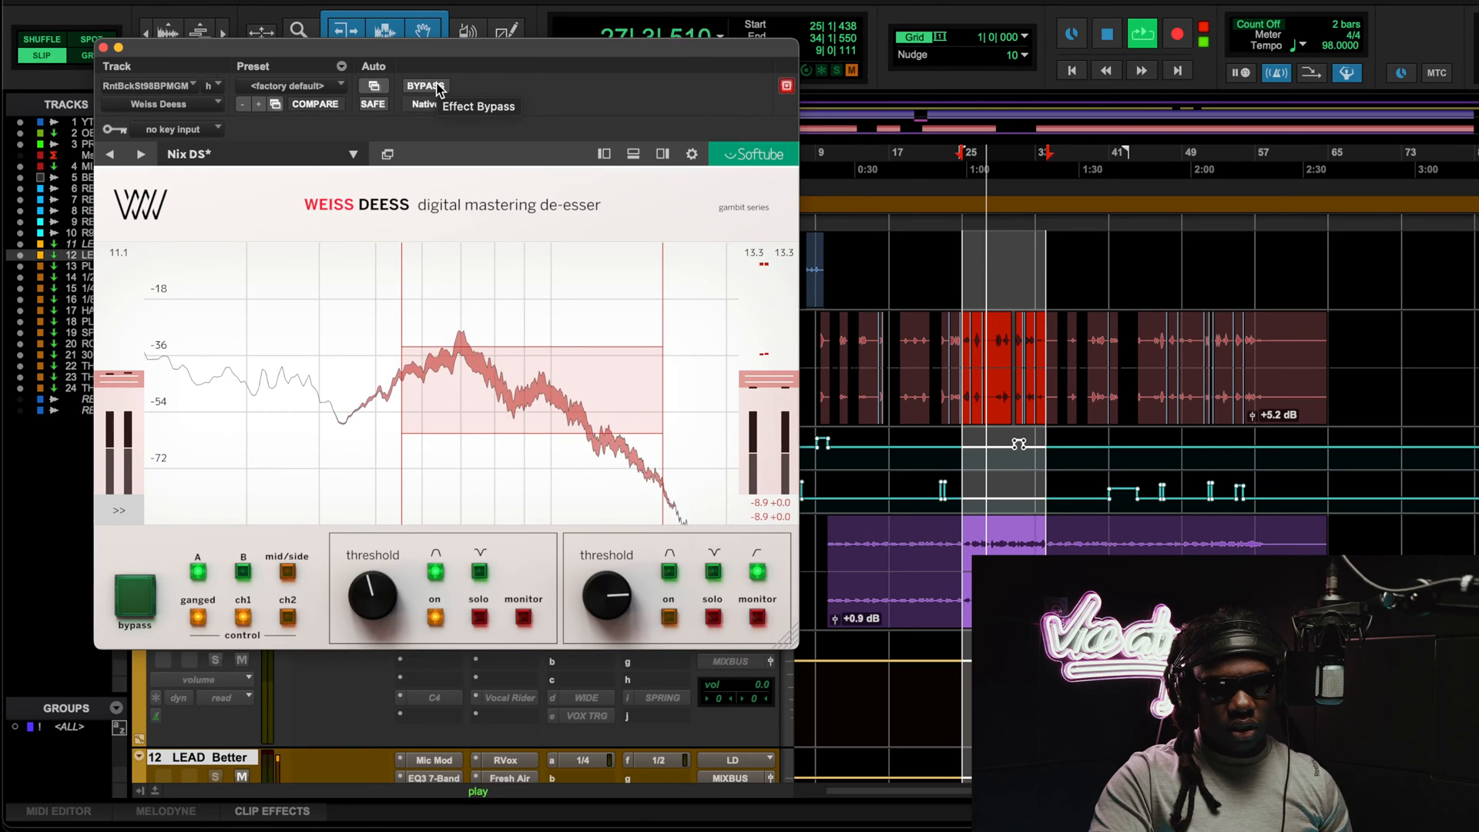
click(436, 87)
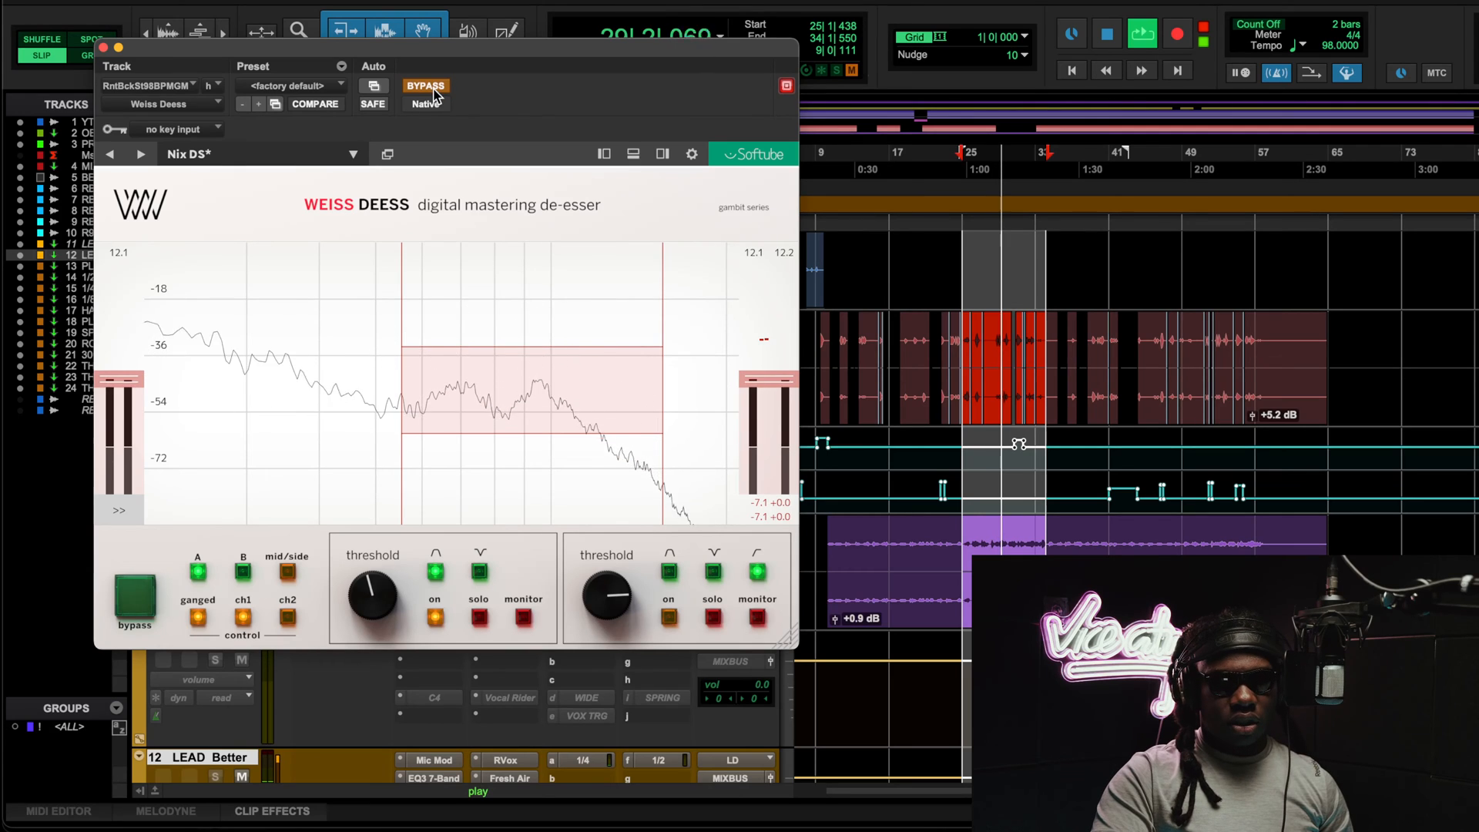
click(436, 91)
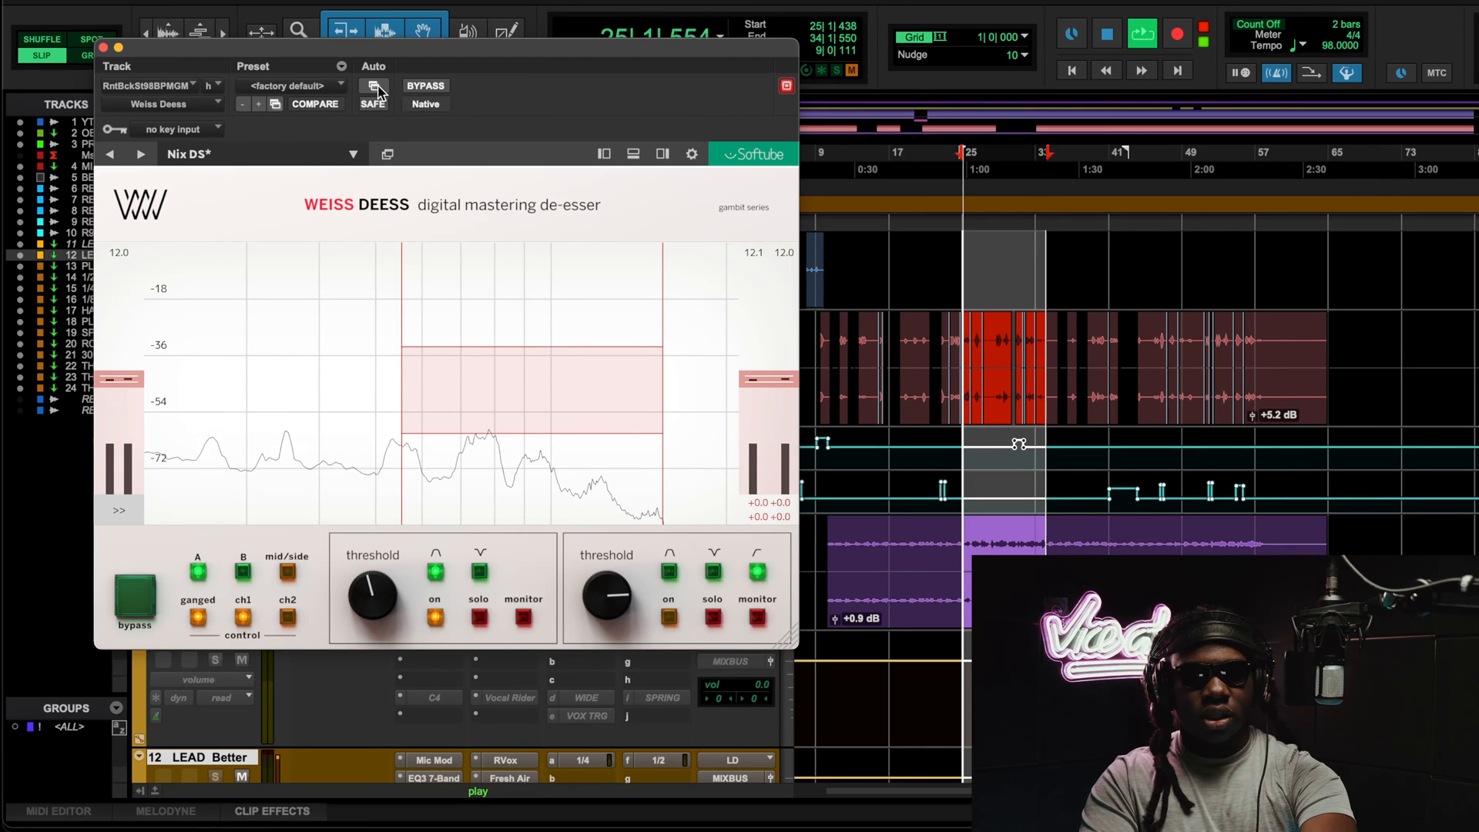
key(space)
click(103, 48)
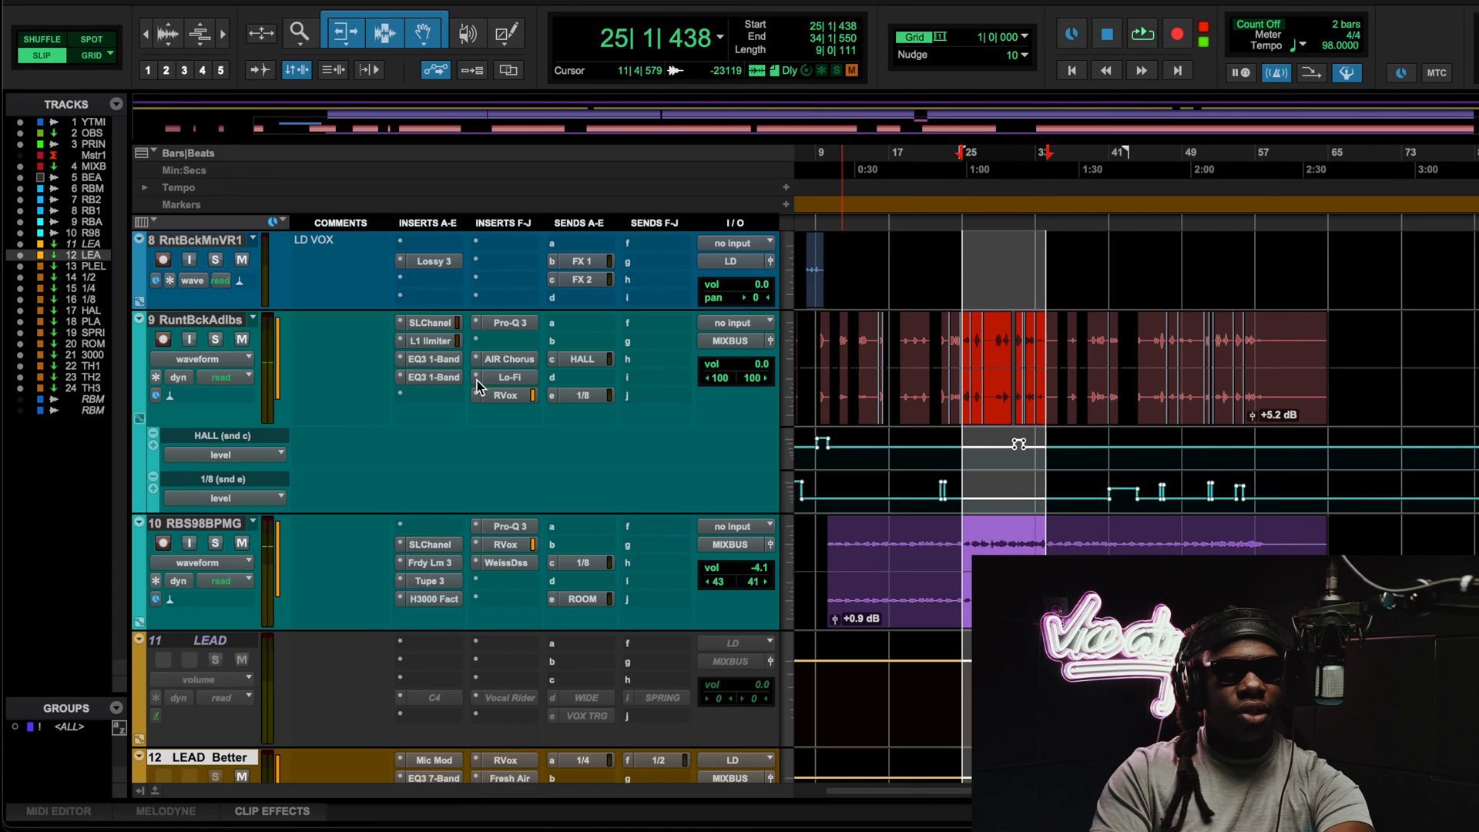
Step: Select about bars 8 to 57 on the timeline to cover most of the ad-lib clips
scroll(464, 486, up, 2)
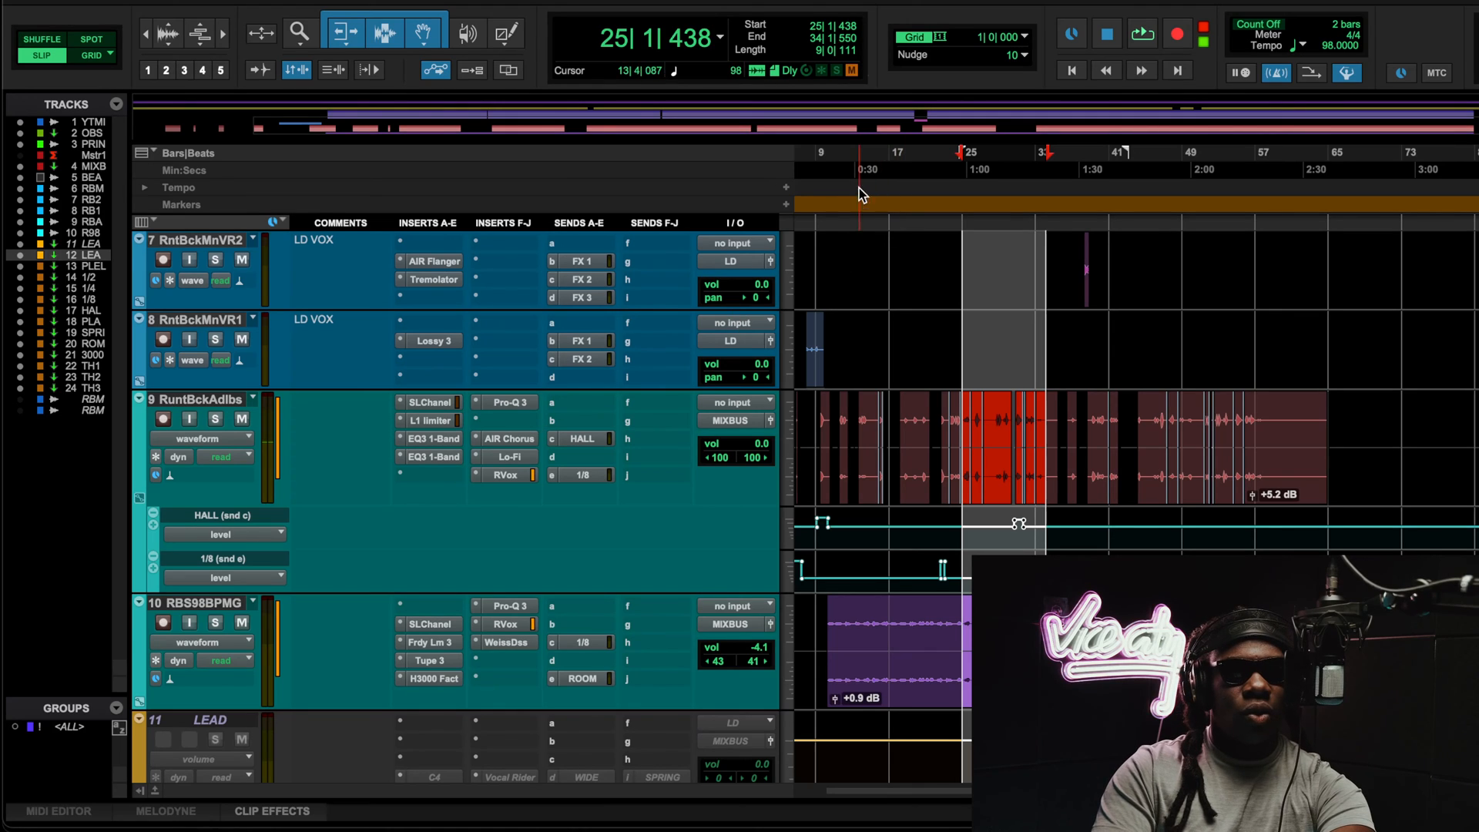
click(816, 164)
drag(819, 164, 1260, 150)
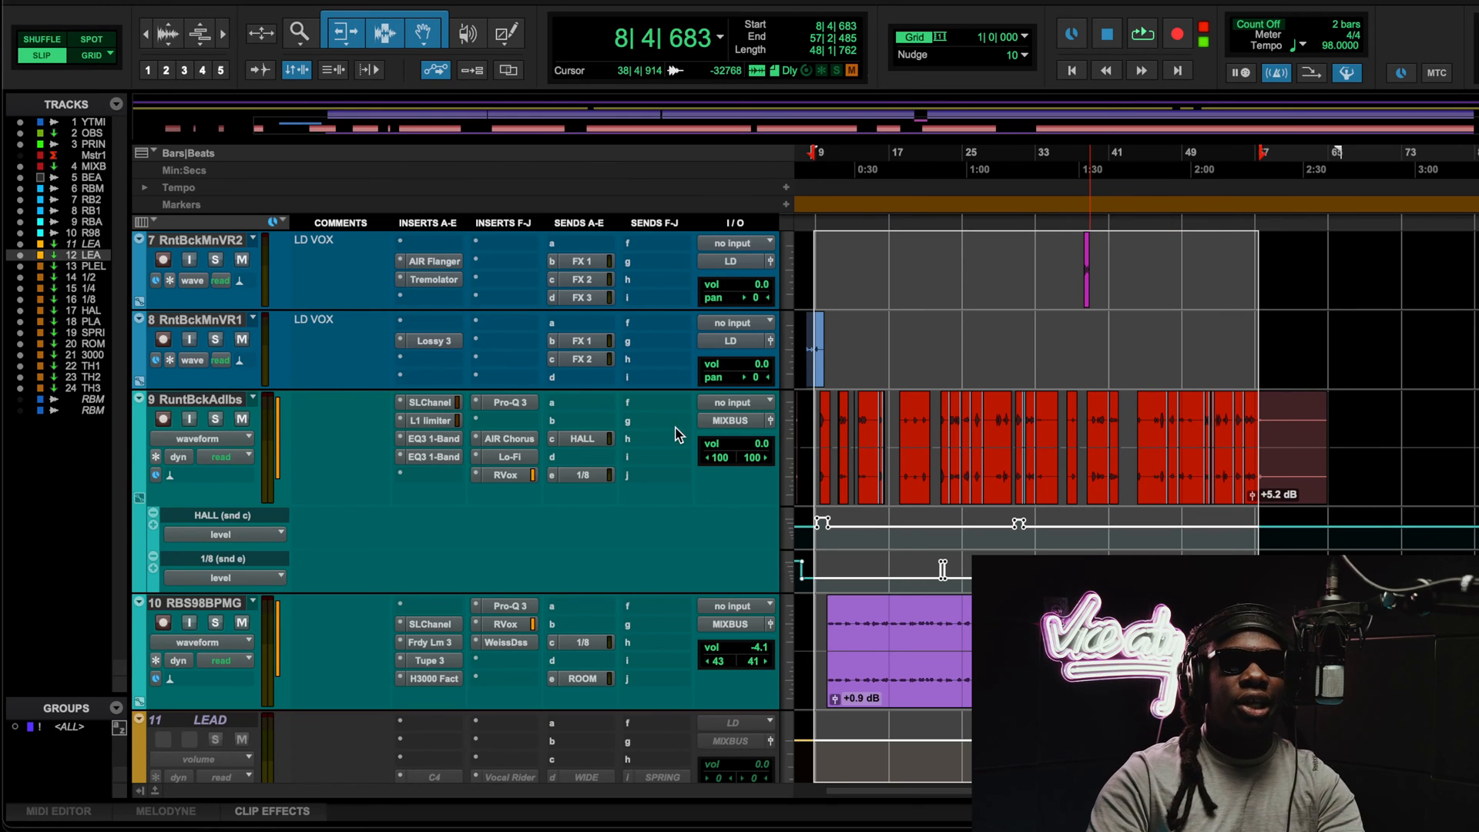
Step: View the L1 limiter, both EQ3 1-Band filters and Pro-Q 3 on the RuntBckAdlbs track, leaving no plugin open
click(431, 420)
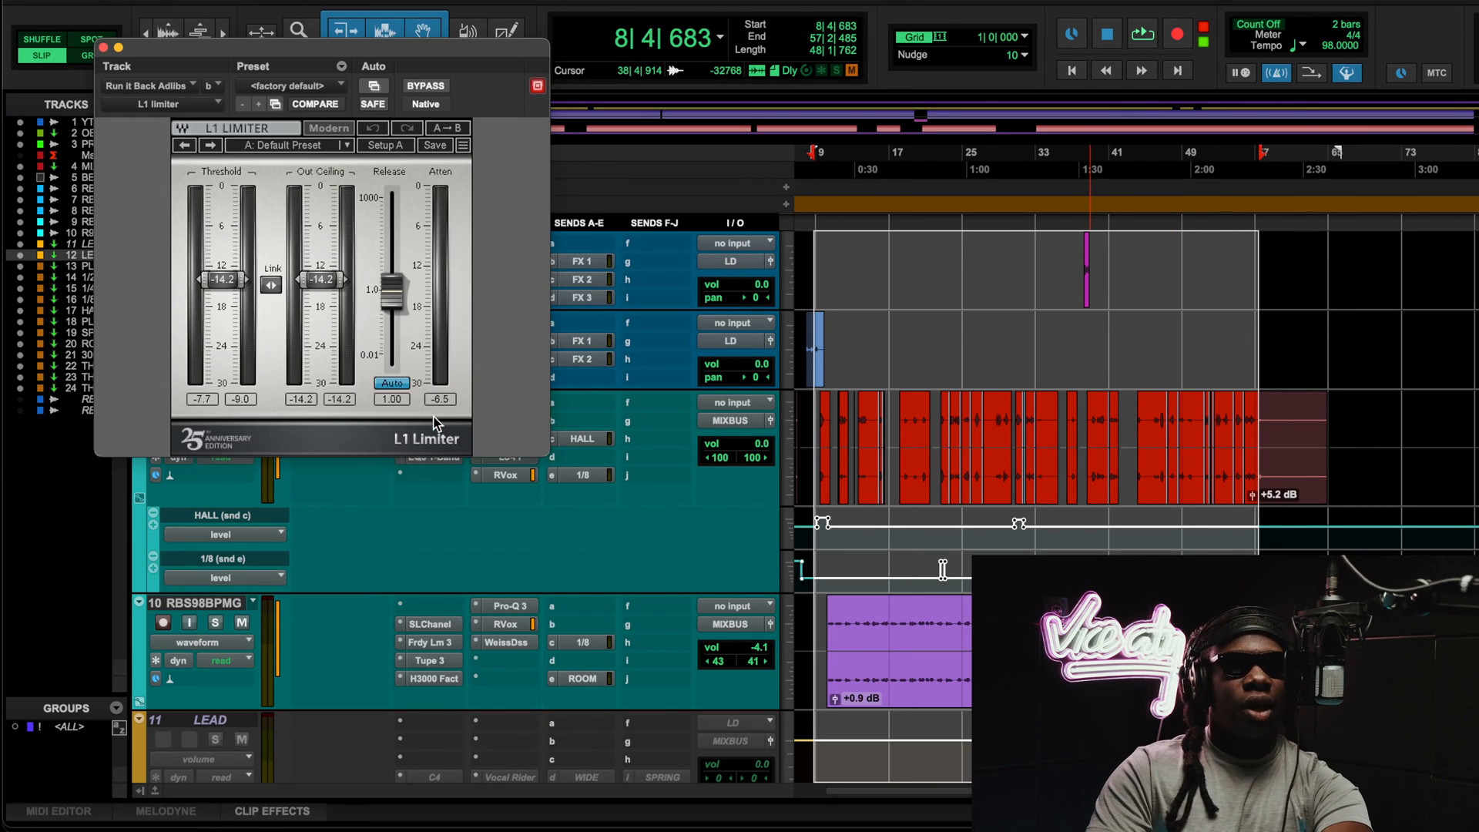
click(103, 47)
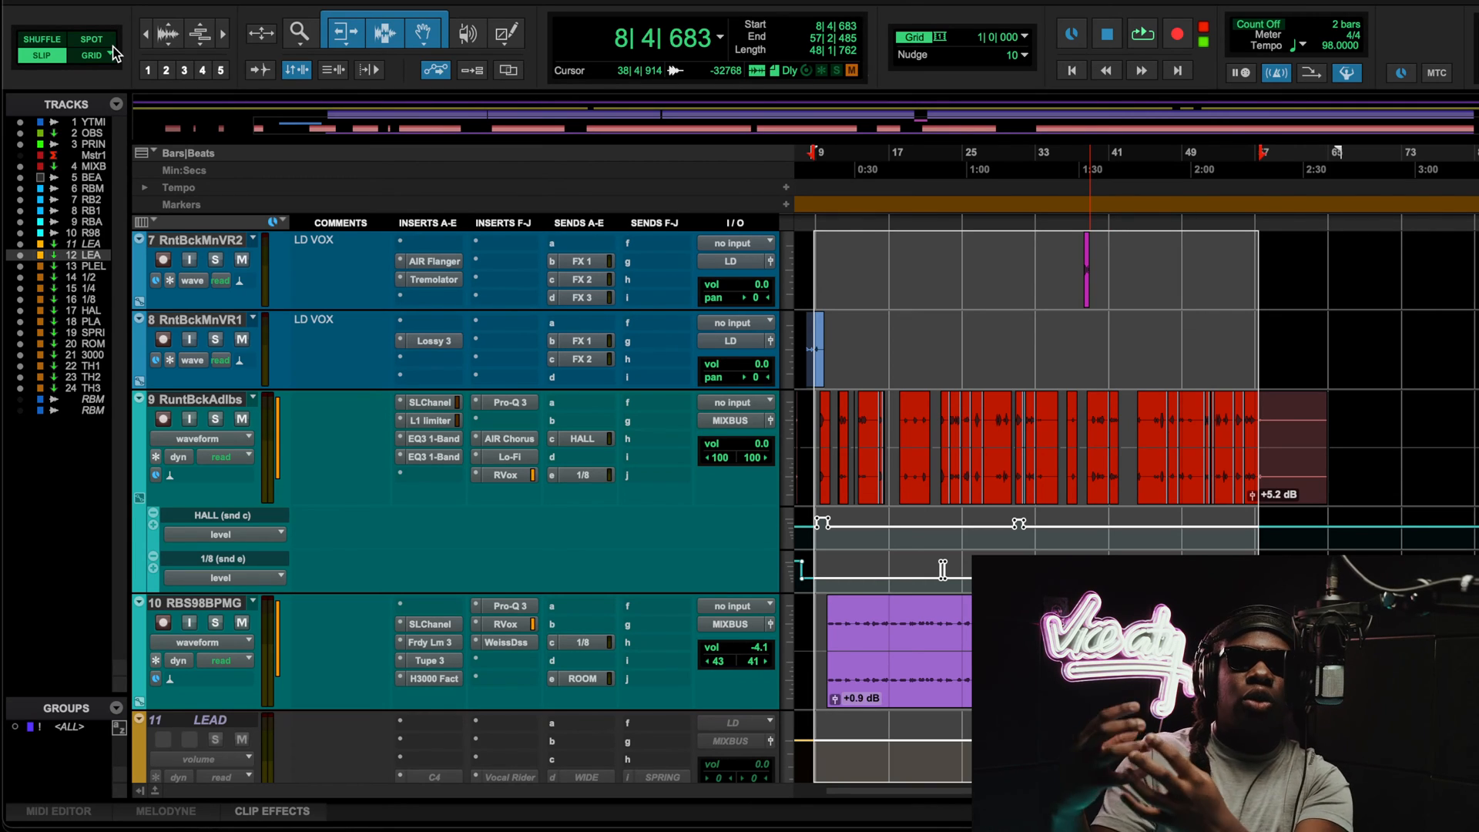
click(446, 439)
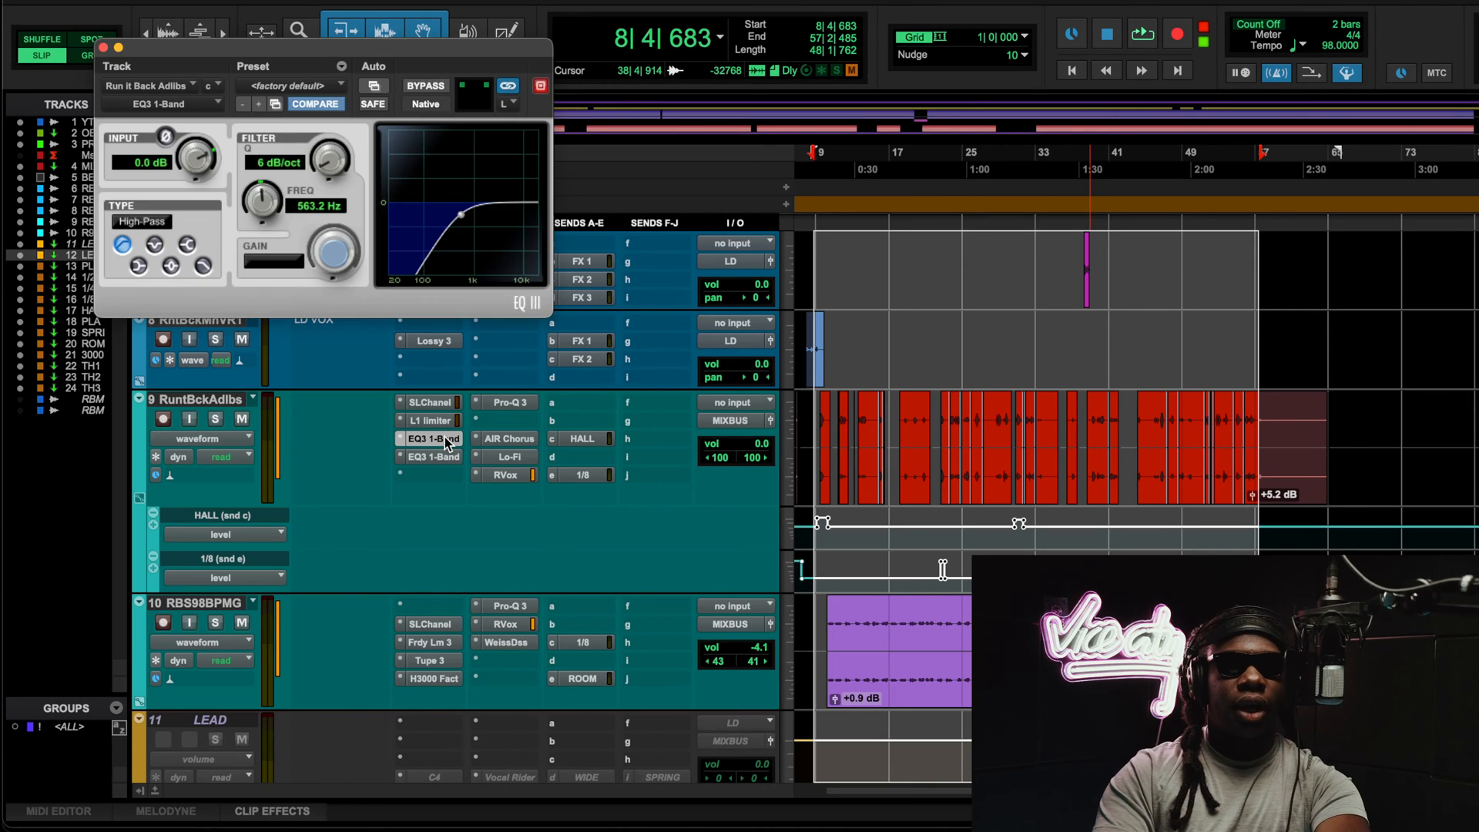
click(455, 458)
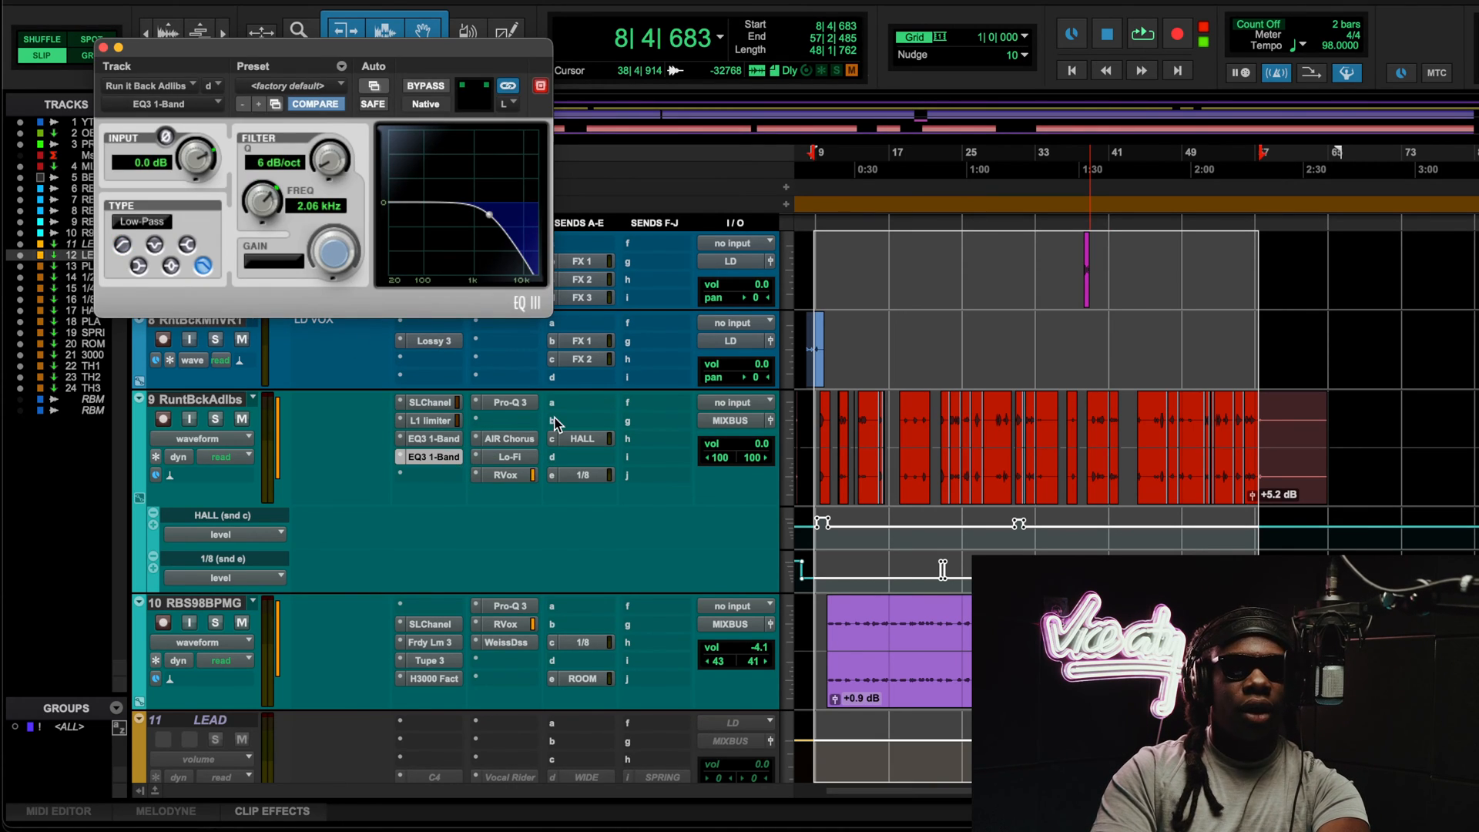
click(510, 402)
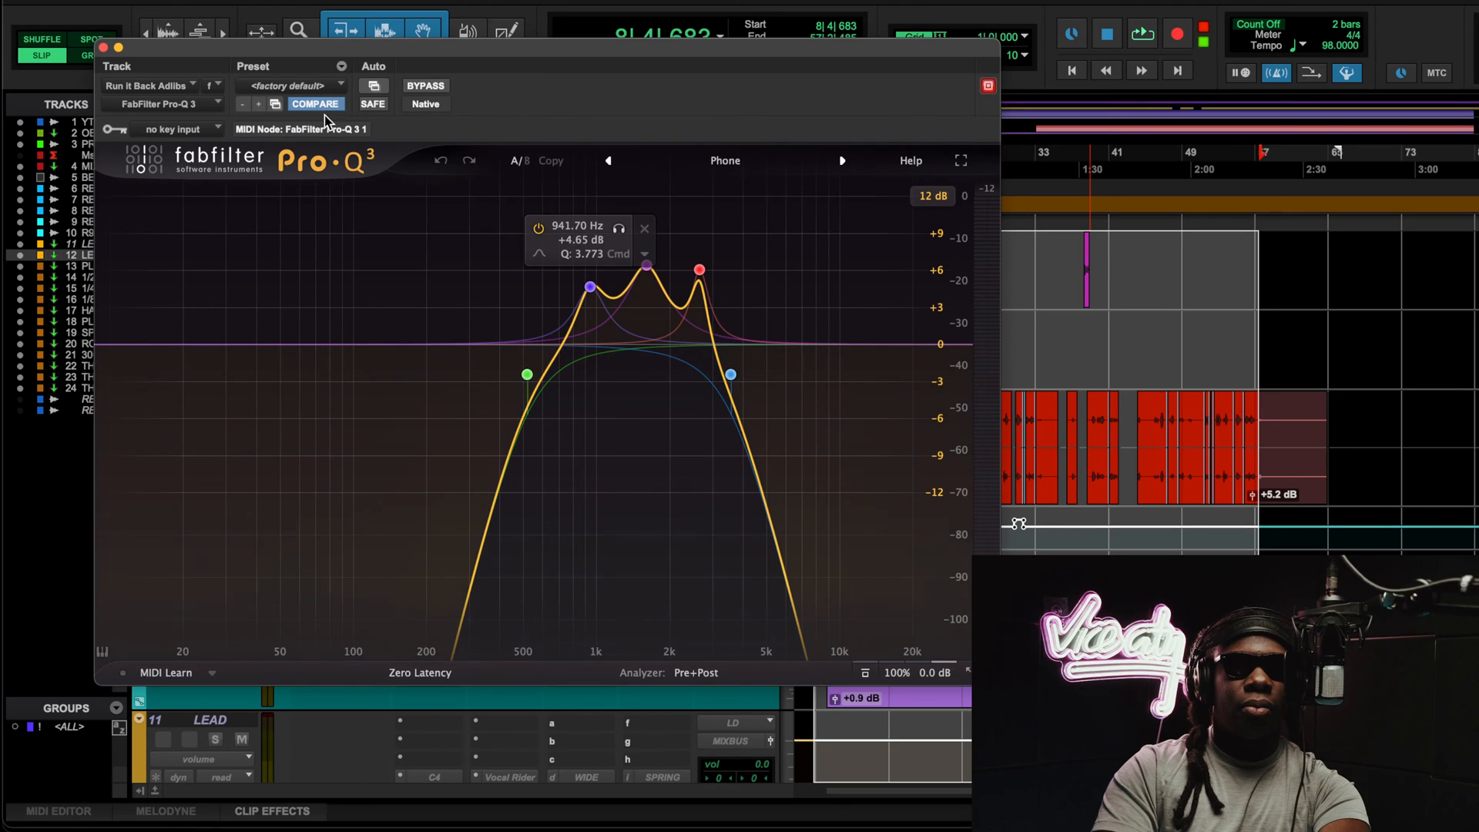
click(103, 47)
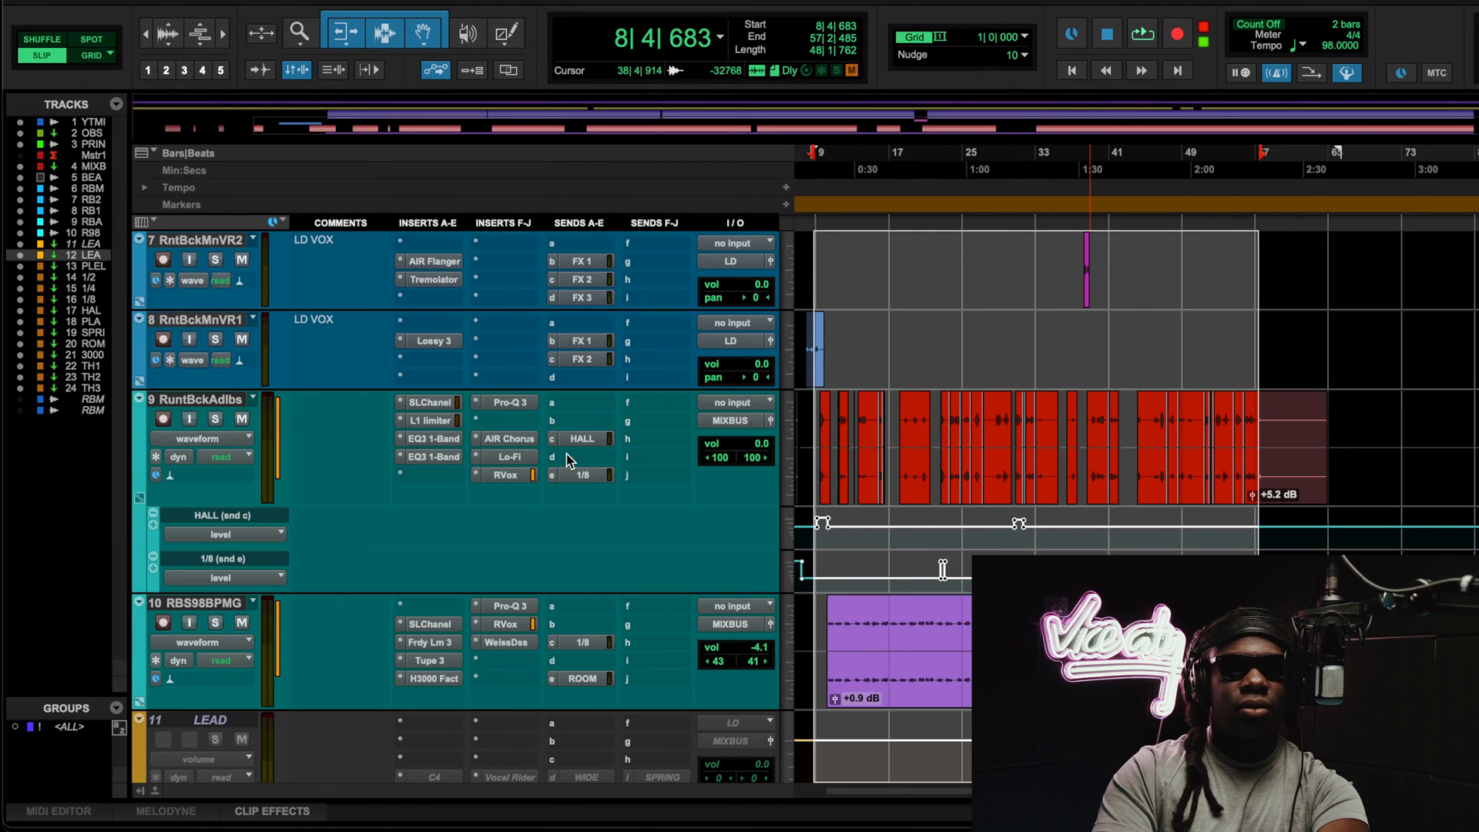
Step: Open the AIR Chorus insert on the RuntBckAdlbs track and play back the selected section to hear it
click(513, 438)
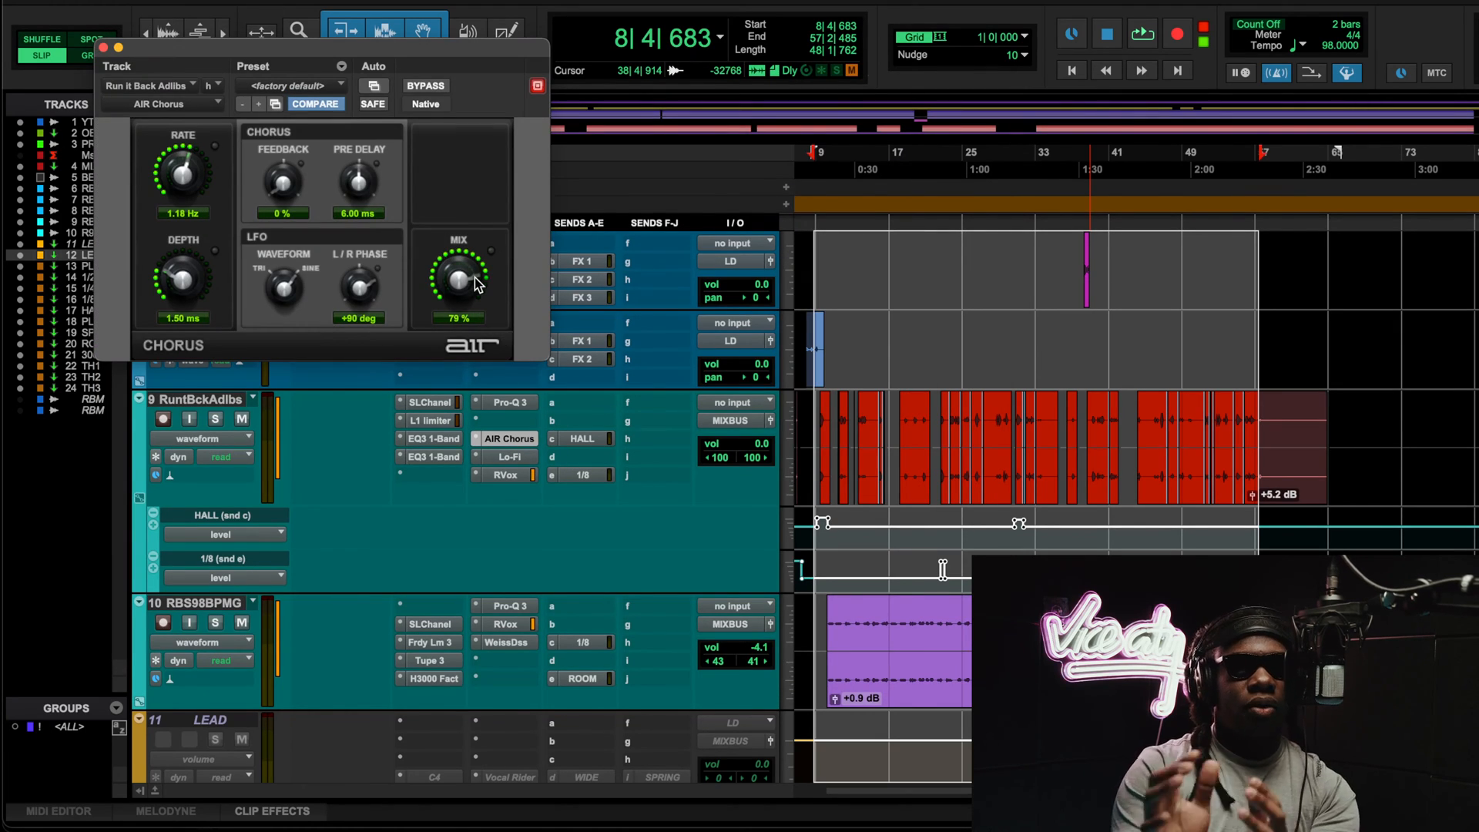
key(space)
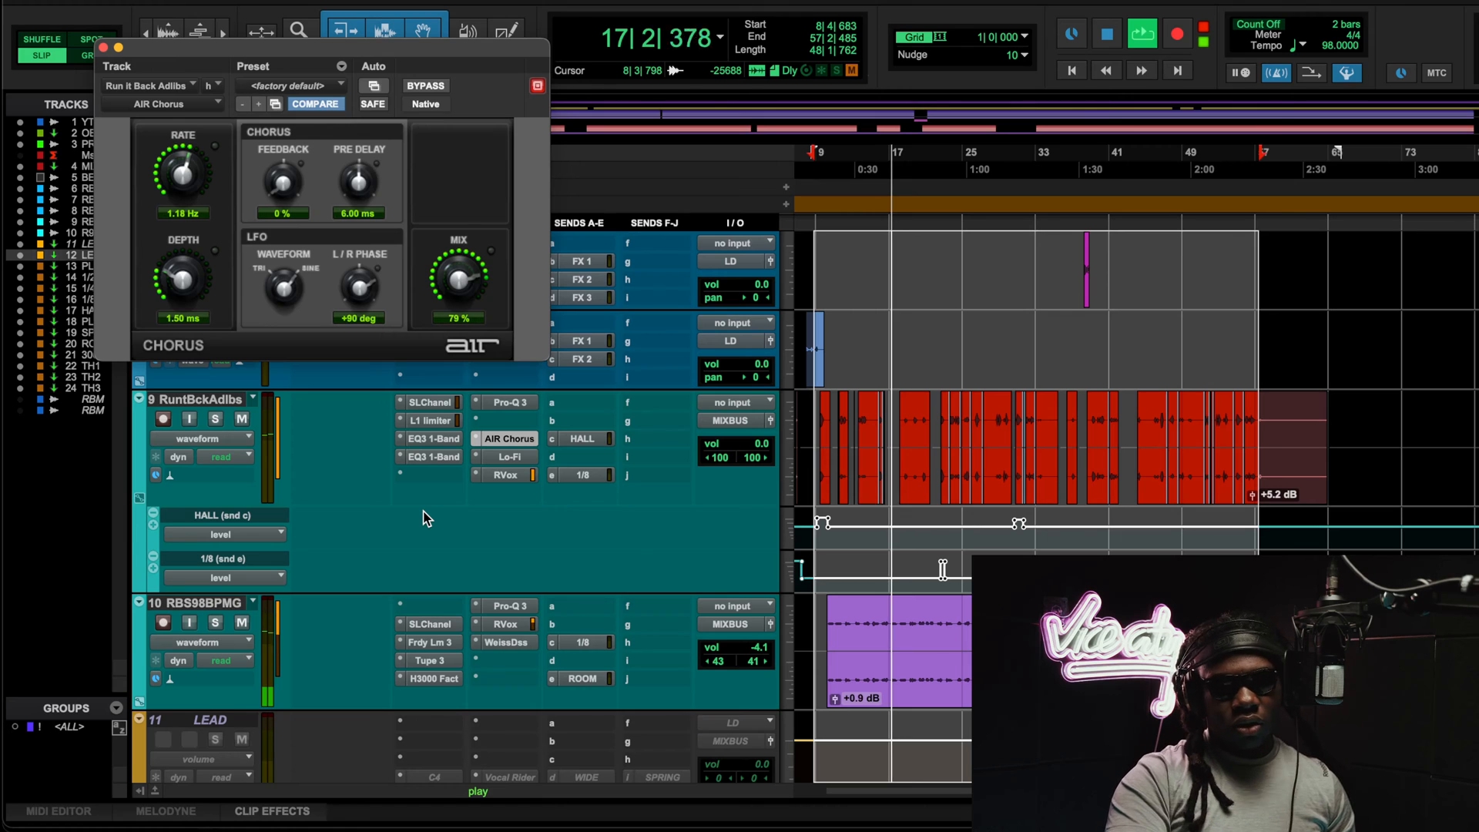
scroll(423, 518, down, 10)
scroll(423, 518, up, 12)
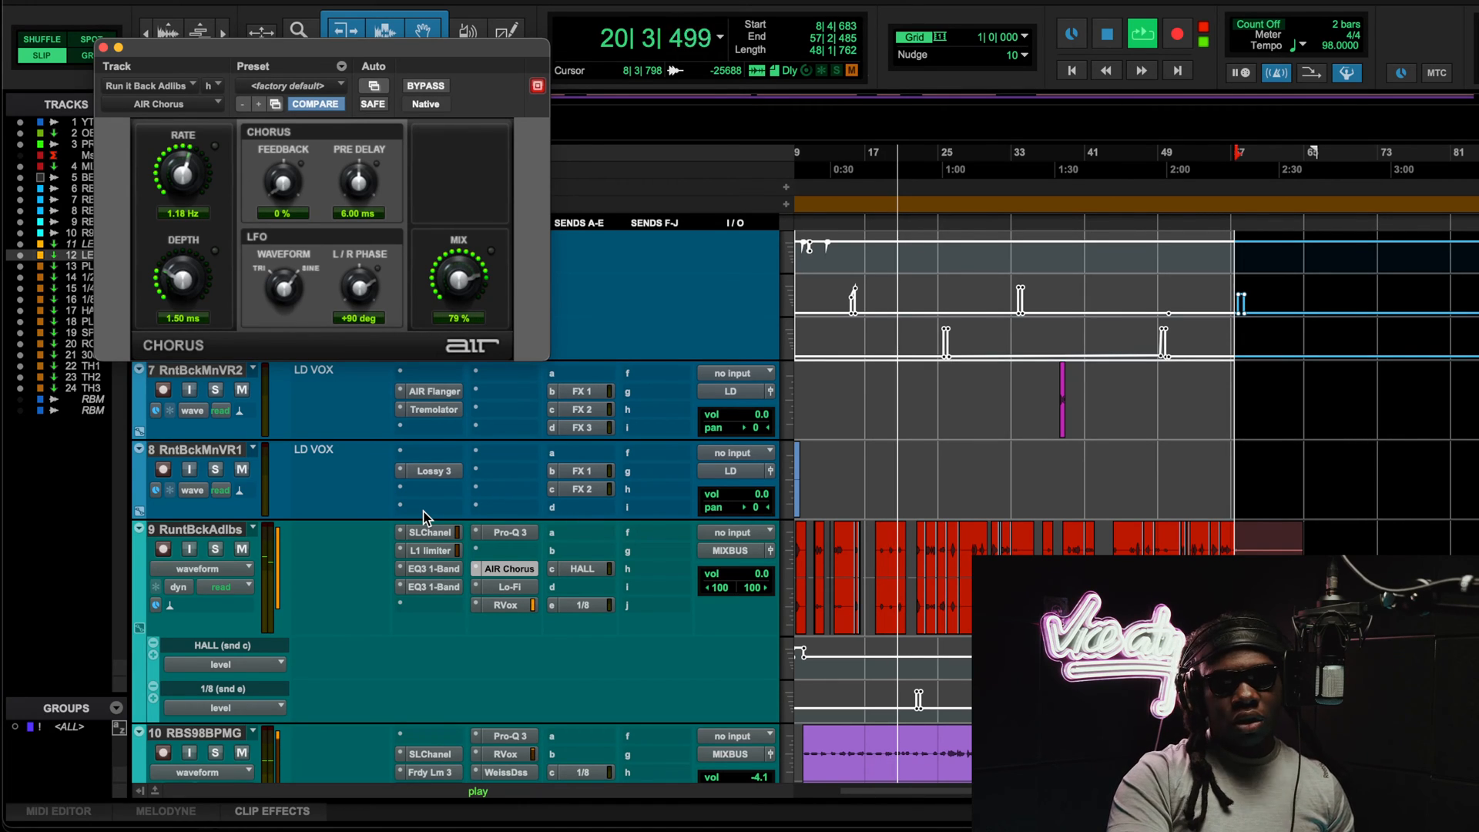
key(space)
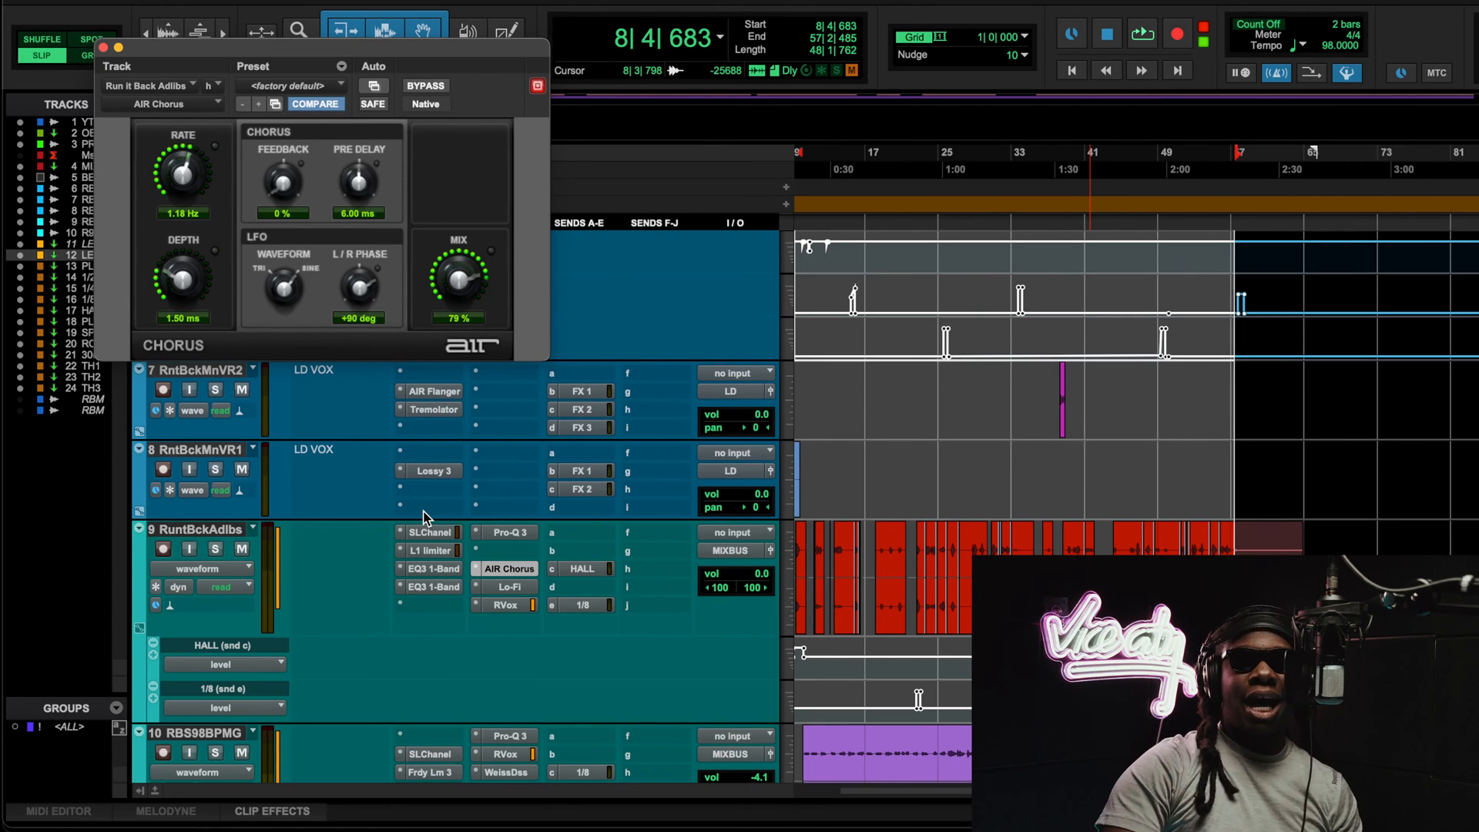
Step: Open the Lo-Fi insert on the RuntBckAdlbs track and play the song from about bar 28
scroll(840, 661, up, 3)
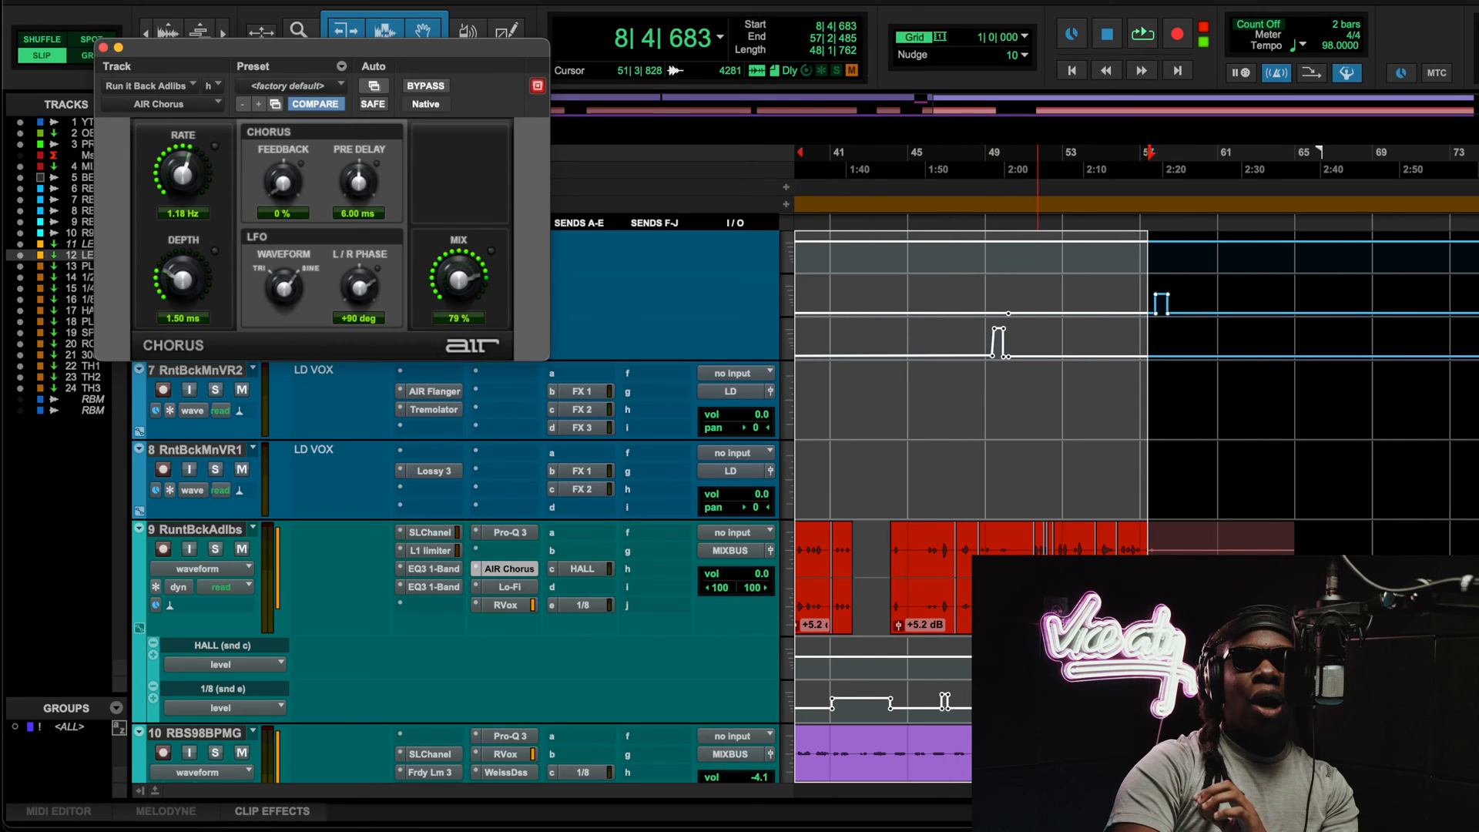
scroll(1038, 654, left, 6)
scroll(1038, 655, left, 3)
scroll(1040, 654, down, 3)
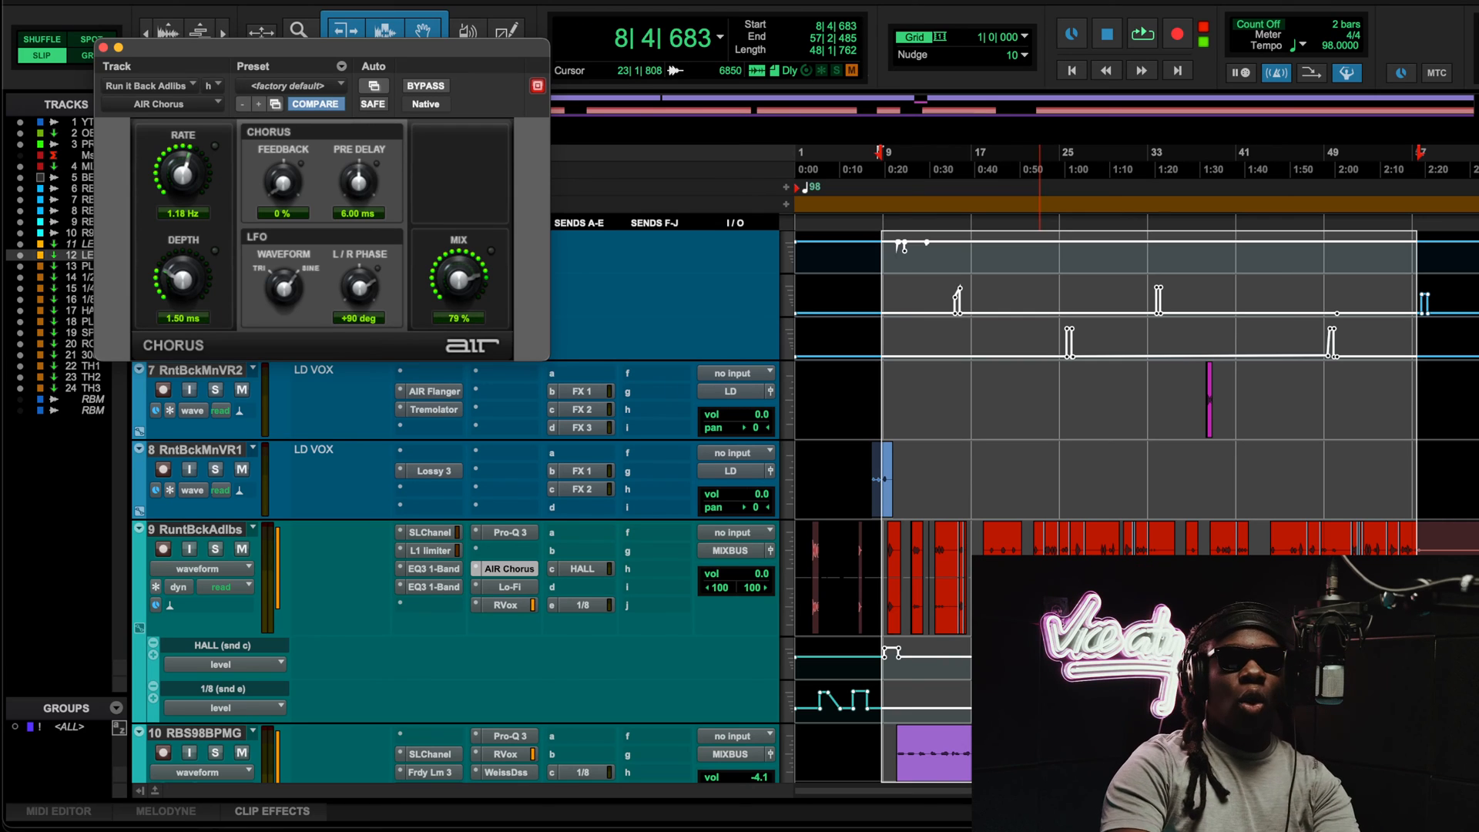
click(509, 588)
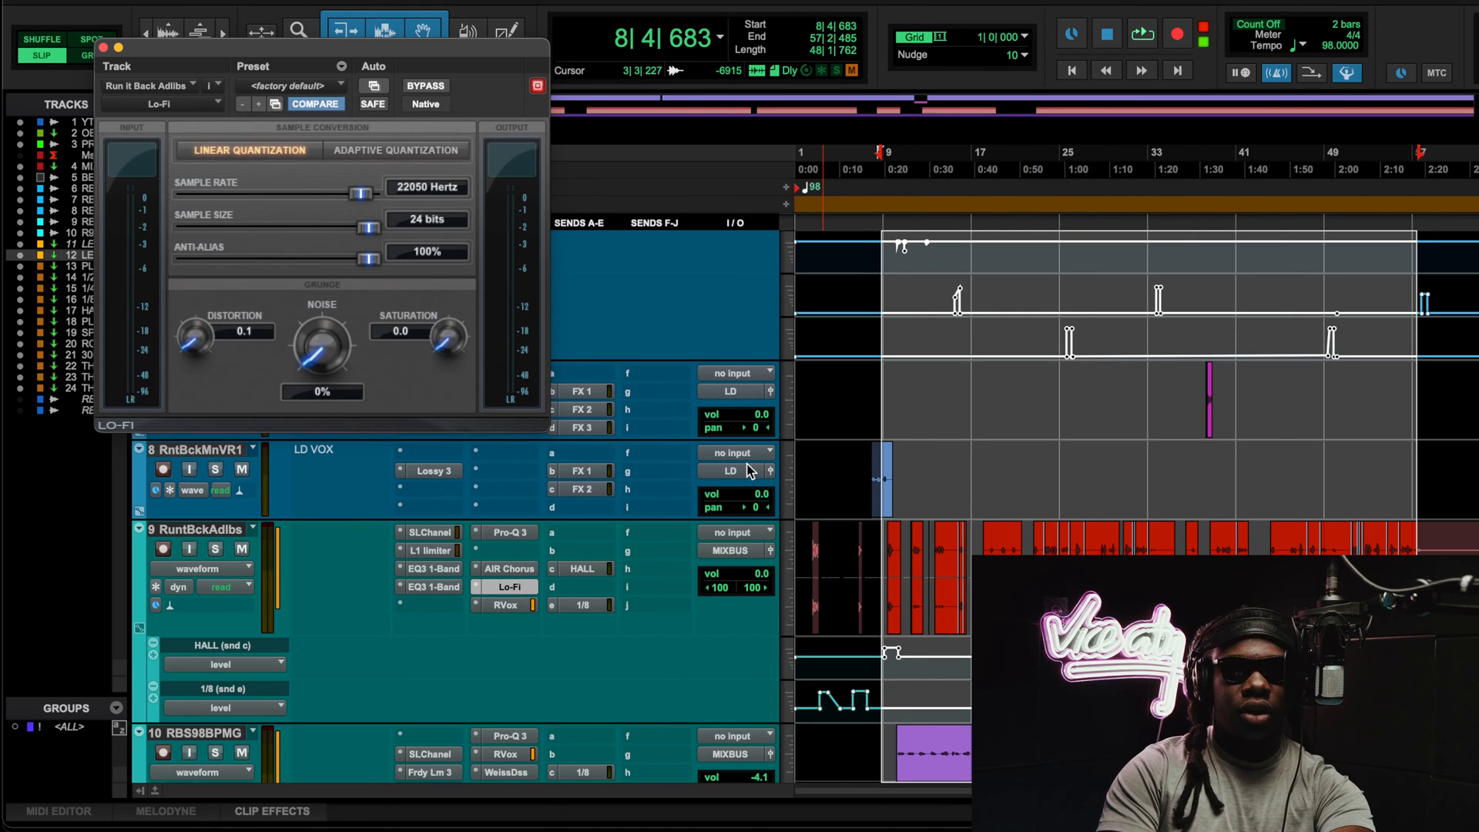
key(space)
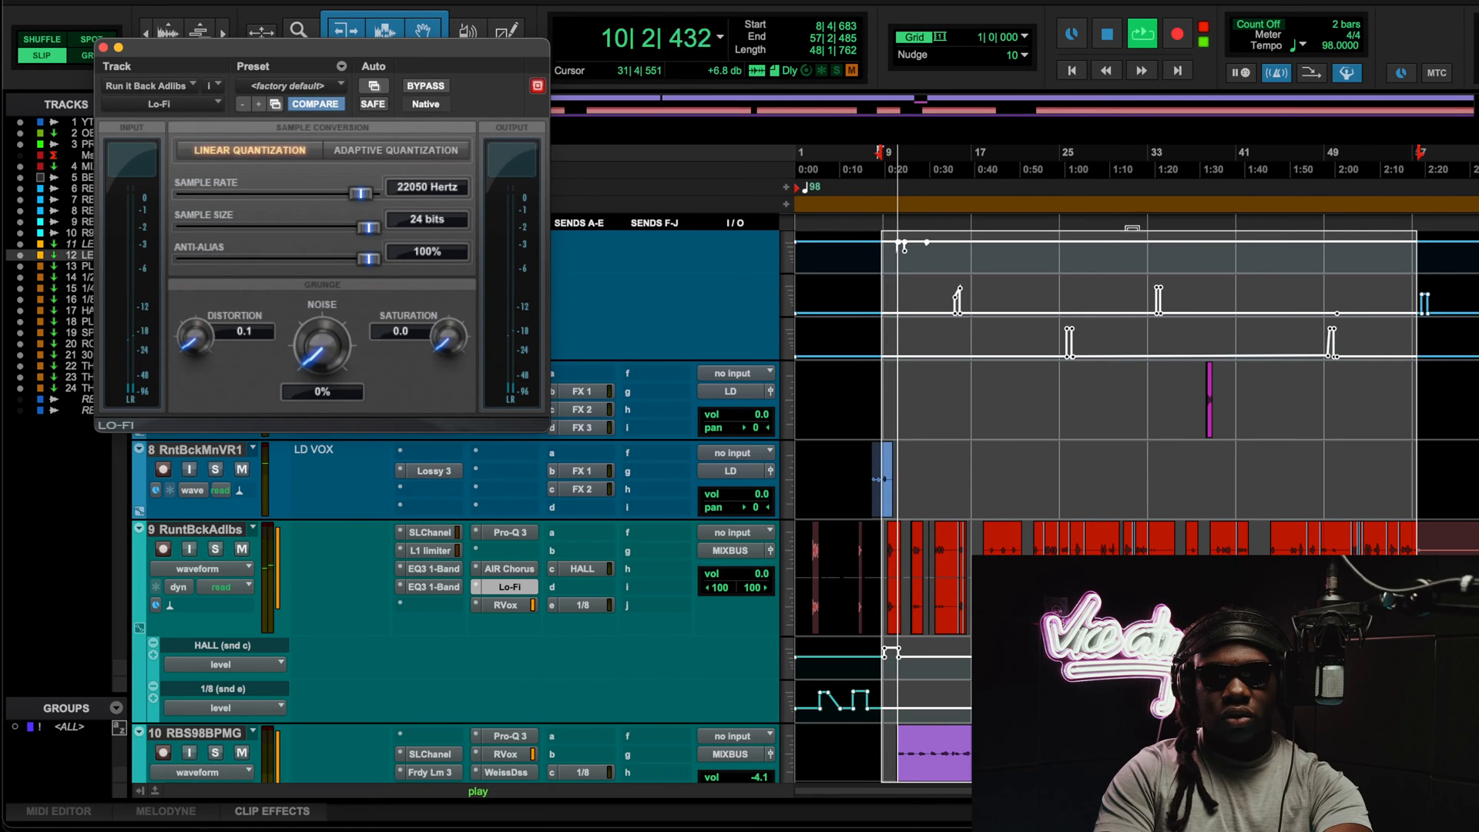
click(1099, 168)
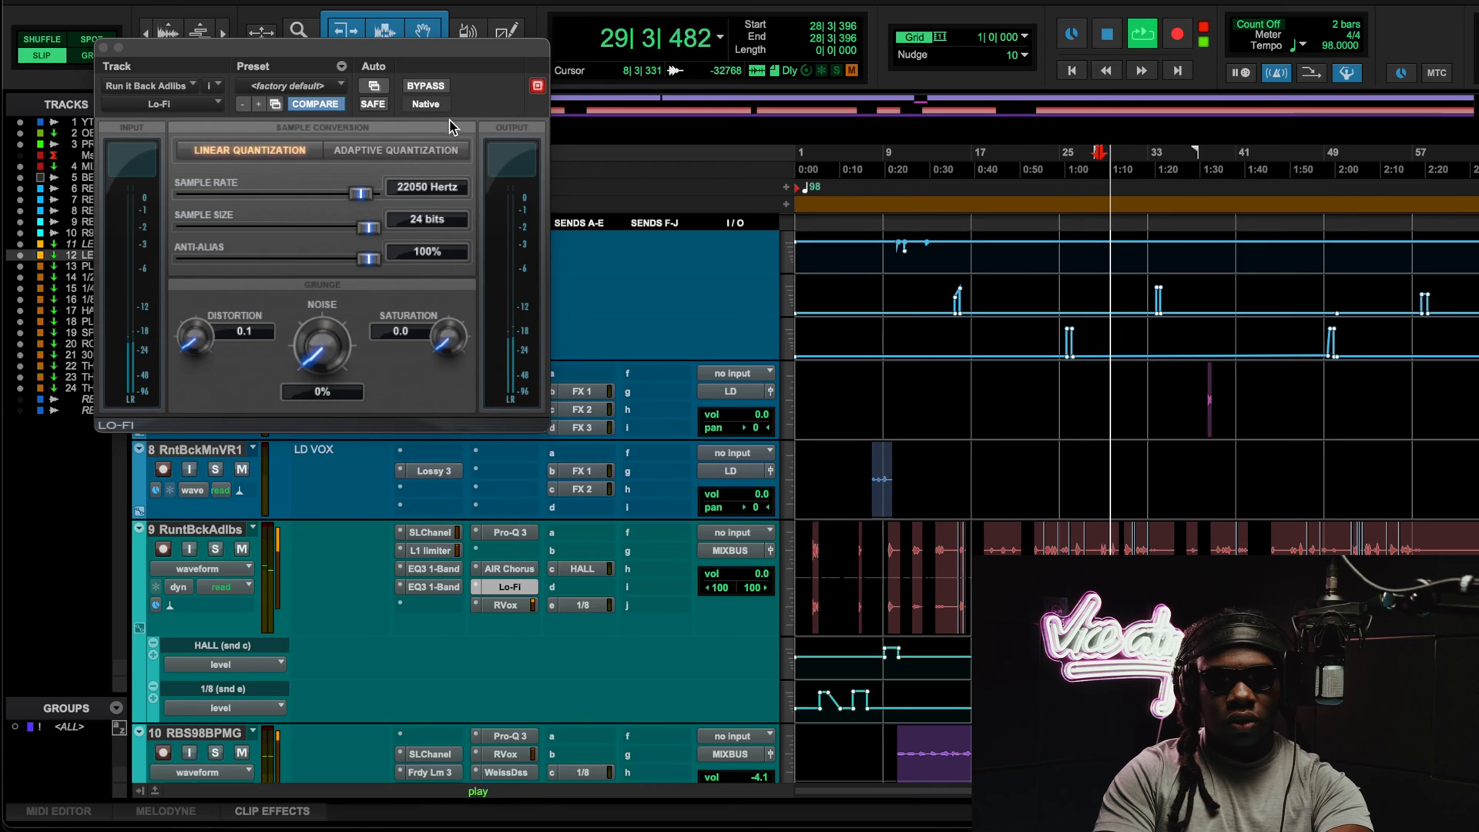
Step: Compare the ad-libs with Lo-Fi bypassed and active several times, leave the effect active, and stop playback
click(424, 87)
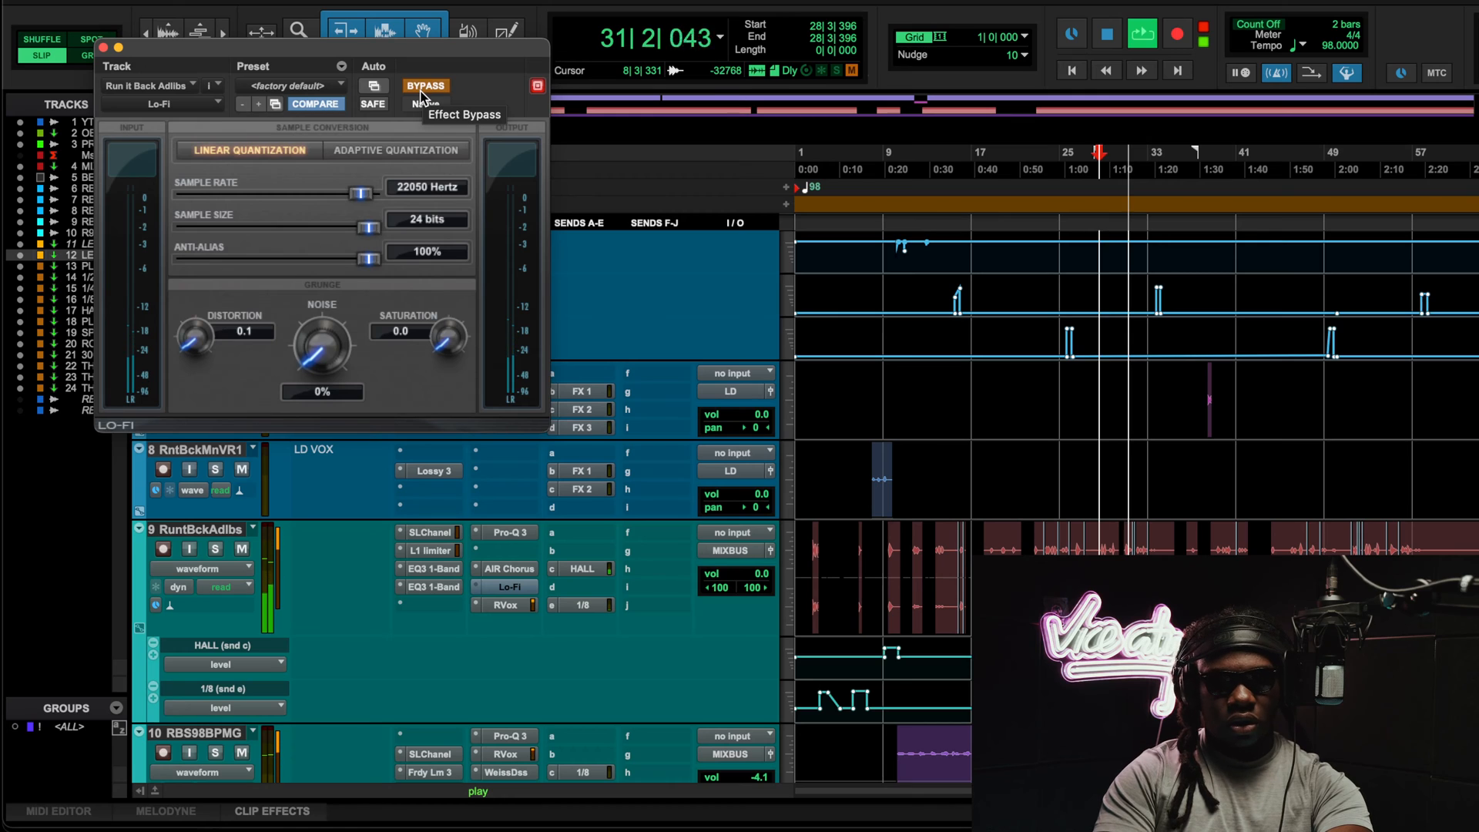
click(426, 86)
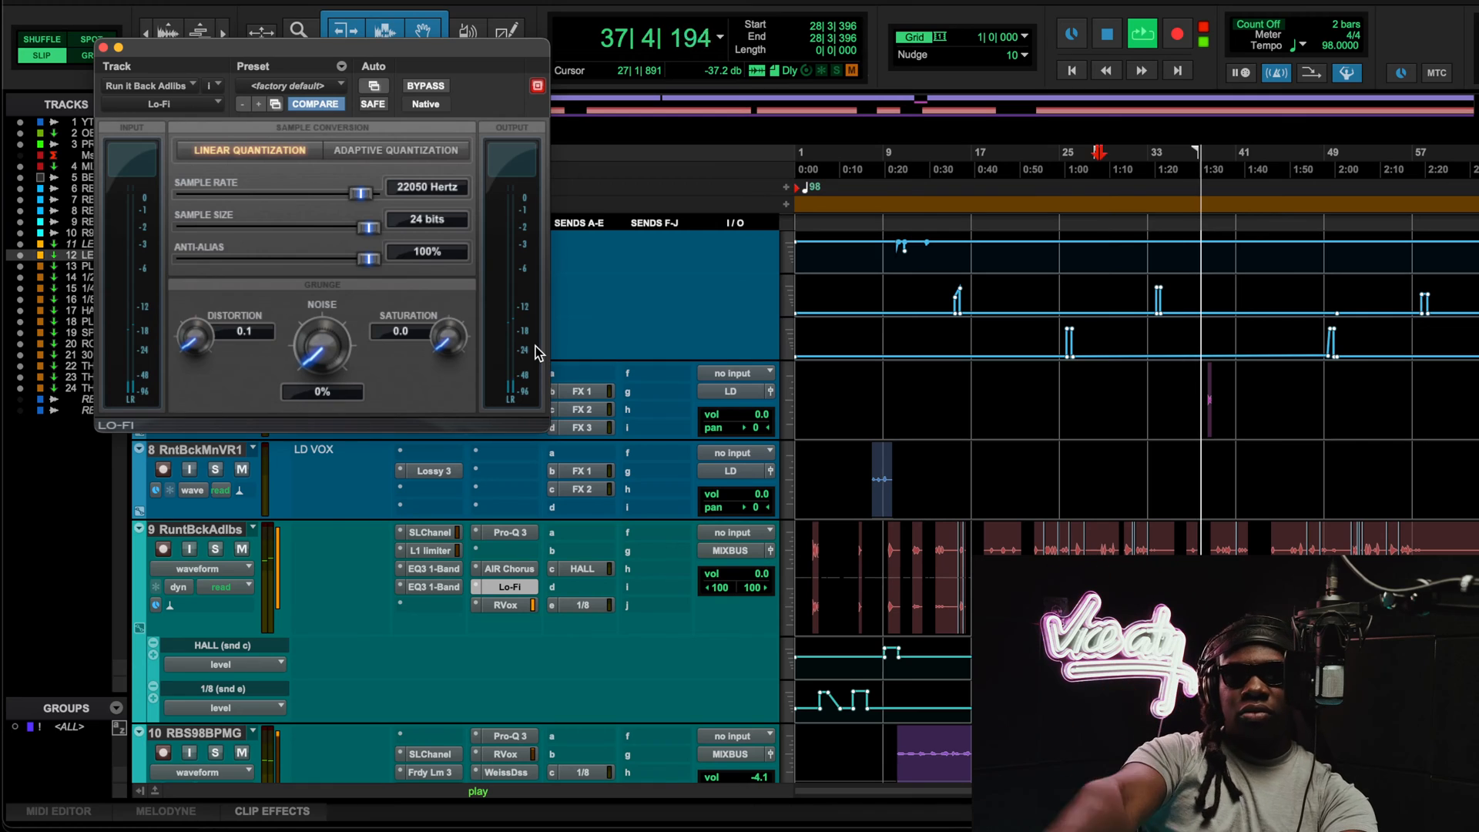
click(423, 86)
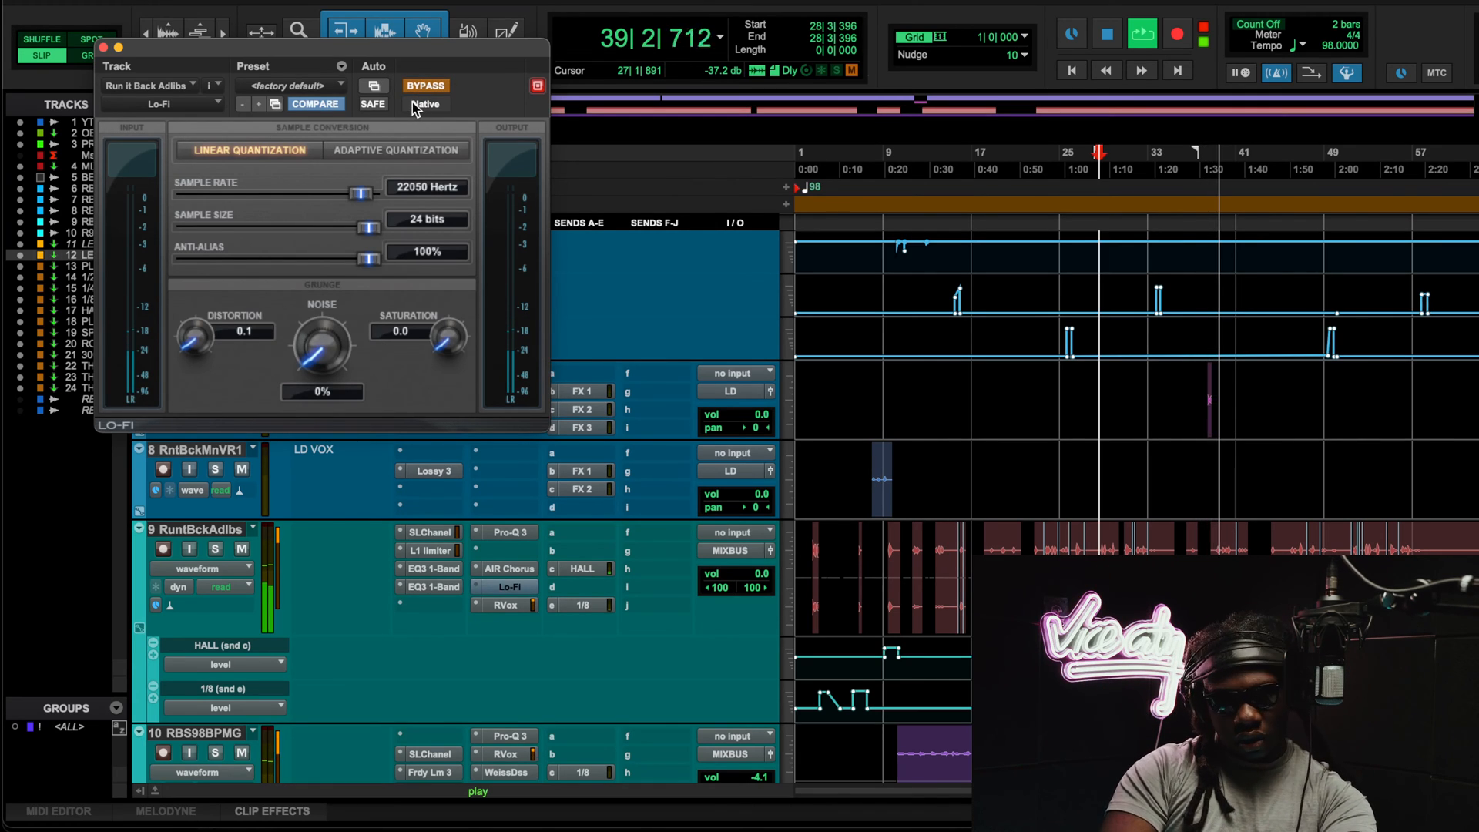
click(426, 87)
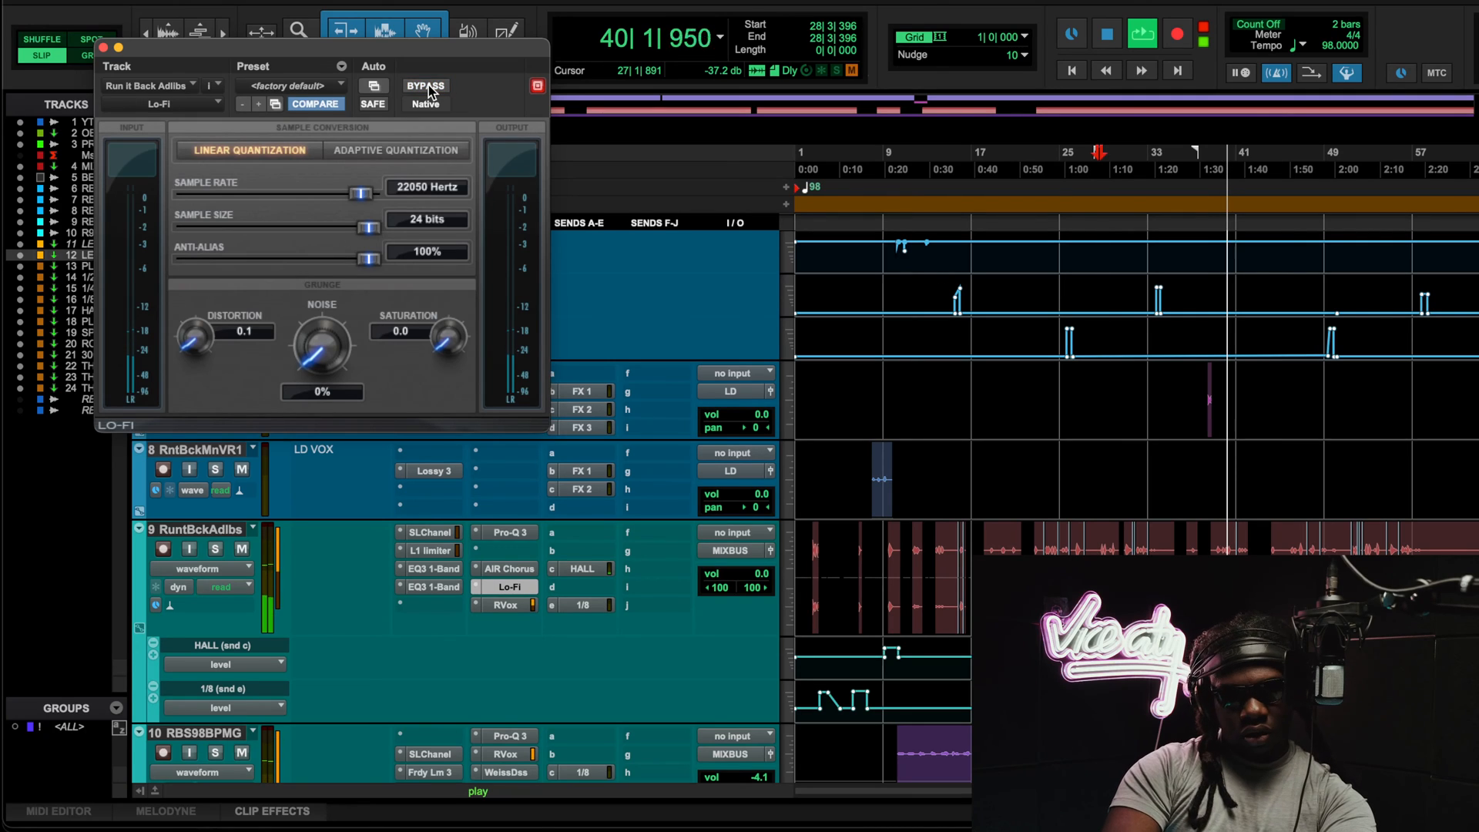
click(426, 86)
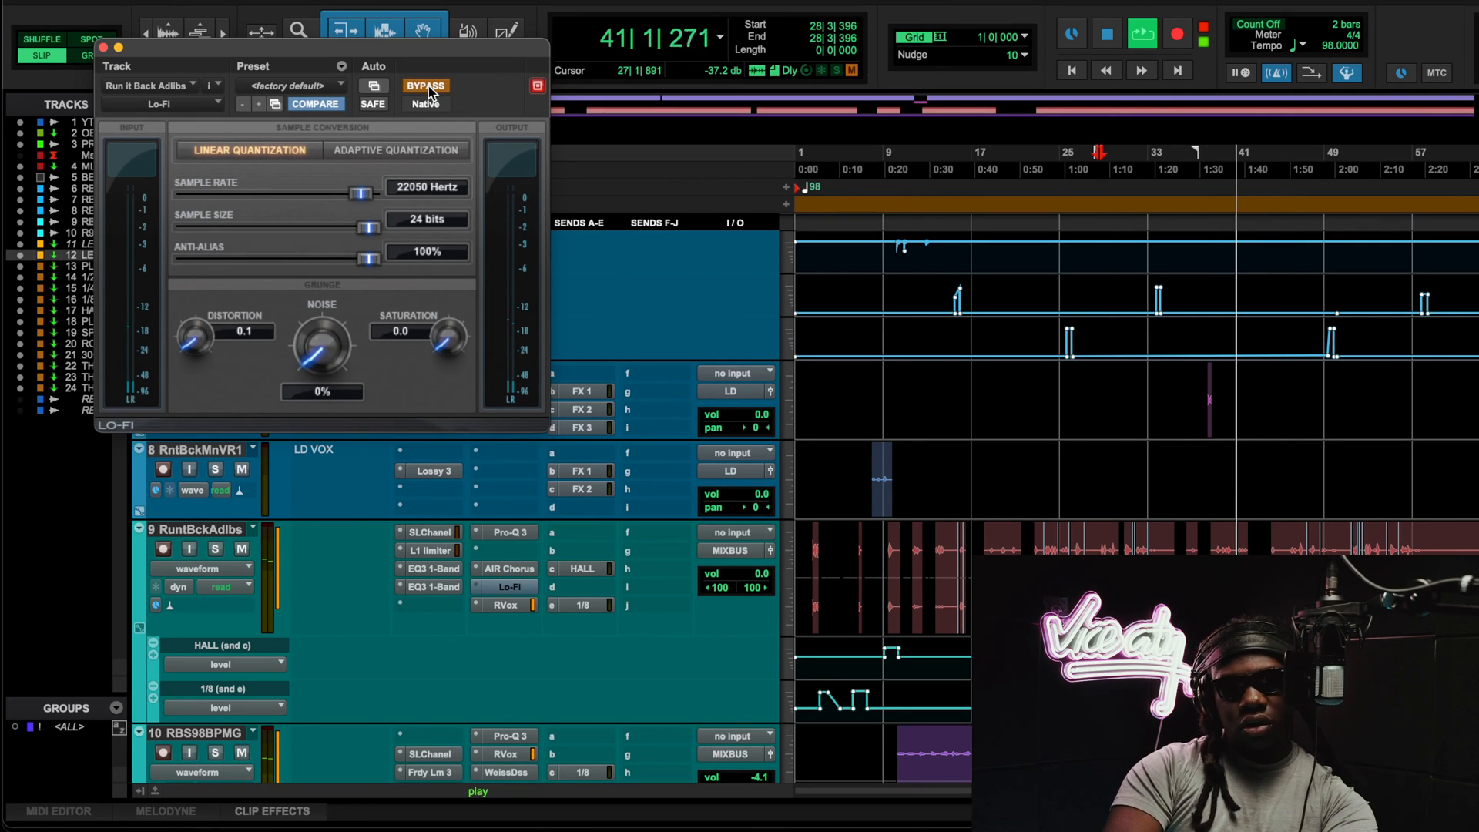
click(427, 87)
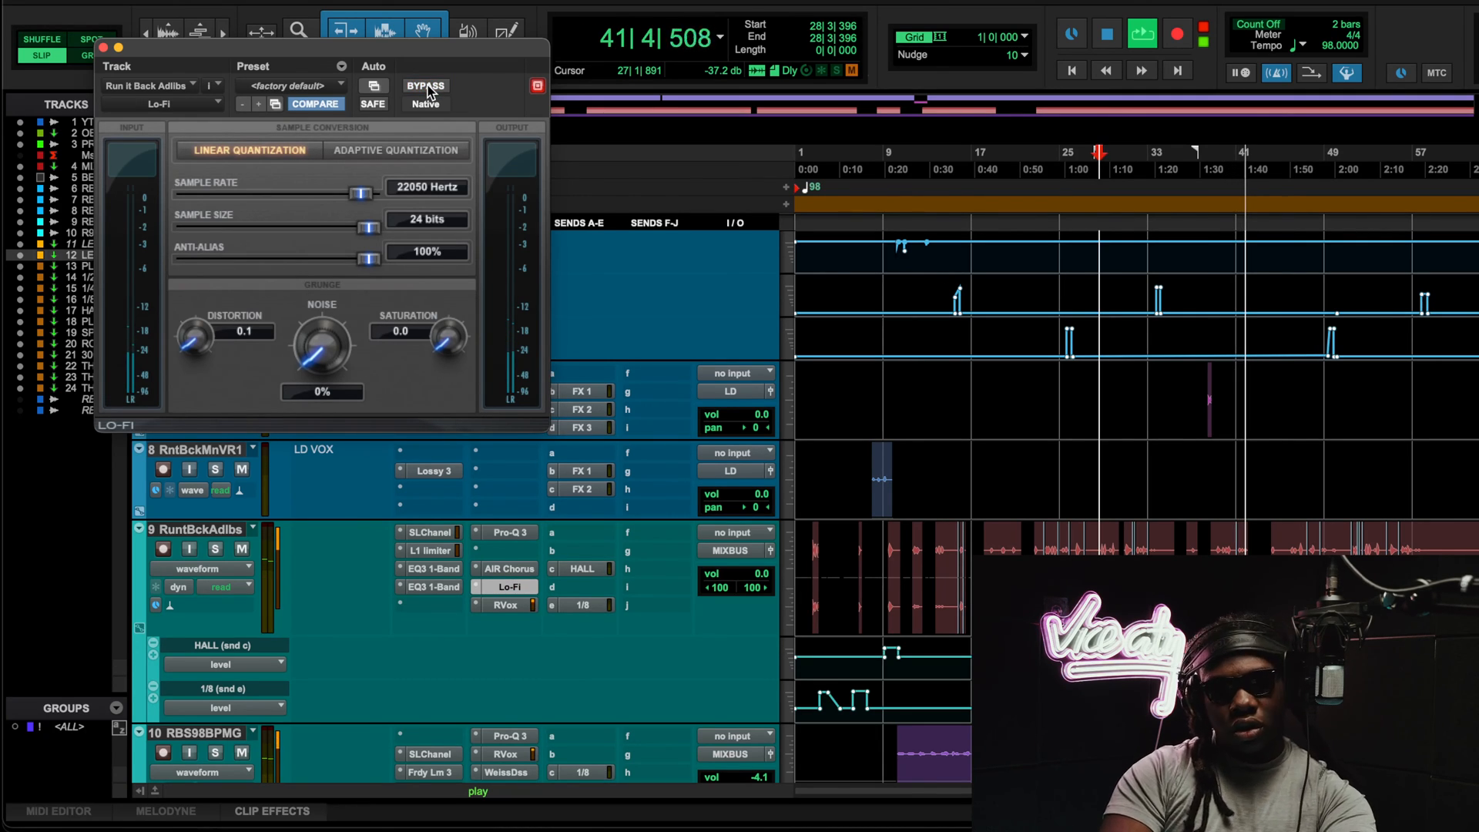
key(space)
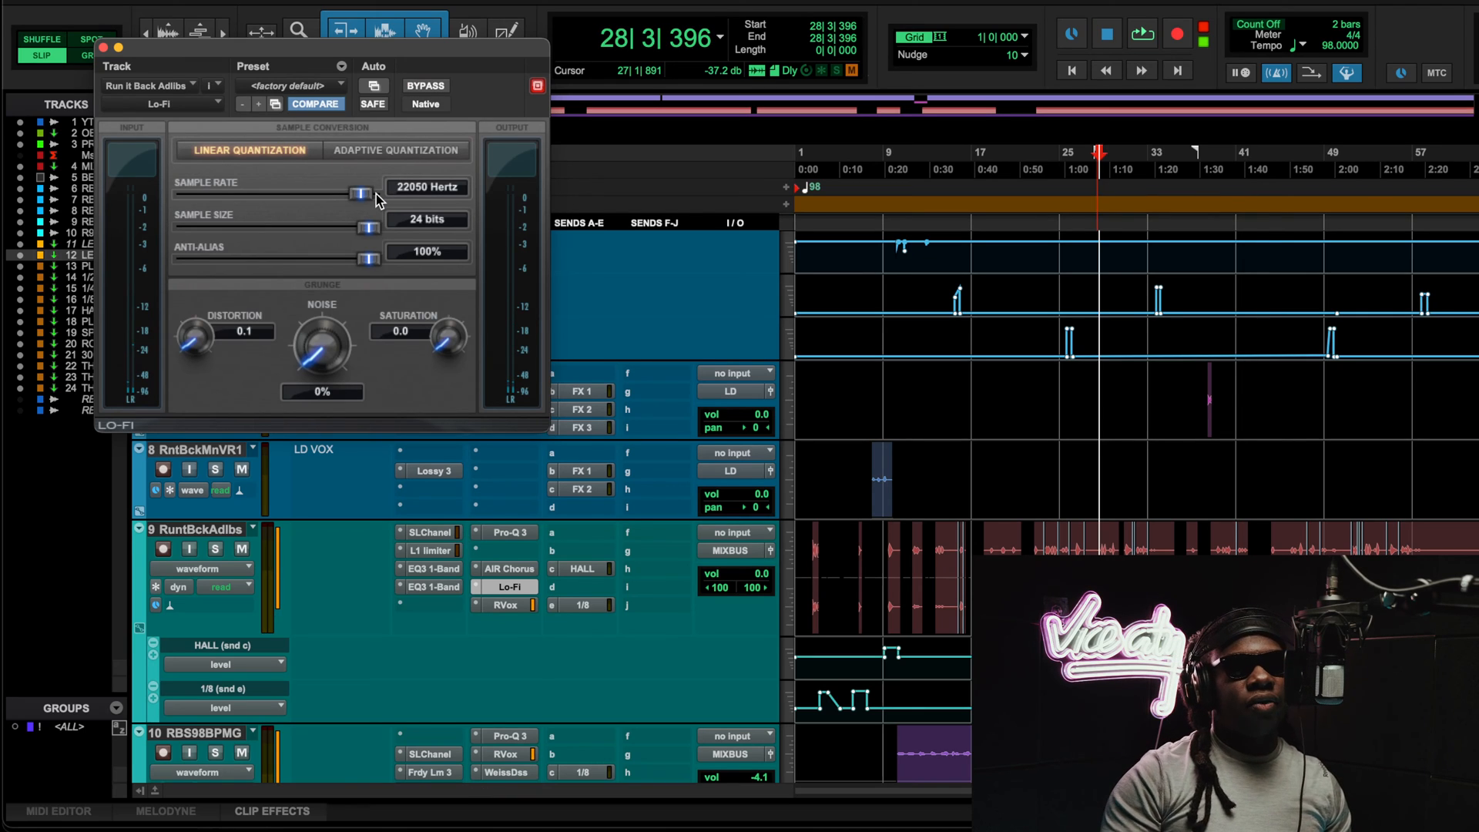
Step: View the RVox insert's settings on the RuntBckAdlbs track and close the plug-in window
scroll(589, 570, up, 2)
click(505, 685)
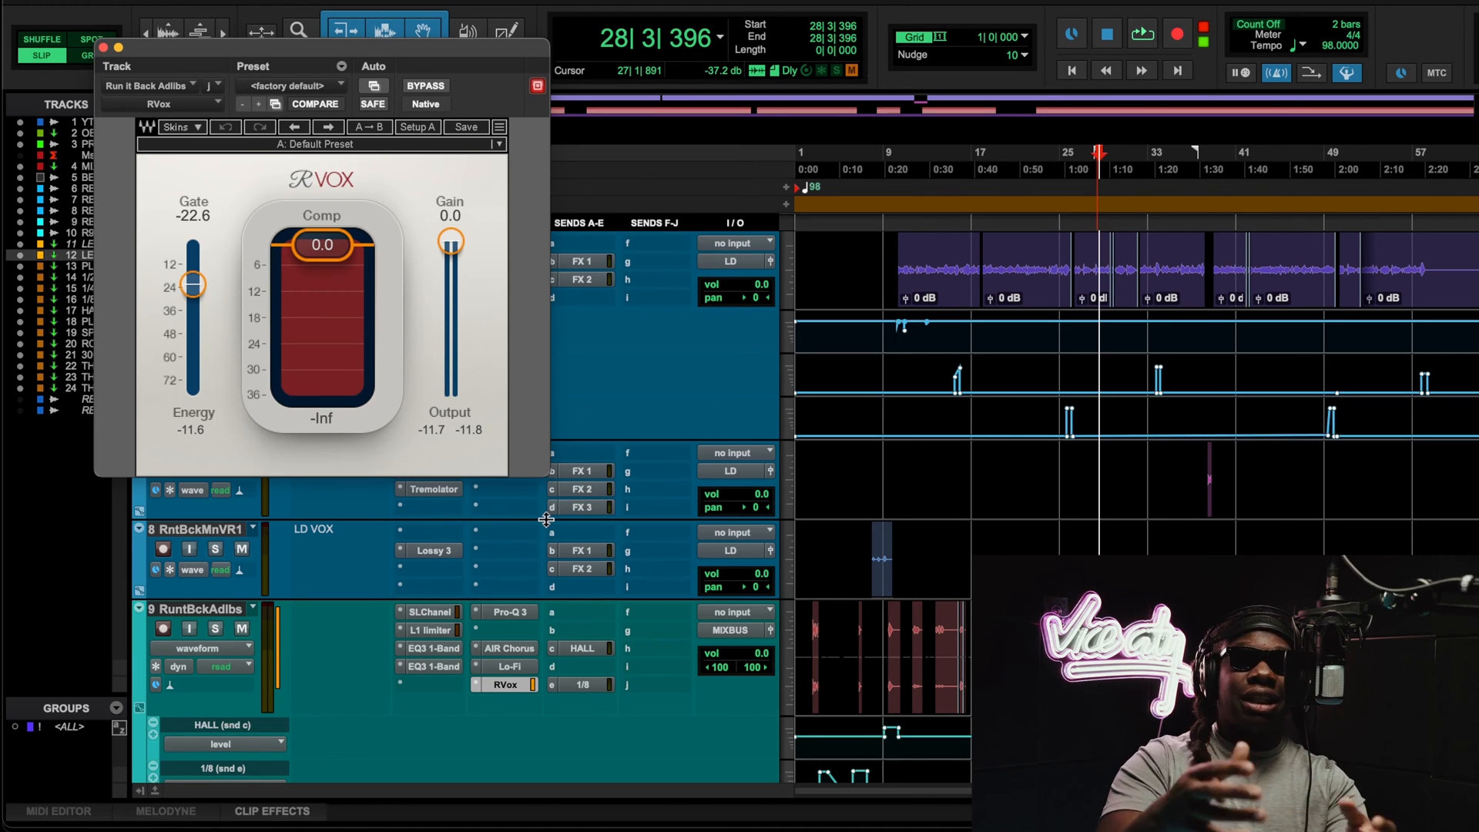
click(102, 48)
Step: Unmute the THROW FX 1D track
scroll(482, 408, down, 10)
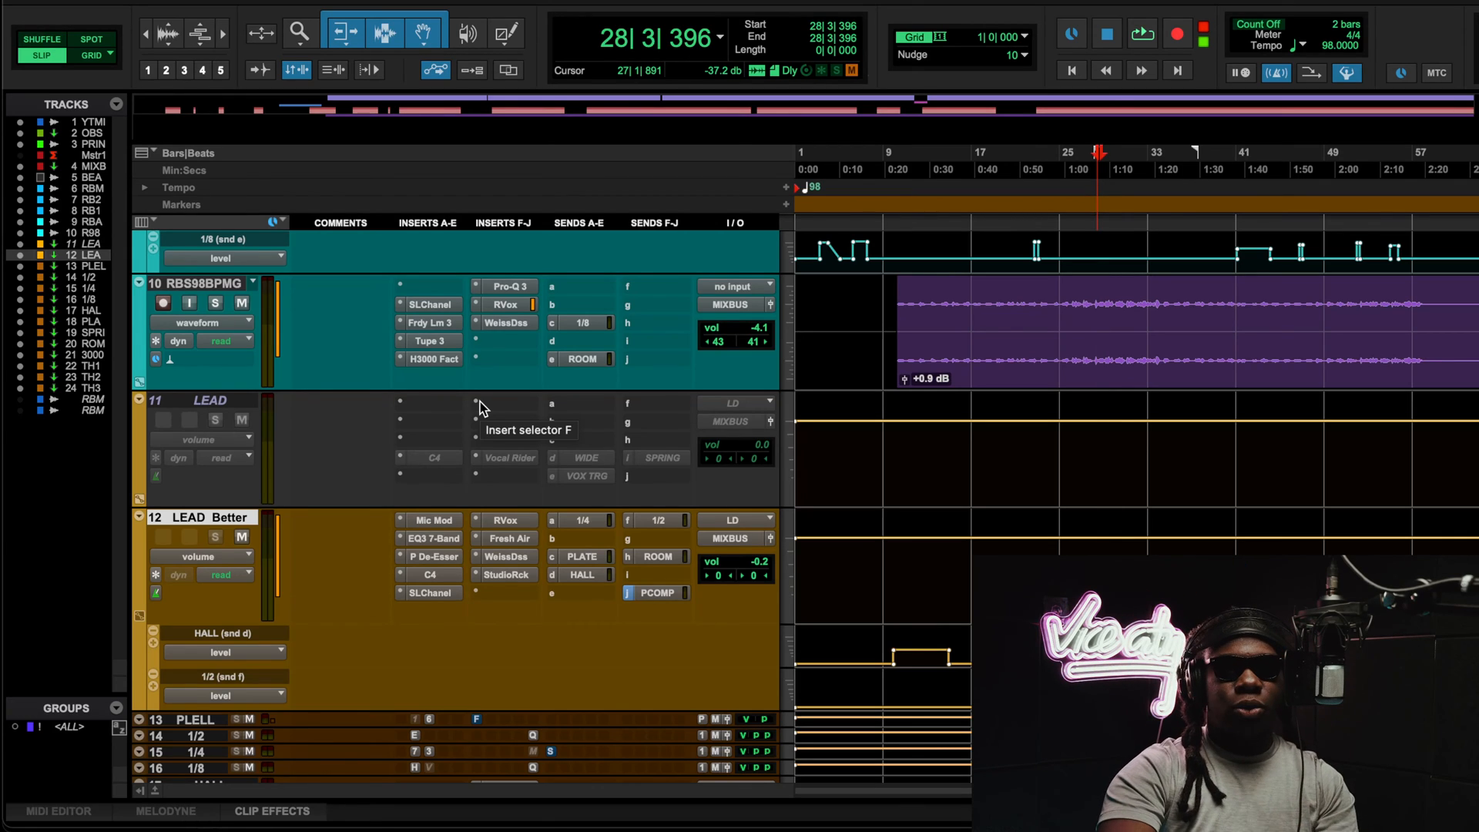
scroll(479, 400, down, 8)
scroll(480, 402, down, 5)
scroll(479, 402, up, 3)
scroll(479, 402, down, 5)
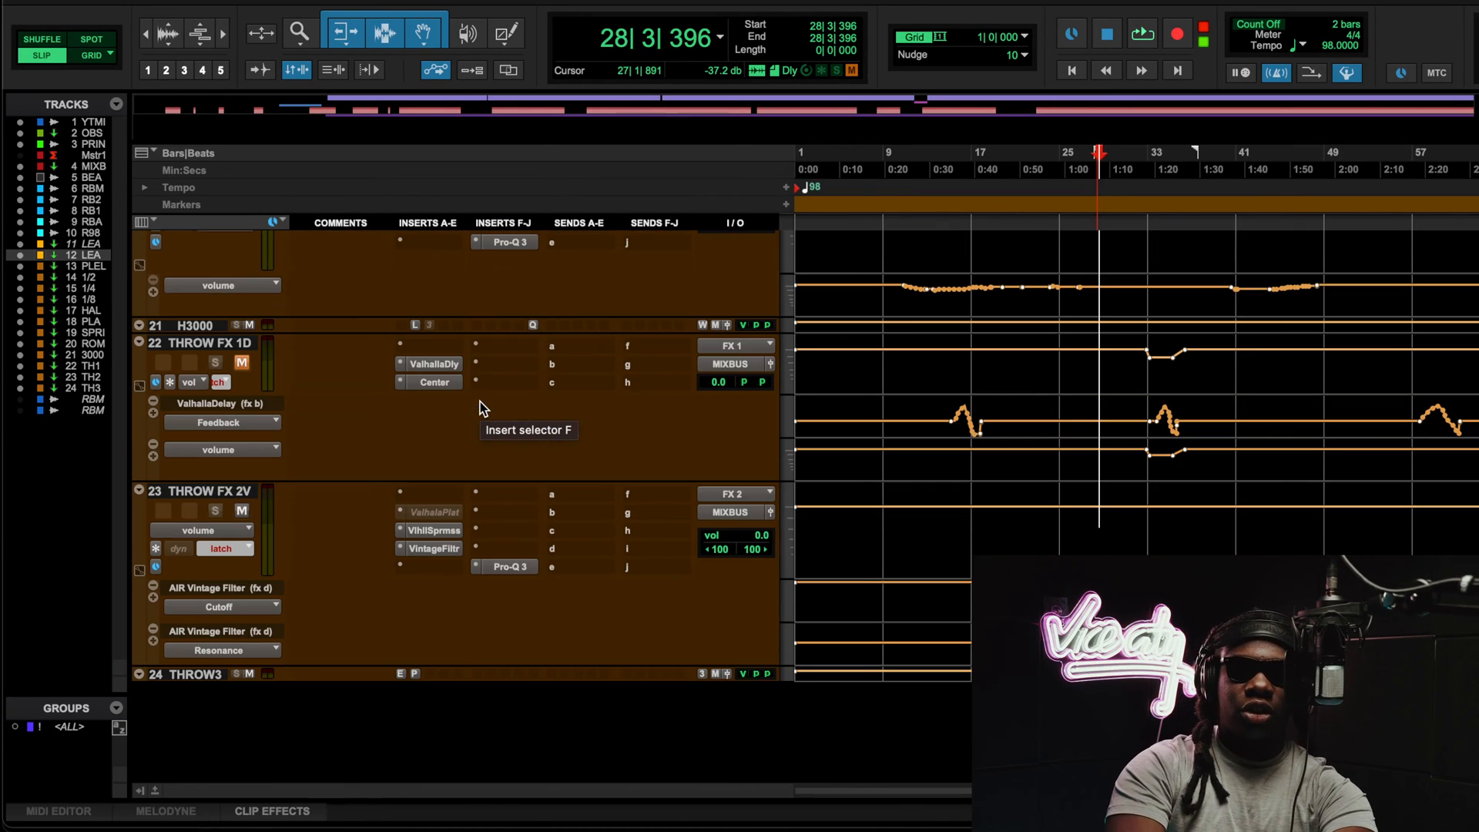
scroll(1108, 467, down, 5)
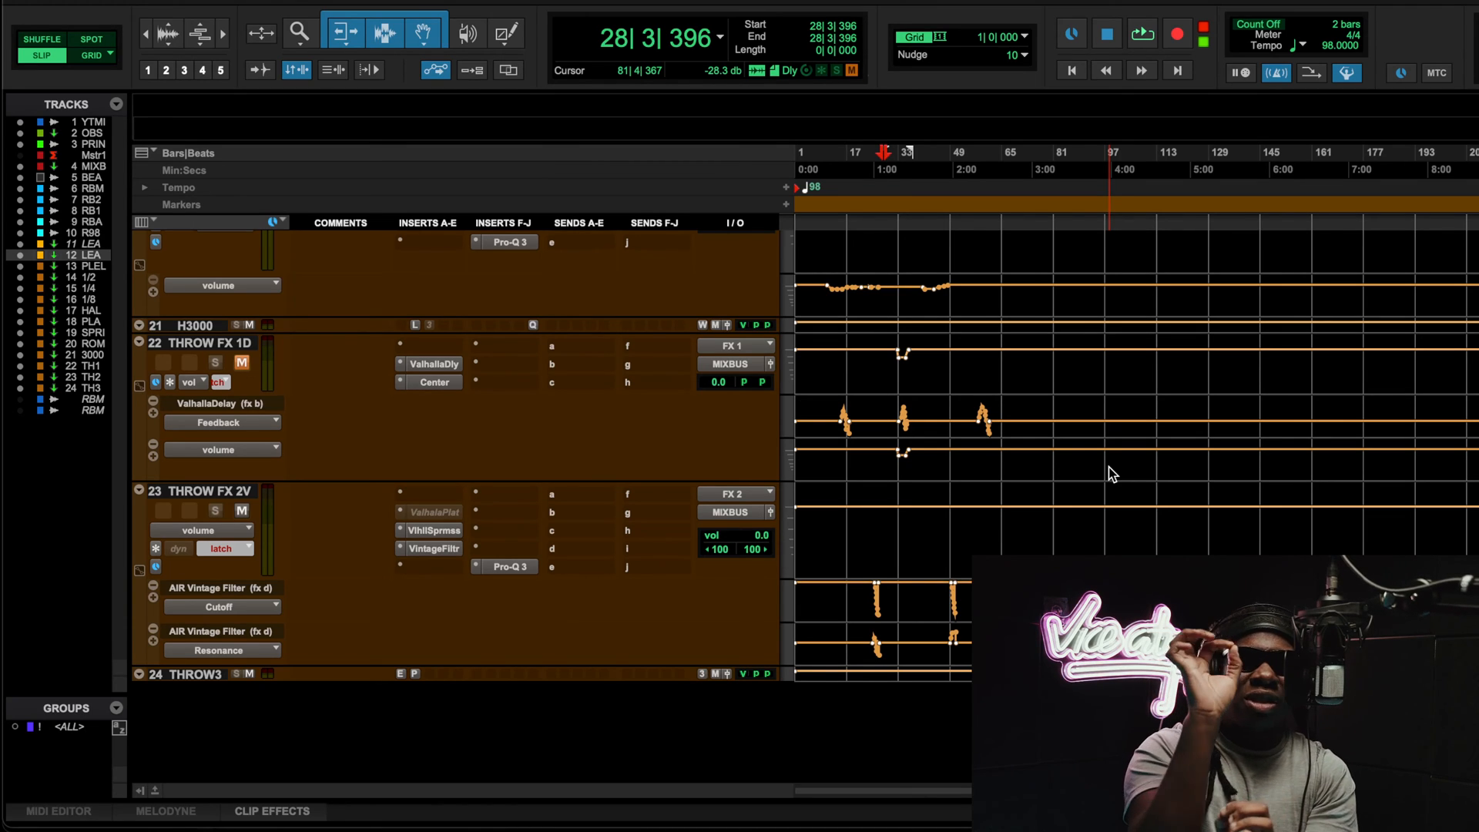
scroll(921, 404, up, 2)
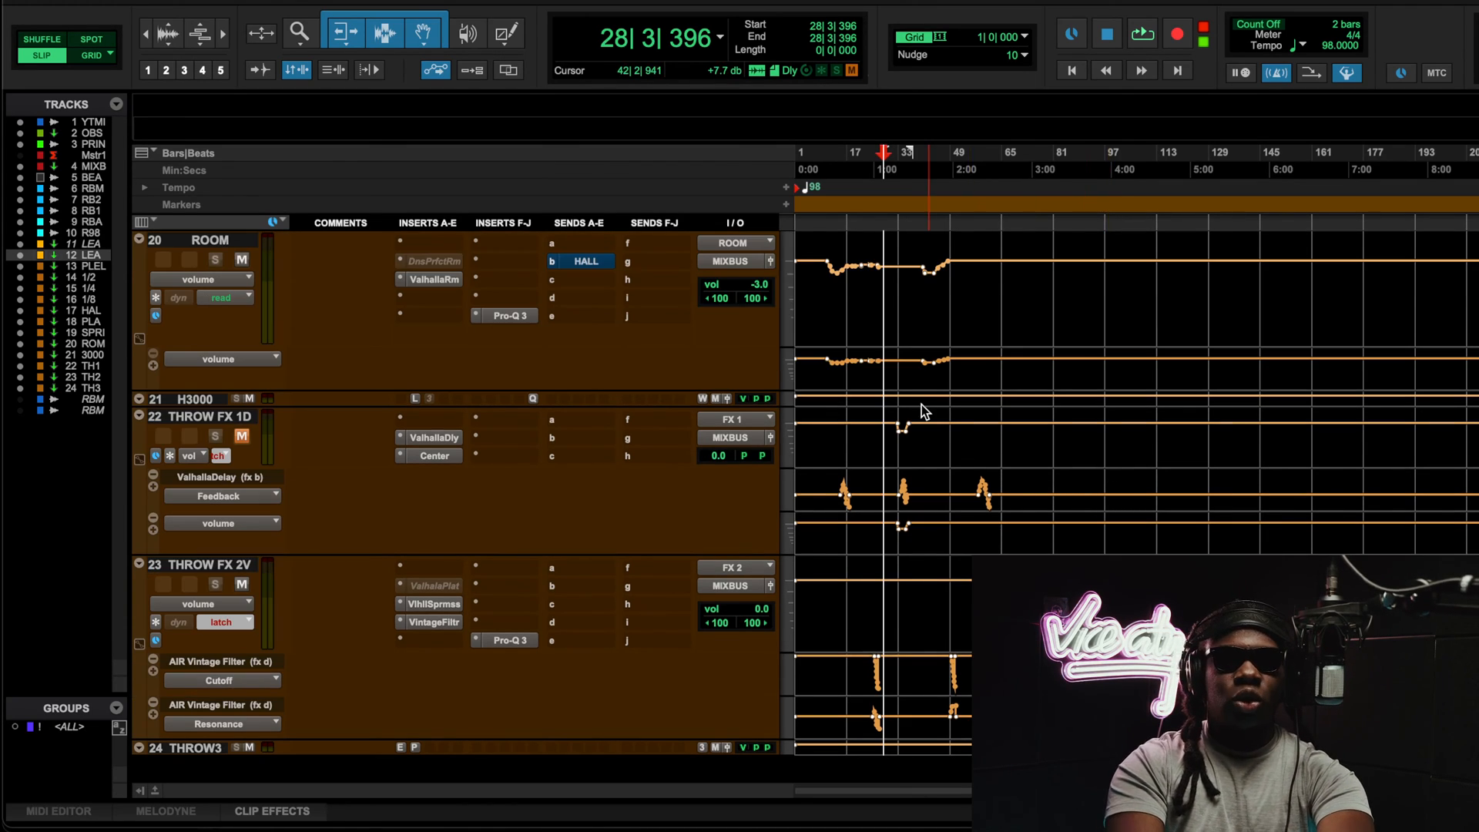
click(242, 436)
Step: Play the mix from about bar 9 while examining the LEAD Better track and the effect return tracks, and stop playback
scroll(548, 505, up, 7)
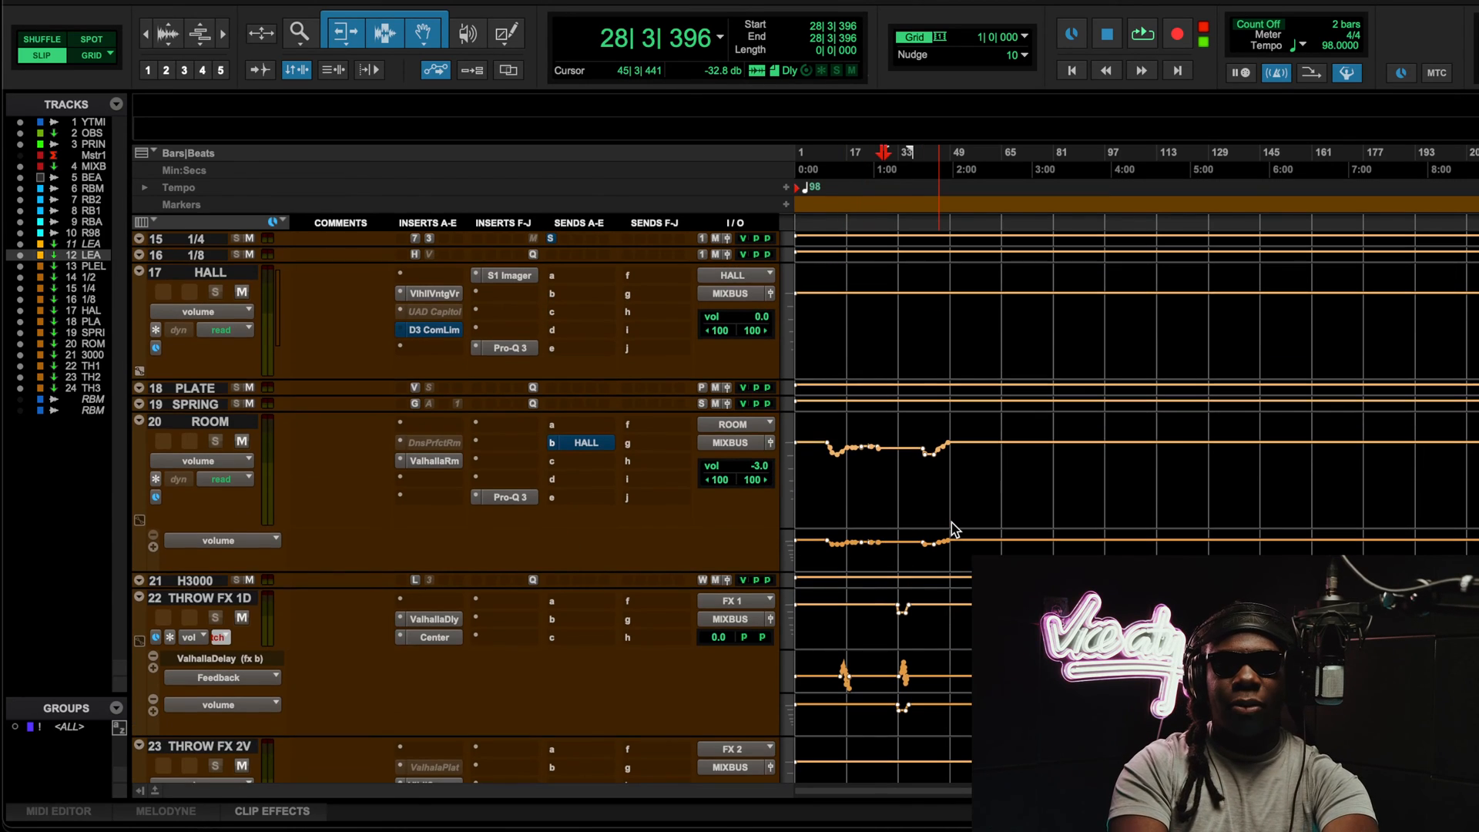
scroll(951, 522, up, 11)
key(super+bracketright)
key(super+bracketright)
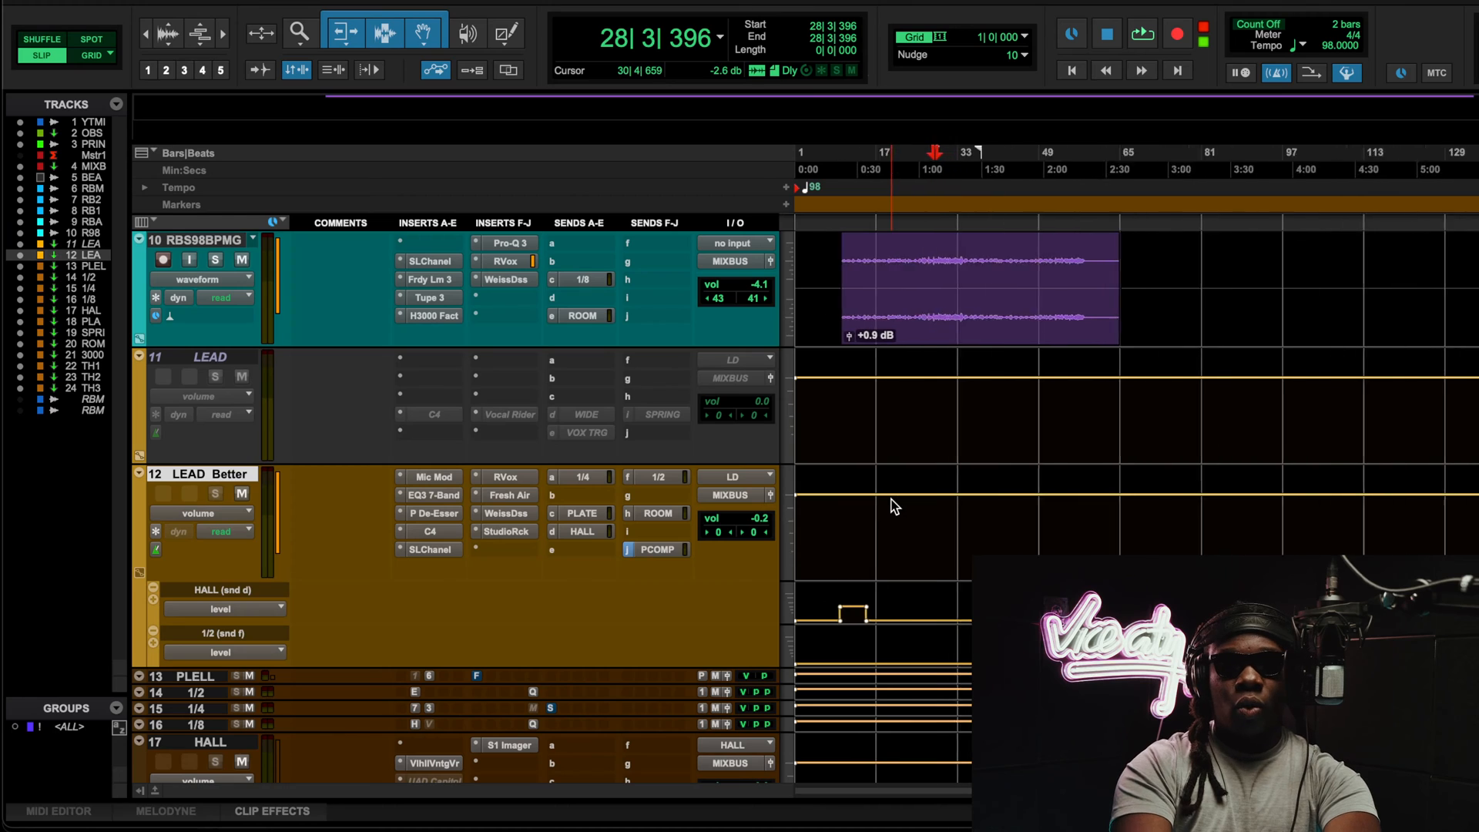
scroll(477, 578, down, 10)
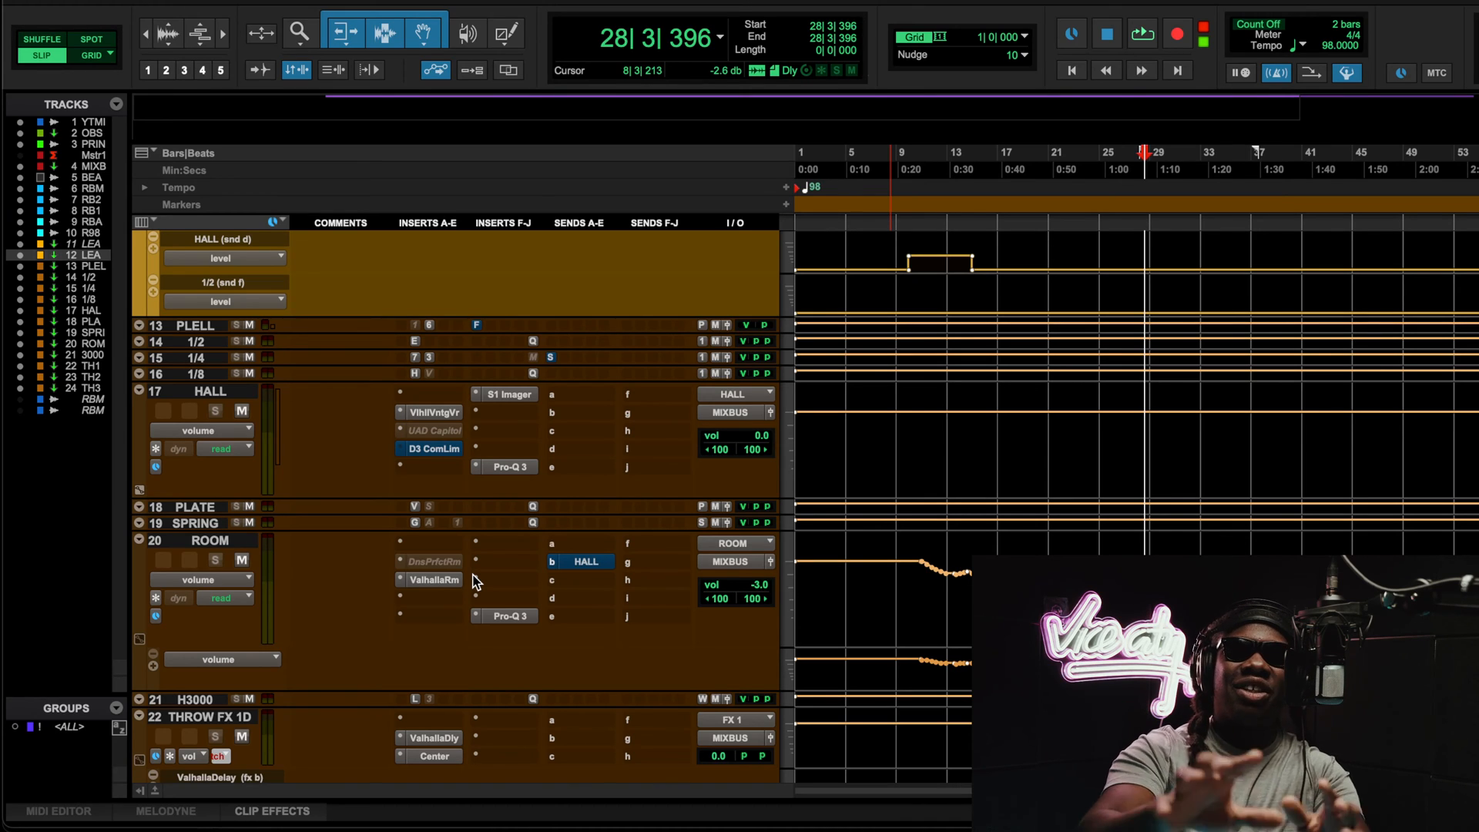
scroll(913, 285, up, 2)
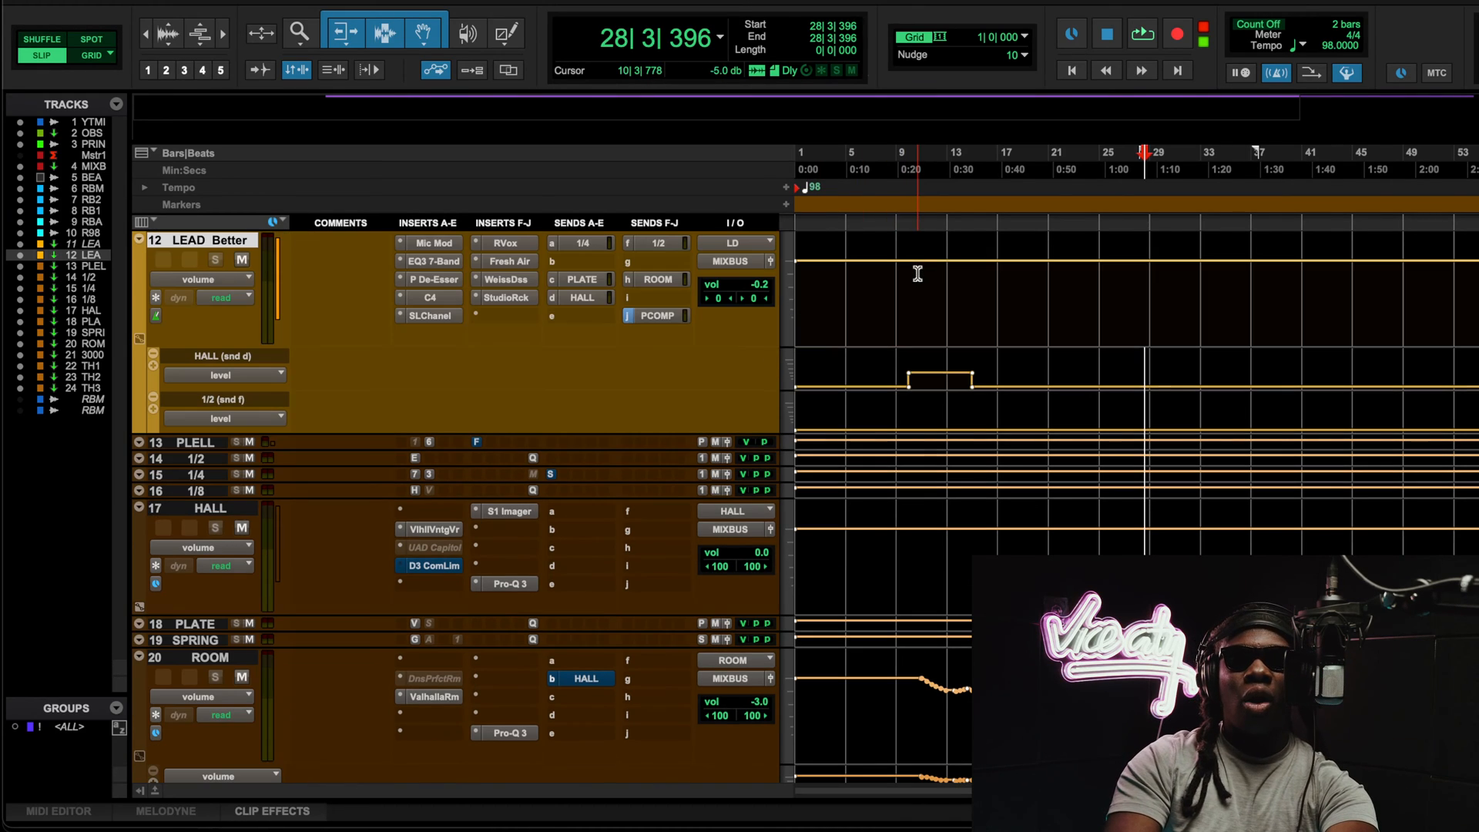
click(902, 161)
key(space)
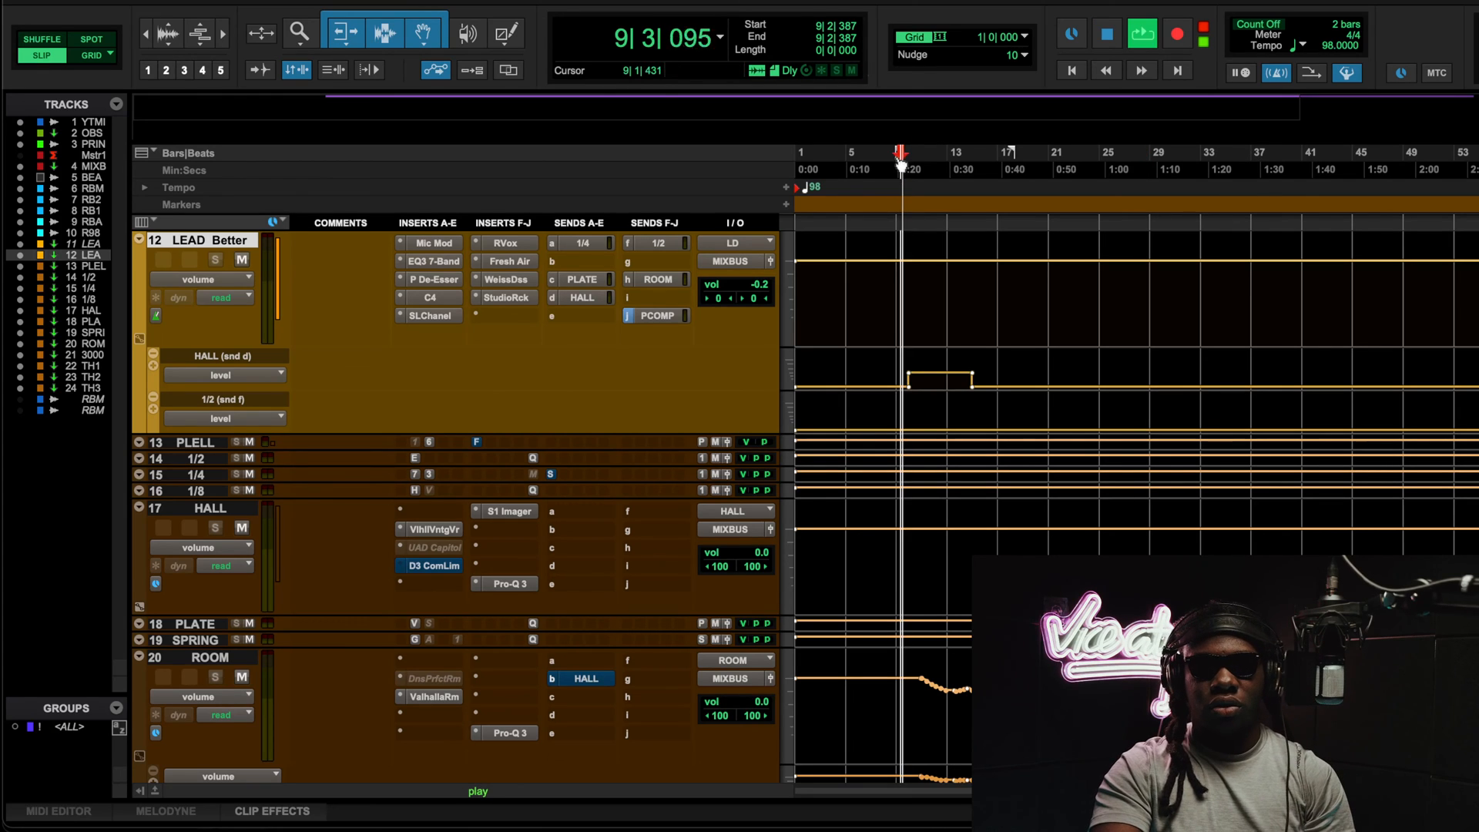
scroll(279, 505, down, 10)
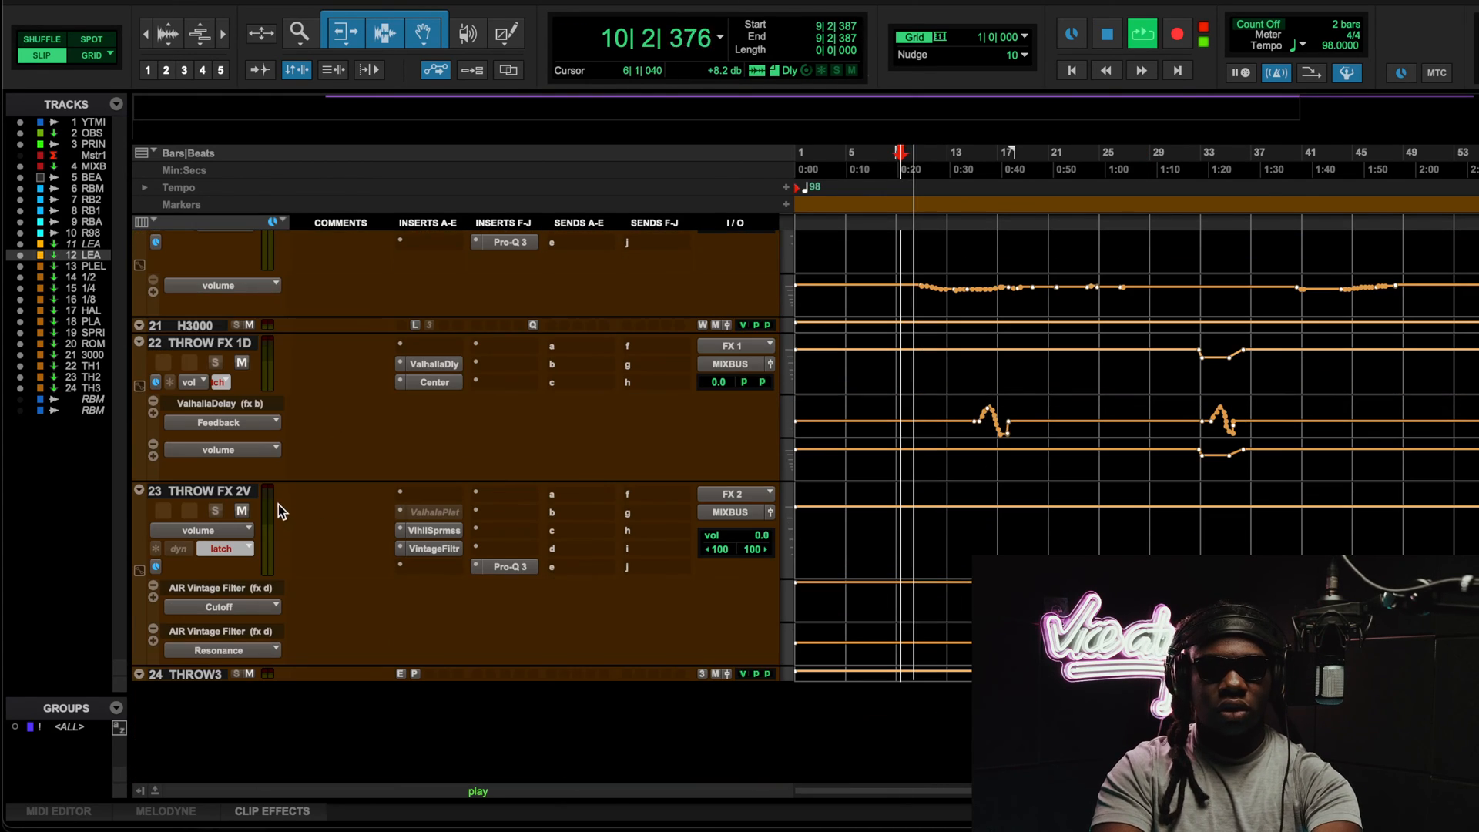
scroll(279, 504, up, 5)
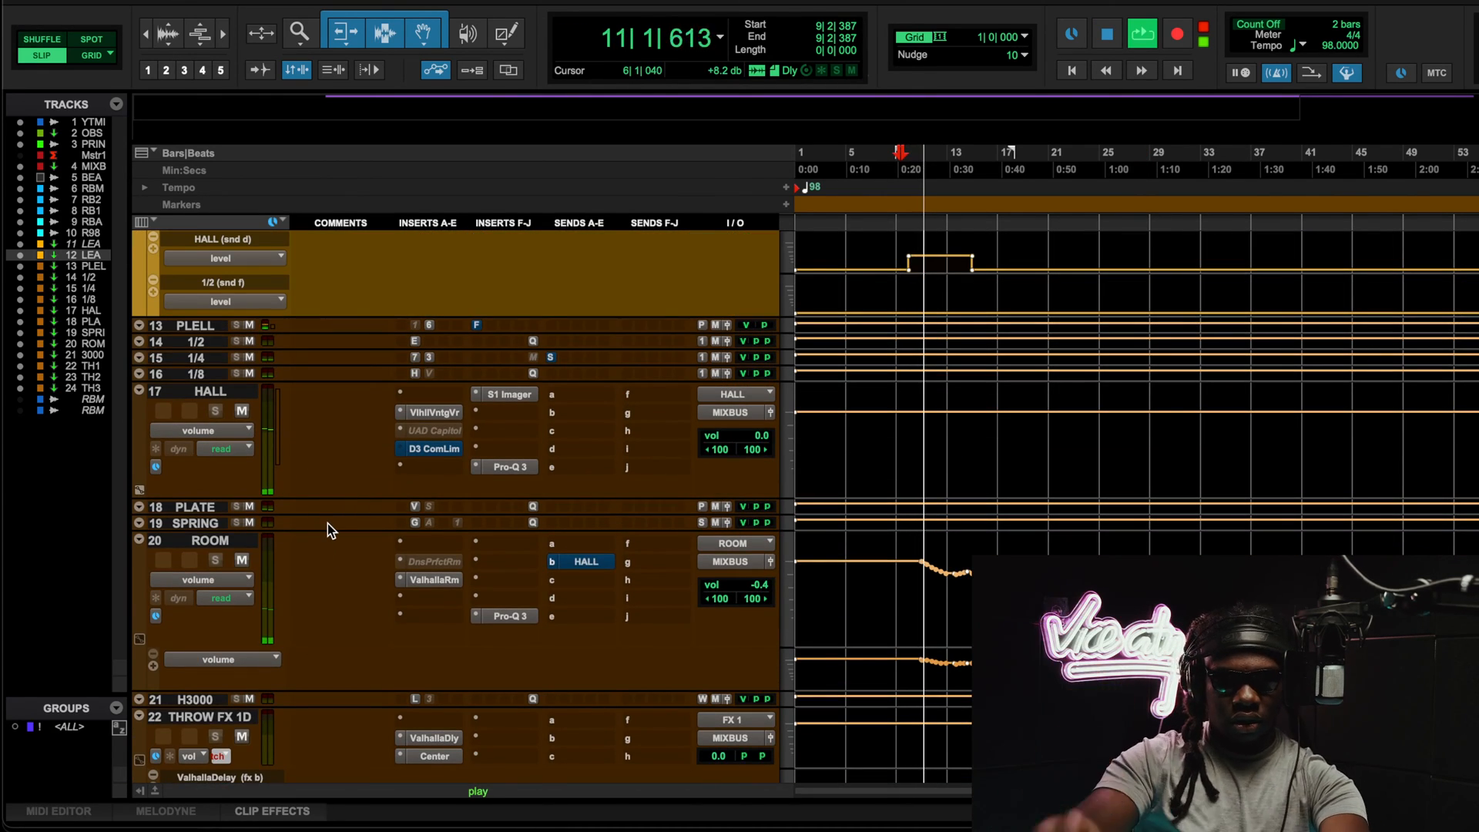
scroll(327, 524, up, 4)
scroll(462, 539, up, 1)
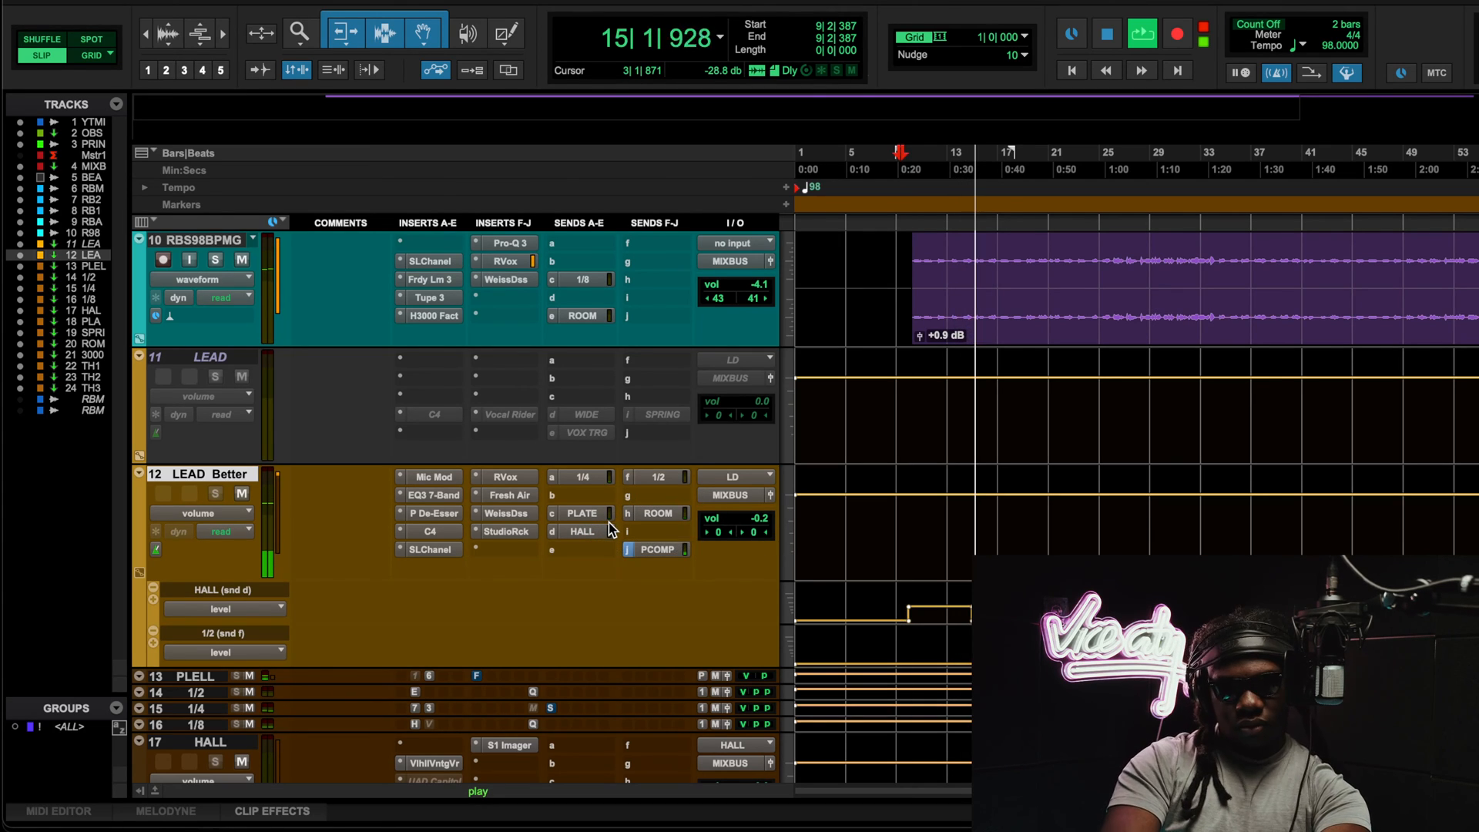
key(space)
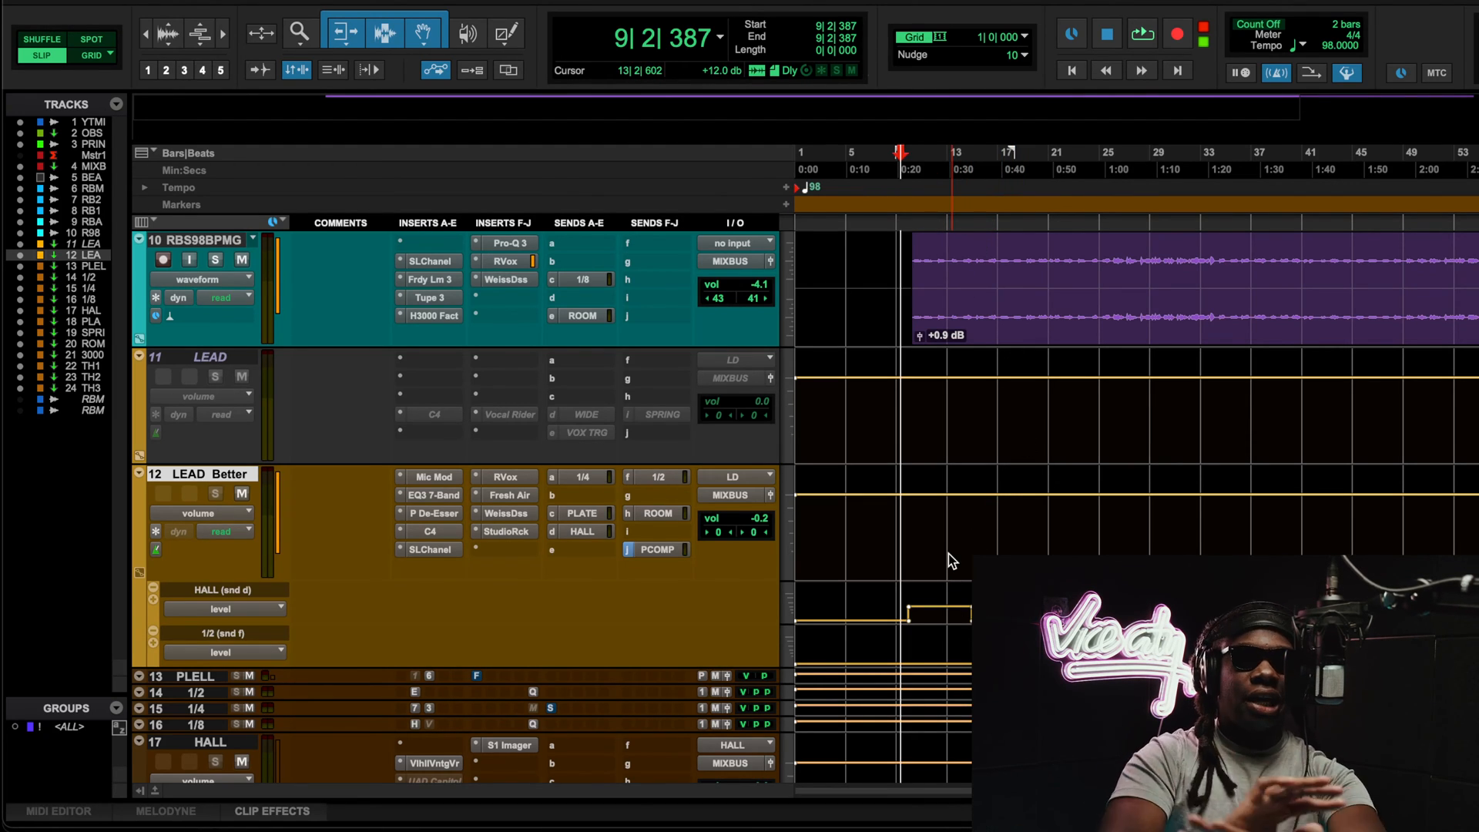
Step: Open the ROOM send controls of the LEAD Better track
scroll(981, 573, up, 5)
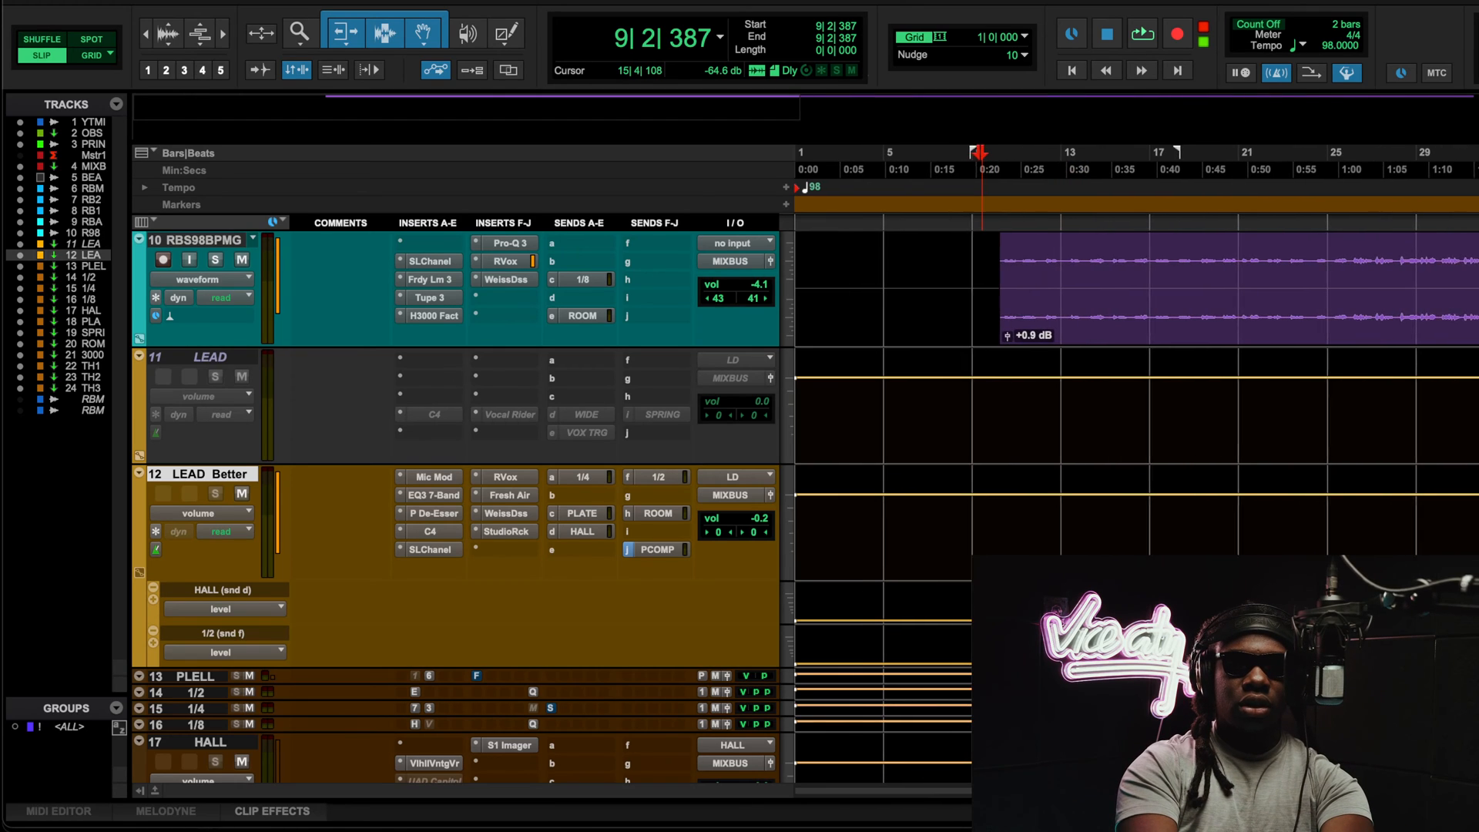
scroll(981, 574, up, 2)
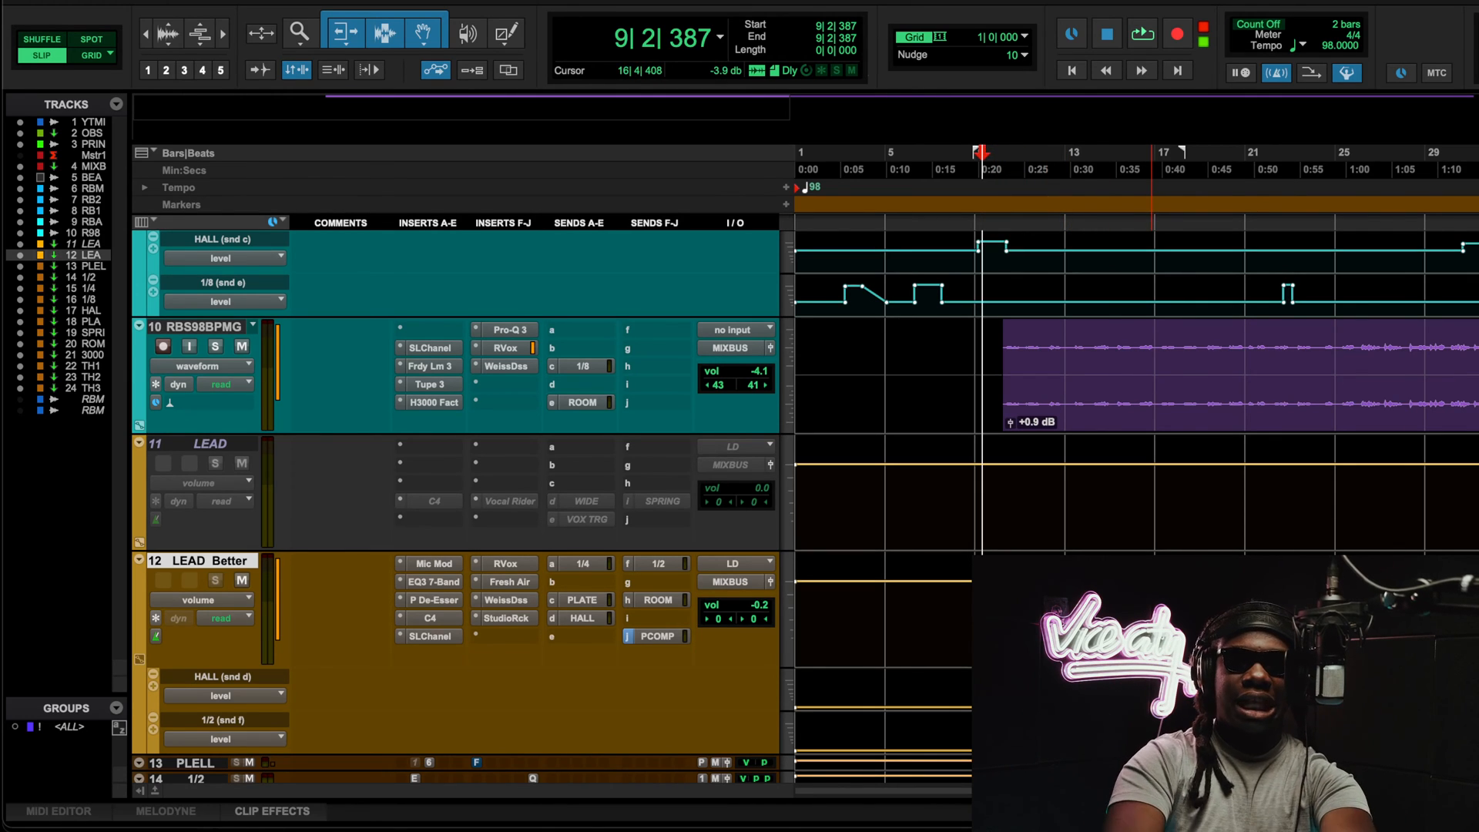
scroll(1106, 501, down, 6)
scroll(1040, 420, up, 6)
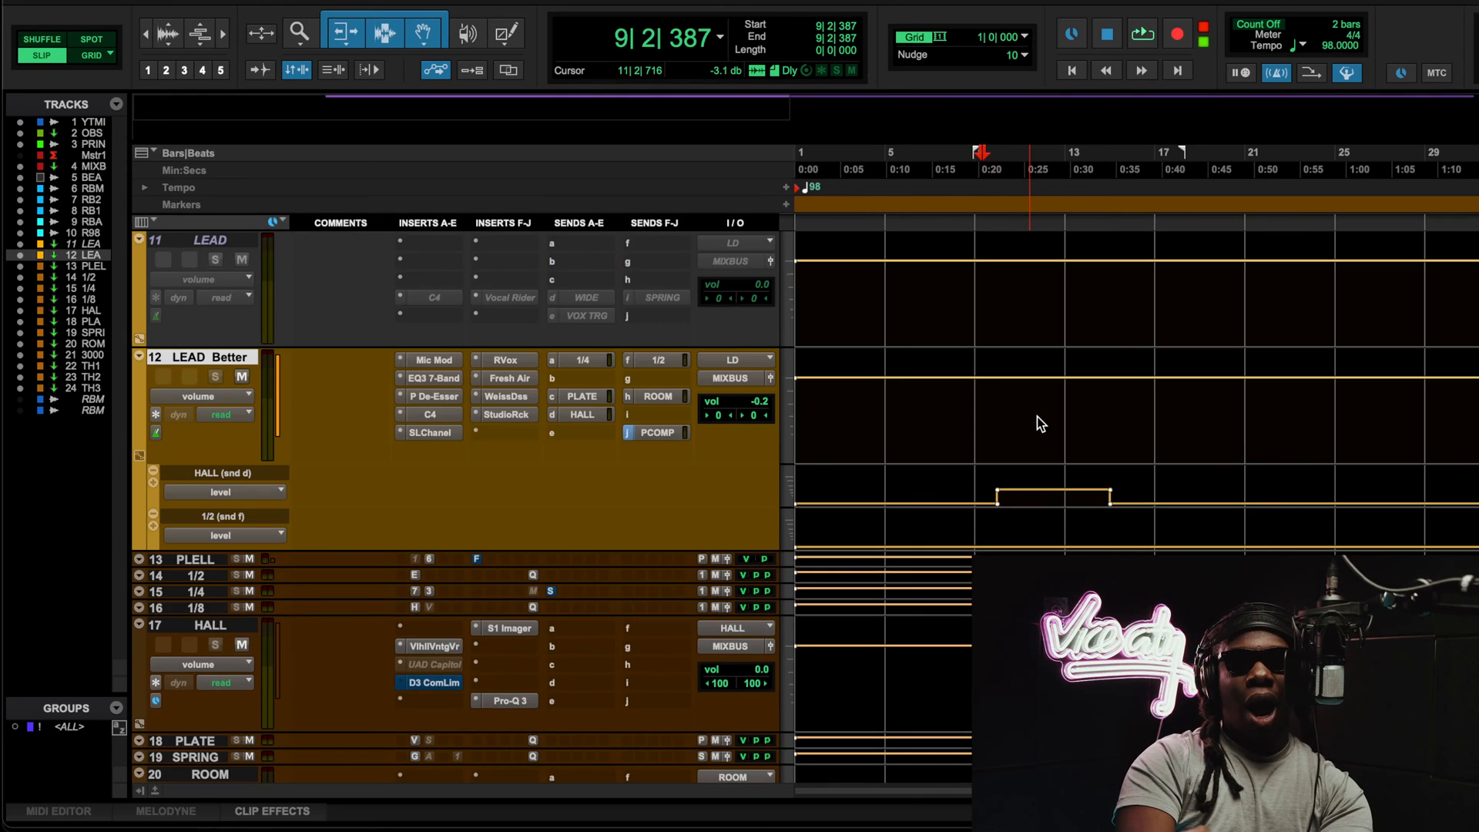
scroll(1039, 421, down, 7)
scroll(1039, 421, up, 4)
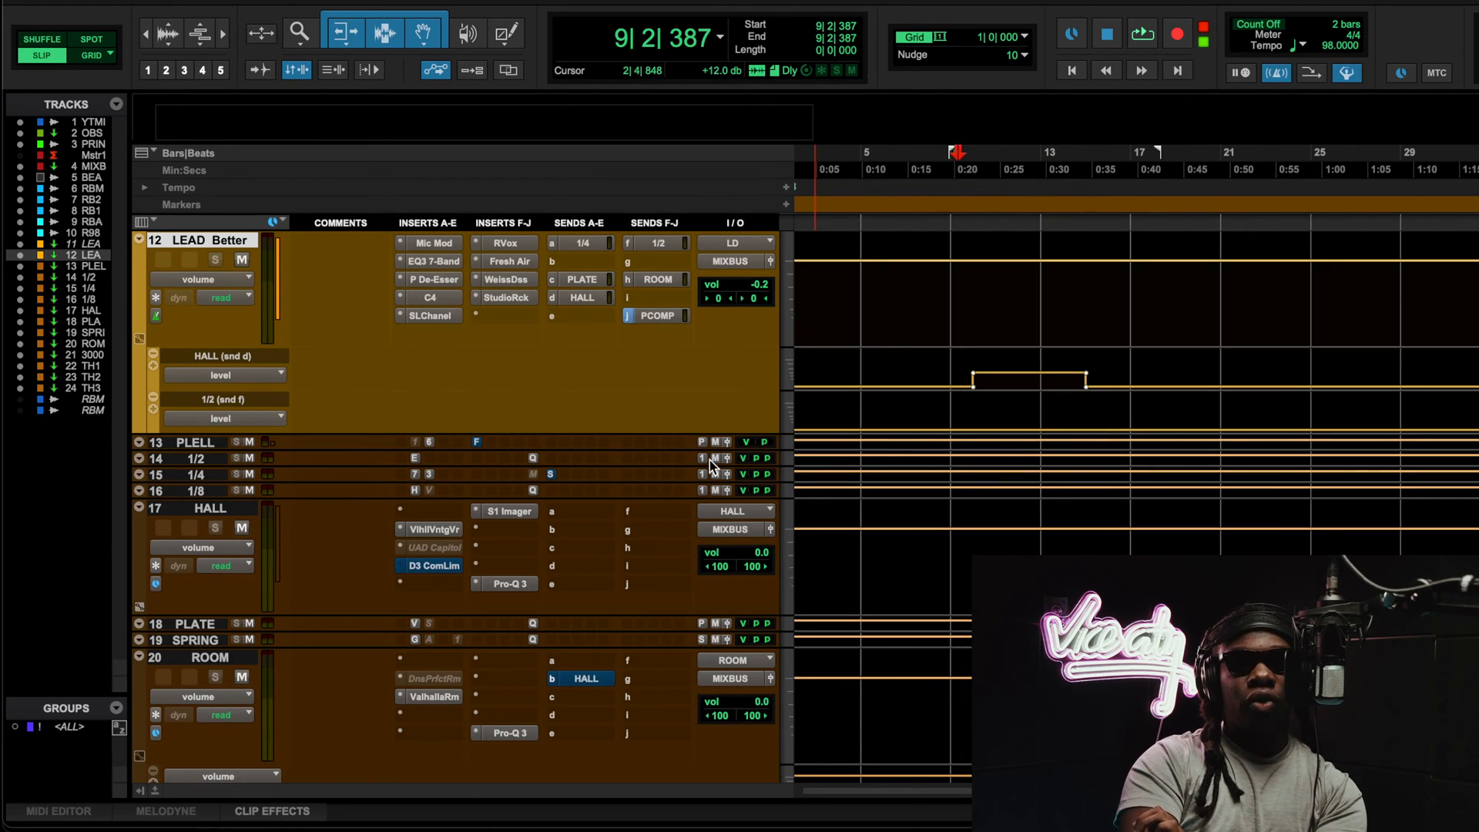
click(667, 286)
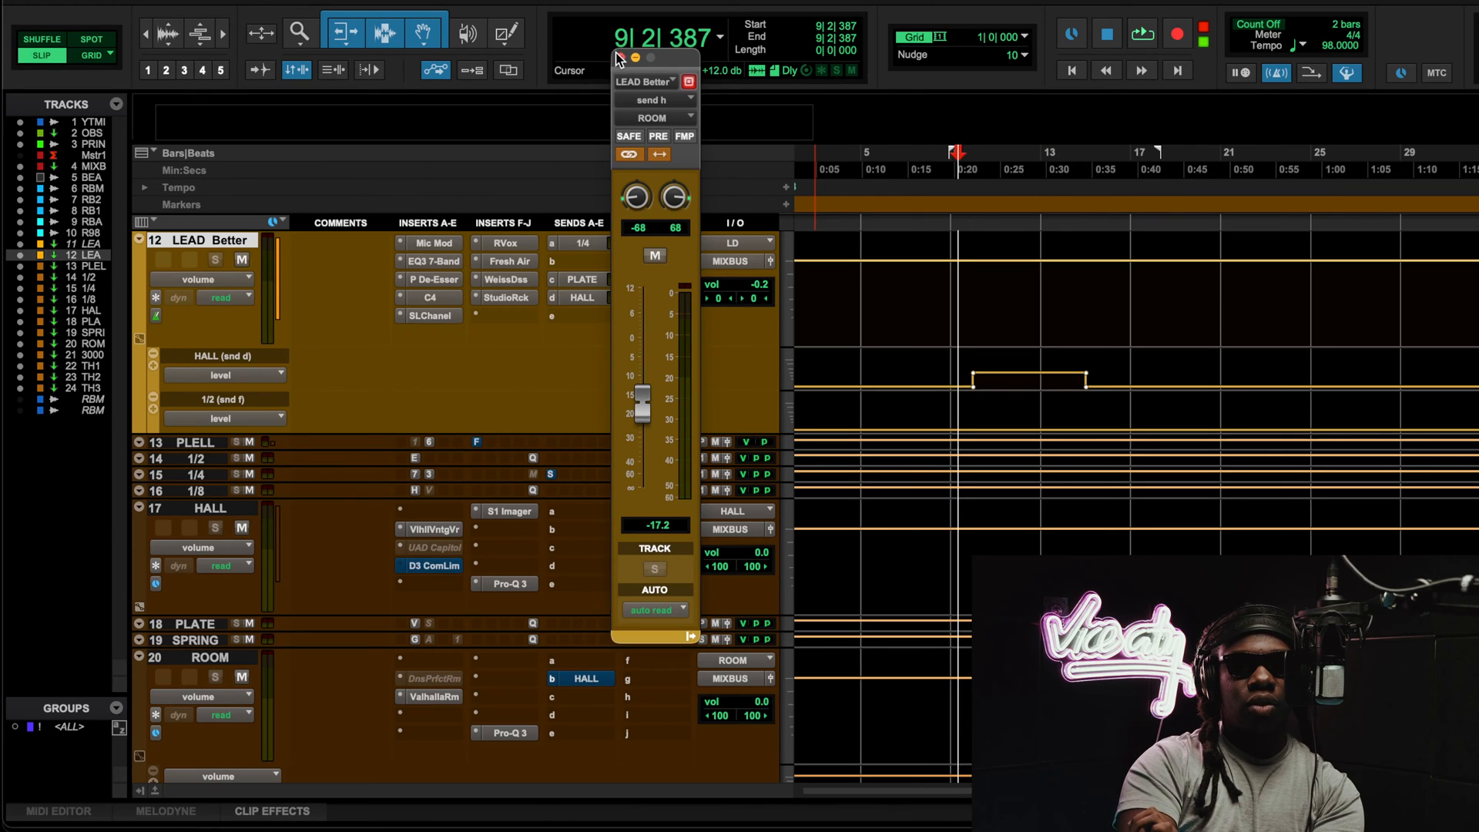
Step: Examine the ValhallaRoom settings and volume automation of the ROOM track, and close the plug-in window
click(428, 695)
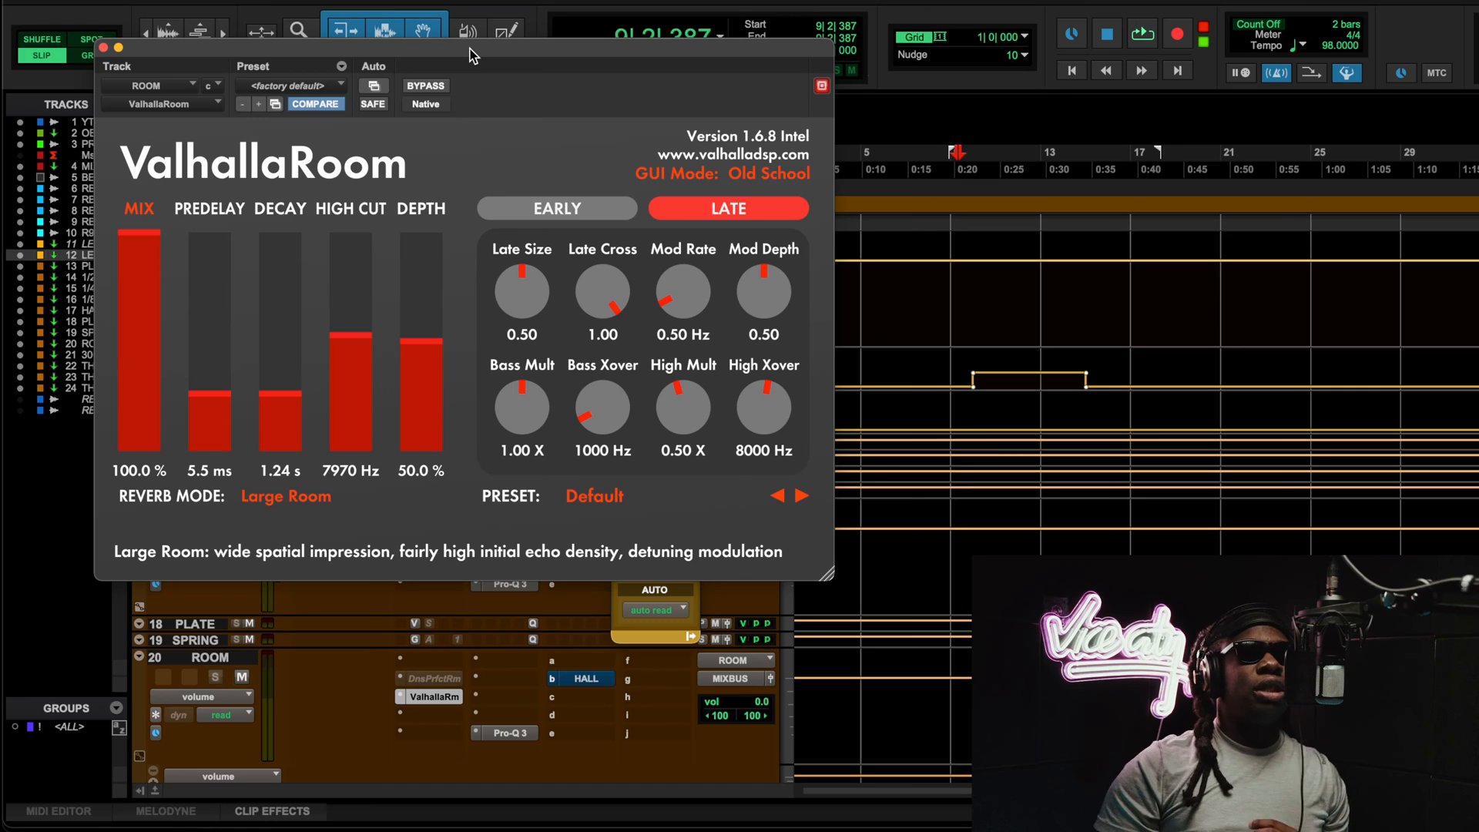
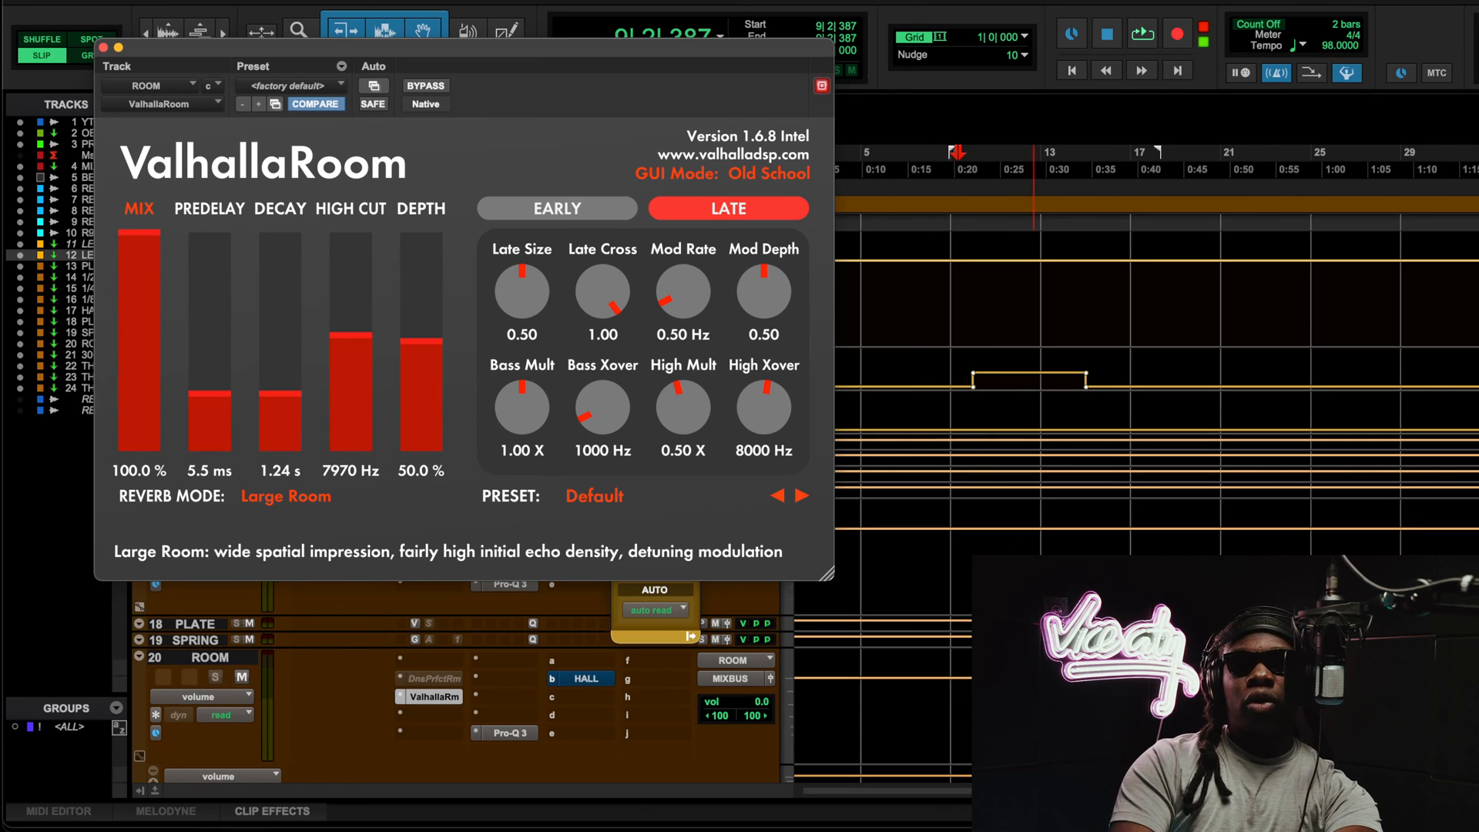
scroll(1033, 533, down, 5)
right_click(1034, 532)
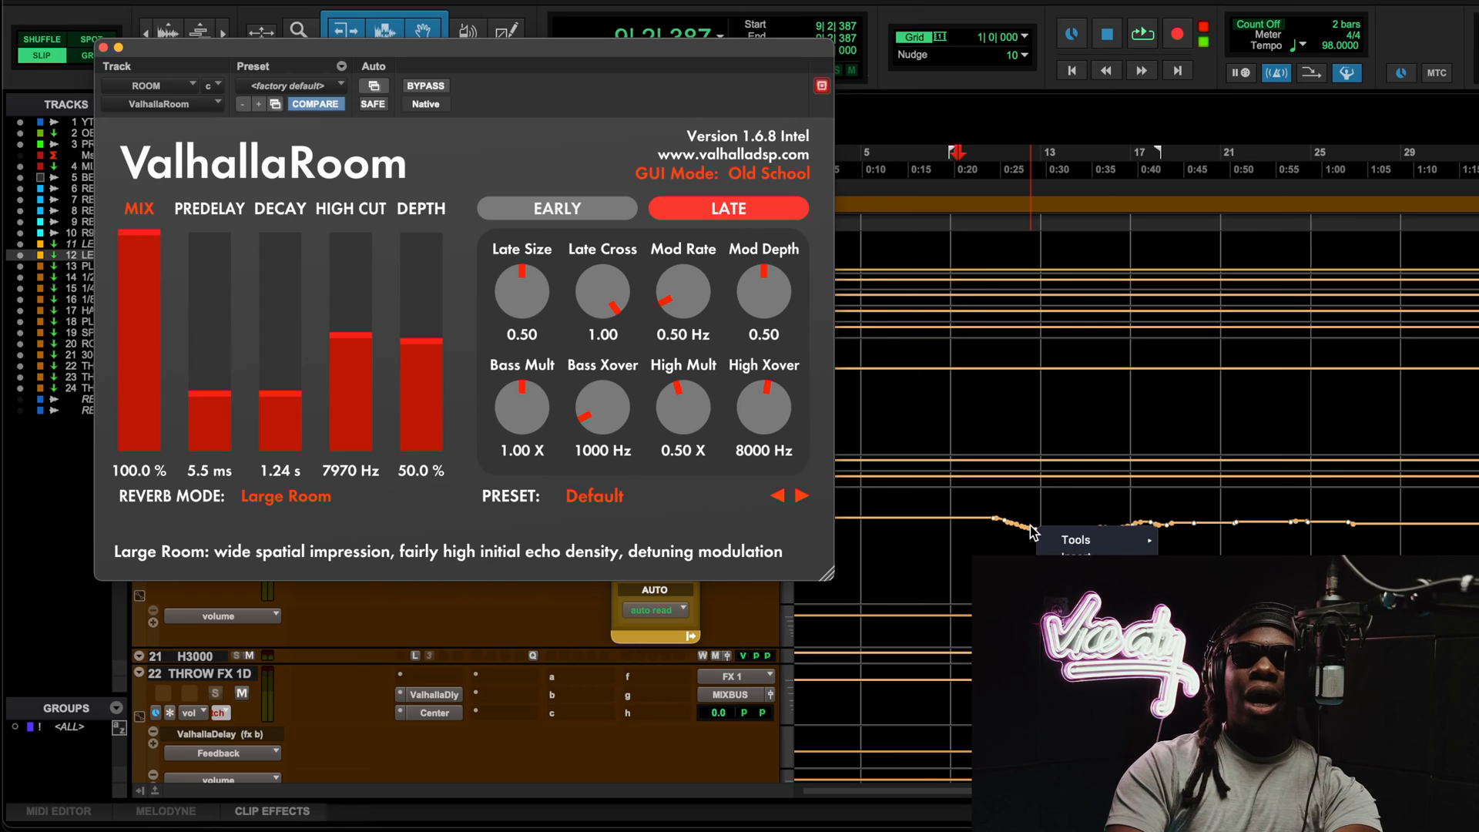
click(944, 535)
scroll(1005, 440, up, 5)
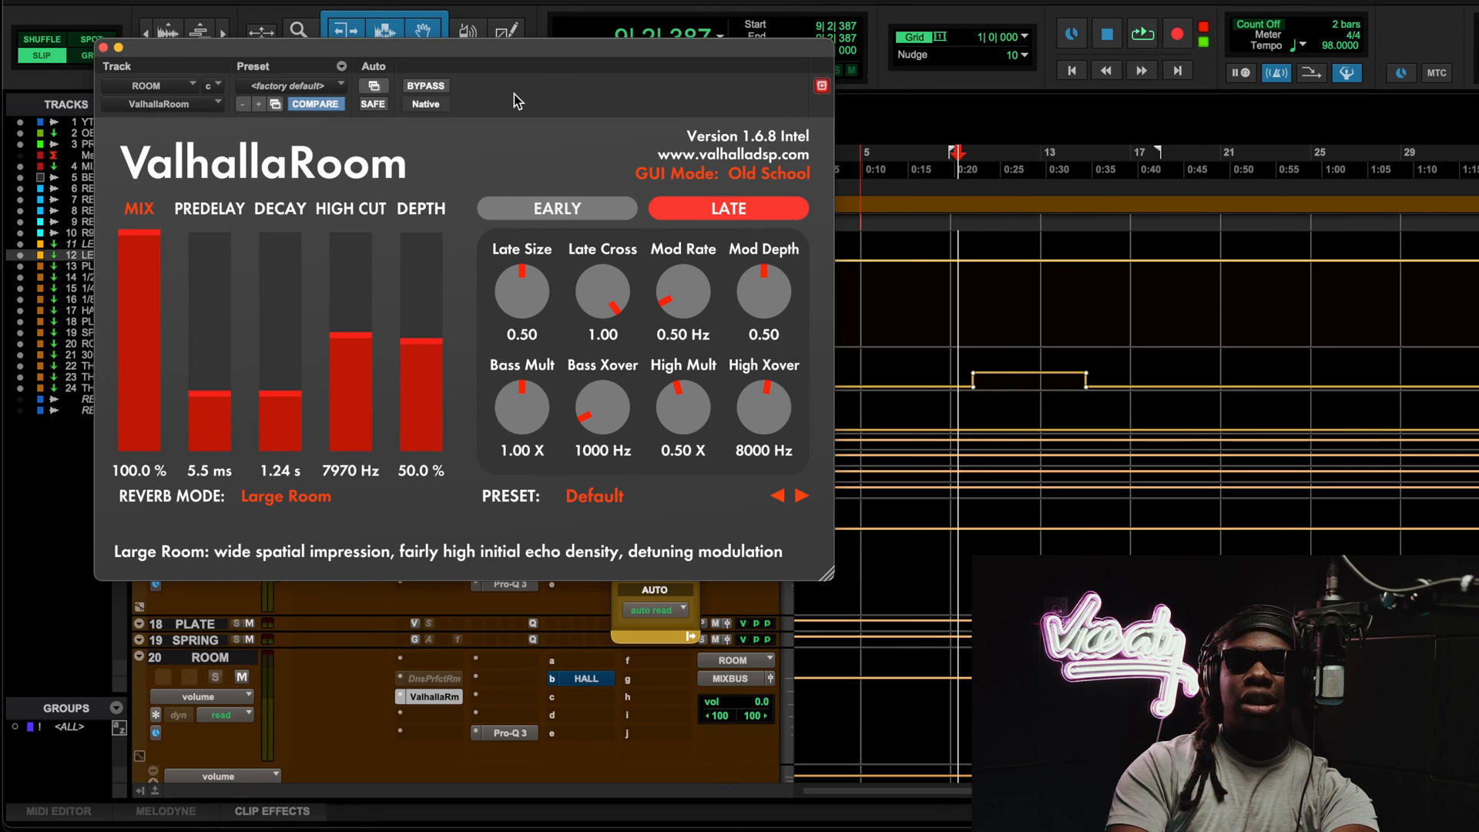
click(102, 47)
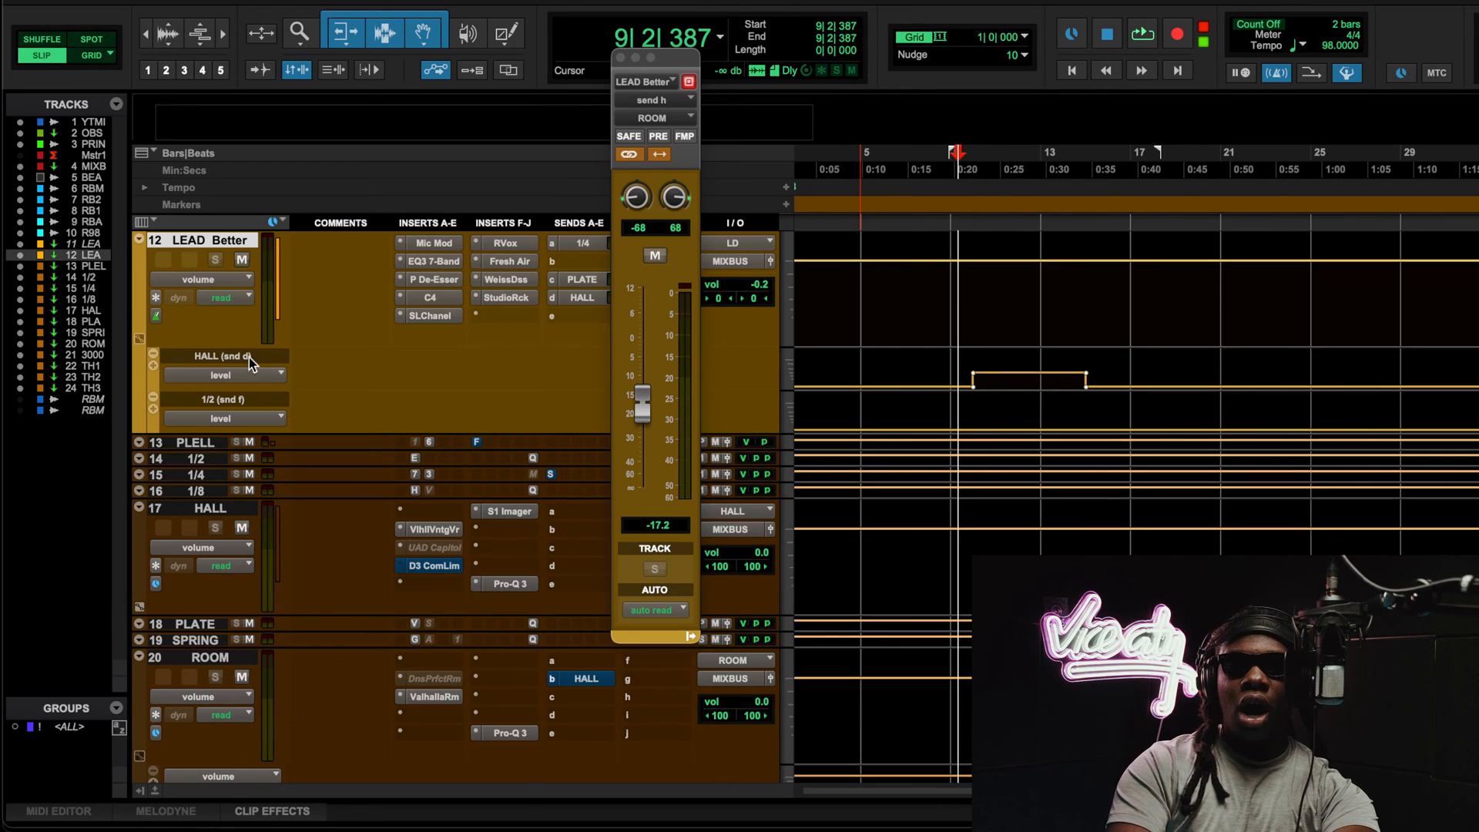
Step: Play the mix from about bar 9 while watching the ROOM track's output fader follow its volume automation, and stop playback
scroll(1012, 382, down, 5)
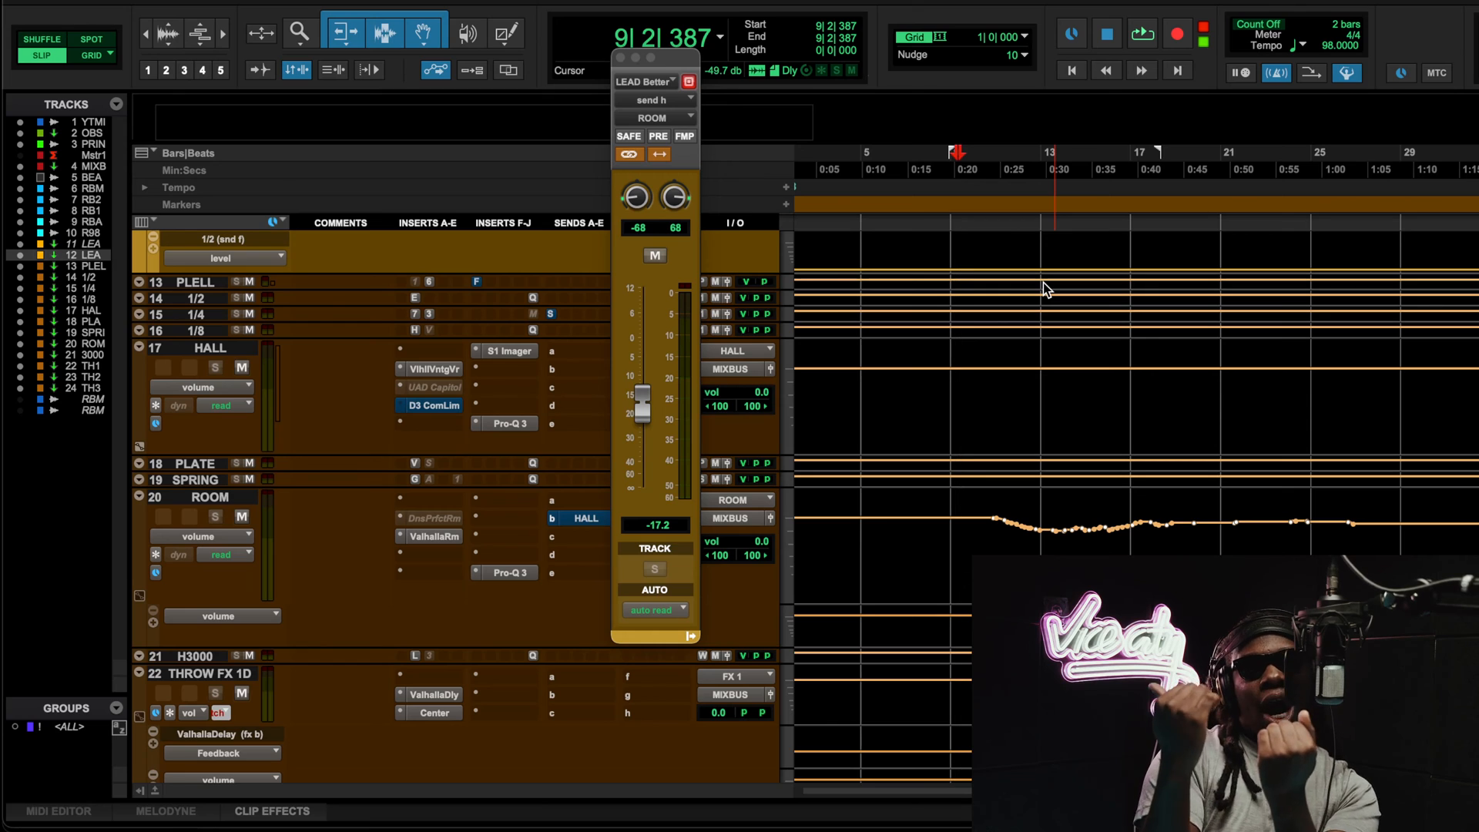
scroll(1043, 283, up, 3)
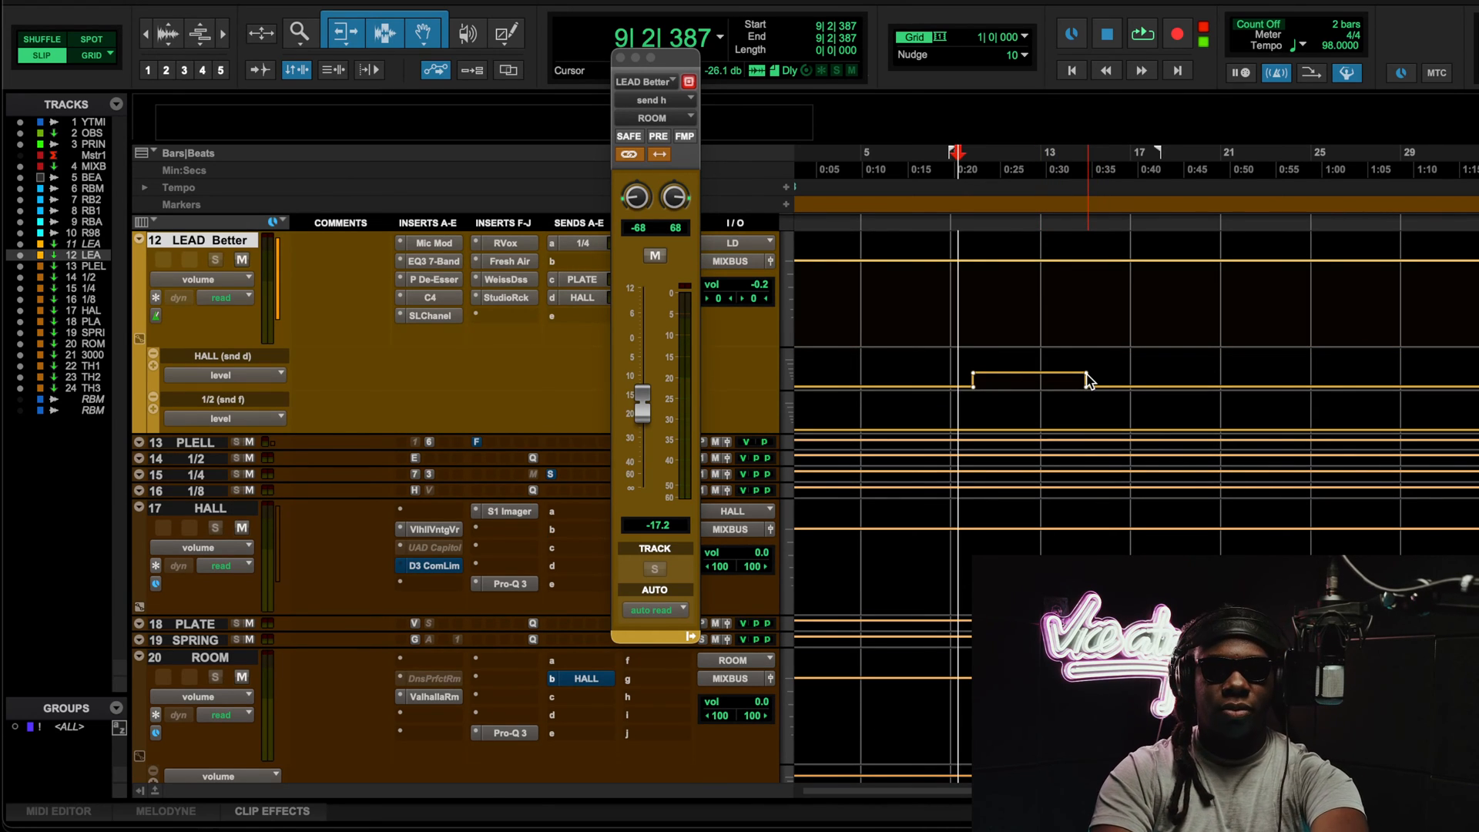
key(space)
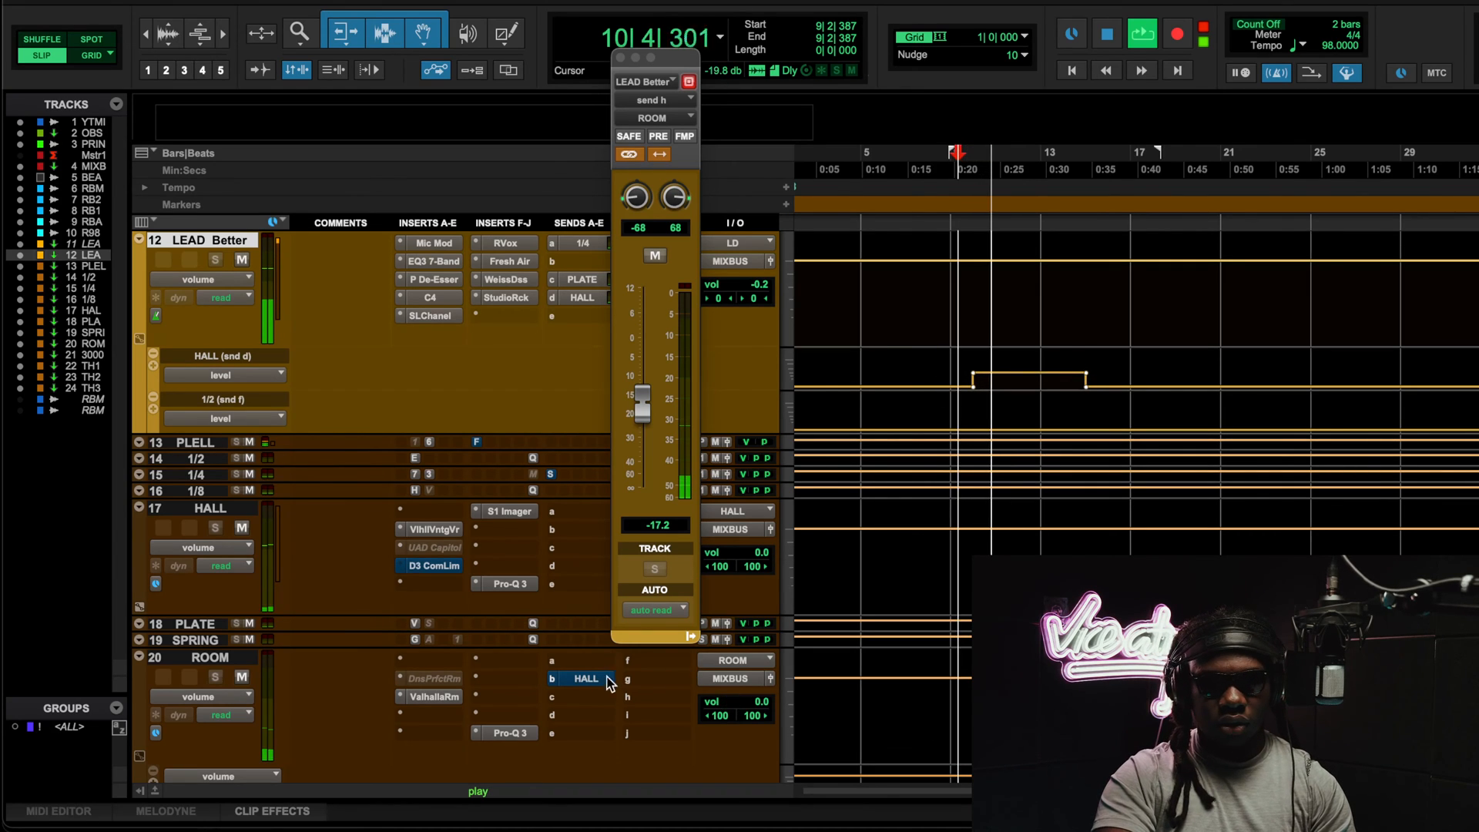
click(769, 678)
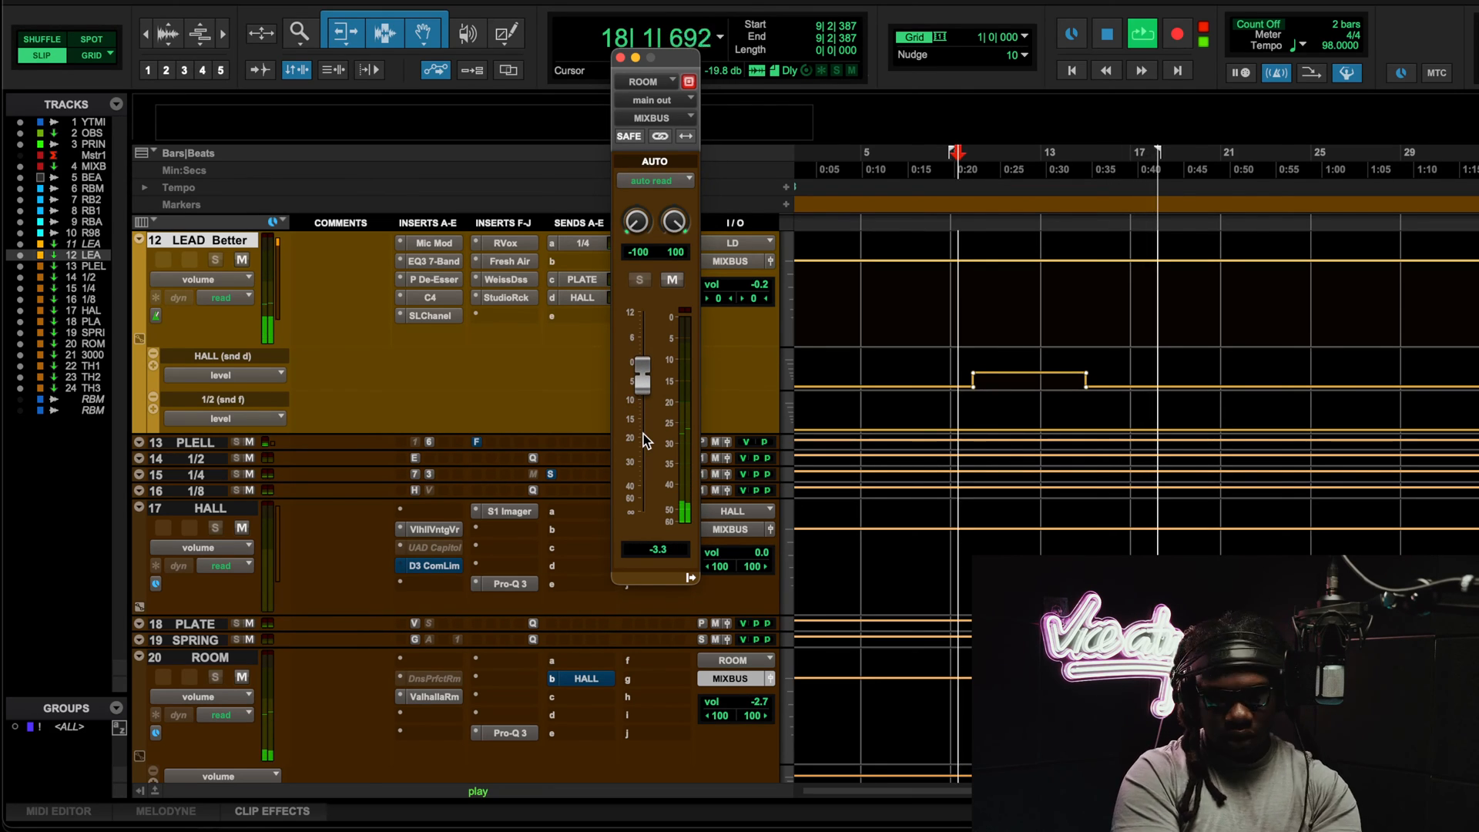
key(space)
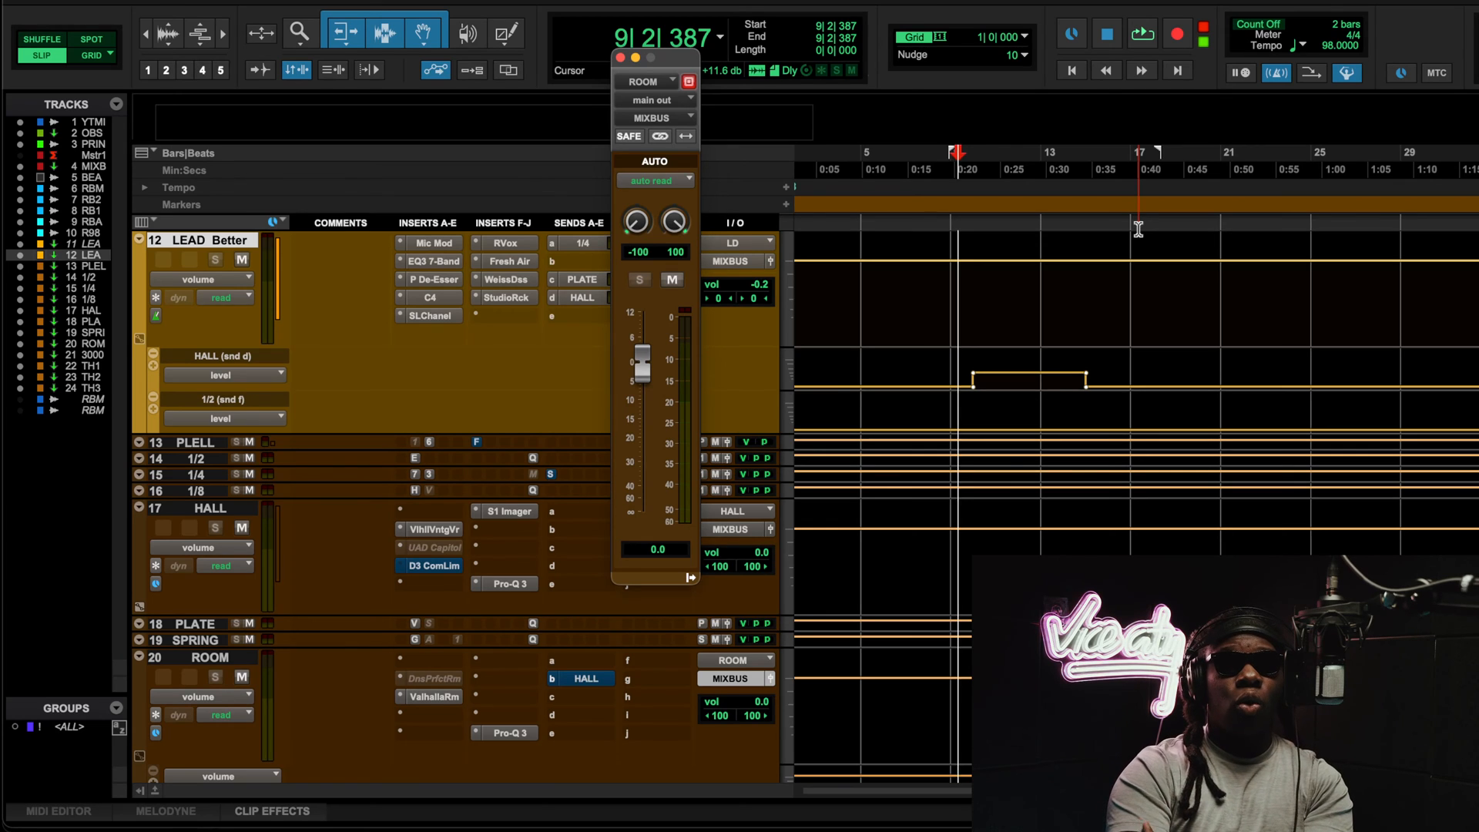
Step: Open the ValhallaDelay insert on the THROW FX 1D track to view its settings
scroll(1129, 340, up, 5)
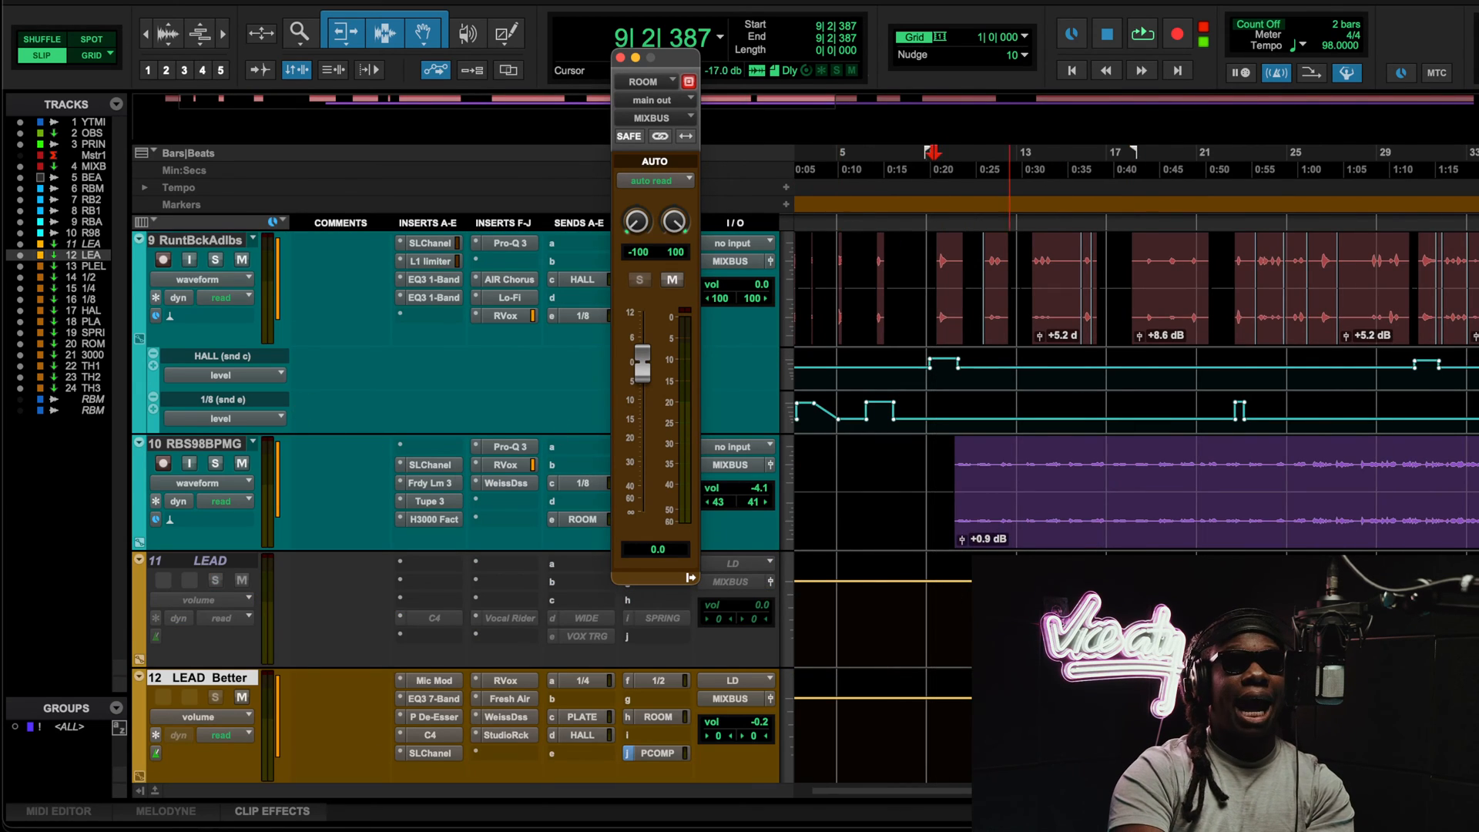
scroll(462, 501, down, 5)
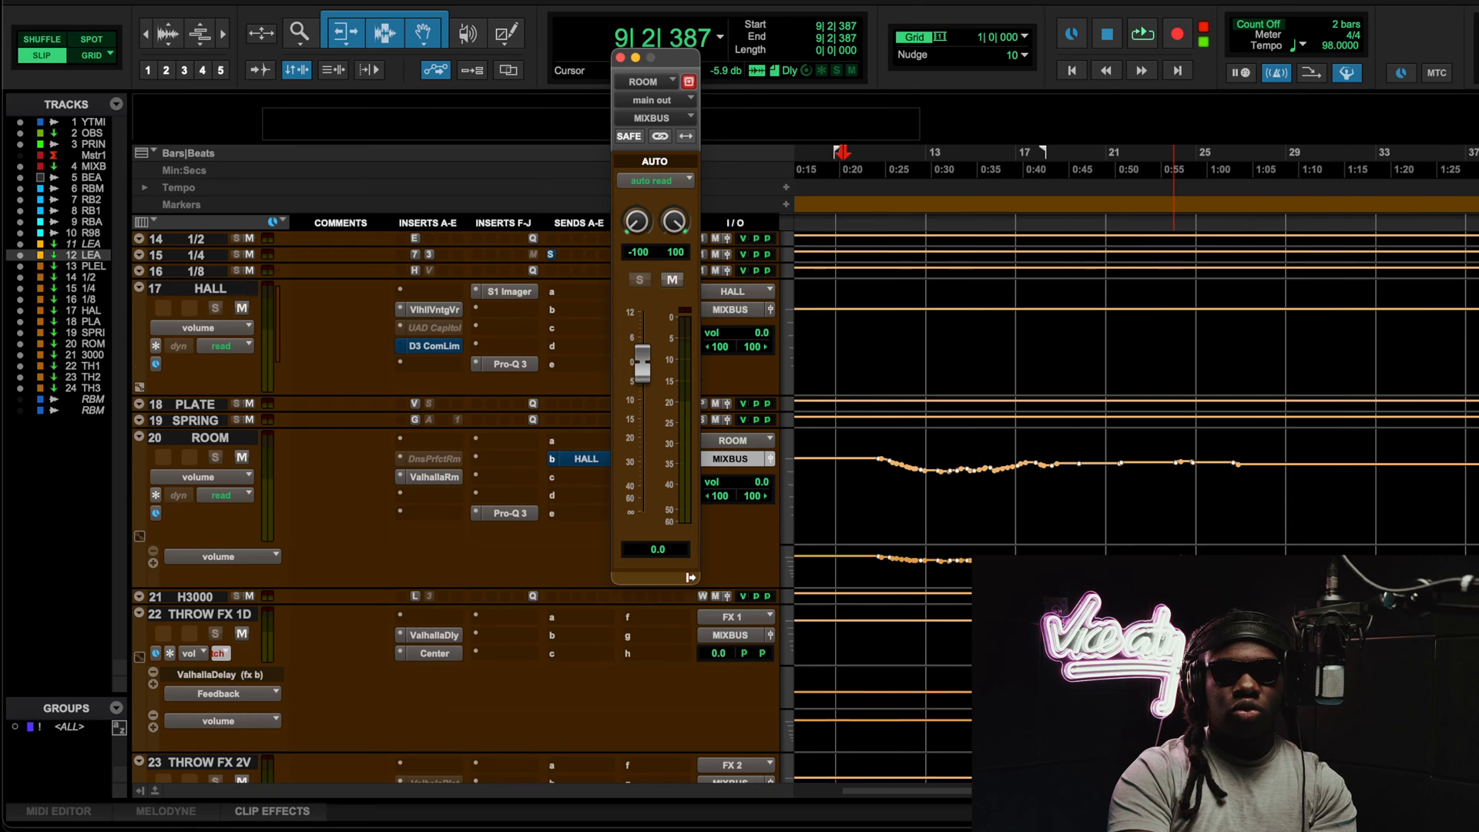
scroll(462, 501, down, 4)
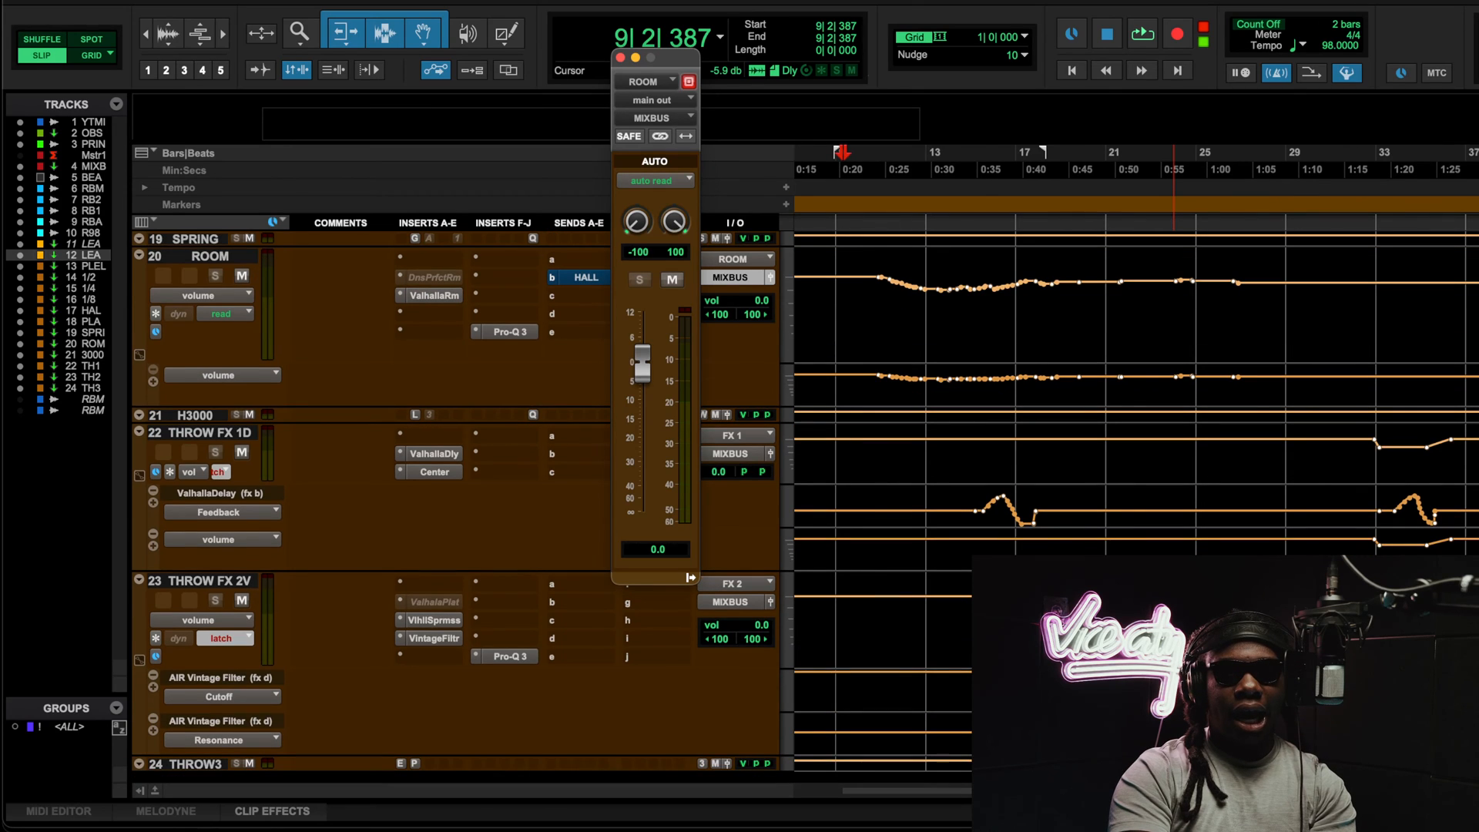
click(433, 455)
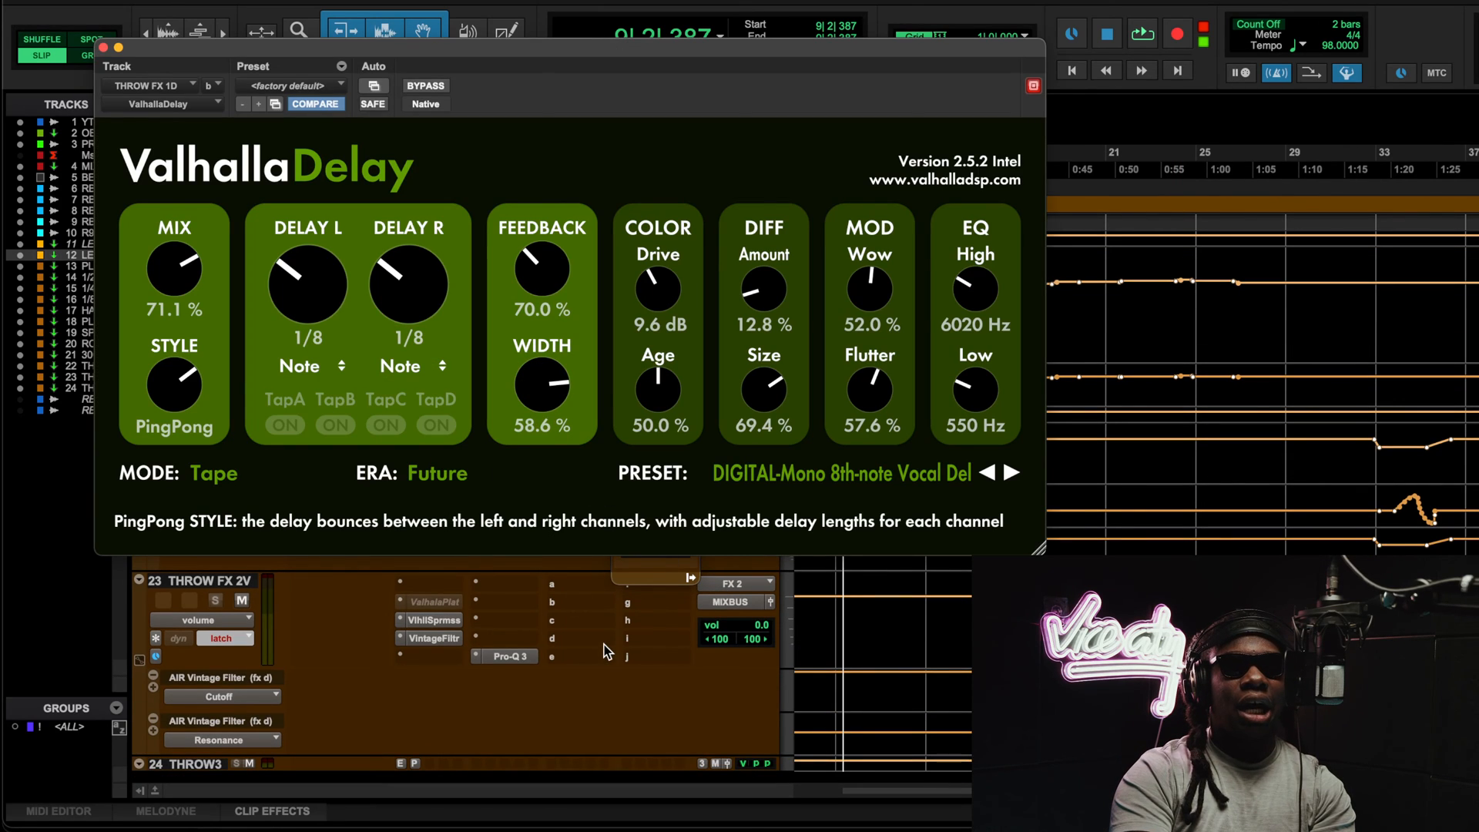
Step: Examine the ValhallaDelay settings alongside the FX 1 send of the RntBckMnVcR track, moving the plug-in window clear of the timeline
scroll(608, 651, up, 10)
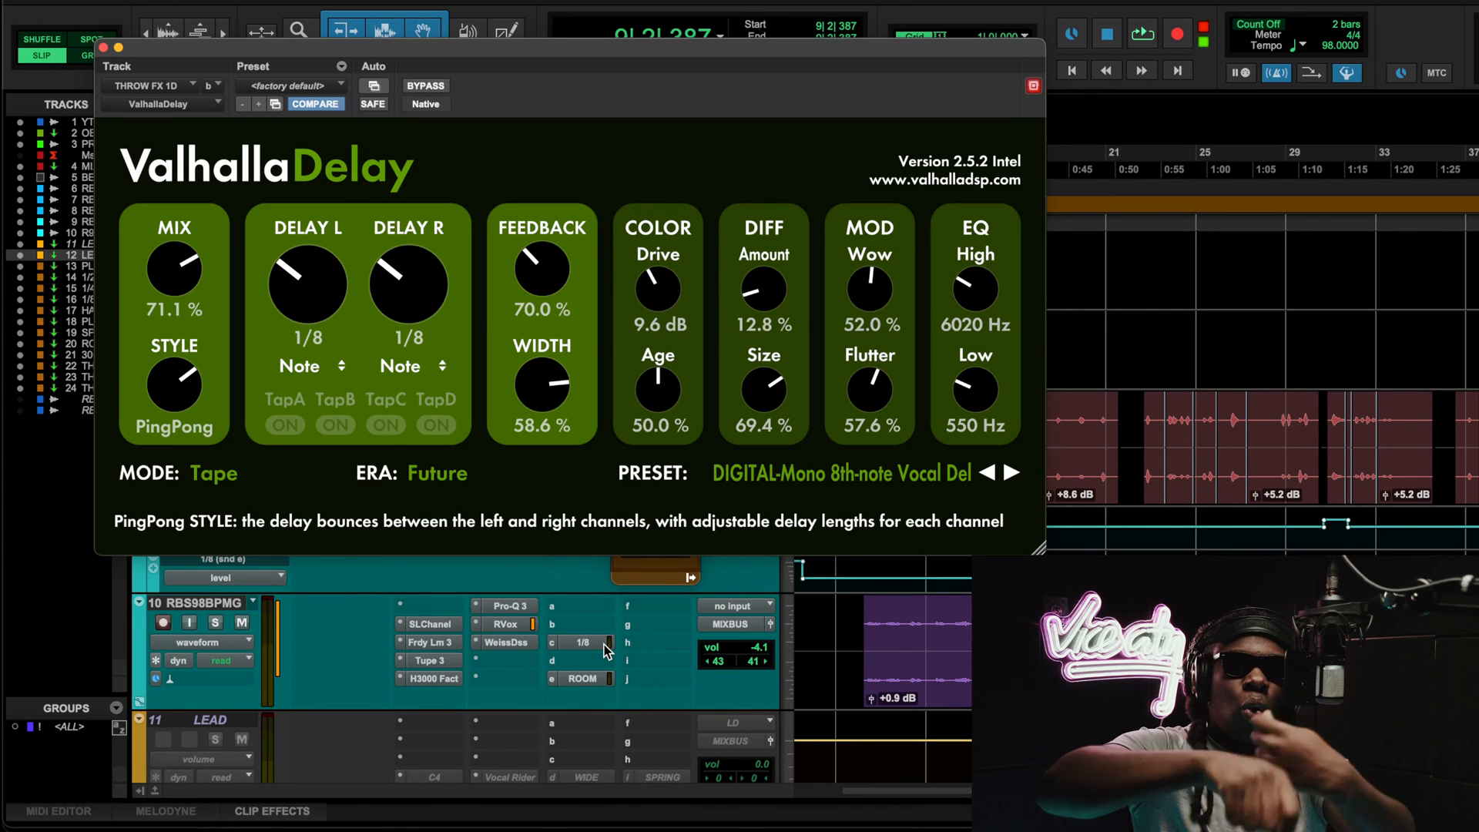
scroll(531, 718, down, 10)
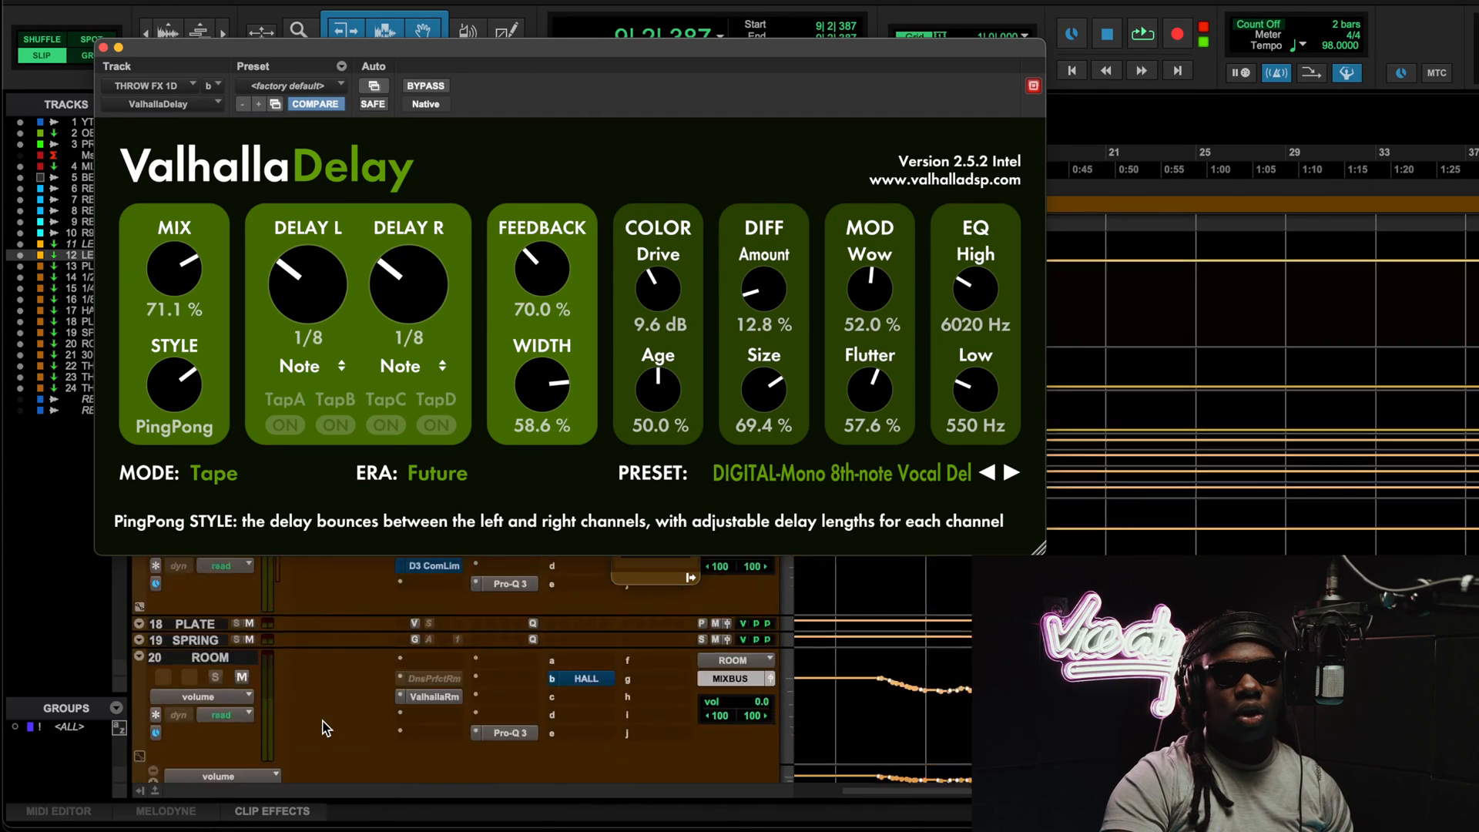
scroll(324, 728, up, 15)
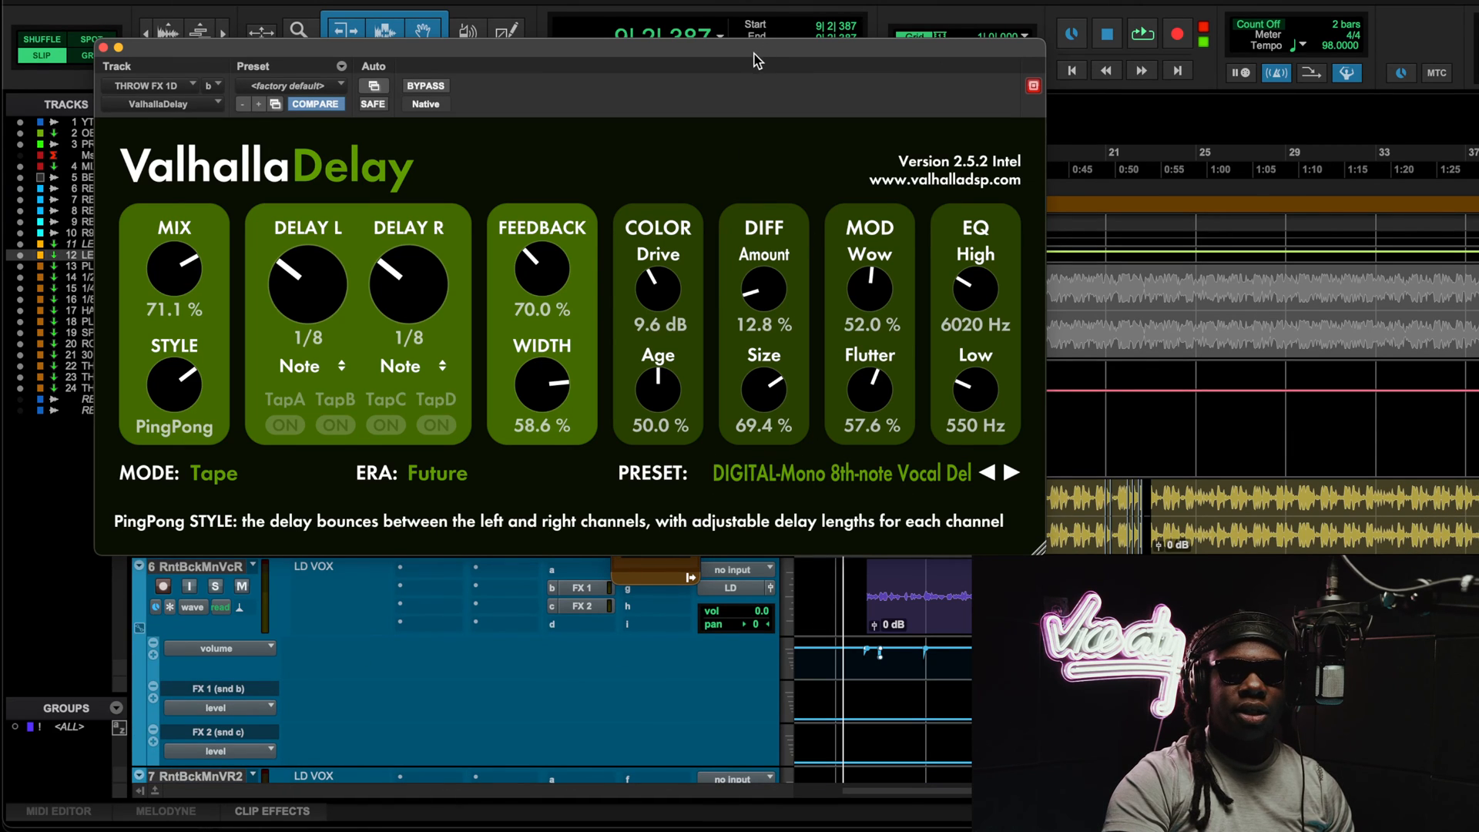
drag(758, 61, 602, 37)
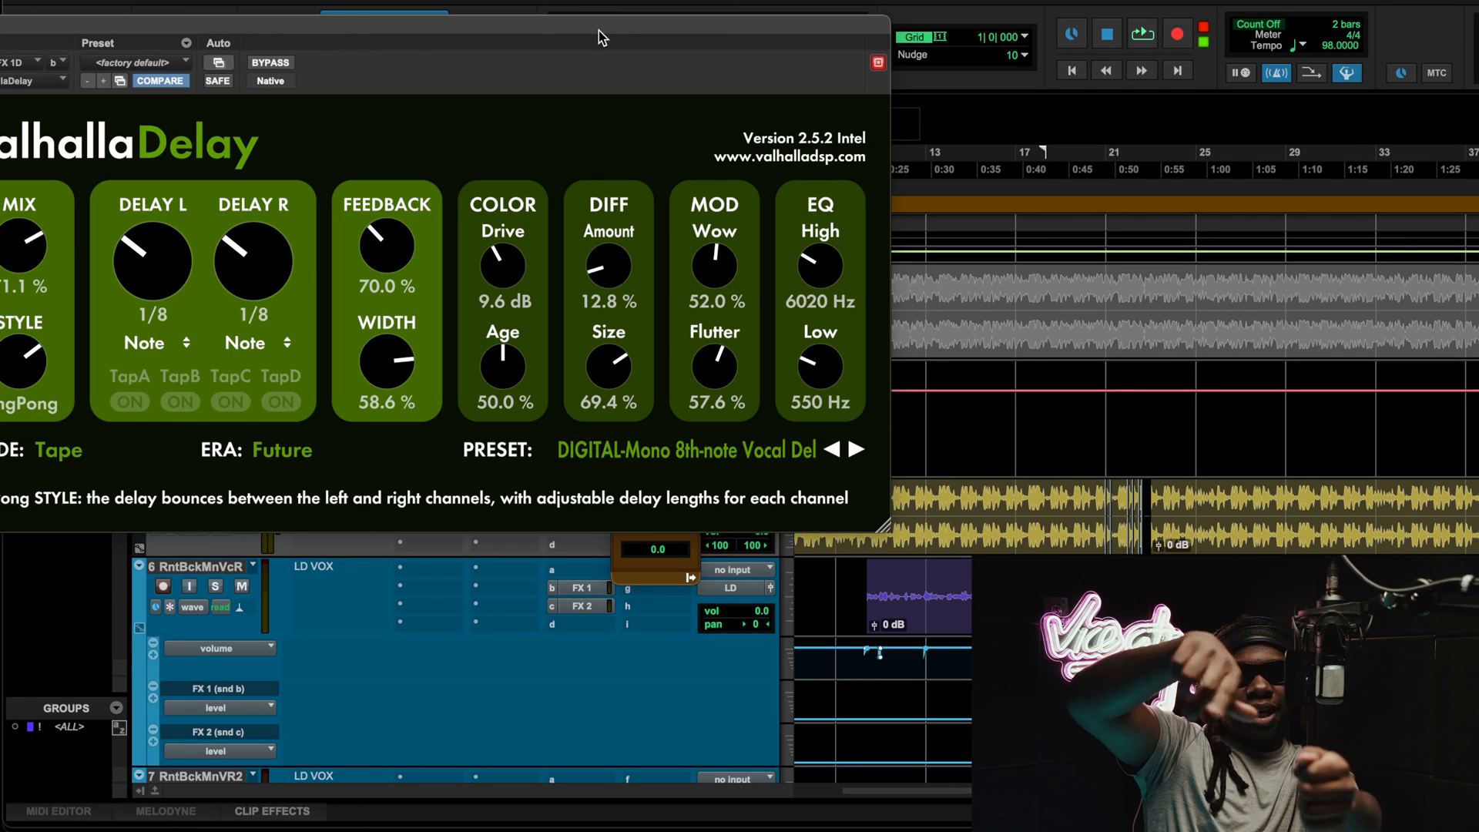
drag(688, 32, 810, 28)
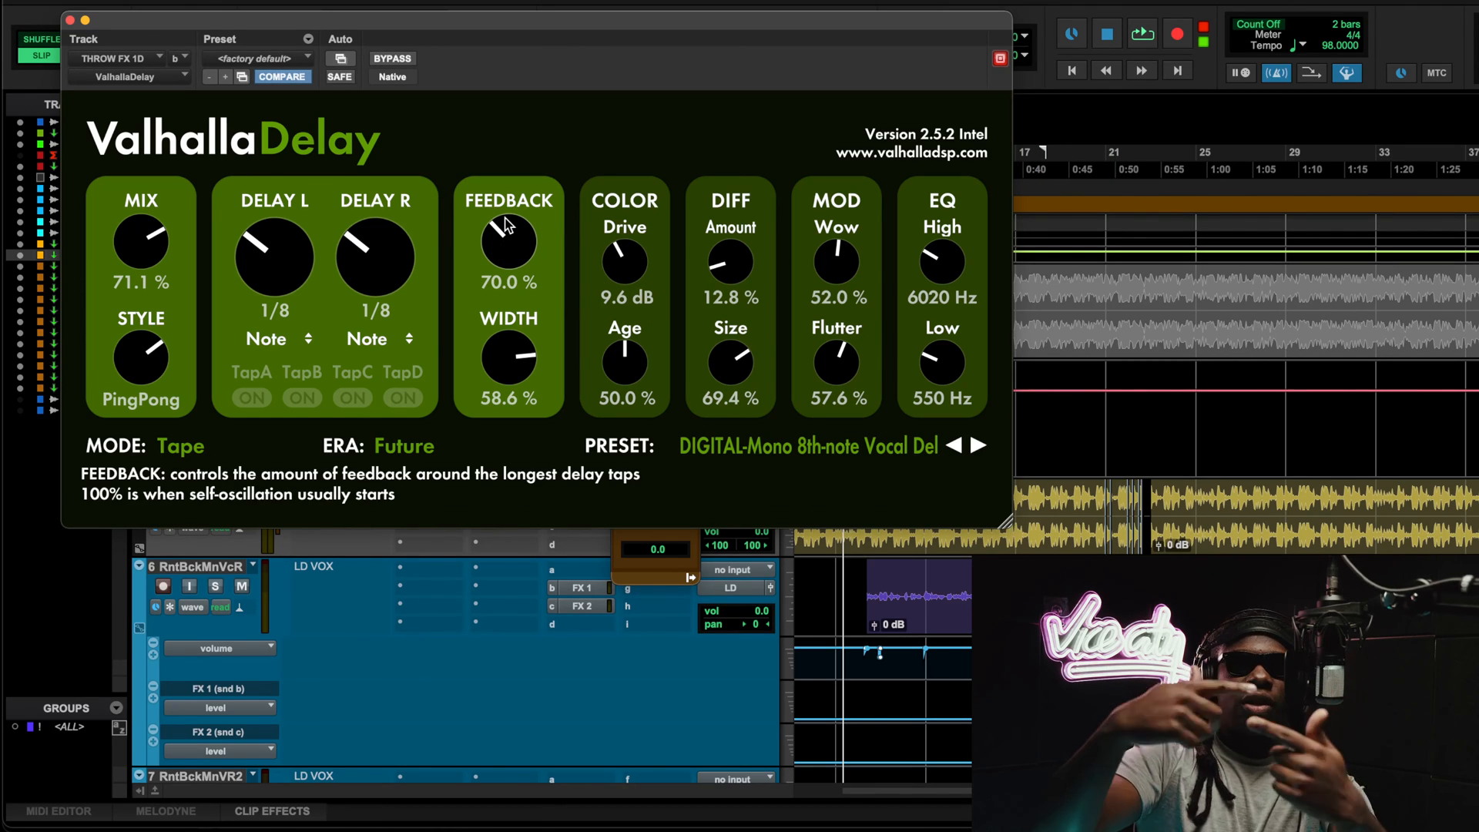
drag(848, 27, 834, 198)
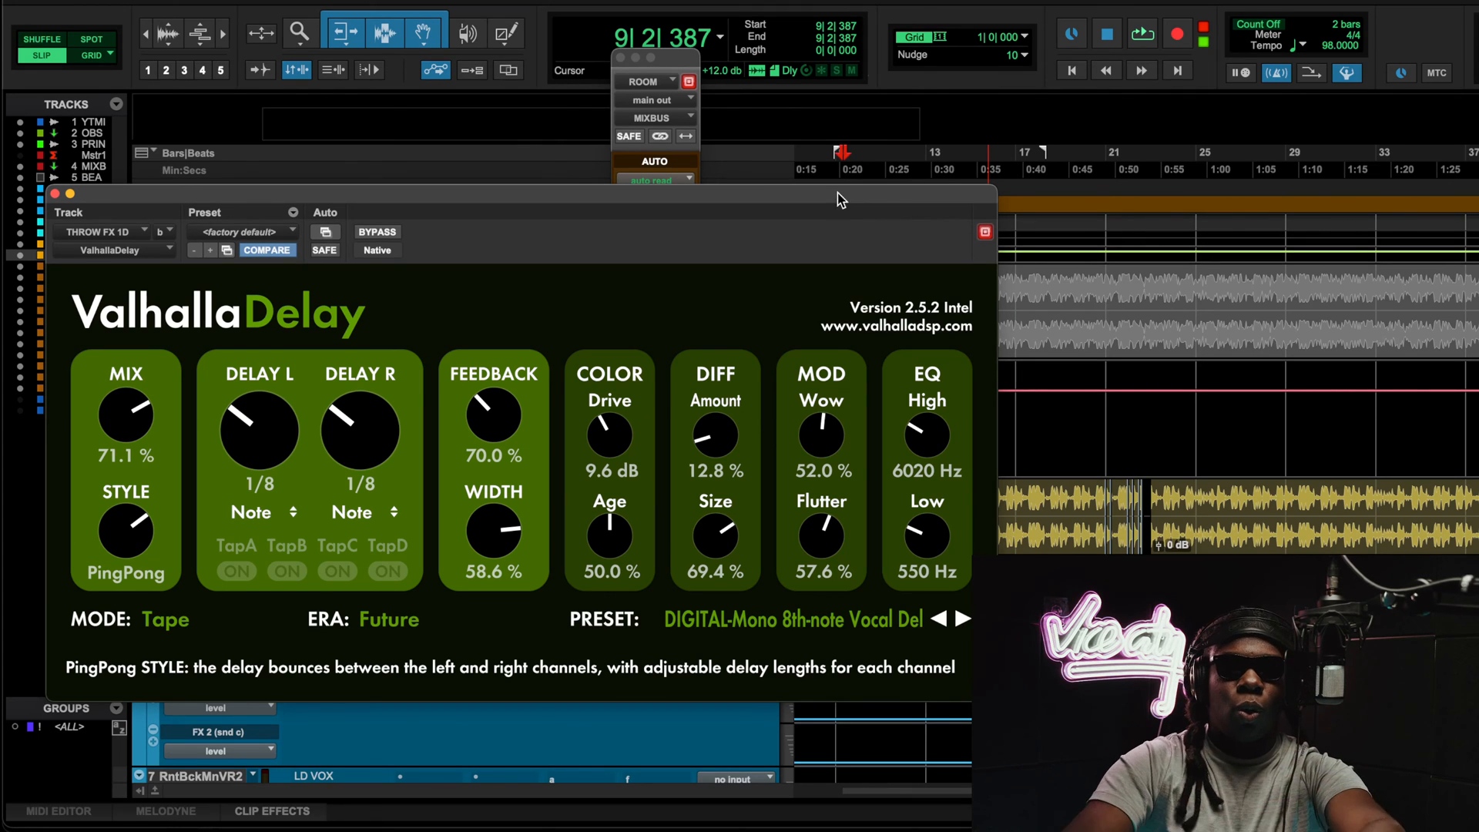
Step: Play the mix from about bar 14 while watching the ValhallaDelay feedback automation on the THROW FX 1D track
click(949, 166)
key(space)
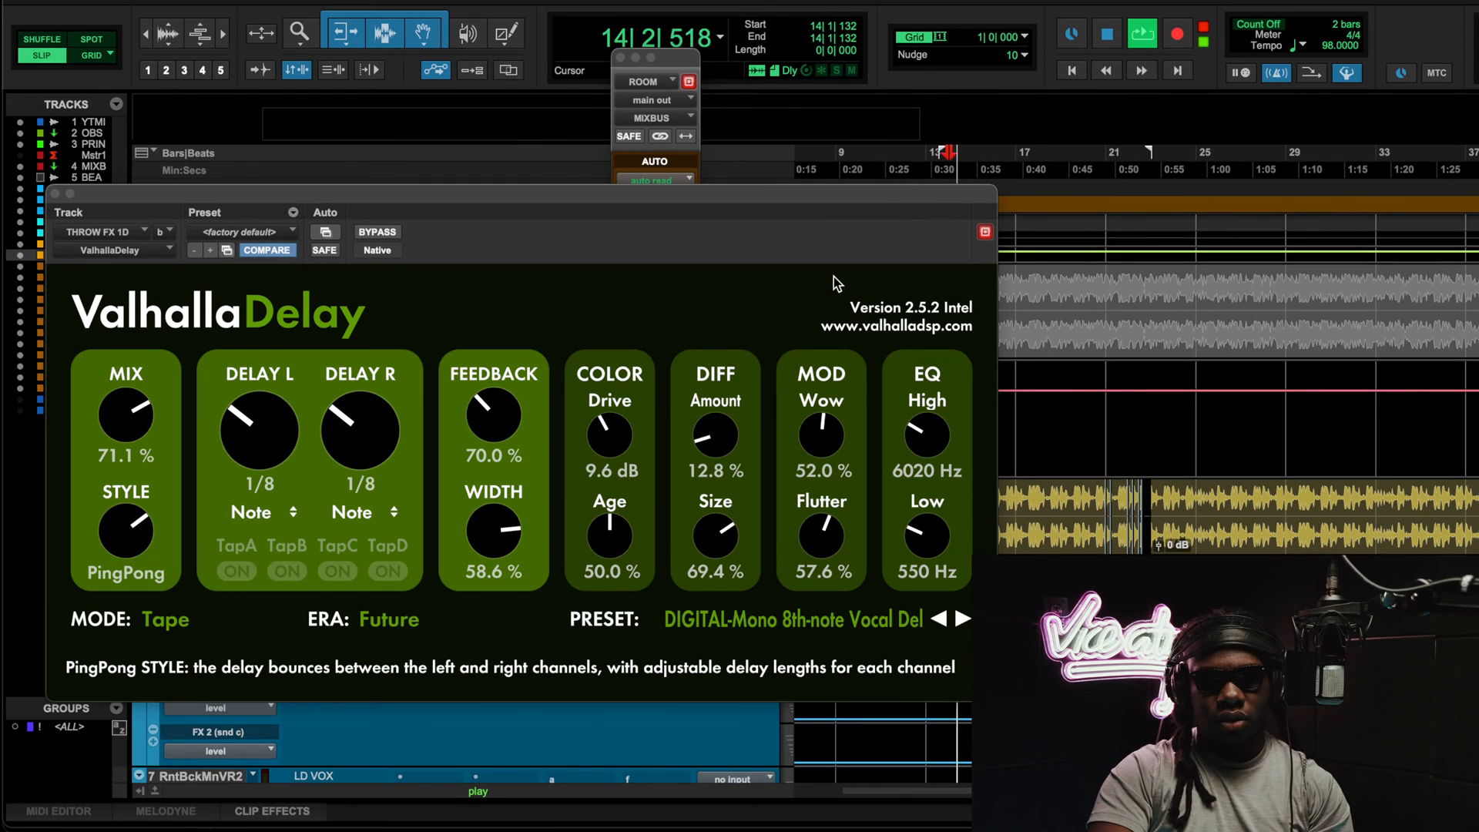
drag(797, 198, 831, 74)
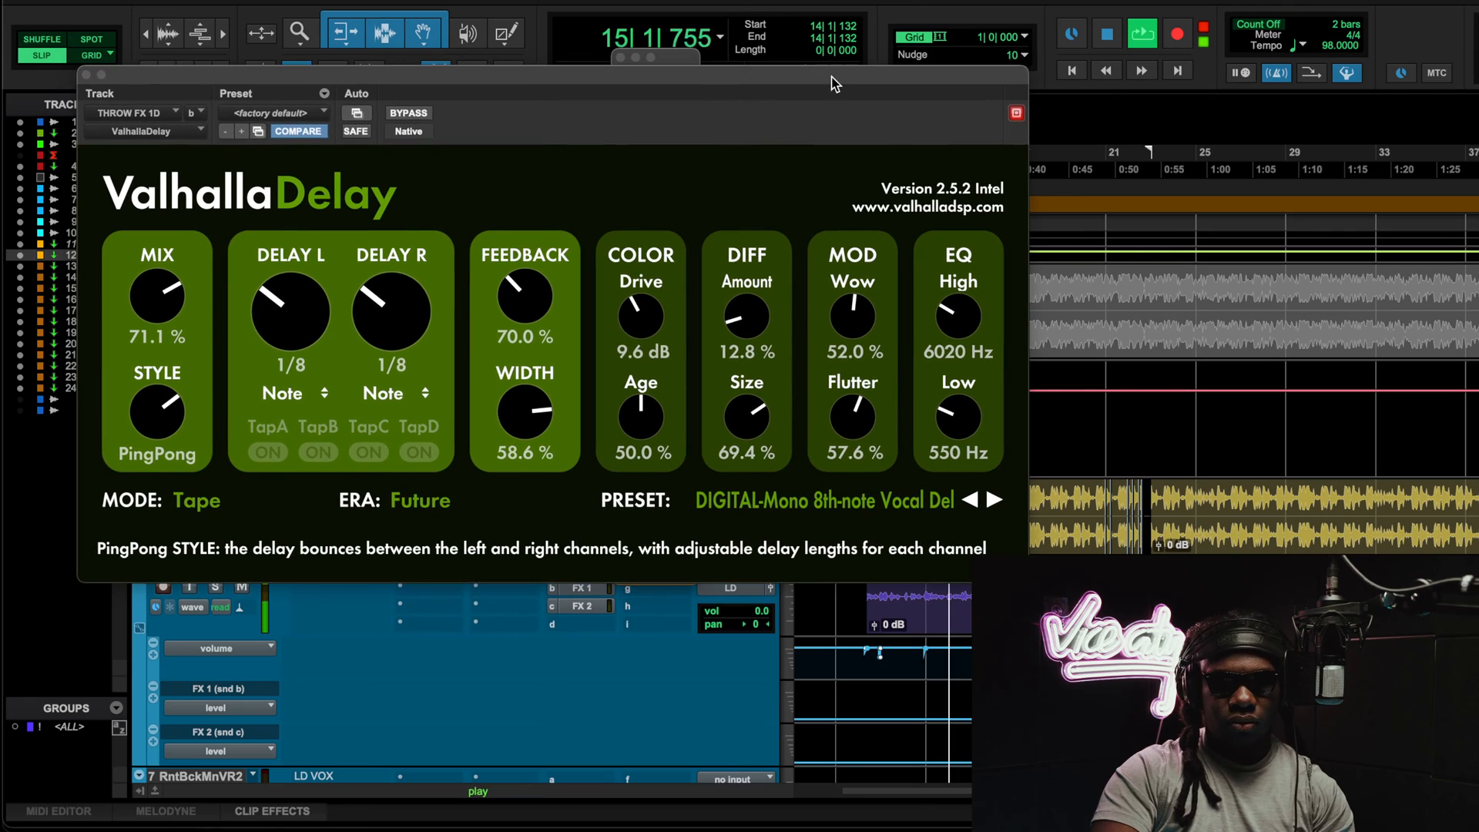
scroll(838, 614, down, 10)
scroll(840, 618, down, 15)
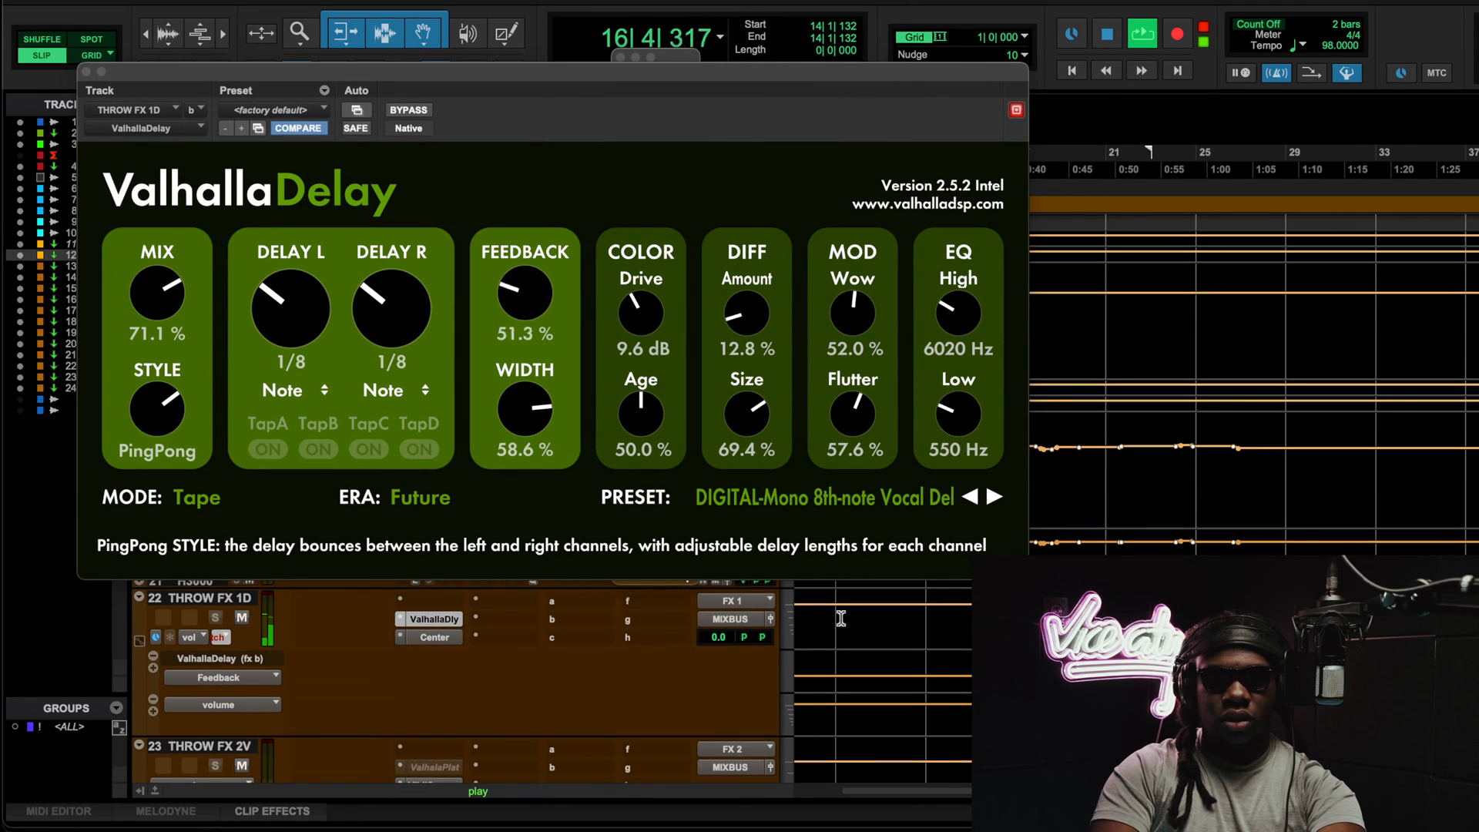
Step: Play the delay throw from about bar 56 while watching the ValhallaDelay feedback move, and stop playback
click(1372, 173)
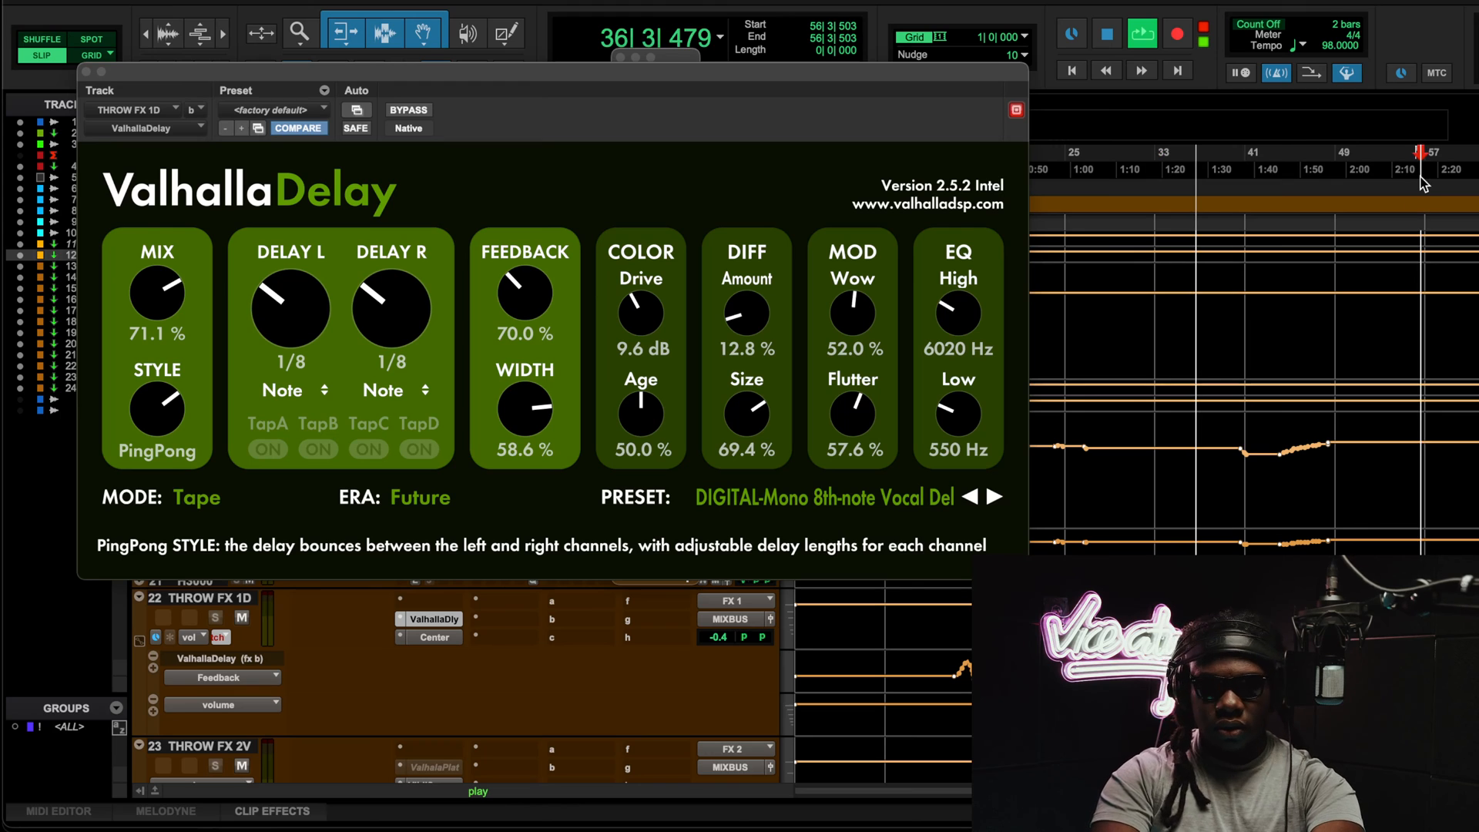
click(1422, 331)
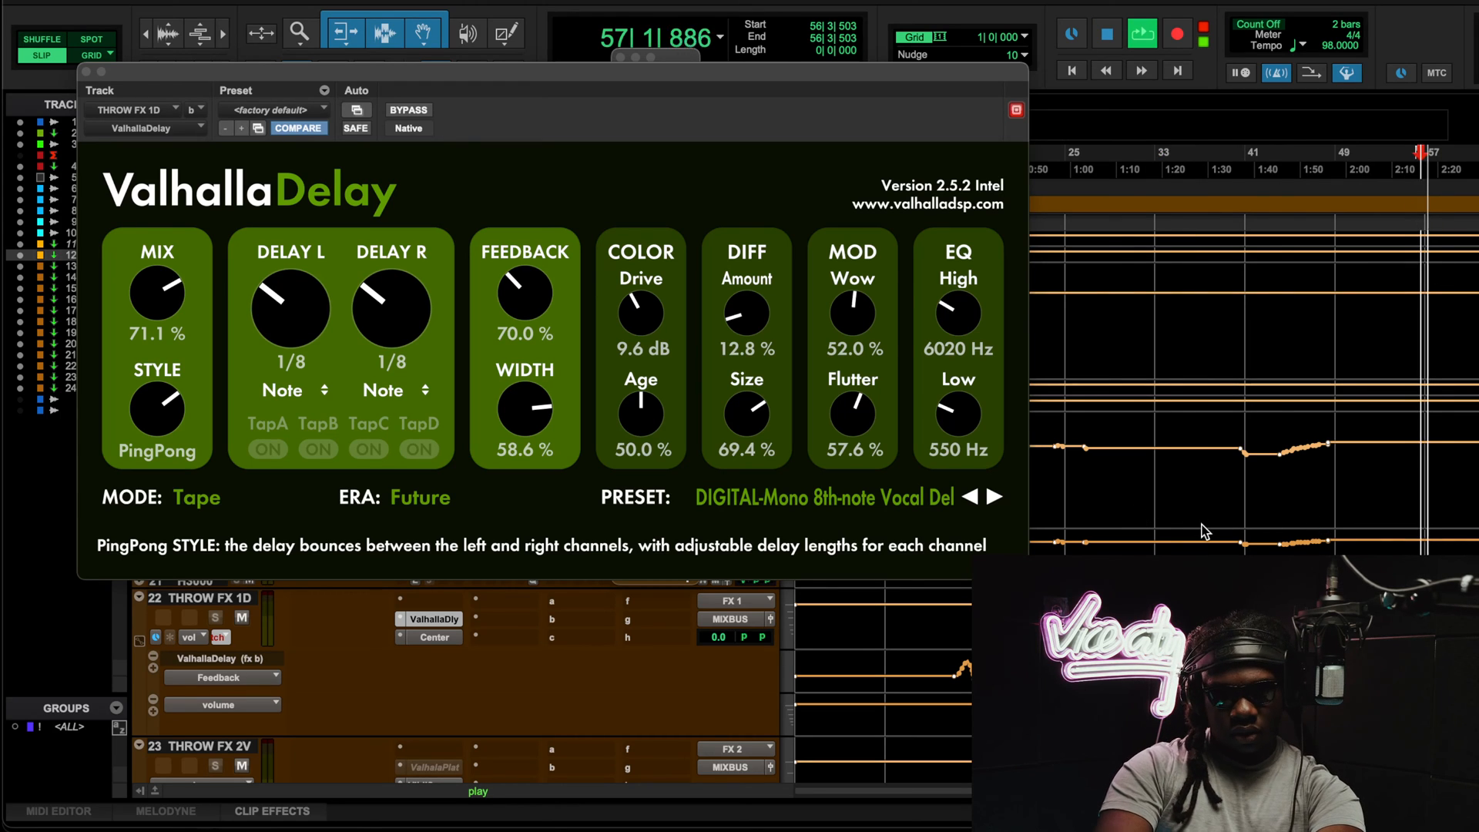
scroll(1200, 527, right, 2)
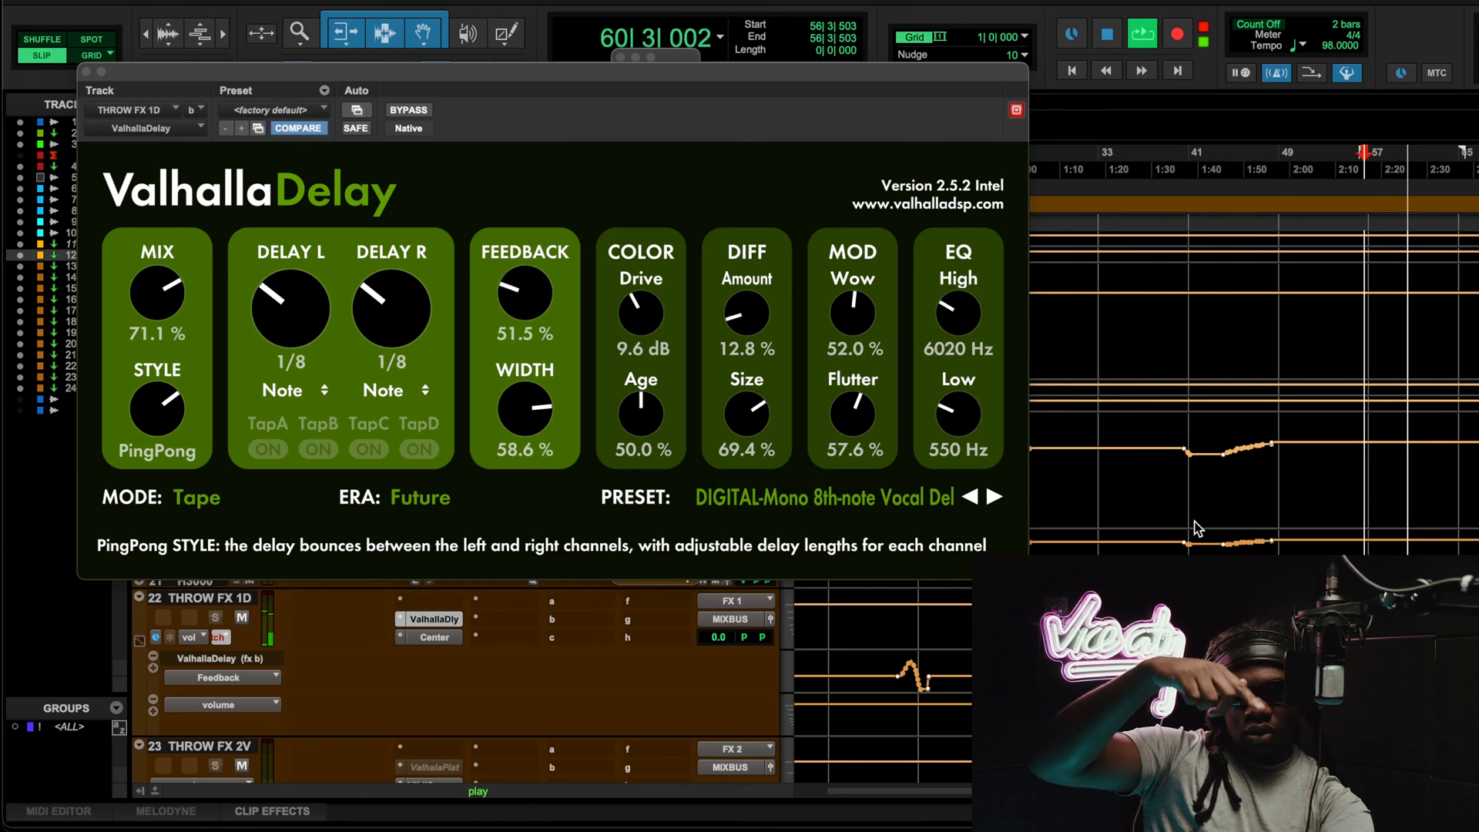
key(space)
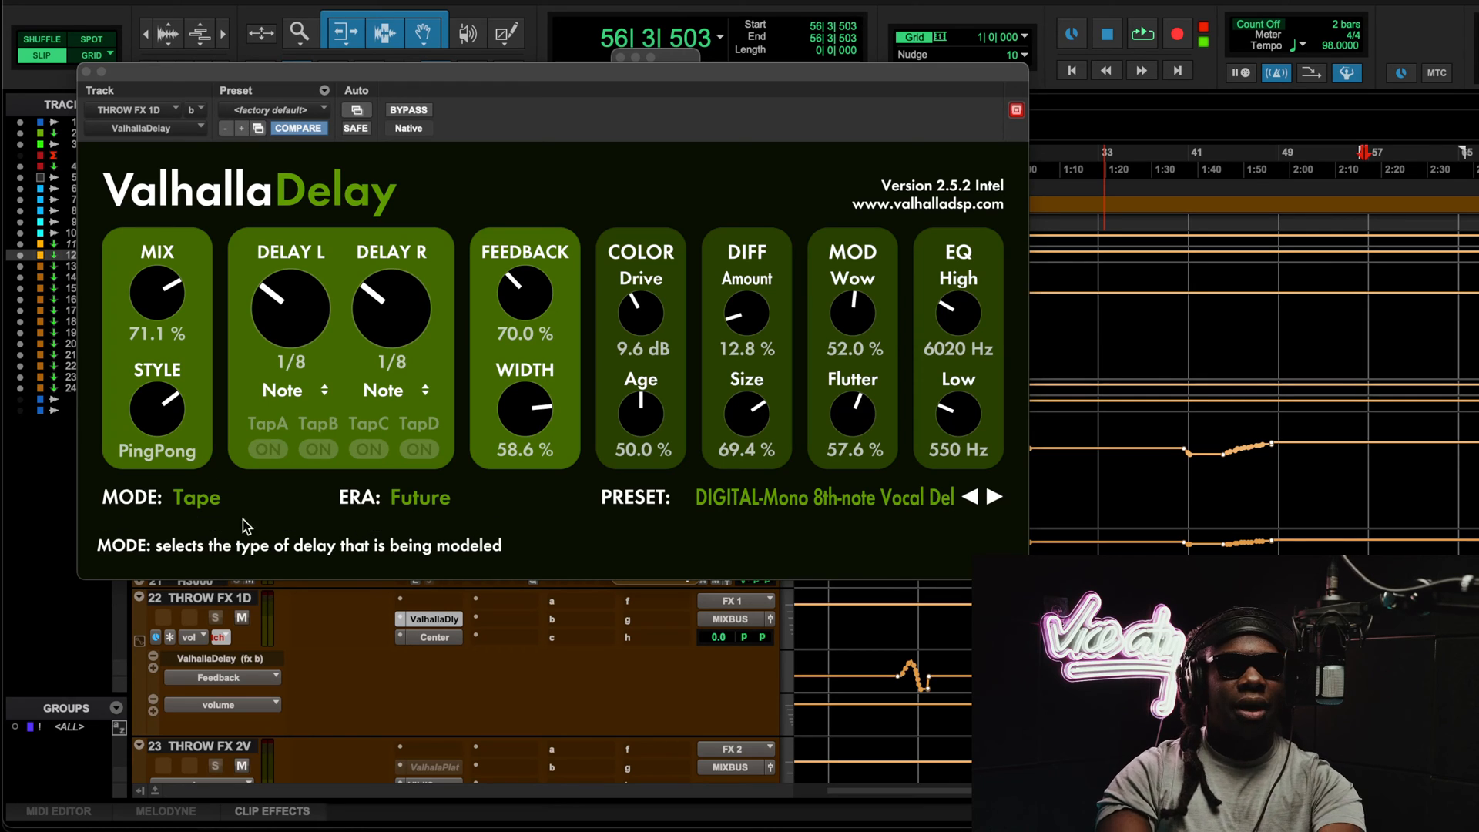
Step: View the Center insert's center and sides levels on the THROW FX 1D track and close the plug-in window
click(441, 641)
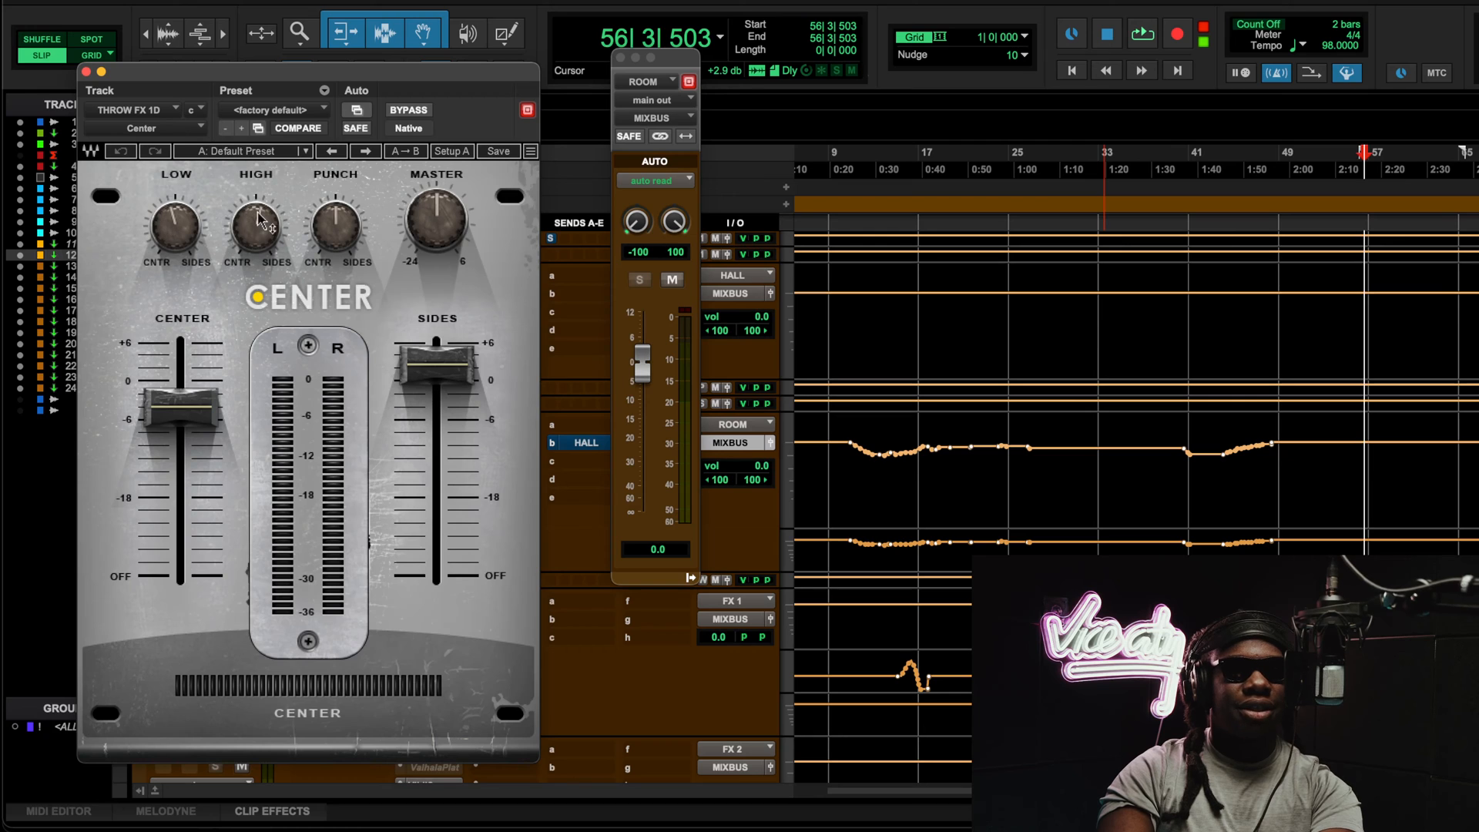
click(199, 400)
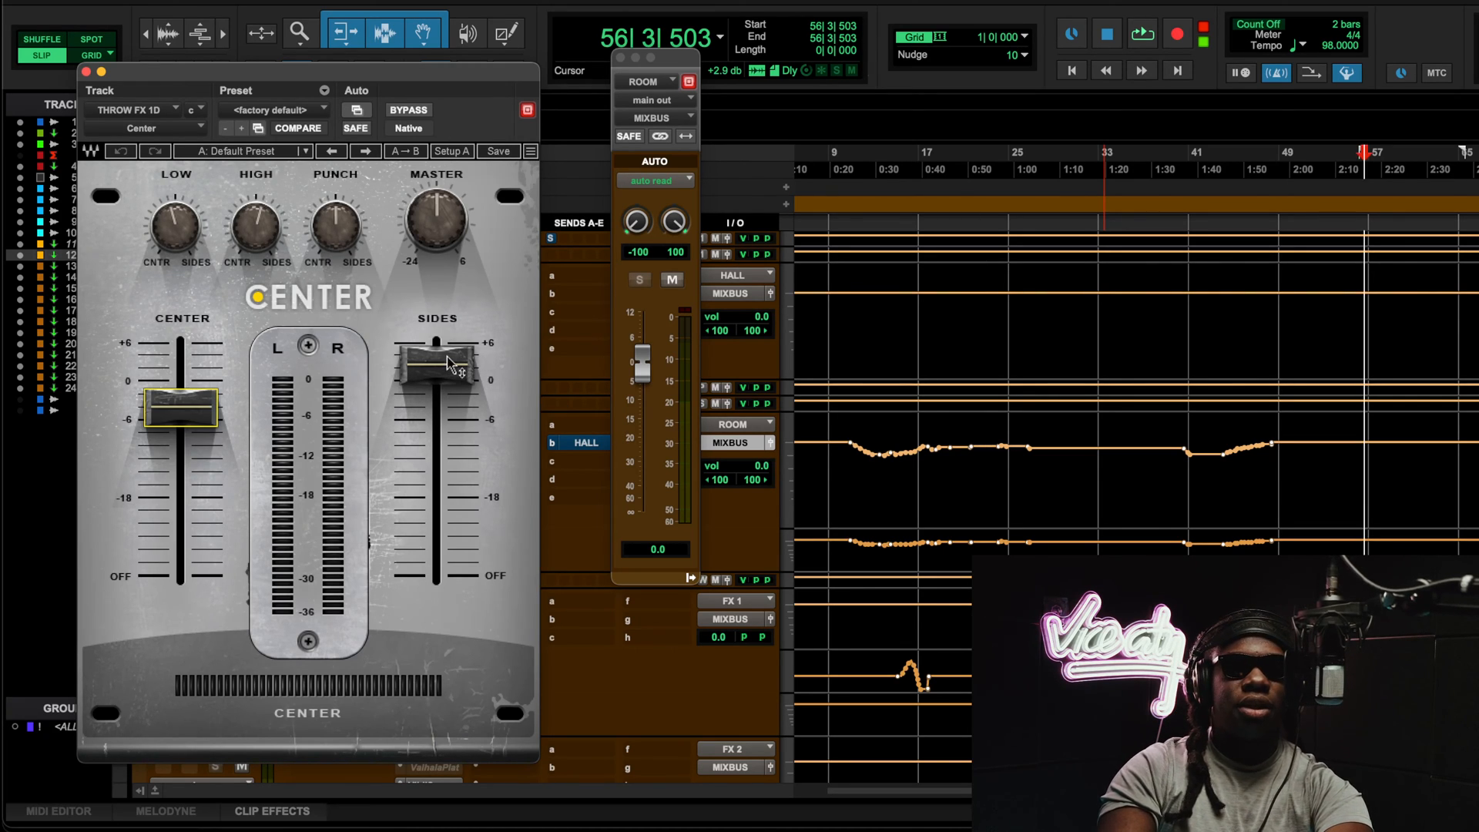
click(86, 72)
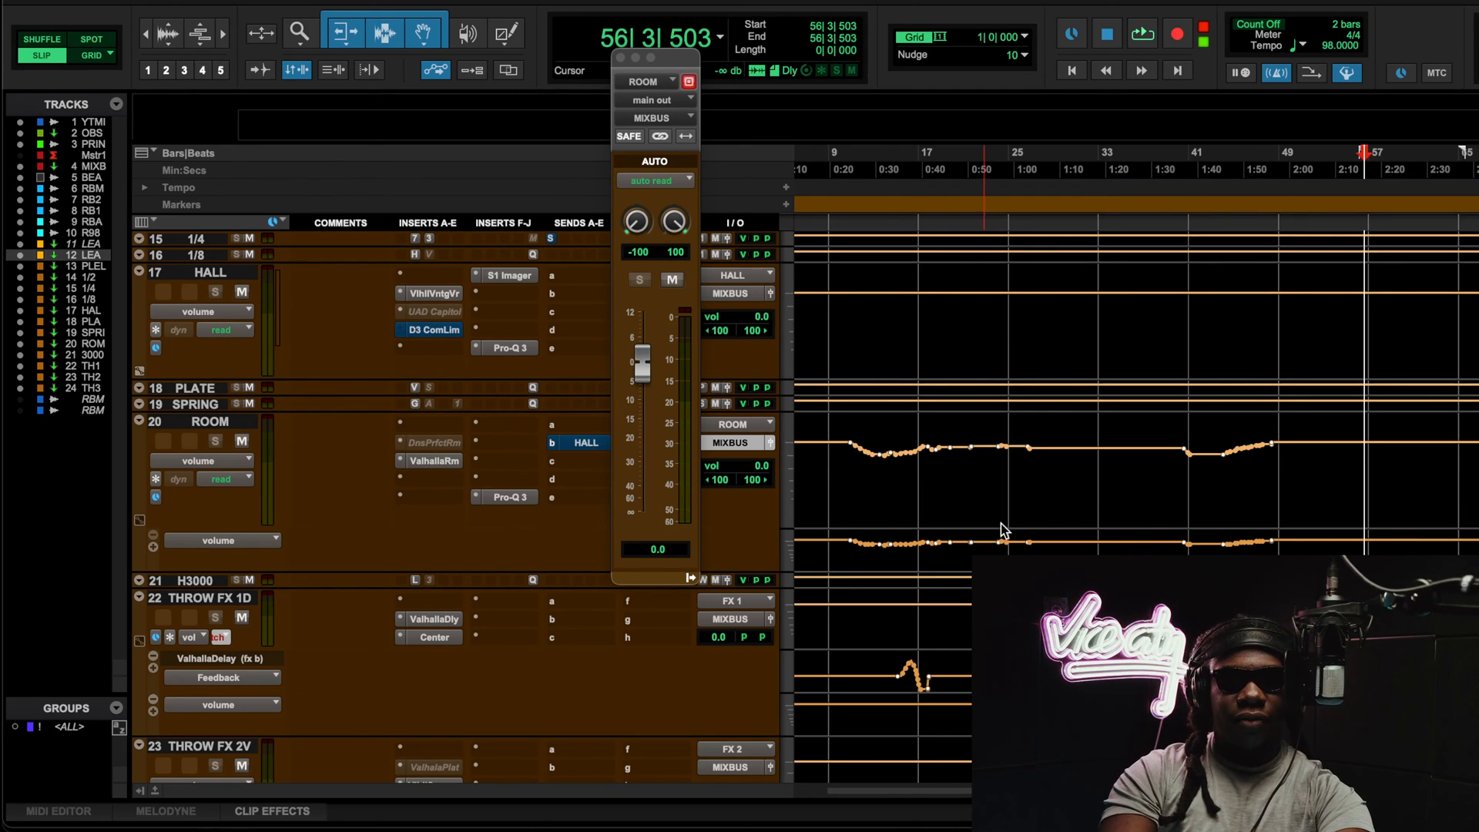
Step: View the Valhalla Supermassive settings and preset list on the THROW FX 2V track, and place the playback position at about bar 30
scroll(1109, 515, down, 5)
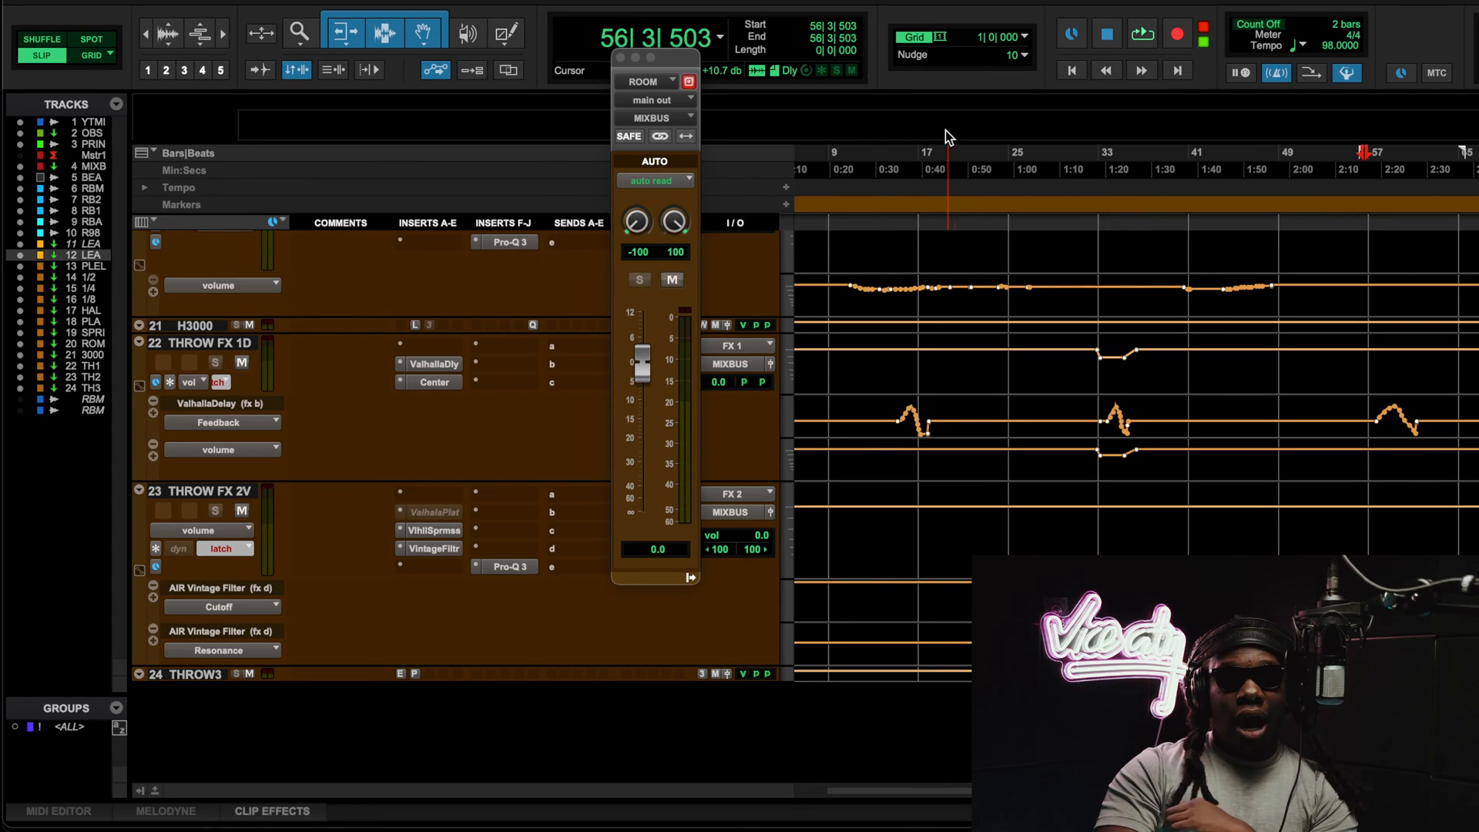
click(1001, 167)
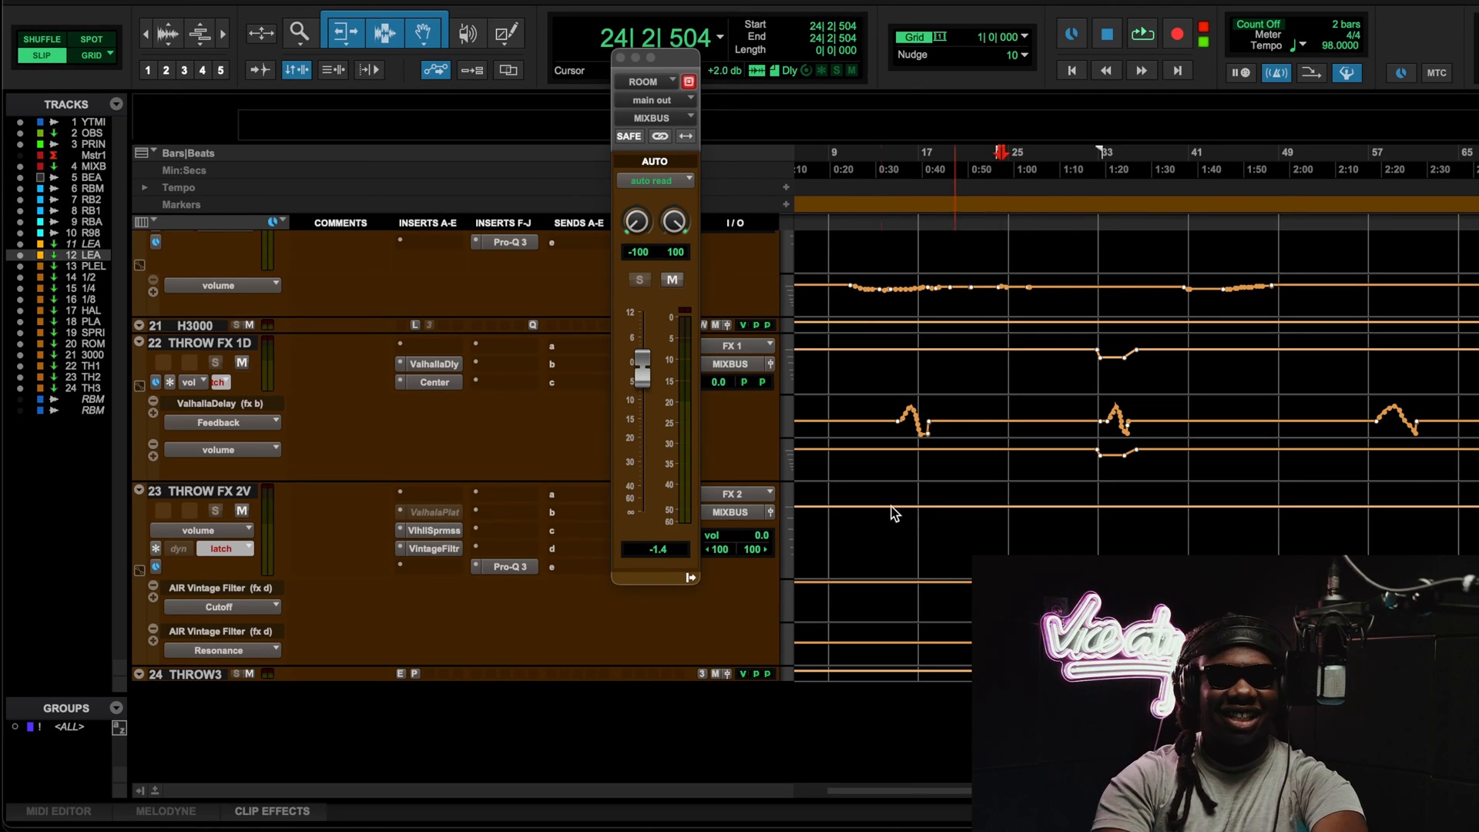
click(441, 531)
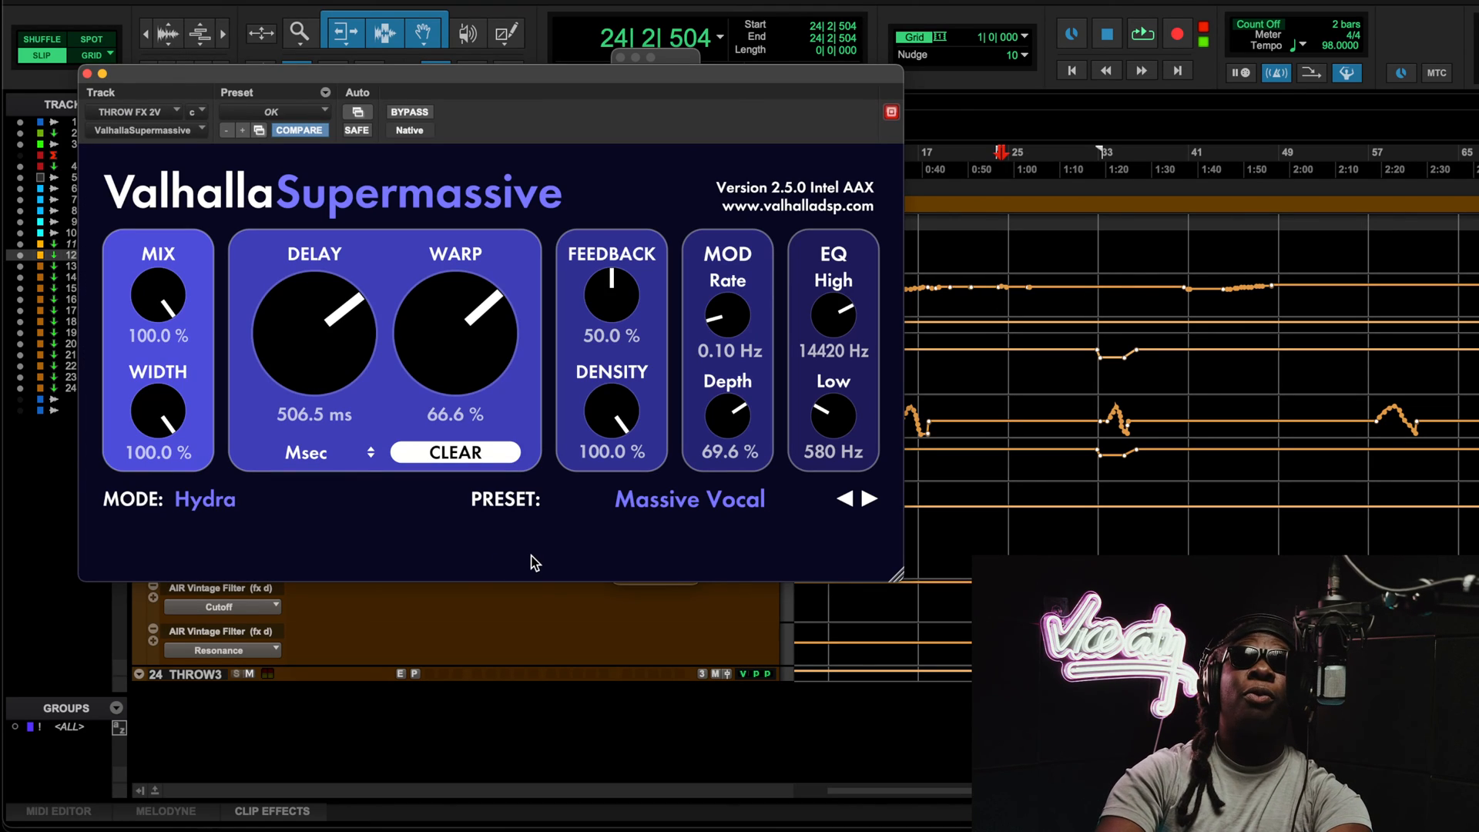
click(700, 507)
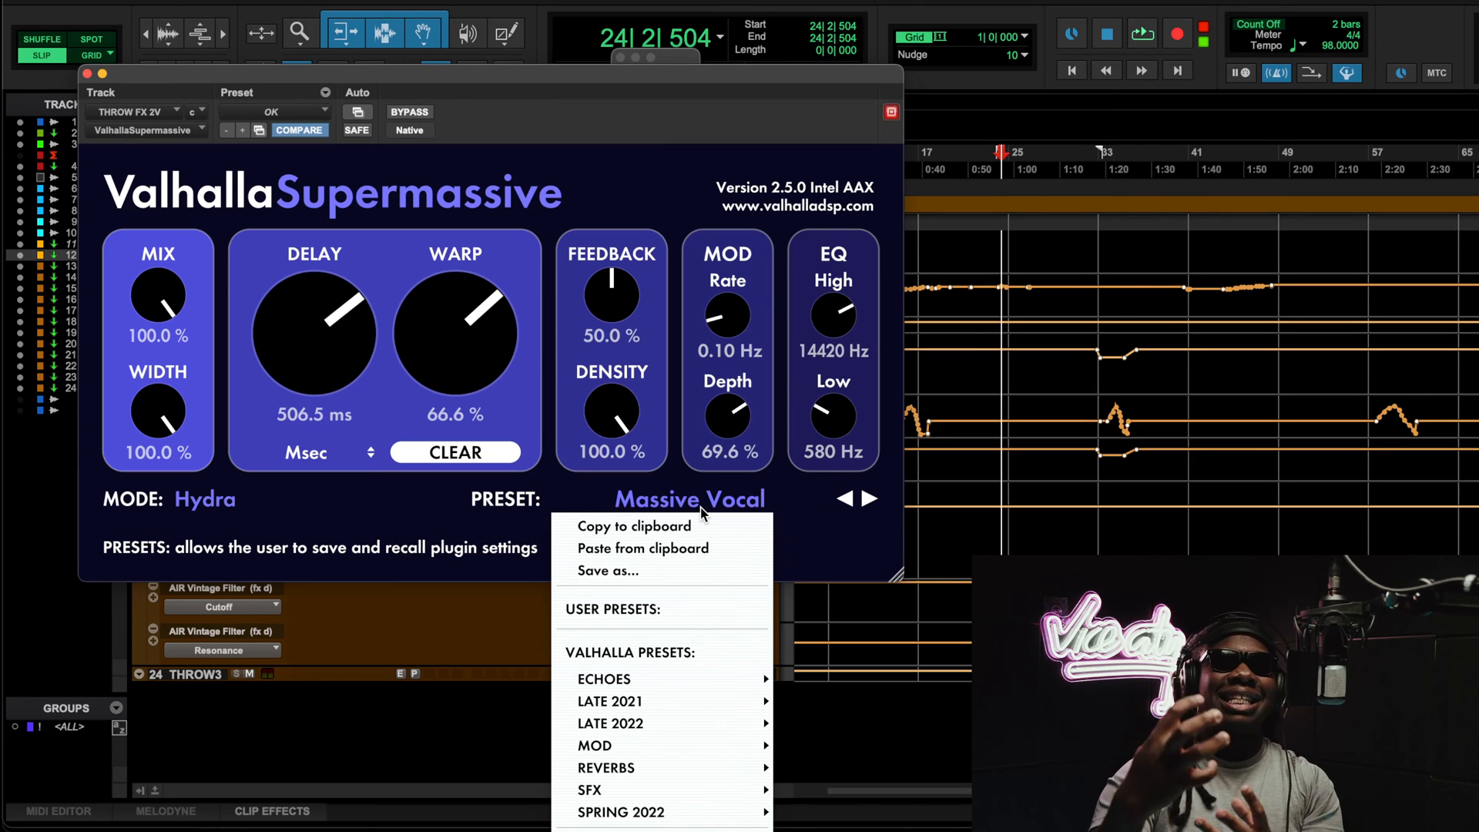
click(1071, 548)
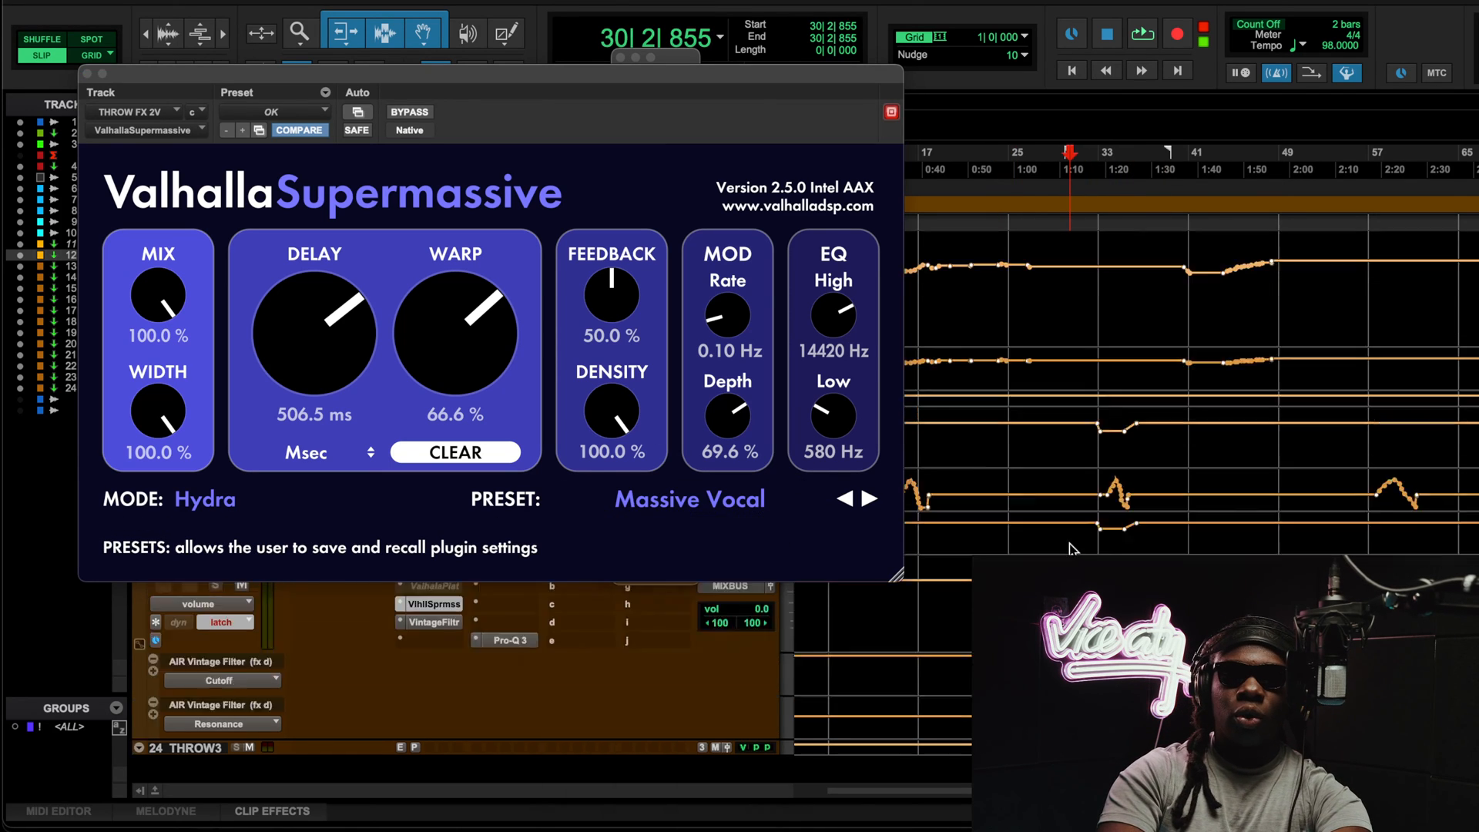
Step: Play the mix from about bar 24 with the Valhalla Supermassive window open, and view the lead vocal's FX send automation
scroll(1070, 548, up, 15)
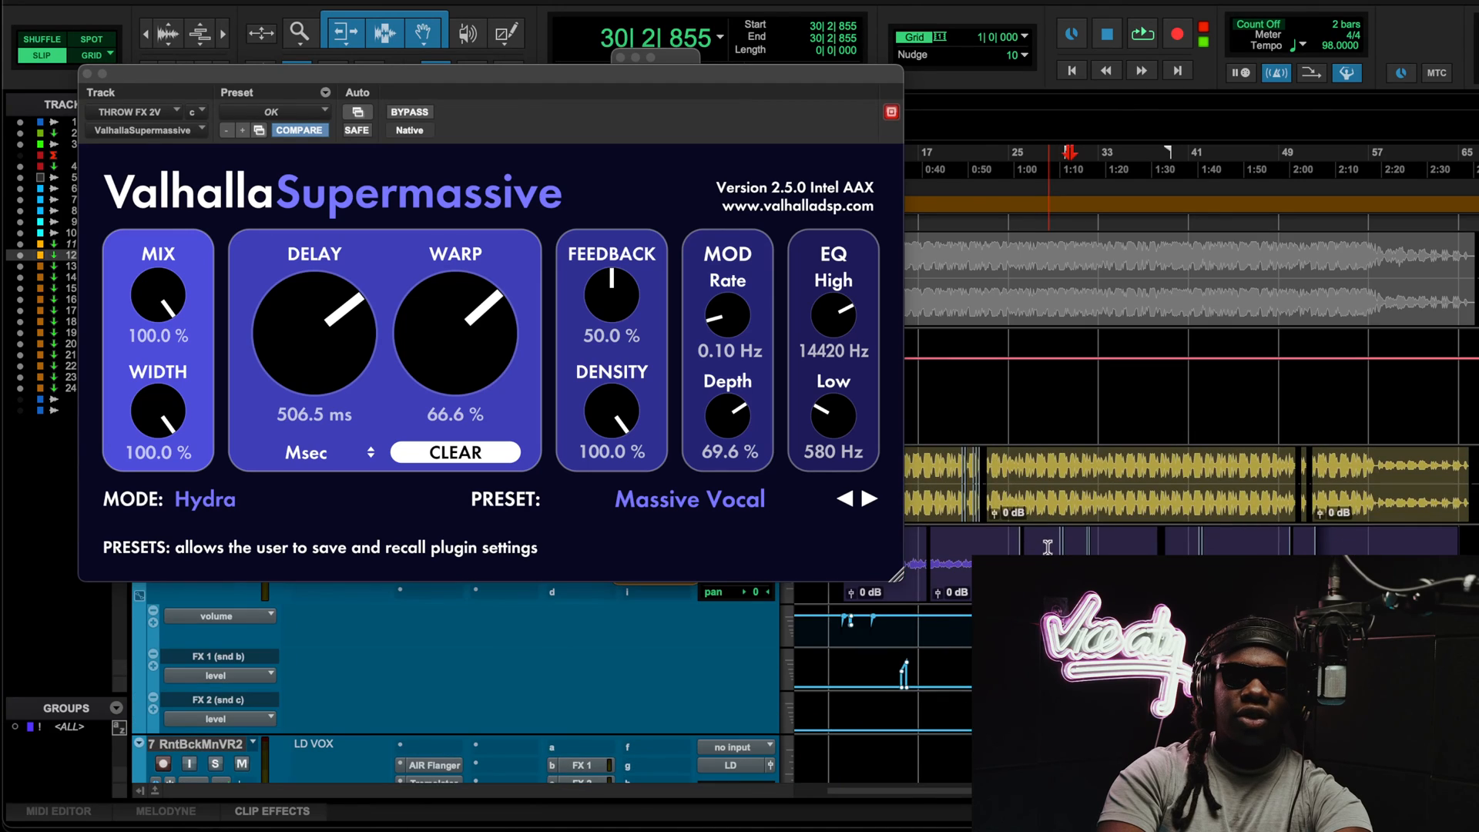
scroll(1070, 166, down, 3)
scroll(1191, 347, left, 2)
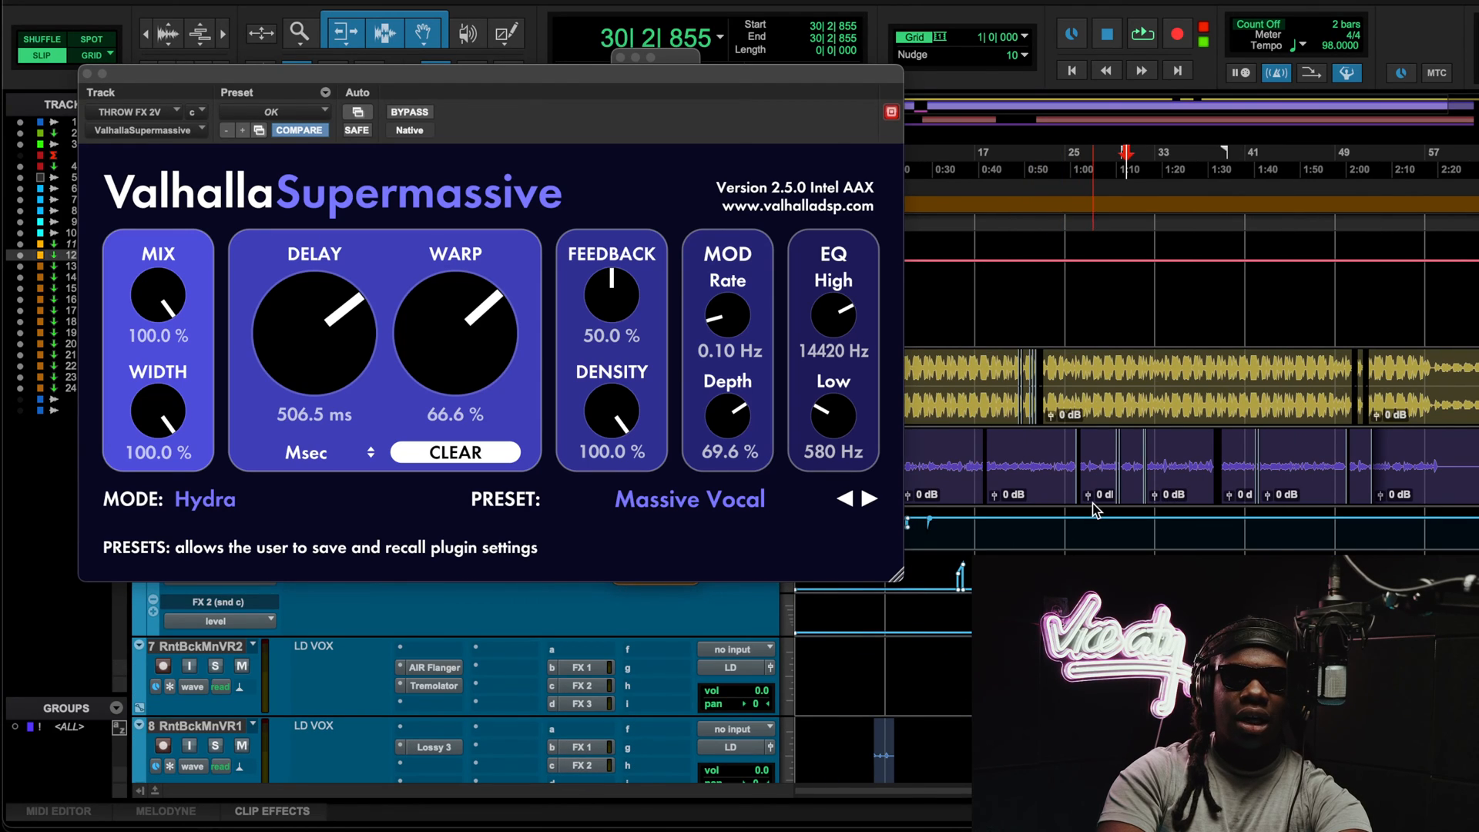
click(1049, 153)
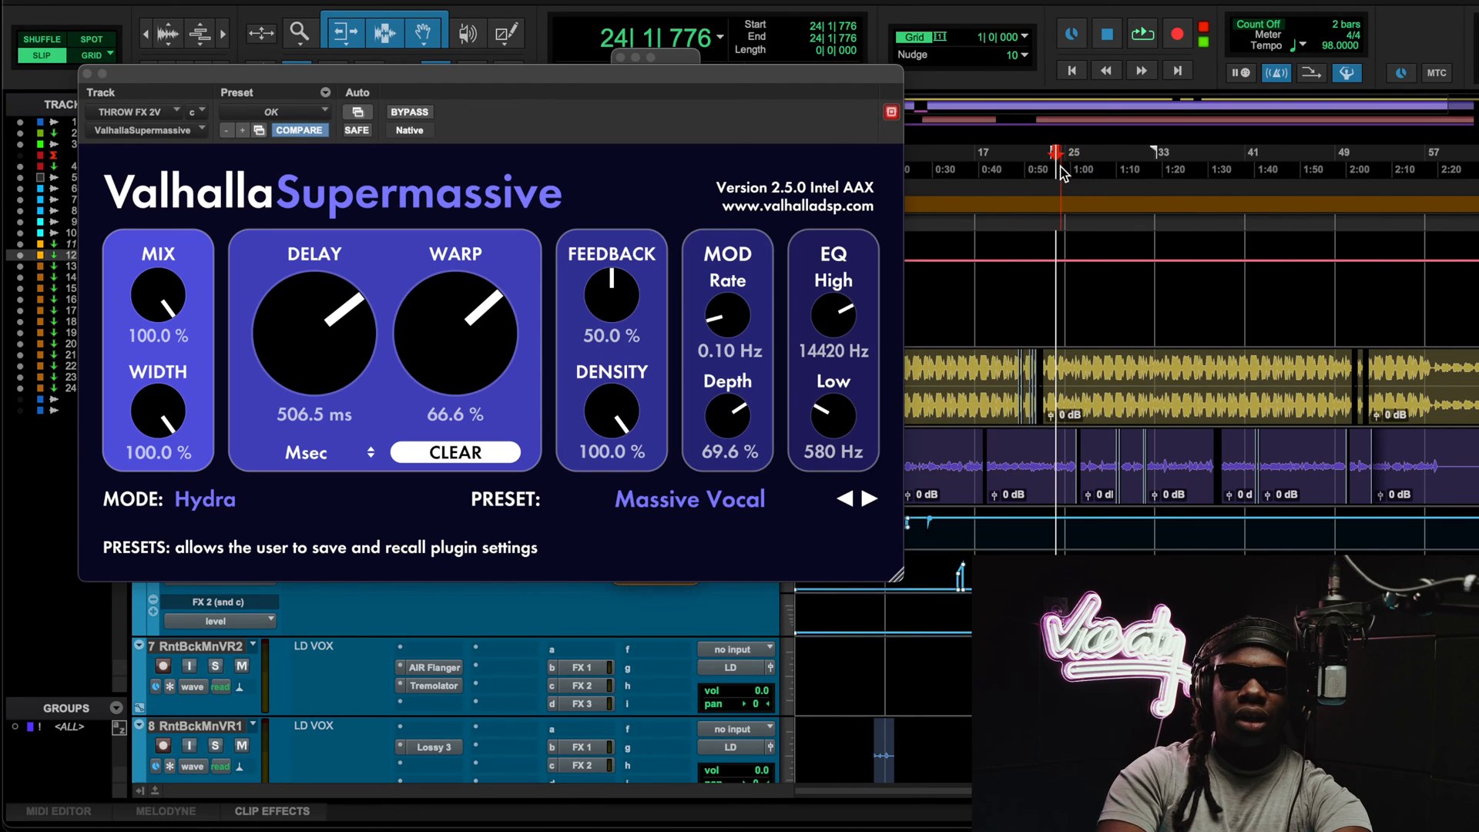
key(space)
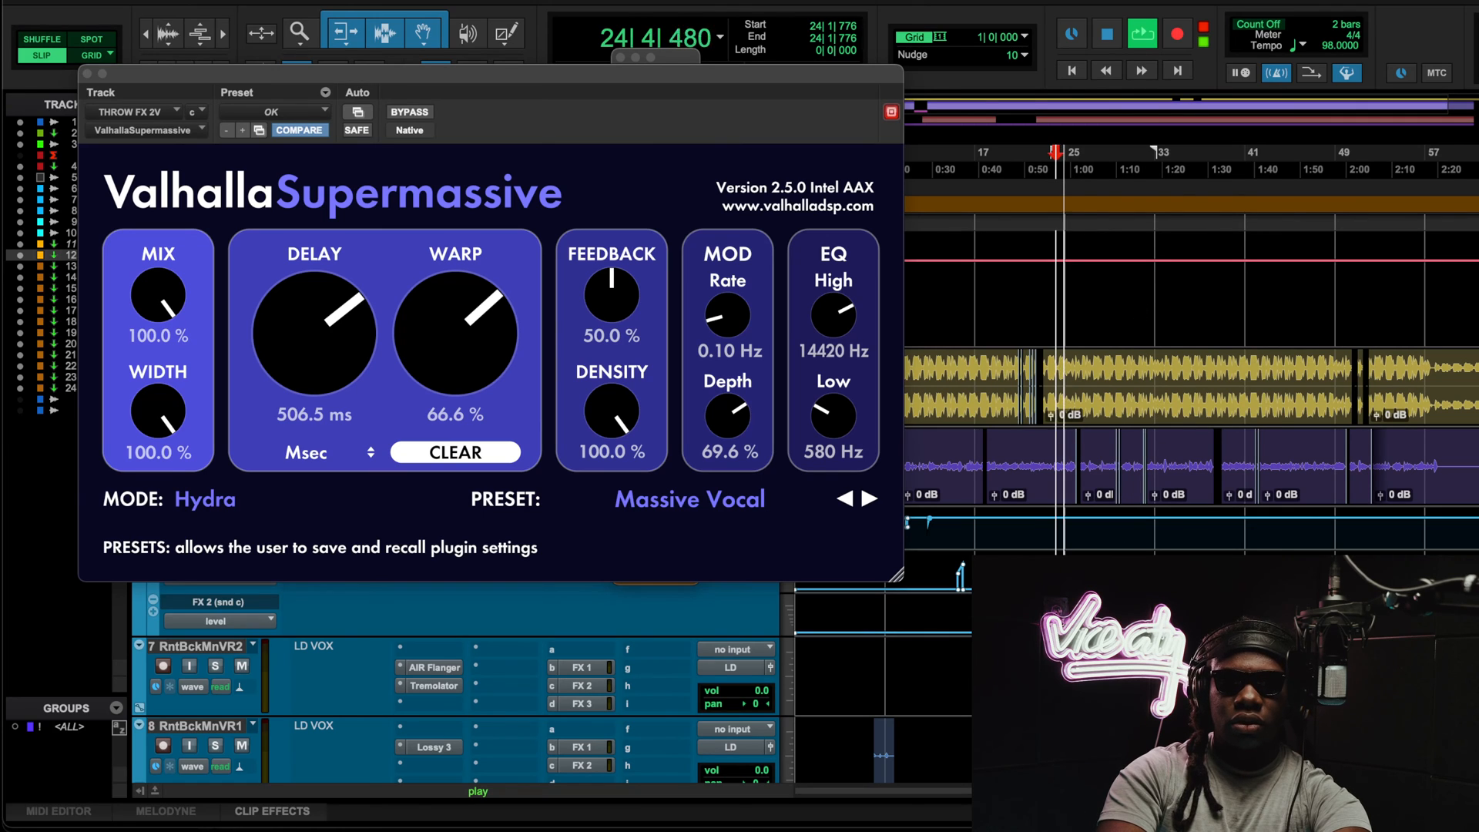
key(t)
key(t)
key(t)
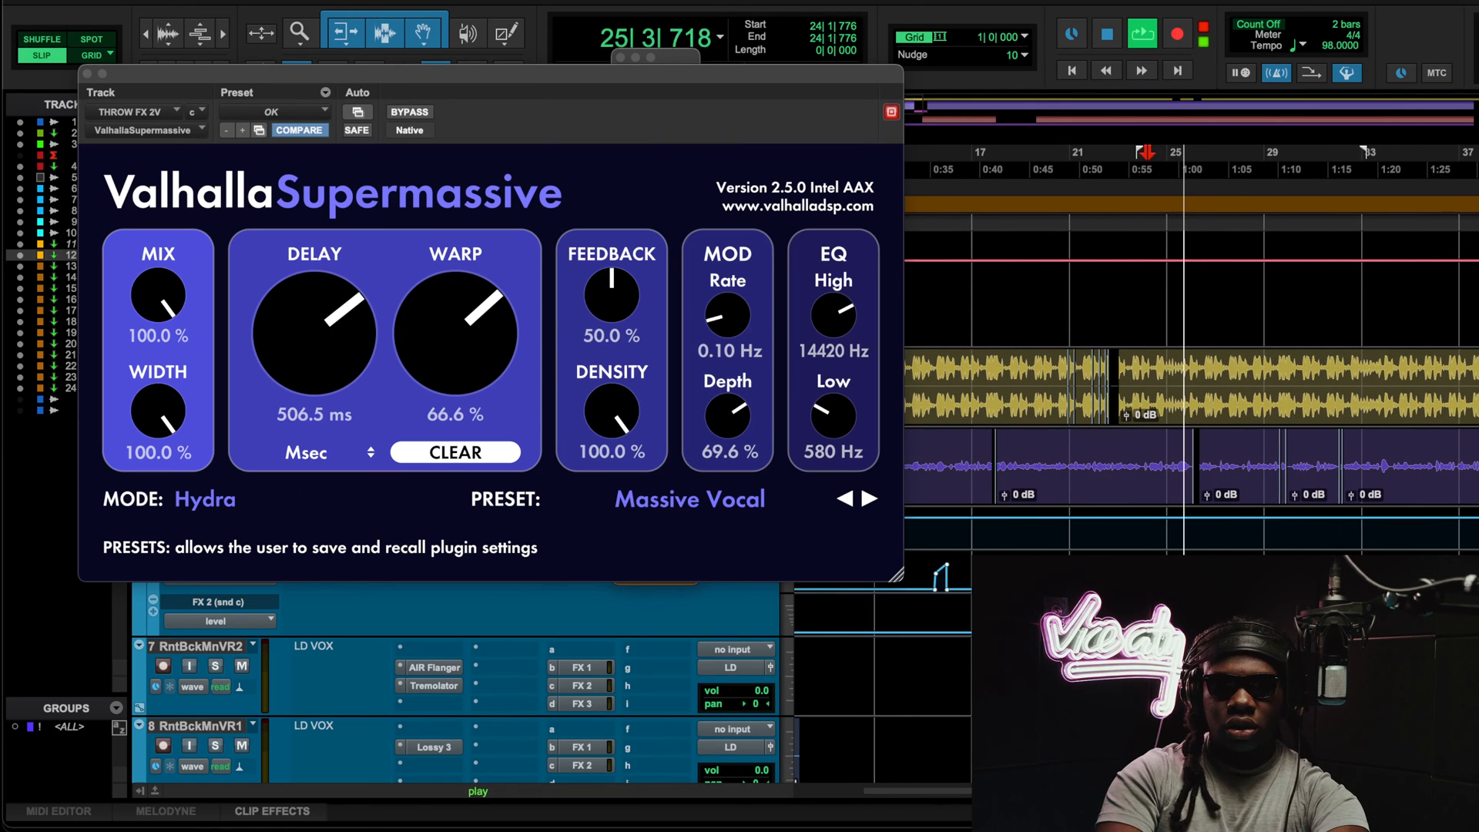
scroll(1140, 385, down, 15)
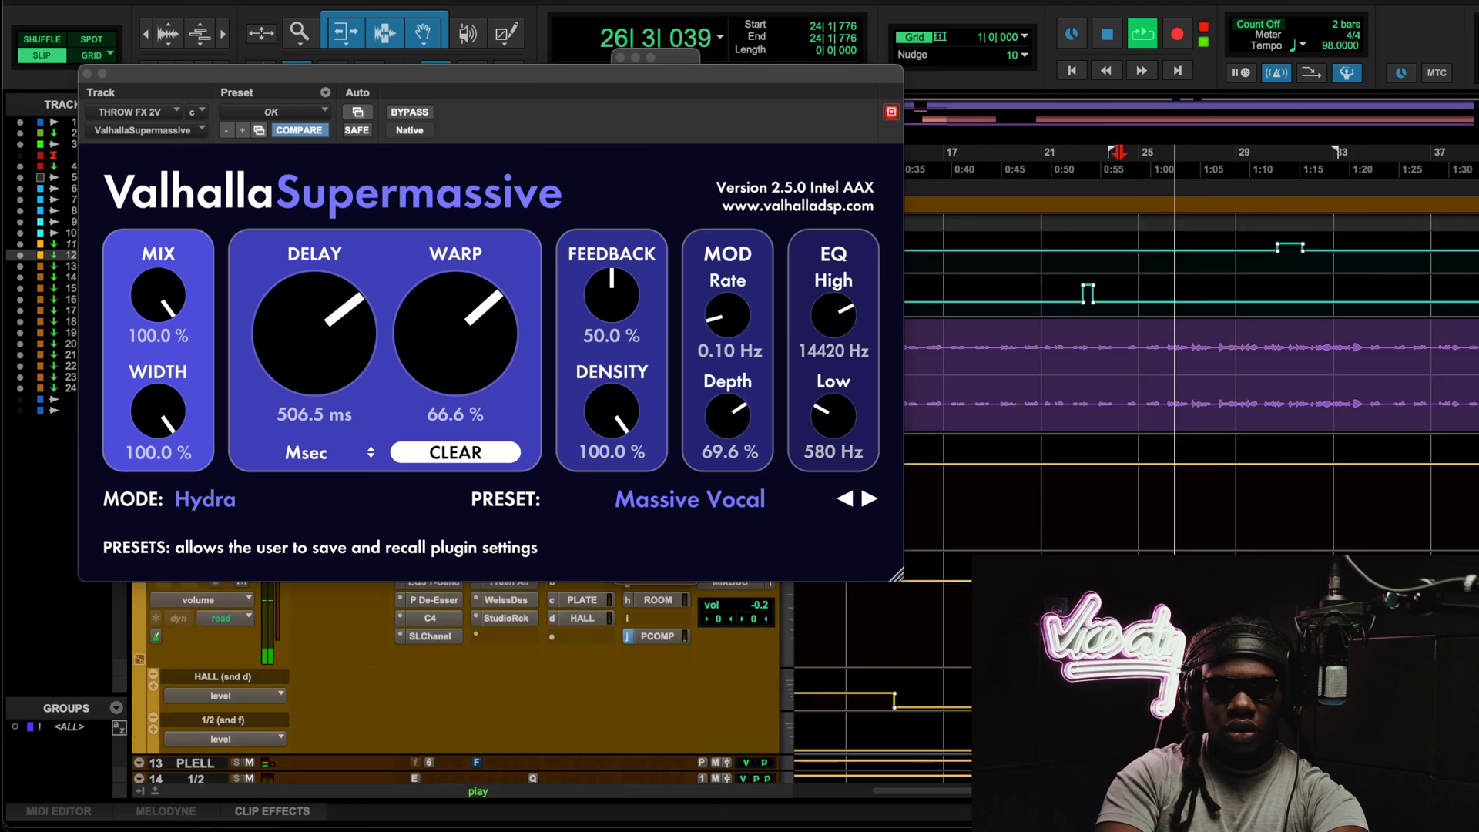
scroll(1190, 347, up, 12)
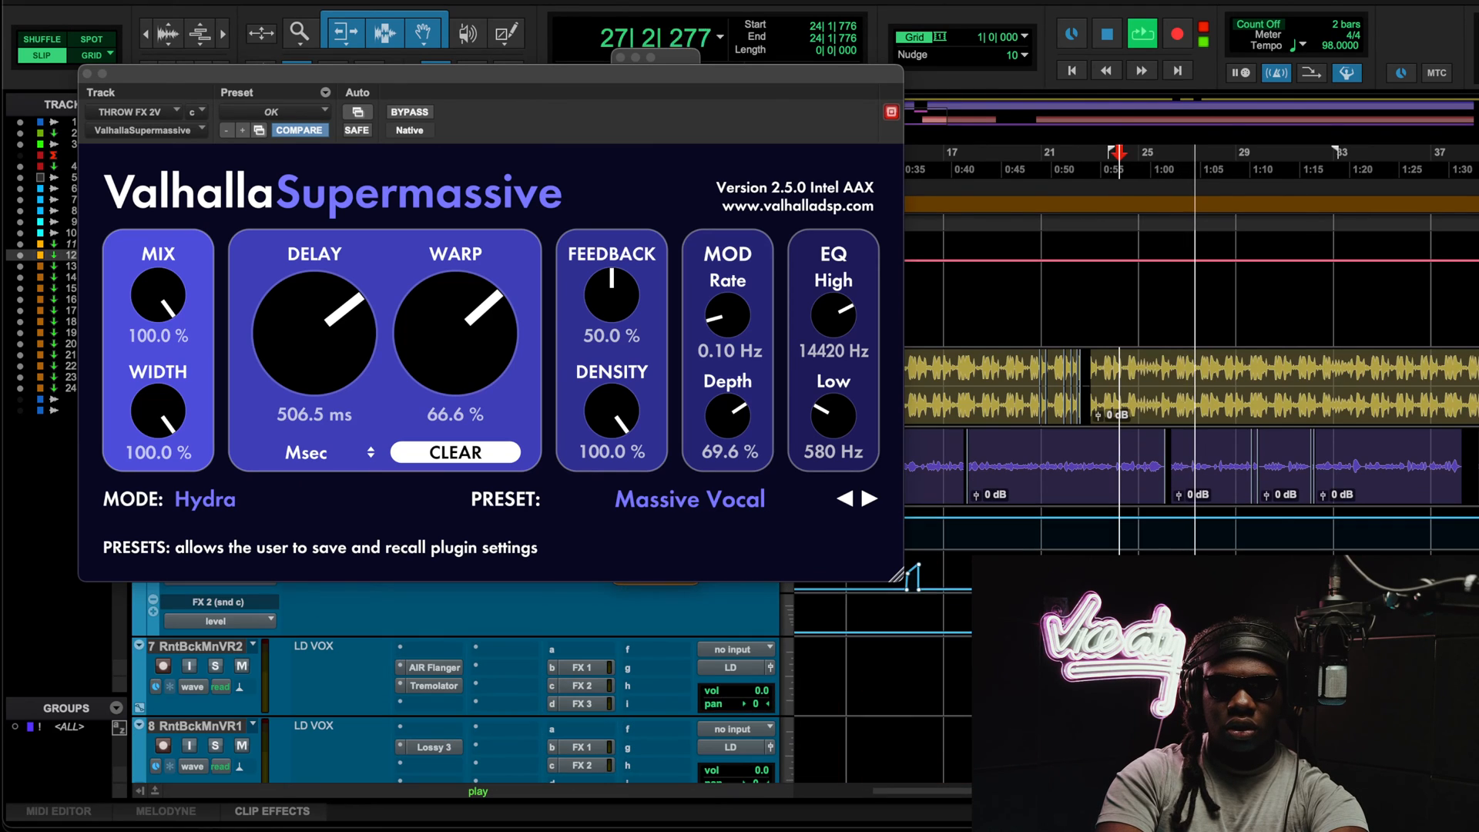
Step: Continue playback from about bar 33, following the lead vocal's FX 1 and FX 2 send automation
click(1342, 158)
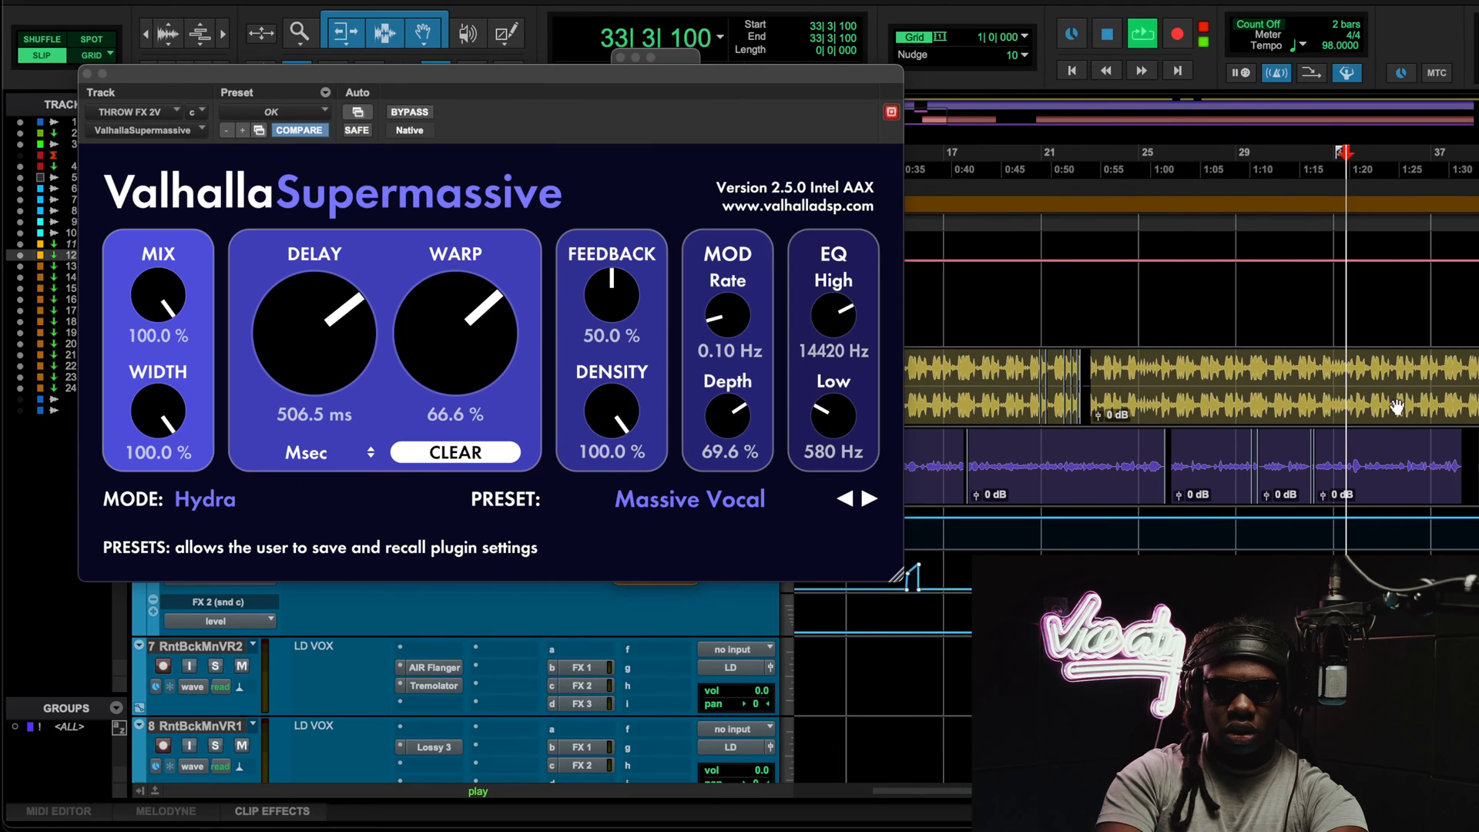
right_click(1356, 485)
click(1357, 487)
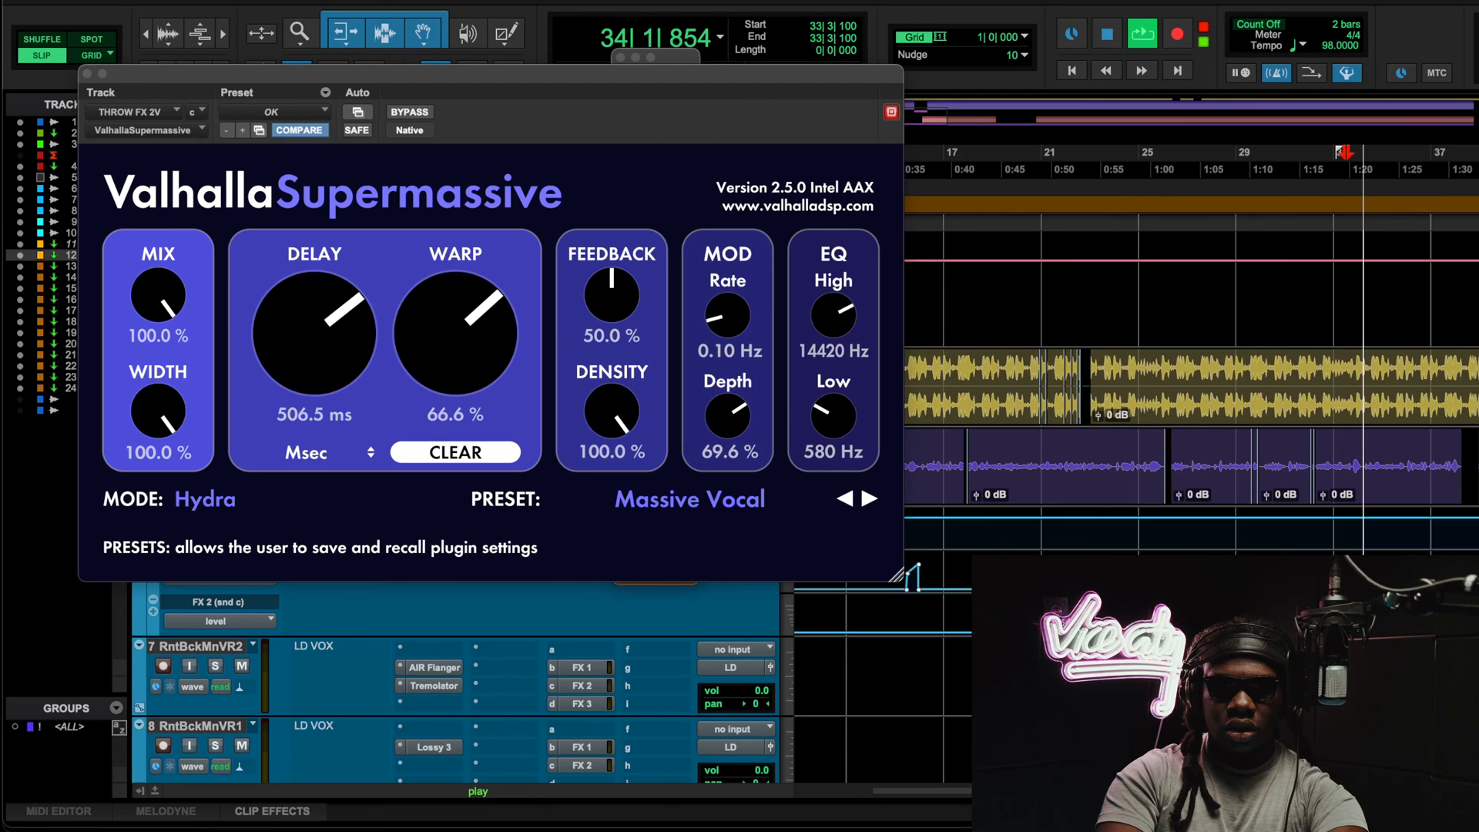
scroll(1190, 346, right, 5)
scroll(1190, 346, down, 3)
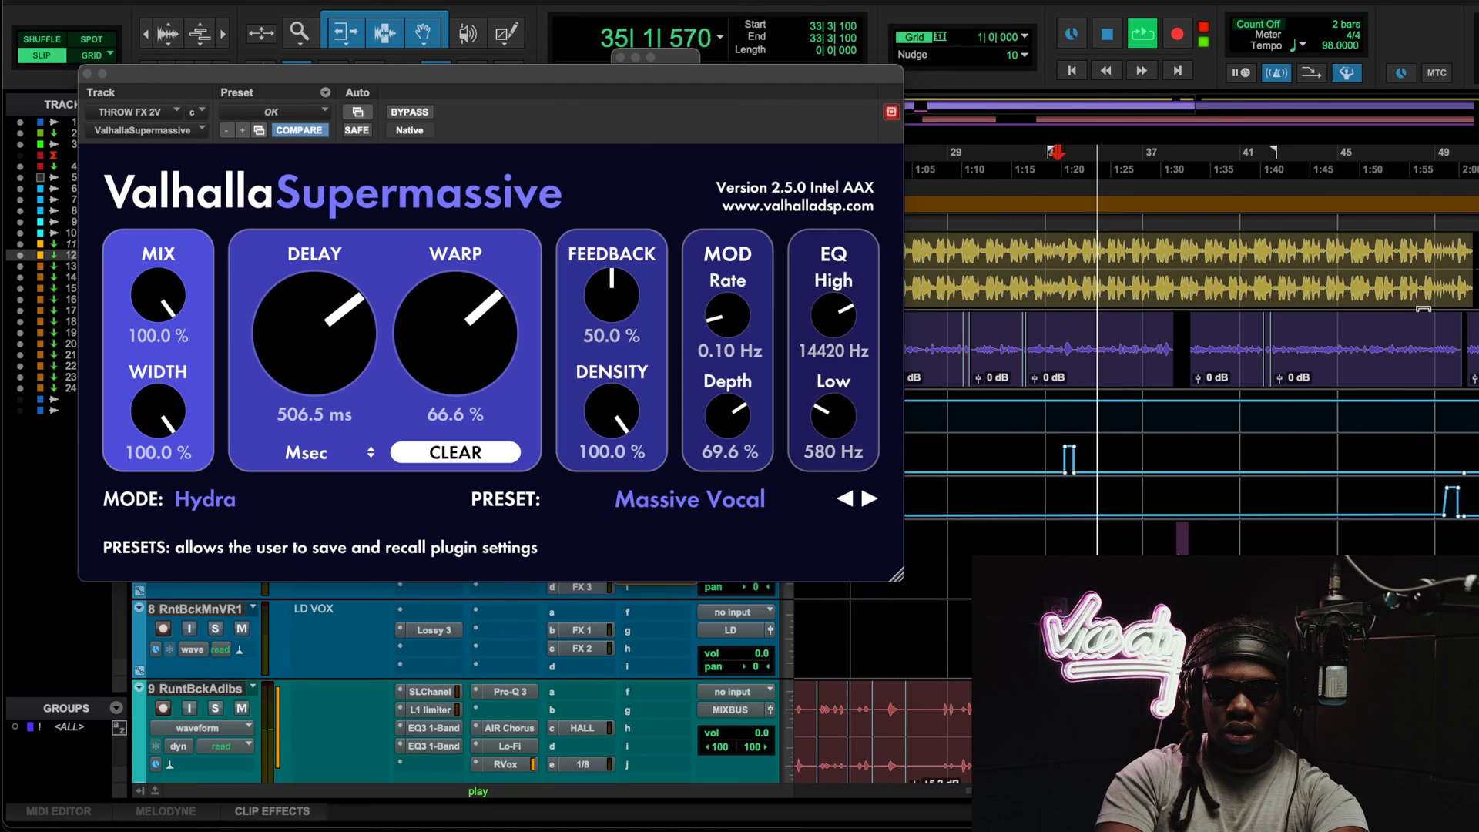
Step: Play the lead vocal's FX 2 throw from about bar 49, and stop playback
click(1449, 169)
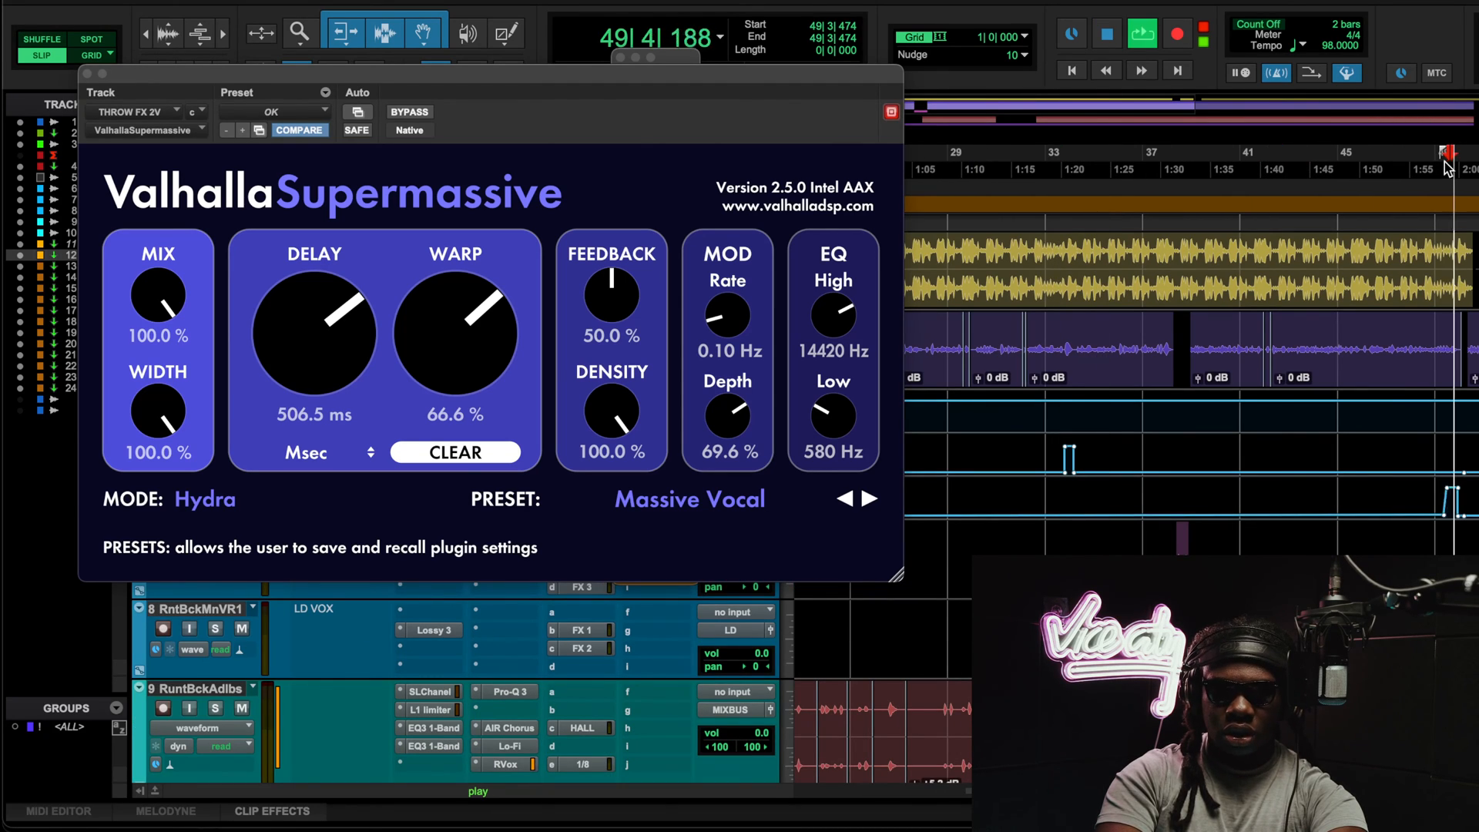
key(r)
key(r)
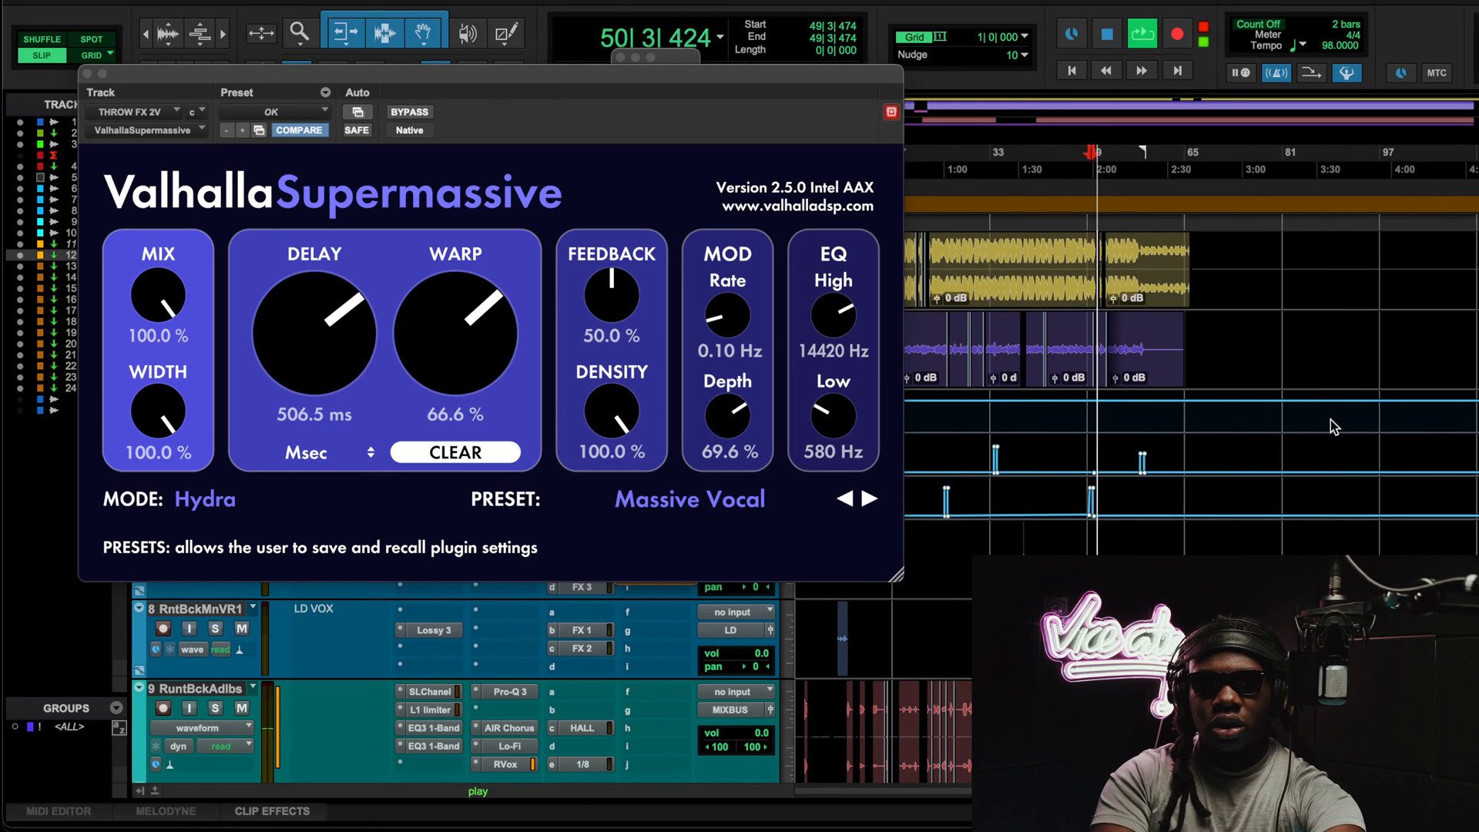
key(space)
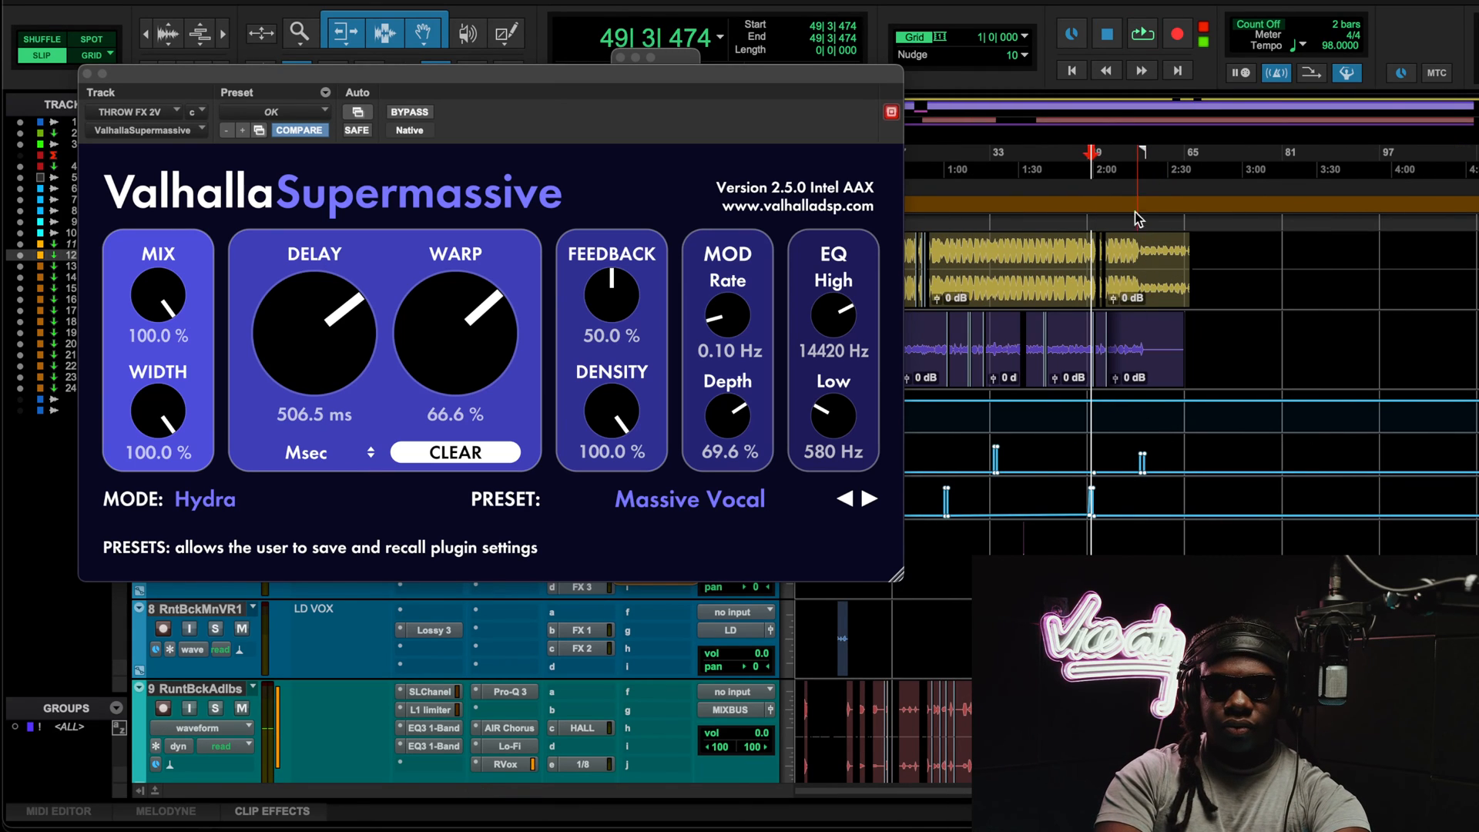
Step: Open the AIR Vintage Filter insert on the THROW FX 2V track and view its settings
scroll(1006, 523, down, 2)
scroll(1005, 524, down, 10)
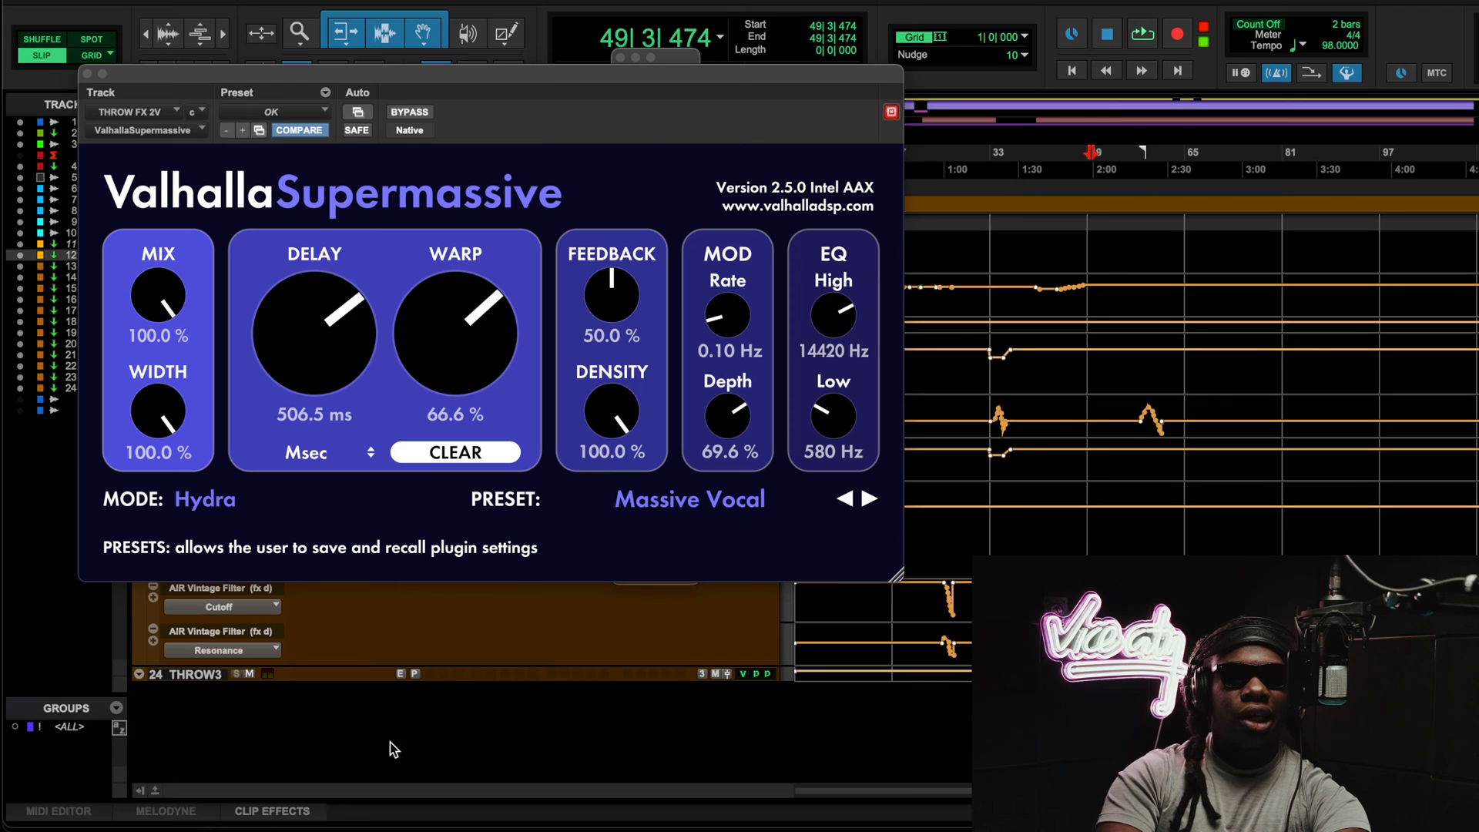
click(436, 639)
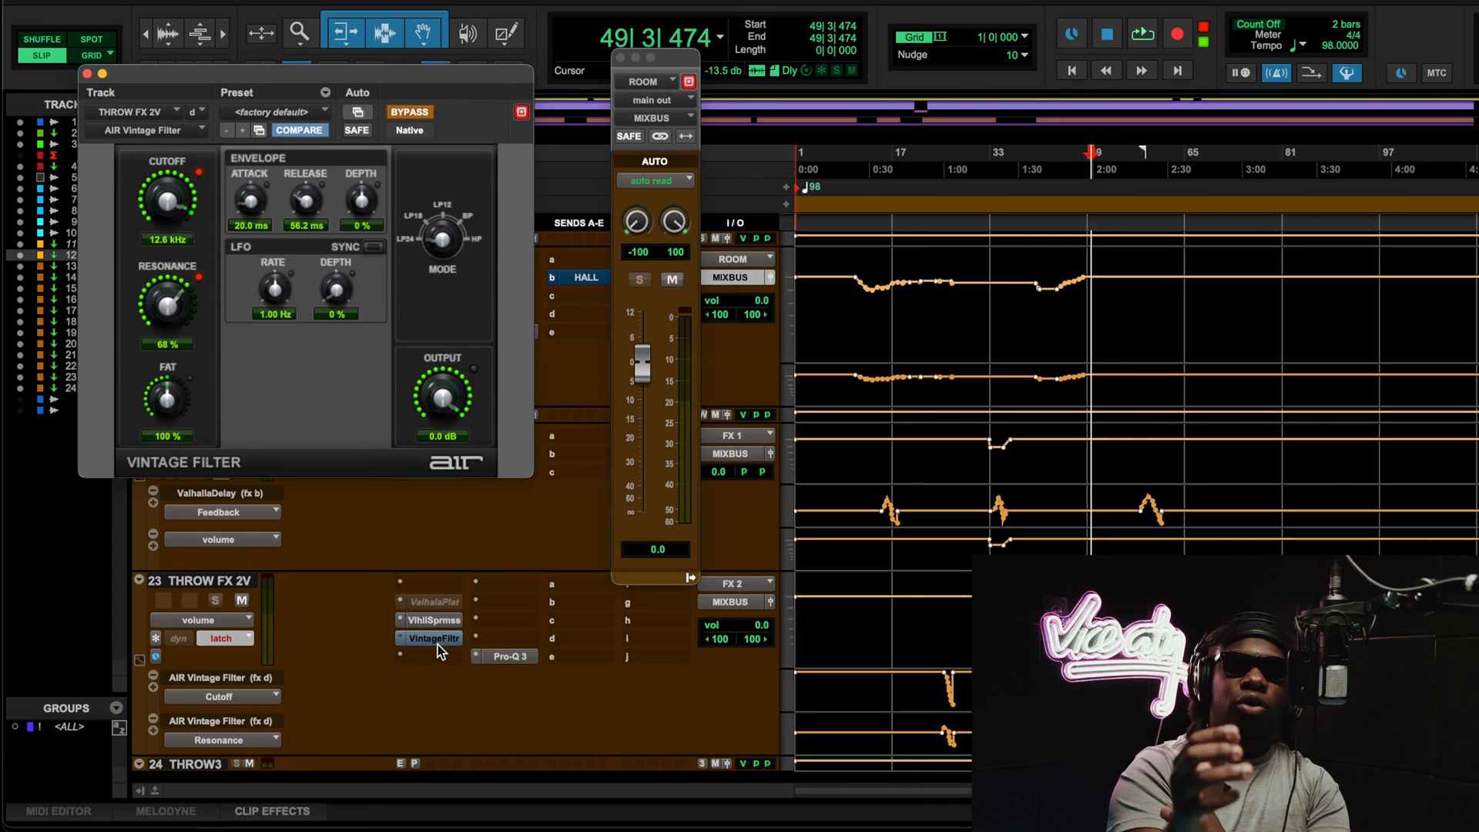
scroll(737, 465, down, 3)
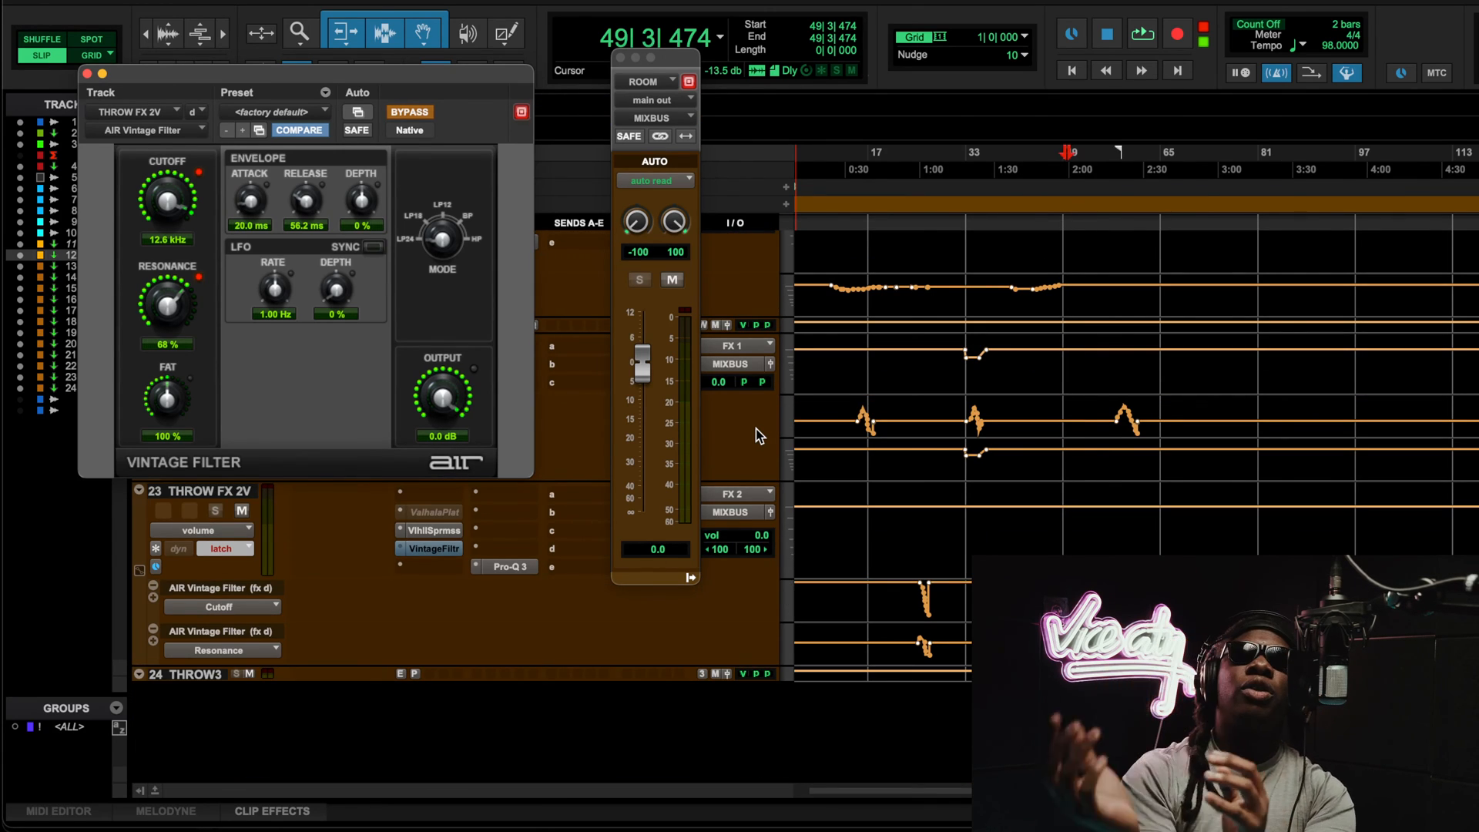
Step: Play the lead vocal from about bar 23 with the AIR Vintage Filter bypassed, and stop playback
scroll(969, 354, up, 10)
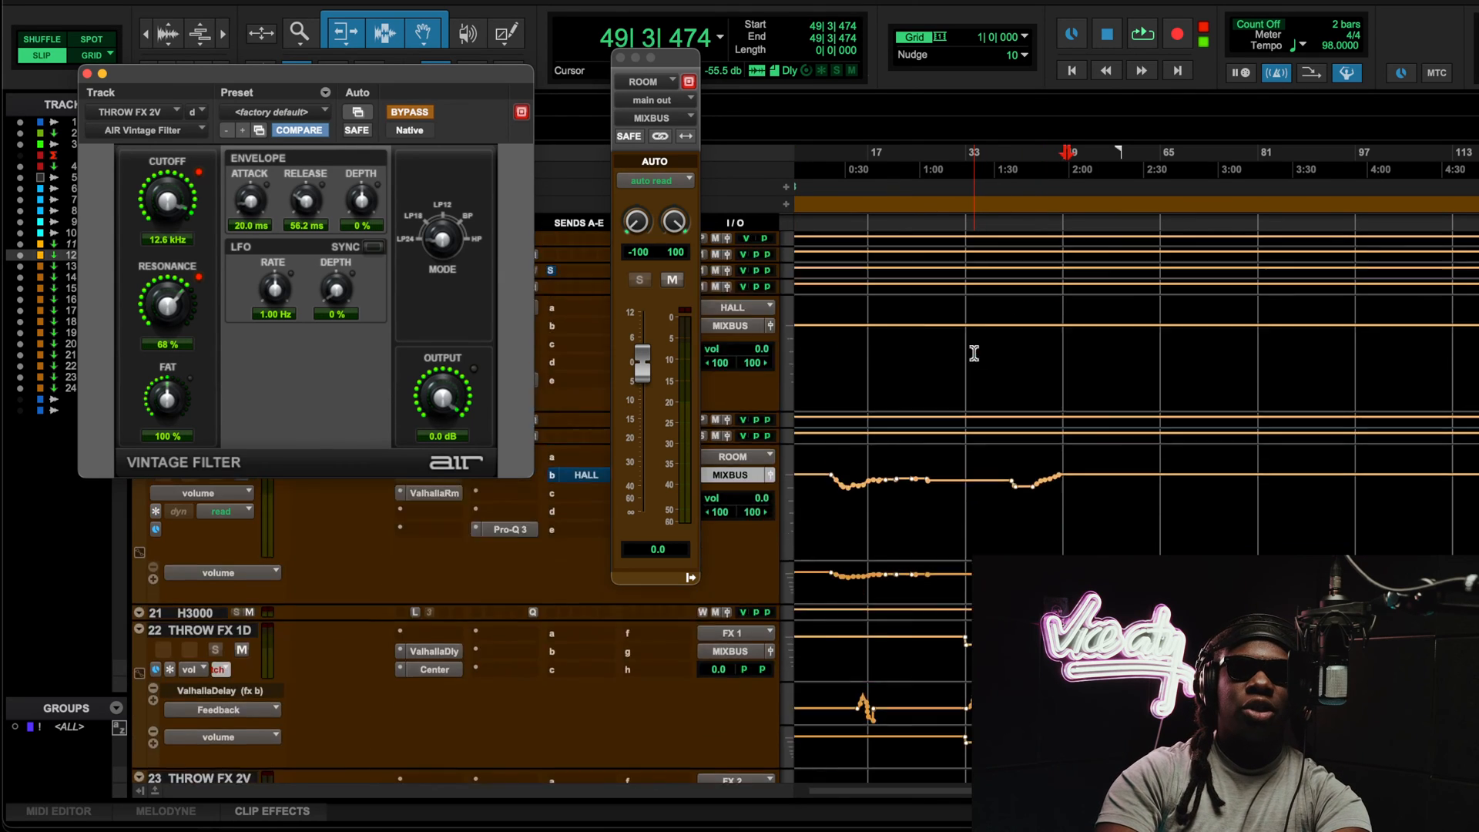
scroll(969, 354, up, 5)
scroll(968, 354, up, 5)
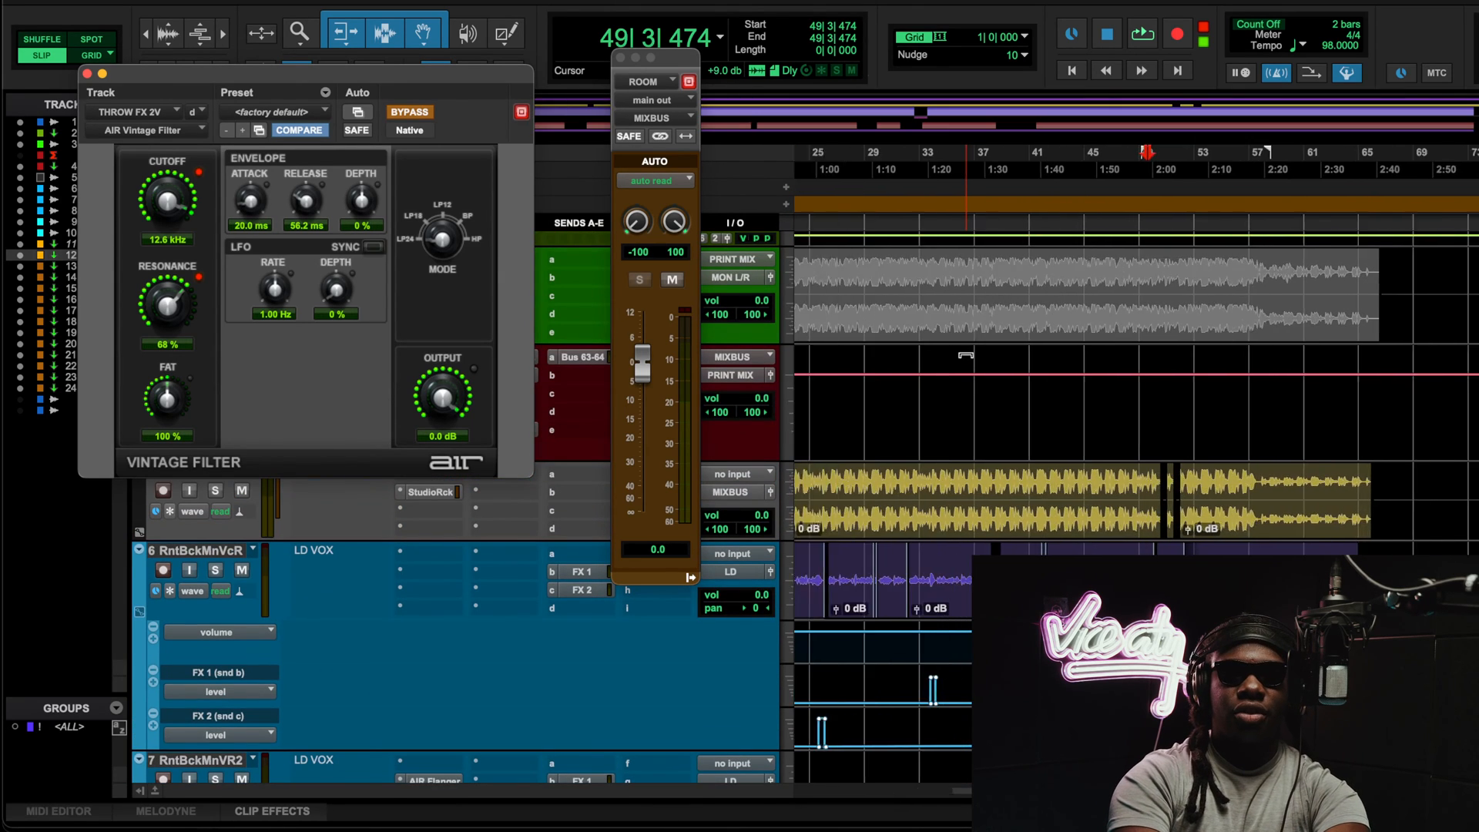
scroll(966, 355, down, 3)
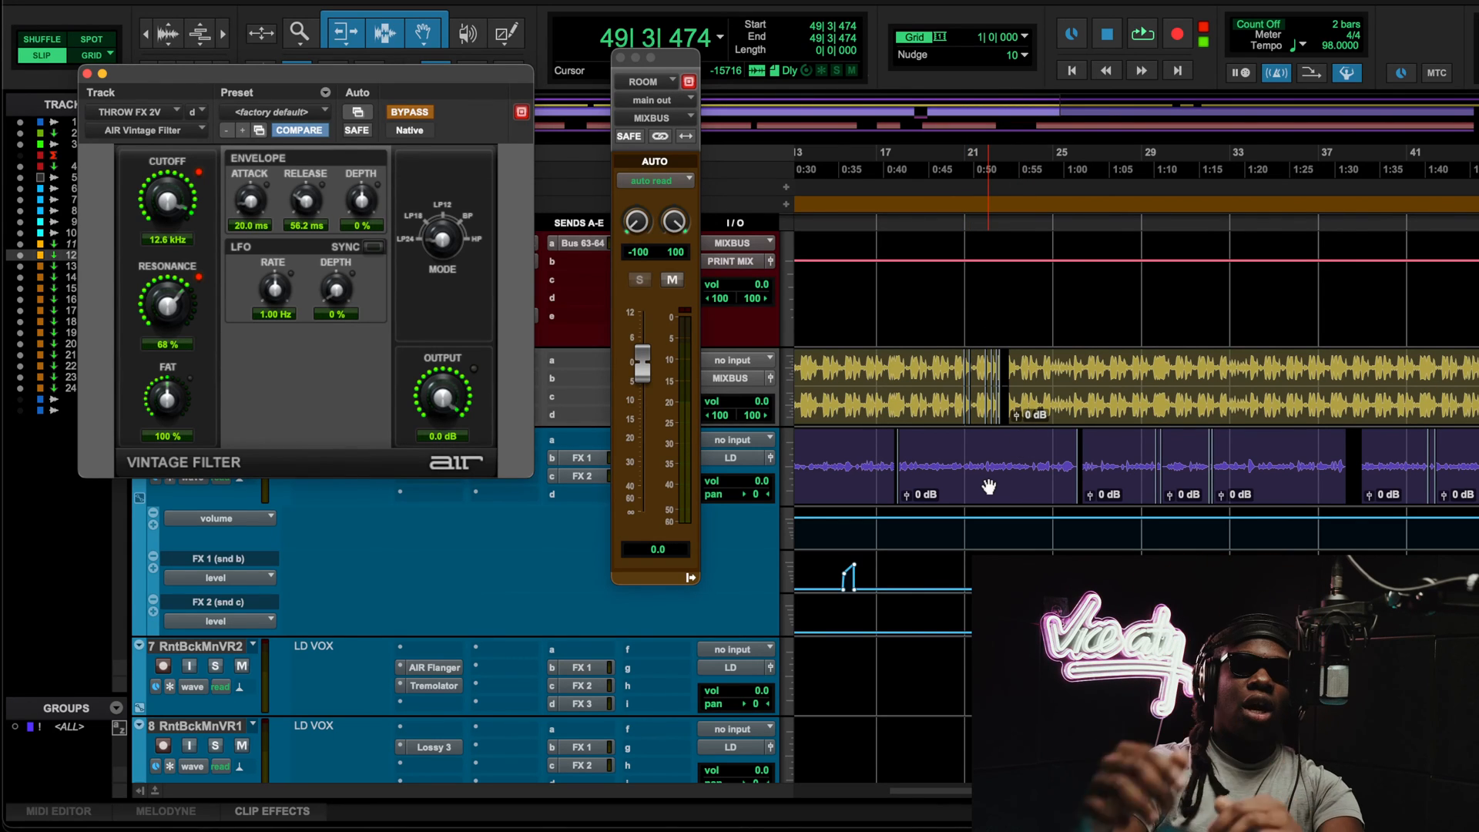
click(1027, 204)
key(space)
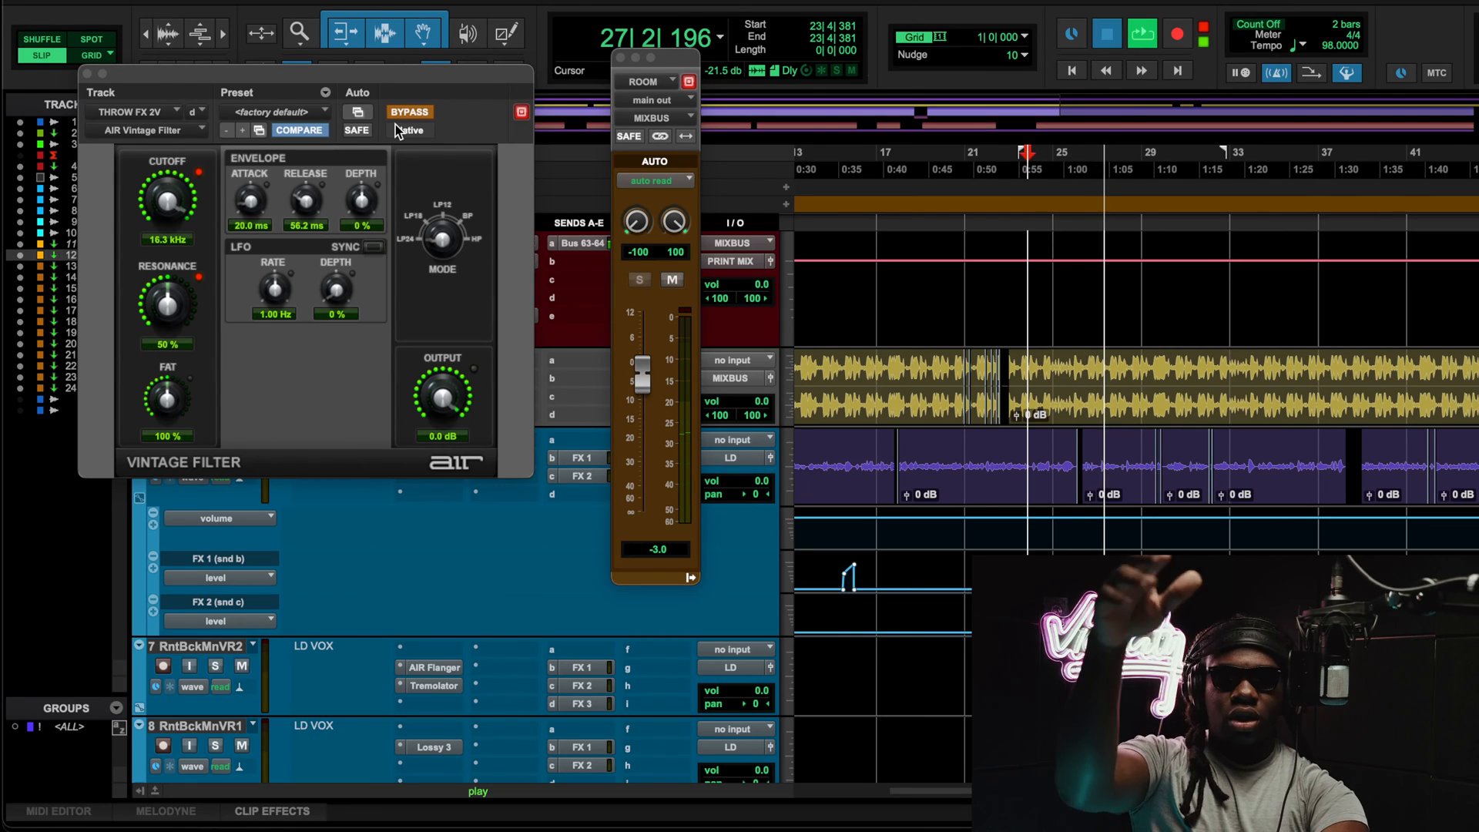
key(space)
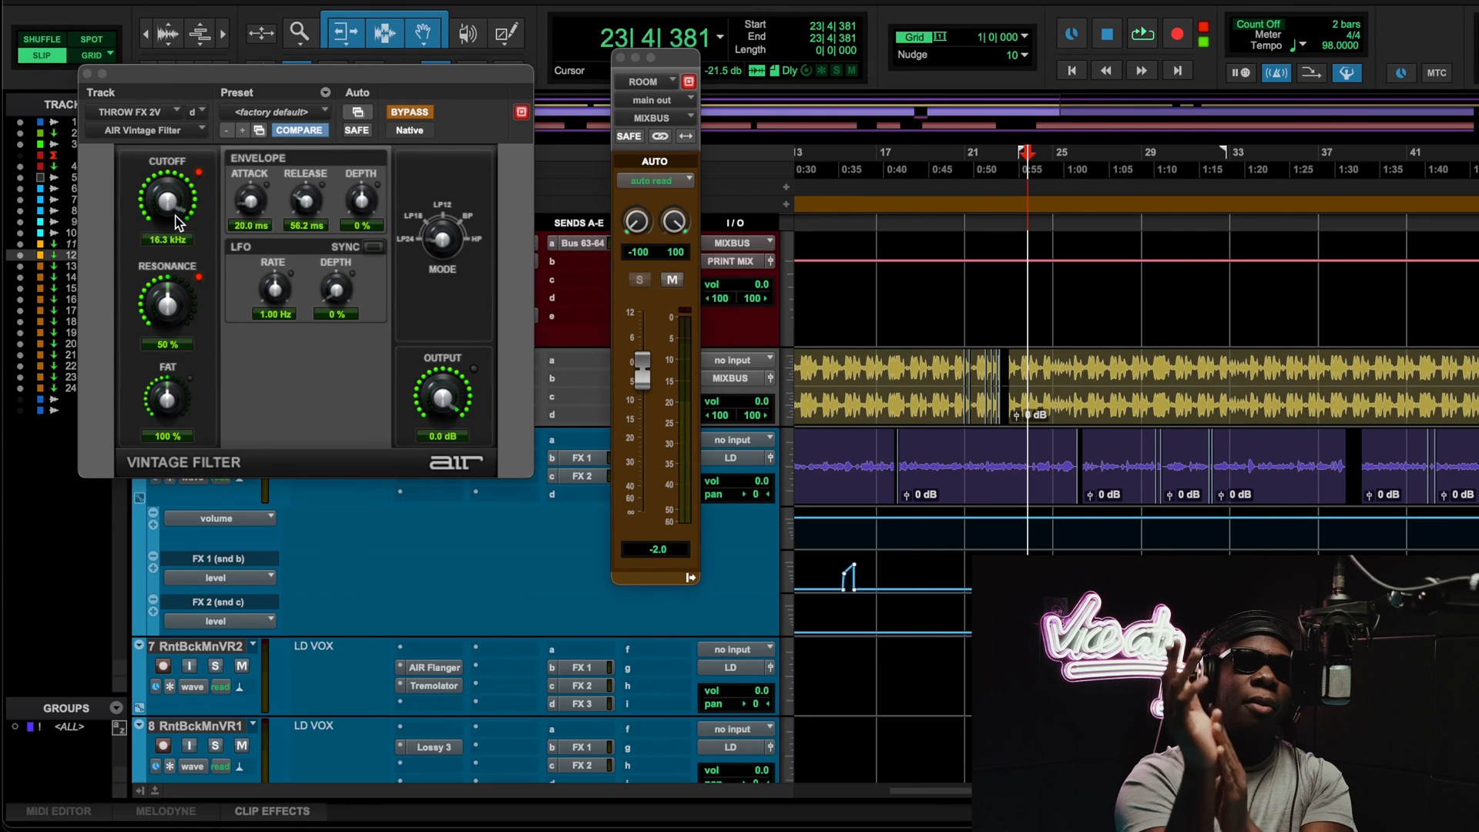
Step: Replay the section from about bar 23 with the AIR Vintage Filter out of bypass, watching Cutoff and Resonance move, and stop playback
scroll(441, 614, down, 10)
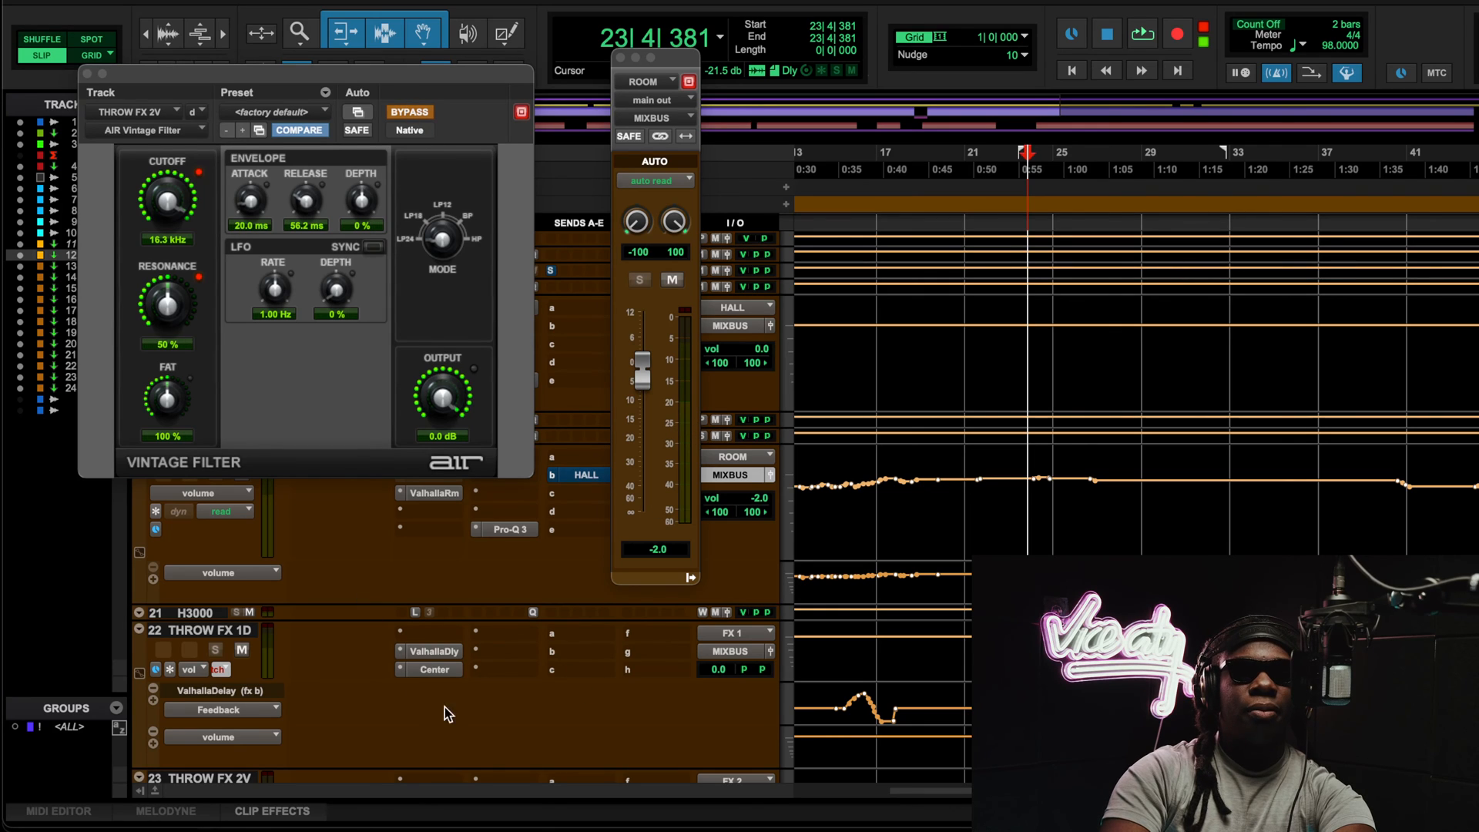
scroll(591, 617, up, 12)
key(space)
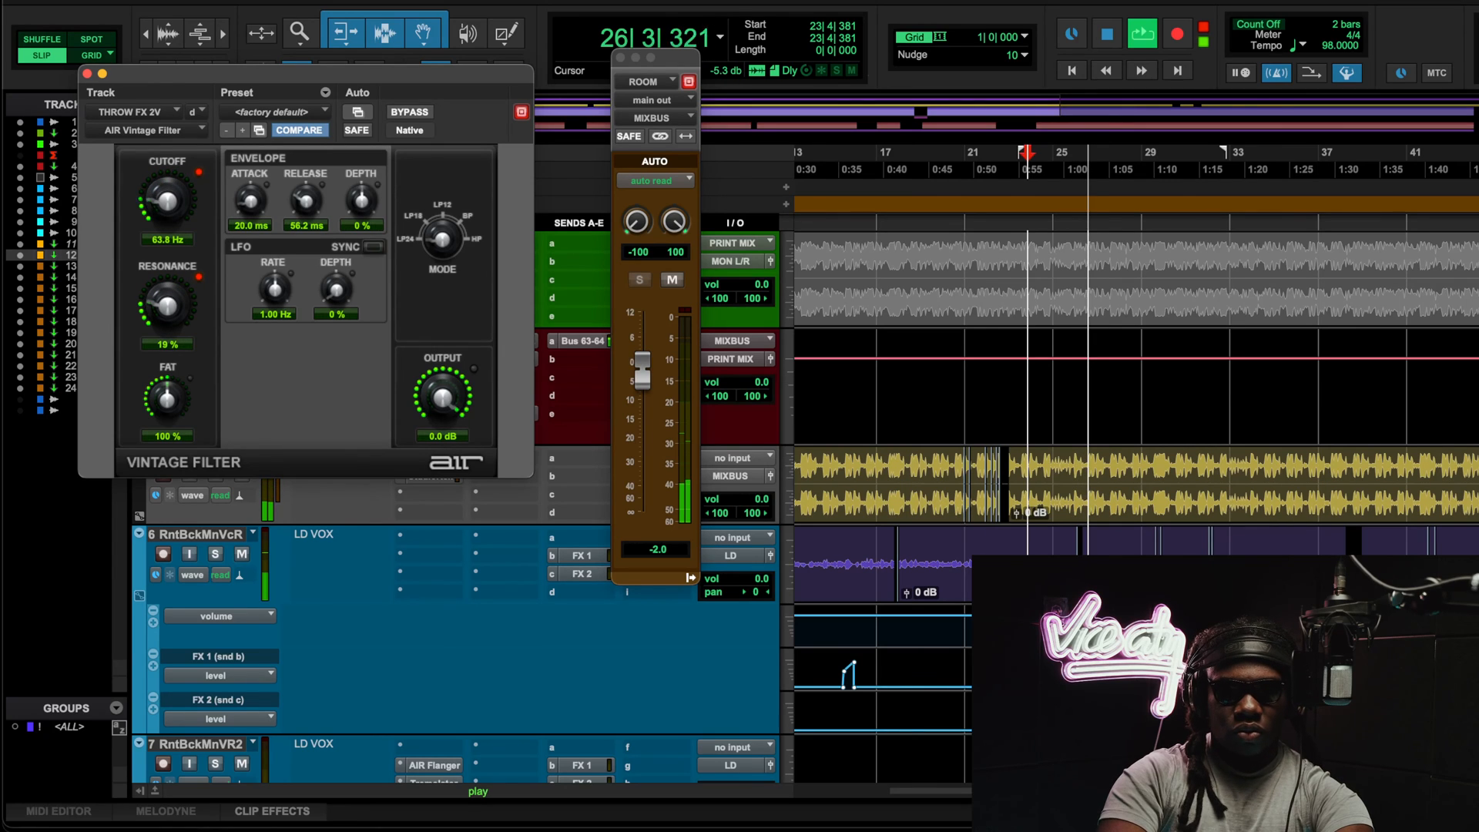
key(space)
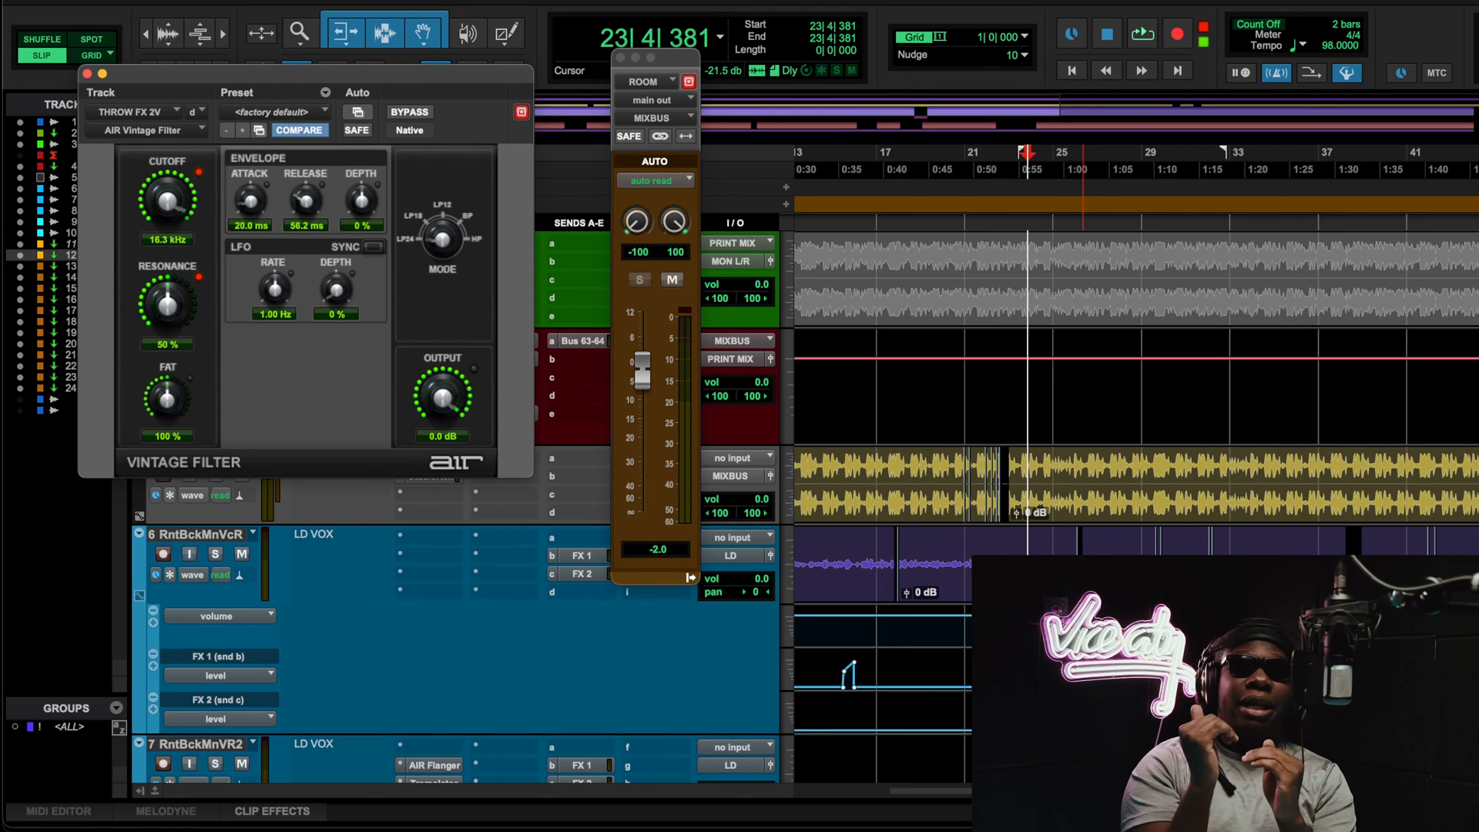
Step: Play from about bar 23 and open the FabFilter Pro-Q 3 on the THROW FX 2V track to examine its EQ curve
scroll(732, 458, down, 10)
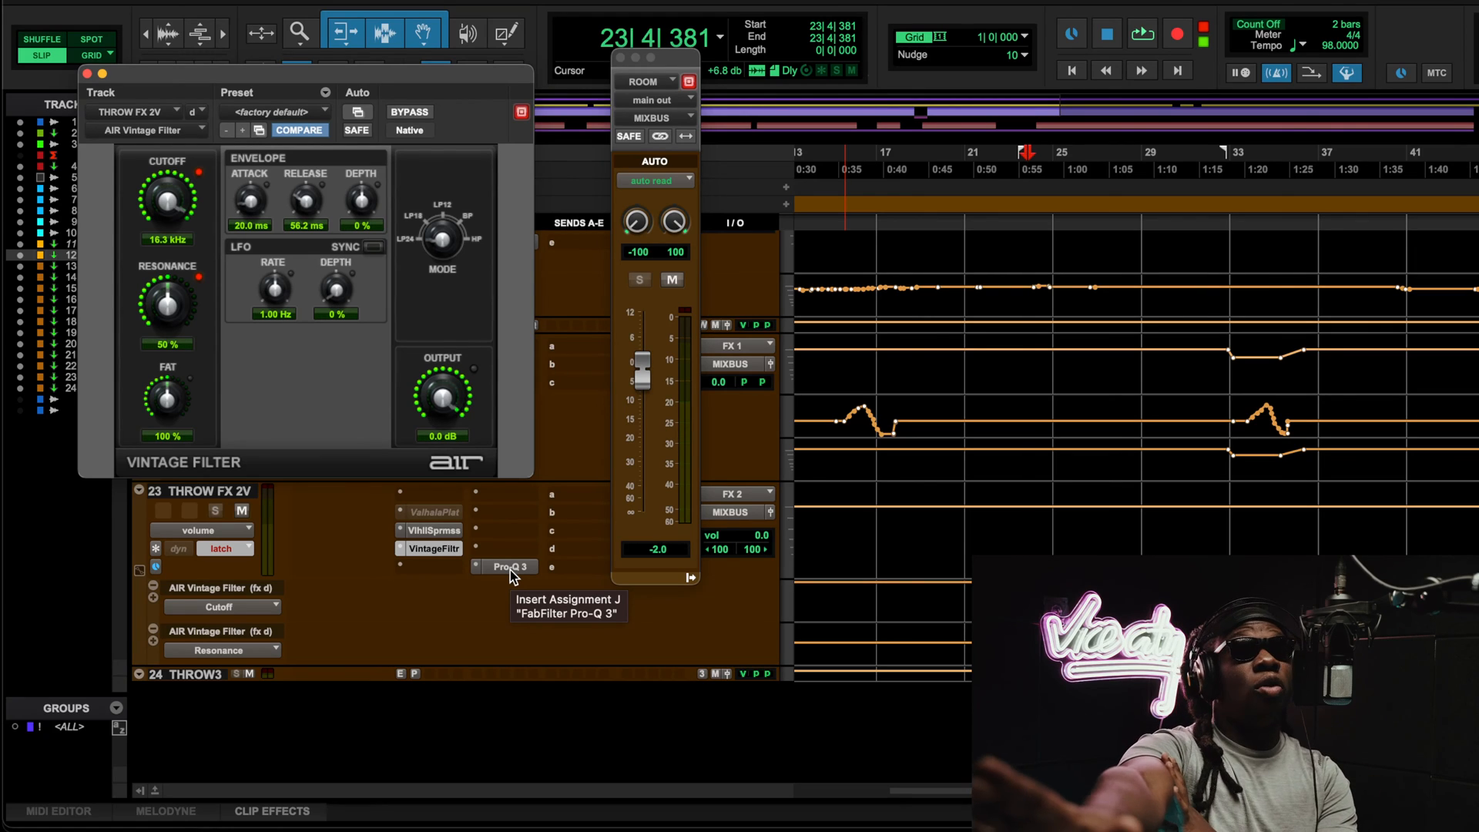
key(space)
click(460, 775)
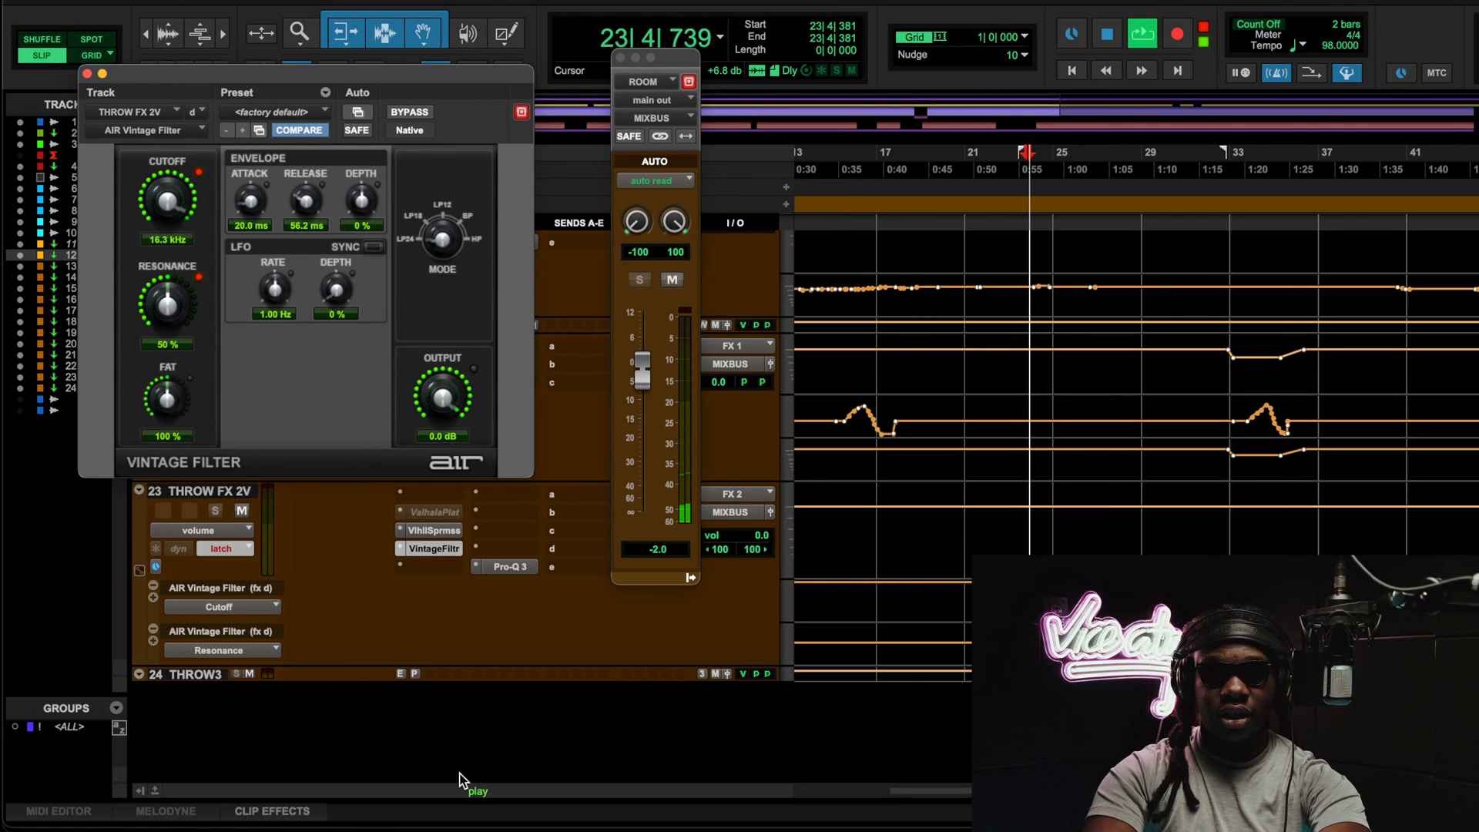
click(522, 573)
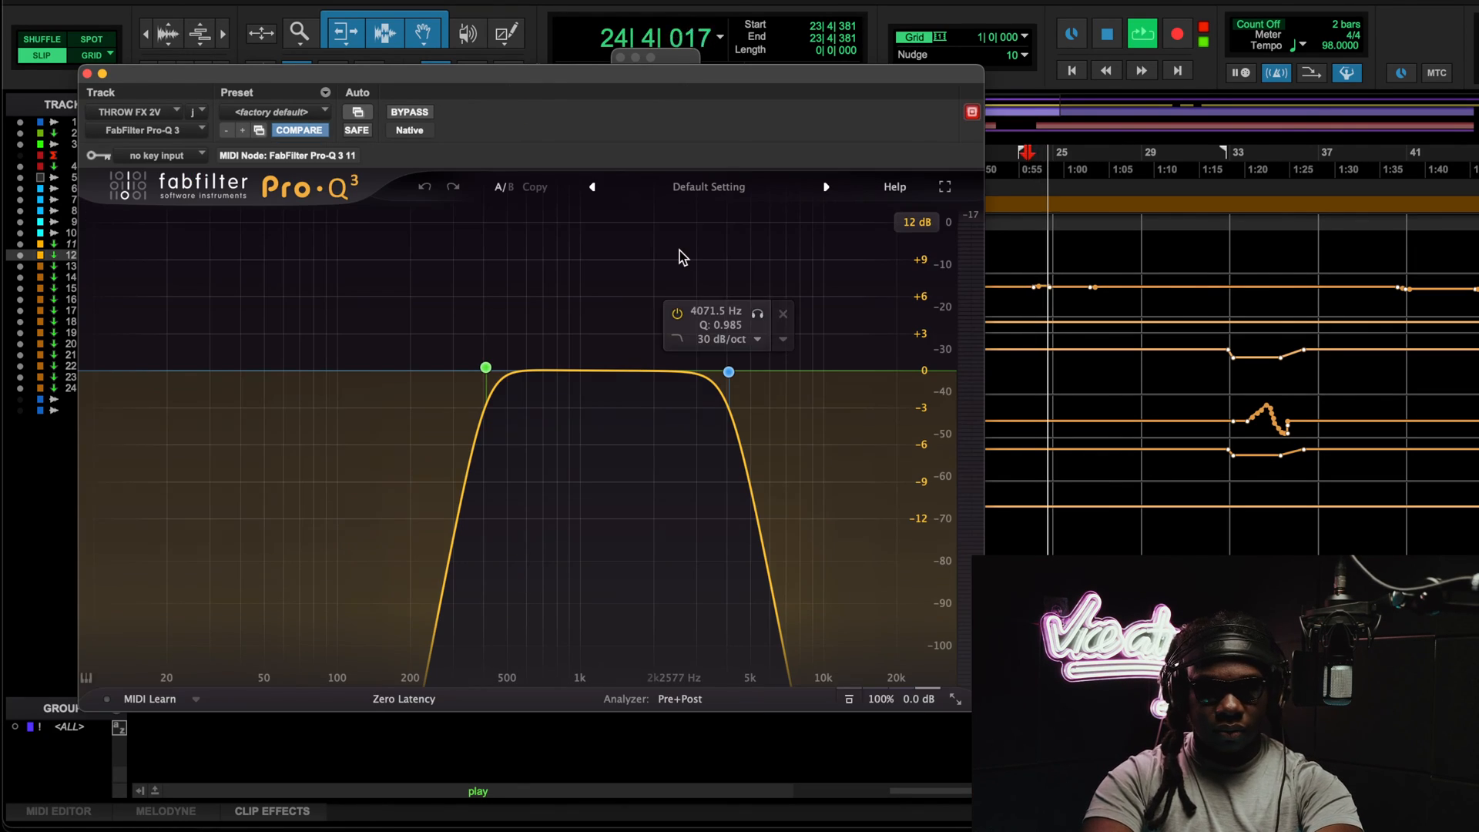
mouse_move(729, 372)
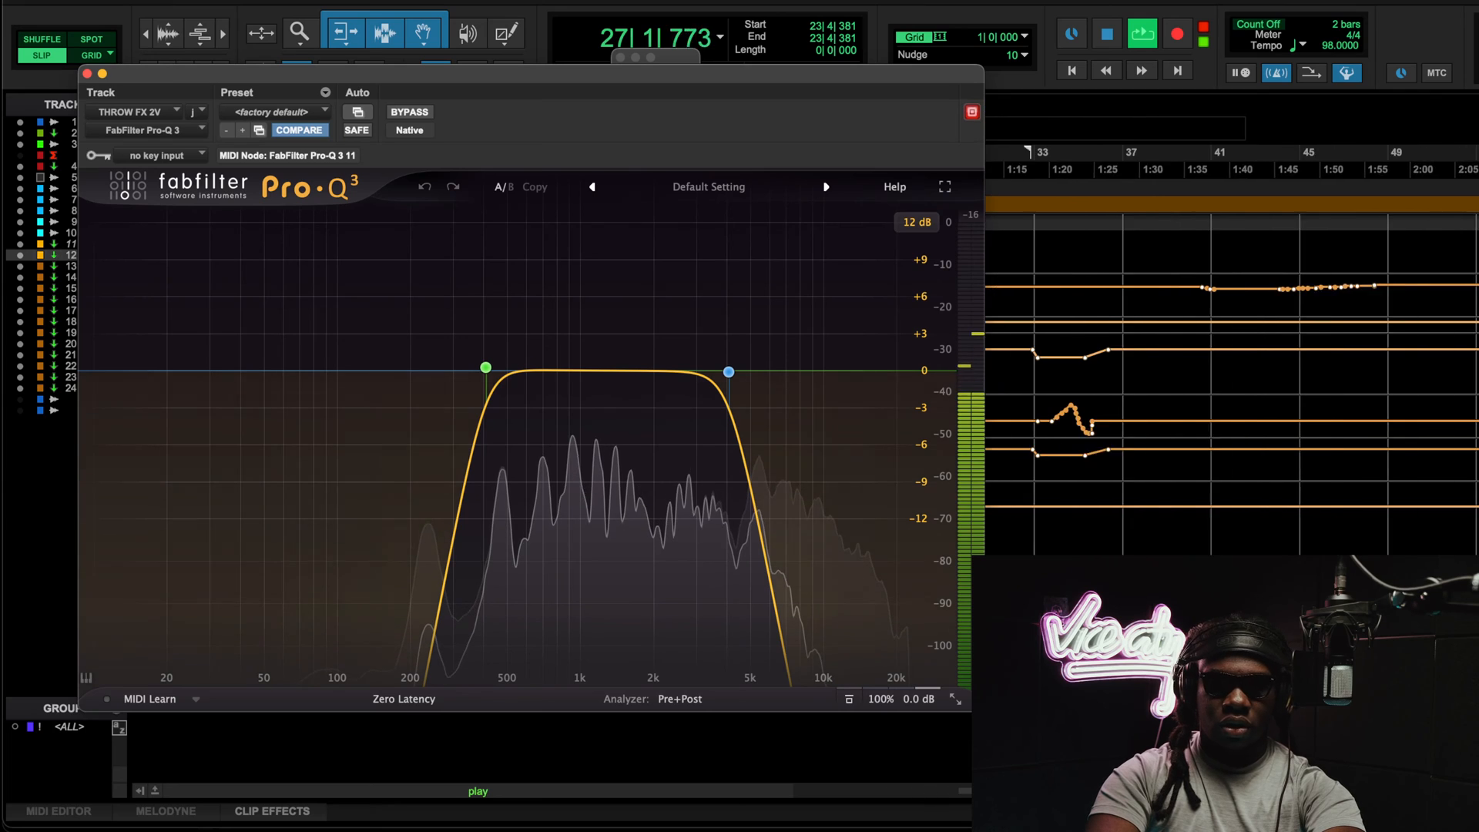
Step: Play the throw from about bar 48 while inspecting the Pro-Q 3 low-cut and high-cut bands, and stop playback
click(1308, 171)
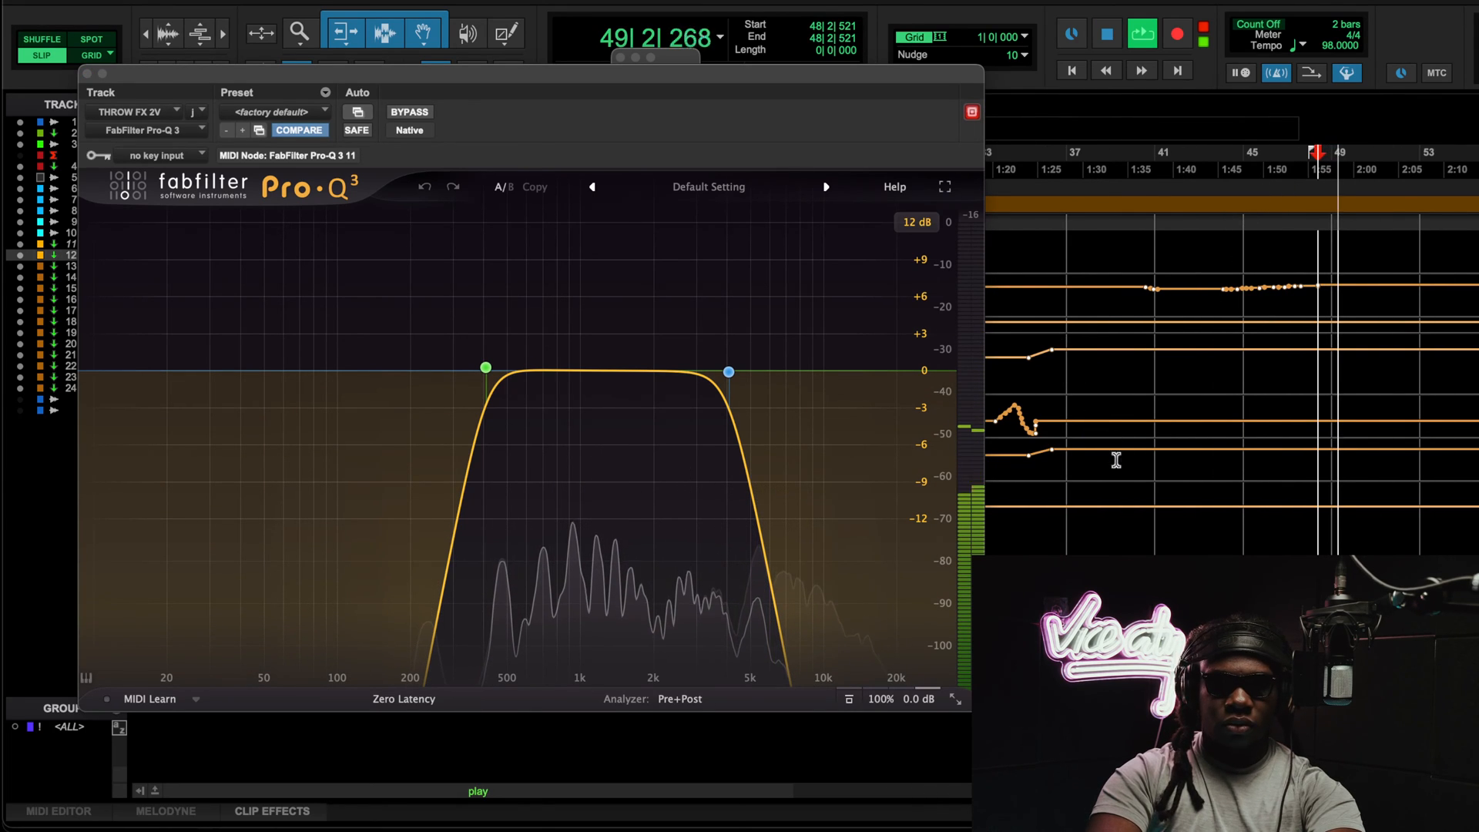
mouse_move(724, 385)
mouse_move(496, 390)
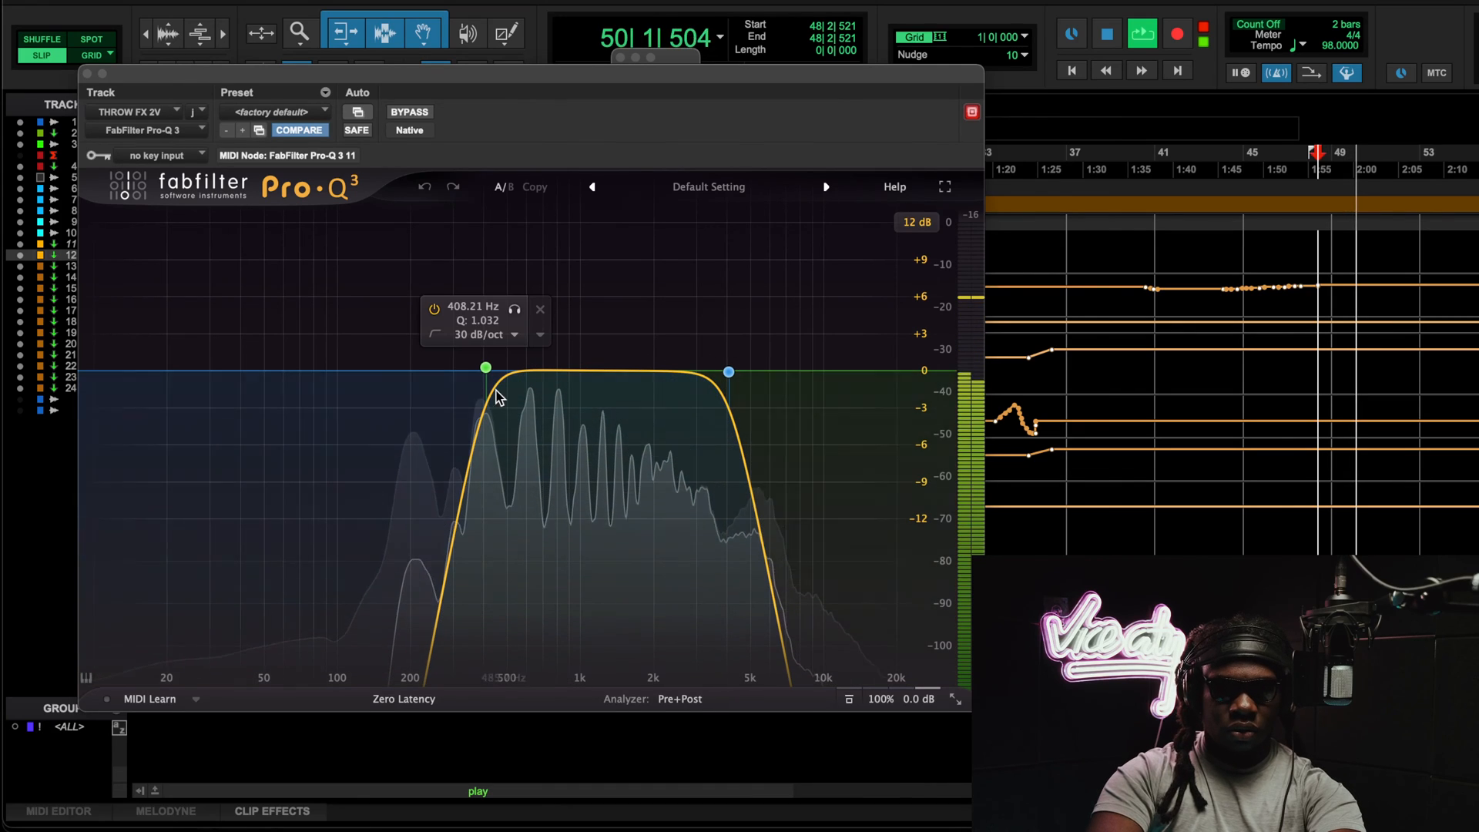
key(space)
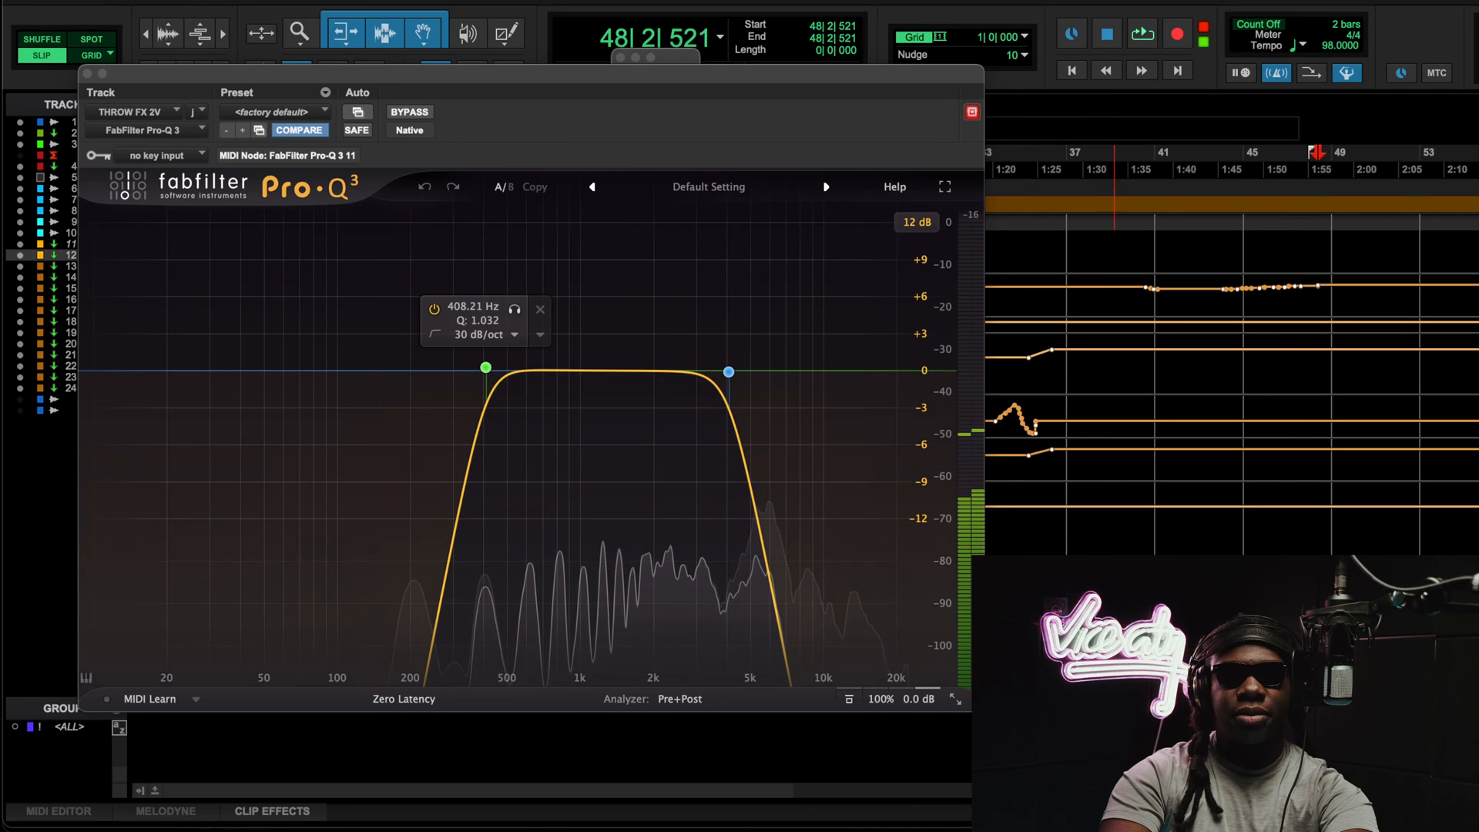
Step: Close the Pro-Q 3 window and place the playback position at about bar 40 on the ROOM track's automation
scroll(1219, 521, left, 3)
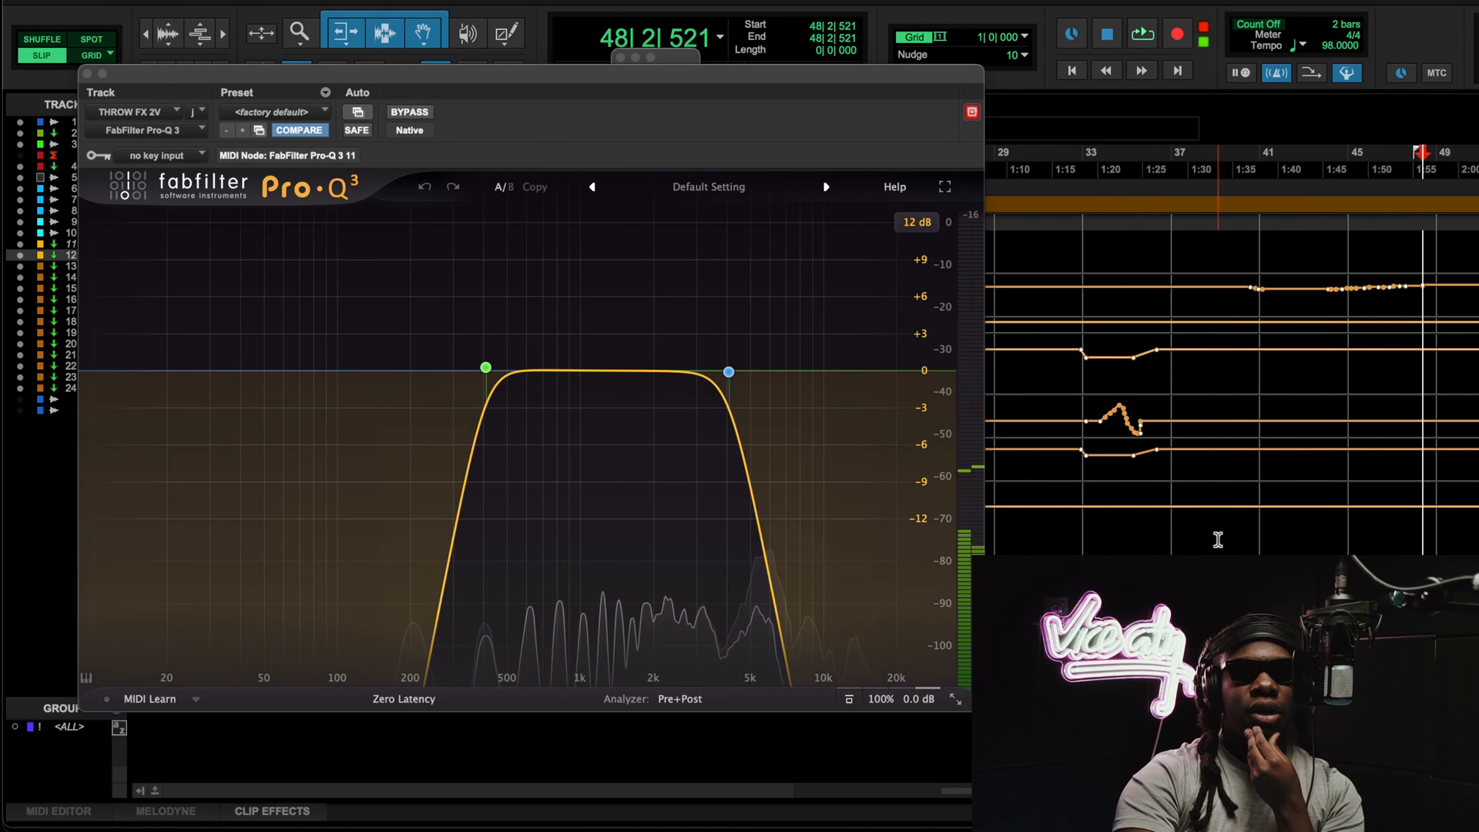
key(r)
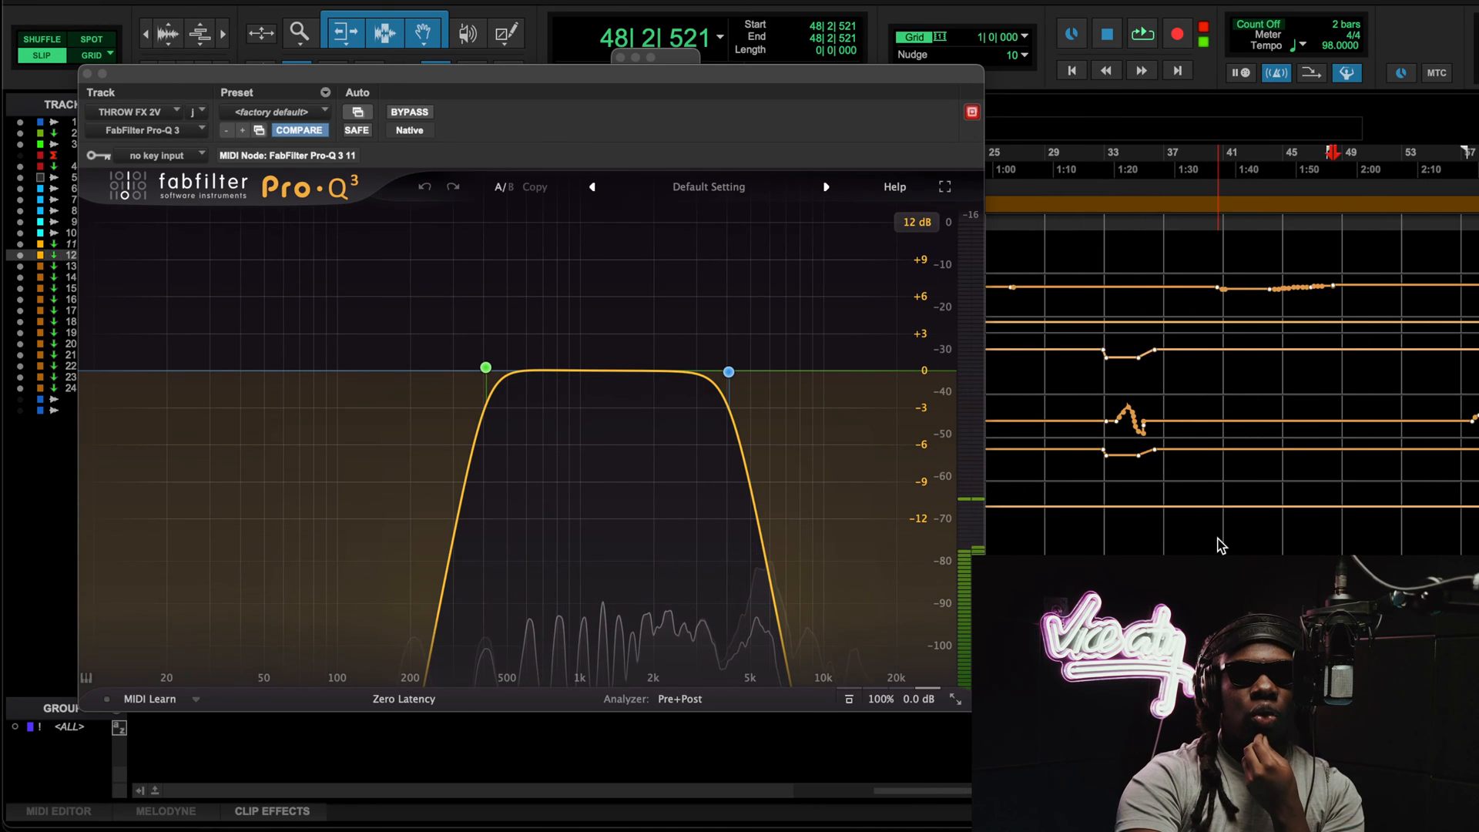
click(88, 74)
scroll(1121, 459, up, 3)
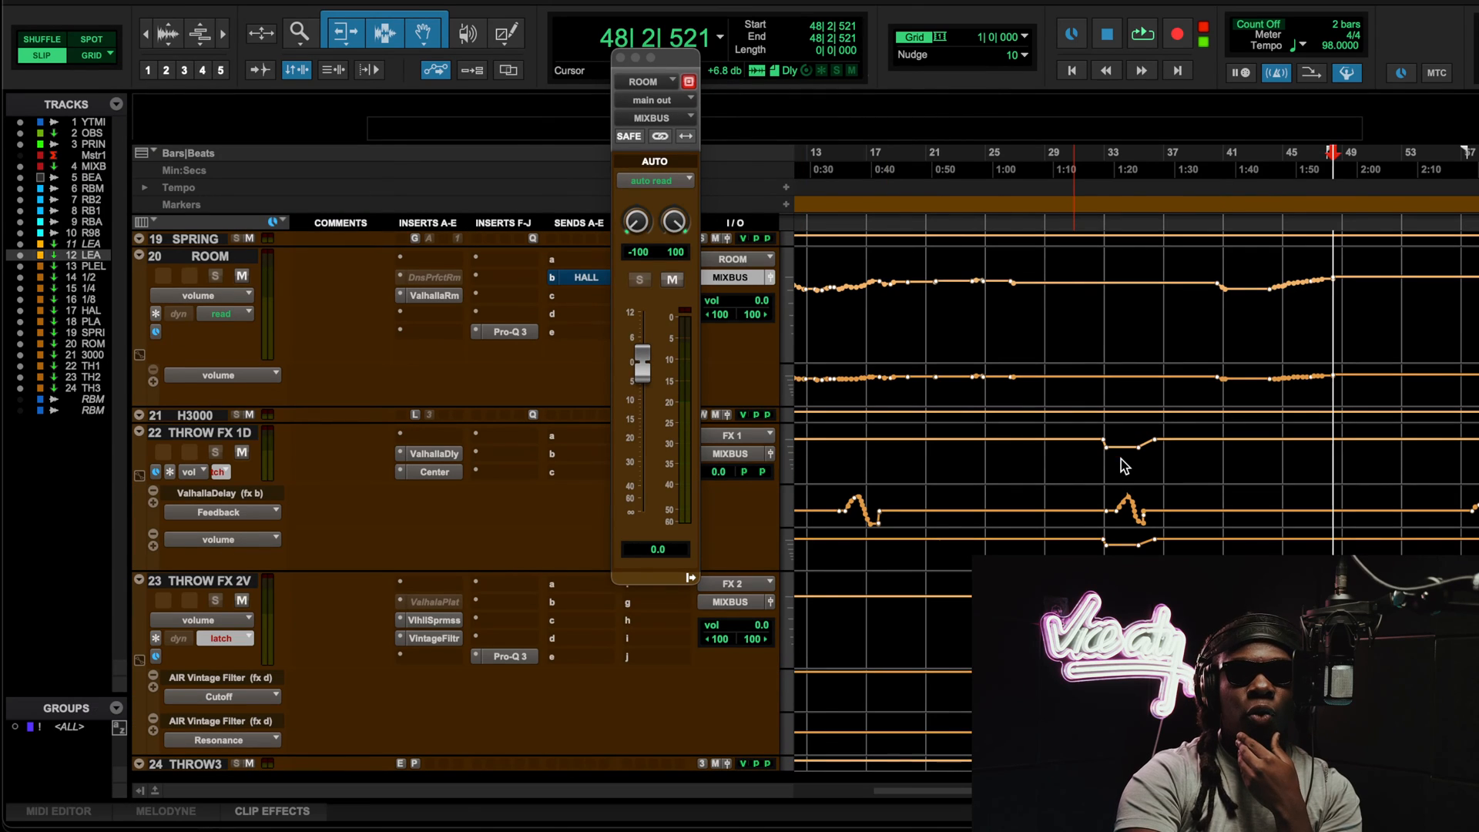
click(1226, 391)
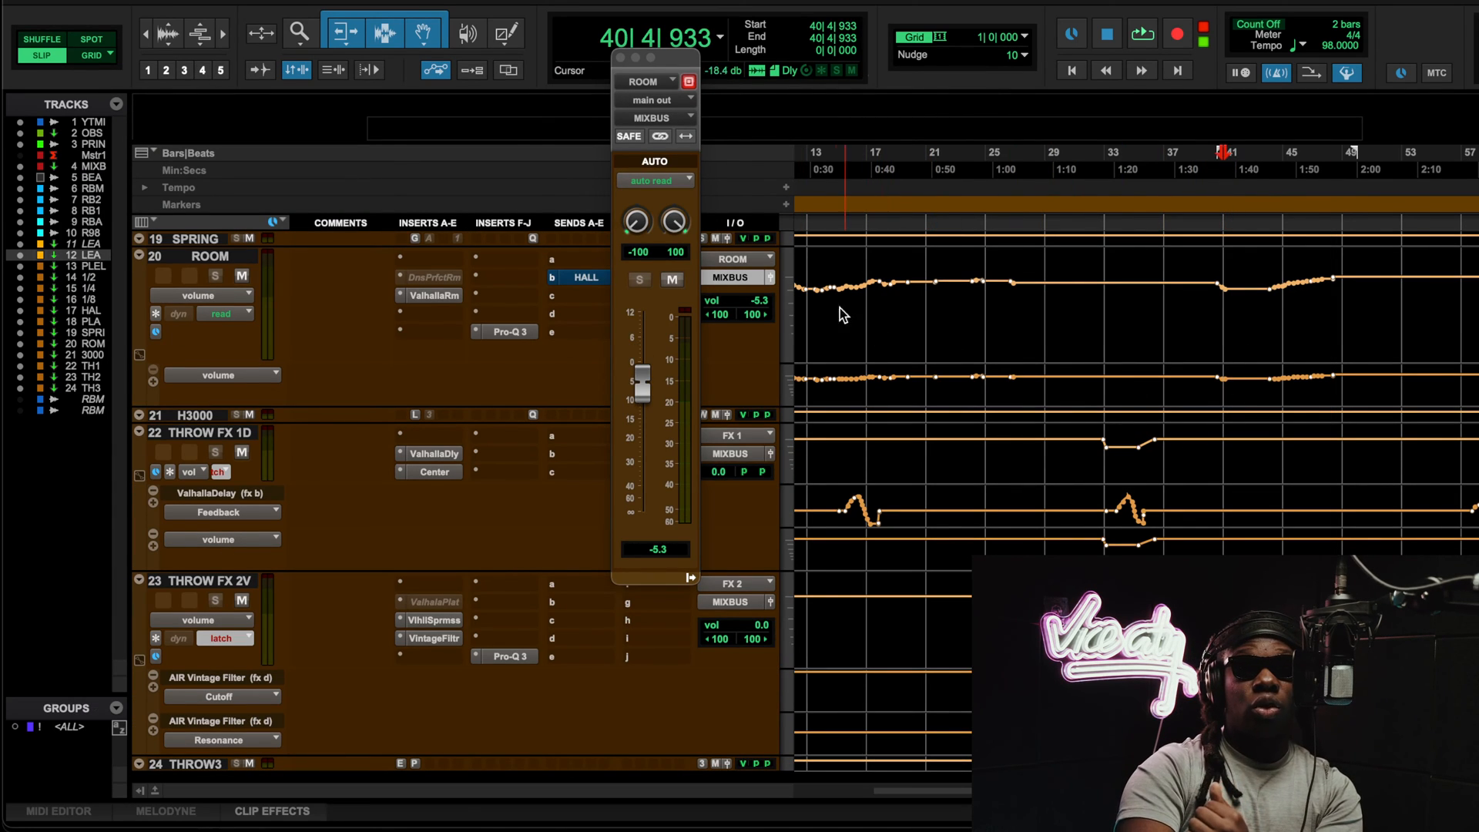
Step: Play from about bar 44 while watching the ROOM fader follow its volume automation, and close the fader window after stopping playback
click(1277, 180)
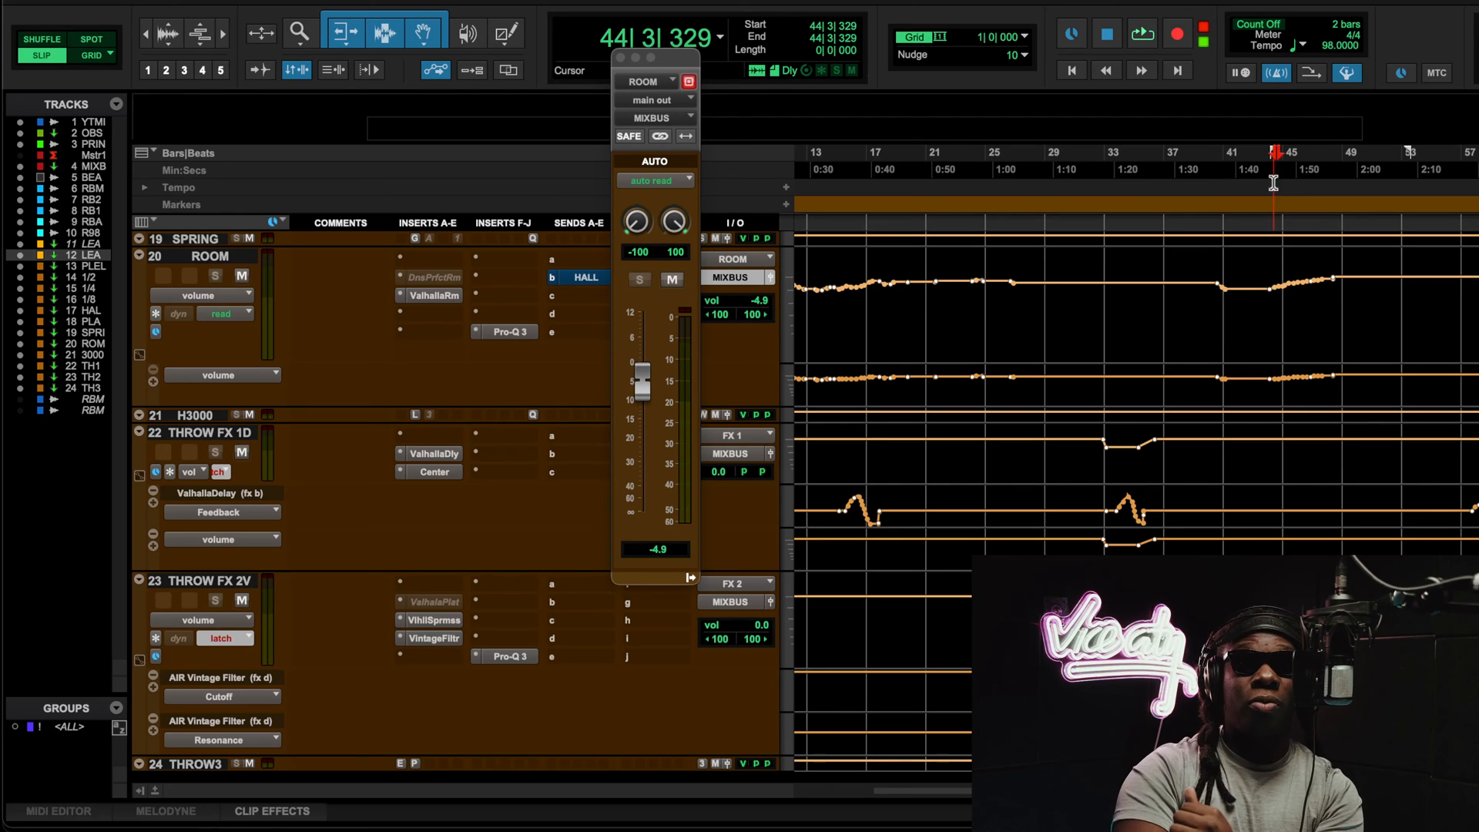
click(1270, 176)
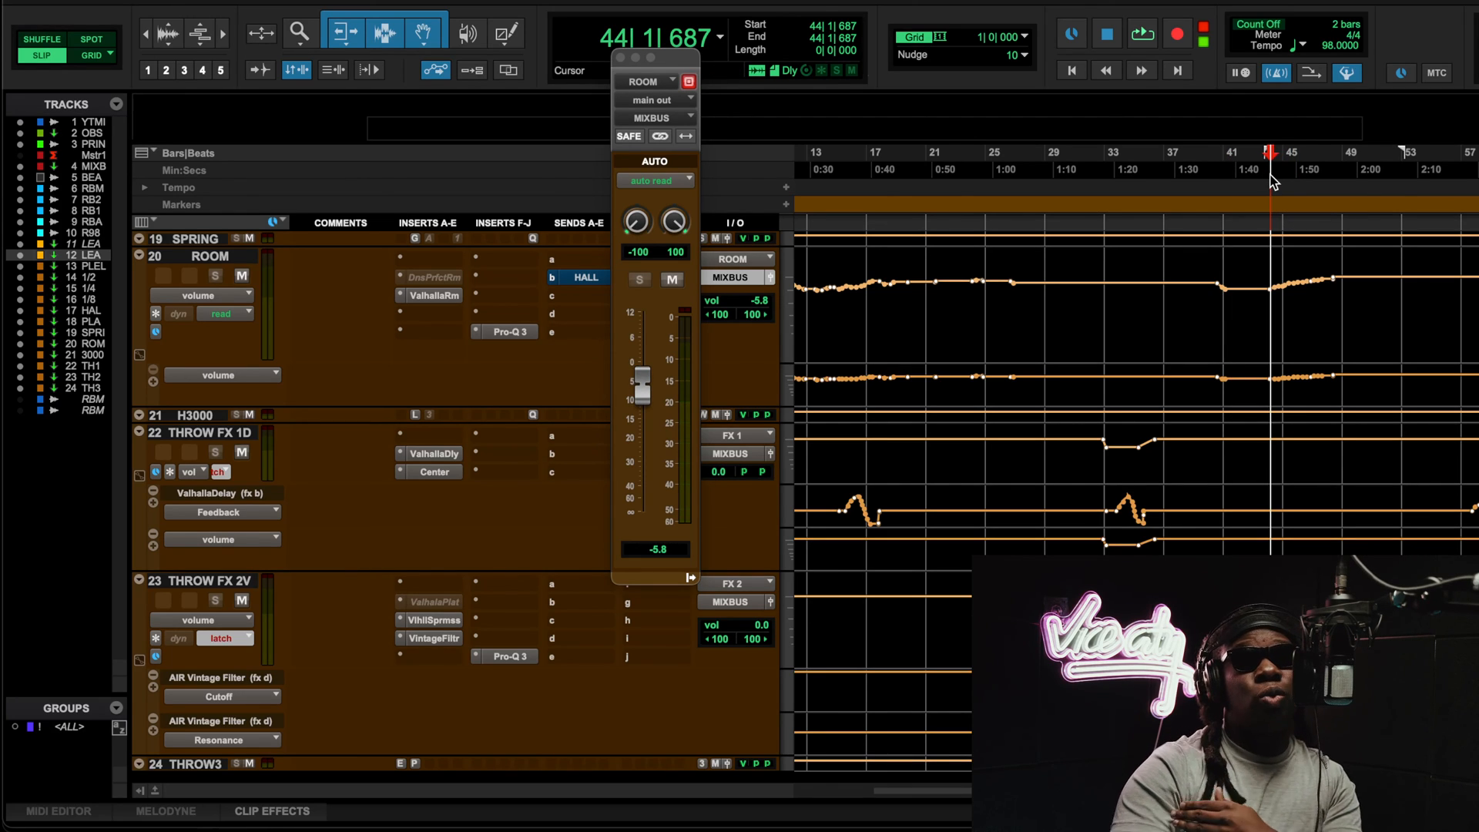
key(space)
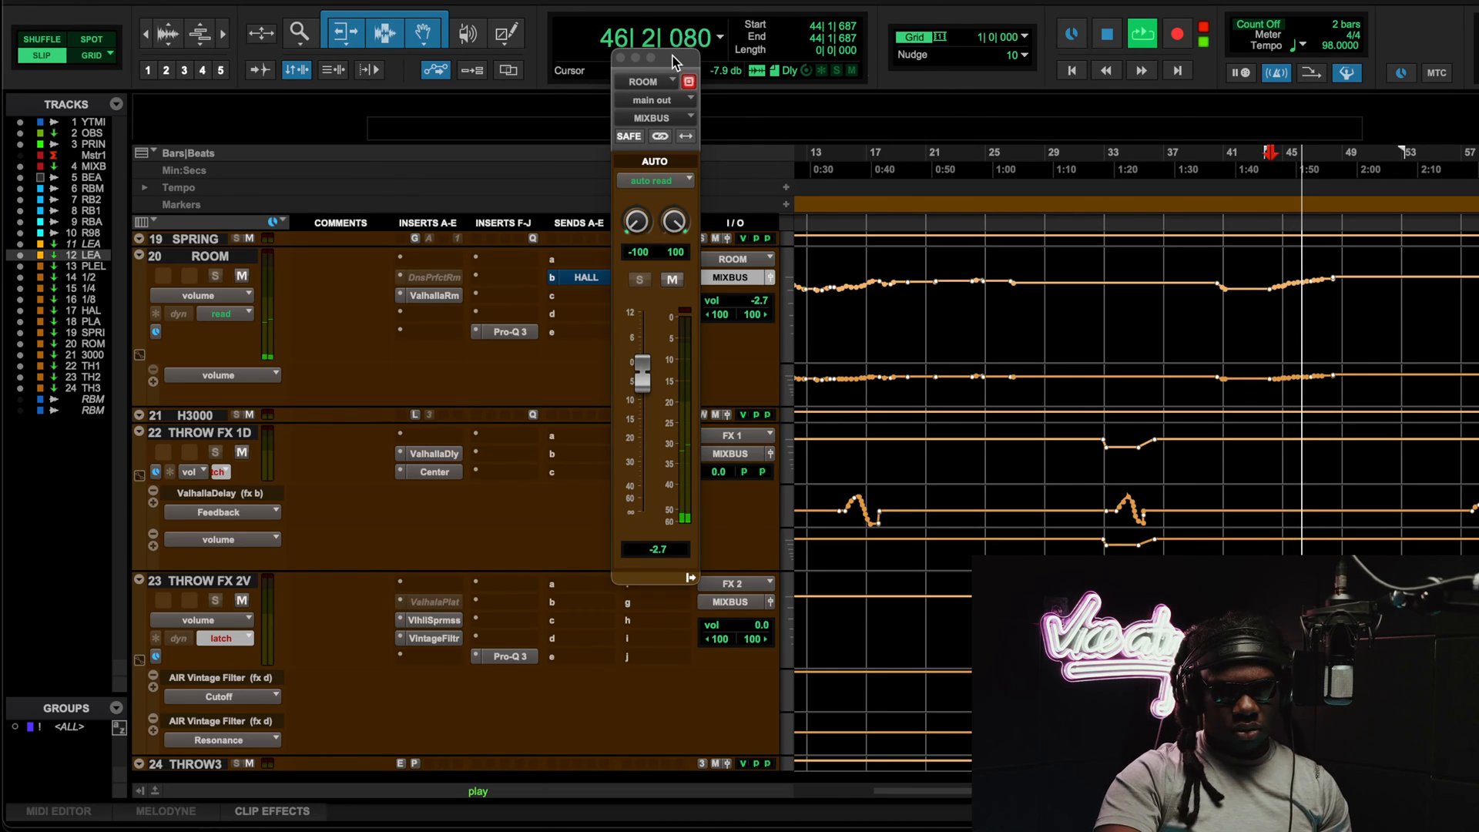
drag(676, 62, 483, 41)
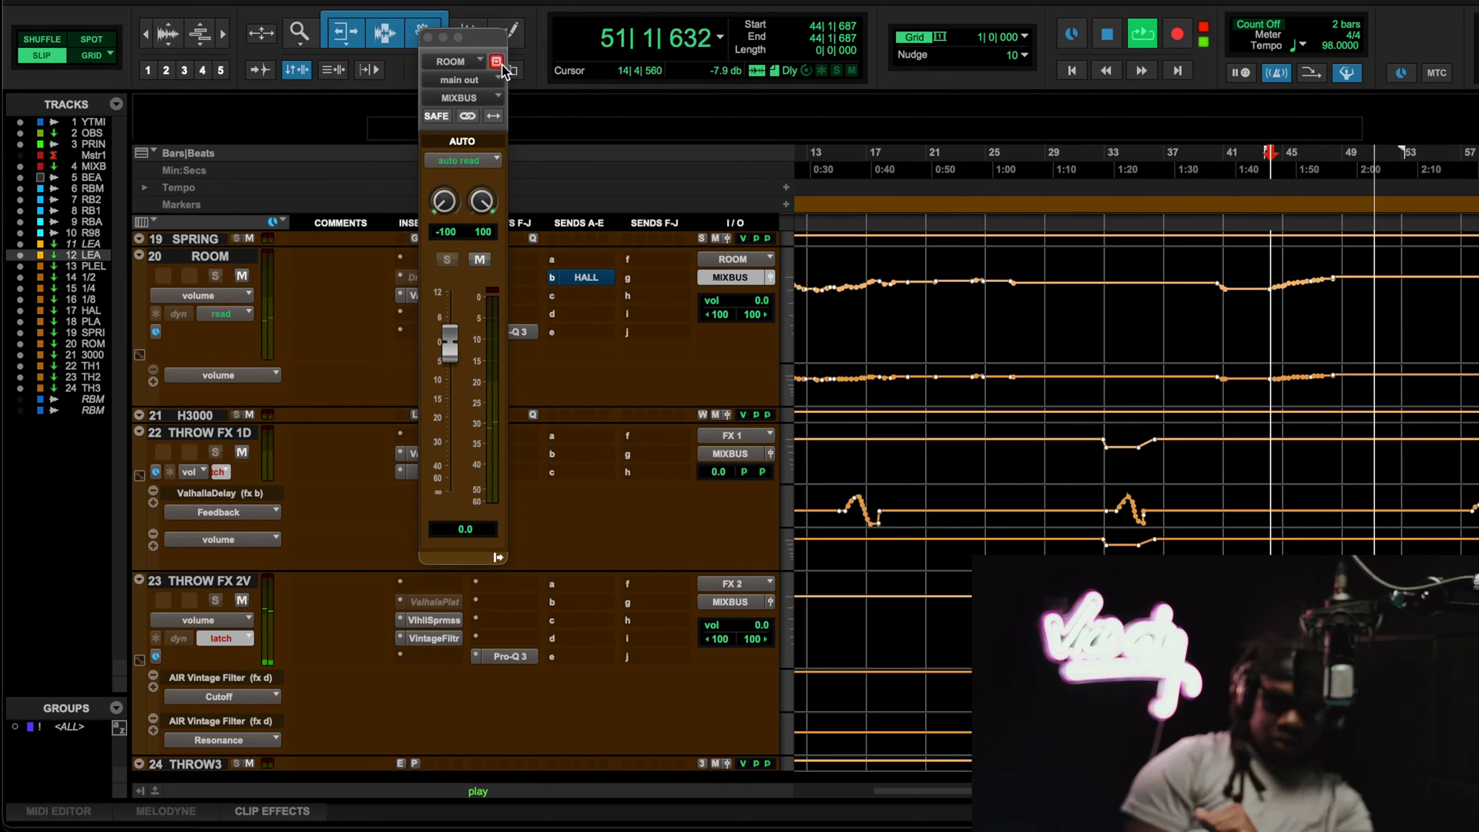
key(space)
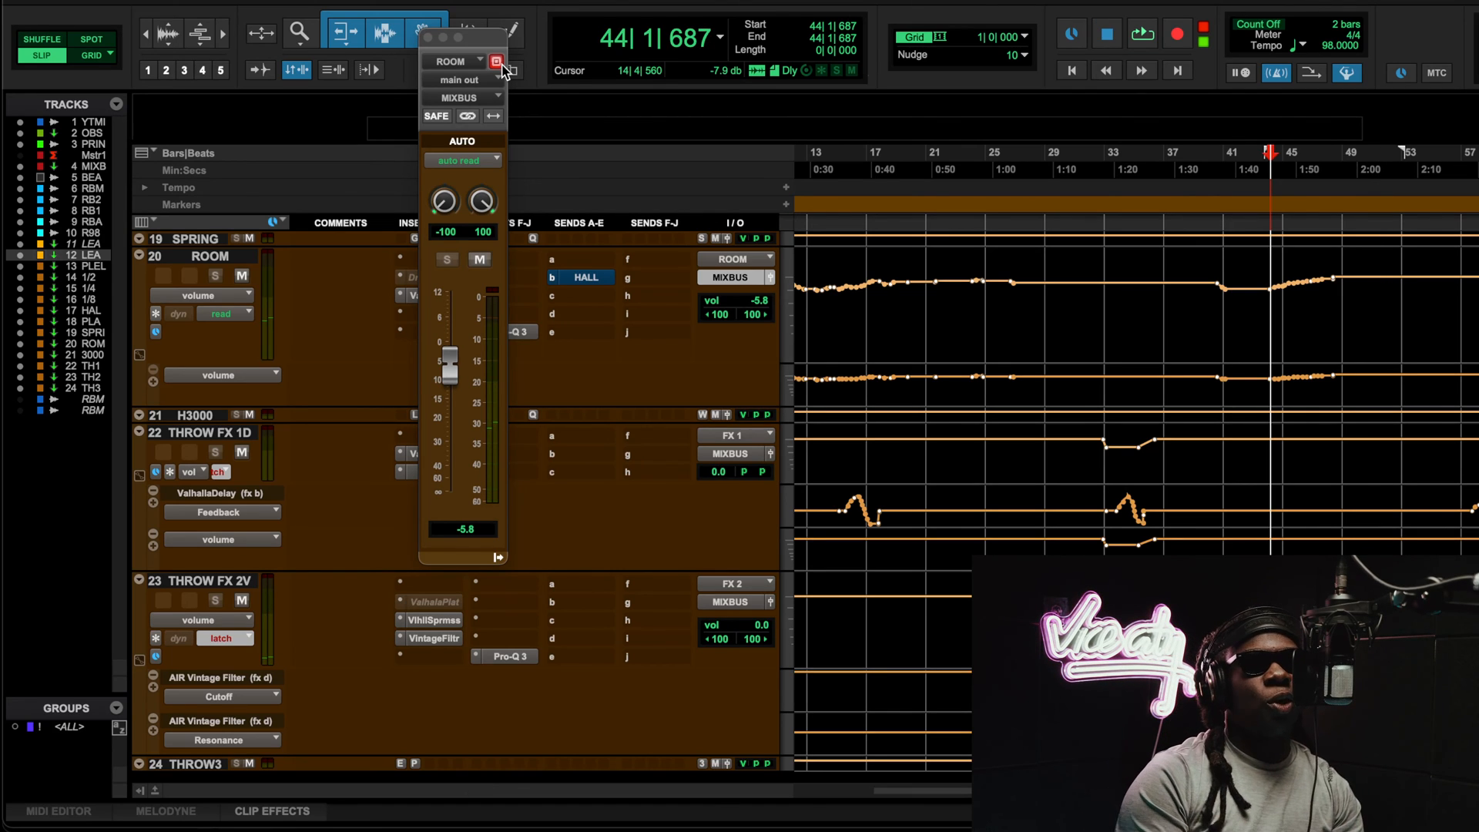
scroll(1086, 307, up, 15)
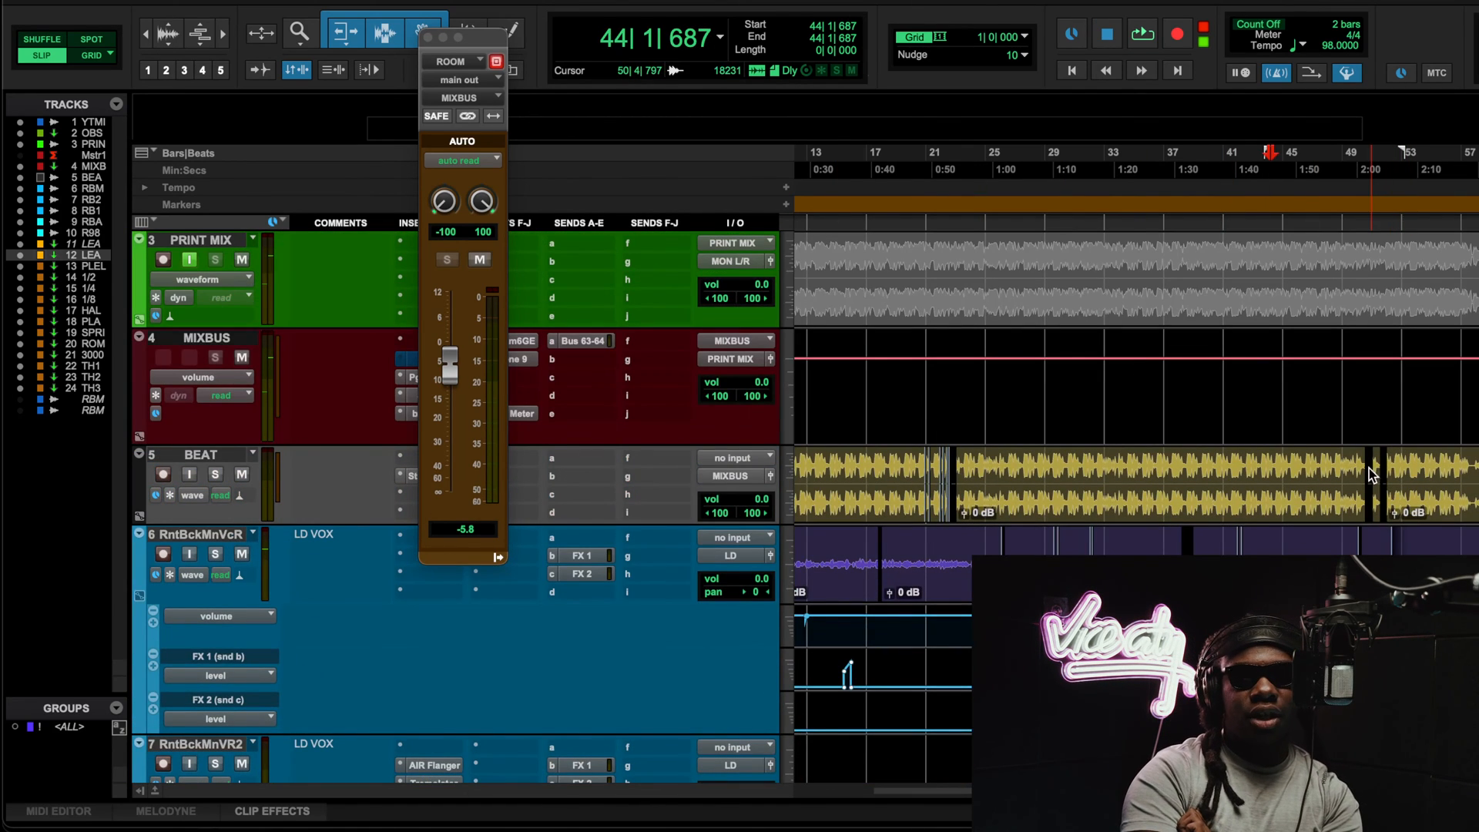
scroll(1370, 468, down, 15)
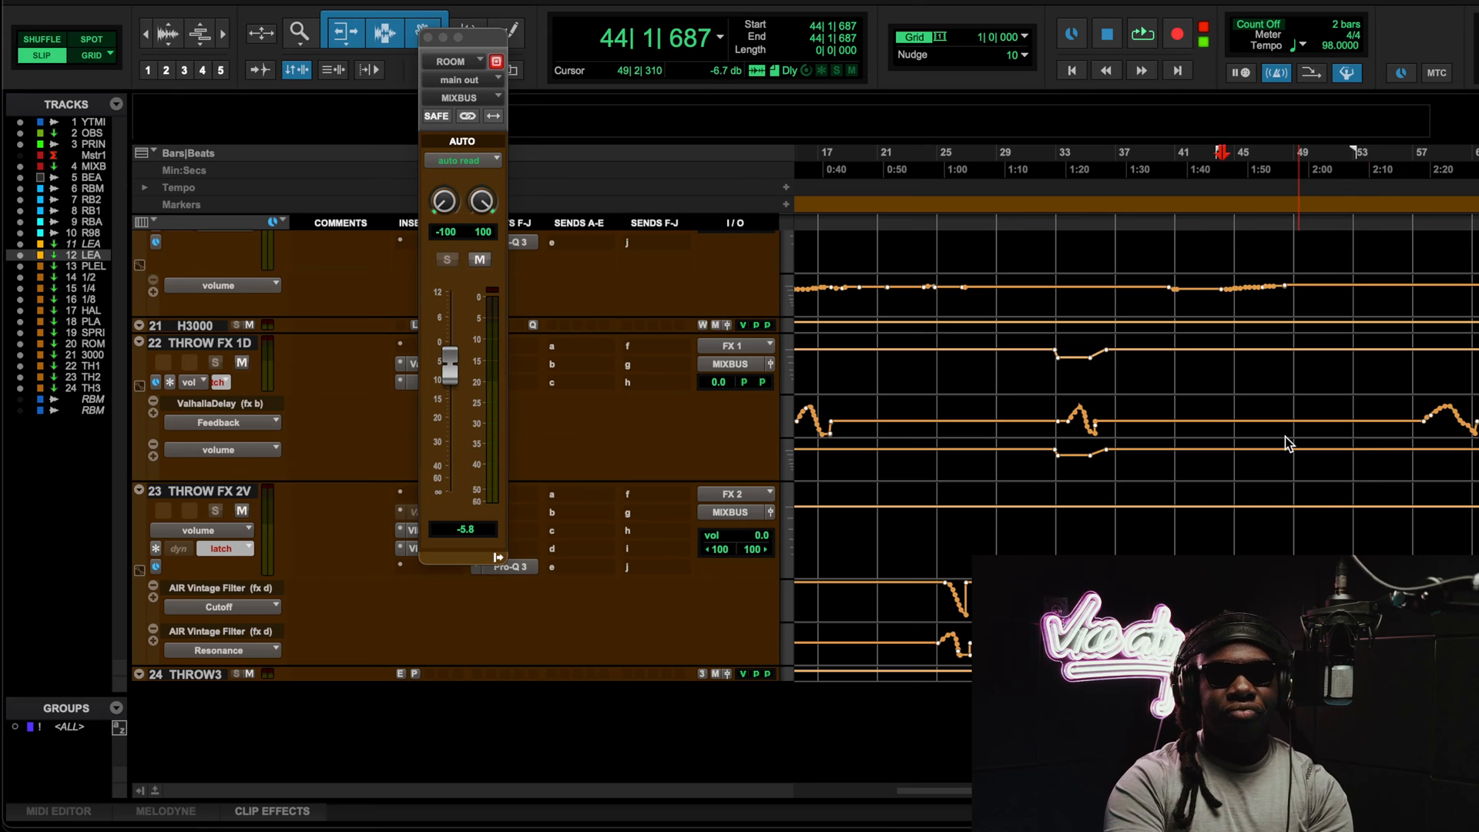
click(428, 38)
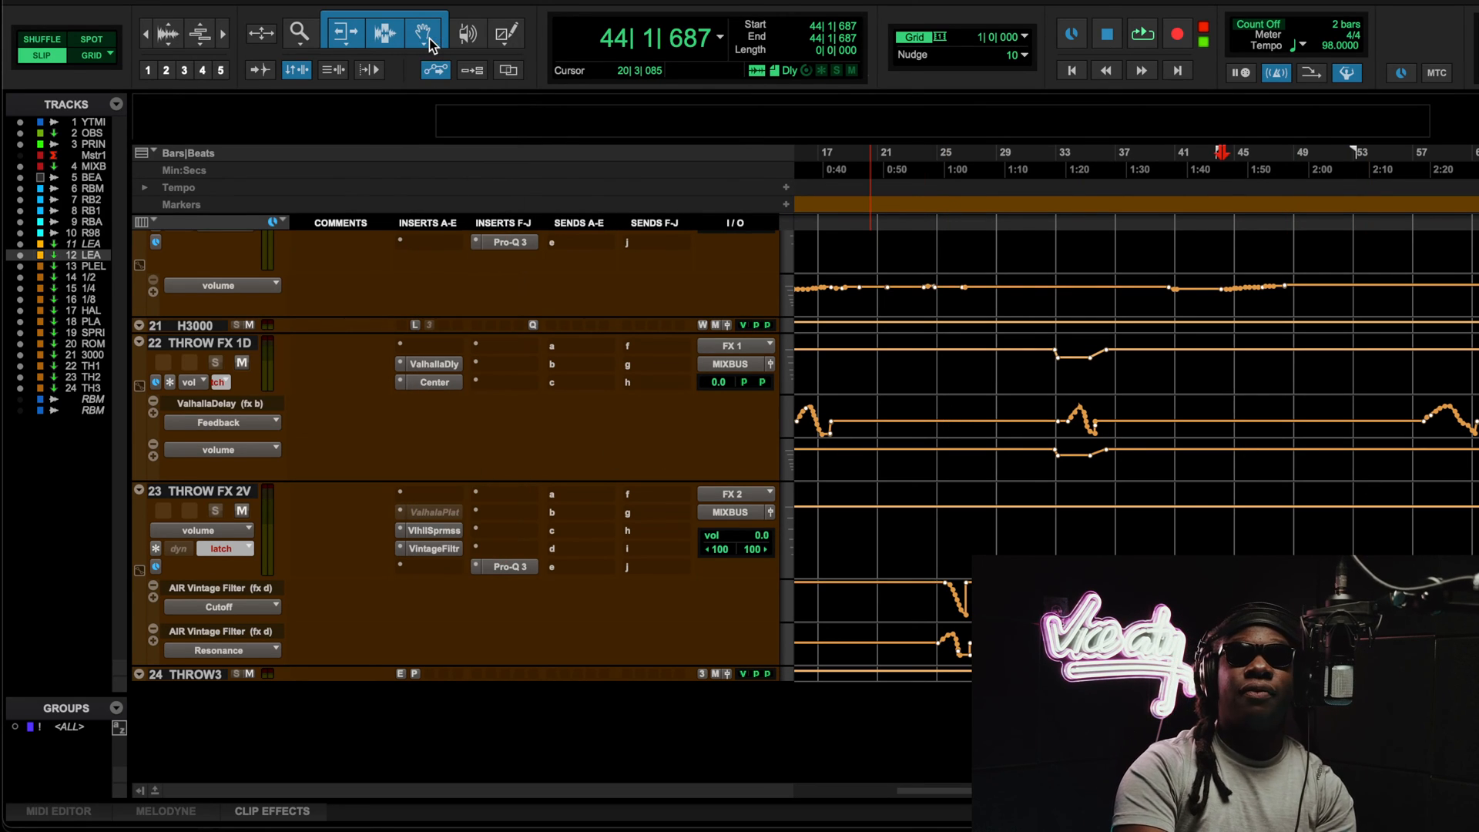
Step: Open ValhallaSupermassive on the THROW FX 2V track, audition the throw from about bar 48, and close the plug-in after stopping playback
click(435, 533)
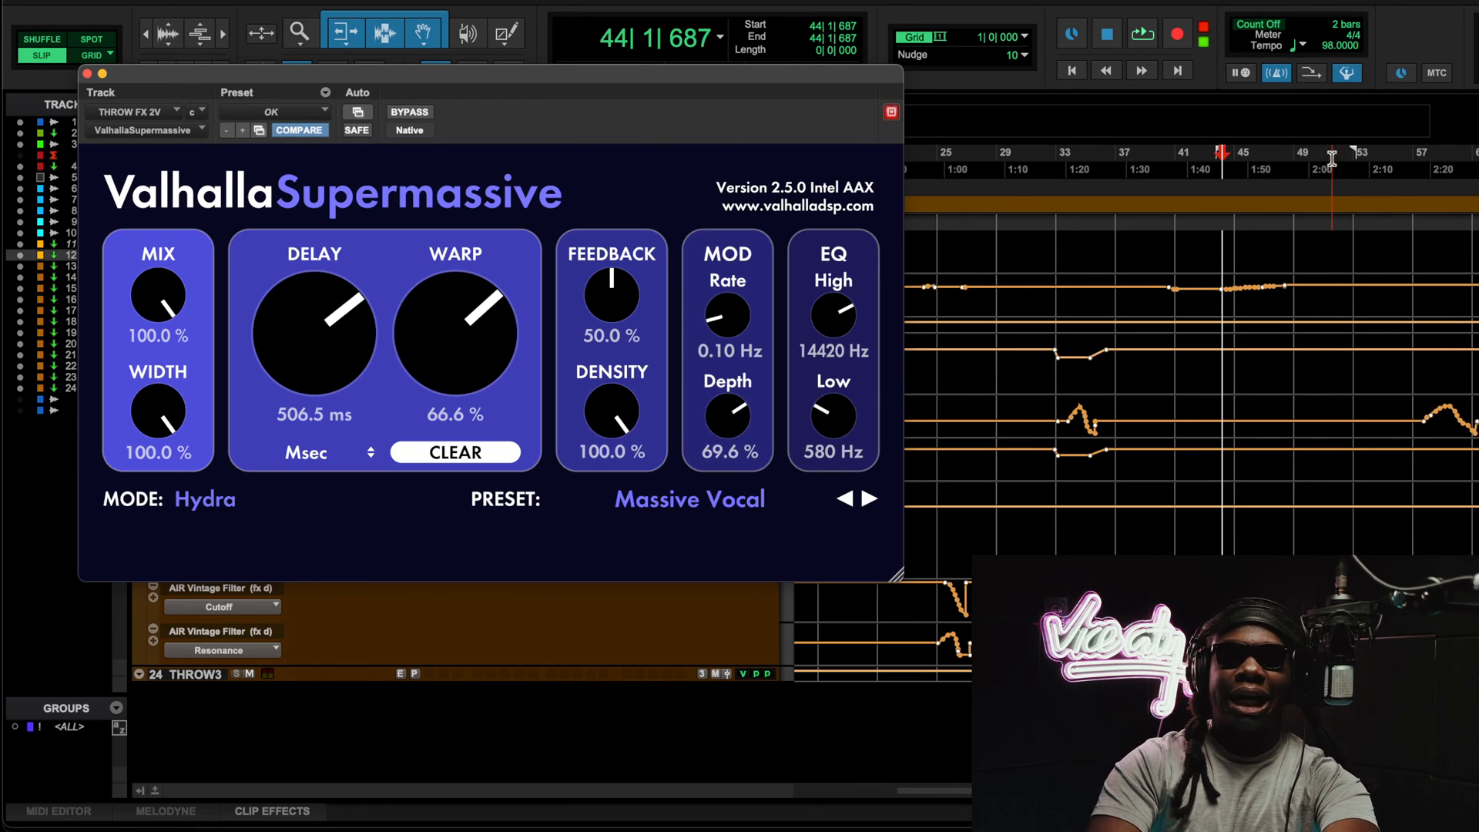
click(1285, 154)
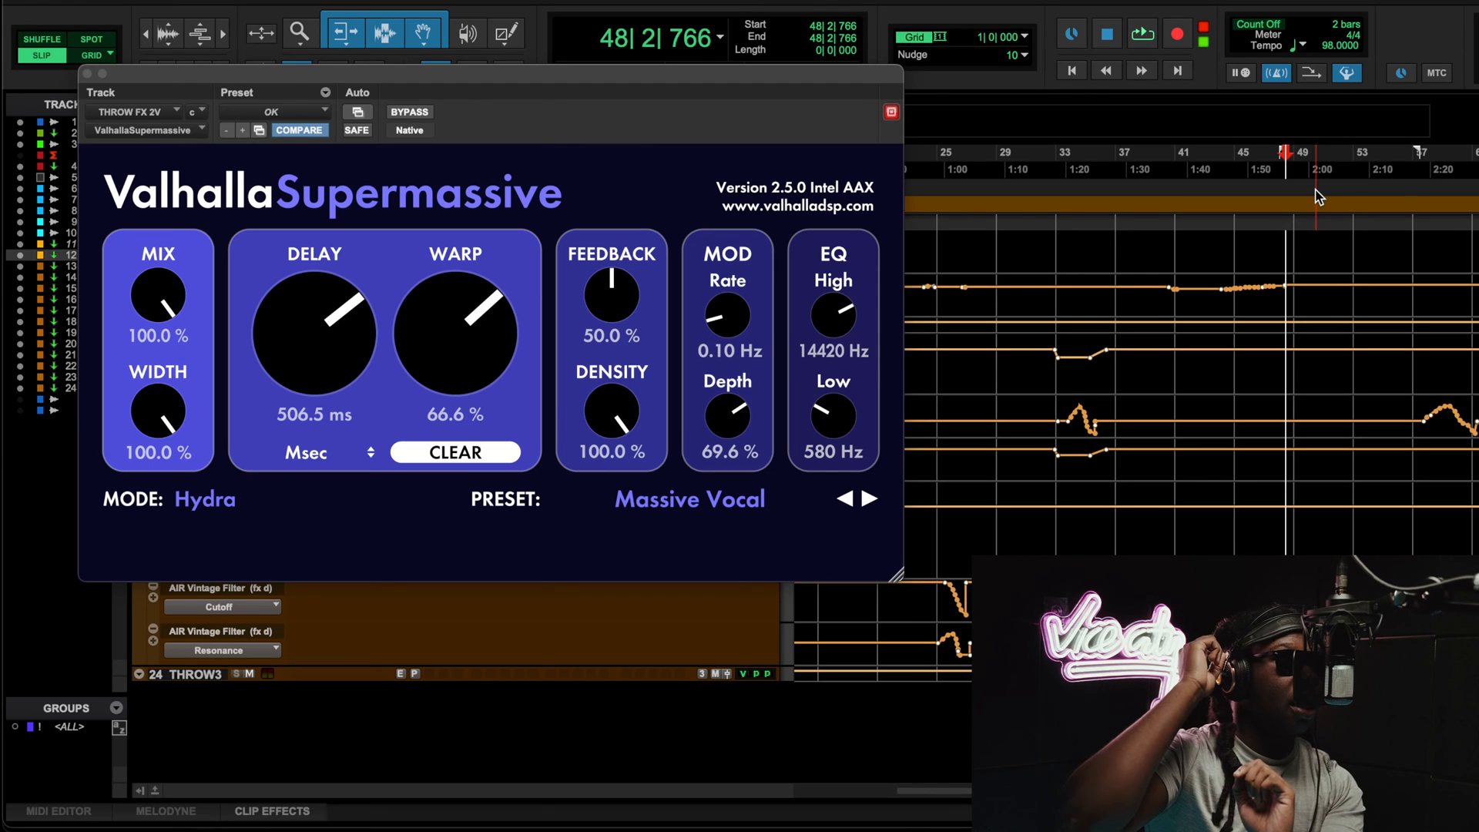
key(space)
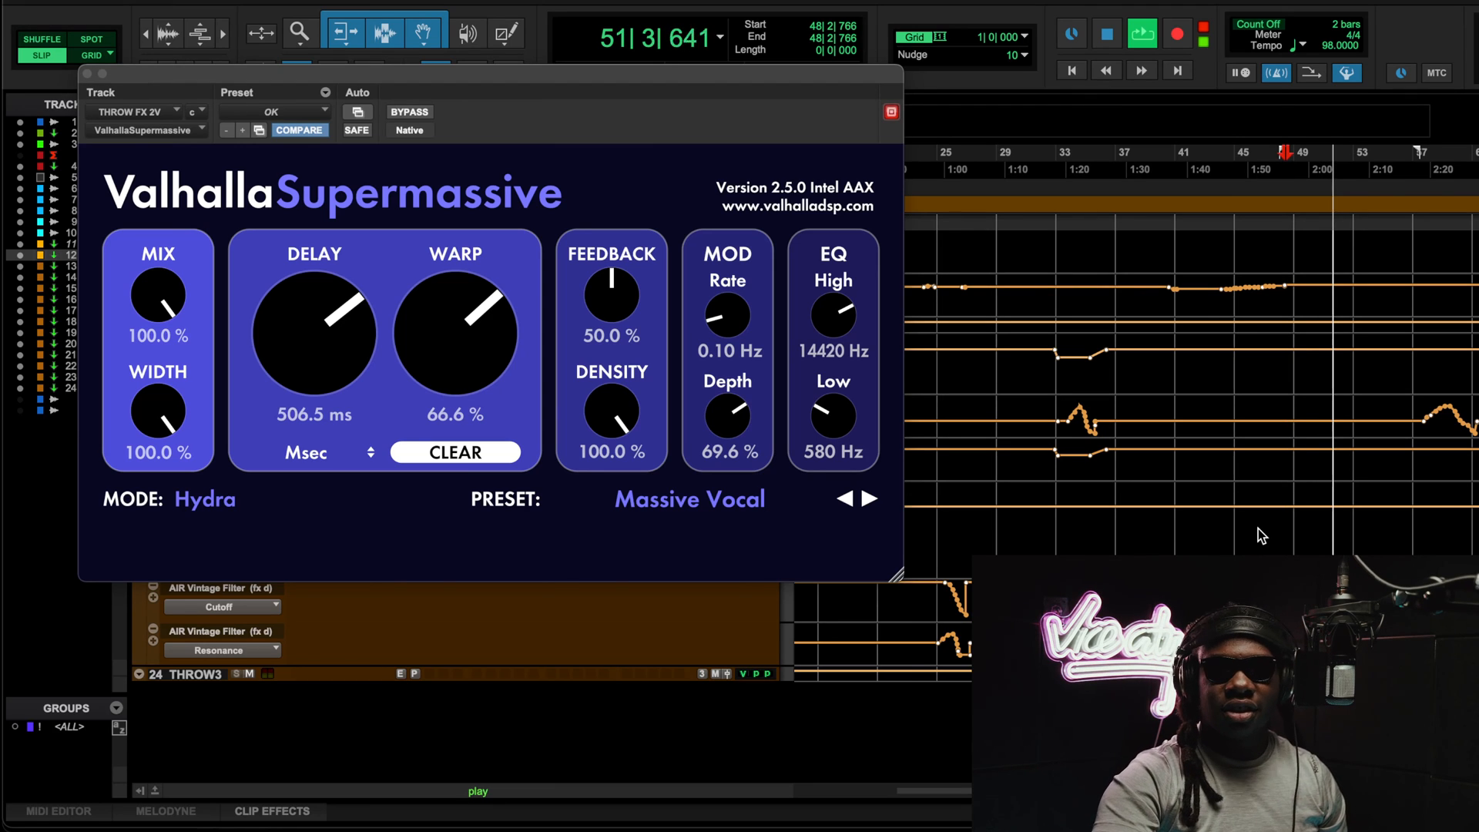
click(1291, 174)
scroll(1325, 368, up, 10)
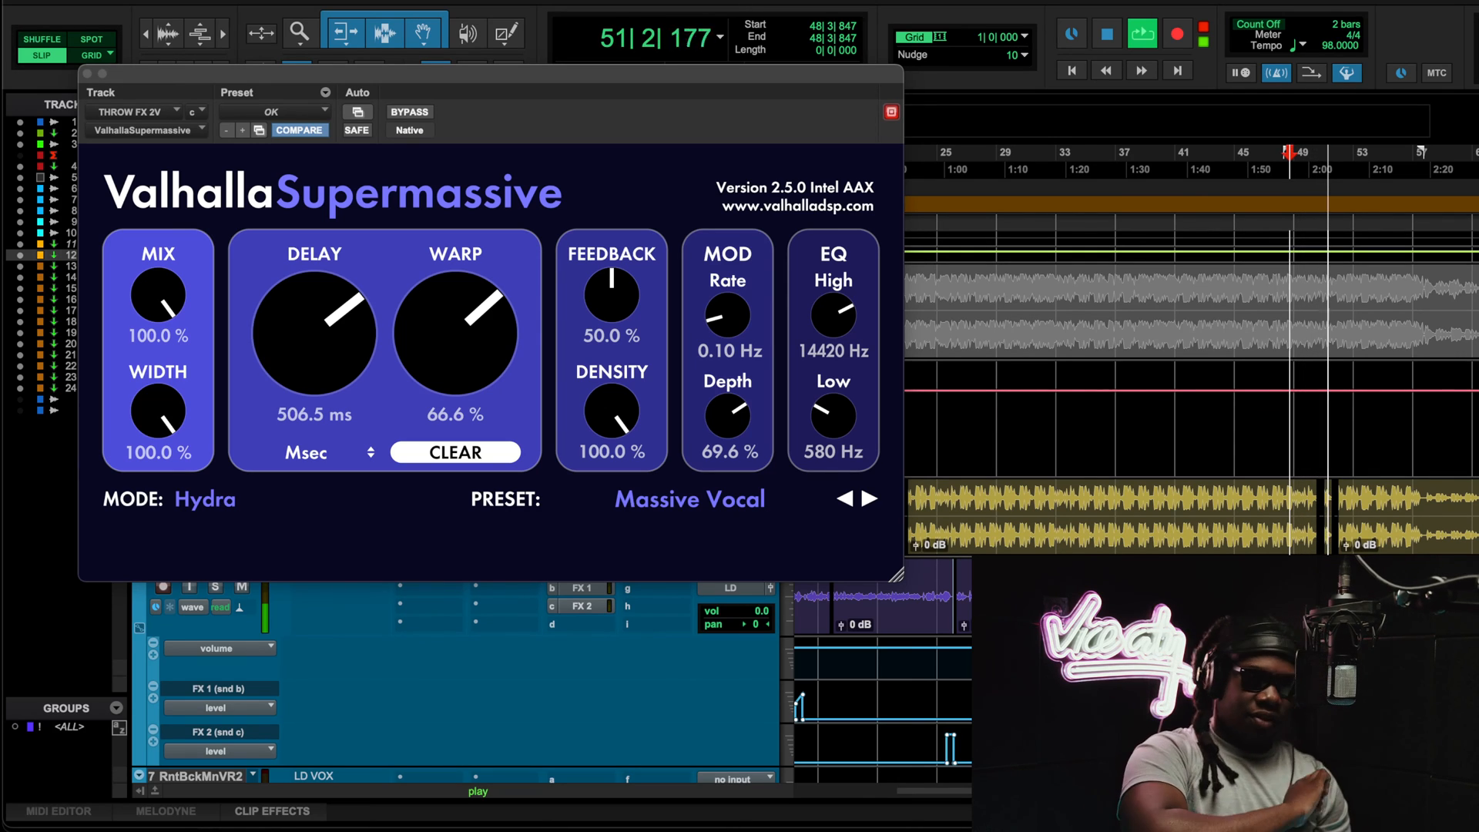
key(space)
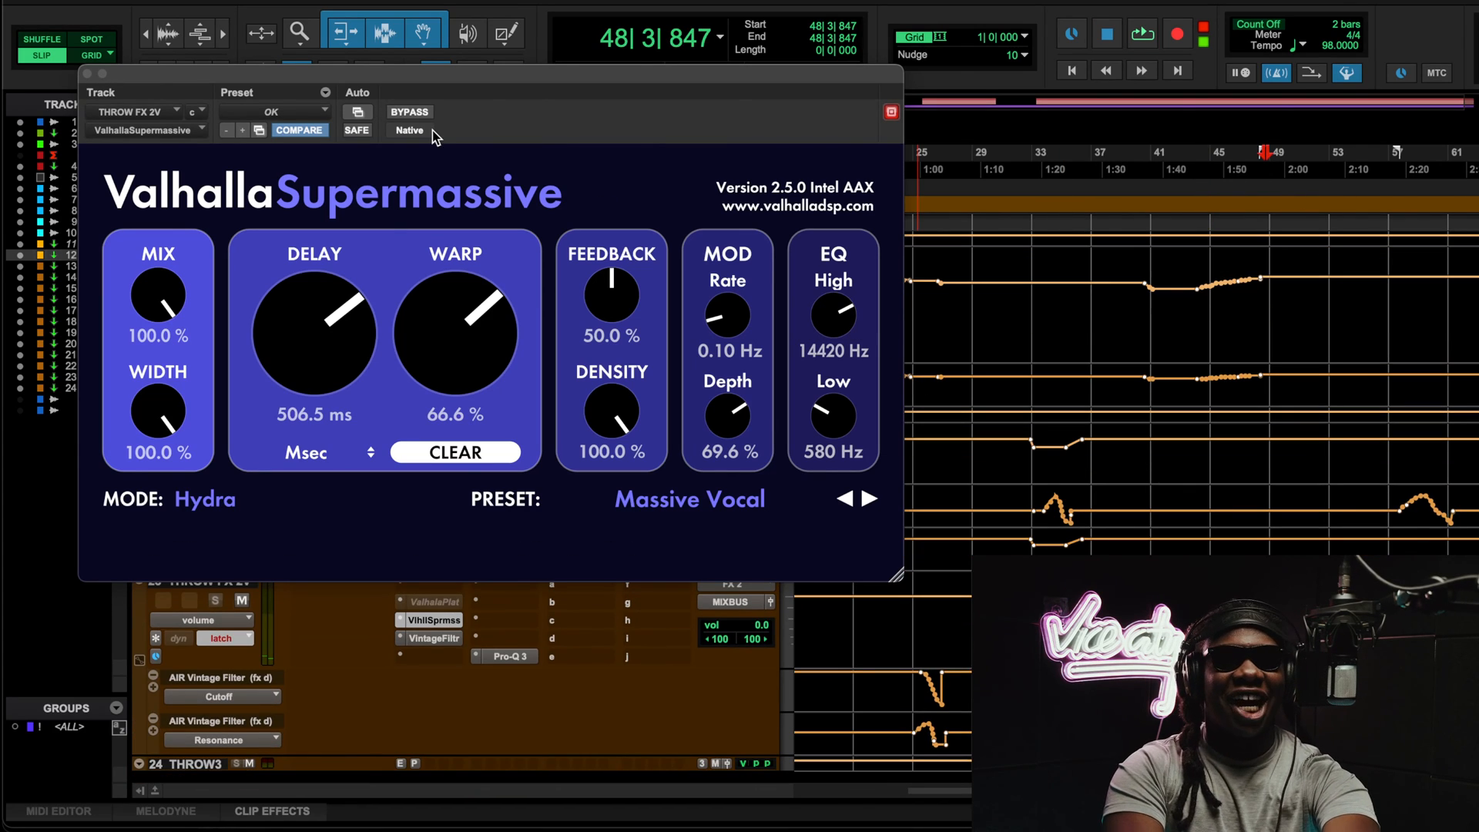
click(86, 74)
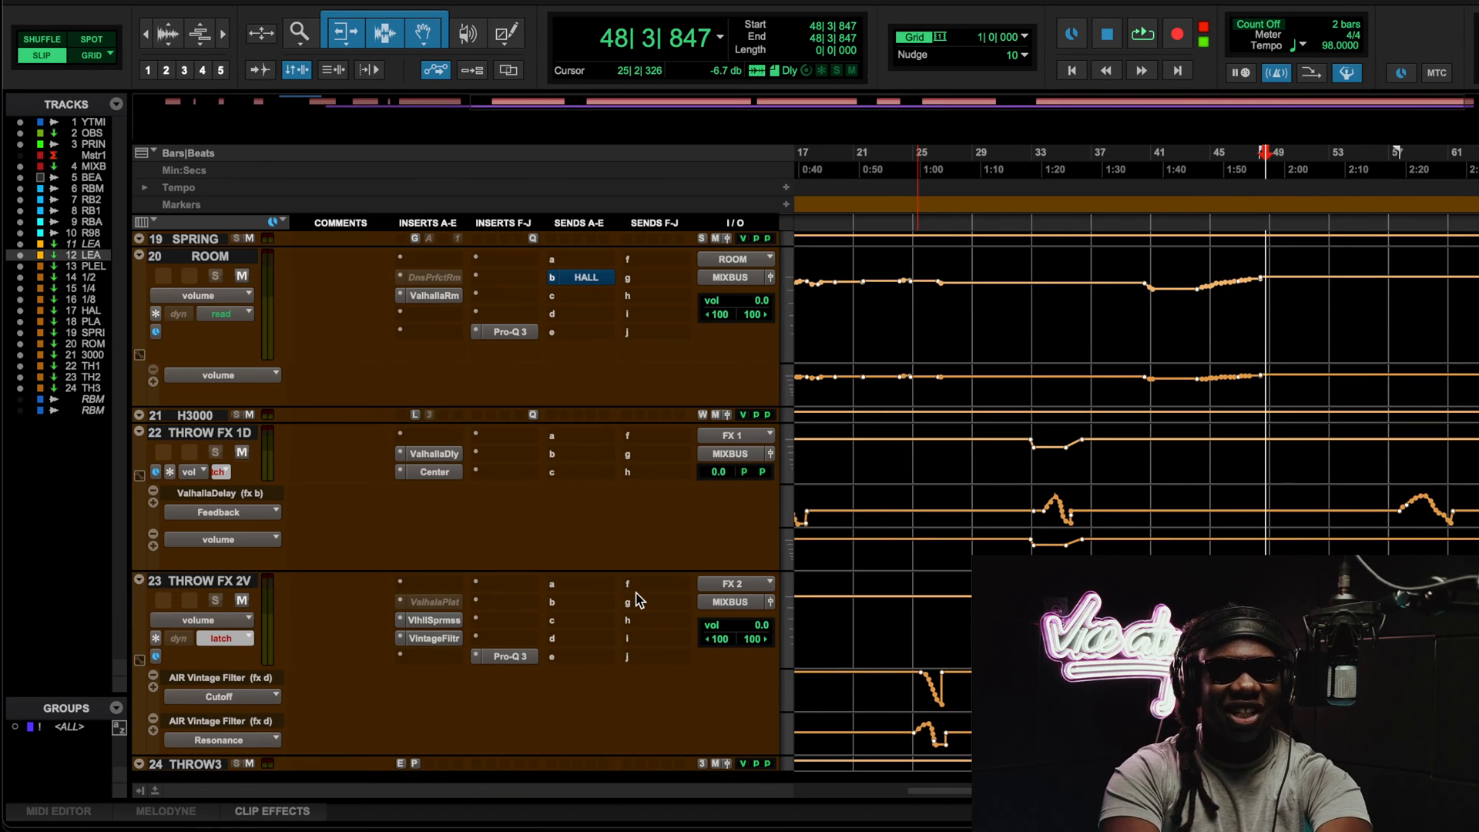
Step: Look over the reverb returns, LEAD Better, ad-lib and RntBckMn vocal tracks, examining their inserts, sends and send automation across the song
scroll(654, 630, up, 5)
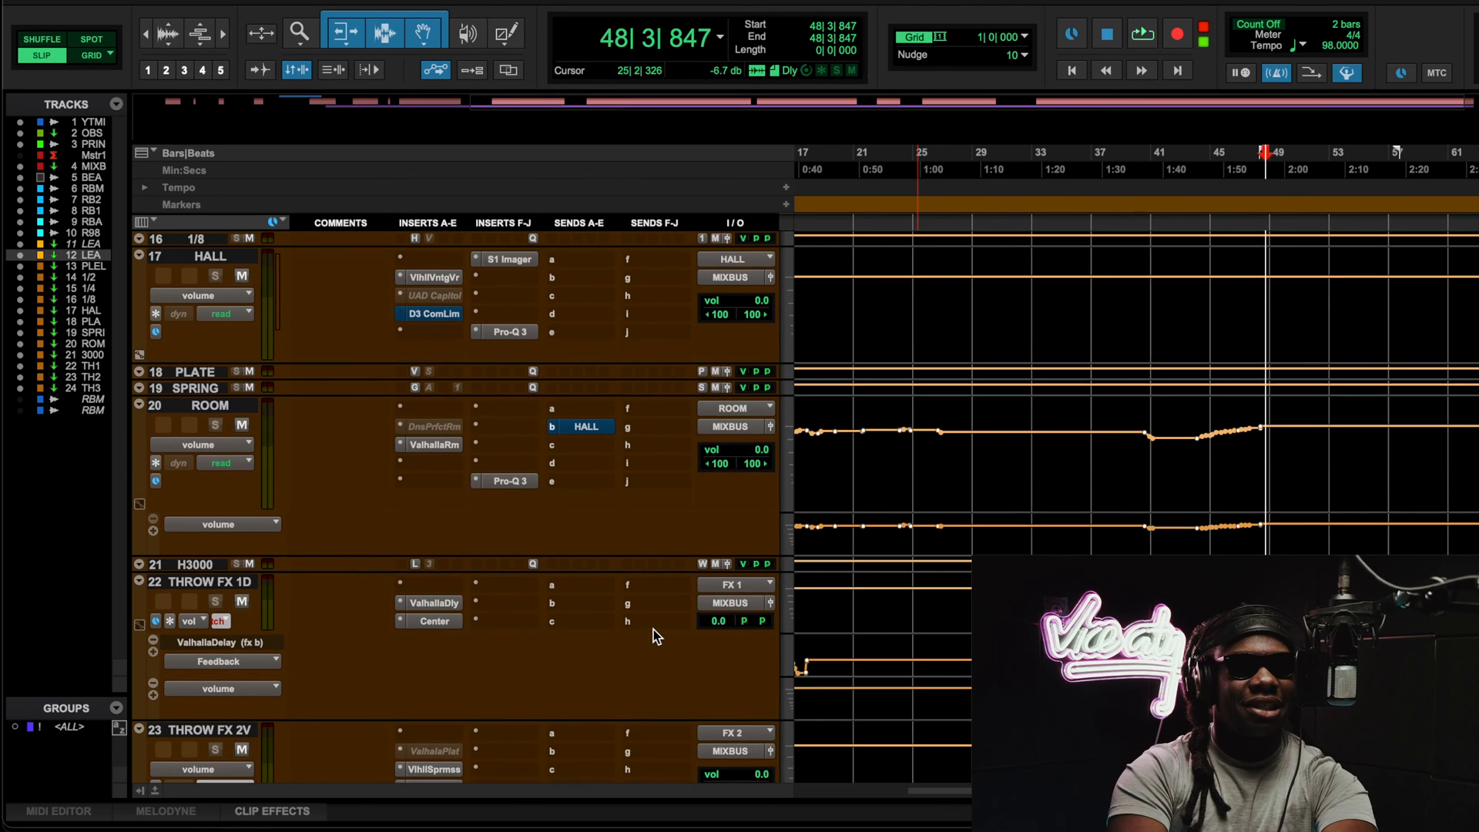
scroll(665, 636, up, 6)
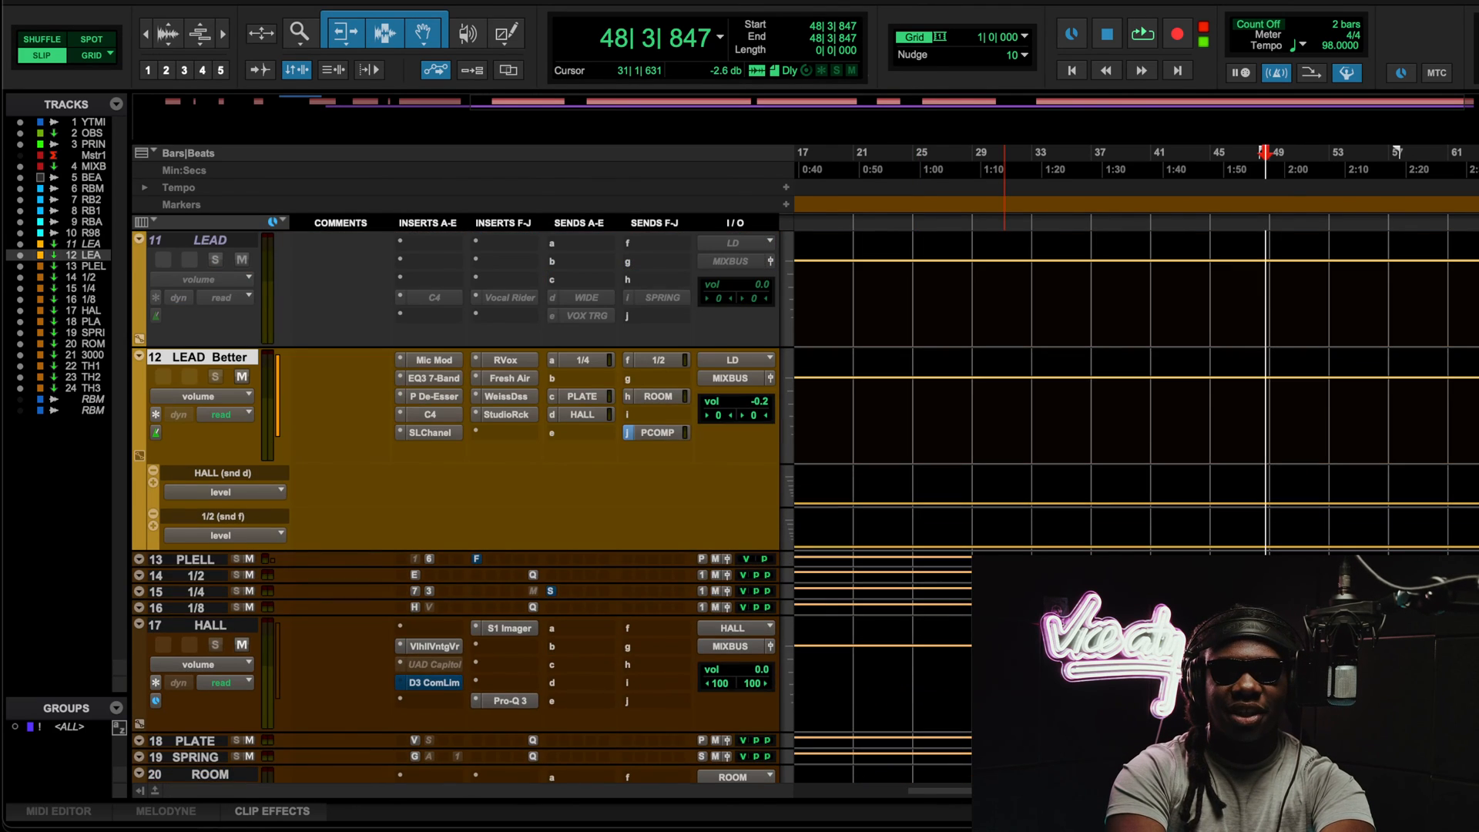
scroll(1004, 653, down, 5)
scroll(1005, 653, right, 5)
scroll(1004, 653, up, 8)
scroll(1004, 654, left, 8)
key(r)
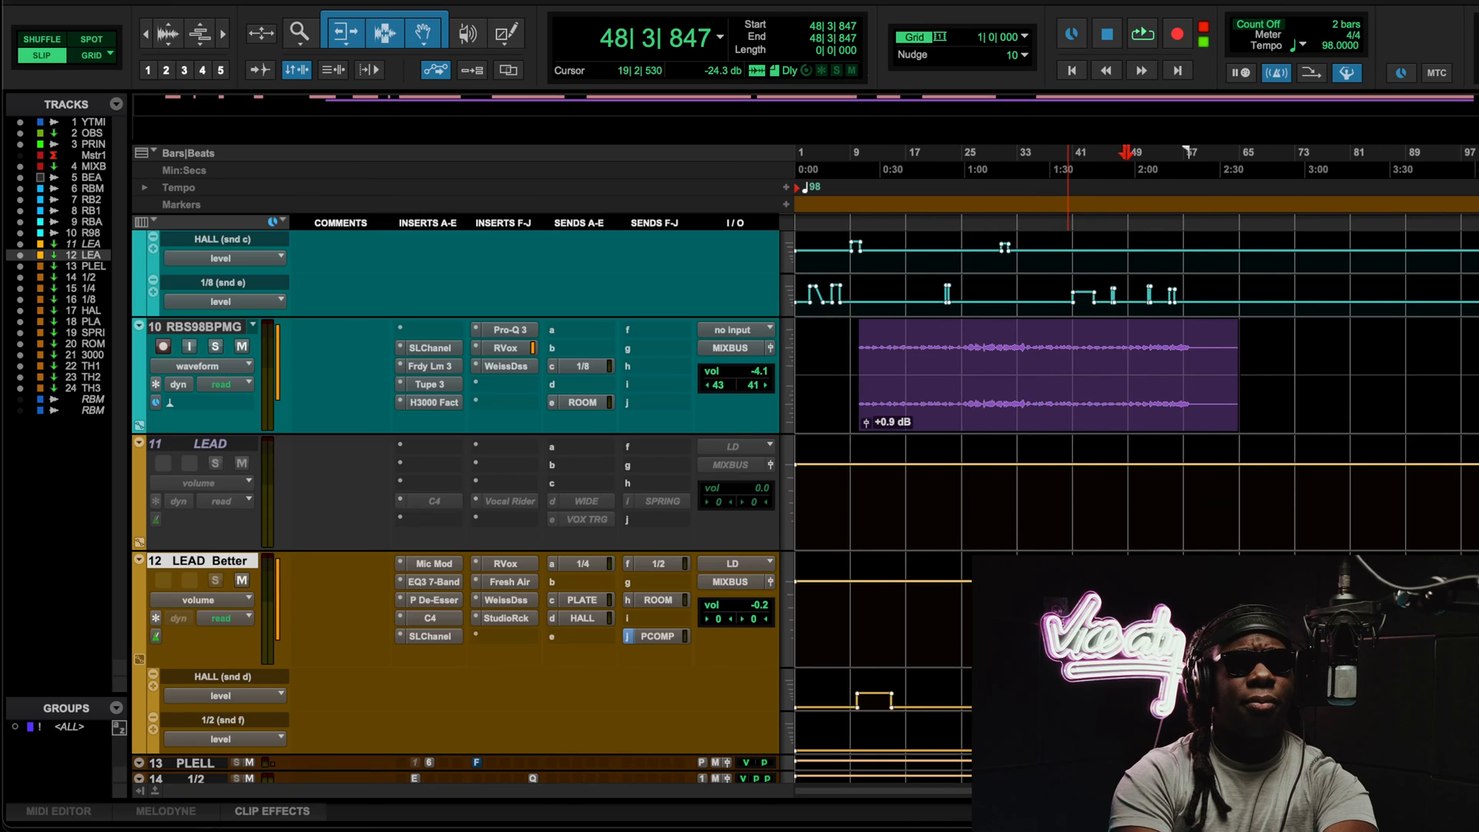
scroll(805, 506, up, 3)
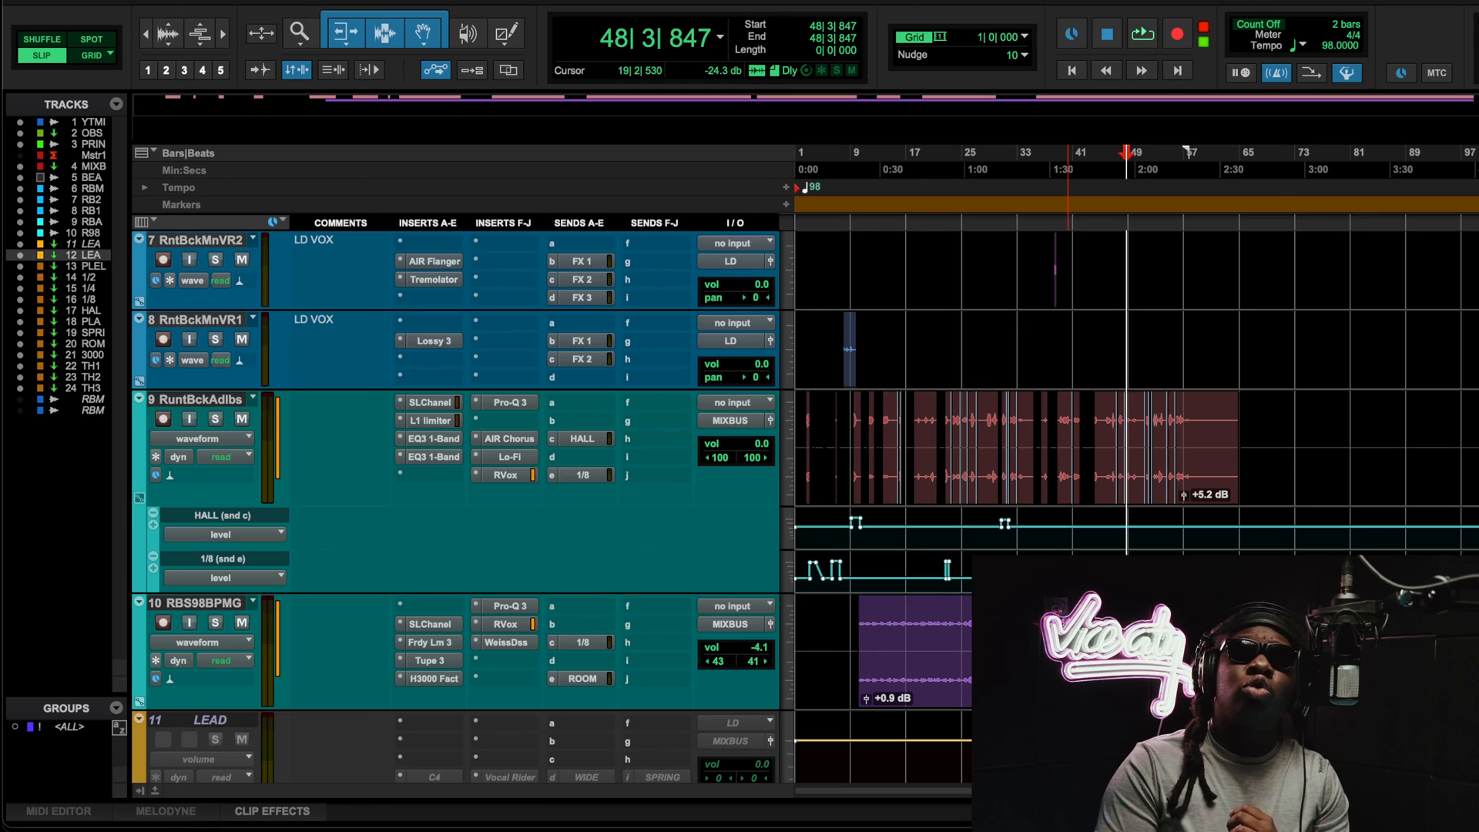
scroll(1082, 606, up, 4)
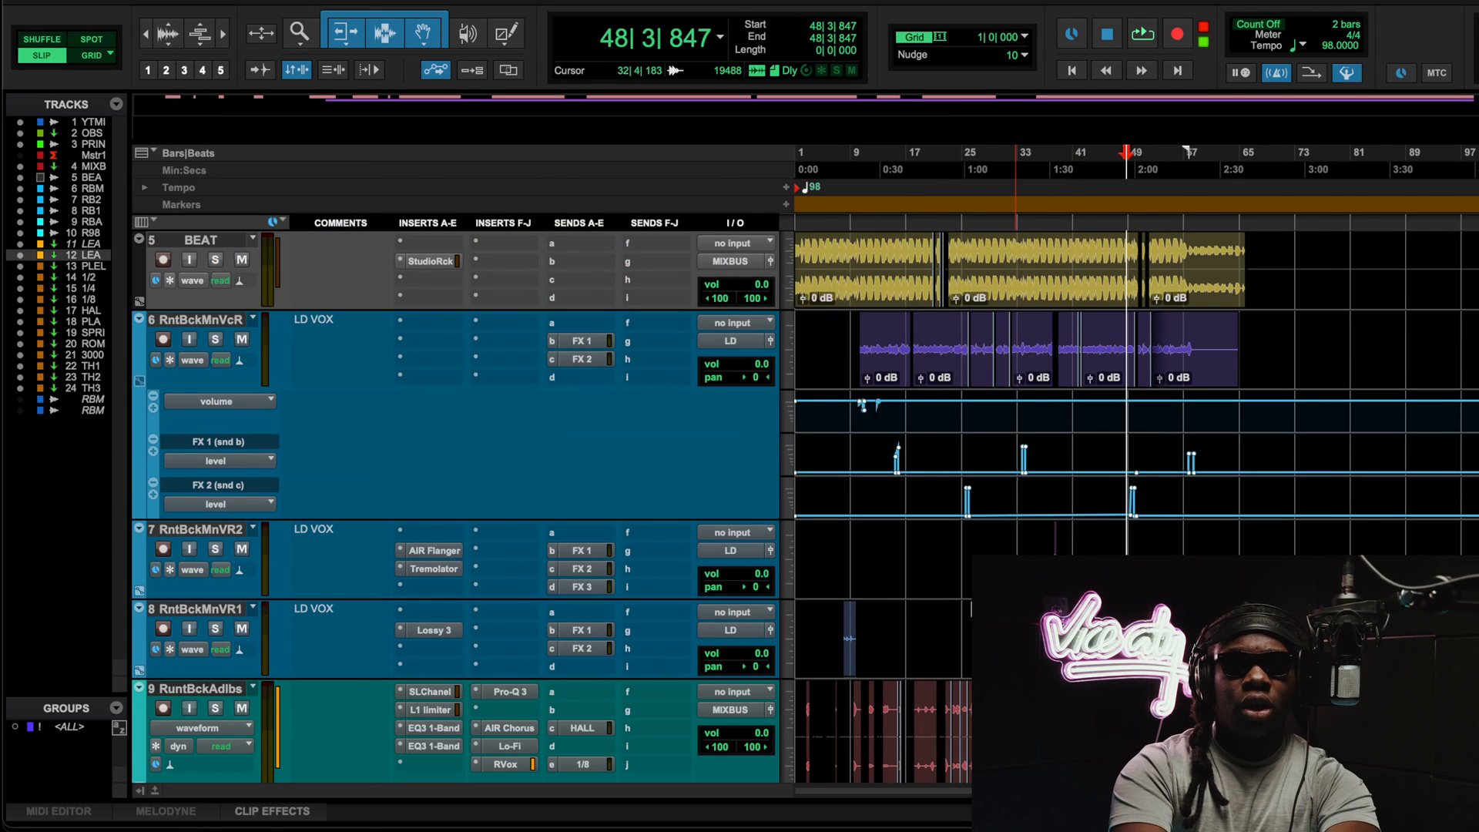
Step: Open Lossy 3 on the RntBckMnVR1 track and examine its filter and loss settings alongside the short clip near bar 8
key(t)
key(t)
key(t)
scroll(972, 606, left, 10)
click(420, 628)
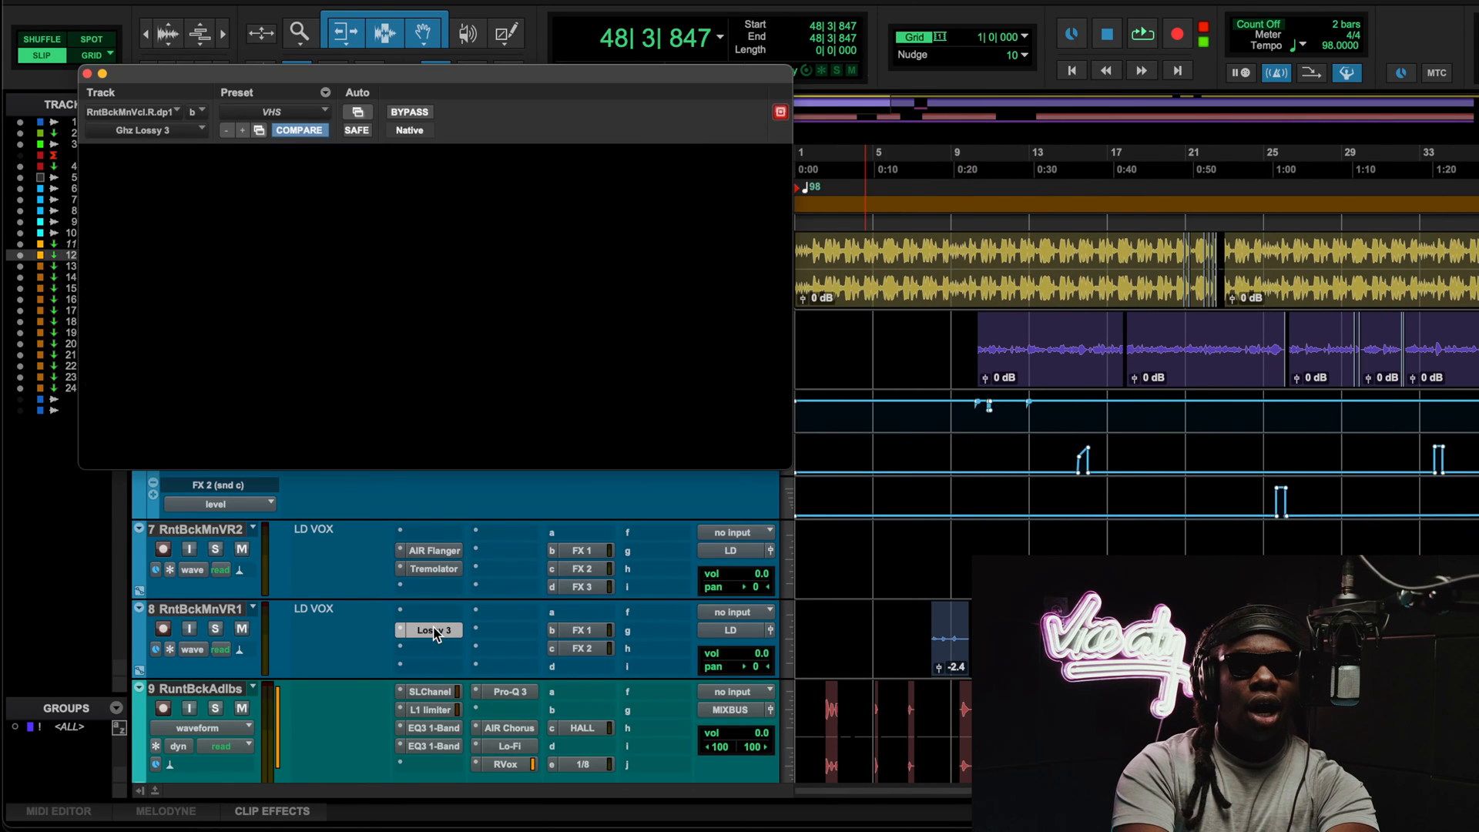
drag(530, 83, 460, 54)
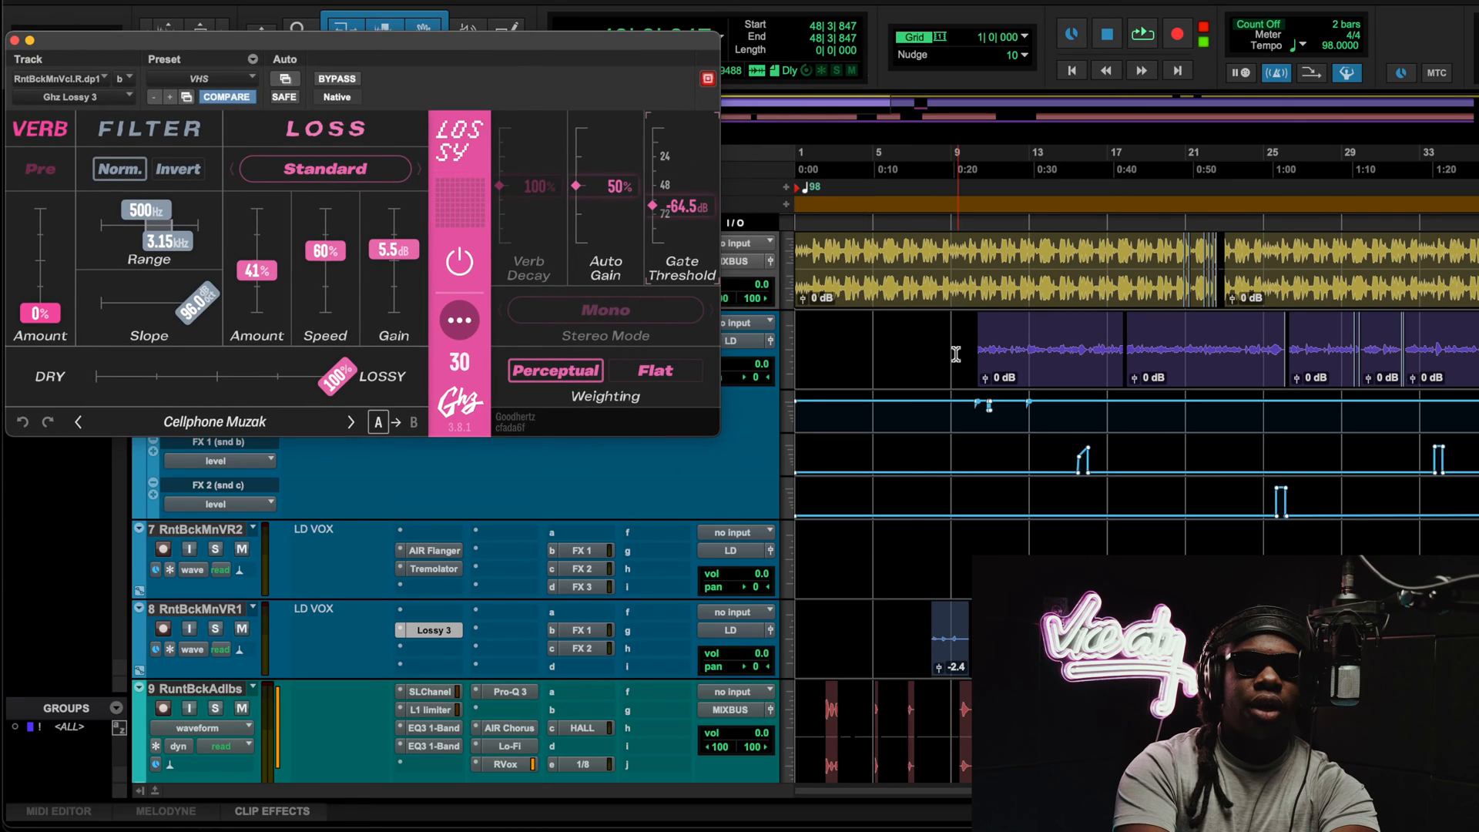
scroll(944, 485, down, 3)
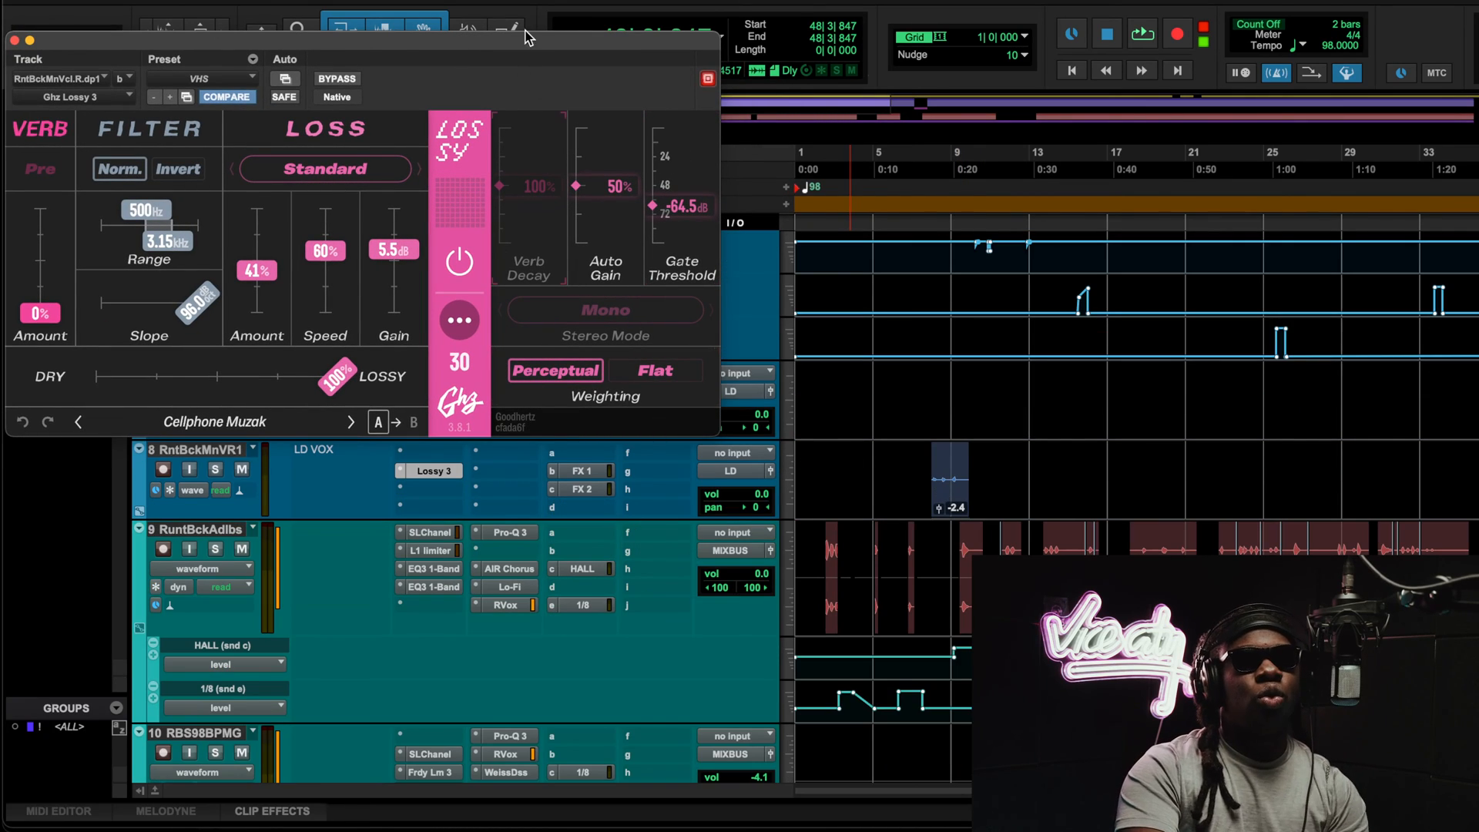
drag(500, 48, 624, 49)
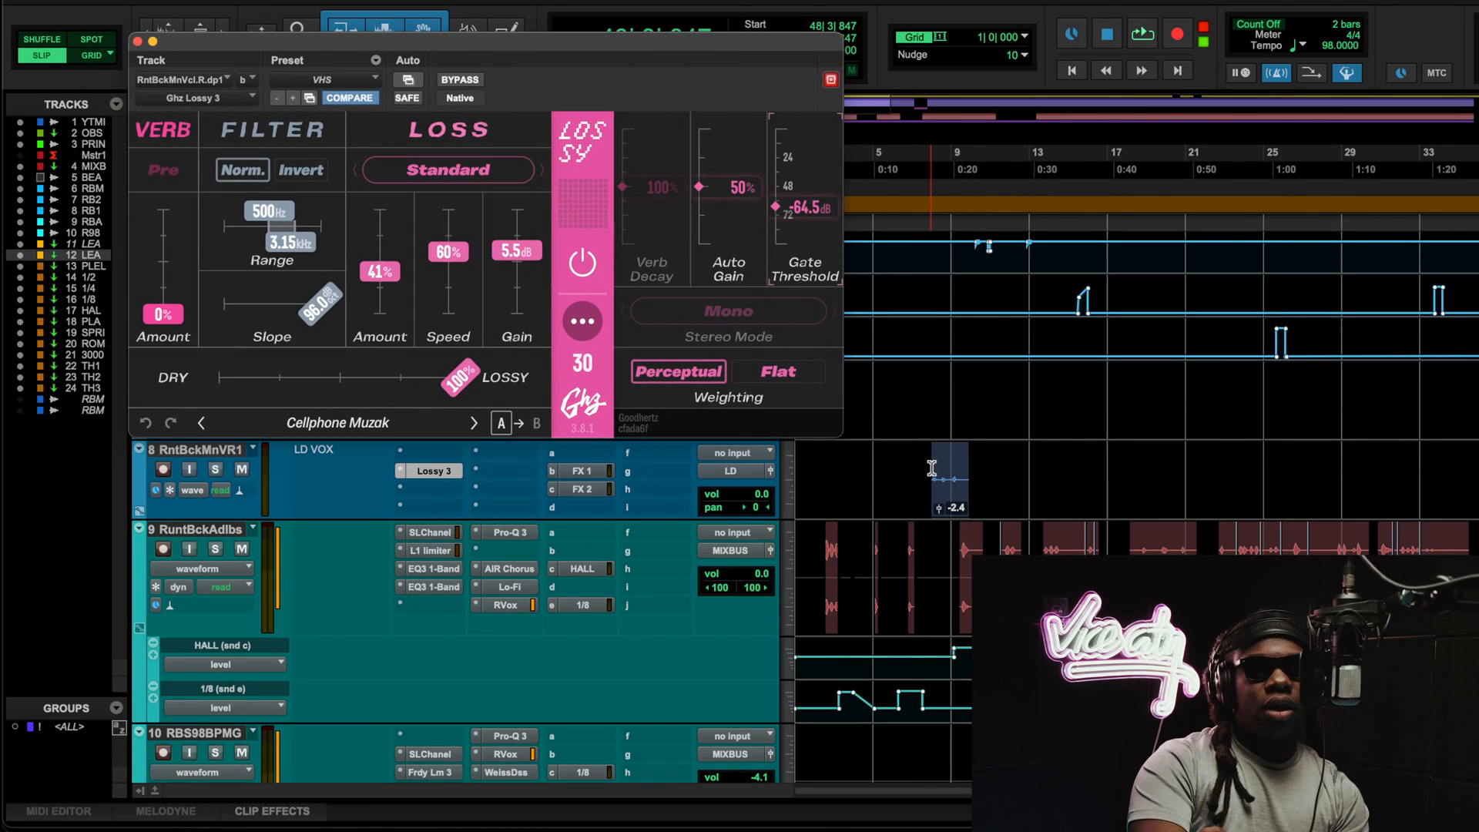
Step: View the Lo-Fi plug-in on the RuntBckAdlbs track and bring back Lossy 3 on the RntBckMnVR1 track
click(506, 588)
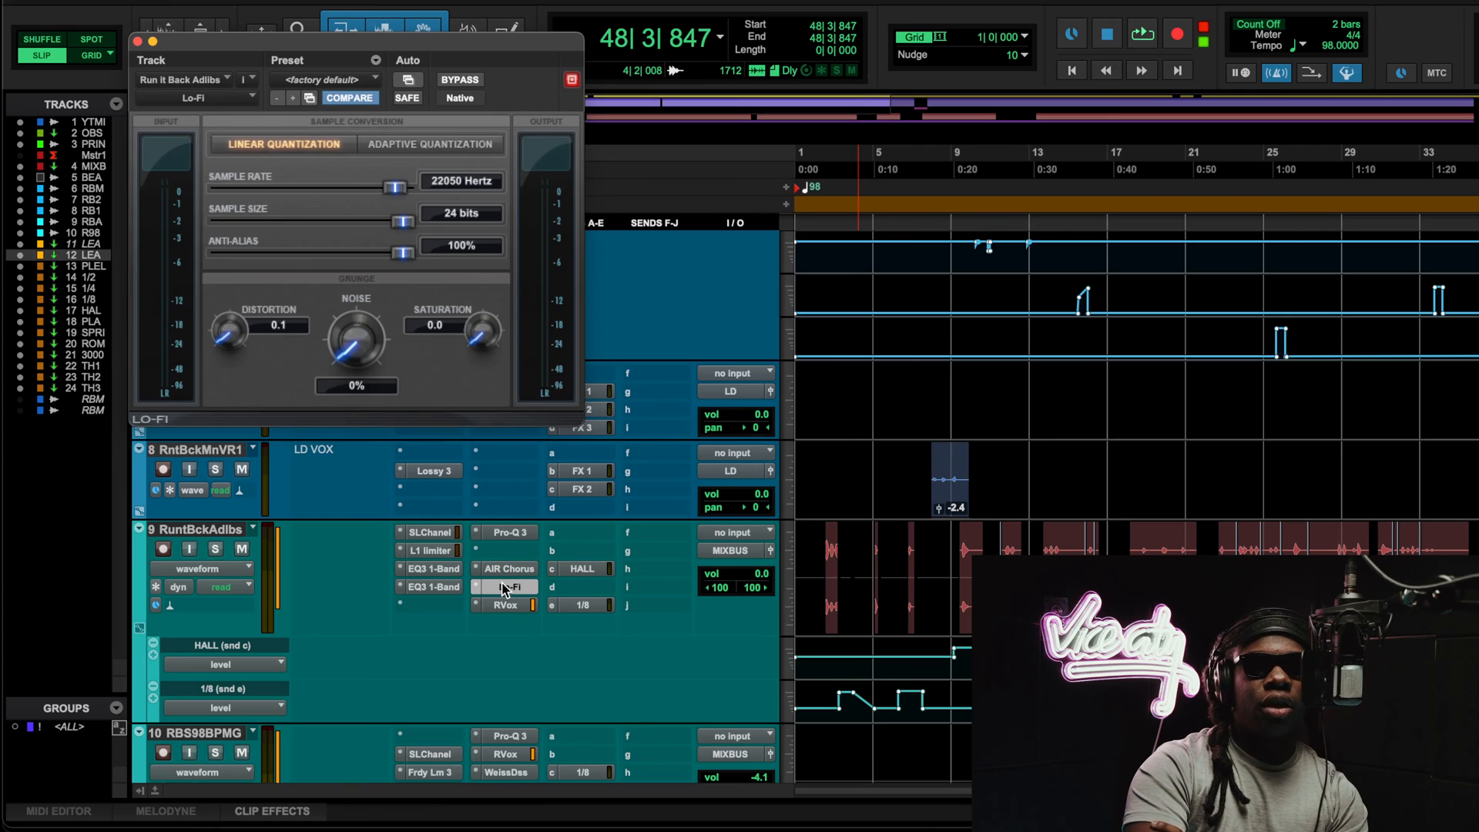
click(505, 590)
click(432, 471)
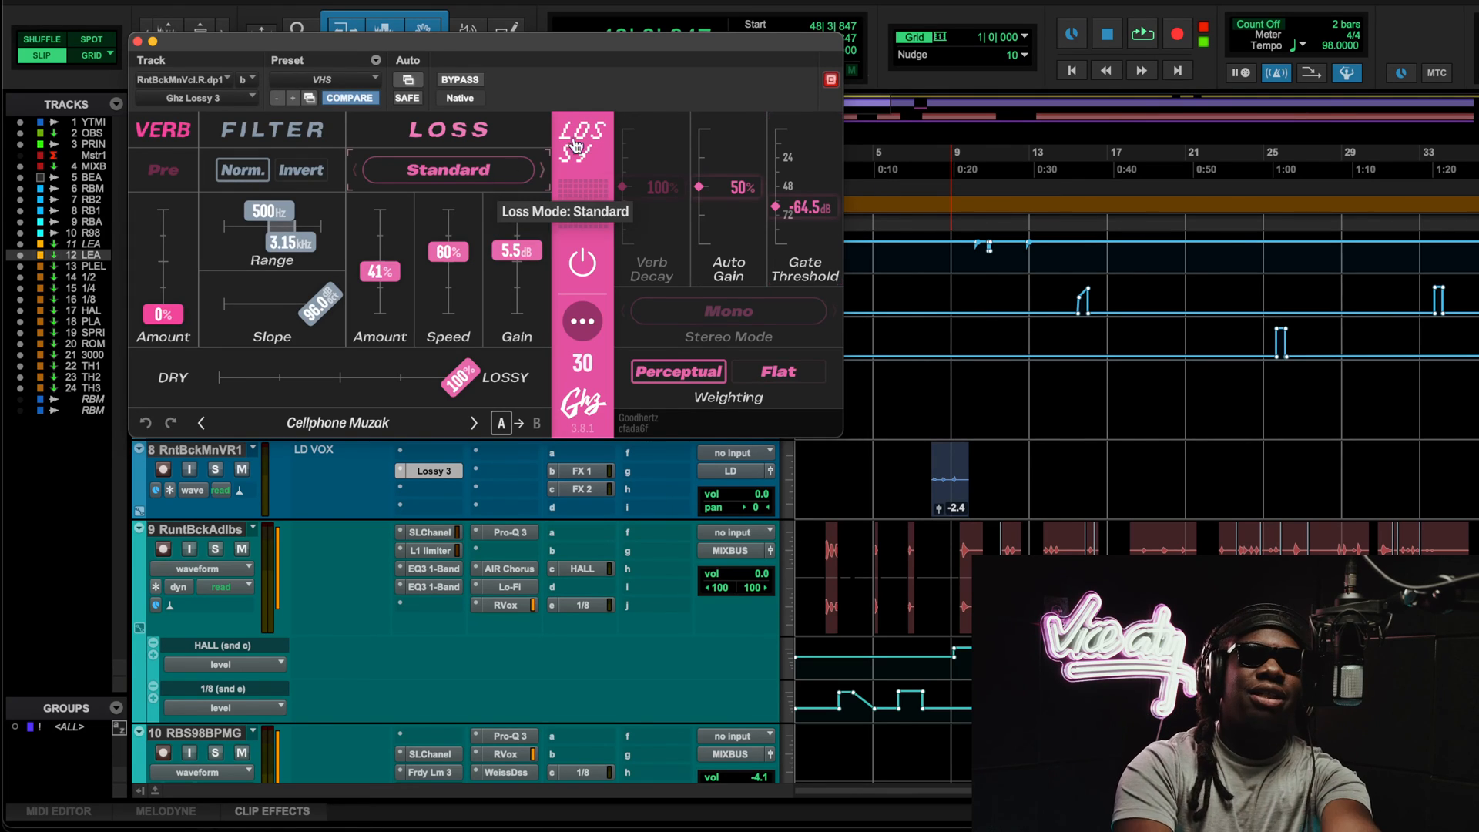
Step: Play the RntBckMnVR1 clip from about bar 7 through Lossy 3, close the plug-in window and stop playback
click(930, 154)
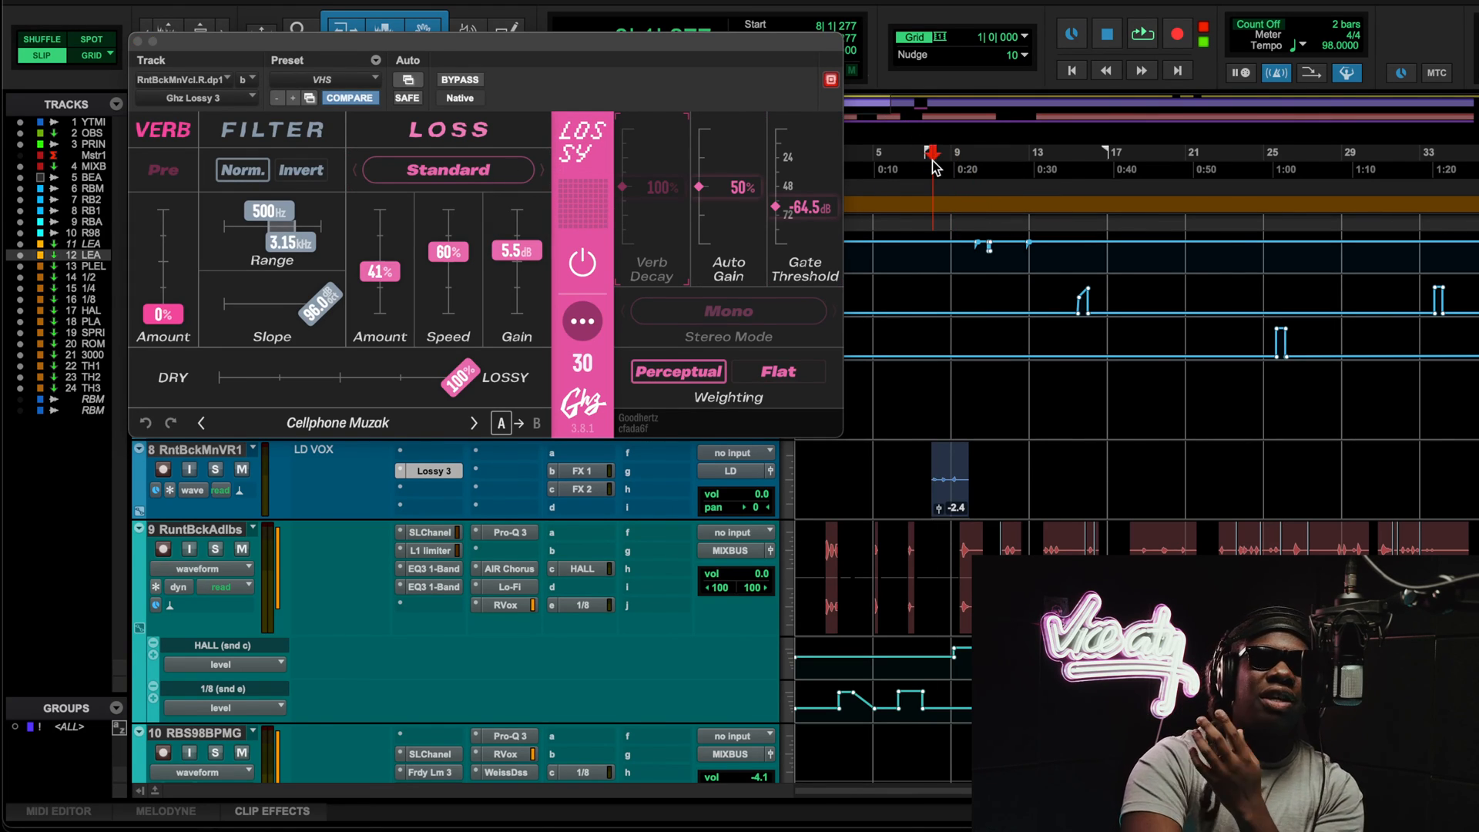
click(920, 158)
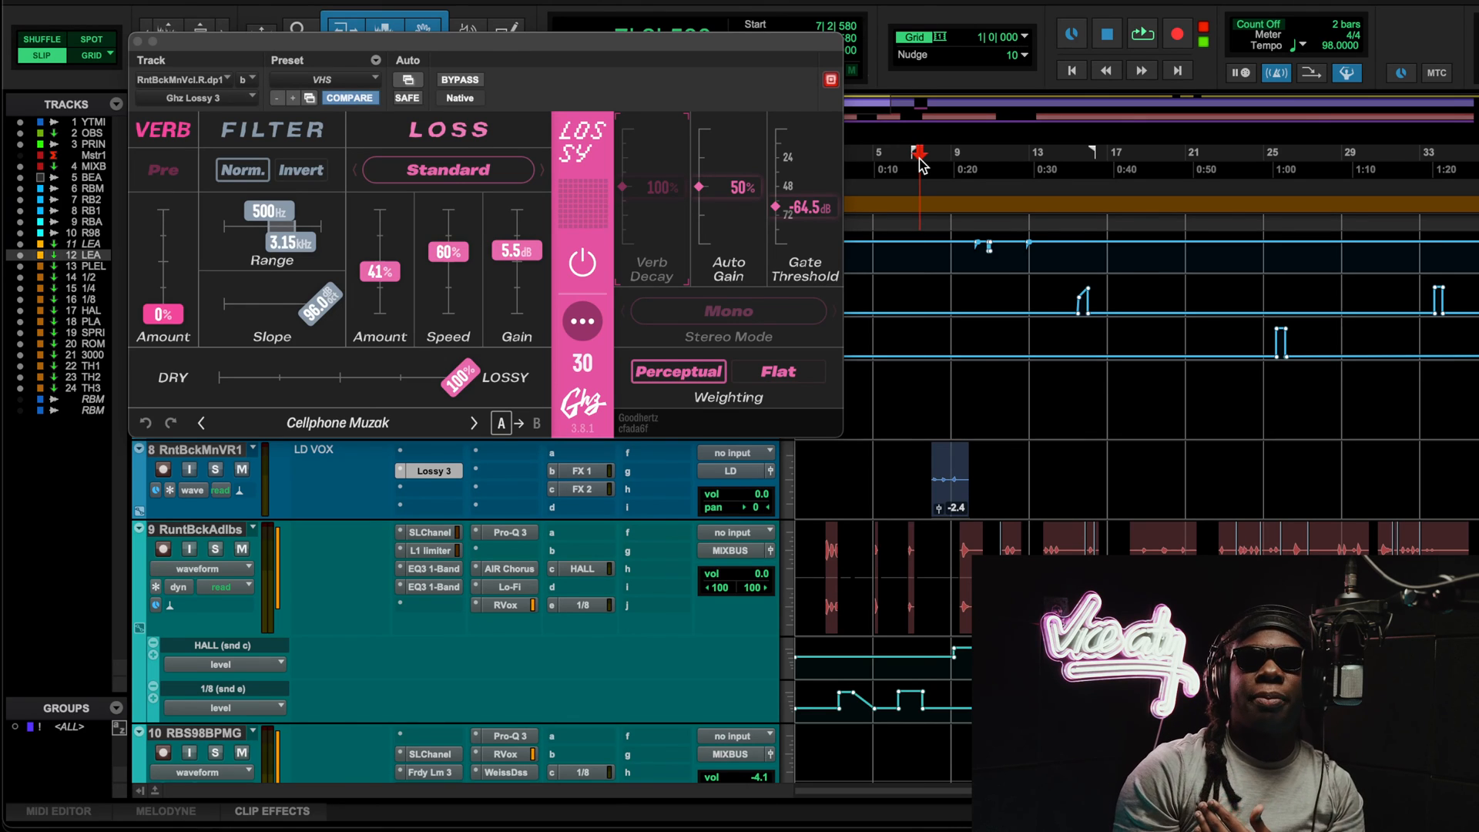
key(space)
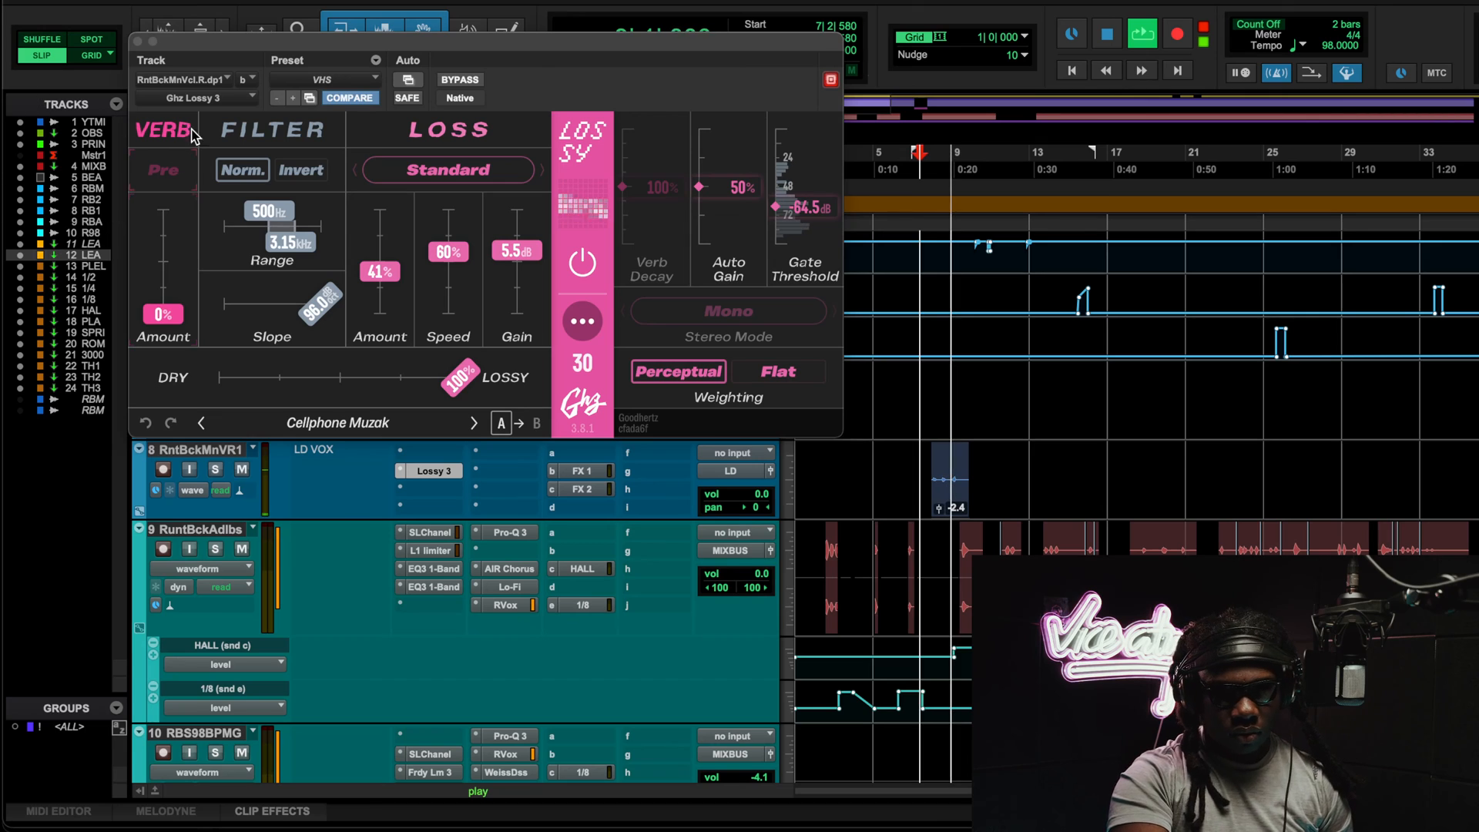
click(137, 40)
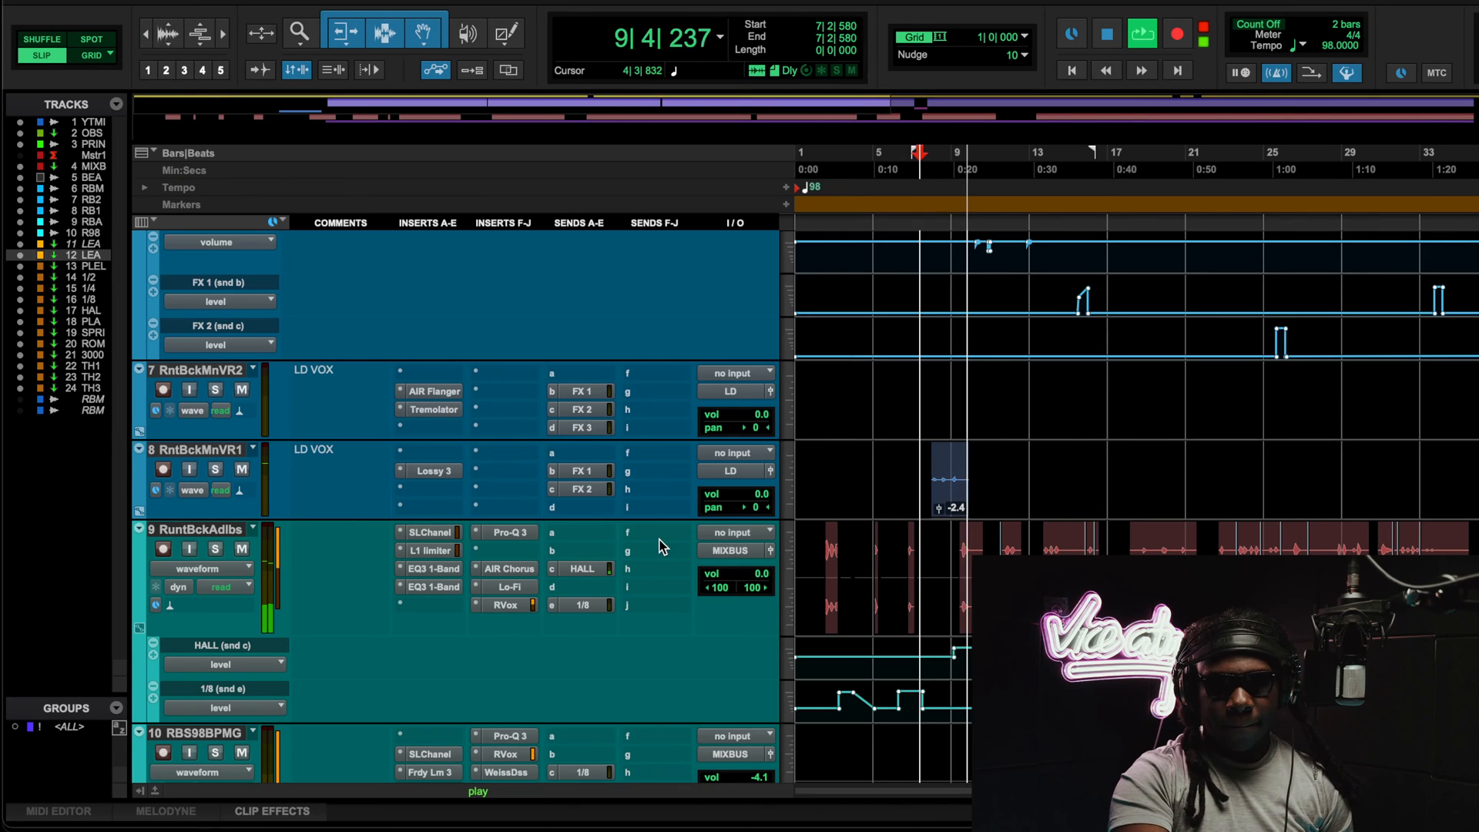
scroll(660, 548, up, 3)
key(space)
Step: Set the play start at about bar 37, ahead of the RntBckMnVR2 clip, and open that track's Tremolator
scroll(1104, 616, down, 4)
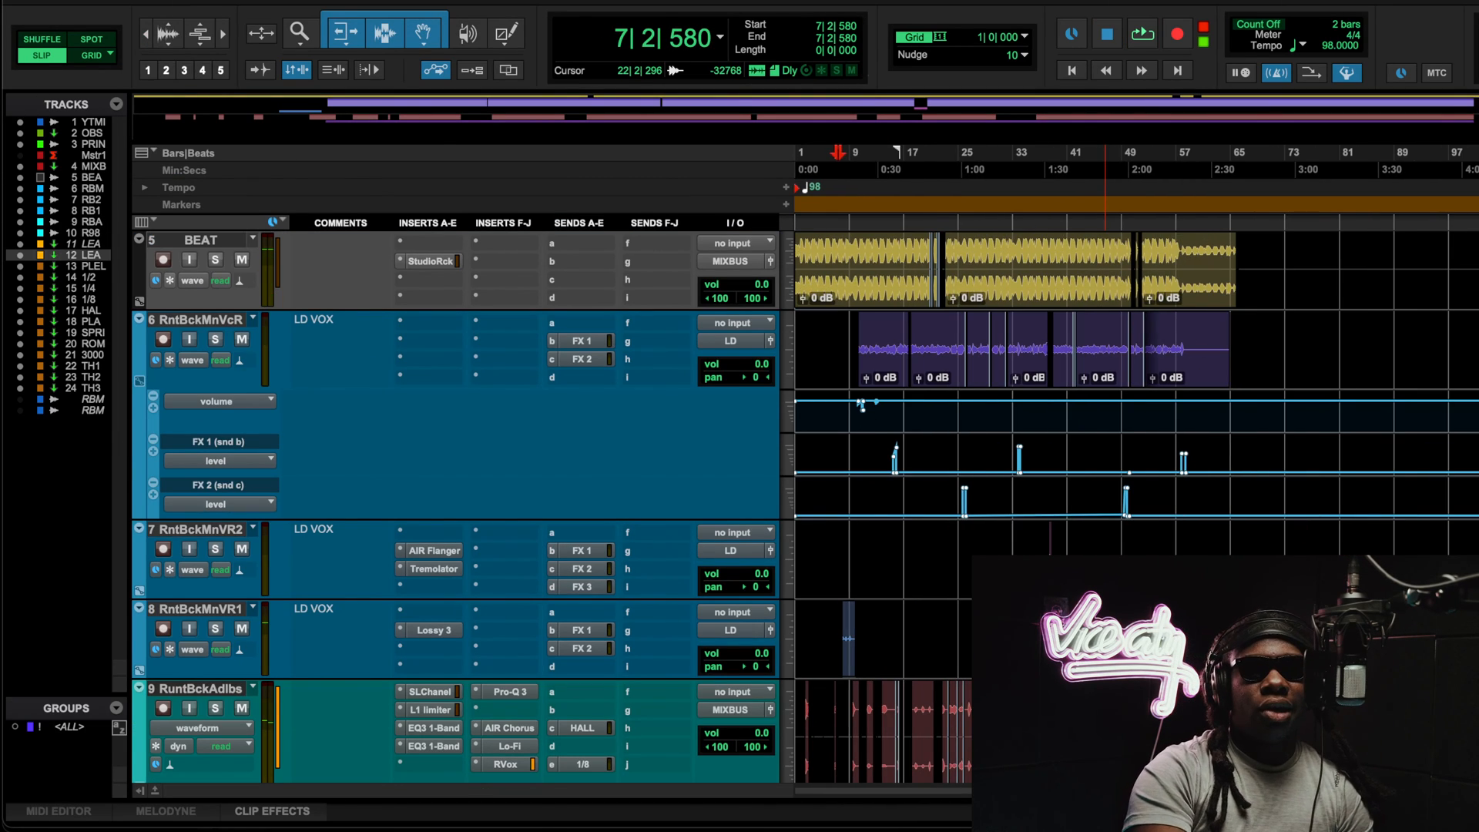
scroll(1105, 616, up, 3)
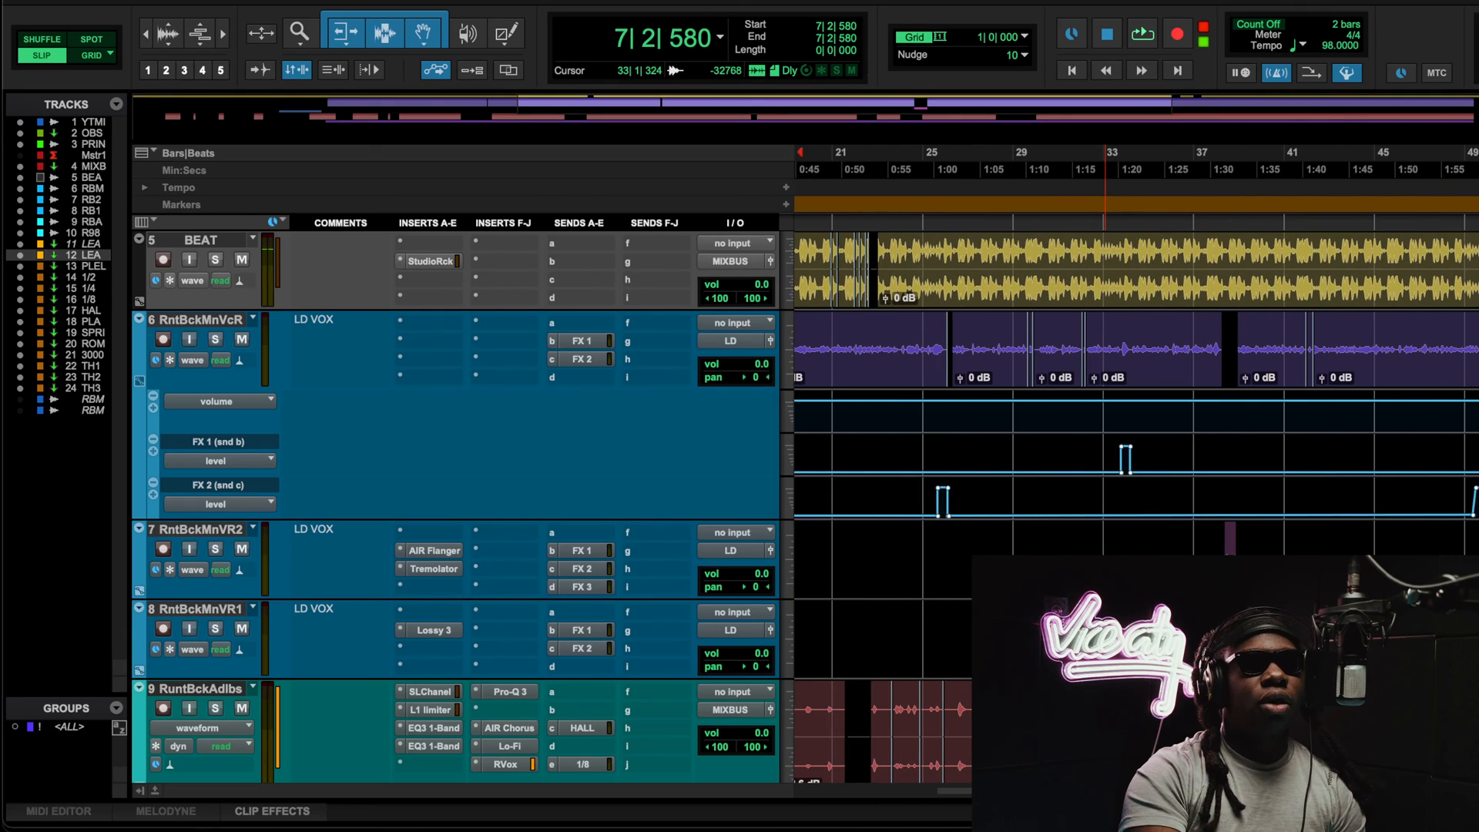
scroll(1105, 616, right, 1)
click(1178, 155)
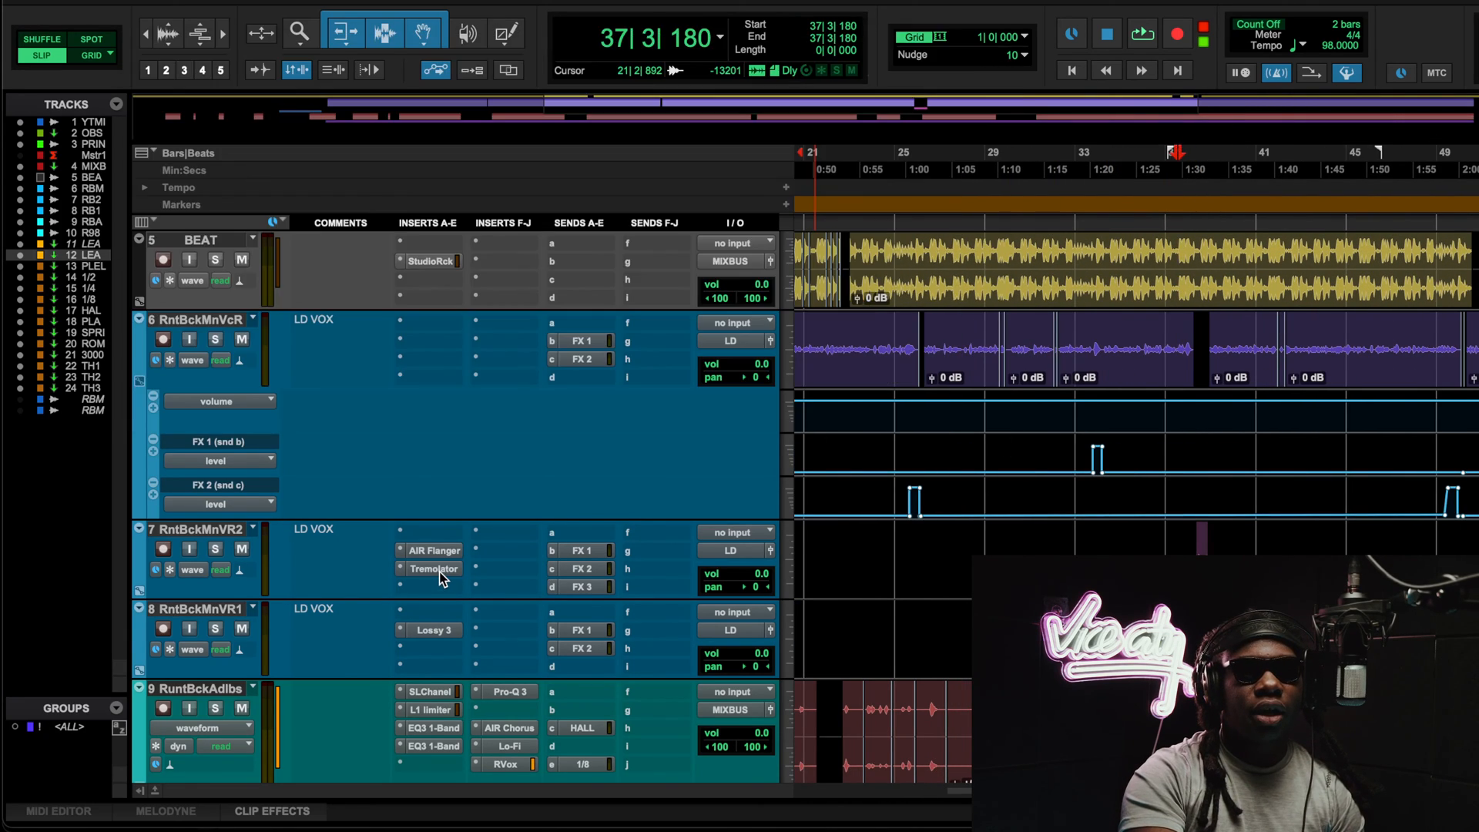
click(434, 569)
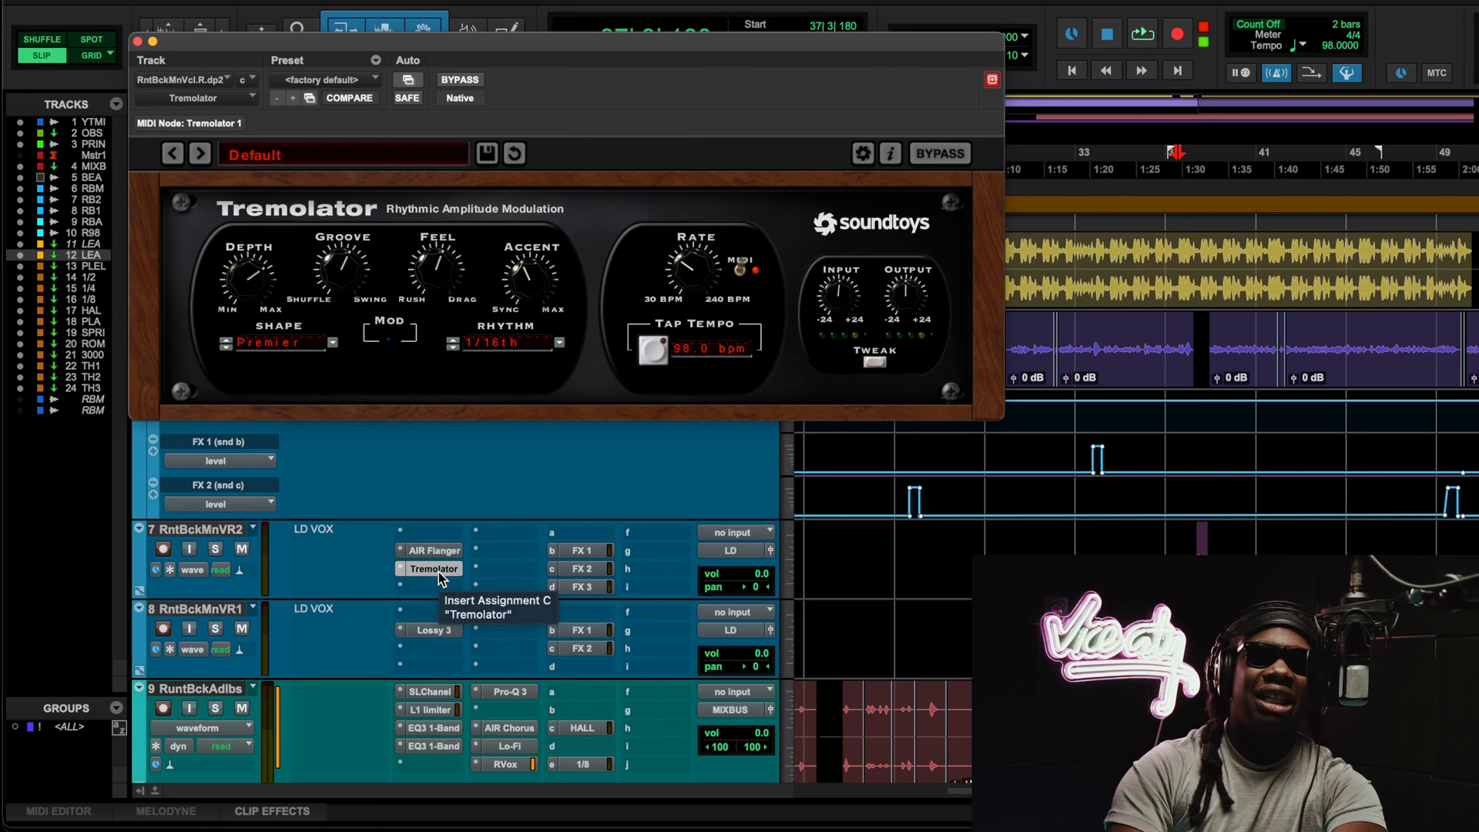
Step: Play the RntBckMnVR2 clip comparing Tremolator bypassed and active, and view the track's AIR Flanger settings before closing the plug-in
key(space)
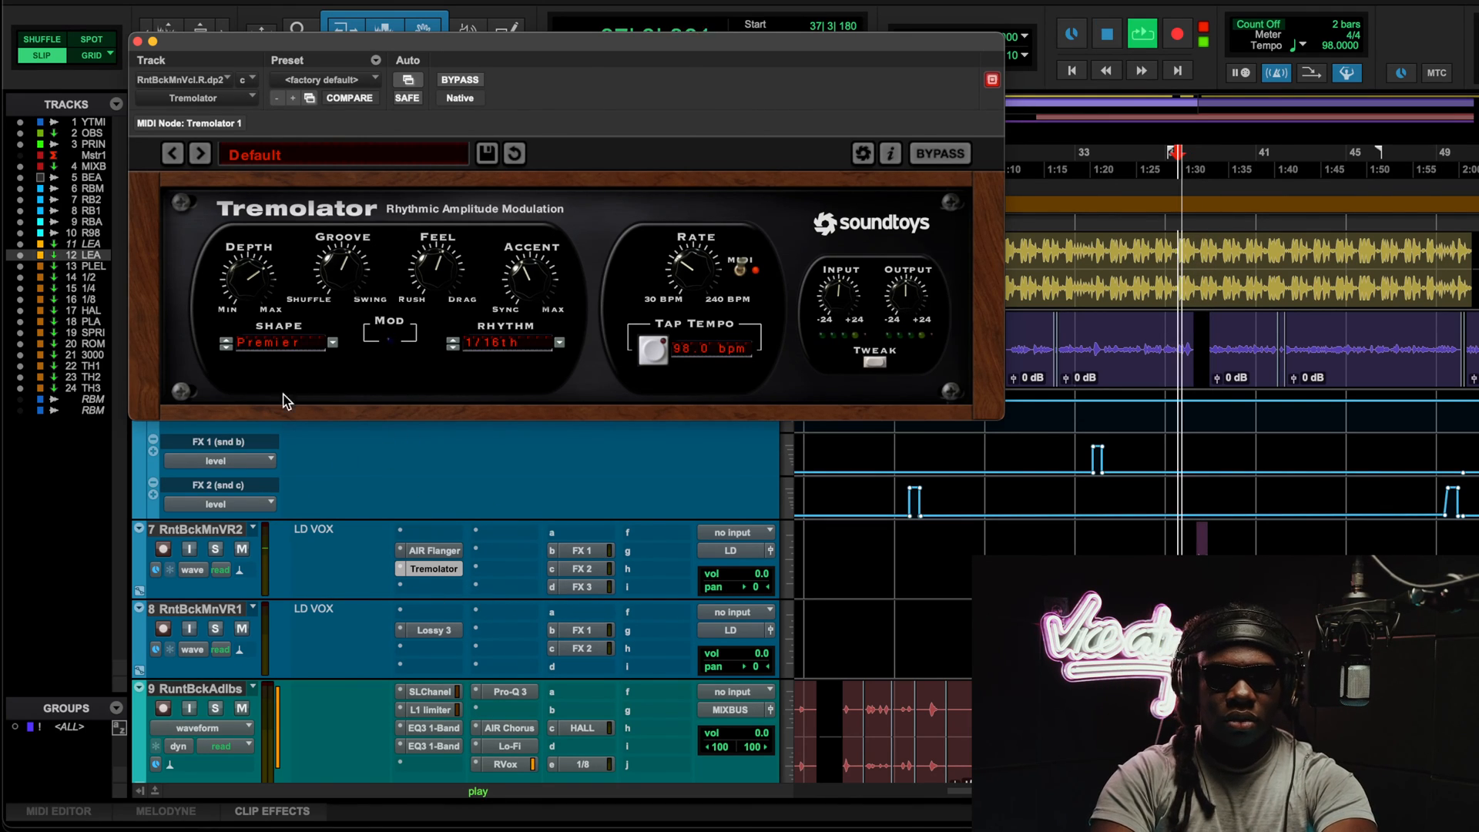
drag(258, 237, 292, 188)
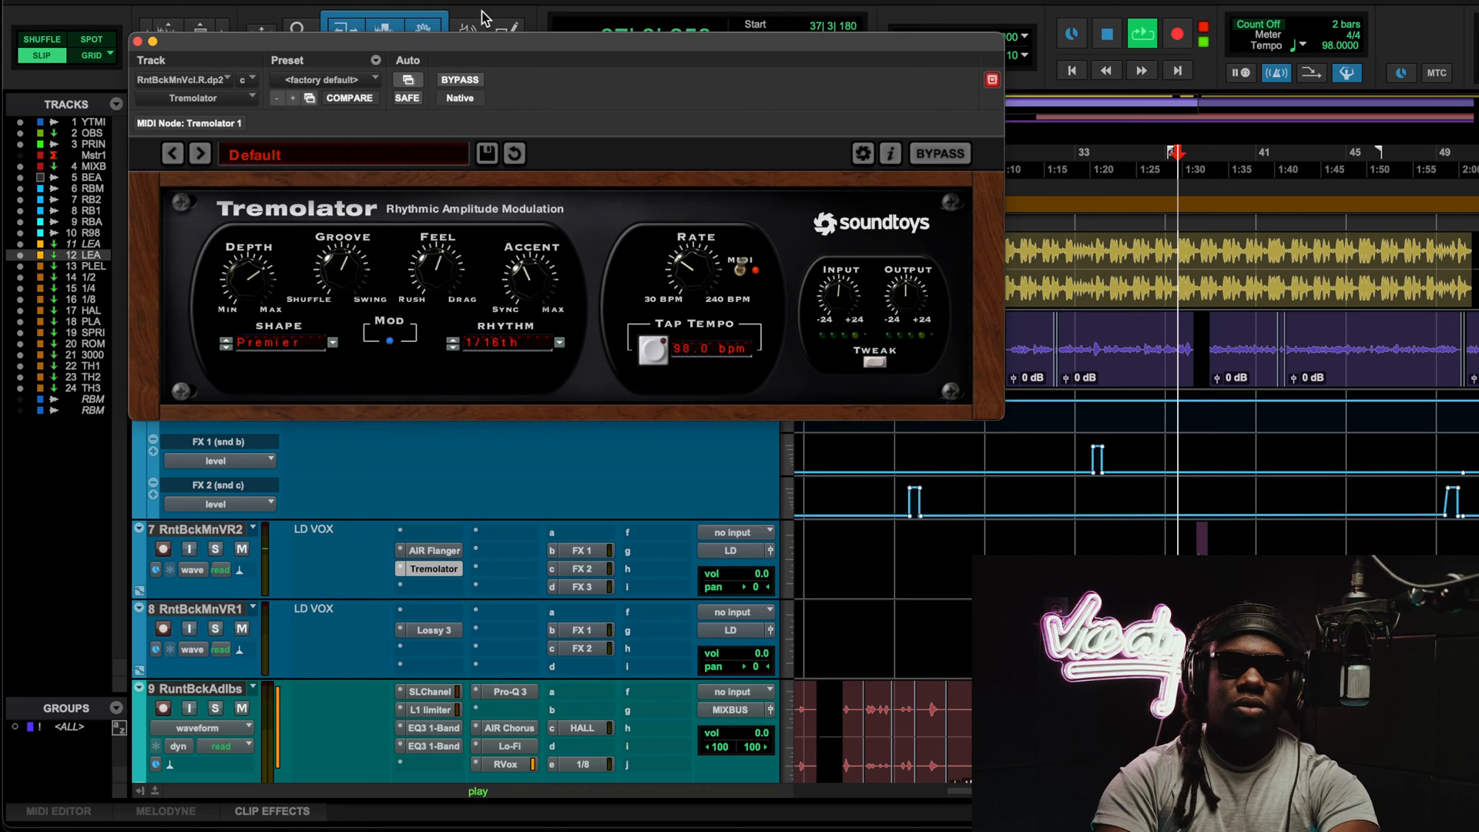
click(472, 81)
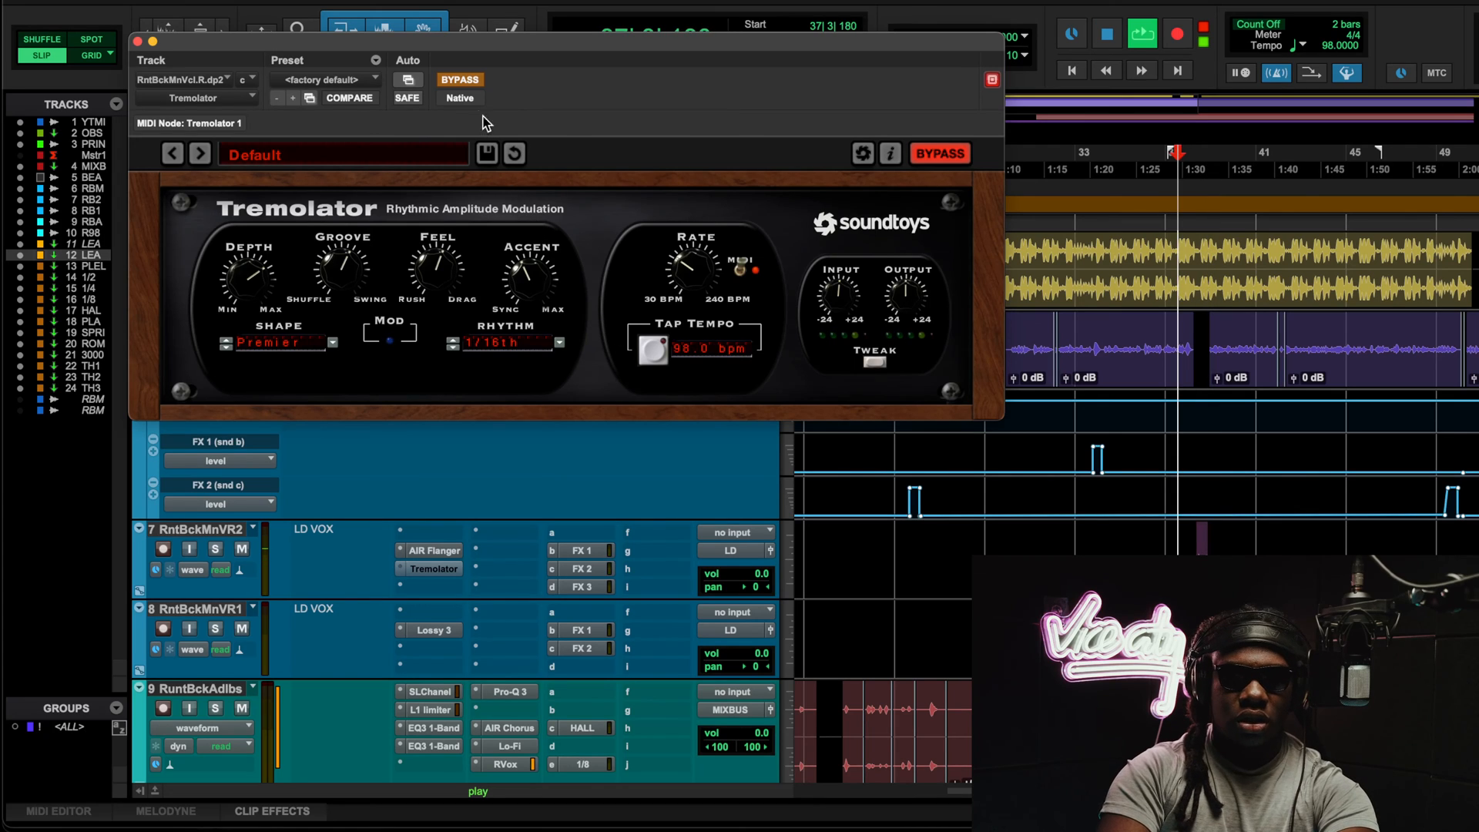
click(462, 80)
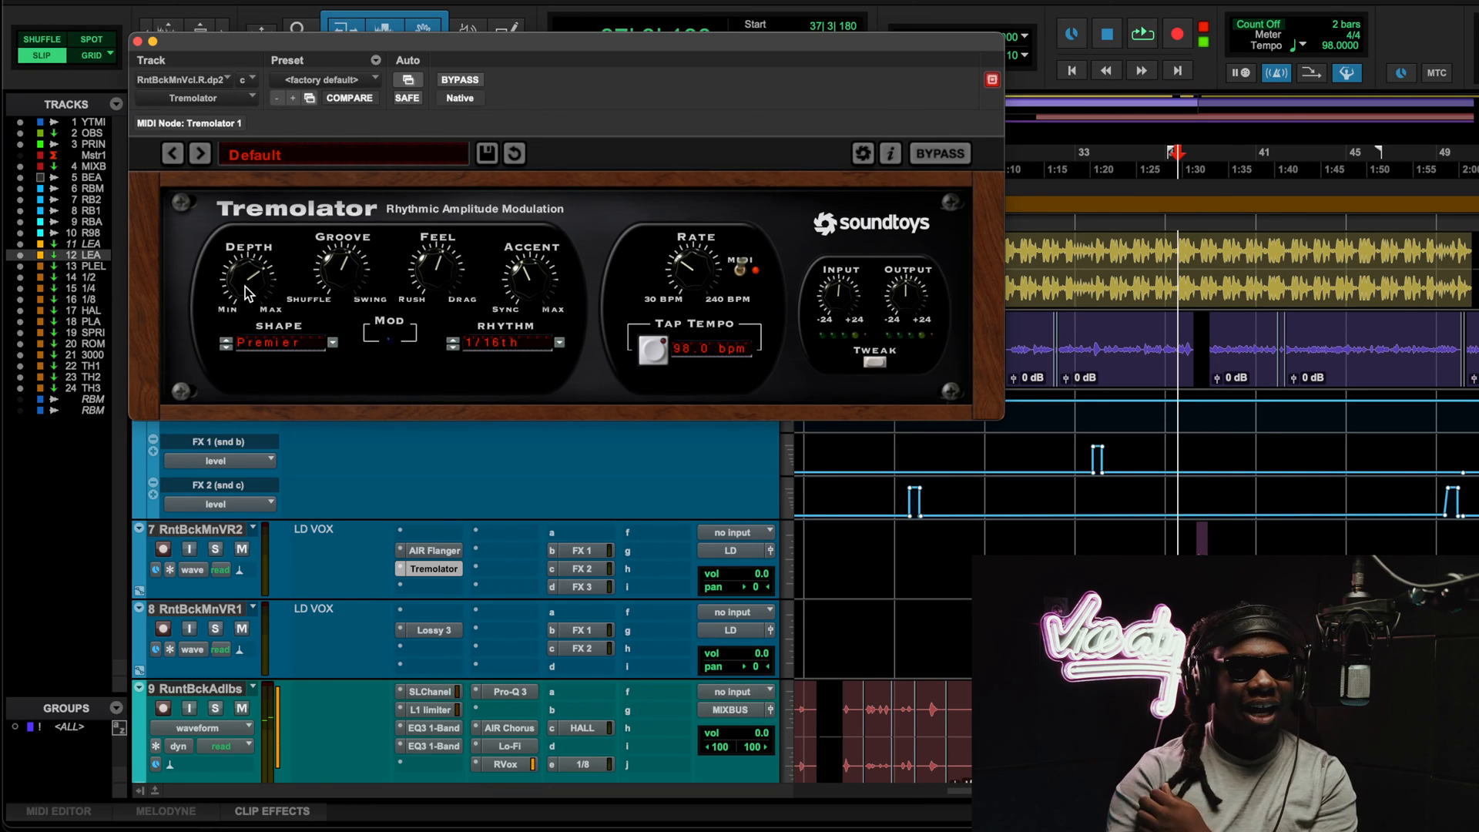
click(425, 549)
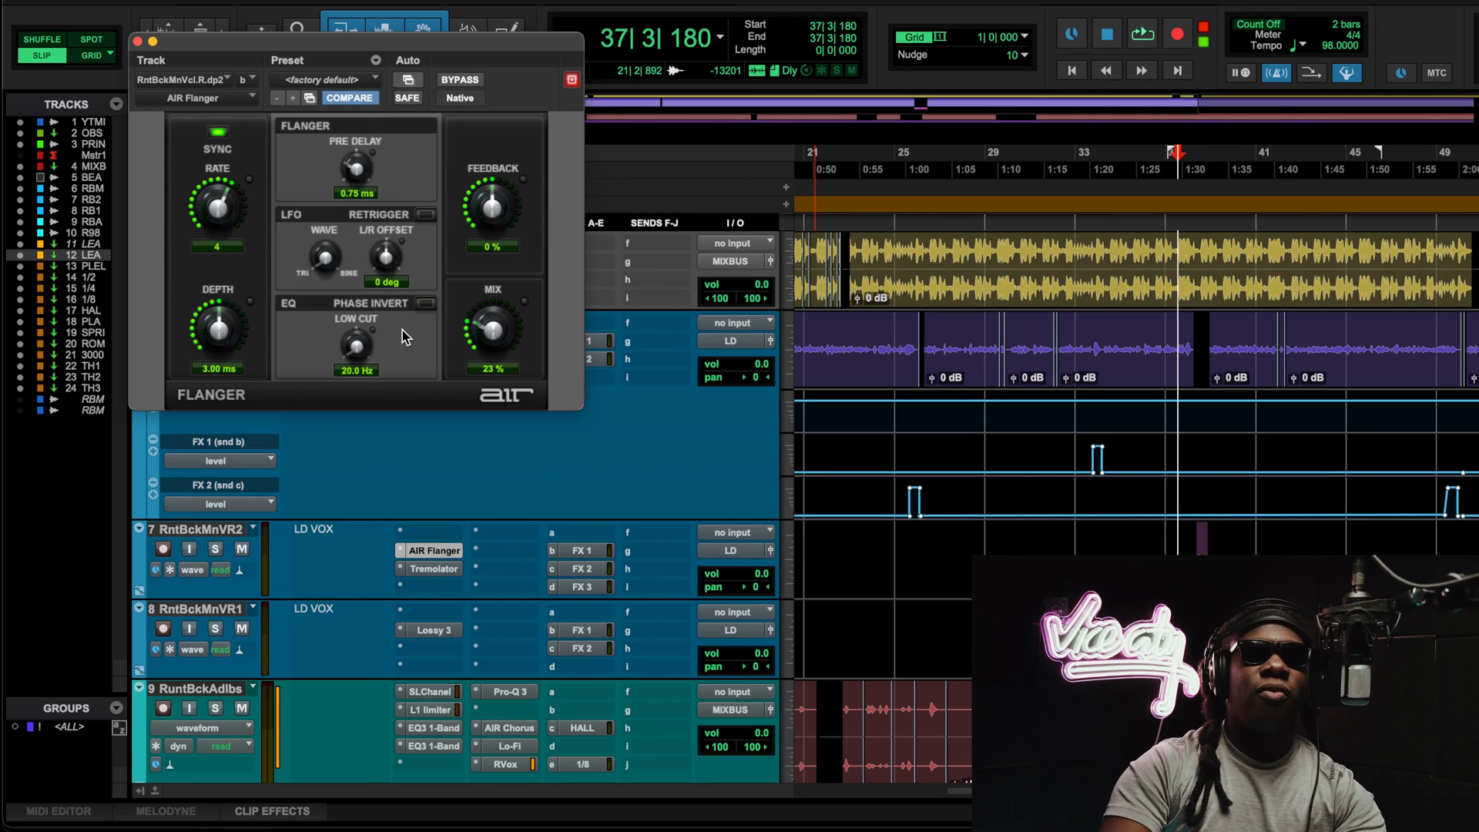
click(138, 41)
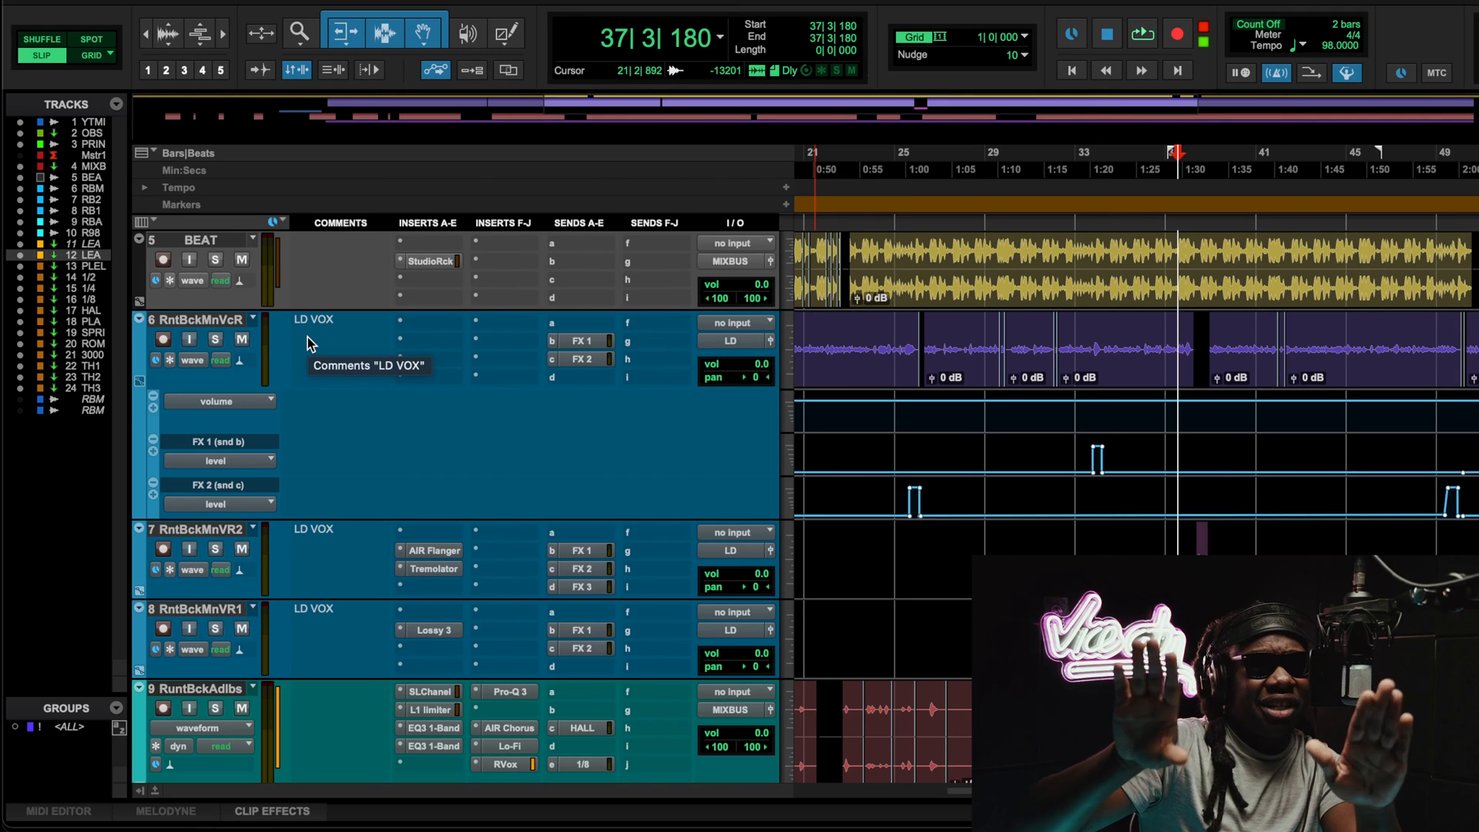
Step: Open the PuigChild 670 compressor on the MIXBUS track and examine its gain, threshold and time-constant settings
scroll(363, 333, up, 5)
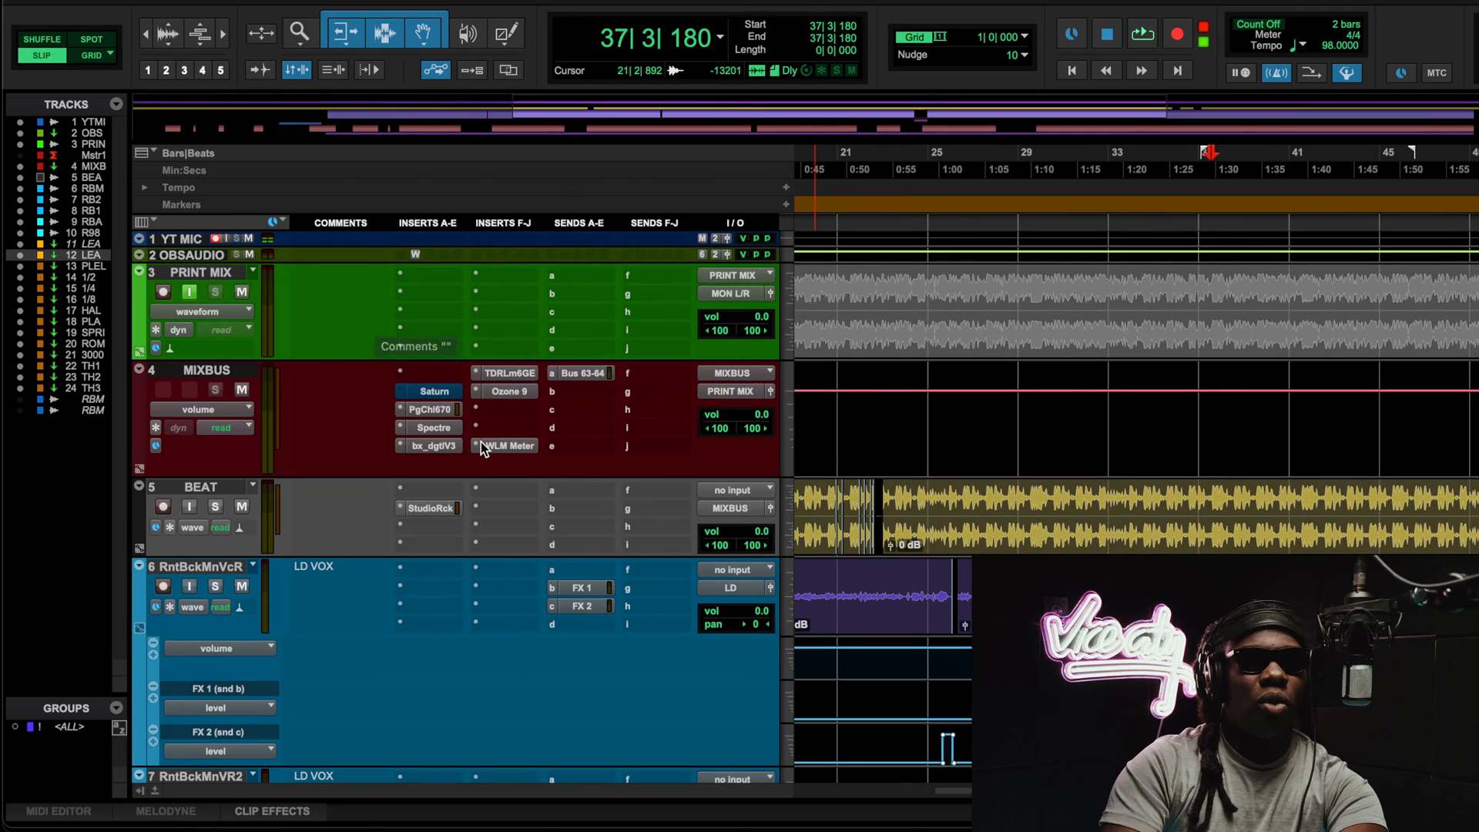
click(433, 409)
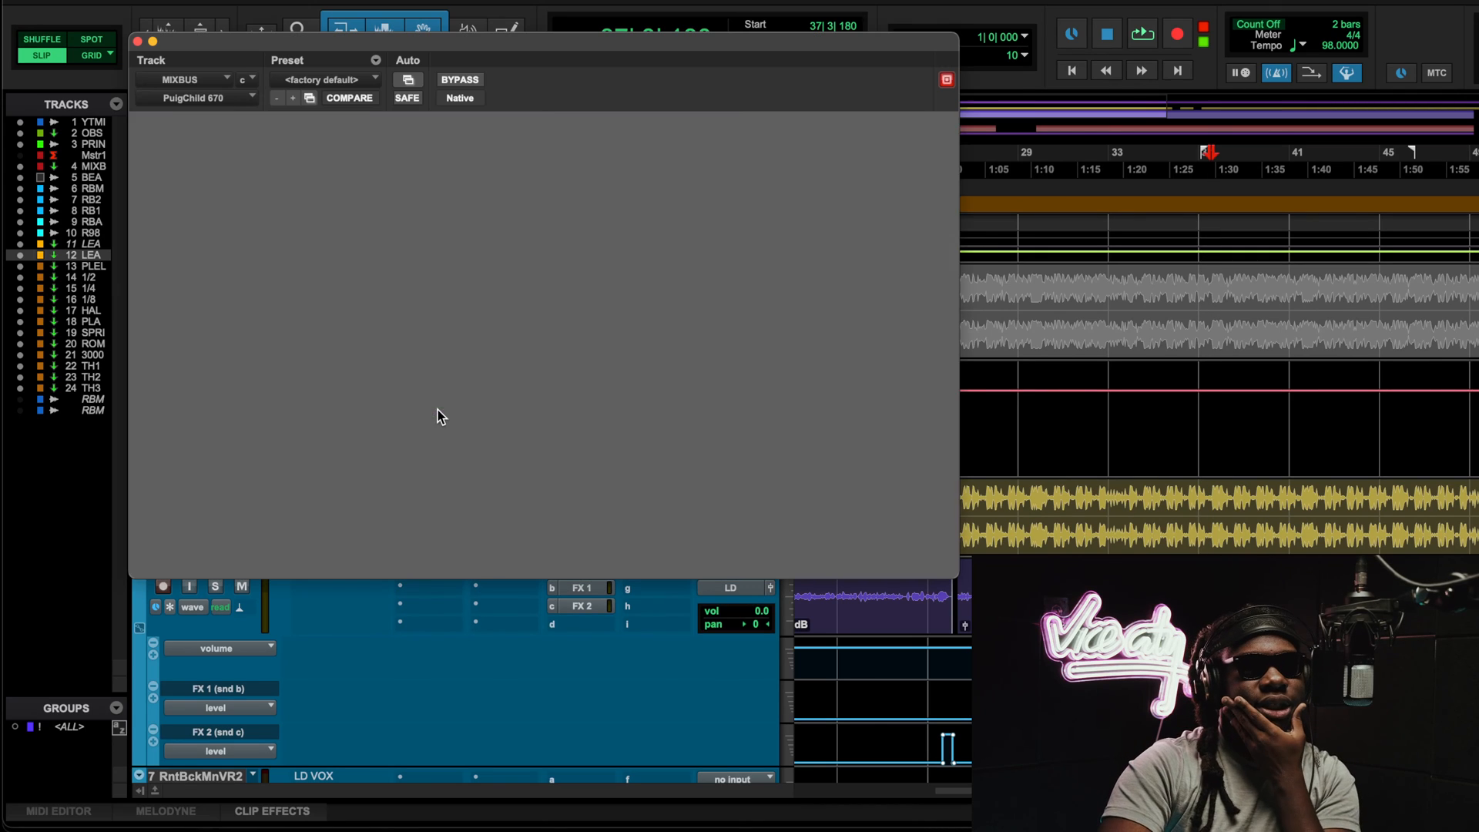
click(138, 41)
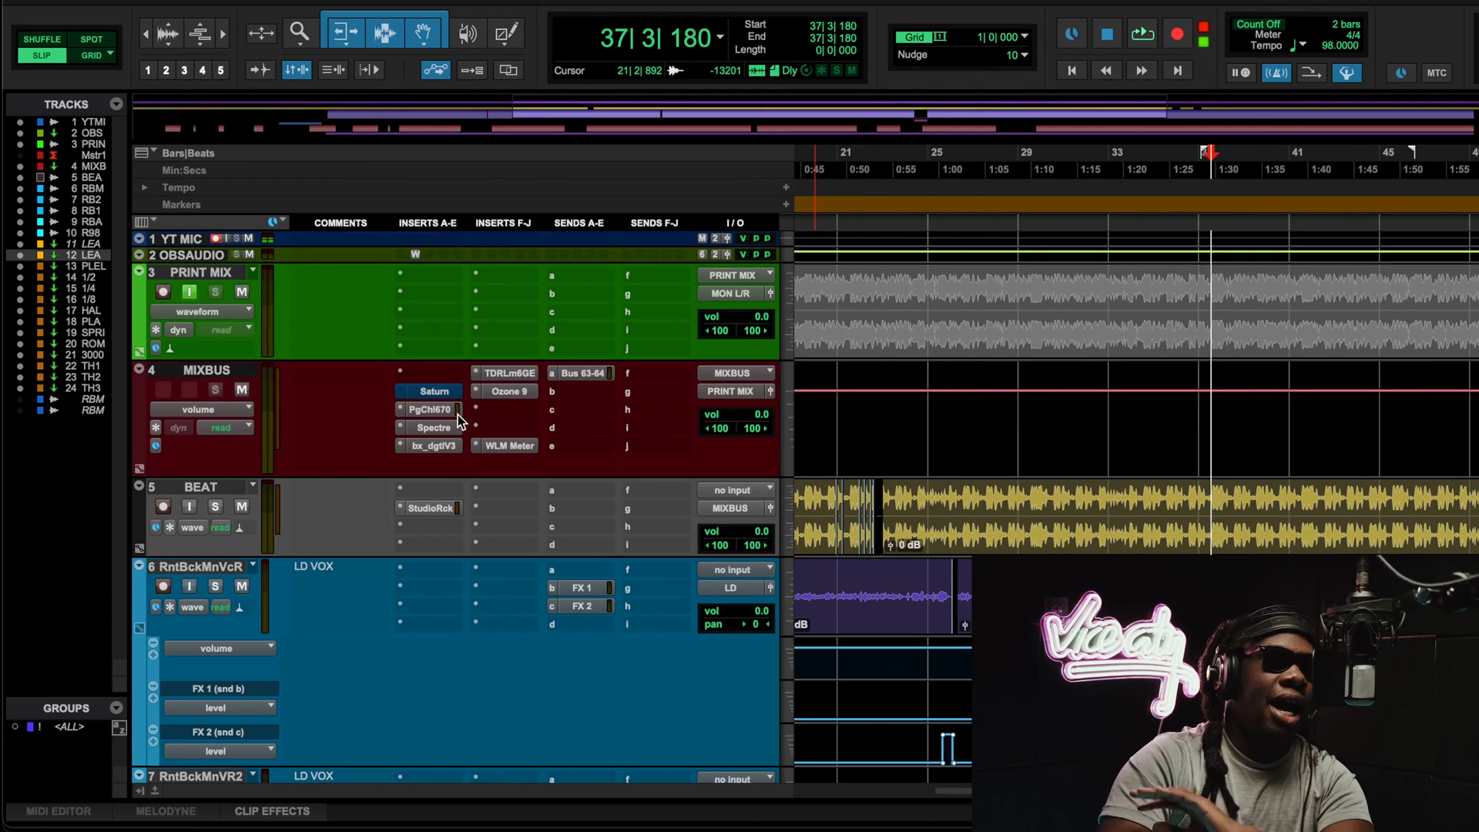
click(449, 413)
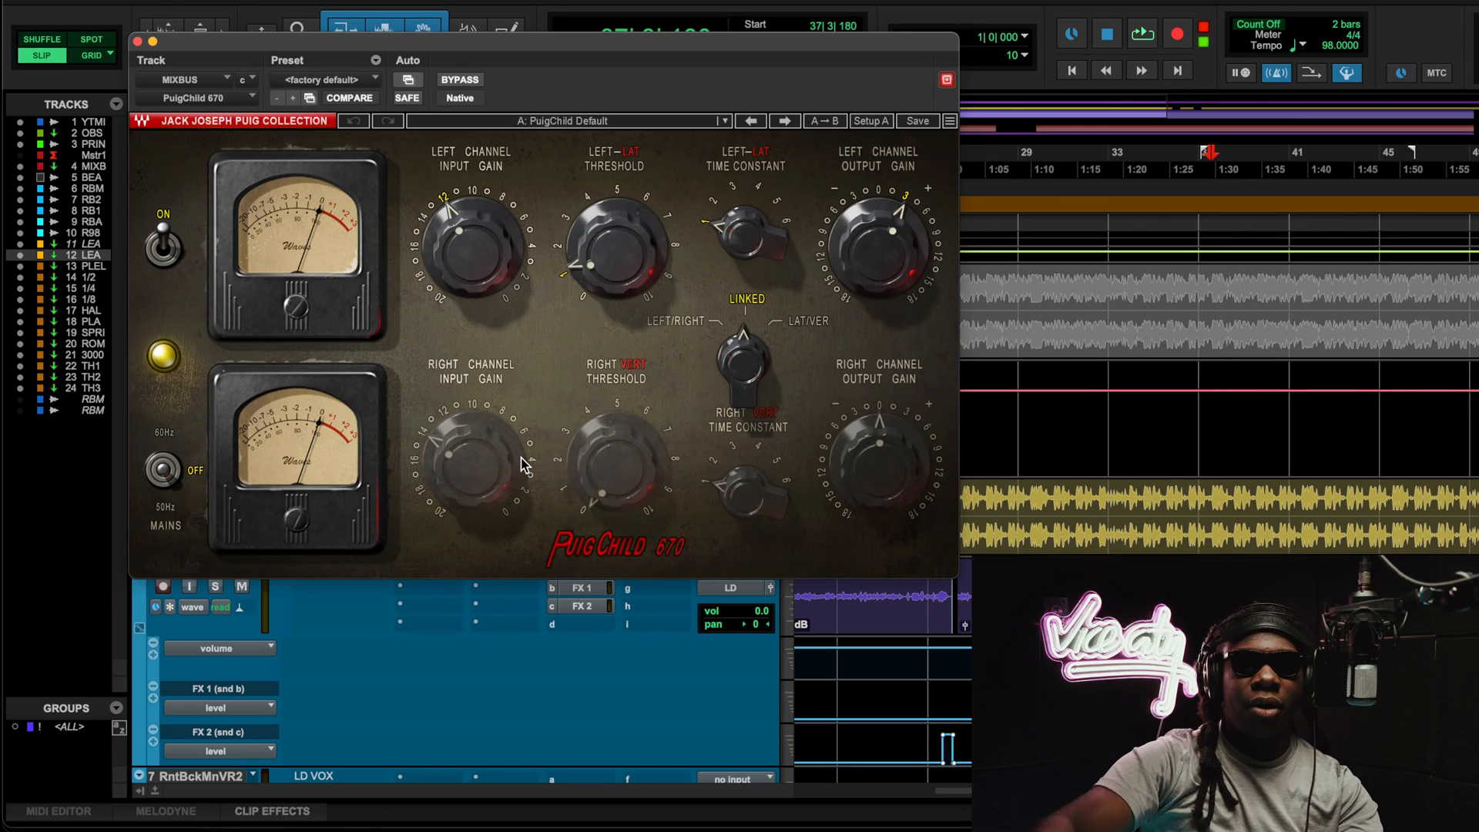
Step: Play the mix from about bar 31 comparing PuigChild 670 bypassed and active, close the plug-in and stop playback
click(1081, 178)
key(space)
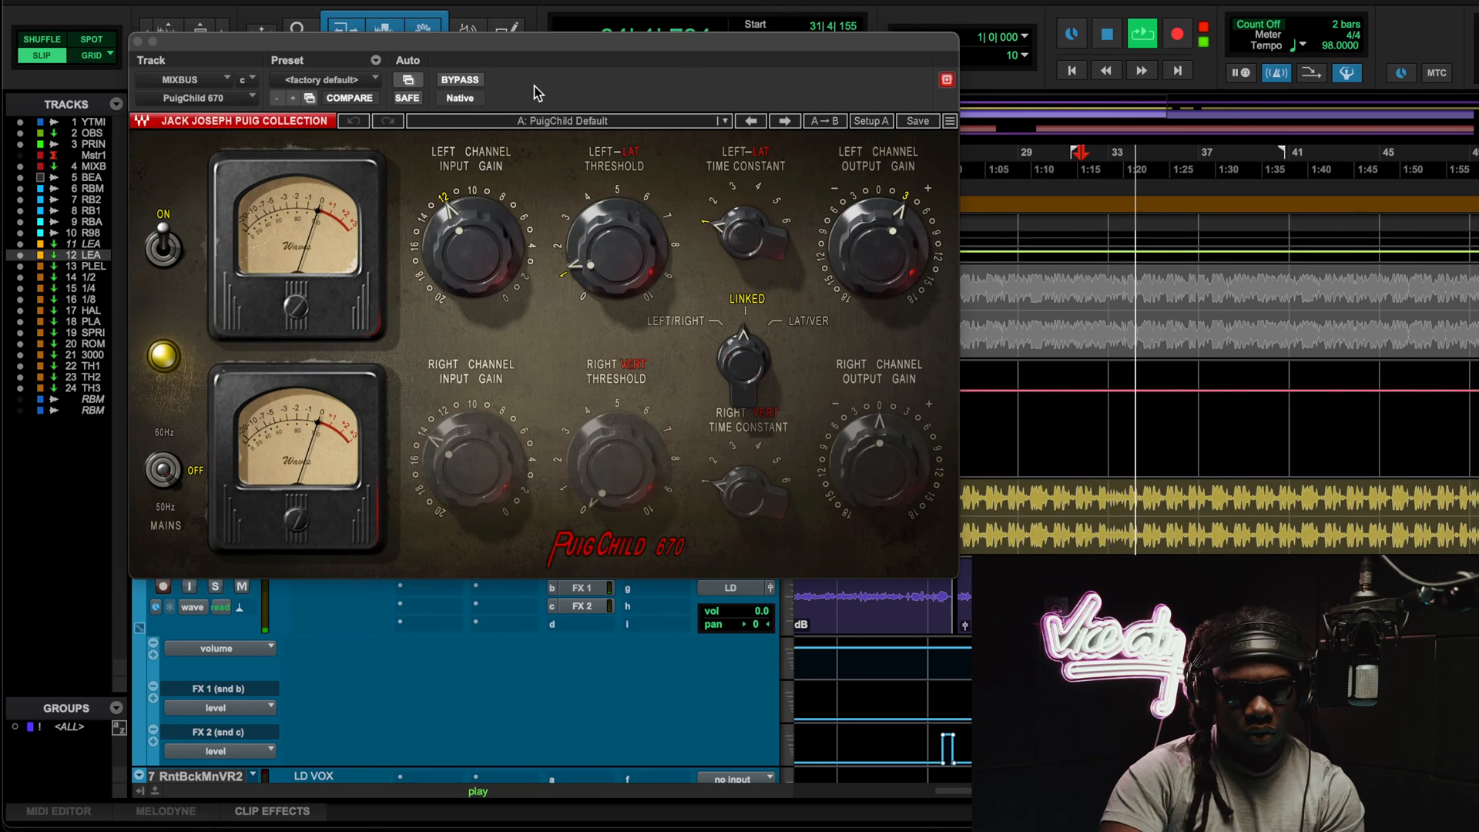
click(459, 81)
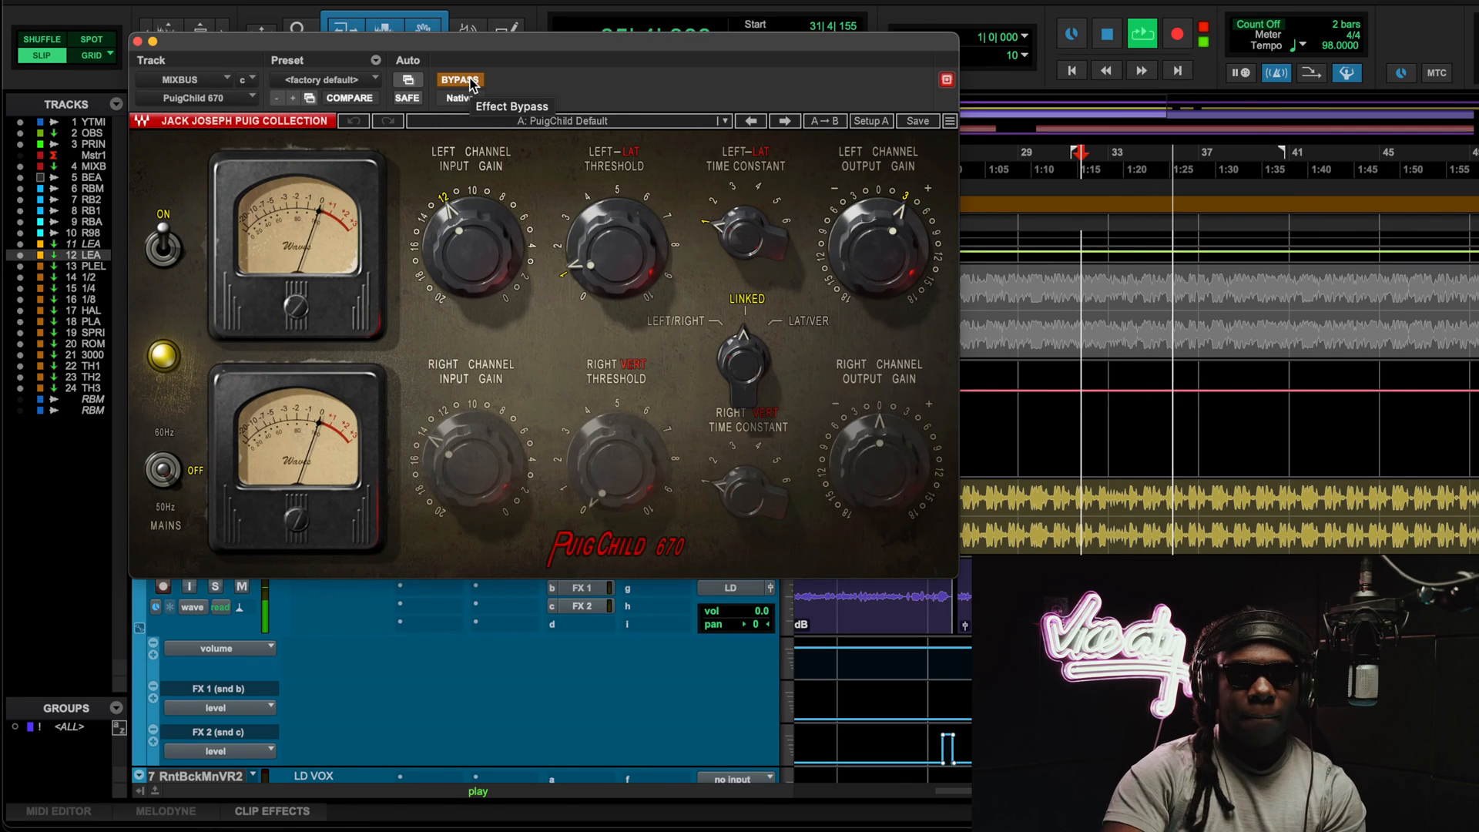
click(460, 80)
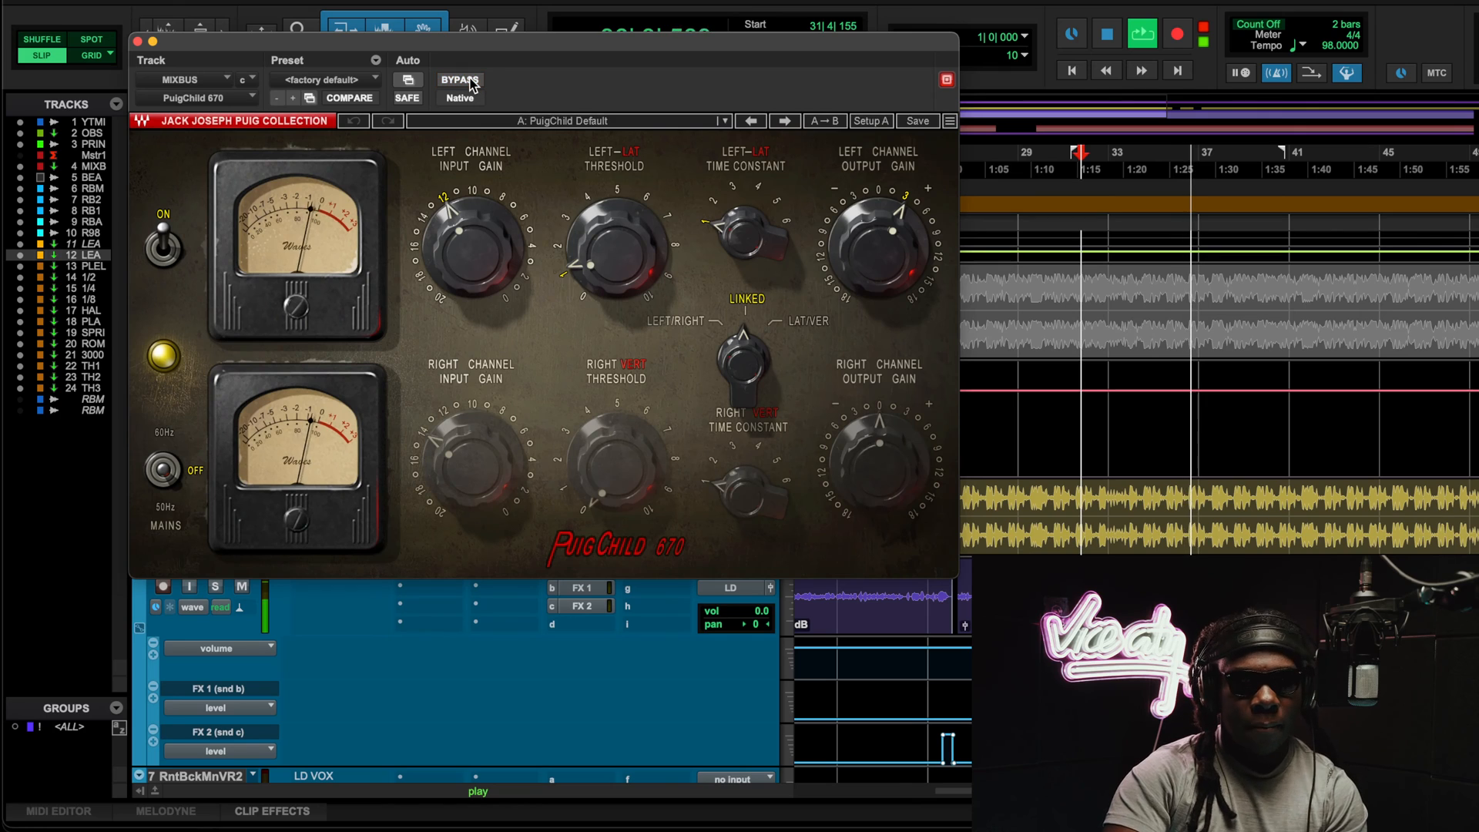
click(138, 41)
key(space)
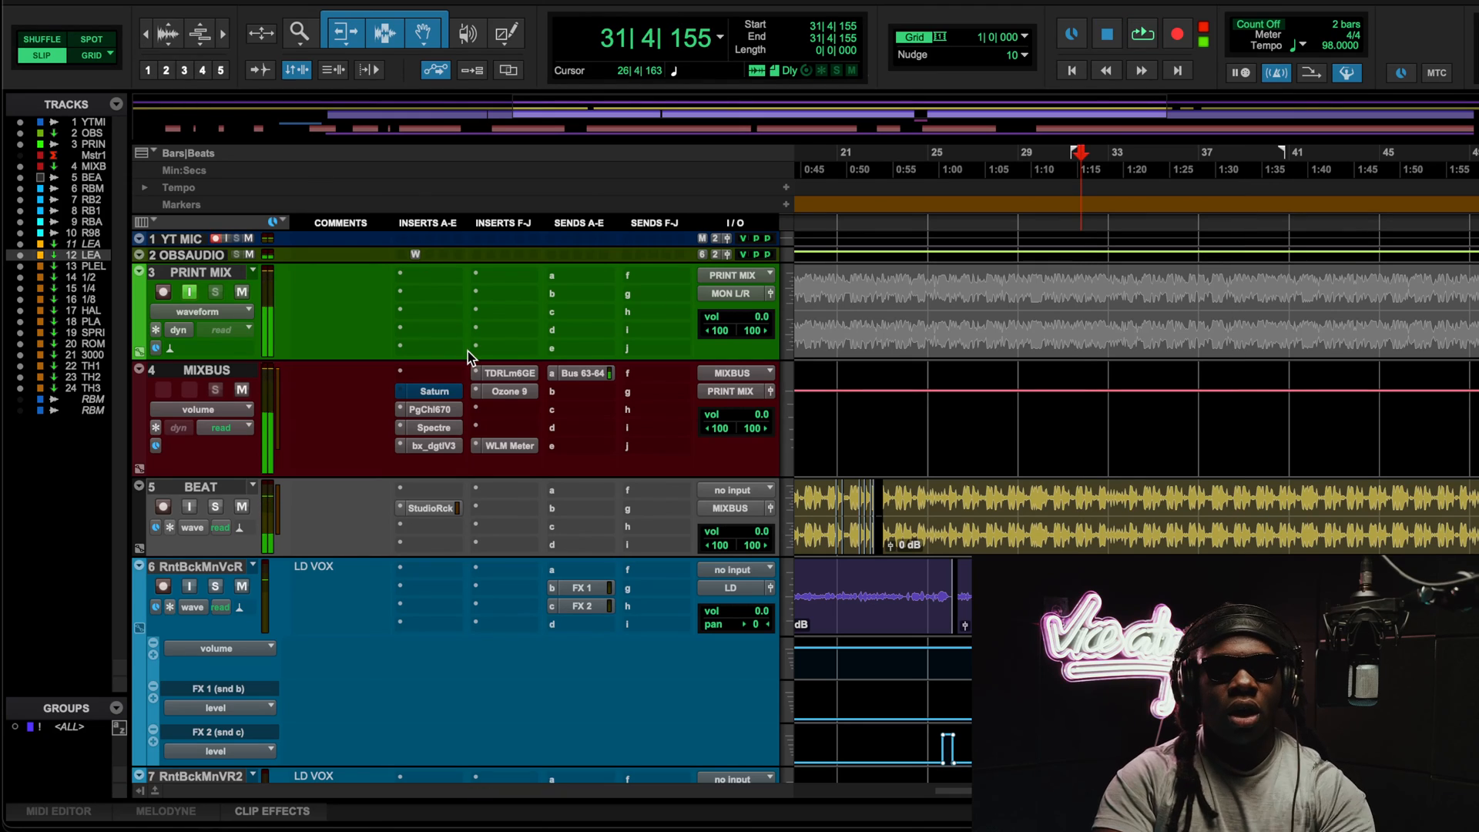
Step: Open Spectre on the MIXBUS track, examine its bands and switch the 200 Hz band off and back on
click(442, 426)
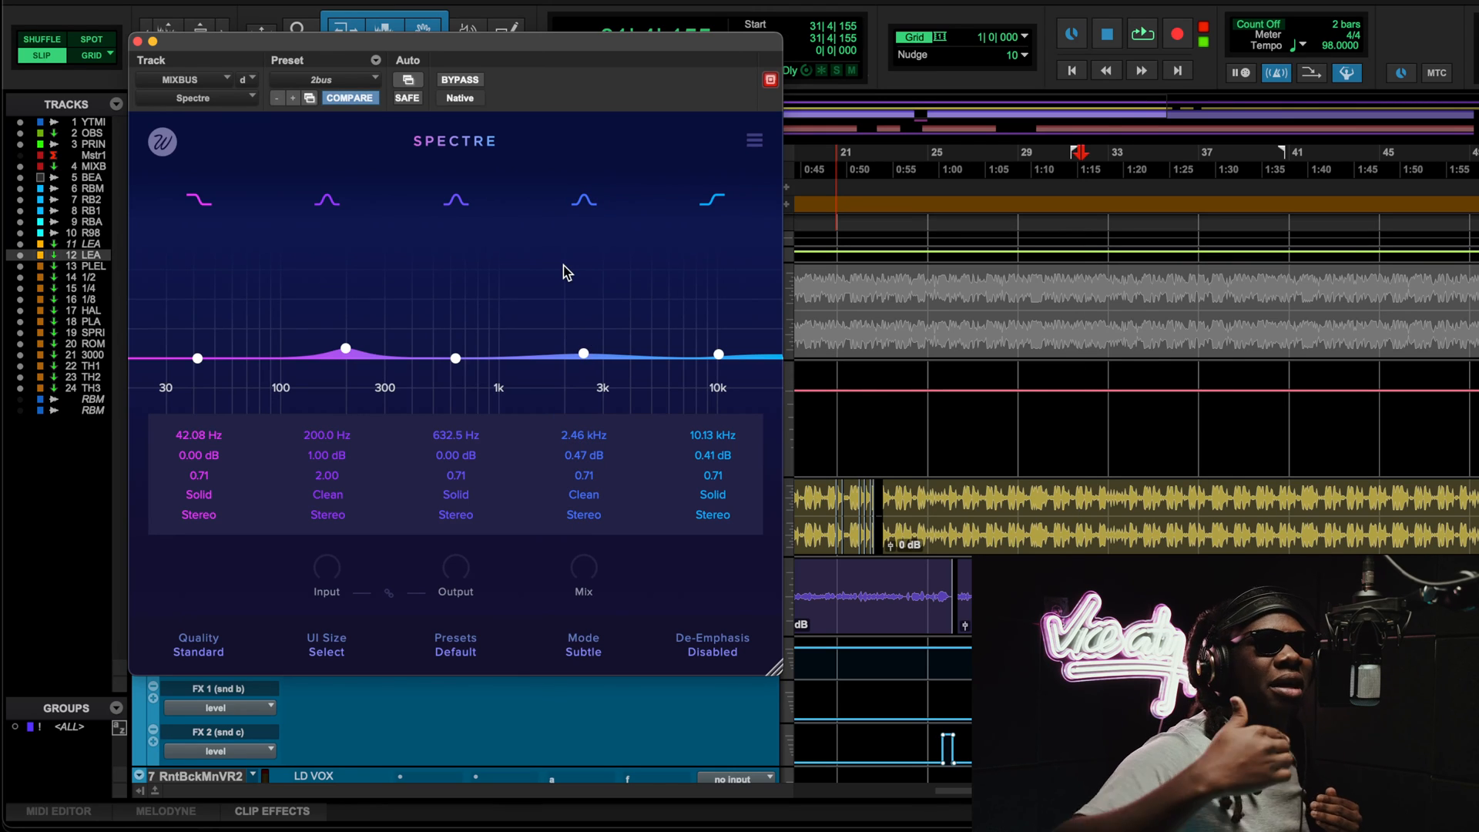
click(325, 200)
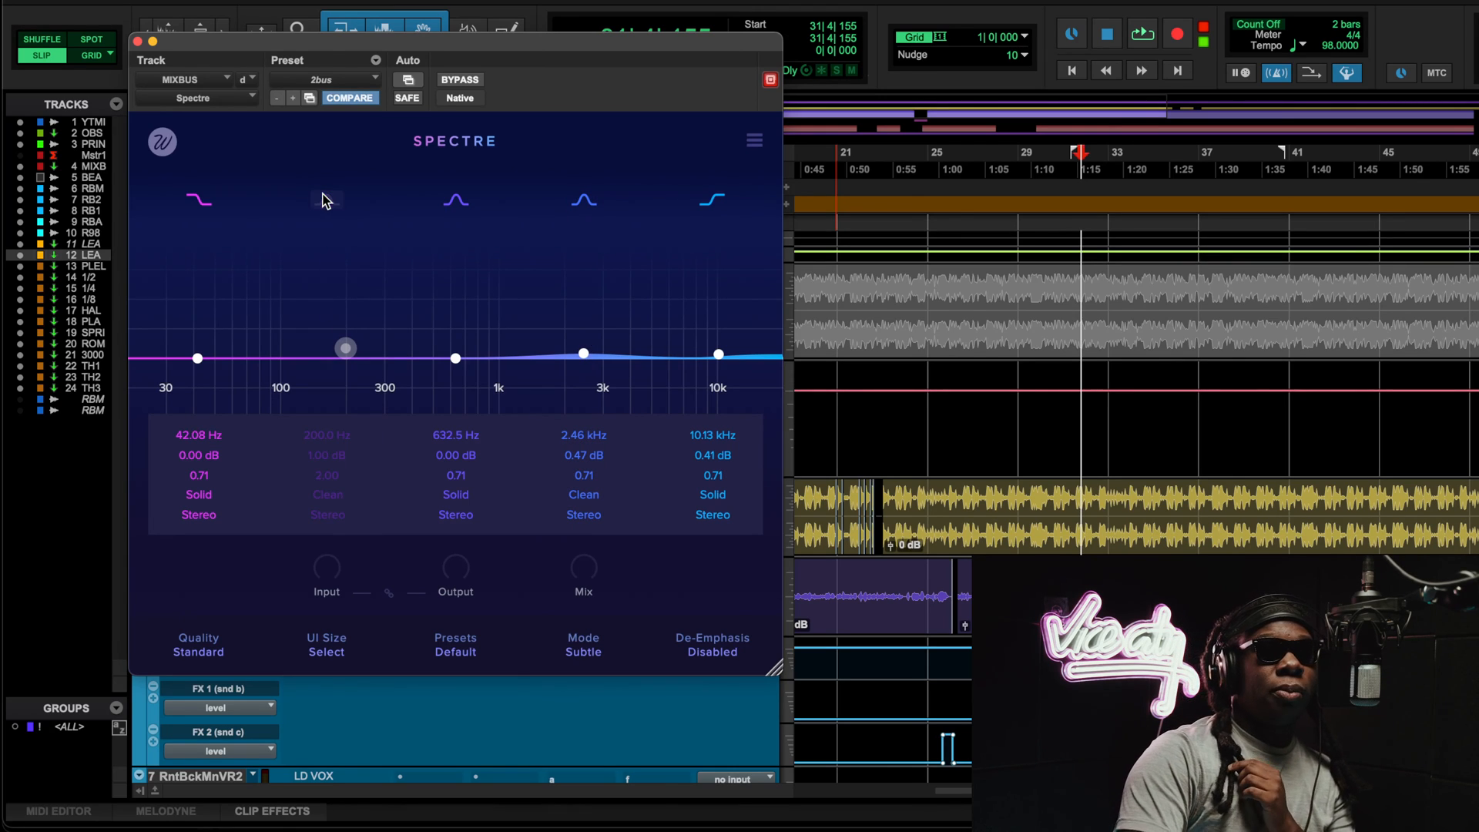
click(325, 199)
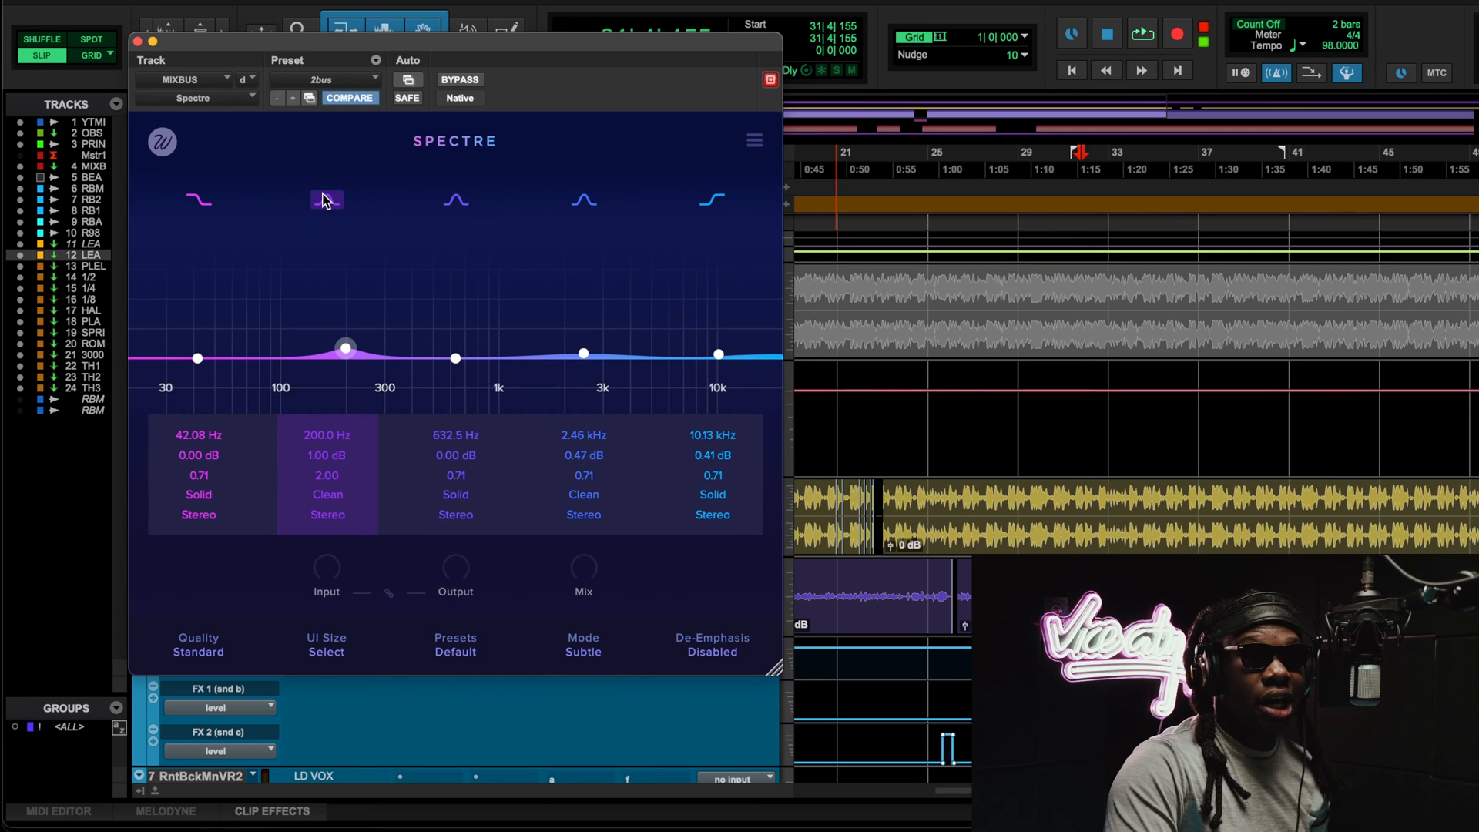
Step: Play the mix from about bar 31 while repeatedly switching Spectre's 200 Hz band off and on to compare the sound
key(space)
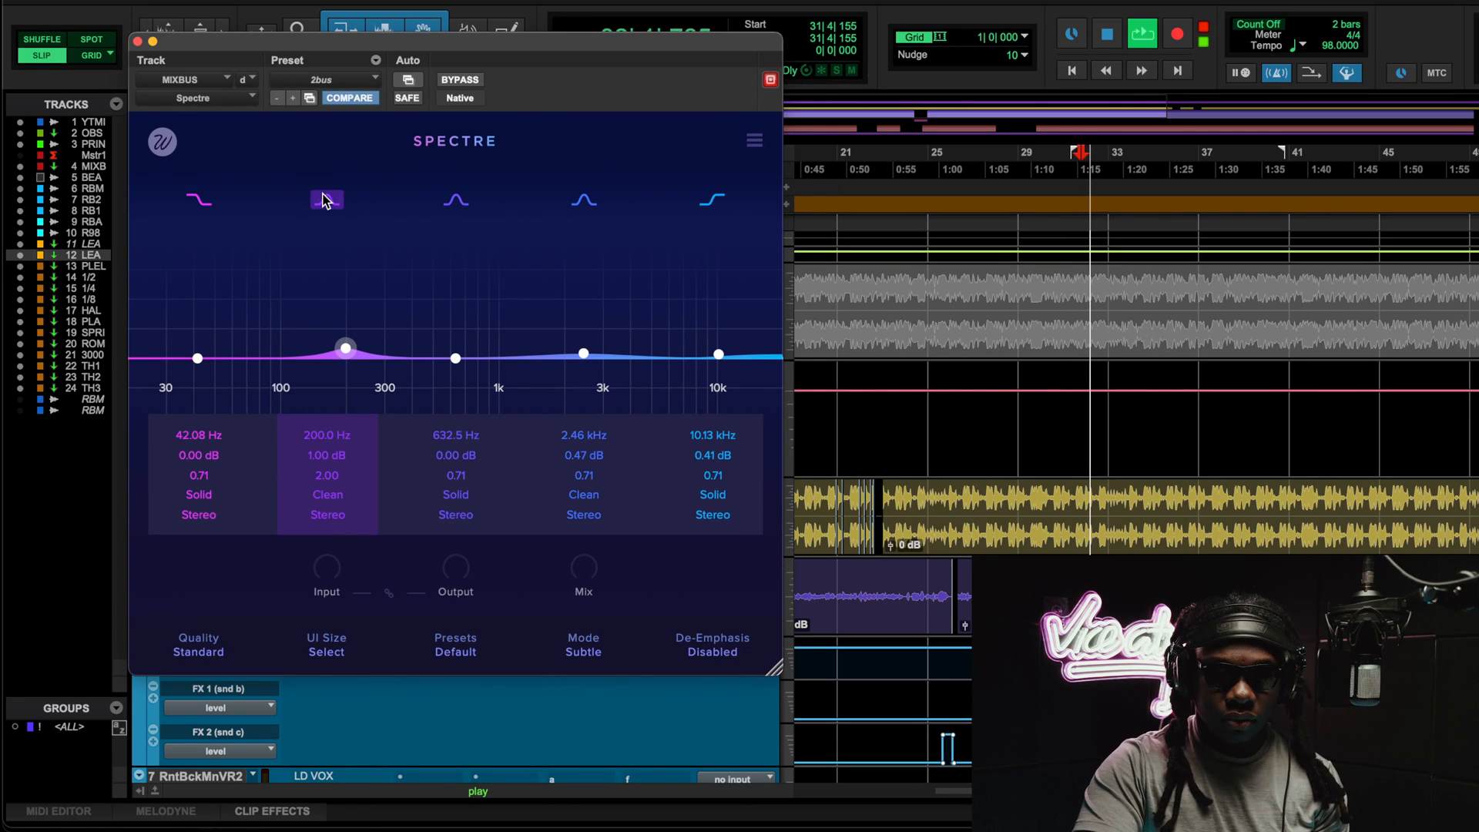
click(322, 199)
click(324, 199)
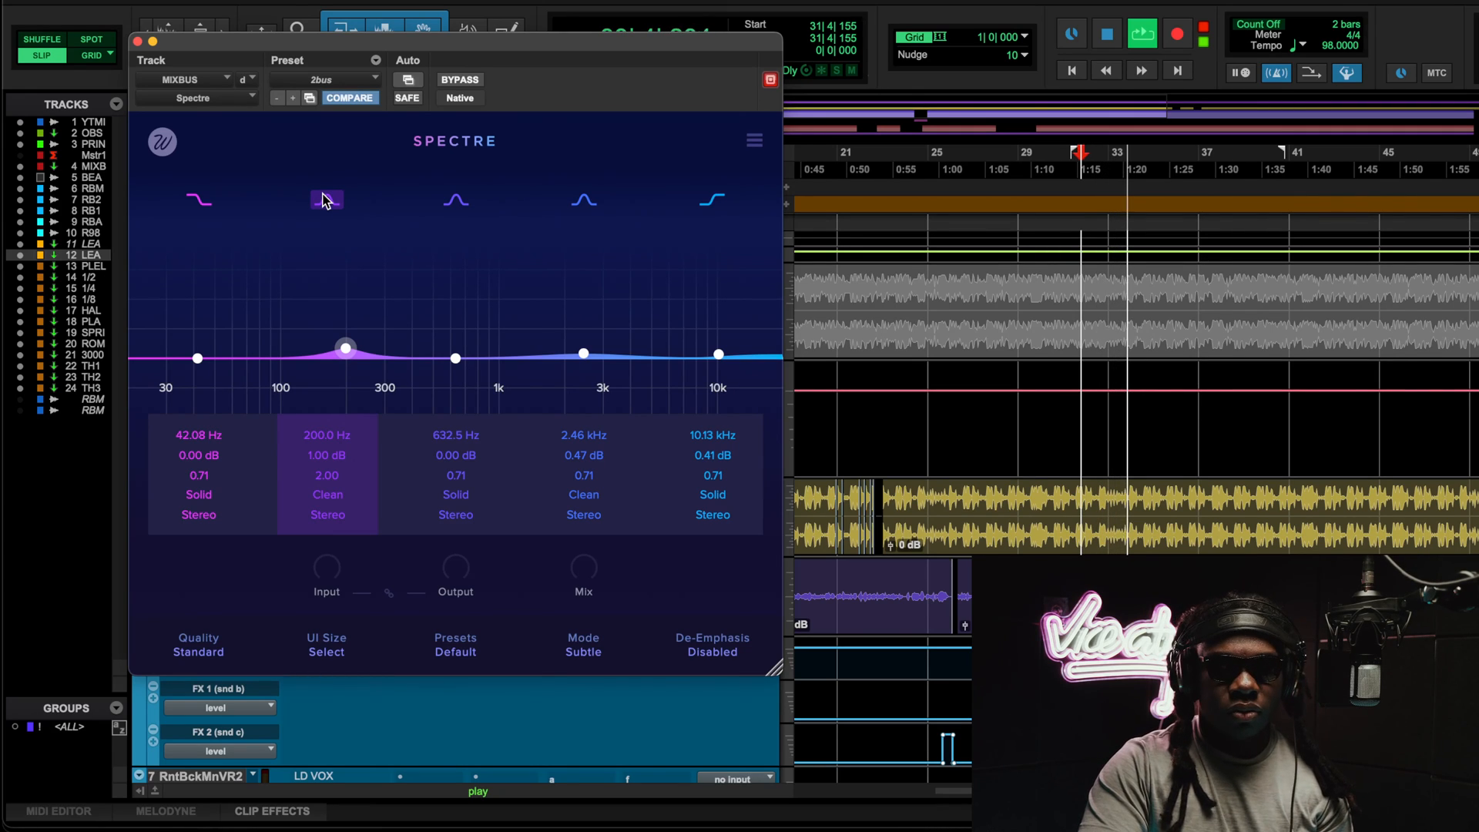
click(321, 200)
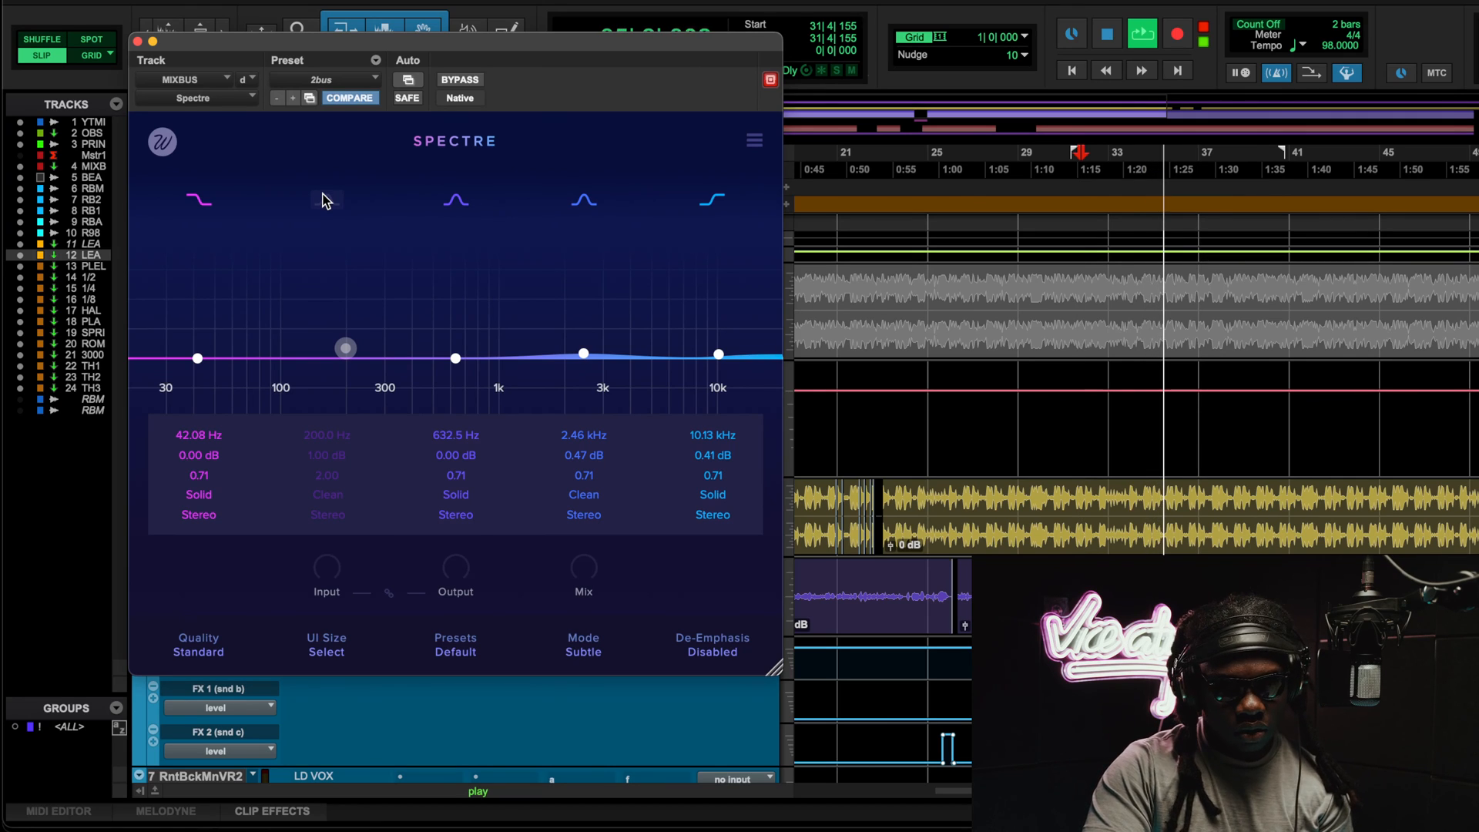
click(323, 200)
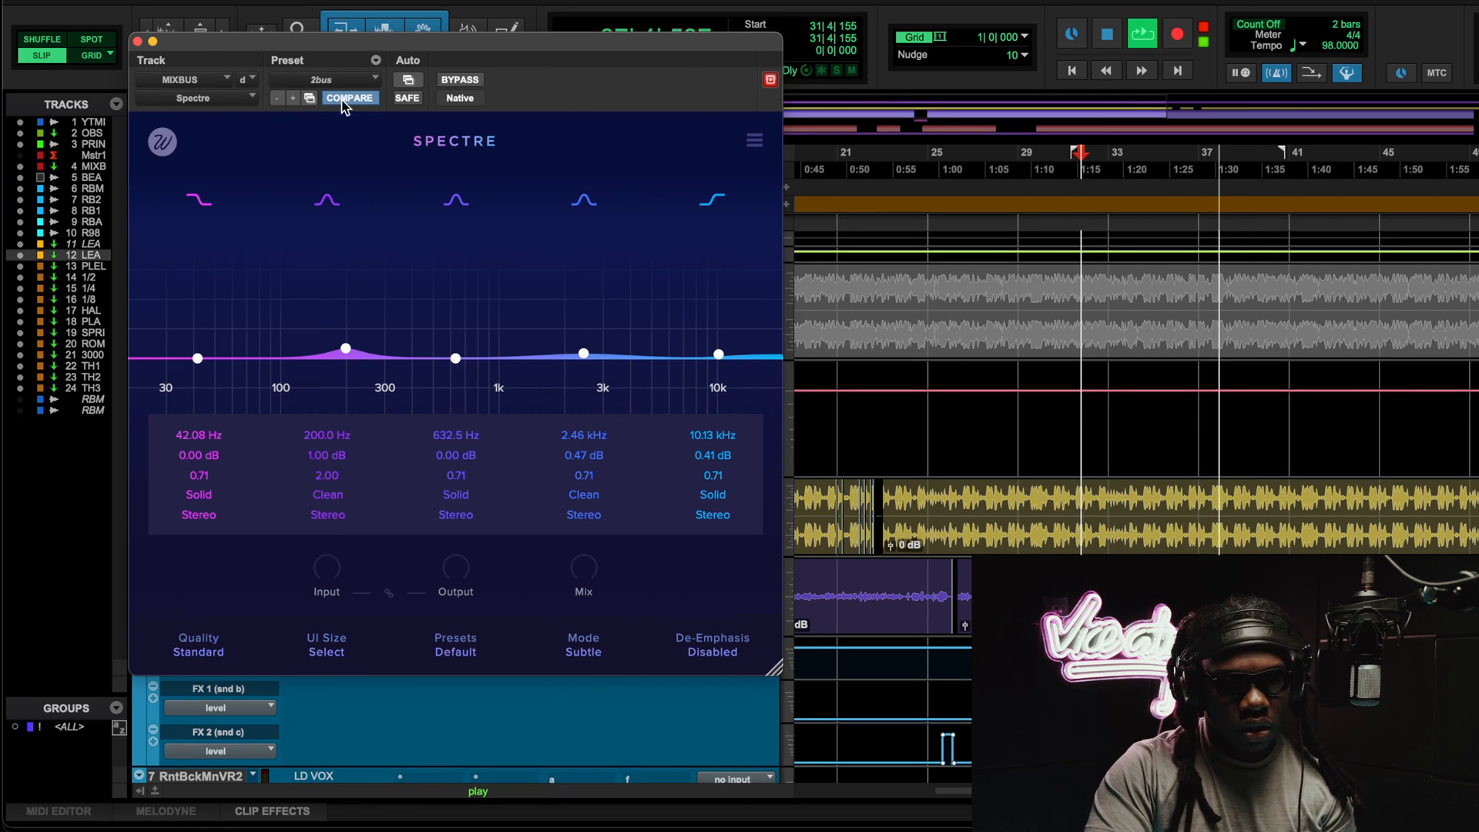
click(330, 205)
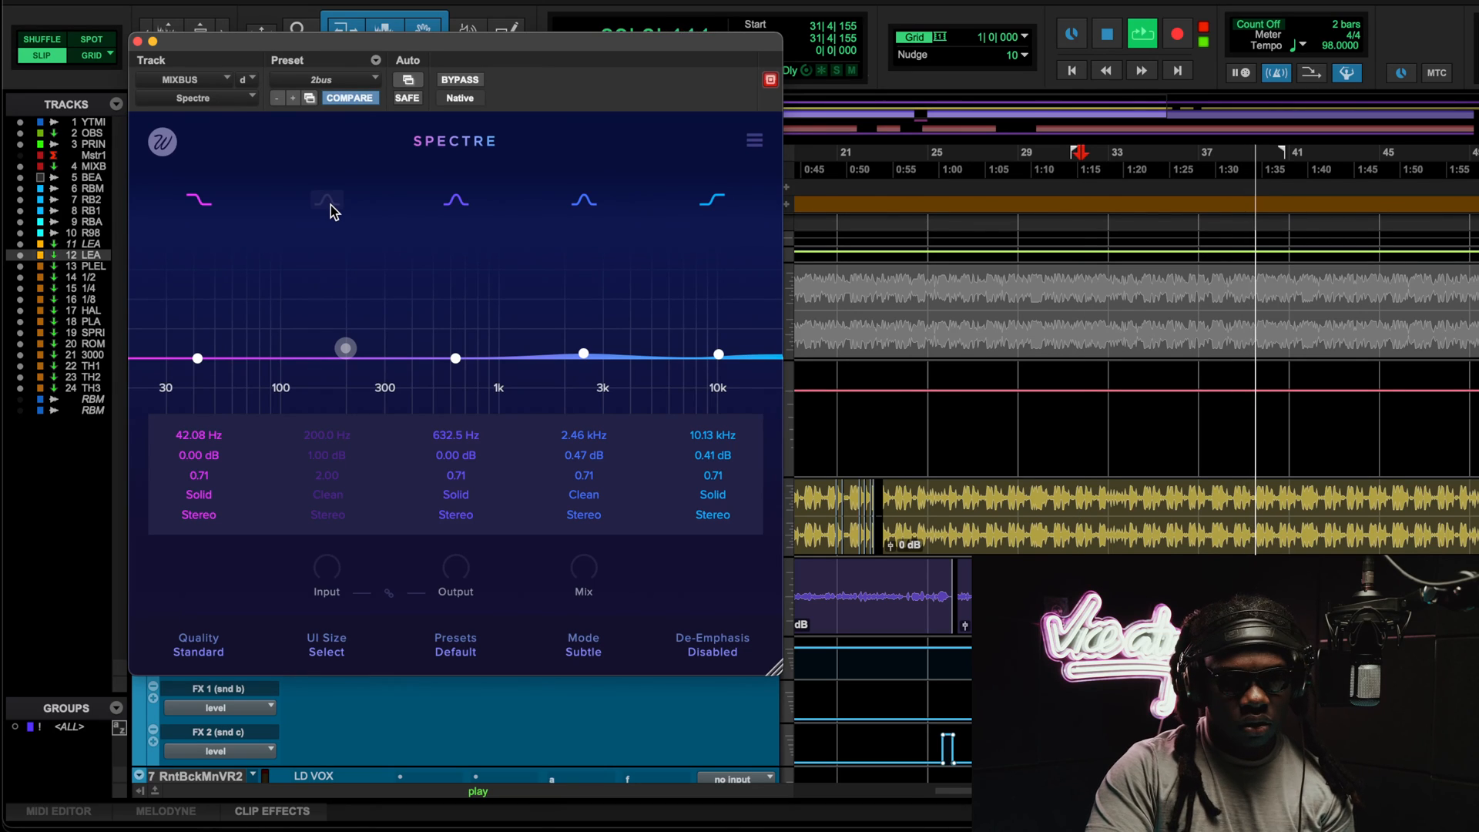
click(331, 205)
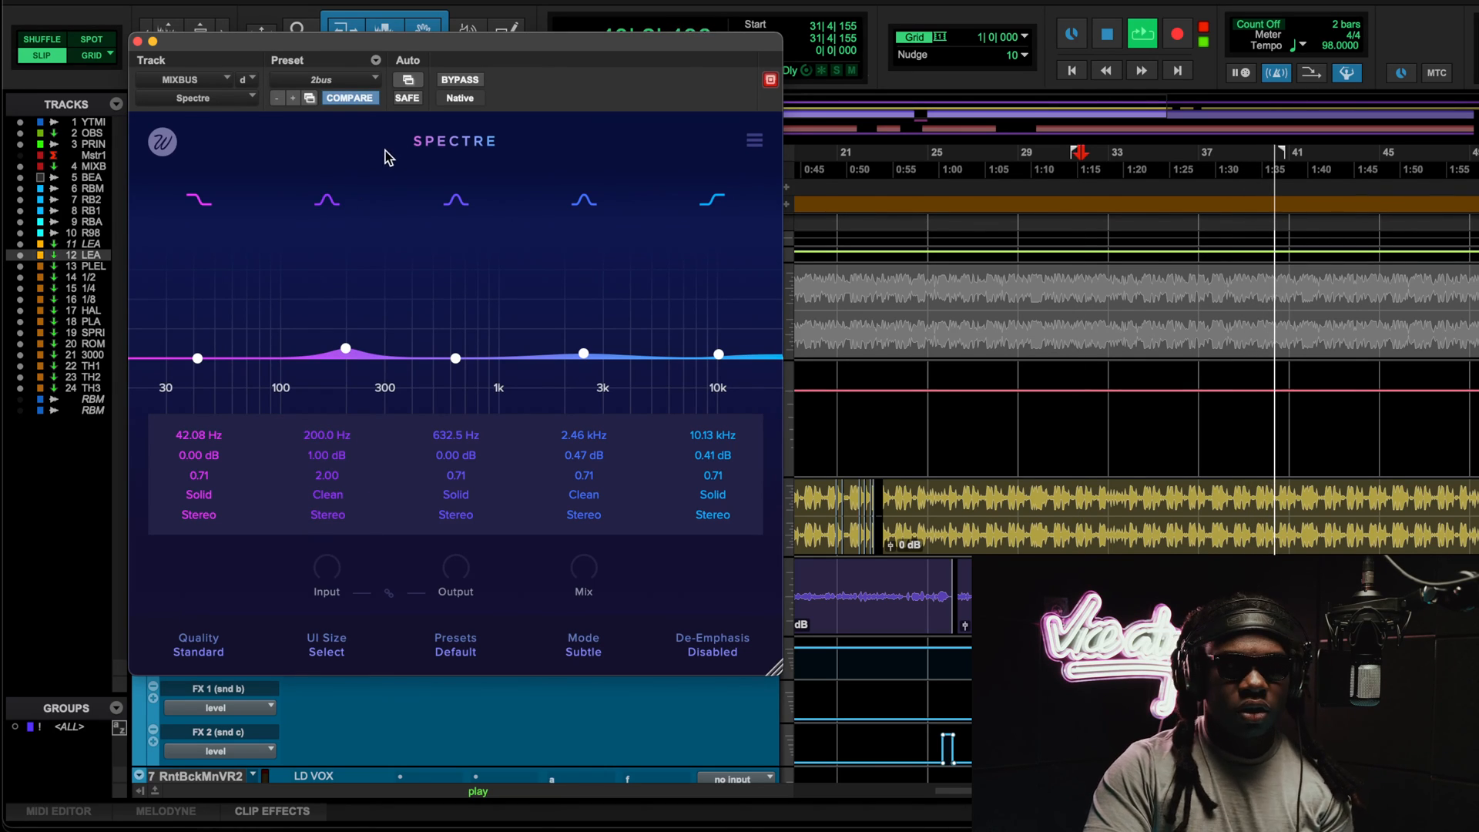
Step: Compare the playing mix with Spectre bypassed and with its 200 Hz band disabled, restore both, close the plug-in and stop playback
click(456, 80)
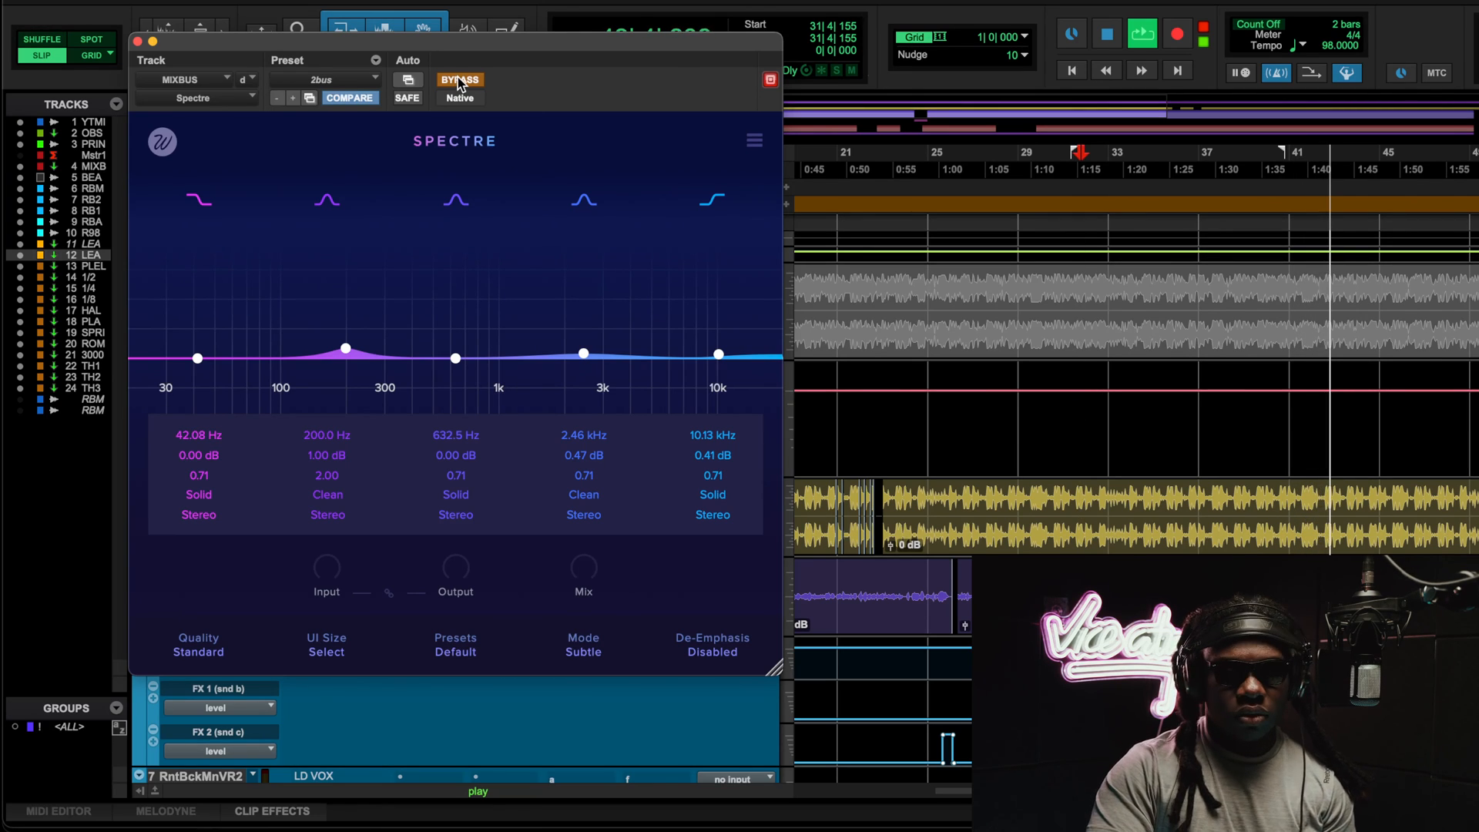
click(459, 80)
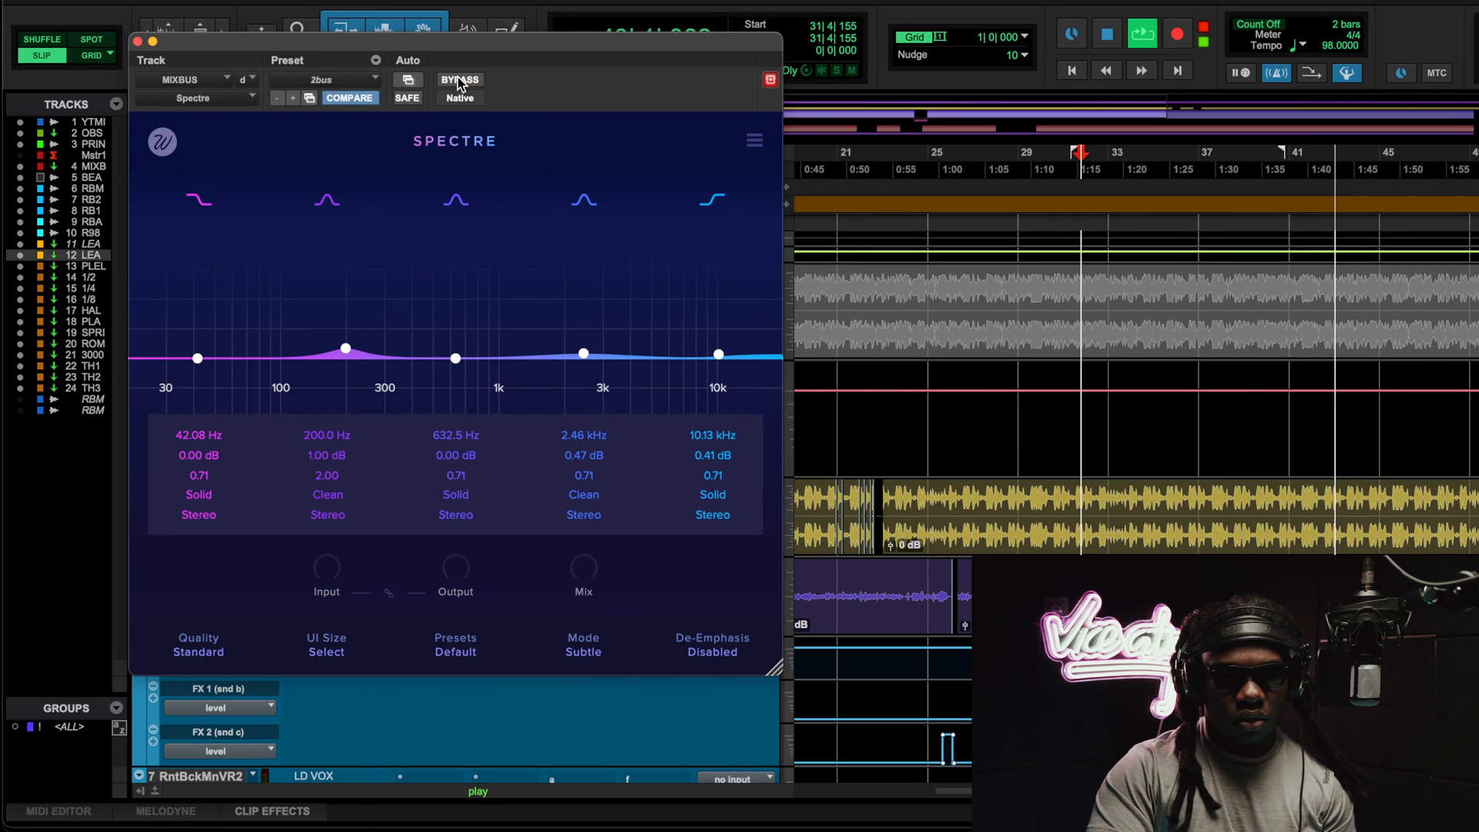
click(330, 199)
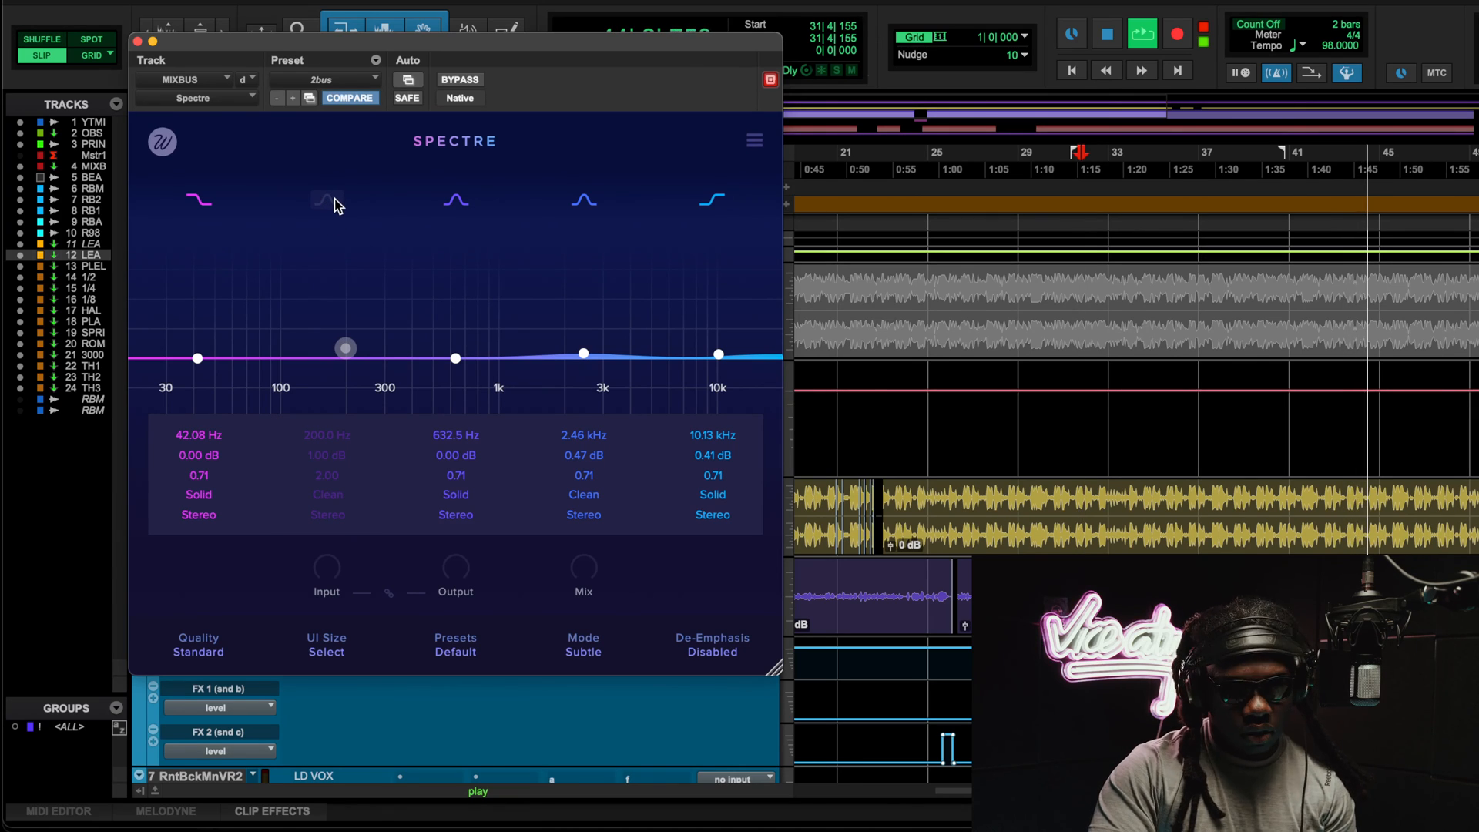
click(334, 199)
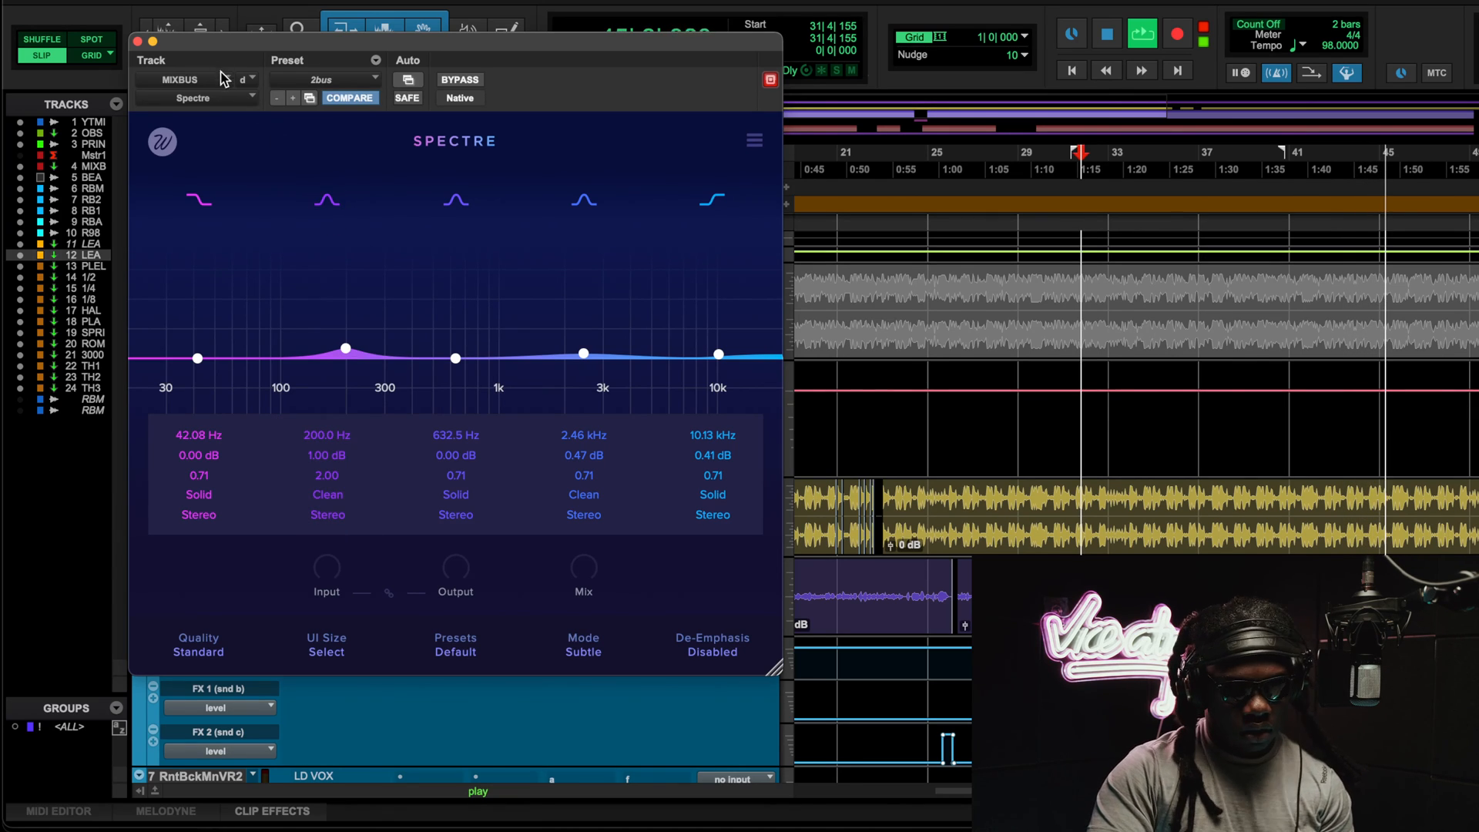
click(137, 41)
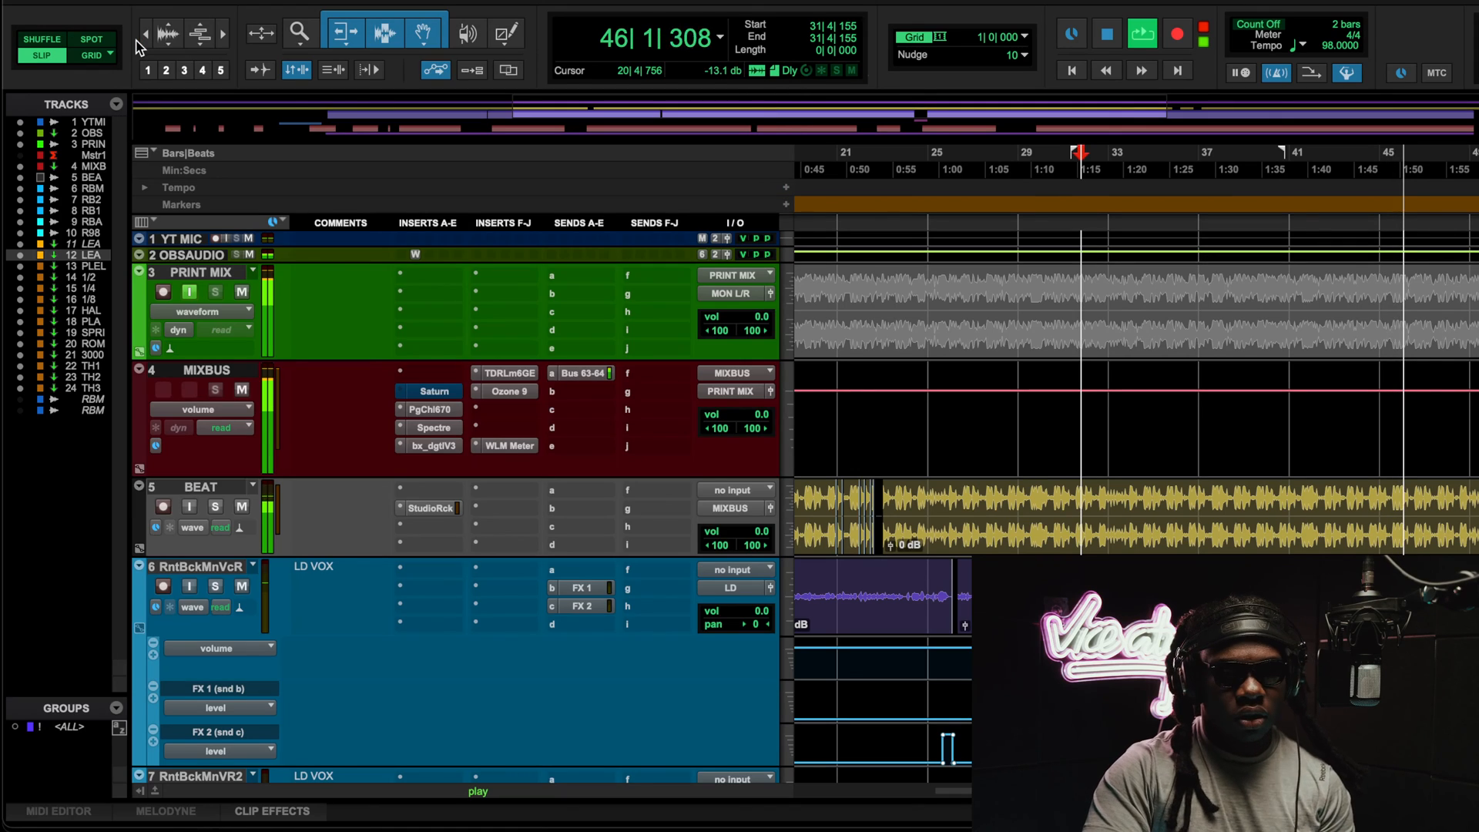
key(space)
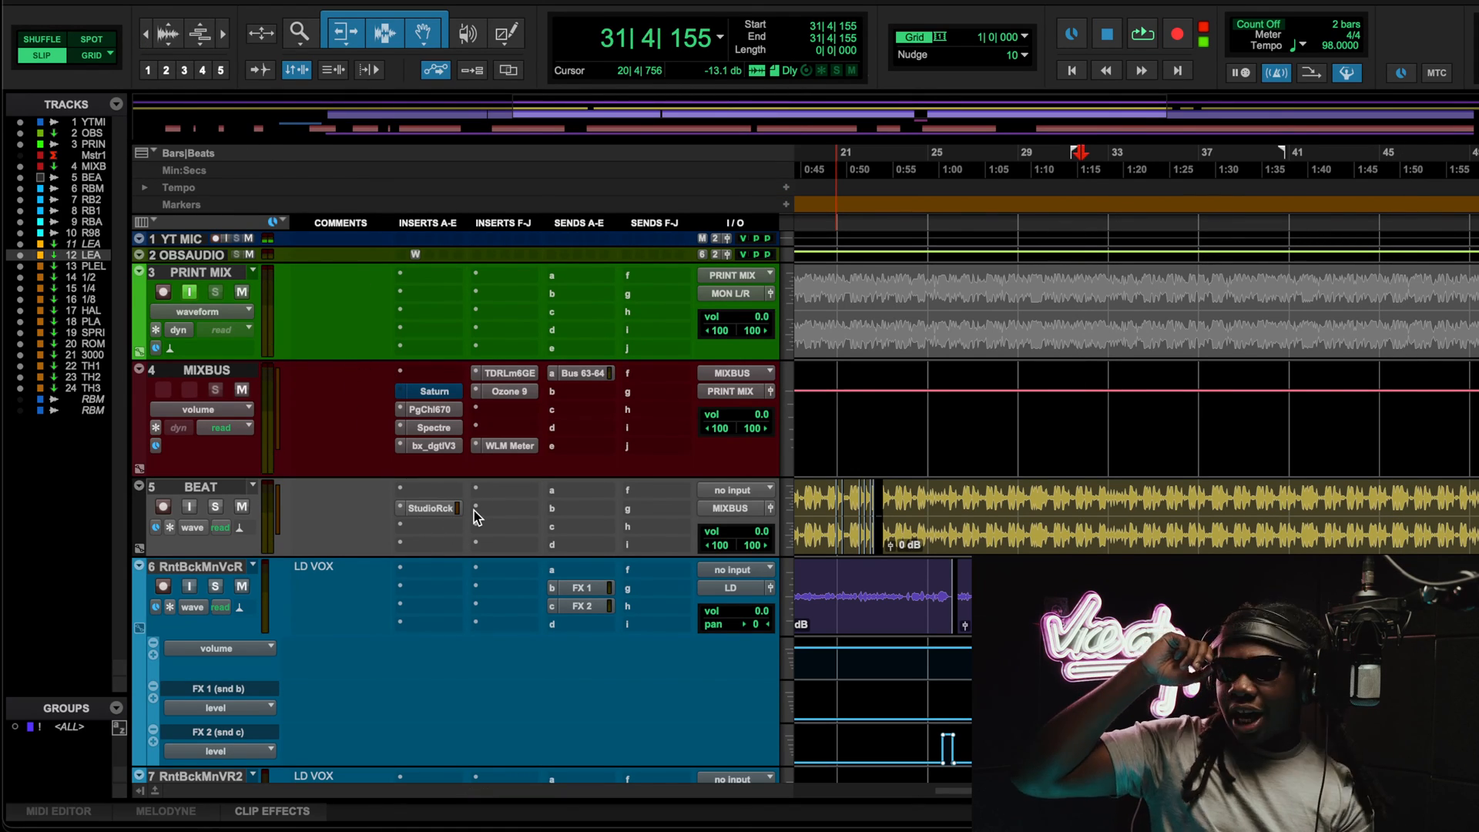
Step: Open bx_digital V3 on the MIXBUS track, examine its mono and stereo sections, and look over the throw track automation
click(425, 446)
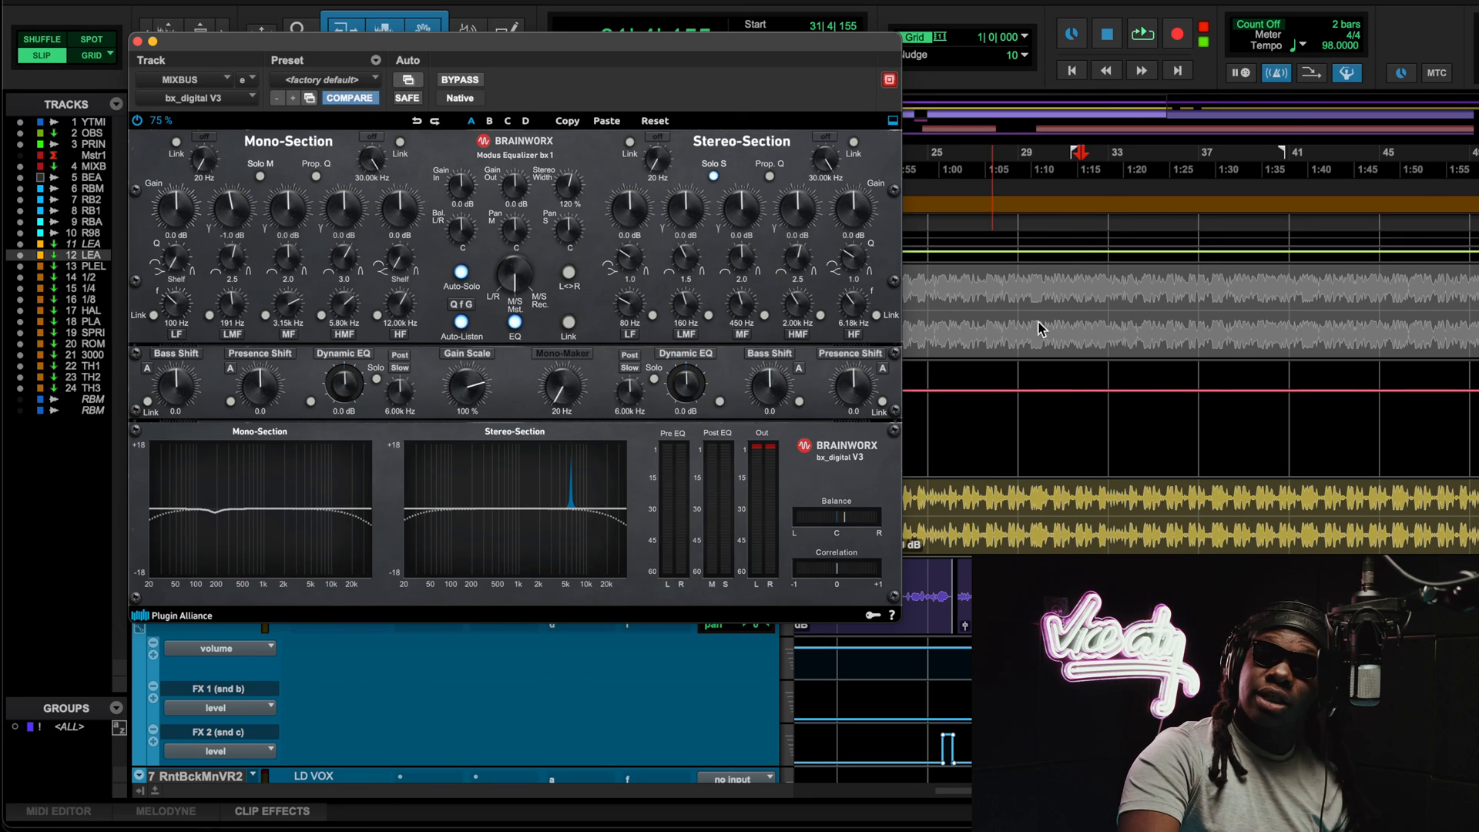
scroll(1077, 347, down, 10)
scroll(1077, 346, down, 5)
scroll(1076, 347, left, 2)
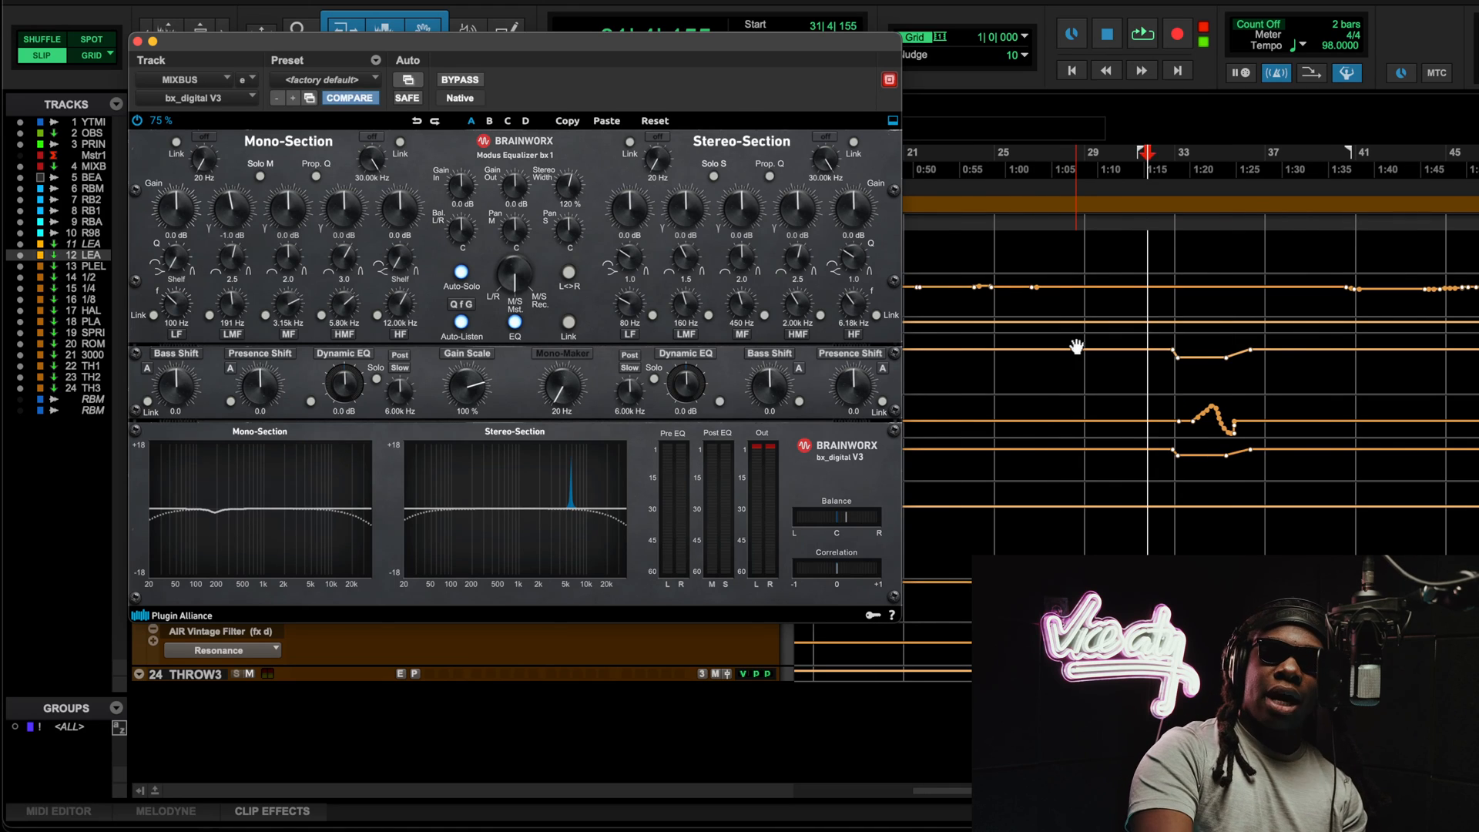
scroll(1077, 347, left, 10)
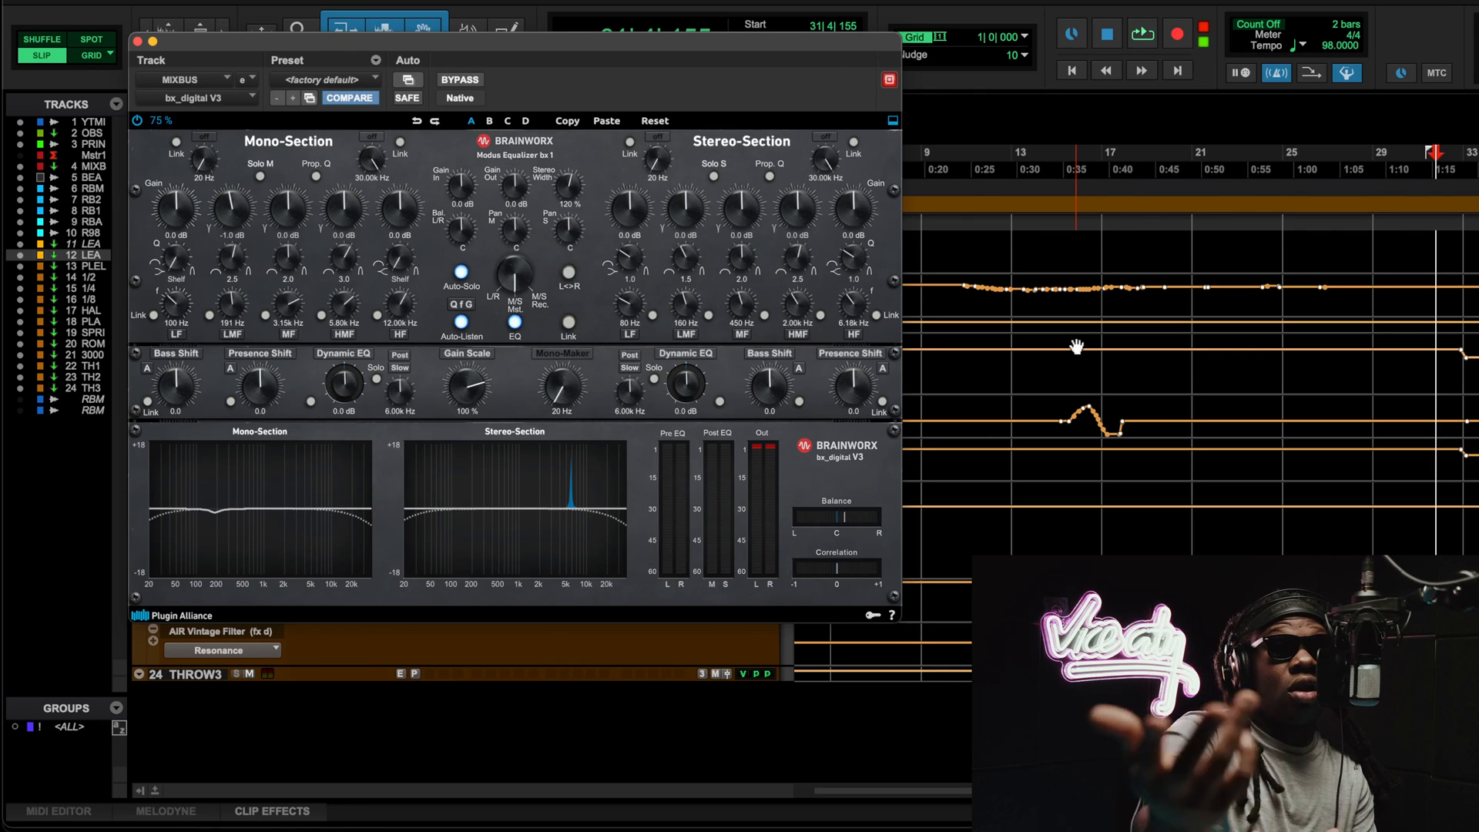
scroll(1076, 347, up, 10)
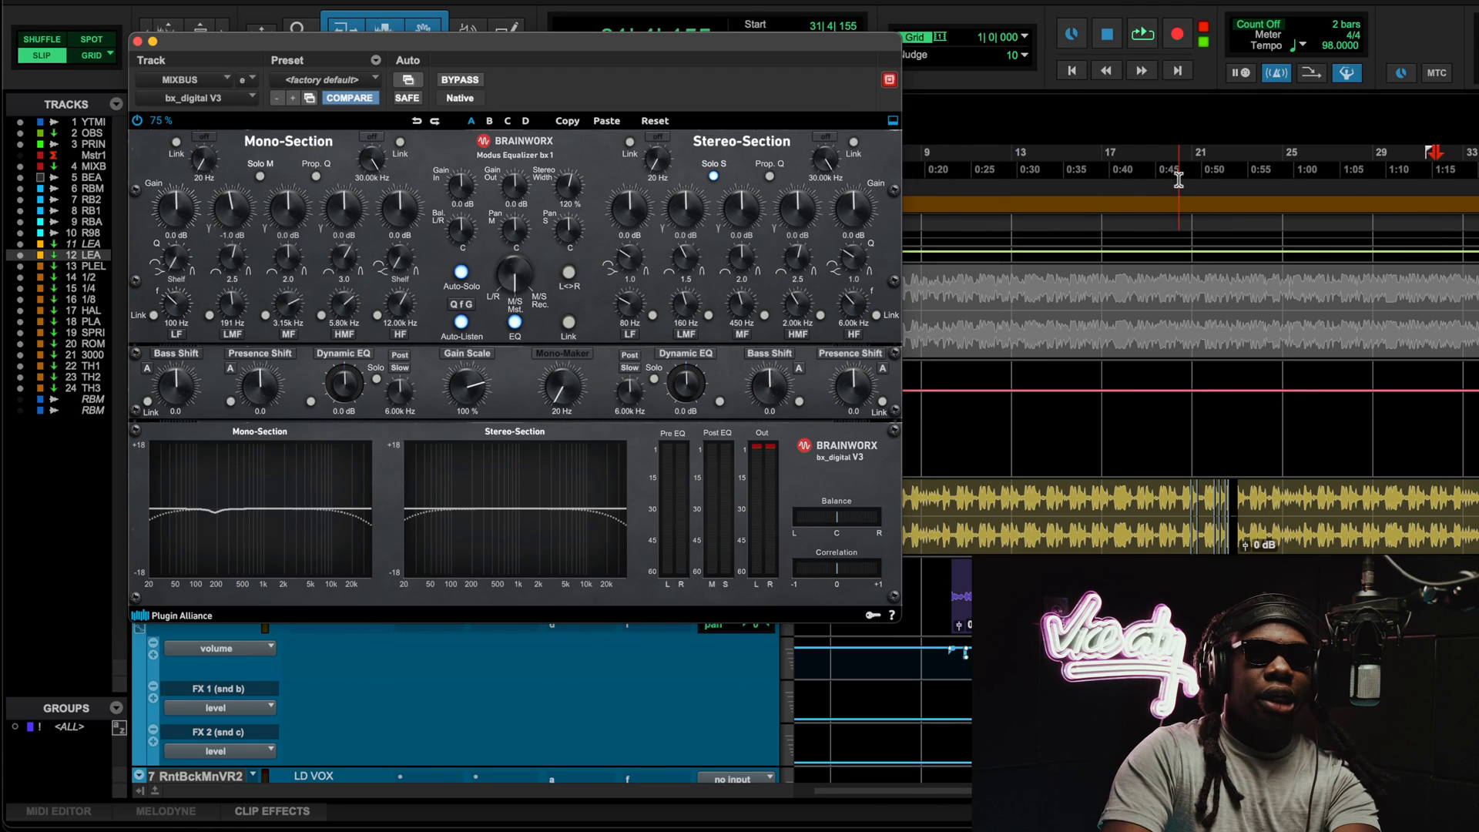
Step: Play the mix from about bar 16 and turn off Solo S in bx_digital V3's stereo section
click(1078, 177)
key(space)
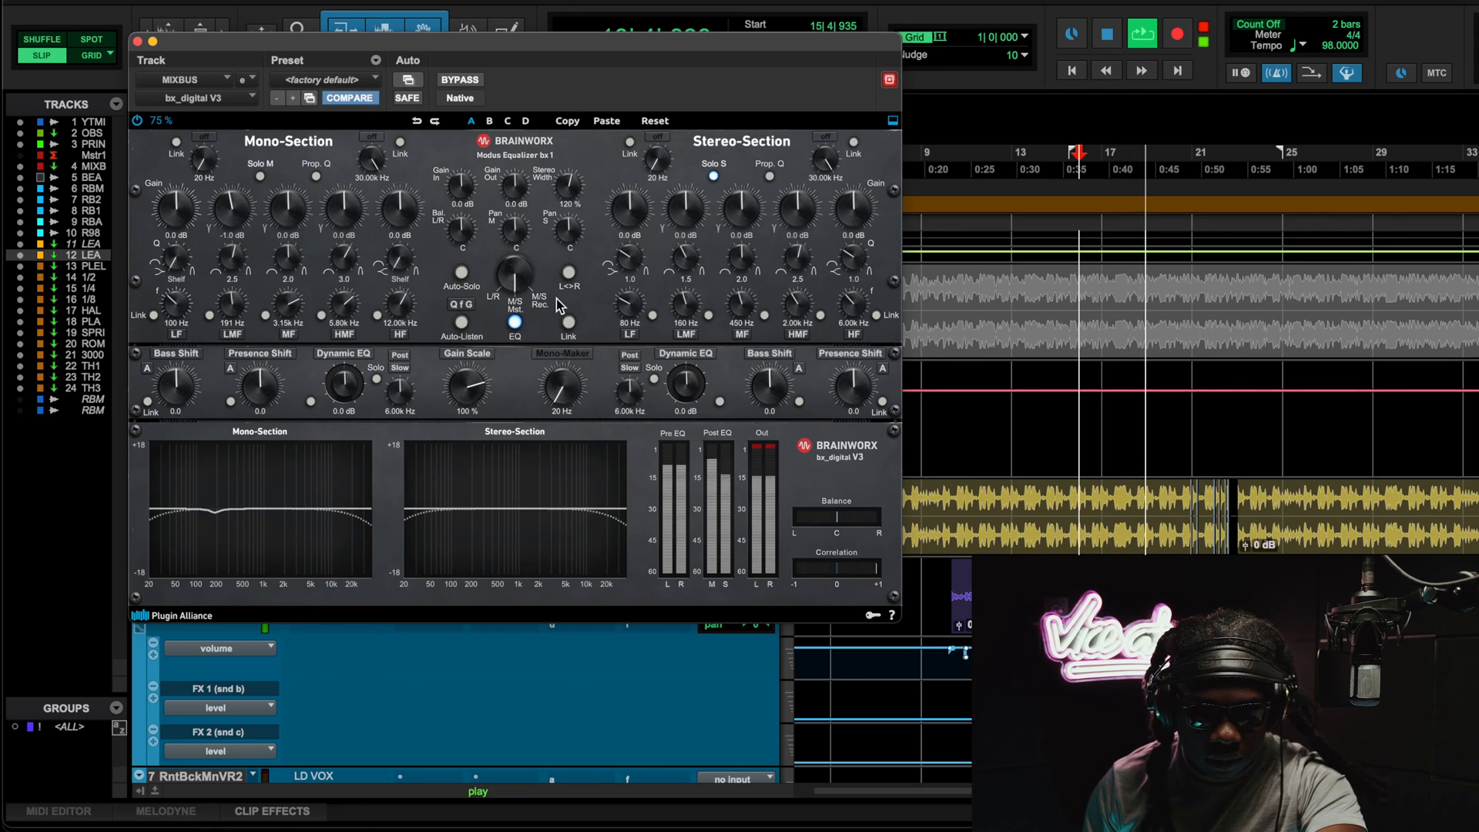
click(710, 177)
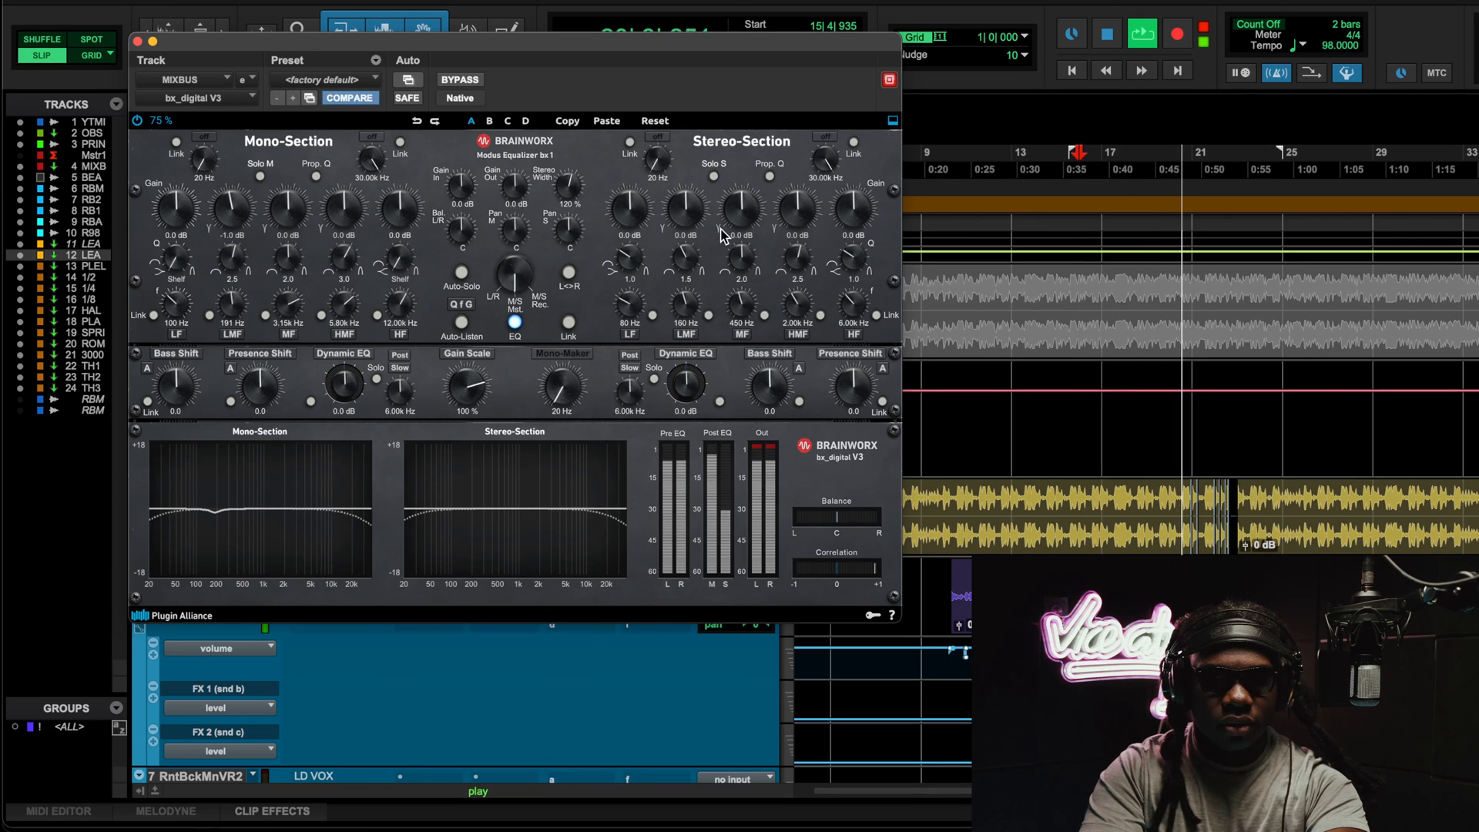
Step: Compare the playing mix with bx_digital V3 bypassed and active twice, stop playback and close the plug-in
click(455, 81)
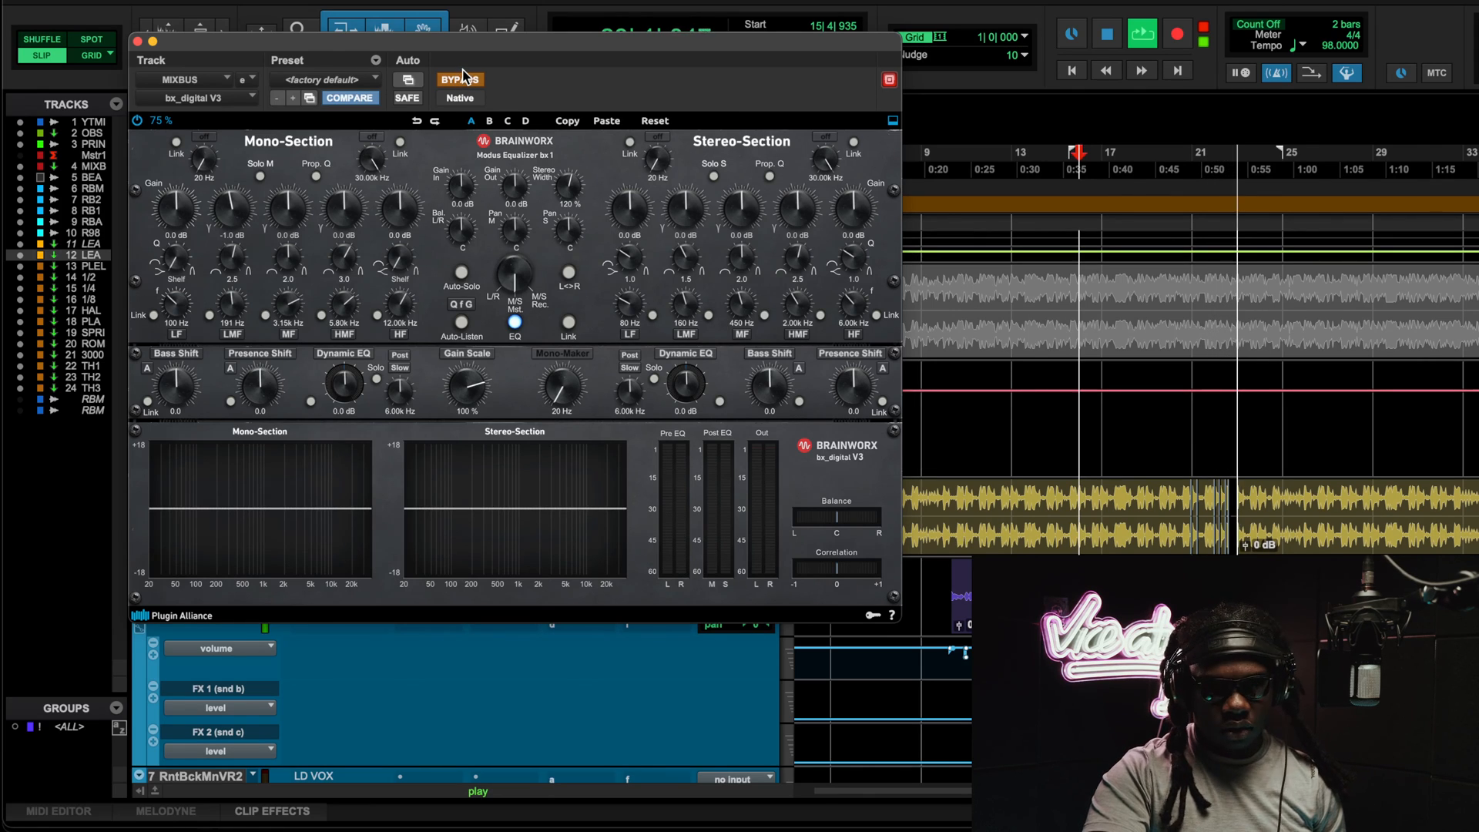
click(465, 80)
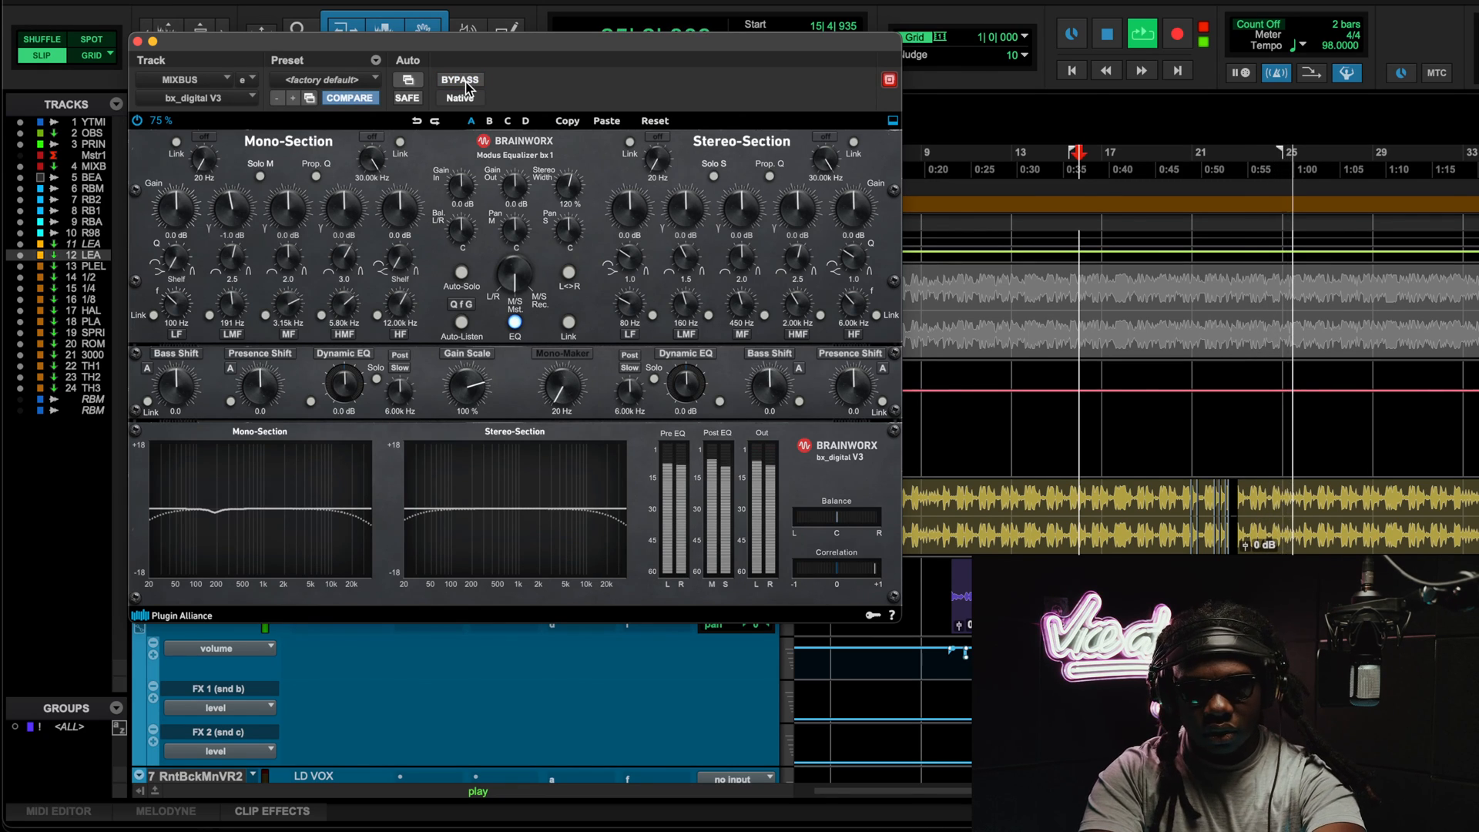
click(466, 80)
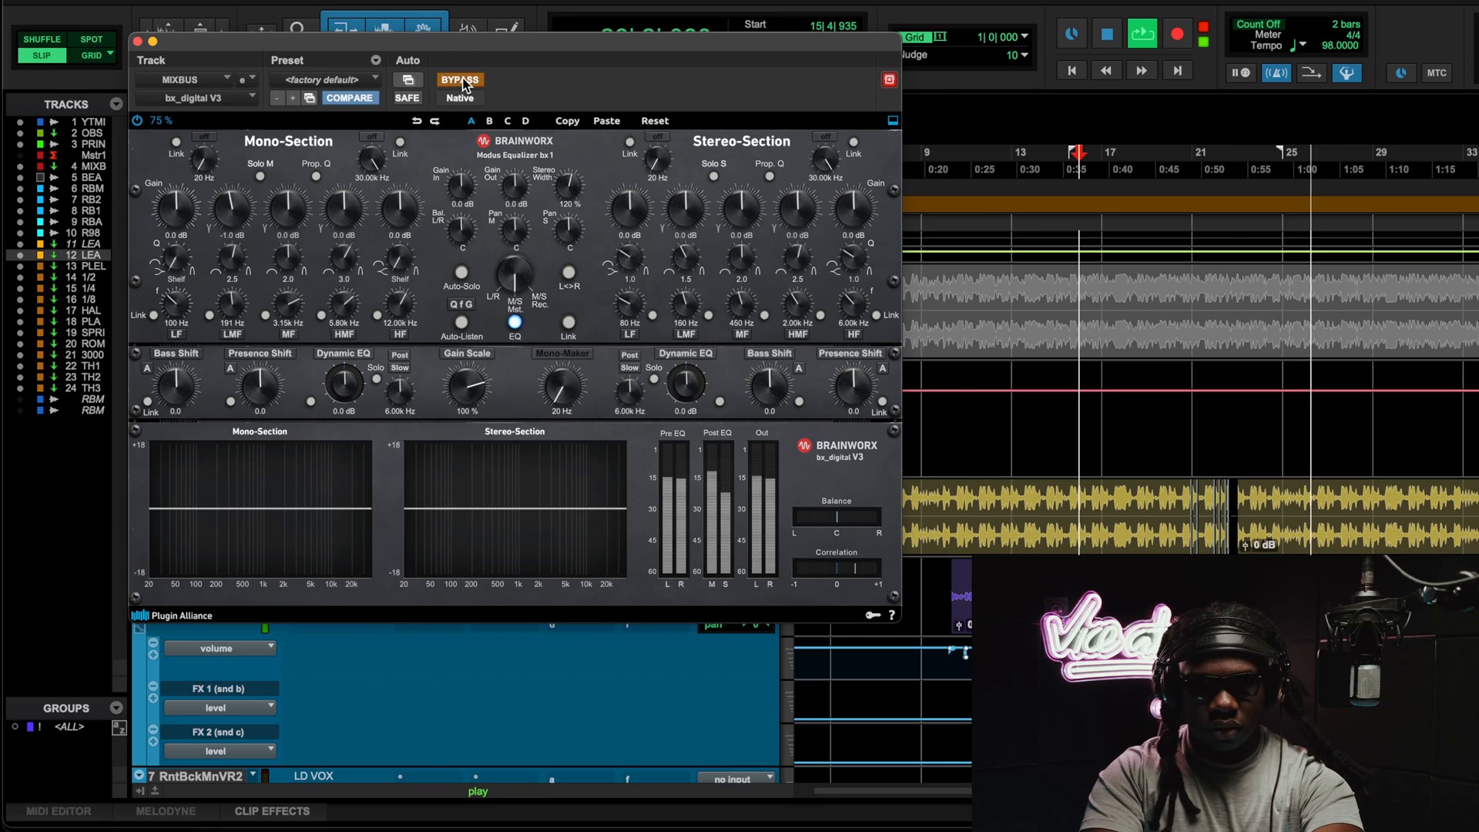
click(465, 81)
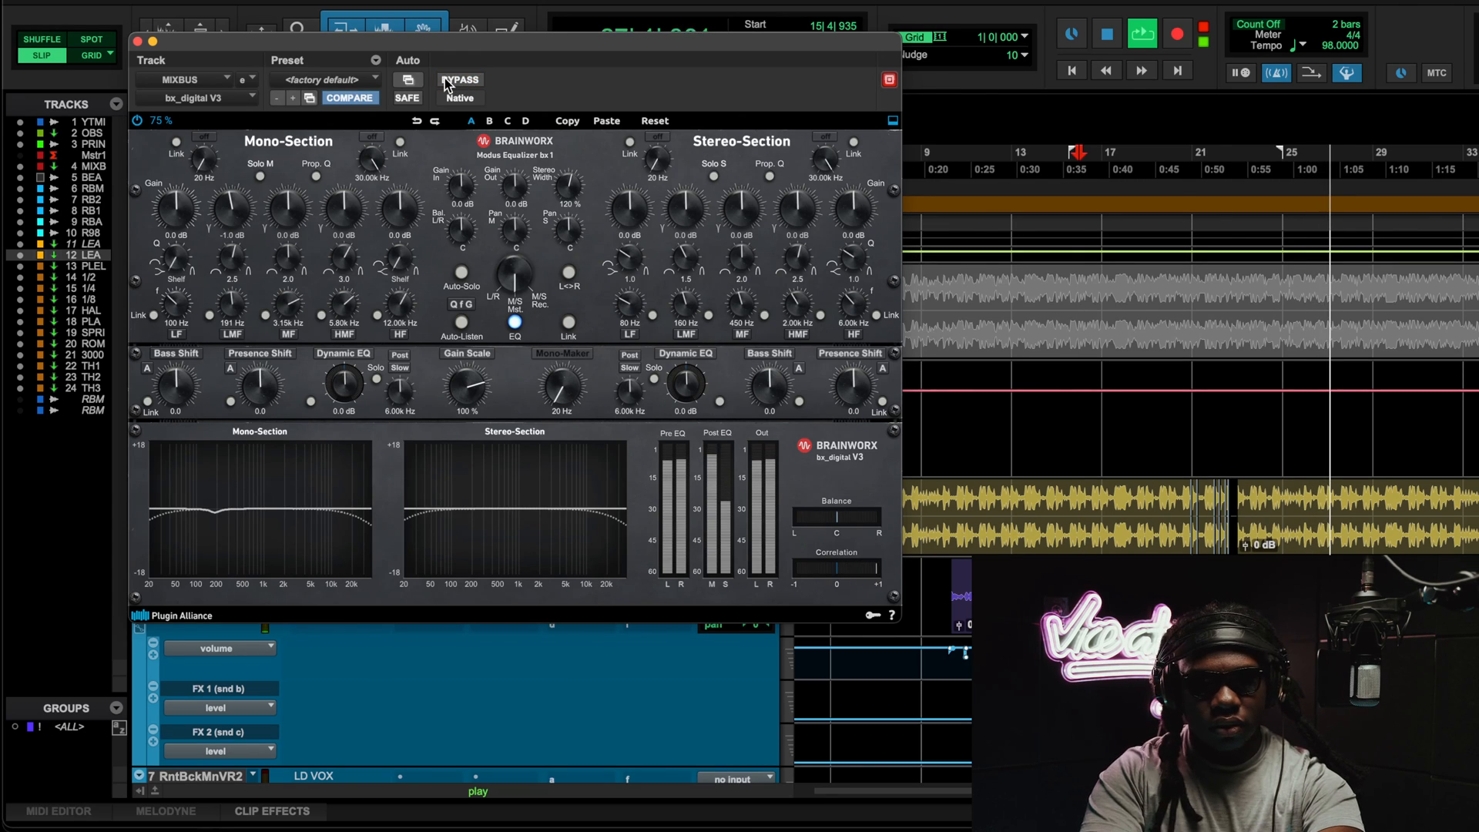
key(space)
click(138, 41)
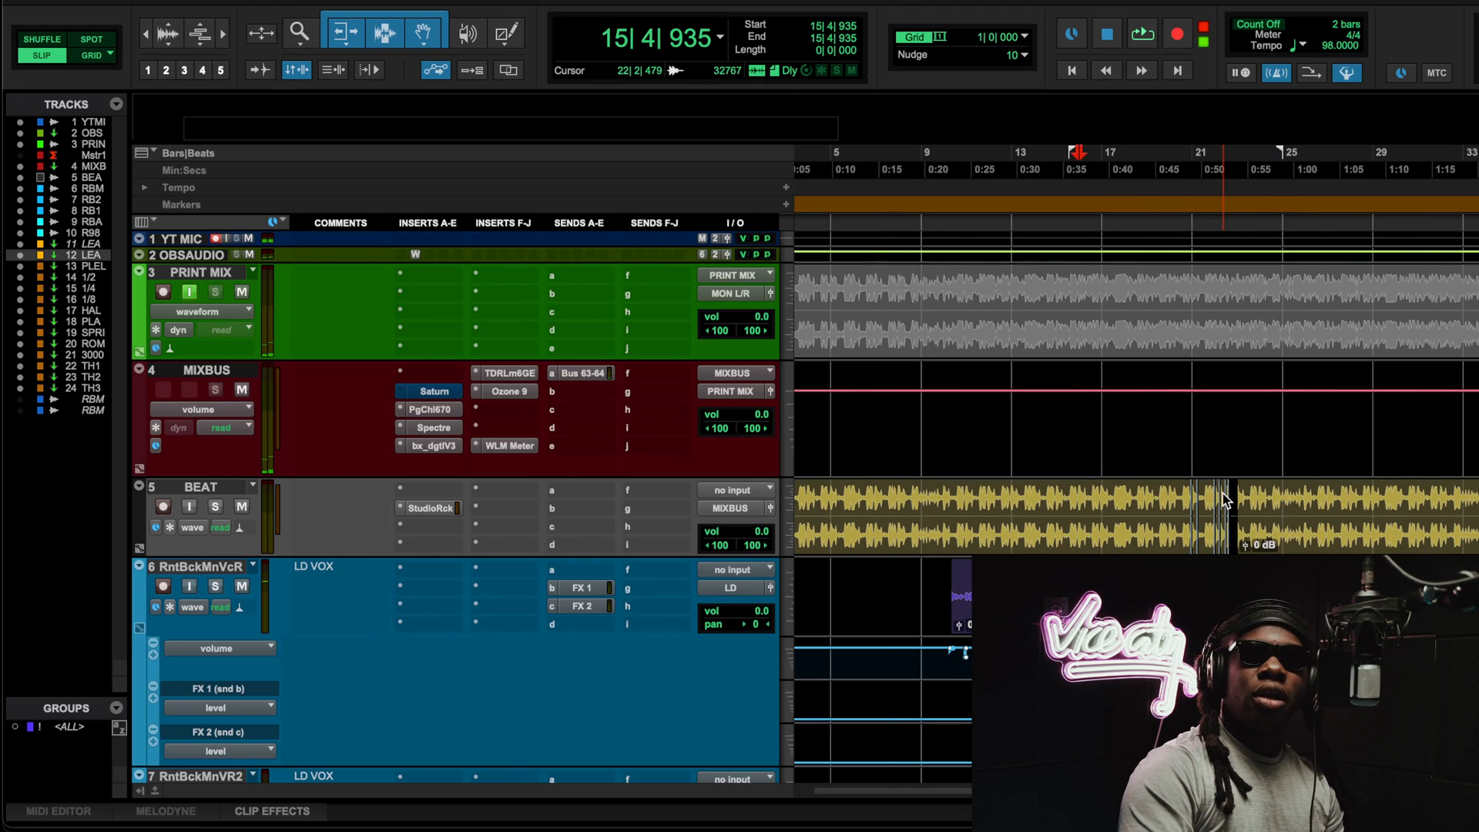
Step: Select the range from about bar 20 to bar 24 around the beat's cut section, play it and stop
scroll(1224, 500, up, 3)
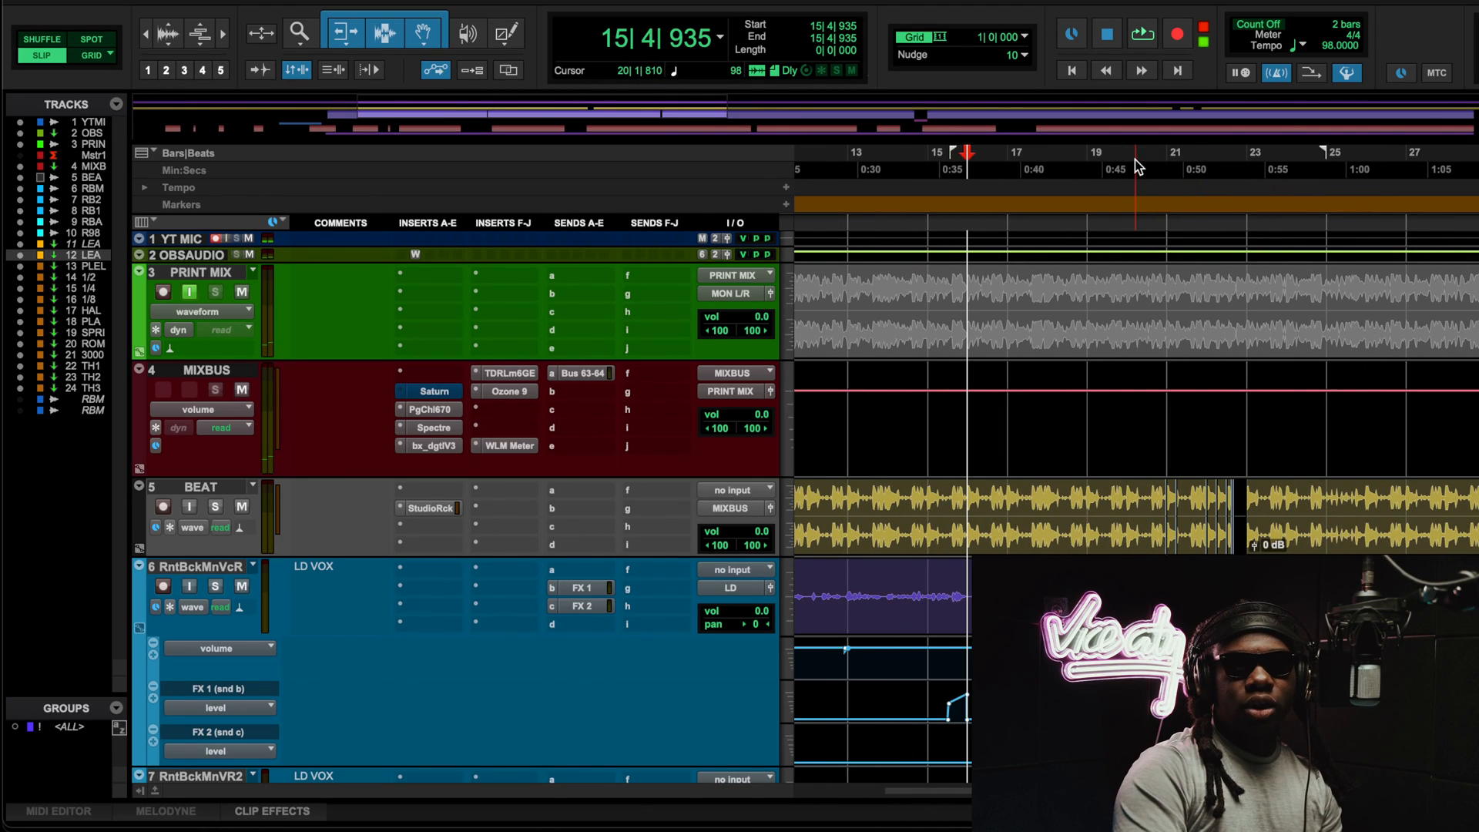
drag(1133, 160, 1296, 187)
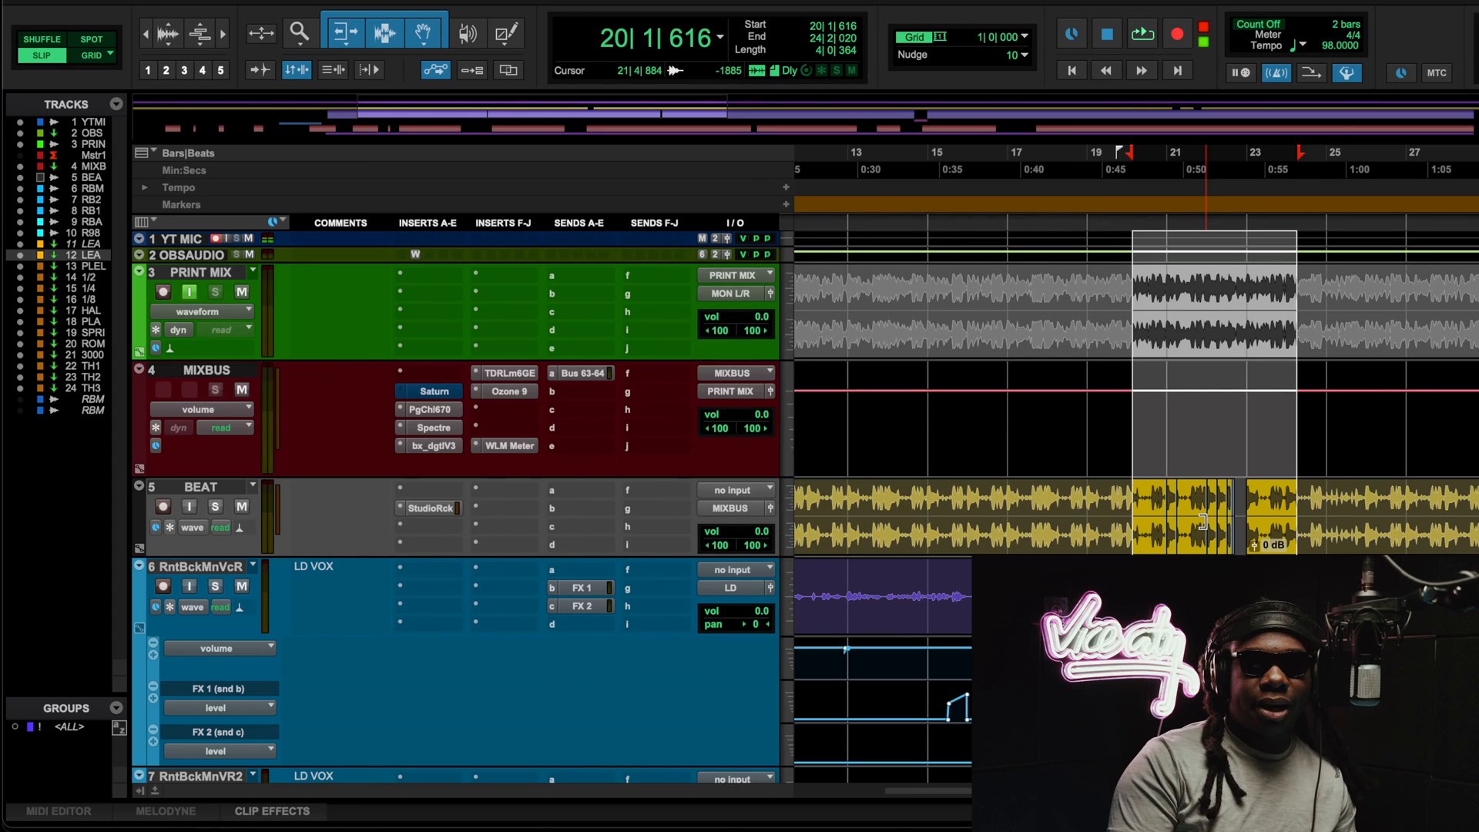
key(space)
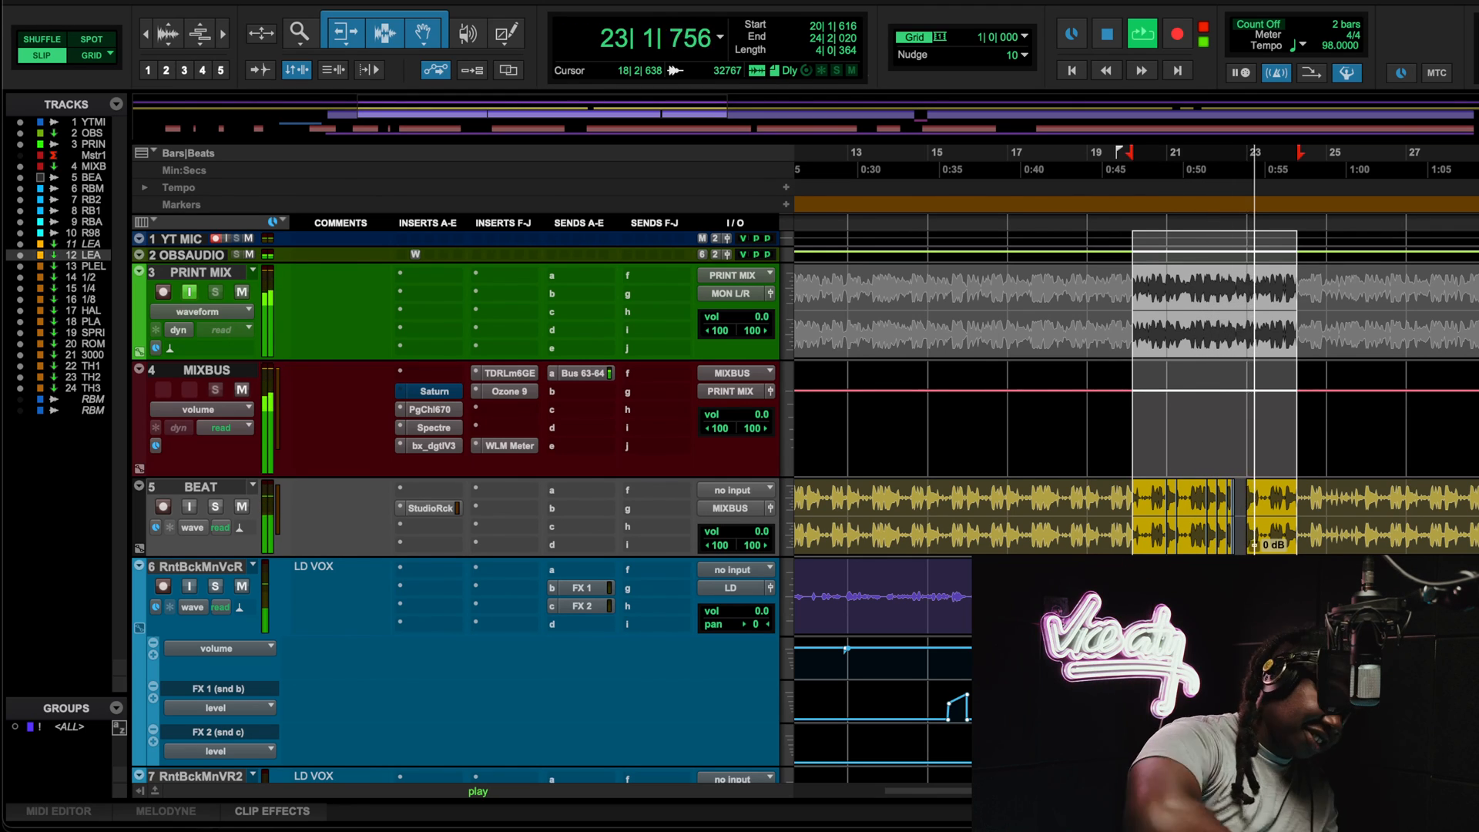
key(space)
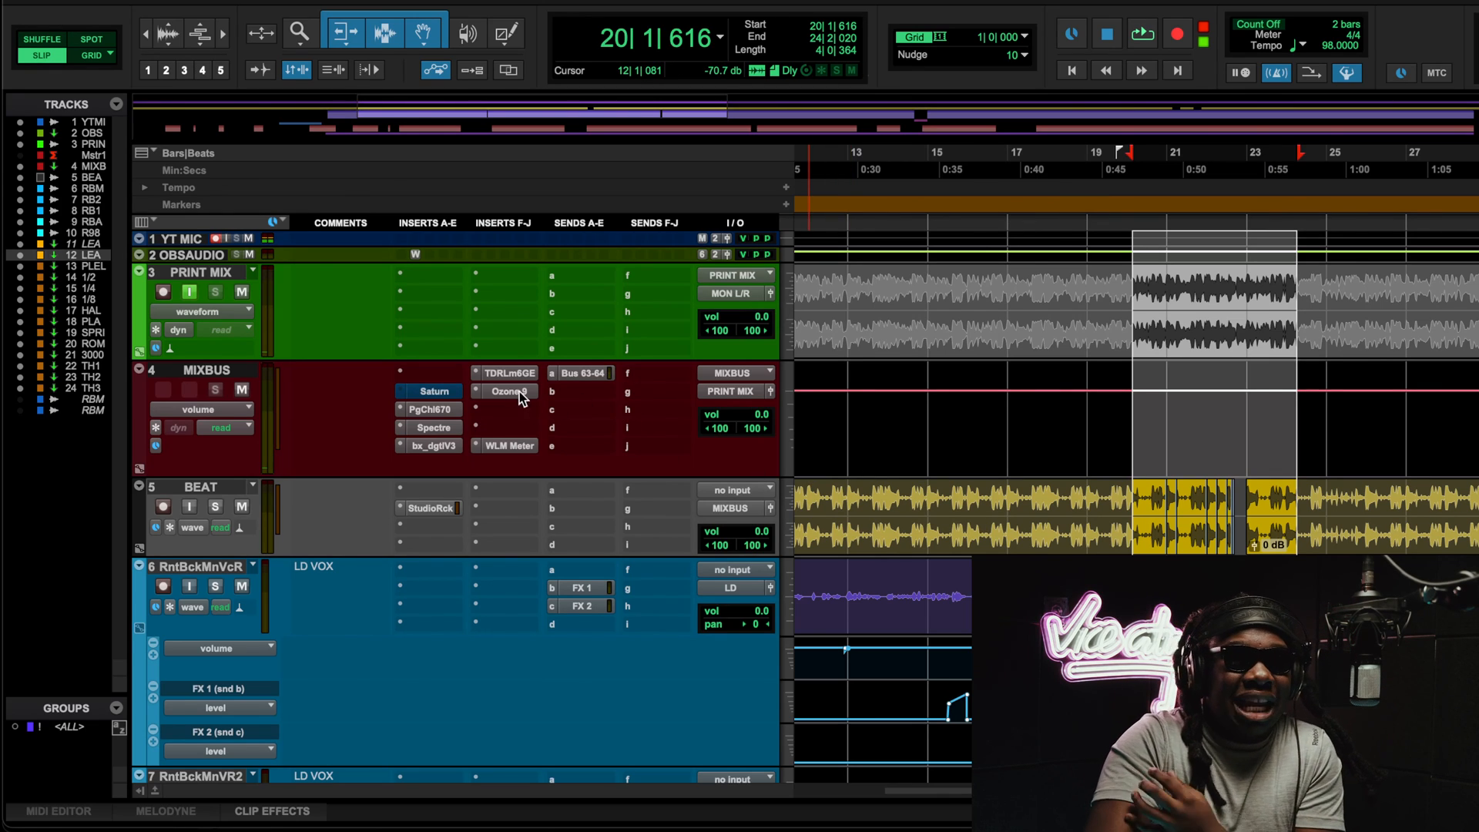
Step: Open TDR Limiter 6 GE on the MIXBUS track and play the mix from bar 21 to watch its clipper and meter
click(509, 373)
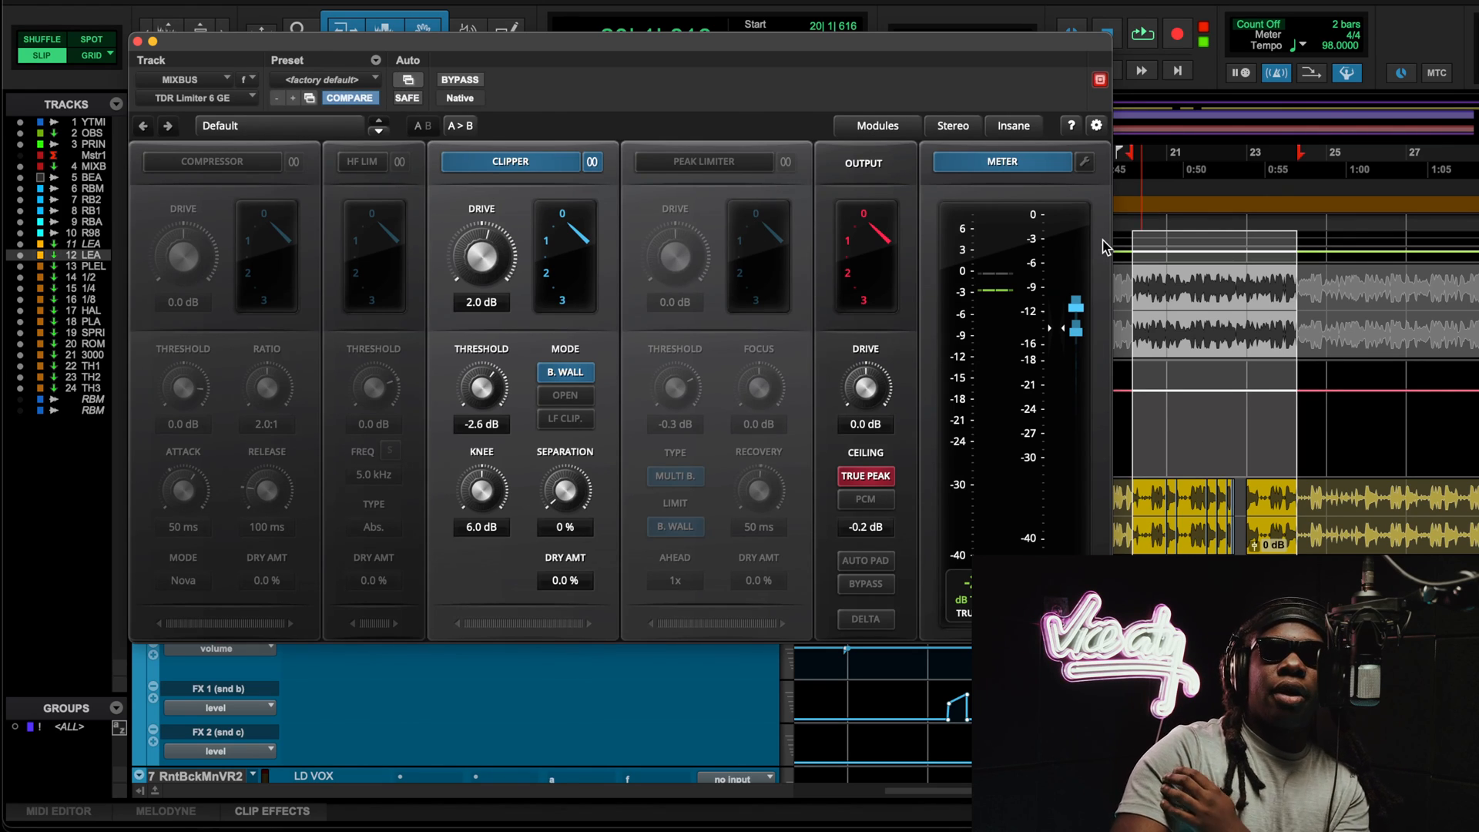
click(1134, 169)
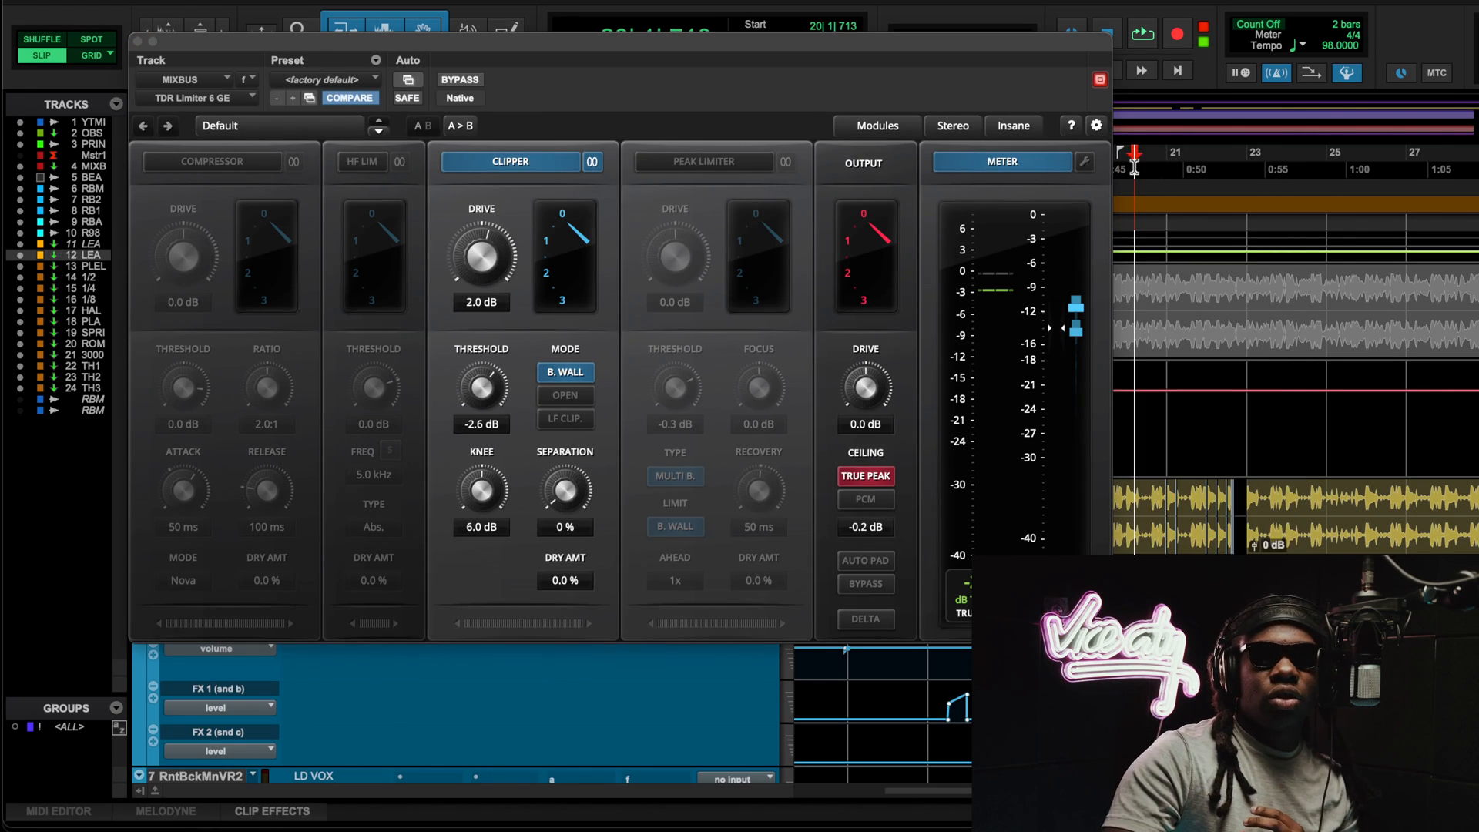
click(1253, 168)
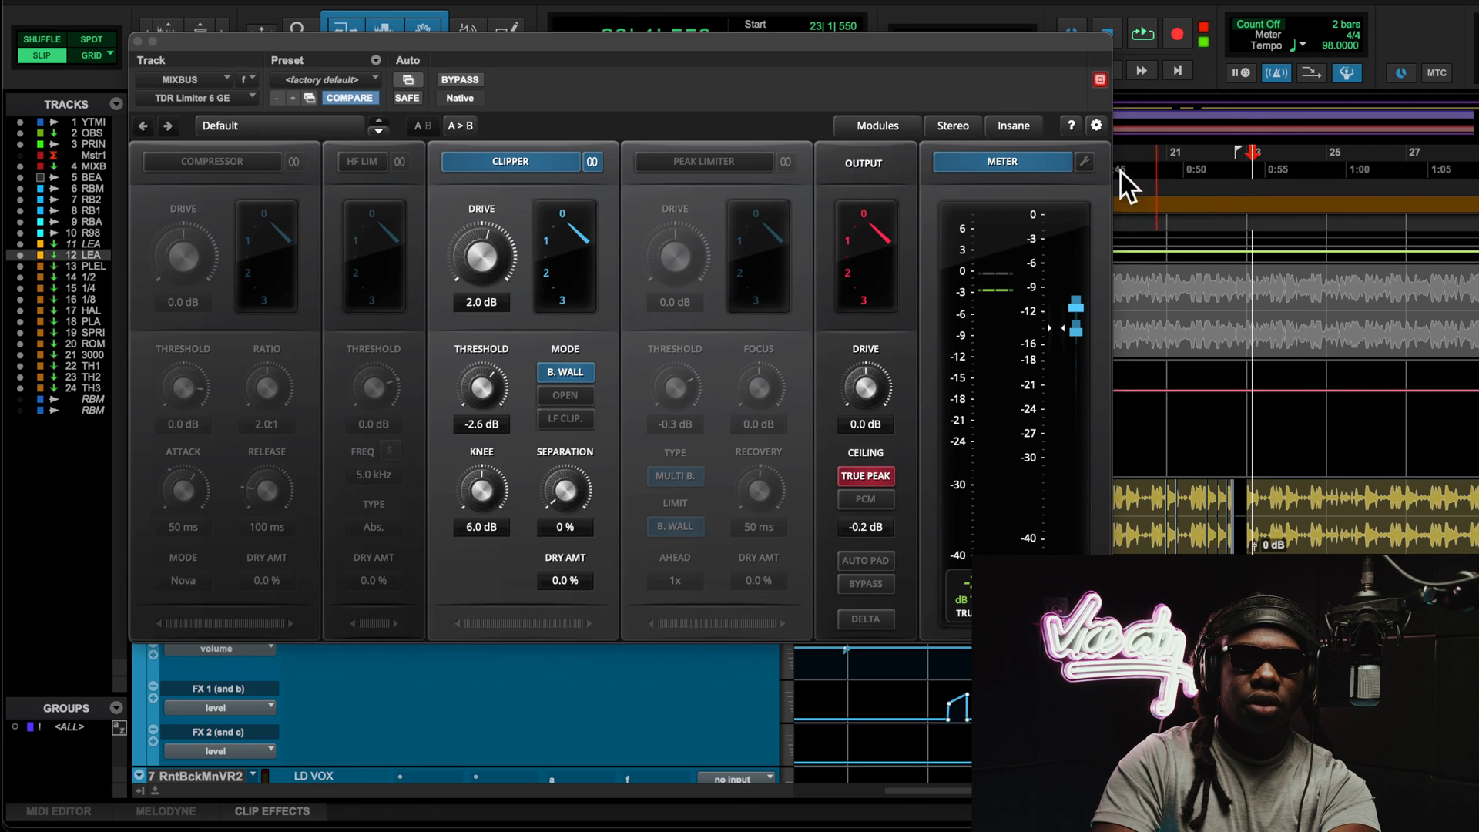
click(1168, 169)
key(space)
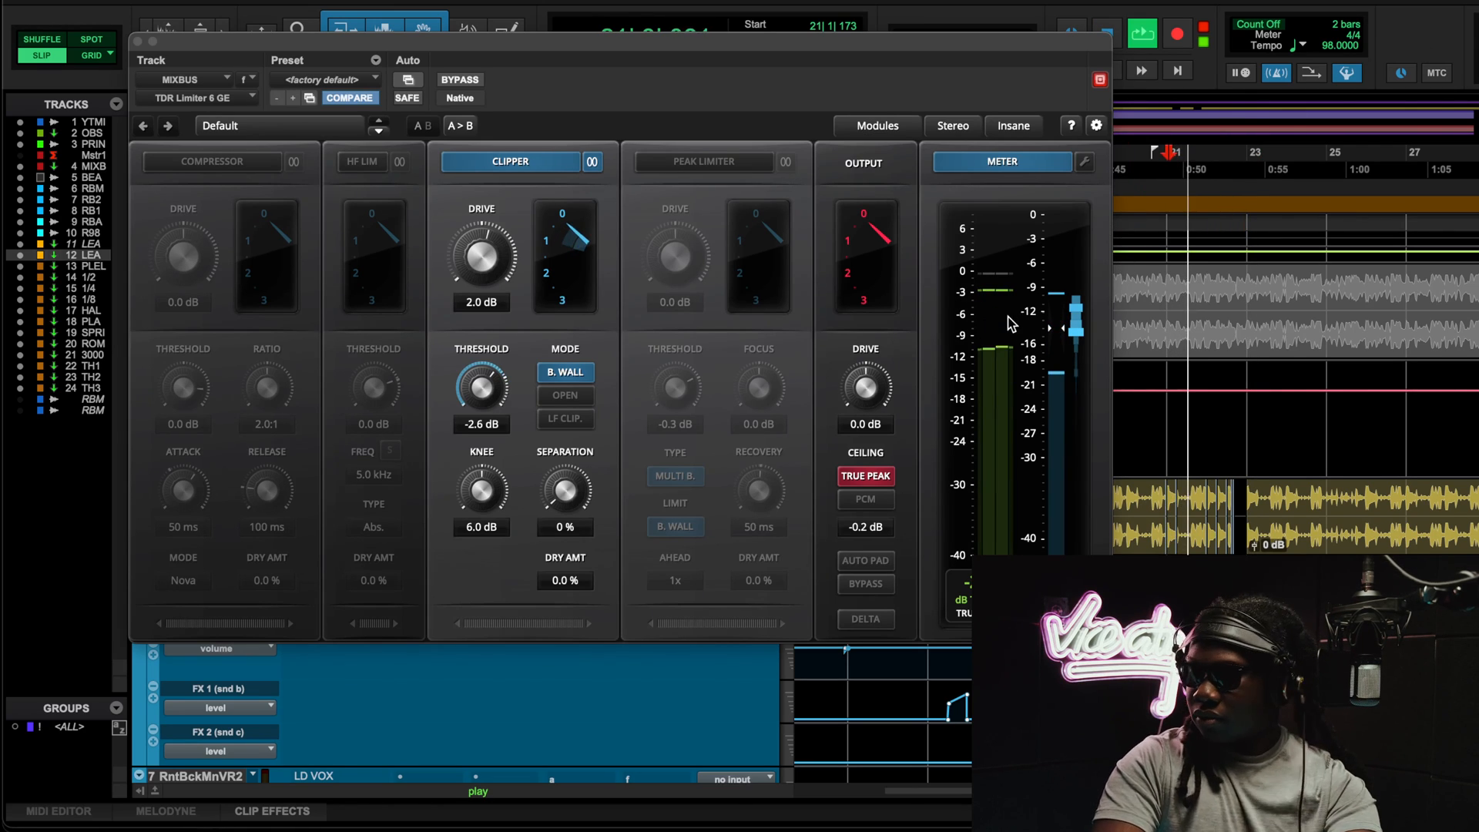
click(886, 296)
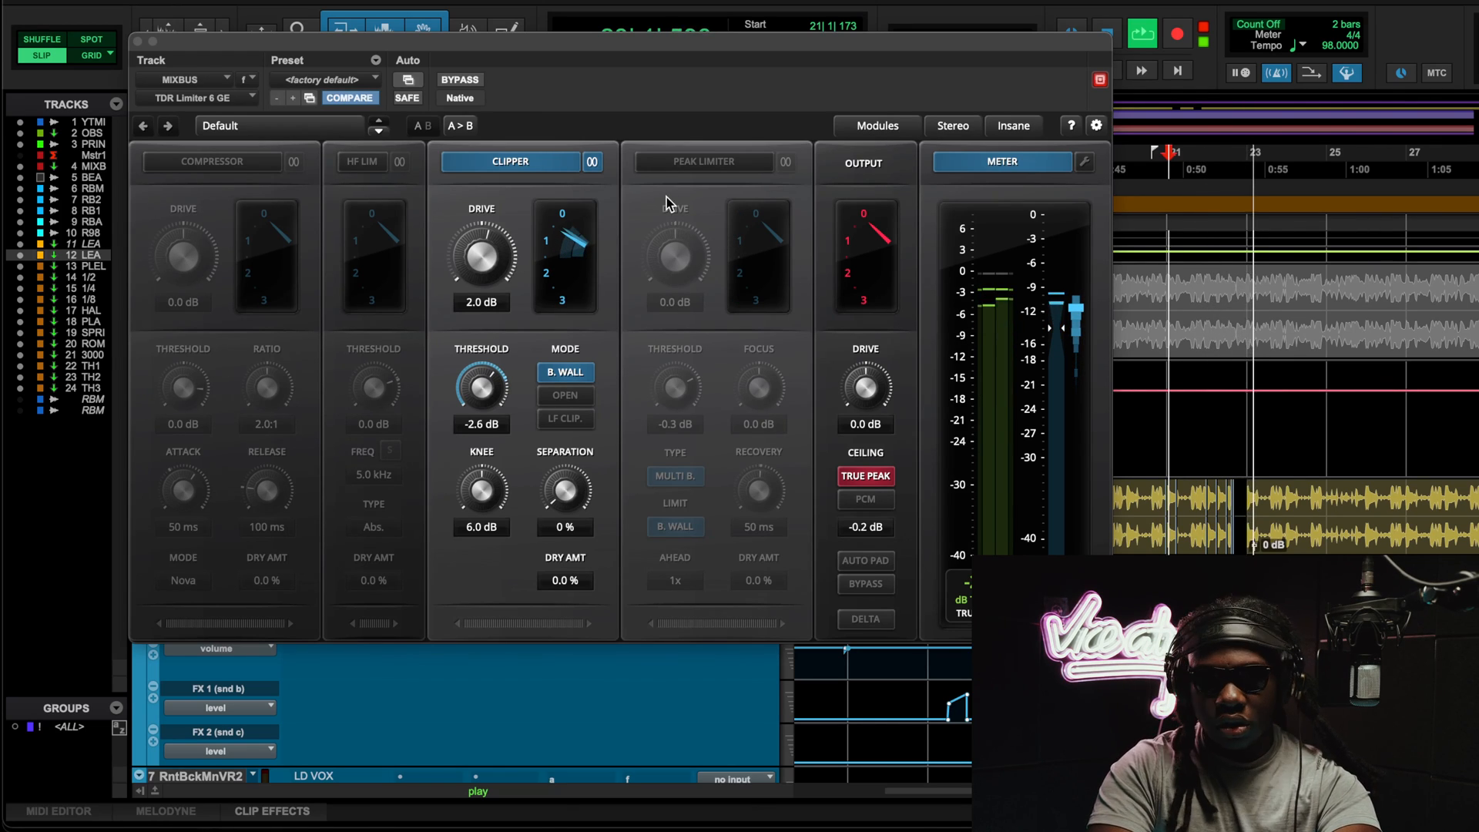
Step: Compare the playing mix with TDR Limiter 6 GE bypassed and active twice, leave it active and close the plug-in
click(465, 81)
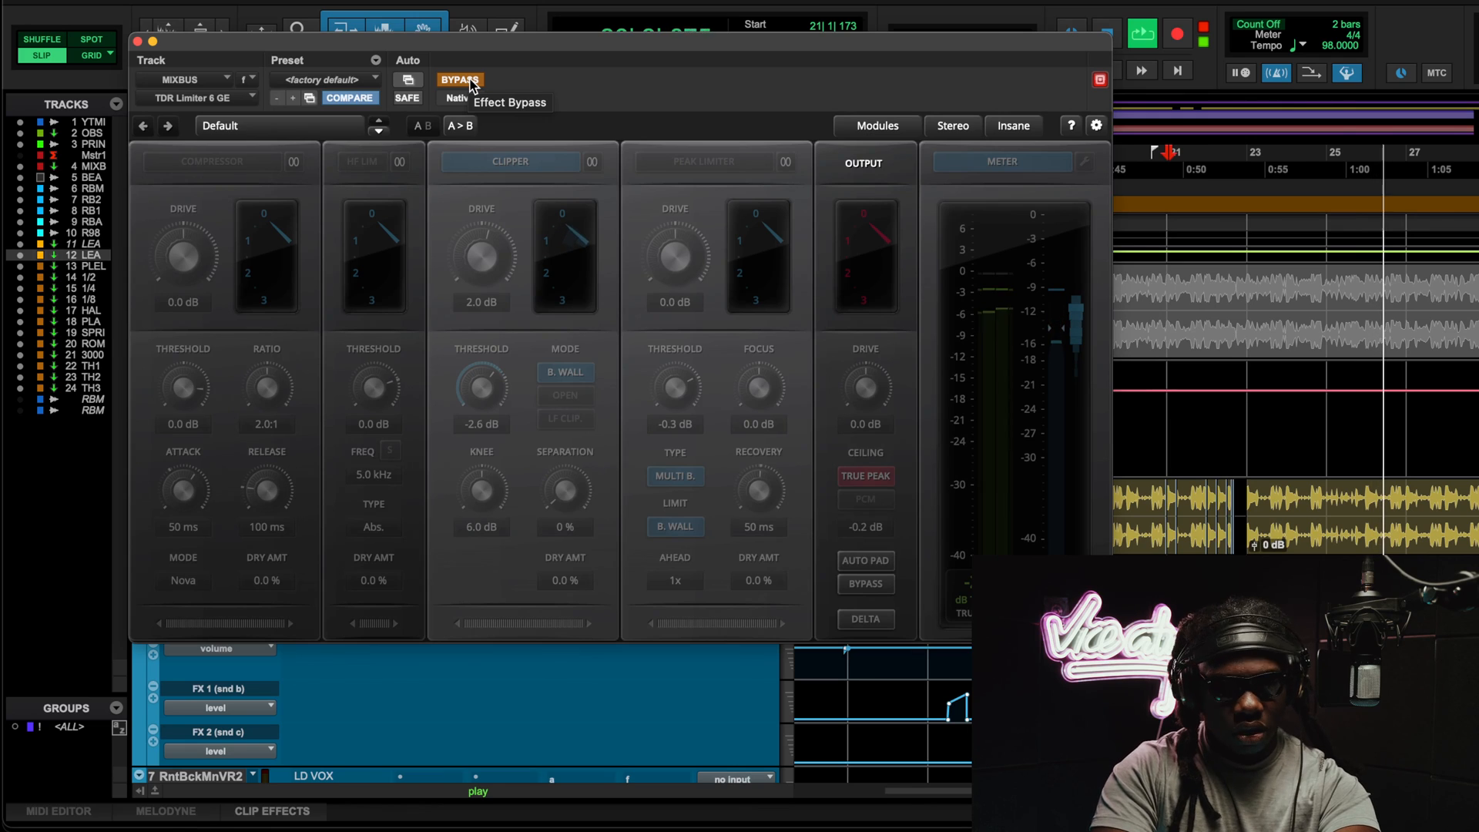
click(471, 82)
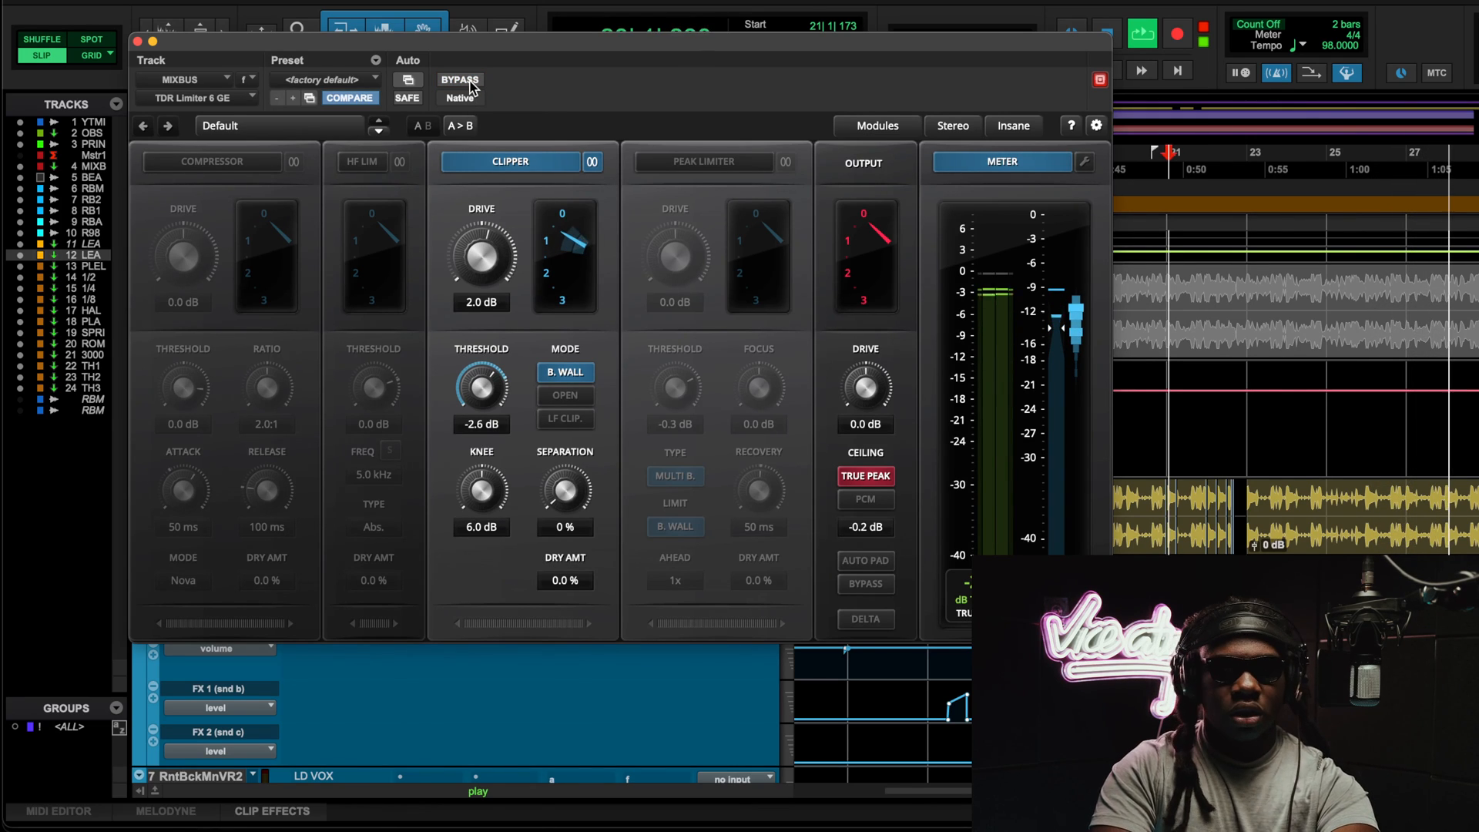
click(472, 84)
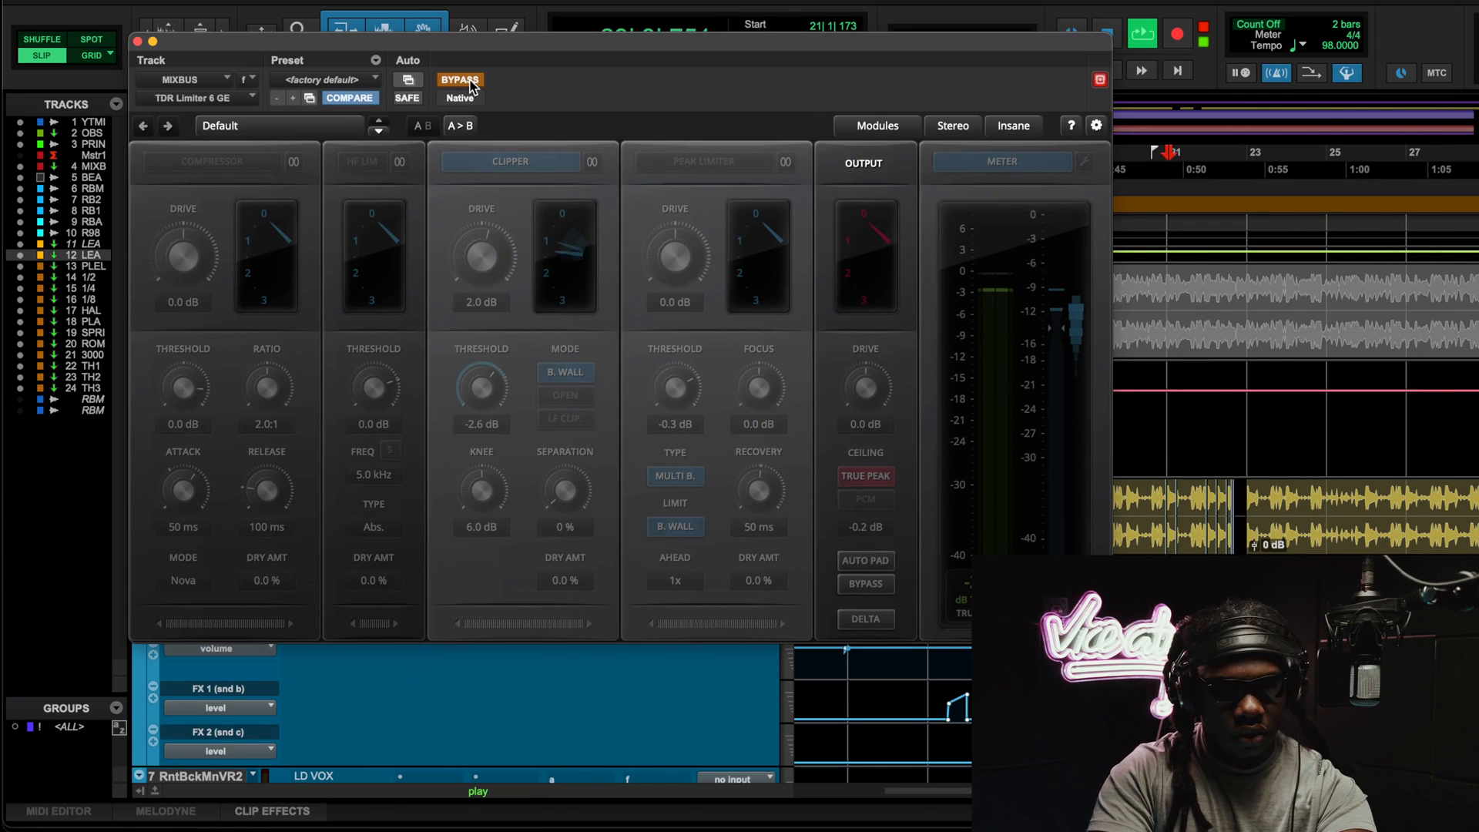
click(473, 85)
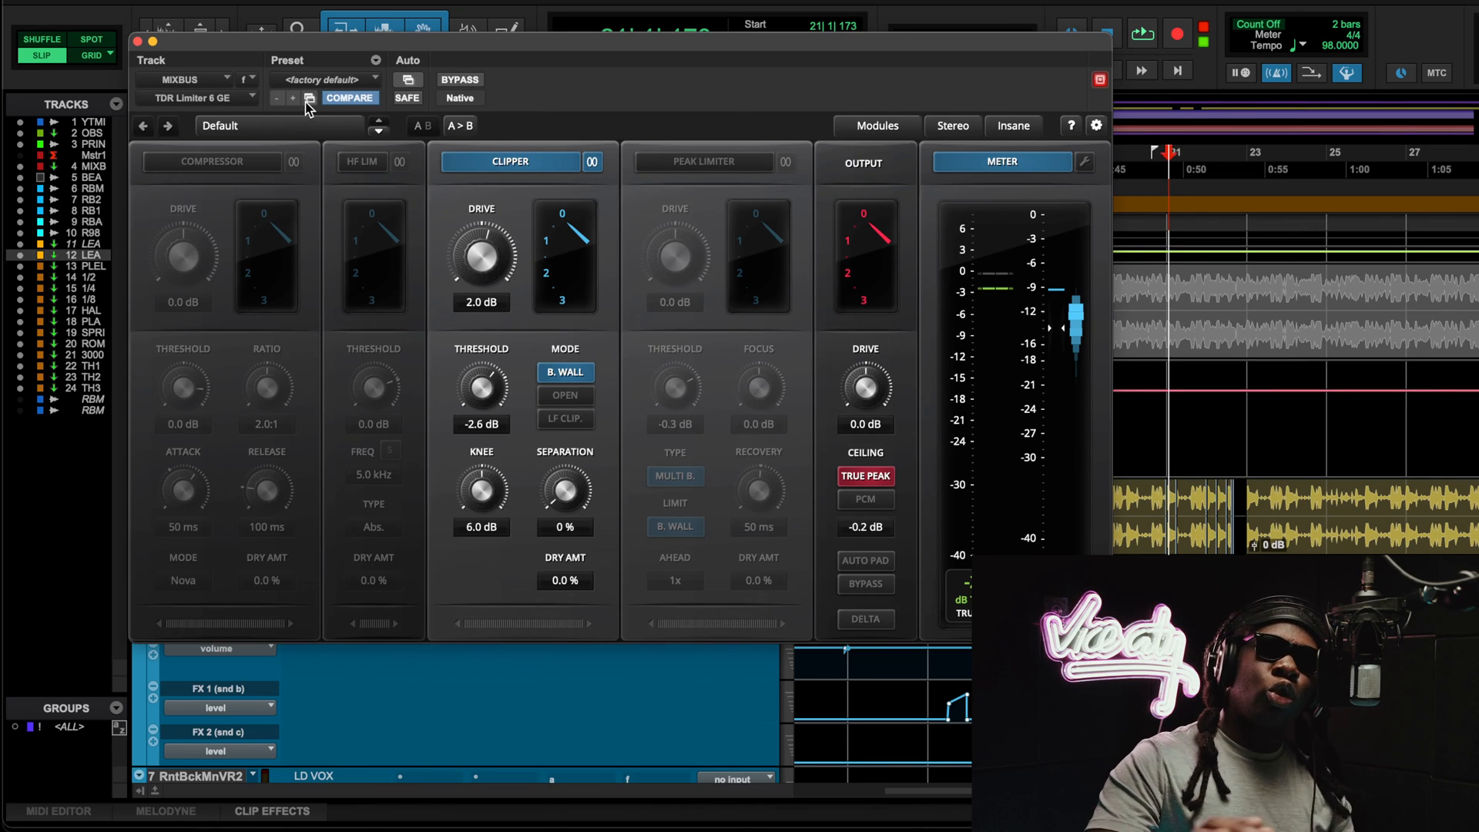
click(139, 40)
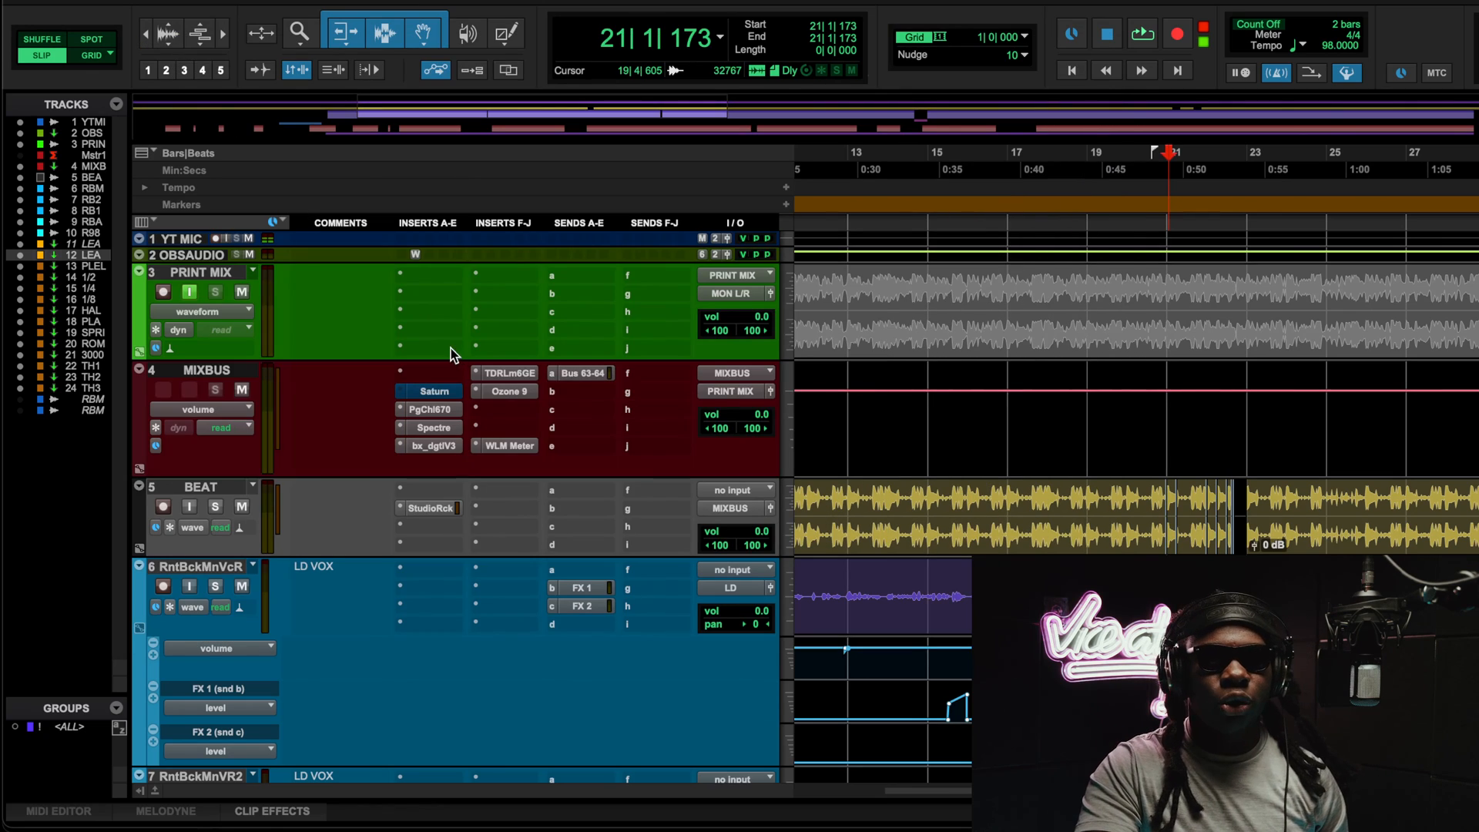
Step: Open Ozone 9 on the MIXBUS track and examine its Exciter, Maximizer and Imager module settings
click(506, 393)
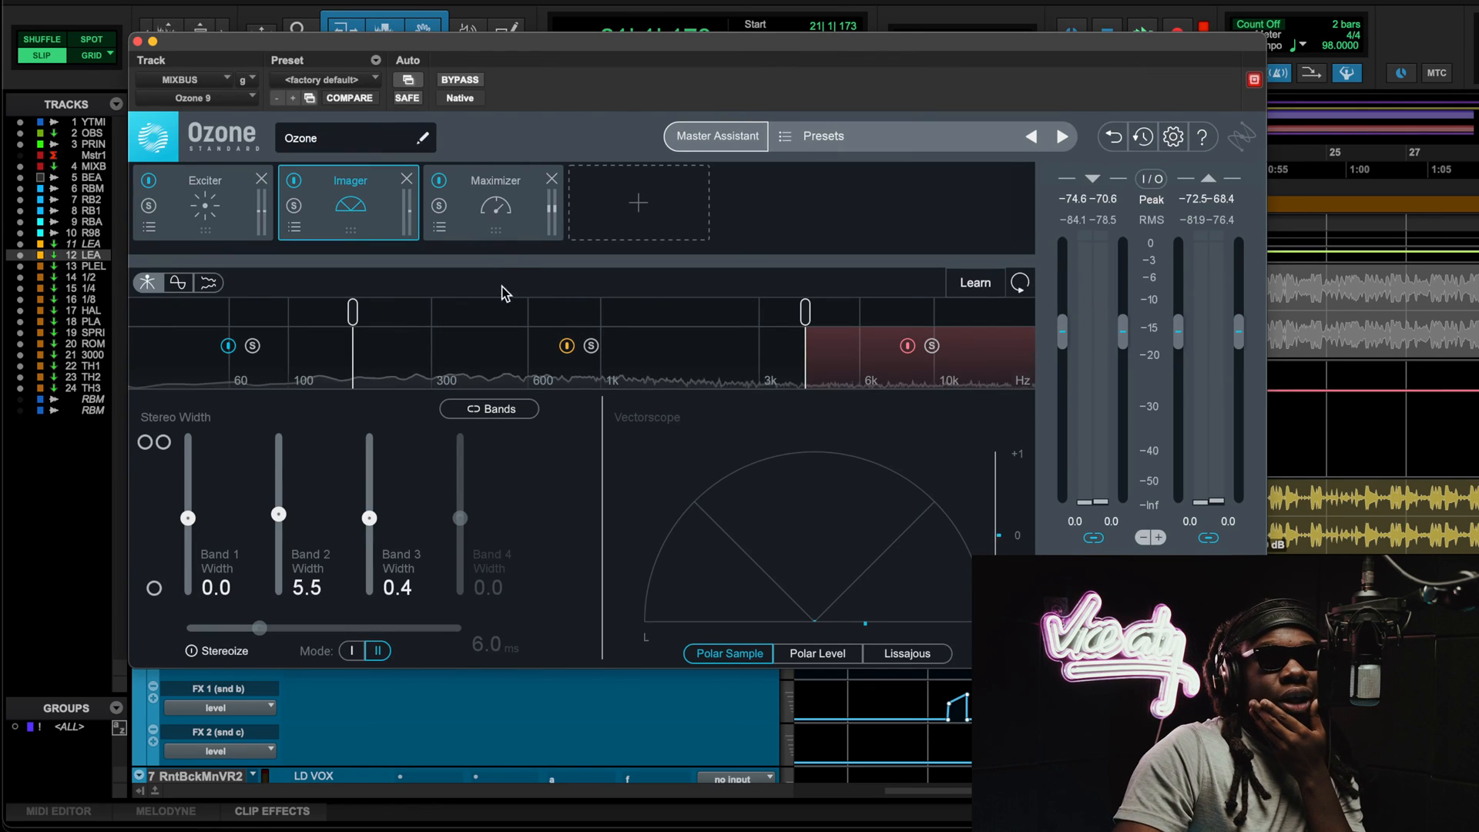
click(237, 221)
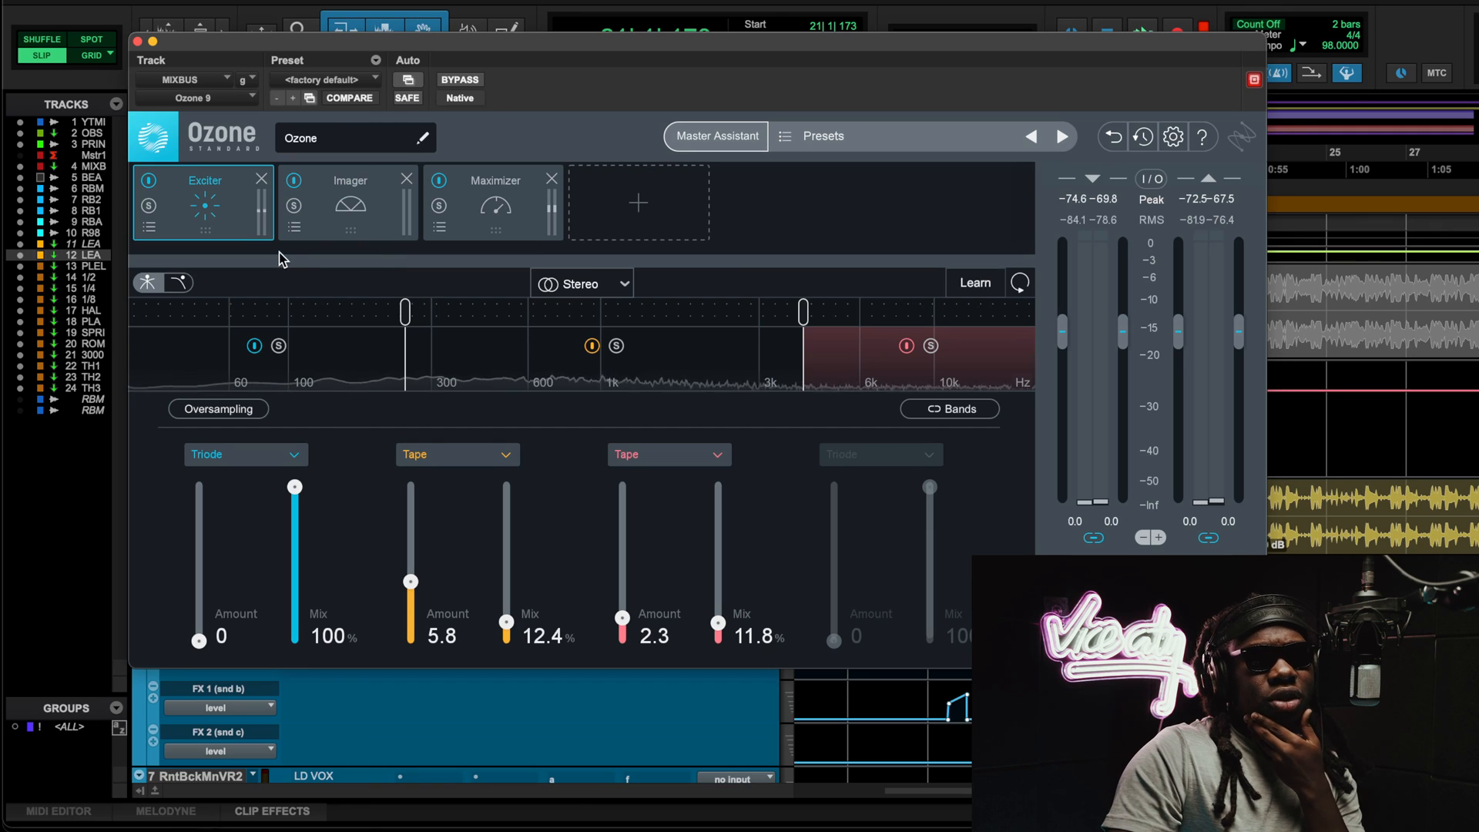
click(491, 218)
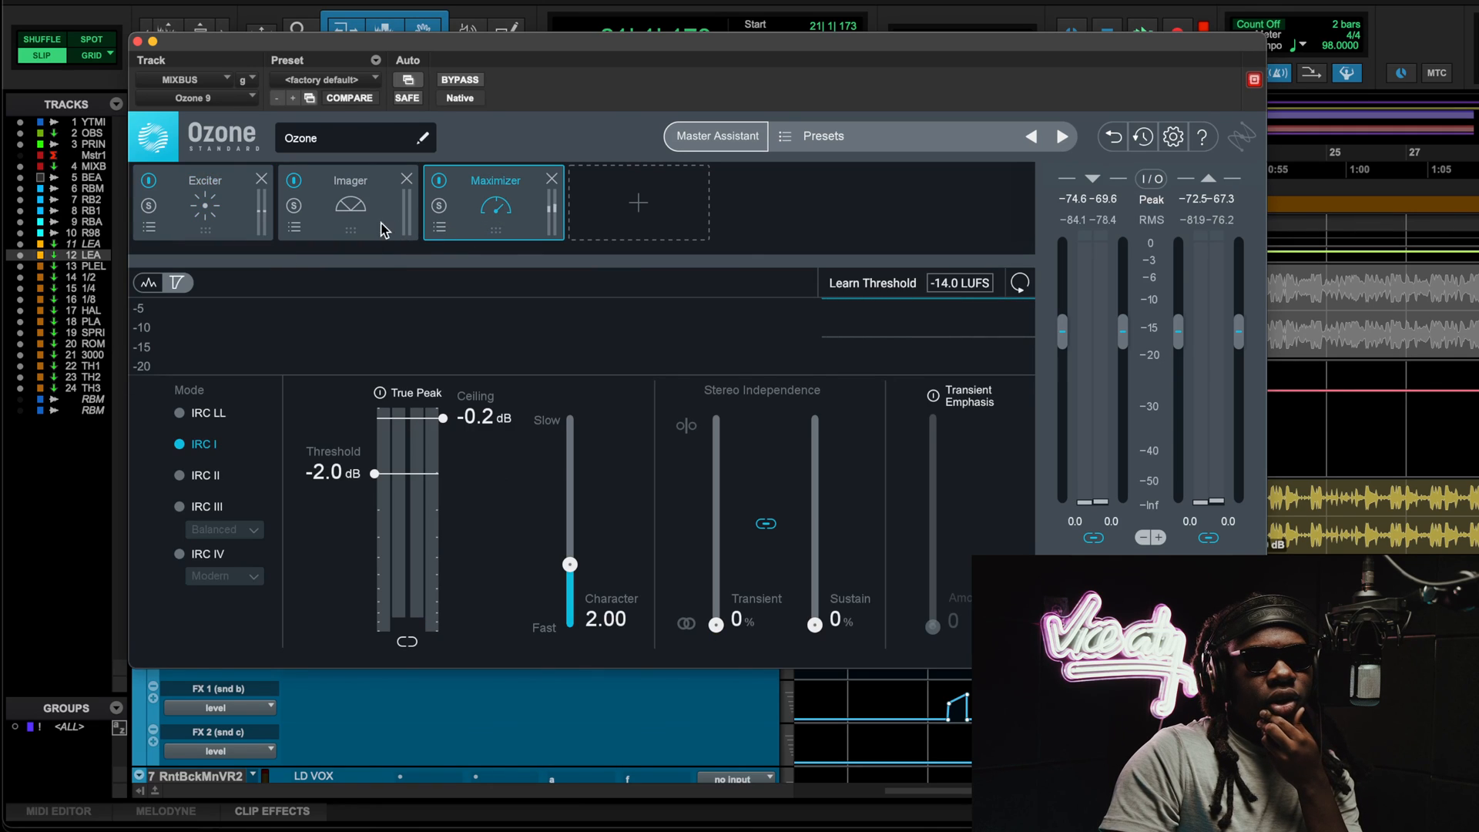
click(348, 223)
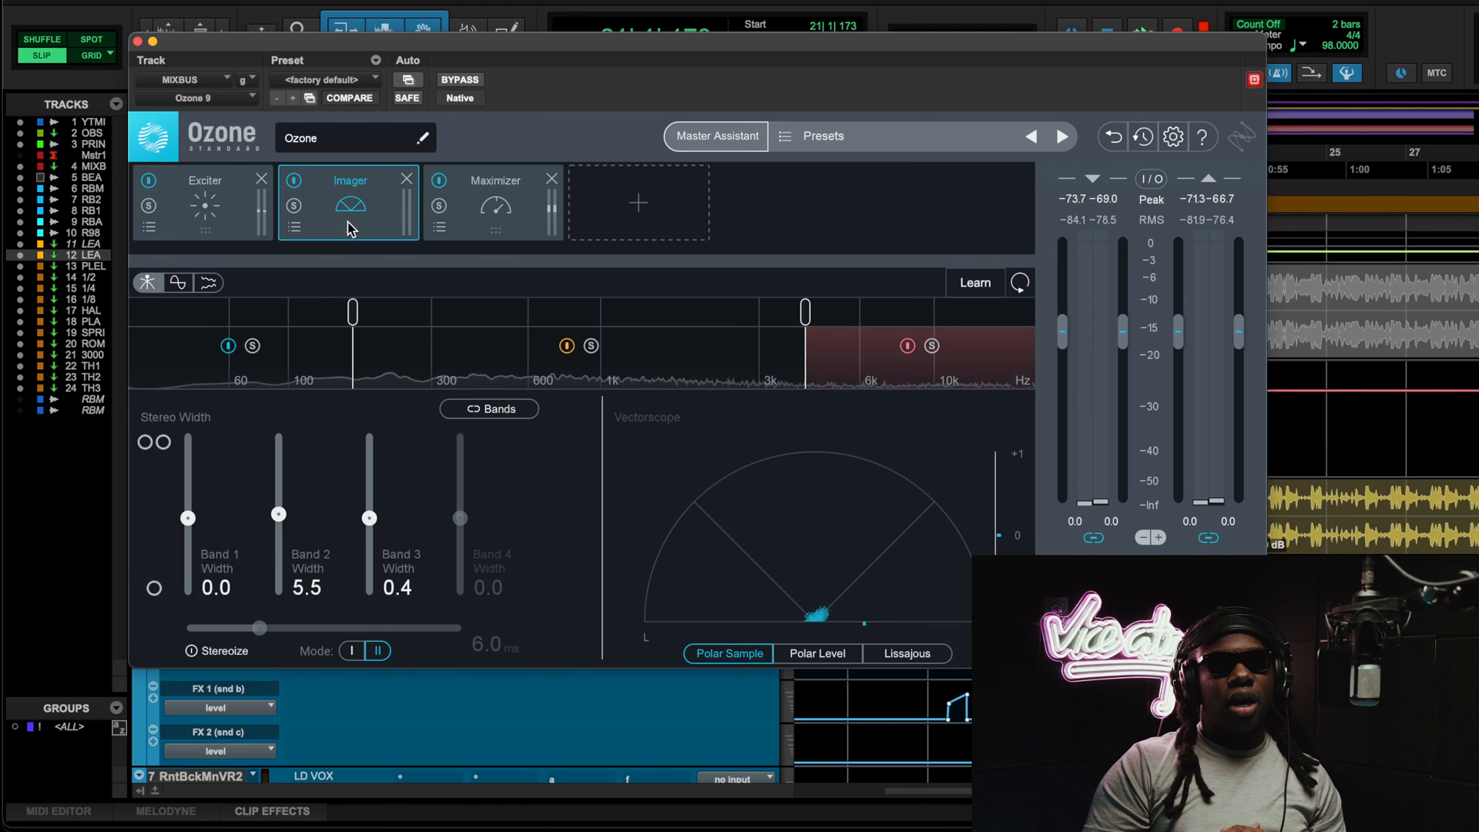
Step: Play the mix from bar 21 with Ozone's Exciter and Imager switched off, then restore both modules to compare the sound
click(185, 208)
key(space)
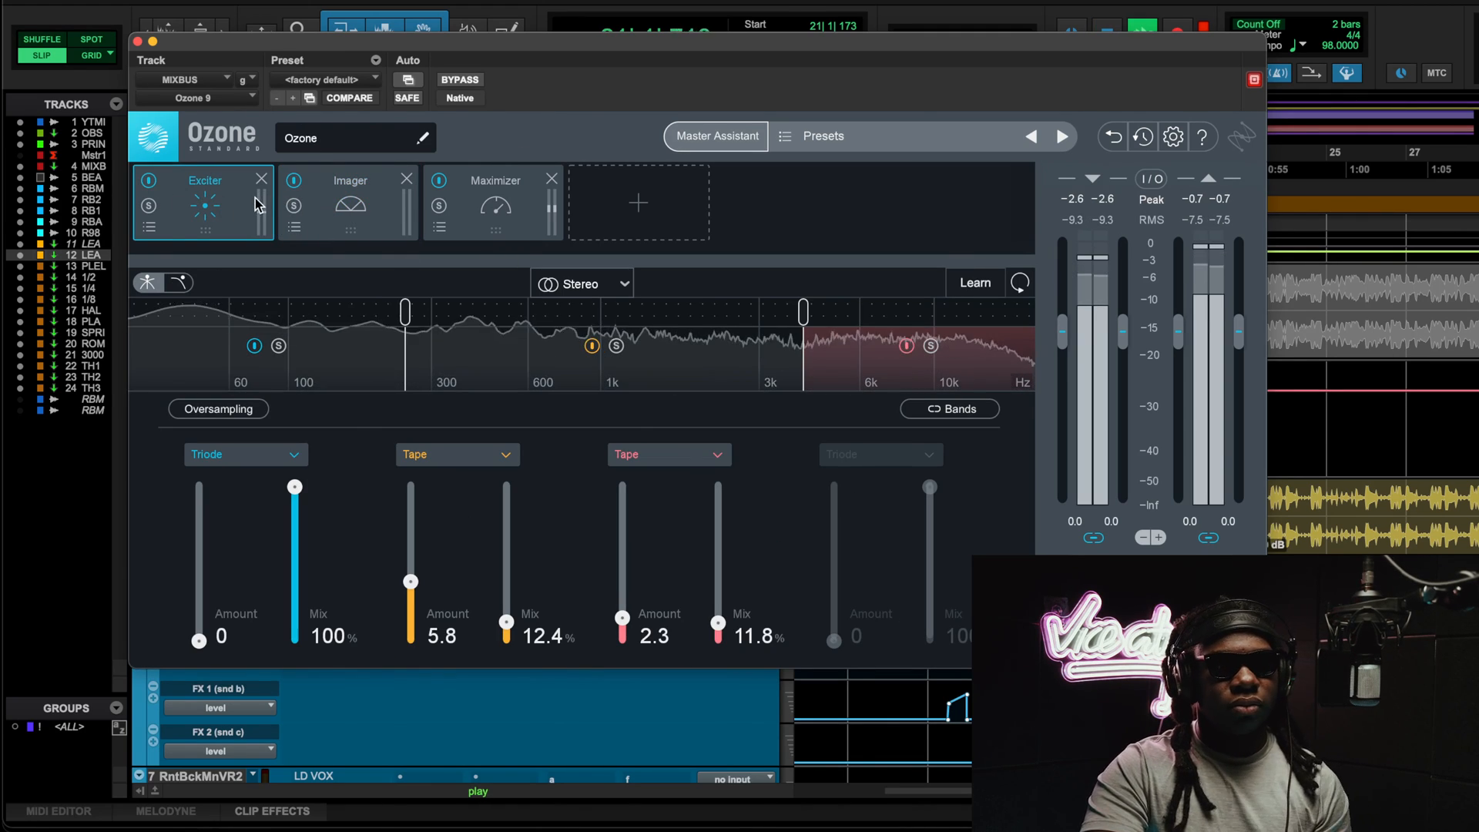
click(149, 181)
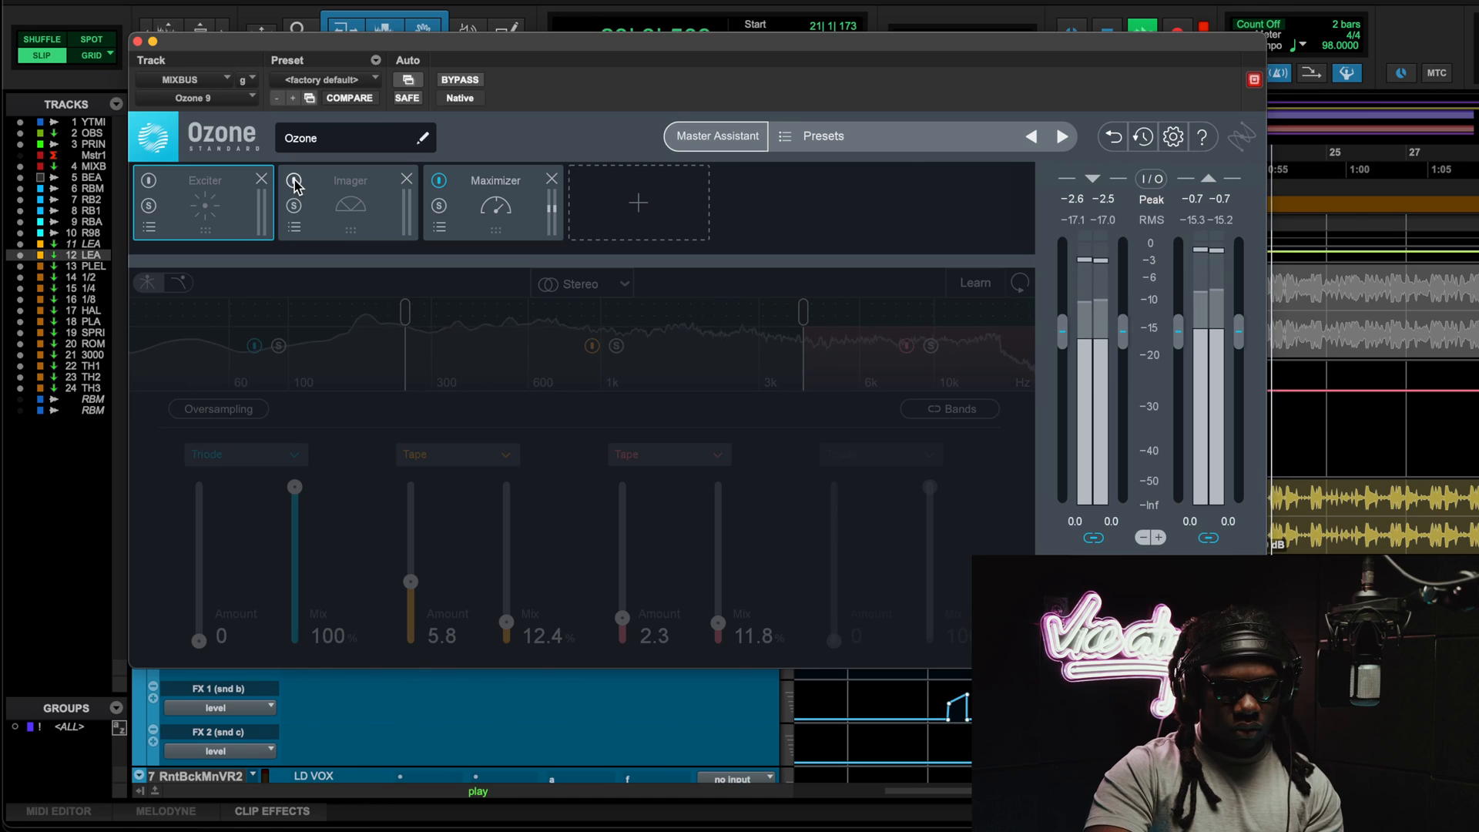
click(294, 181)
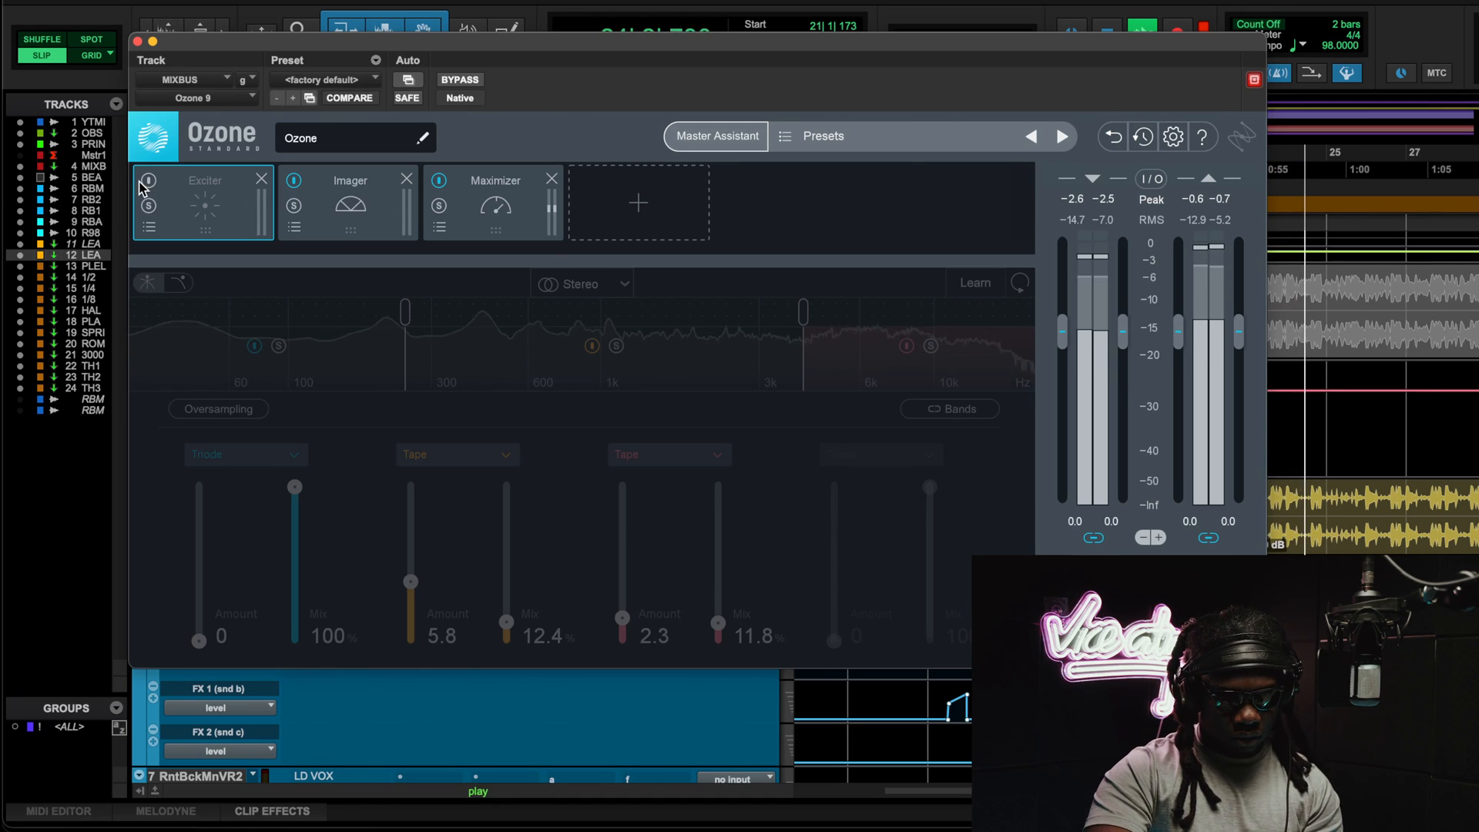
click(148, 182)
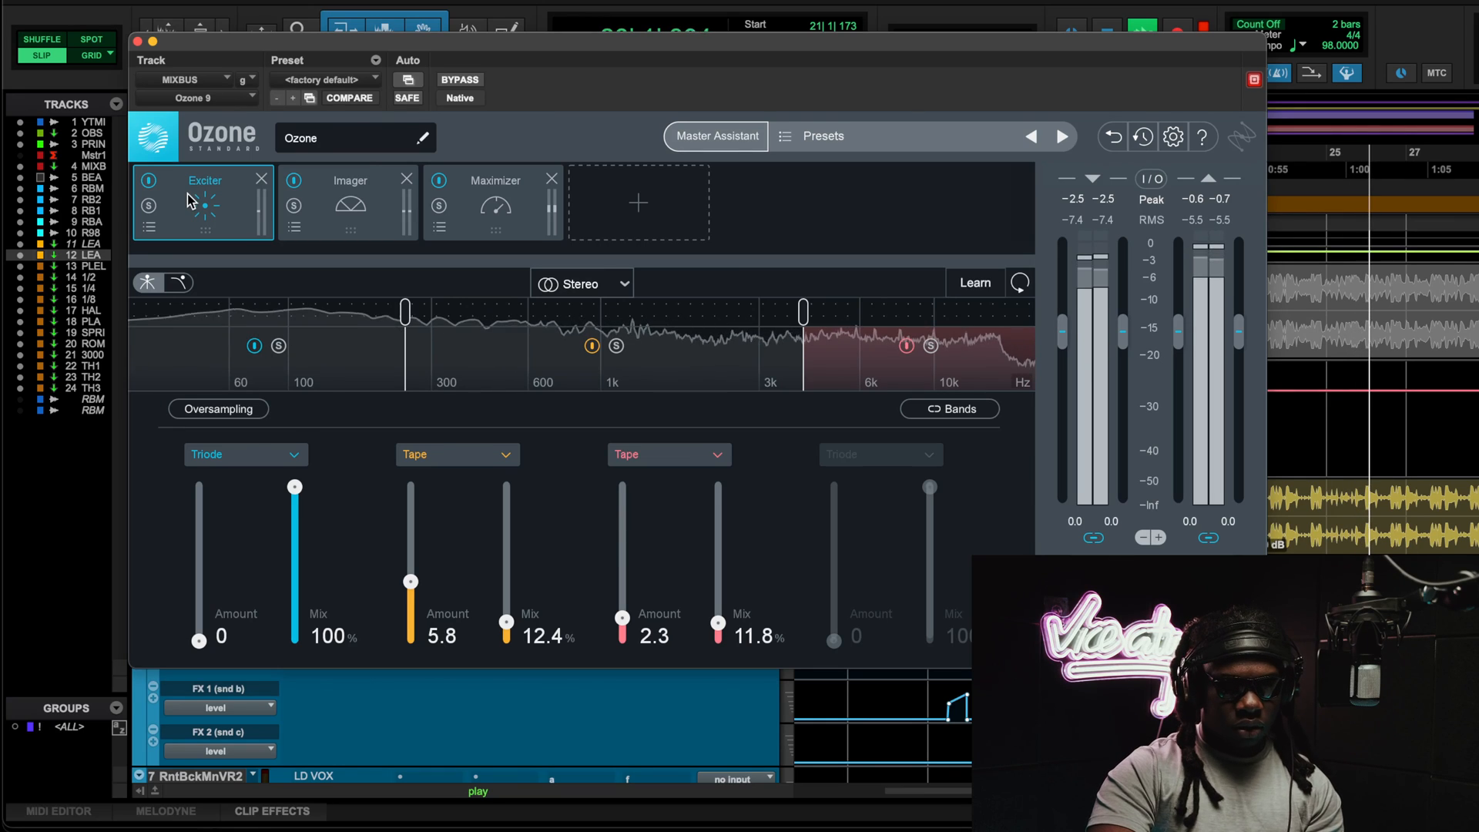
Step: Switch Ozone's Exciter off and on twice and its Imager off and on once during playback to compare the sound
click(148, 182)
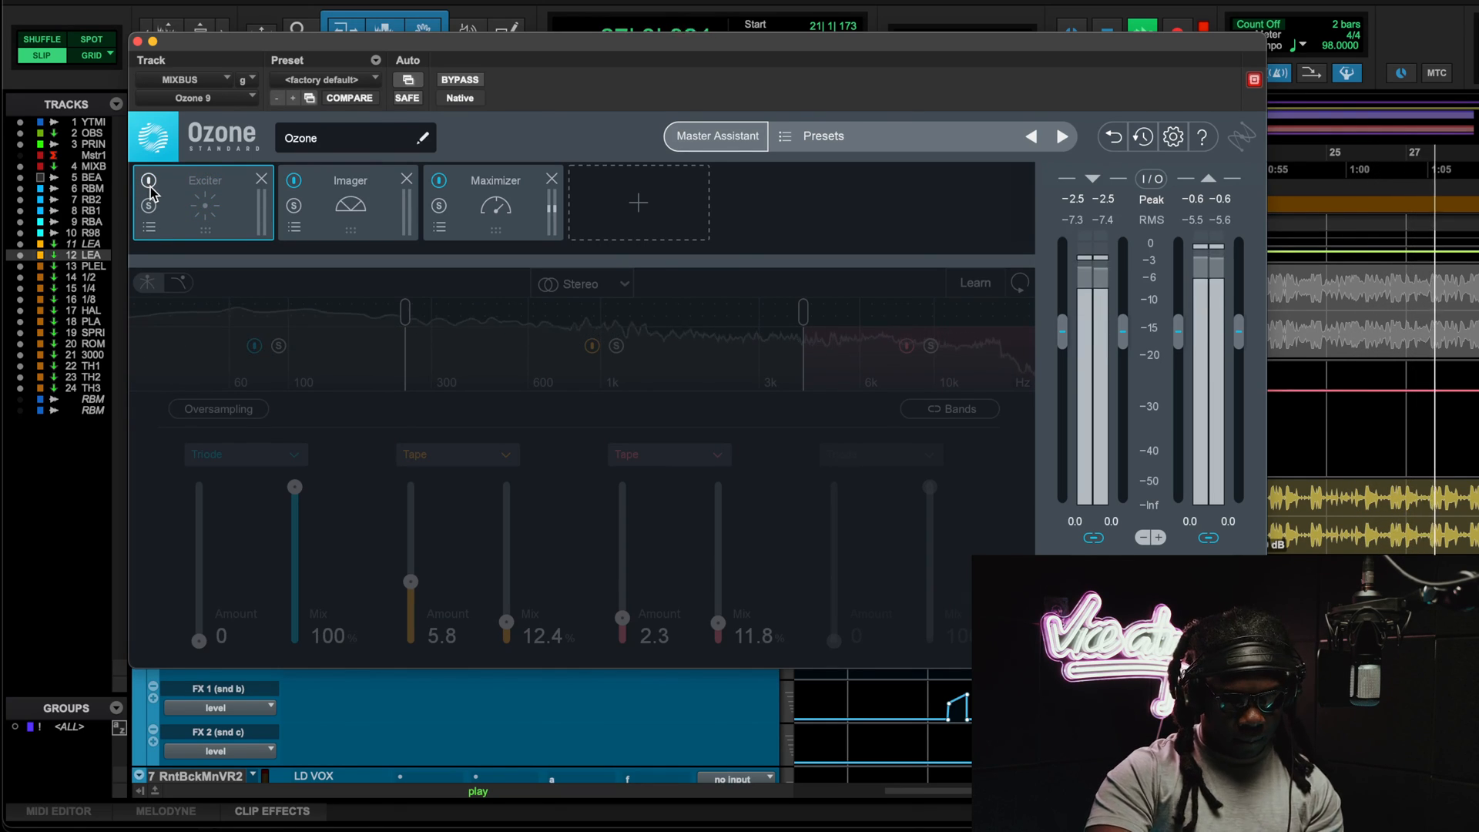
click(148, 182)
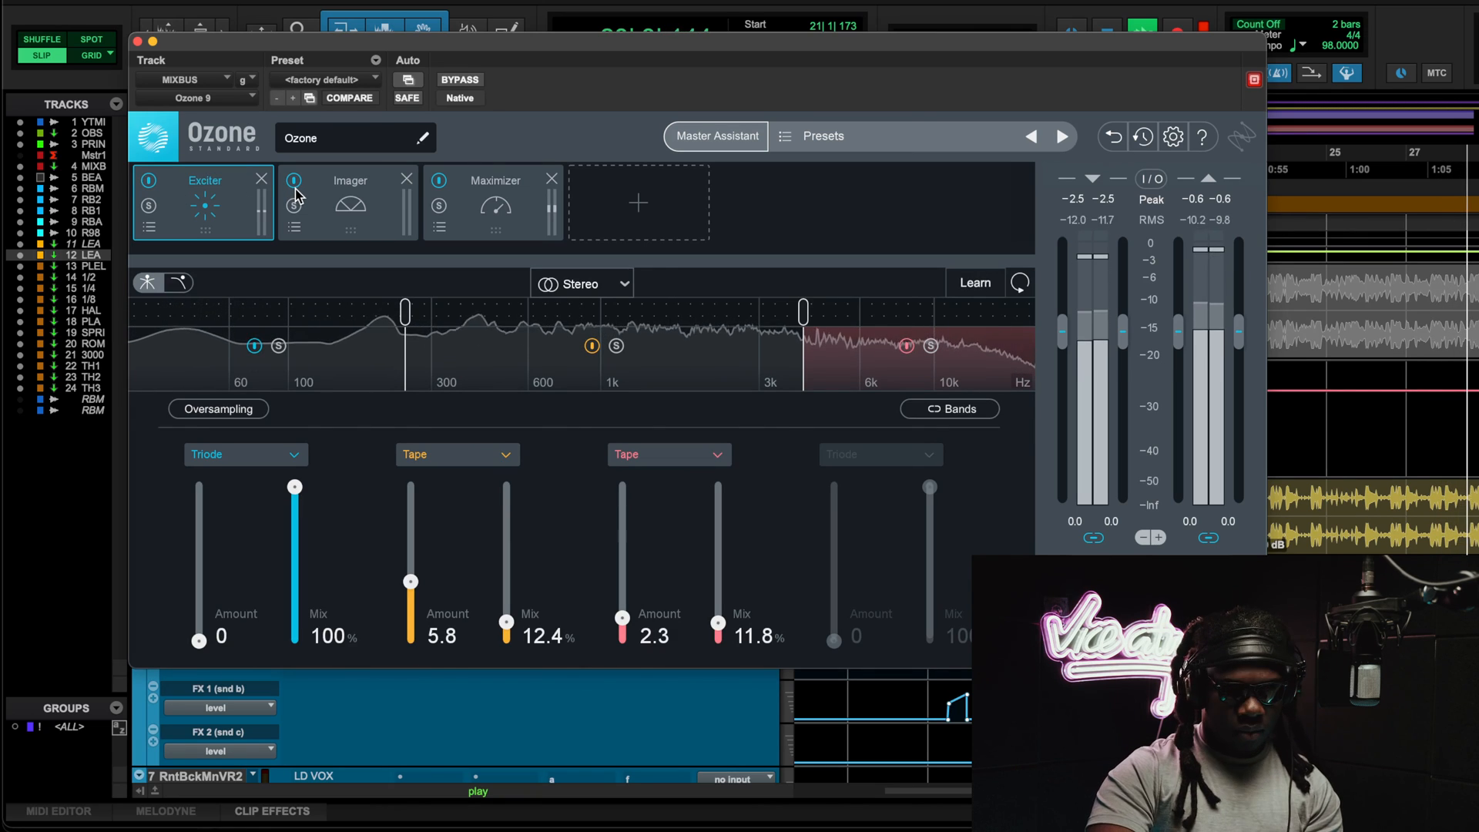
click(150, 182)
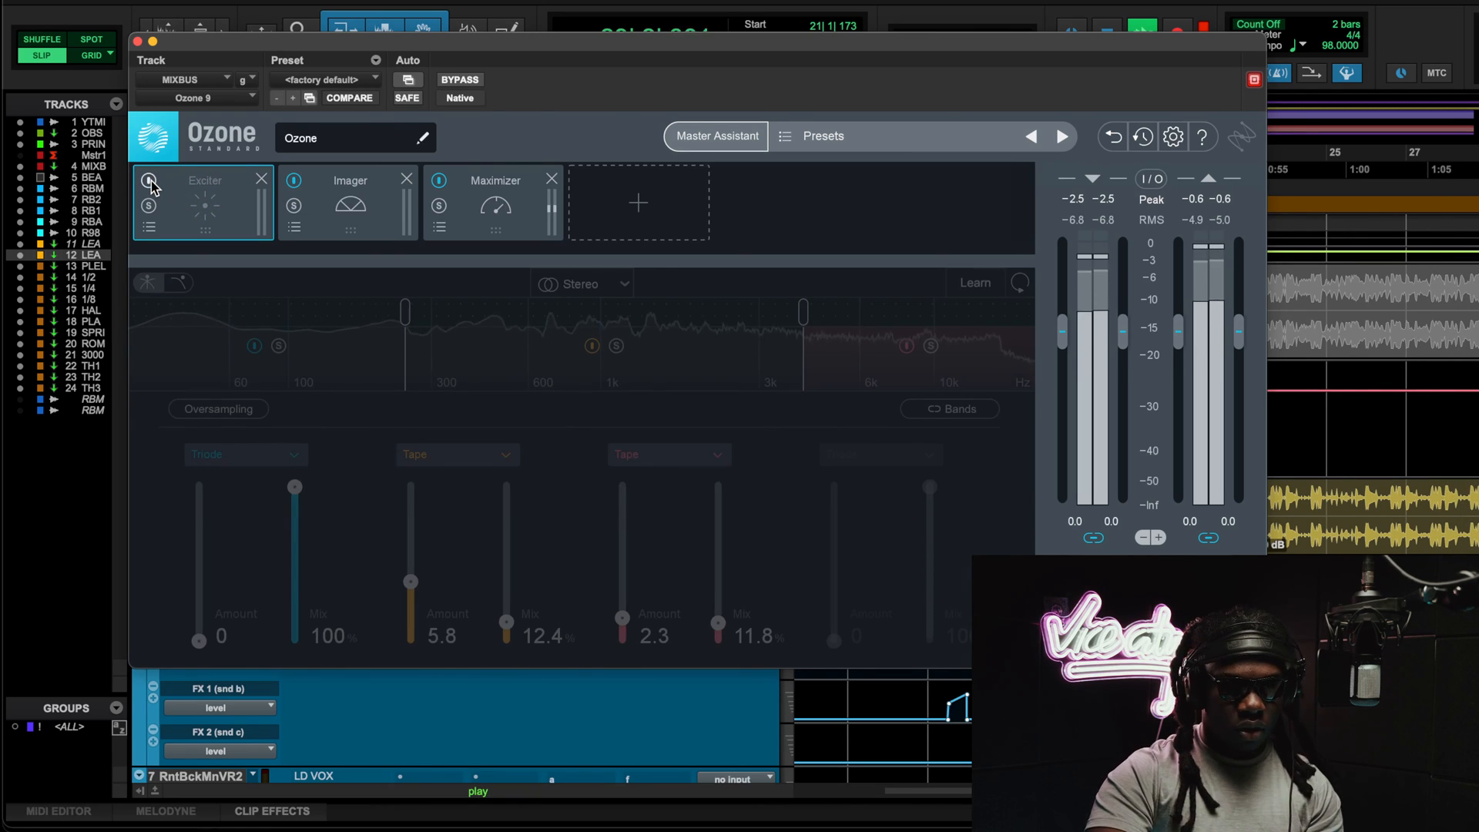
click(150, 182)
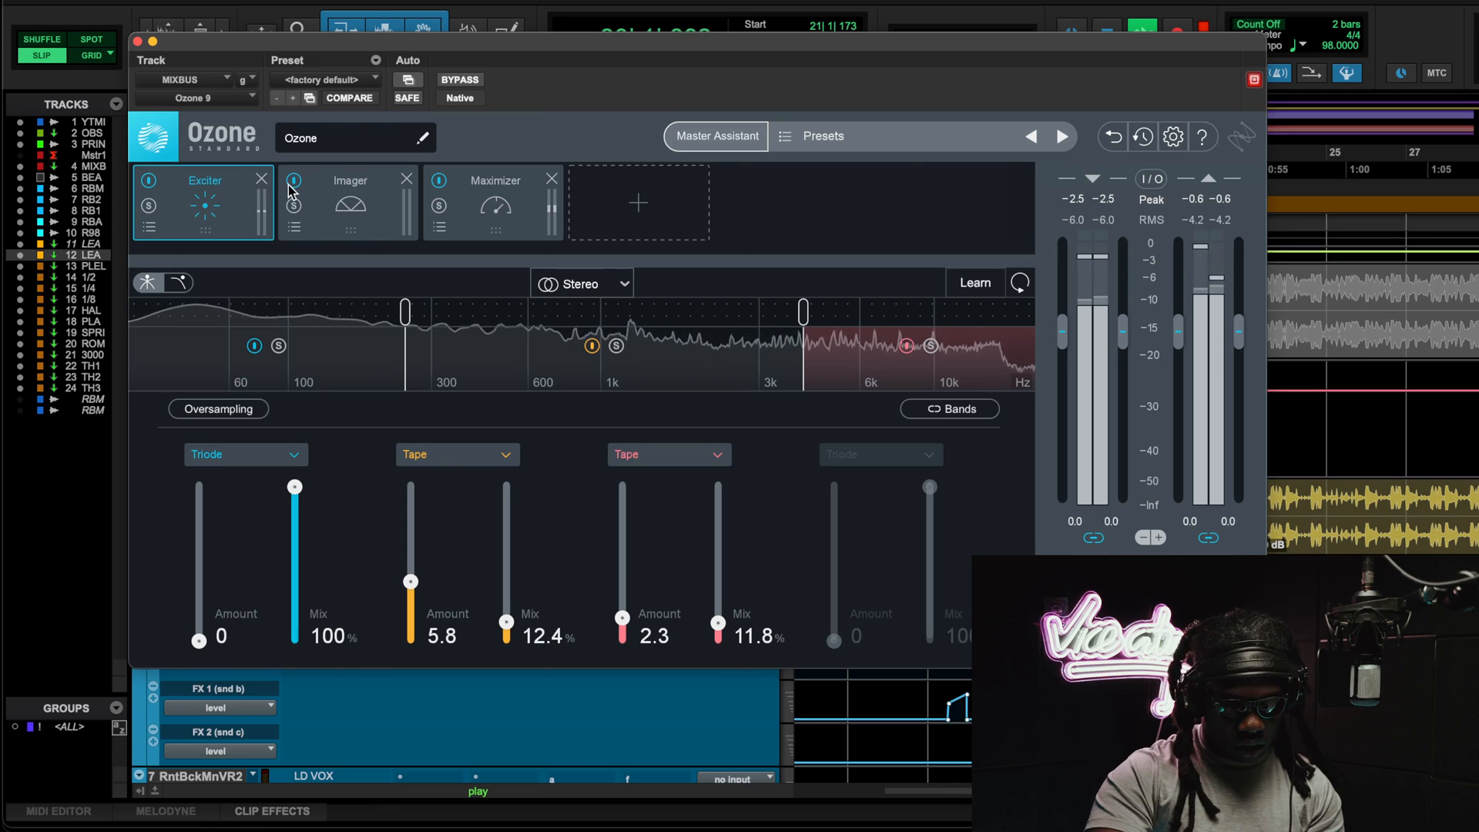
click(294, 182)
click(294, 181)
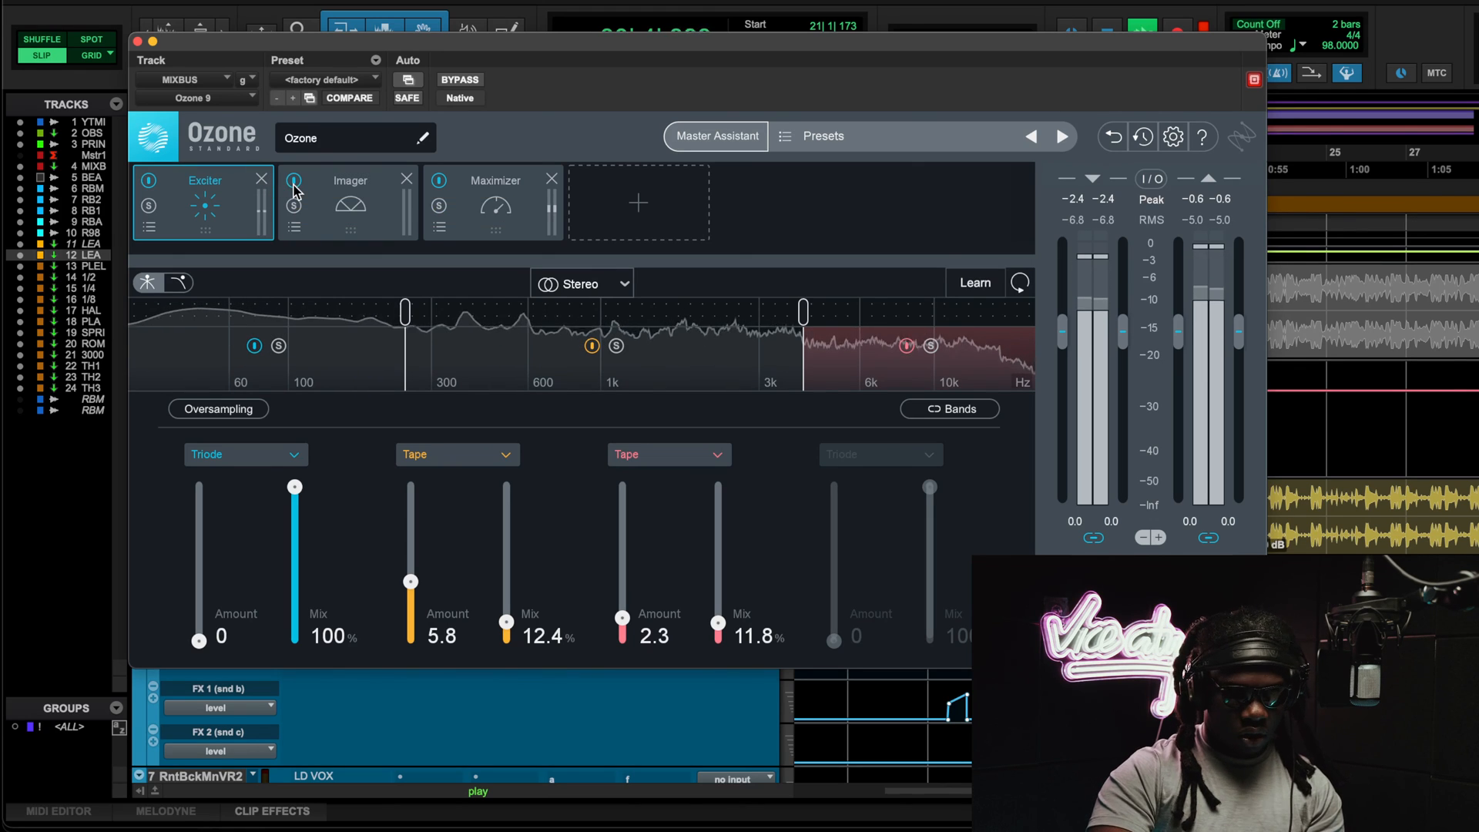